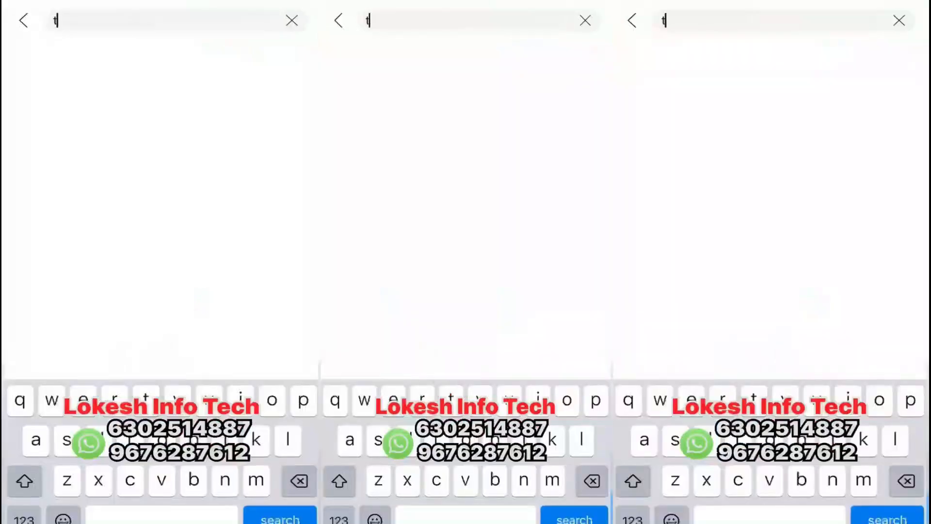
- Search YouTube for "tally lokesh"
{"action": "type", "text": "ally lokesh"}
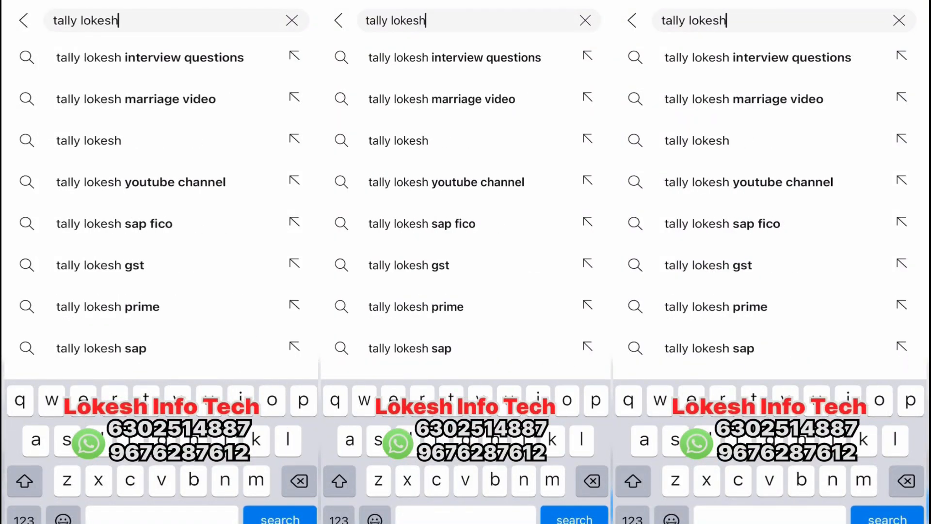
{"action": "key", "text": "Return"}
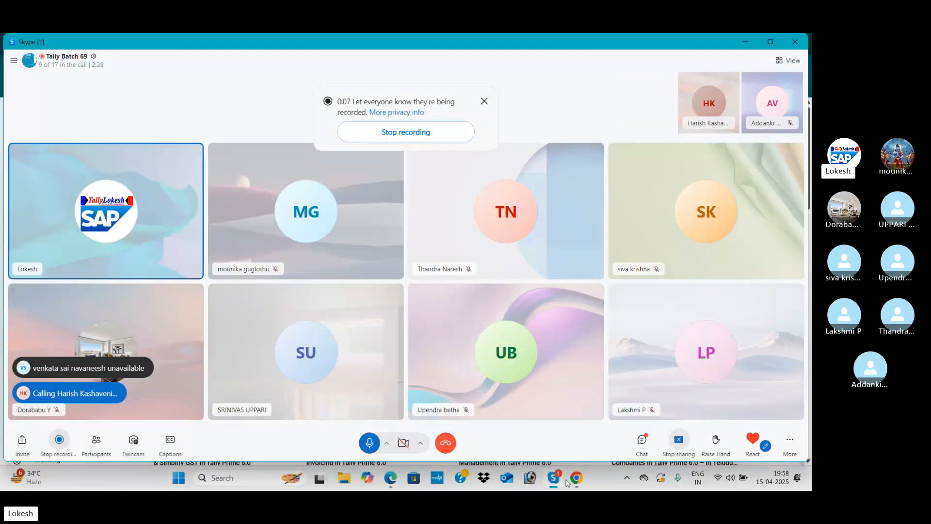
- Switch to Chrome, look through the TALLY PRIME IN TELUGU channel's latest videos, and bring up the Lokesh Infotech website
{"action": "mouse_move", "coordinate": [576, 478]}
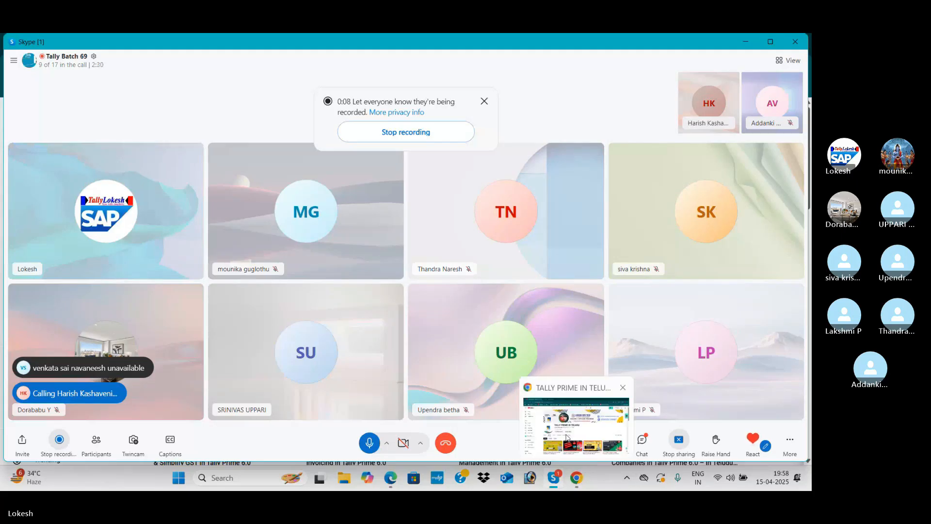
{"action": "left_click", "coordinate": [567, 437]}
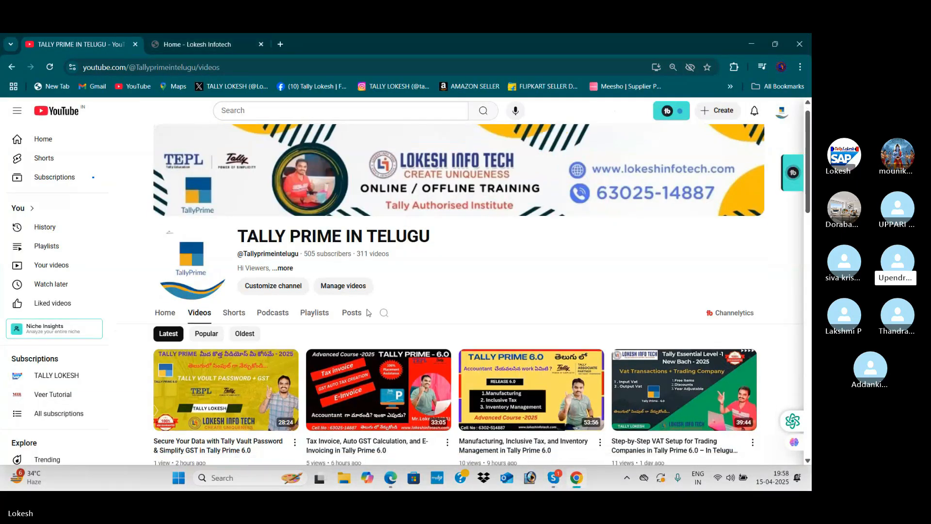
{"action": "scroll", "coordinate": [369, 313], "scroll_direction": "down", "scroll_amount": 2}
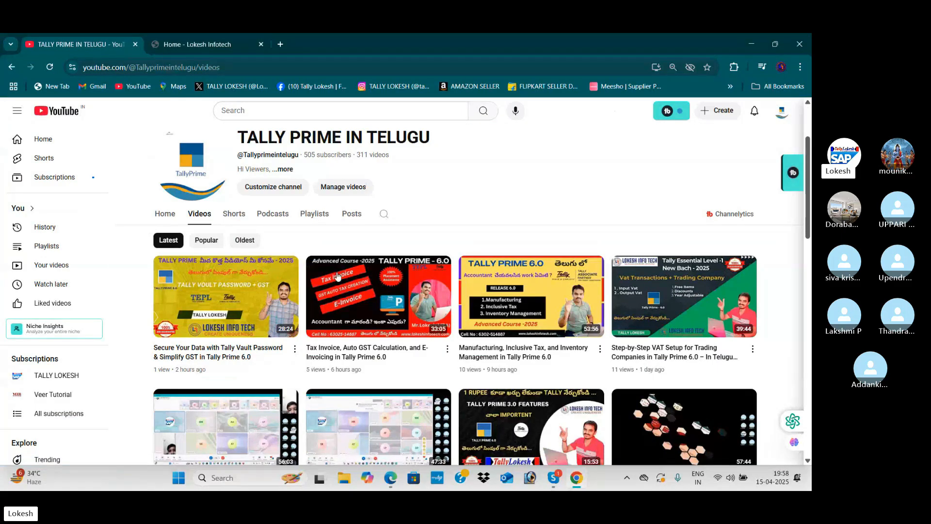
{"action": "scroll", "coordinate": [387, 324], "scroll_direction": "down", "scroll_amount": 2}
{"action": "scroll", "coordinate": [388, 324], "scroll_direction": "down", "scroll_amount": 3}
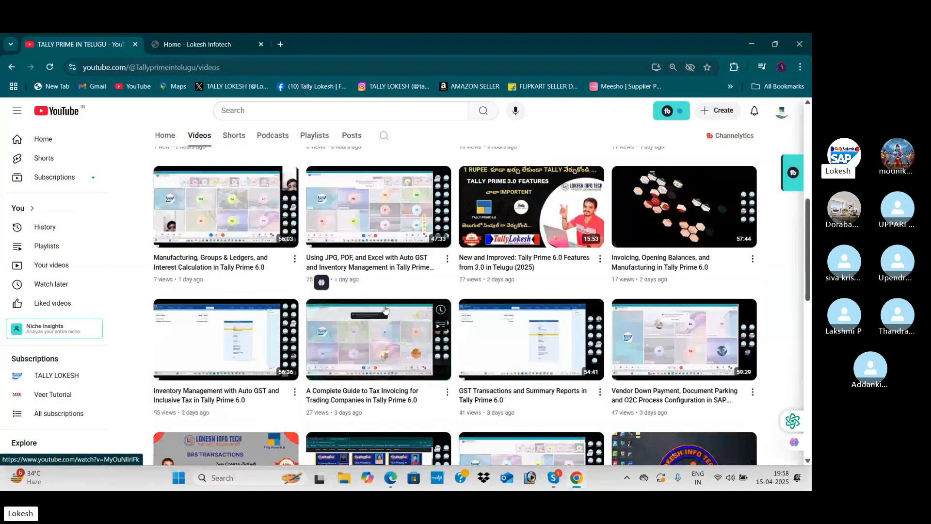
{"action": "scroll", "coordinate": [385, 304], "scroll_direction": "up", "scroll_amount": 8}
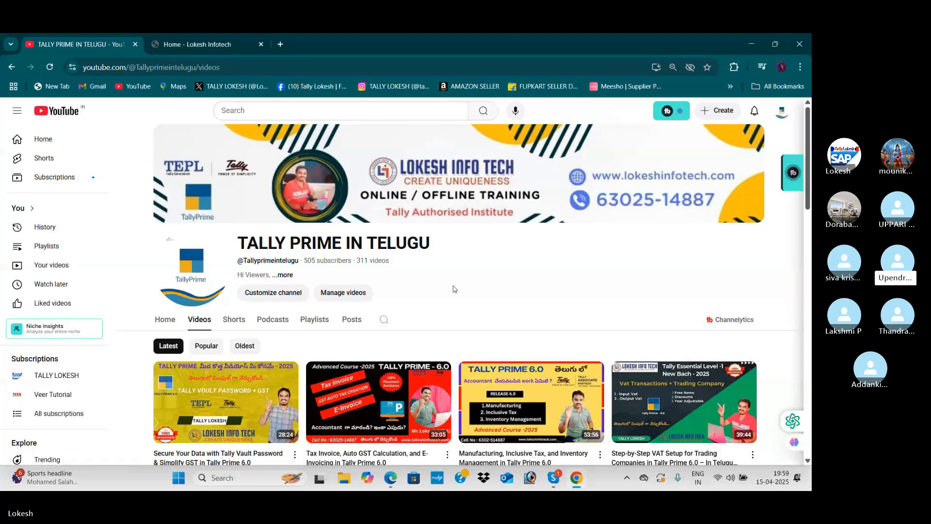
{"action": "left_click", "coordinate": [209, 44]}
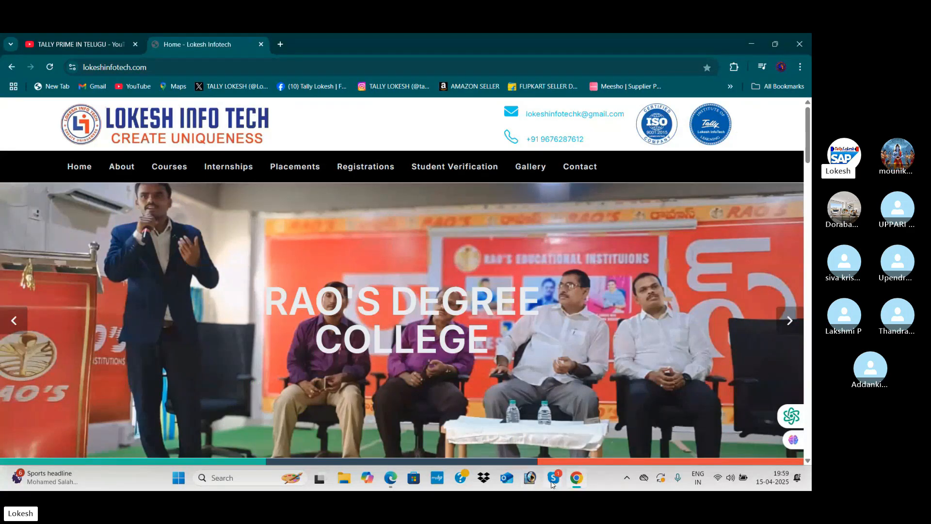
- Switch to the Skype call, ring all participants who are not on the call, and close the participant list
{"action": "mouse_move", "coordinate": [553, 478]}
{"action": "left_click", "coordinate": [509, 427]}
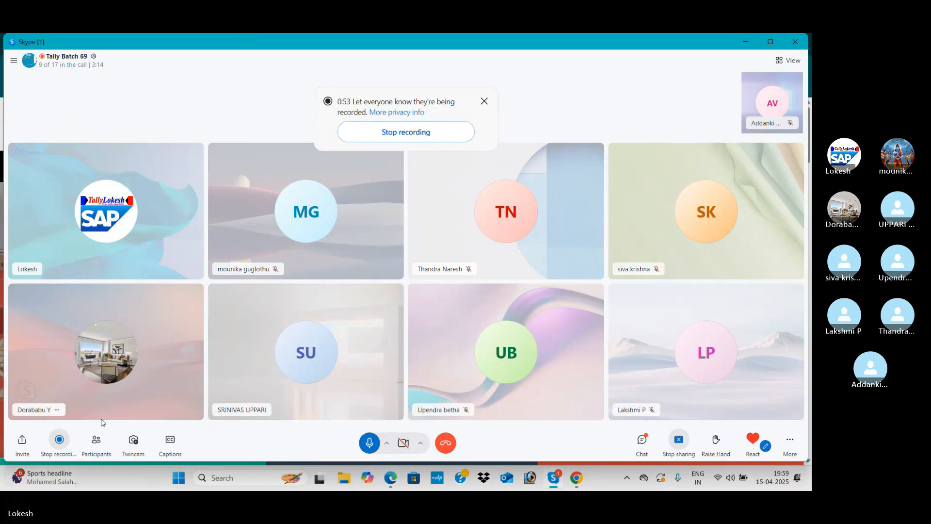
{"action": "left_click", "coordinate": [96, 442]}
{"action": "scroll", "coordinate": [487, 226], "scroll_direction": "down", "scroll_amount": 3}
{"action": "scroll", "coordinate": [487, 227], "scroll_direction": "down", "scroll_amount": 1}
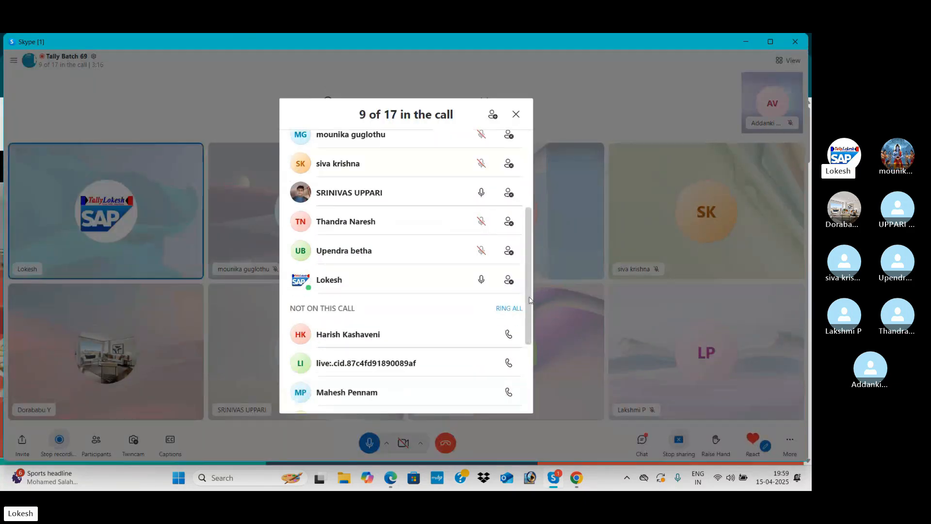
{"action": "left_click", "coordinate": [509, 308]}
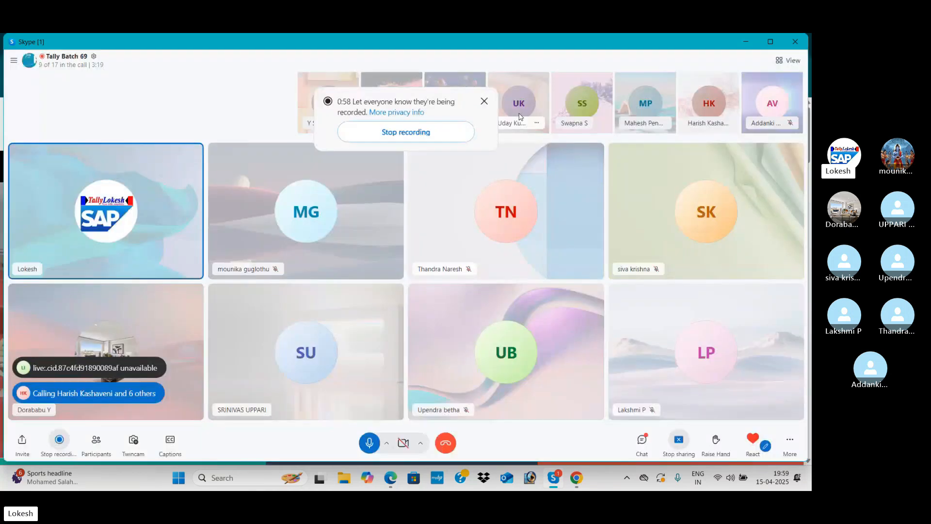
{"action": "left_click", "coordinate": [516, 115]}
- Switch back to Chrome and view the banner photos on the Lokesh Infotech home page one after another
{"action": "mouse_move", "coordinate": [576, 477]}
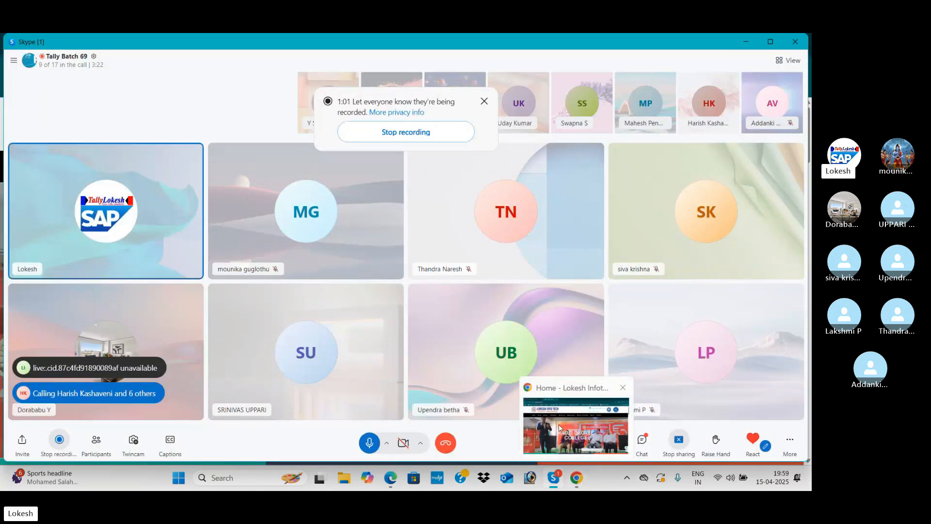
{"action": "left_click", "coordinate": [559, 418]}
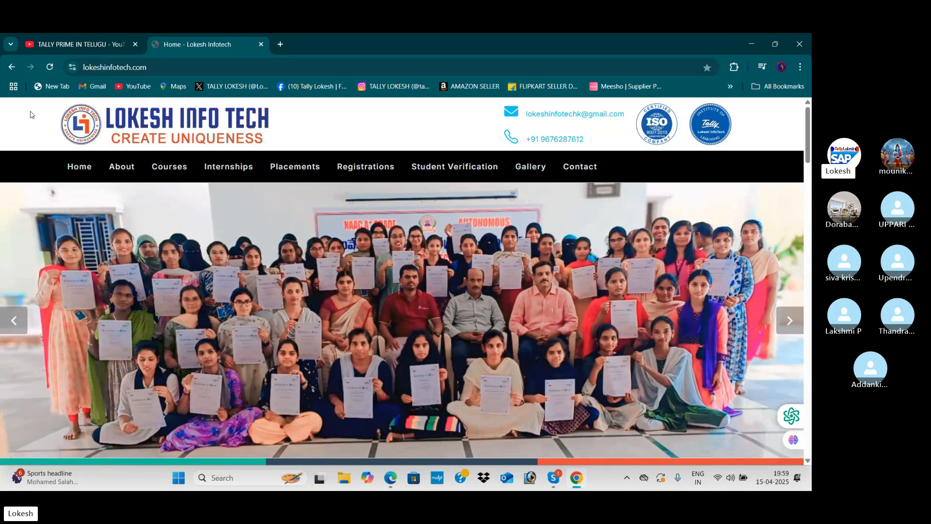
{"action": "left_click", "coordinate": [798, 329]}
{"action": "left_click", "coordinate": [800, 329]}
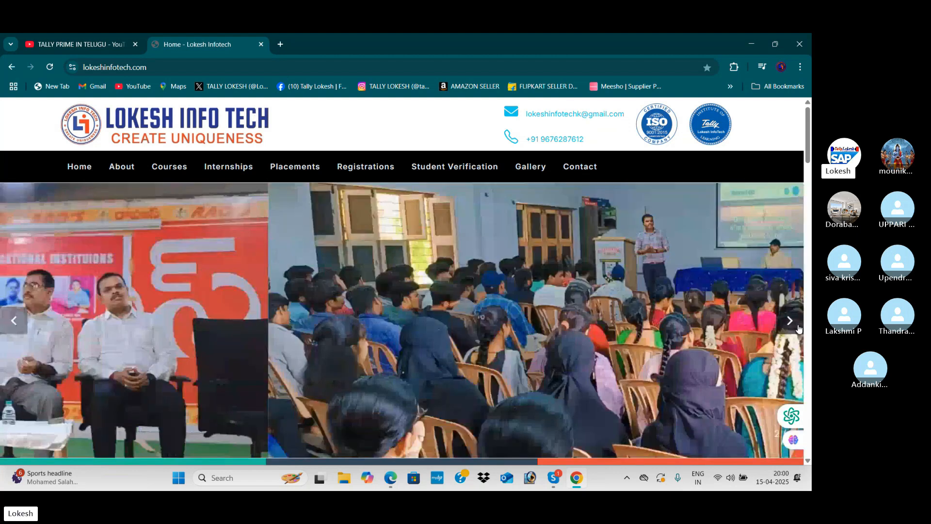
{"action": "left_click", "coordinate": [800, 328]}
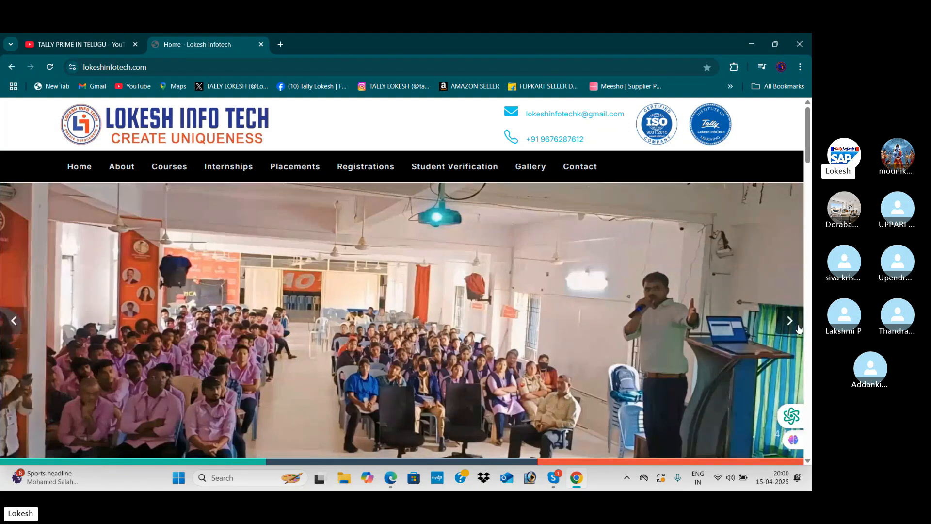
{"action": "left_click", "coordinate": [799, 329]}
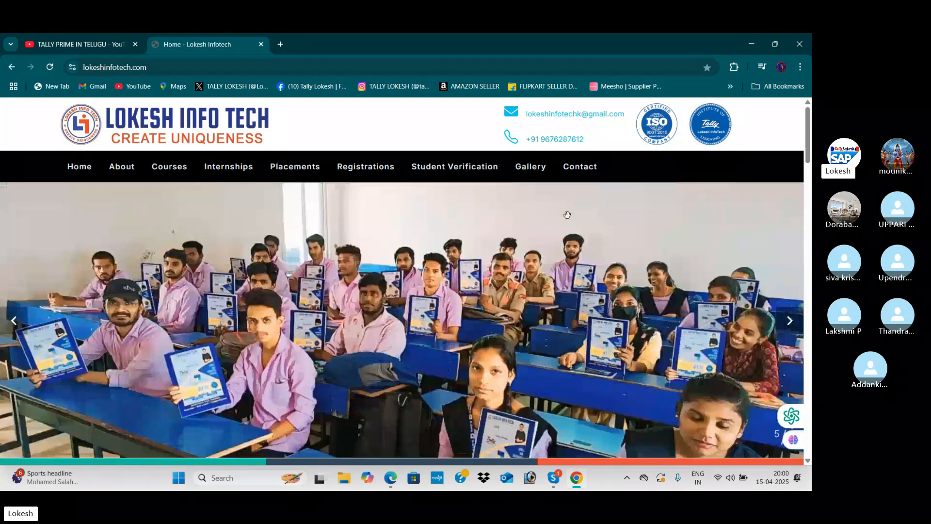
- Open the website's Placements page and look through the student placement posters
{"action": "left_click", "coordinate": [308, 169]}
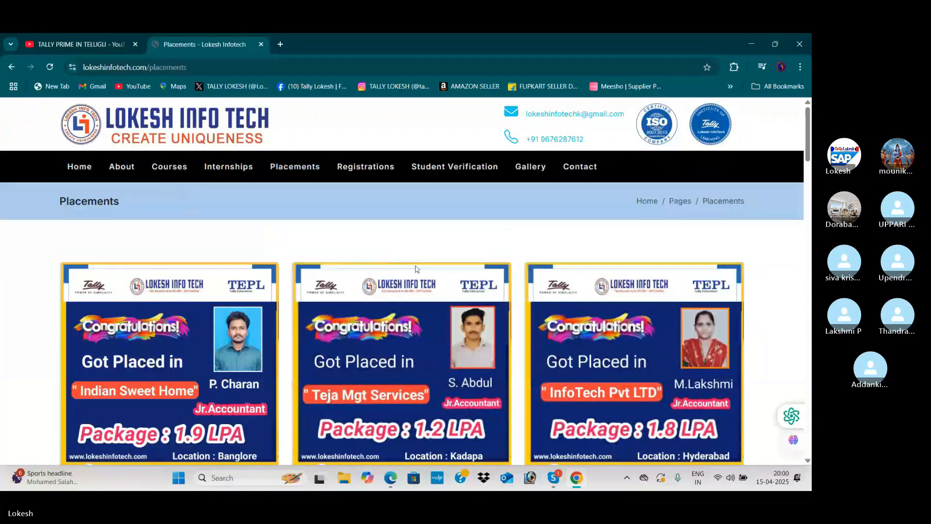
{"action": "scroll", "coordinate": [413, 262], "scroll_direction": "down", "scroll_amount": 1}
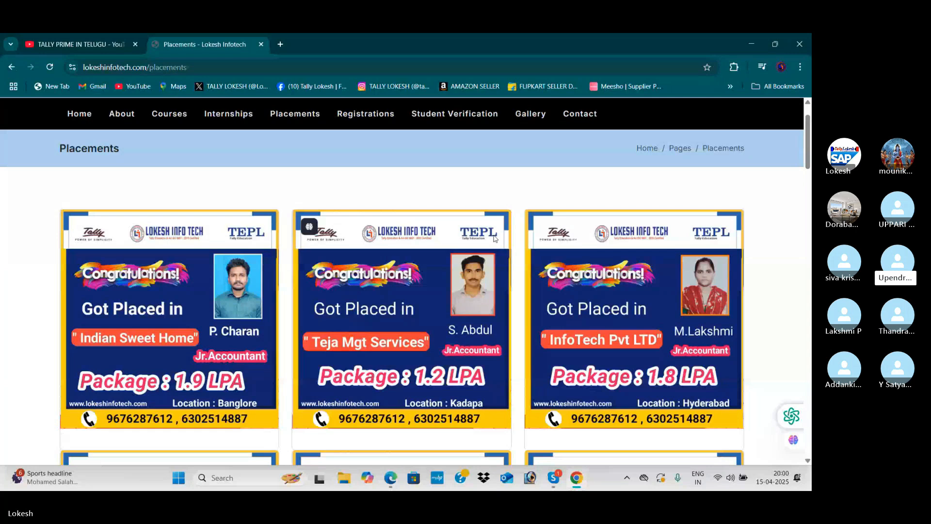
{"action": "scroll", "coordinate": [521, 269], "scroll_direction": "down", "scroll_amount": 5}
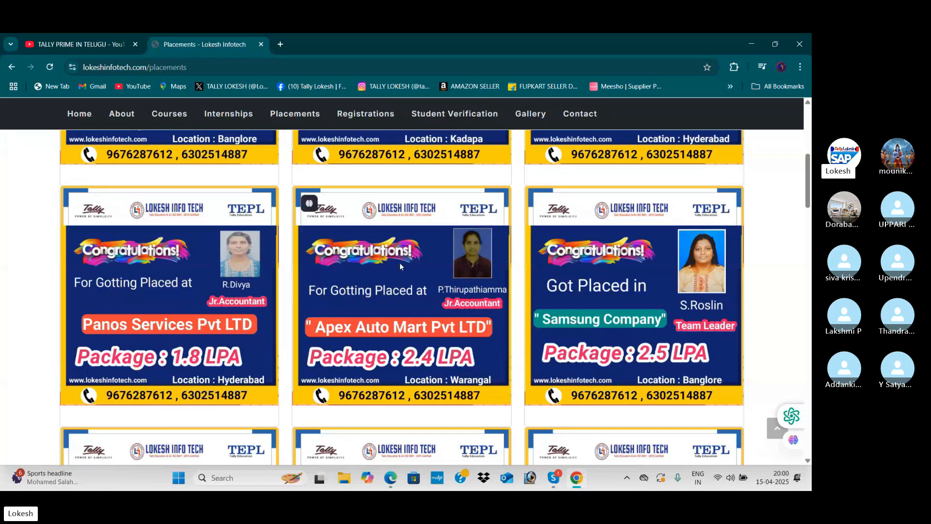
- Return to the TALLY PRIME IN TELUGU channel and examine its older Tally Prime and SAP FICO videos
{"action": "left_click", "coordinate": [85, 45]}
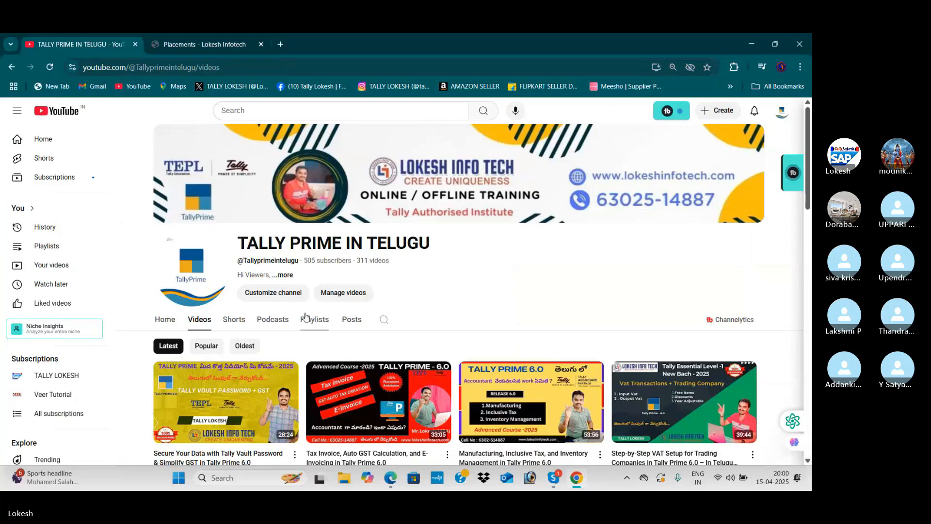
{"action": "scroll", "coordinate": [340, 306], "scroll_direction": "down", "scroll_amount": 4}
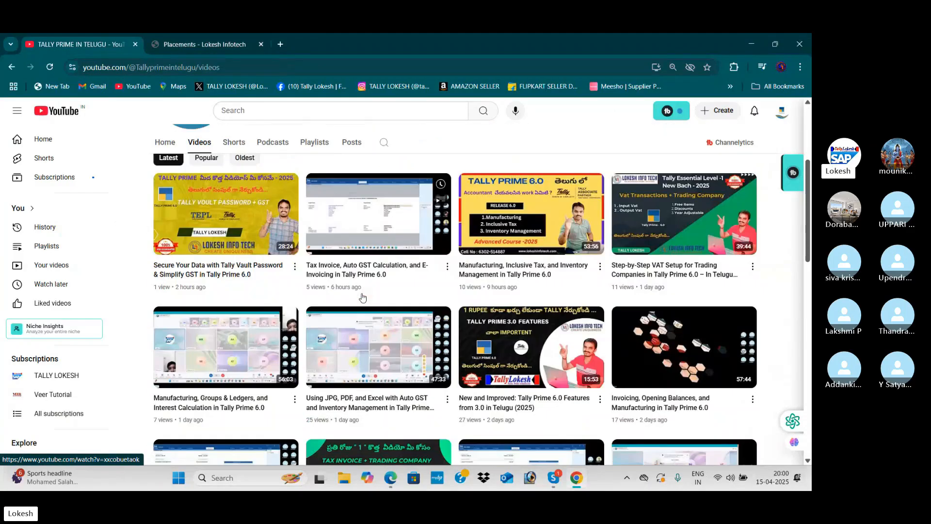
{"action": "scroll", "coordinate": [363, 297], "scroll_direction": "down", "scroll_amount": 1}
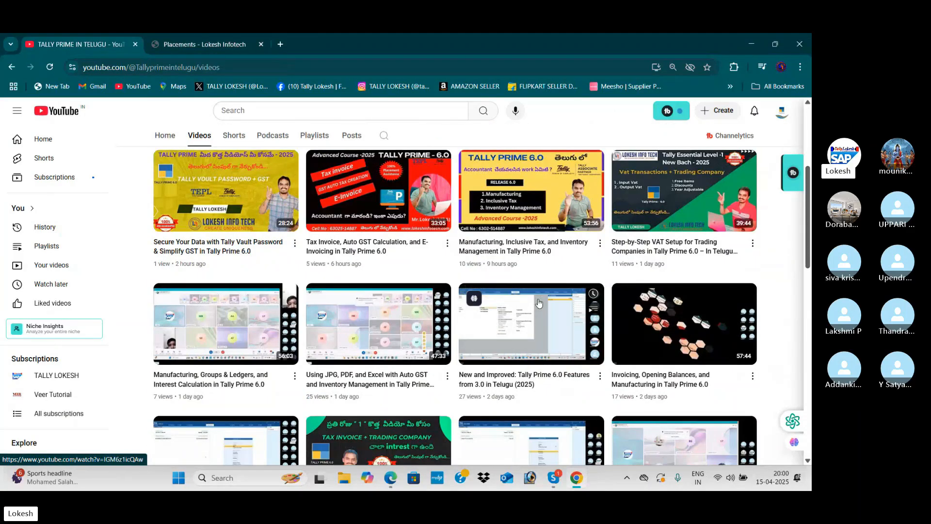
{"action": "scroll", "coordinate": [539, 302], "scroll_direction": "down", "scroll_amount": 5}
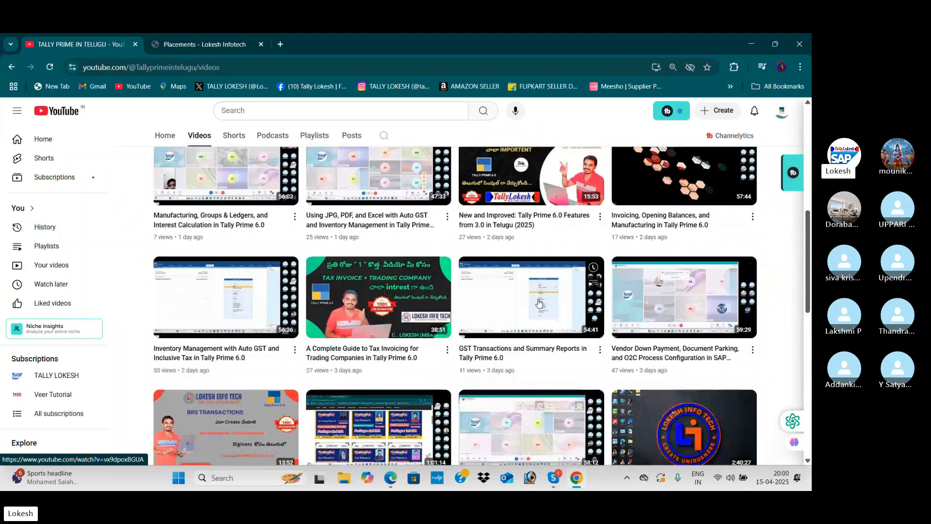
{"action": "scroll", "coordinate": [539, 303], "scroll_direction": "down", "scroll_amount": 1}
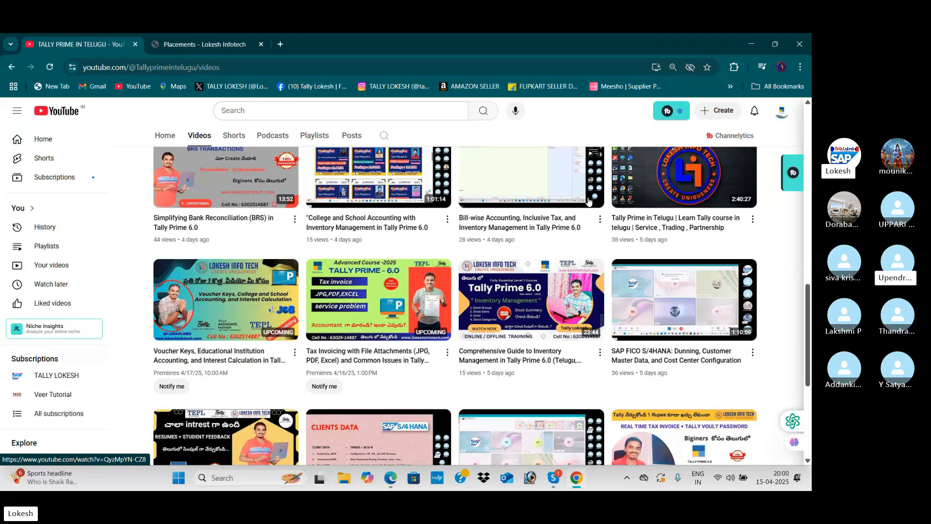
{"action": "scroll", "coordinate": [589, 201], "scroll_direction": "down", "scroll_amount": 2}
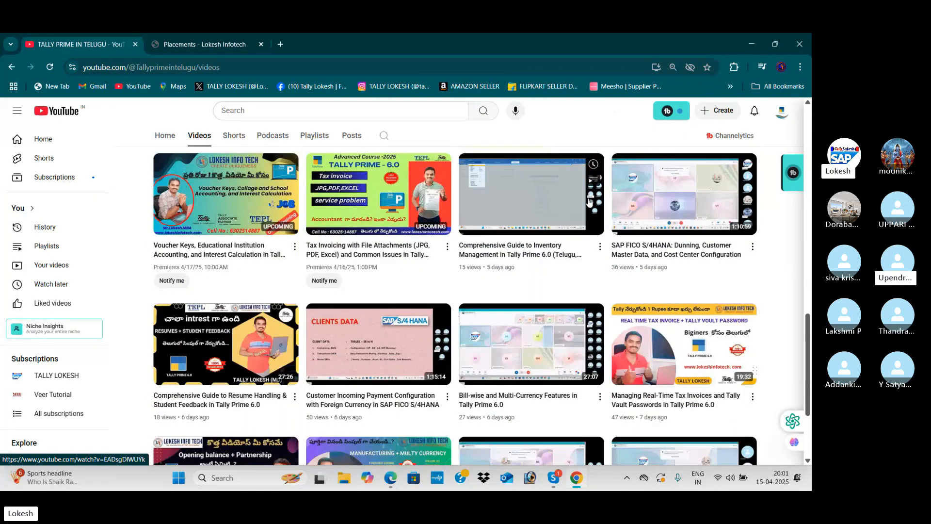
{"action": "scroll", "coordinate": [590, 201], "scroll_direction": "down", "scroll_amount": 4}
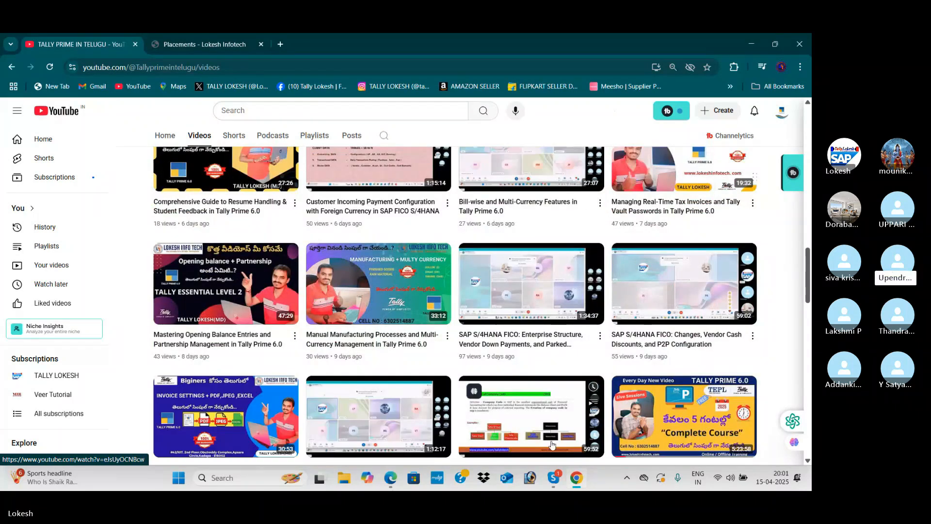
{"action": "mouse_move", "coordinate": [582, 482]}
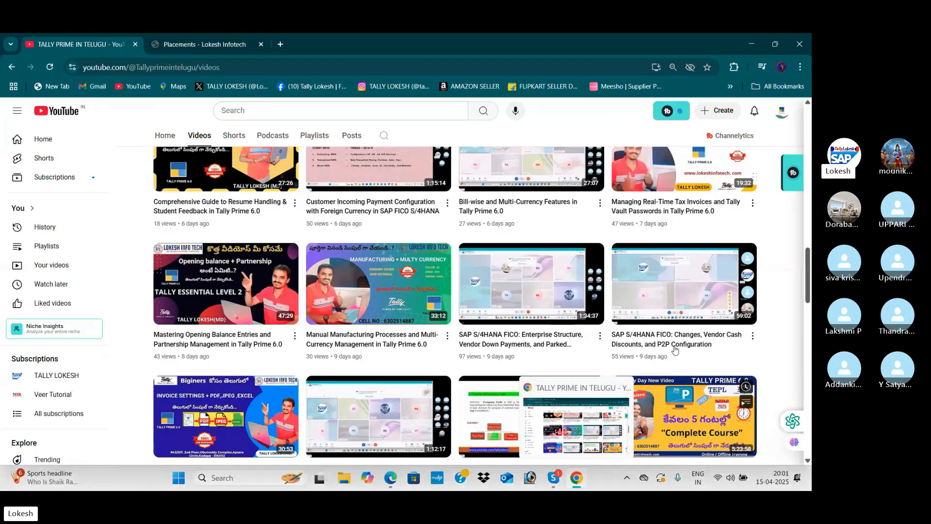
{"action": "scroll", "coordinate": [566, 420], "scroll_direction": "down", "scroll_amount": 3}
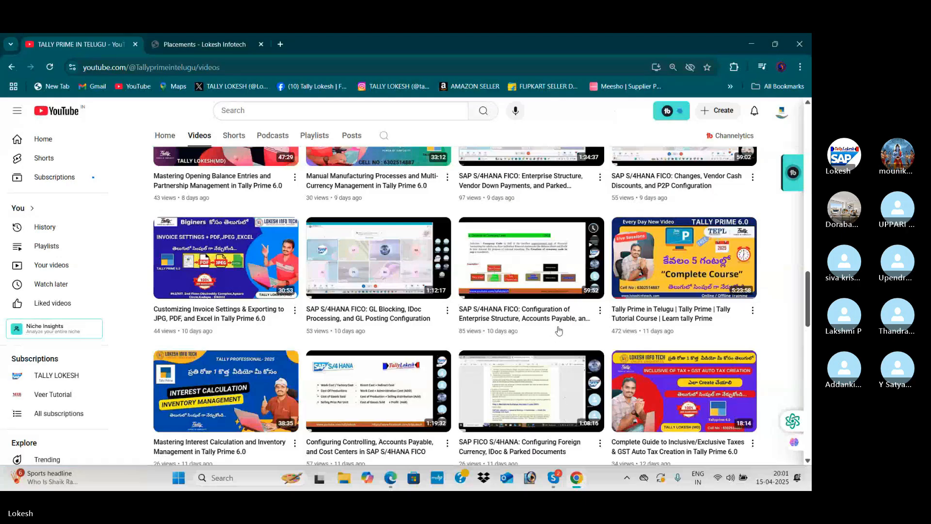
{"action": "scroll", "coordinate": [562, 330], "scroll_direction": "down", "scroll_amount": 1}
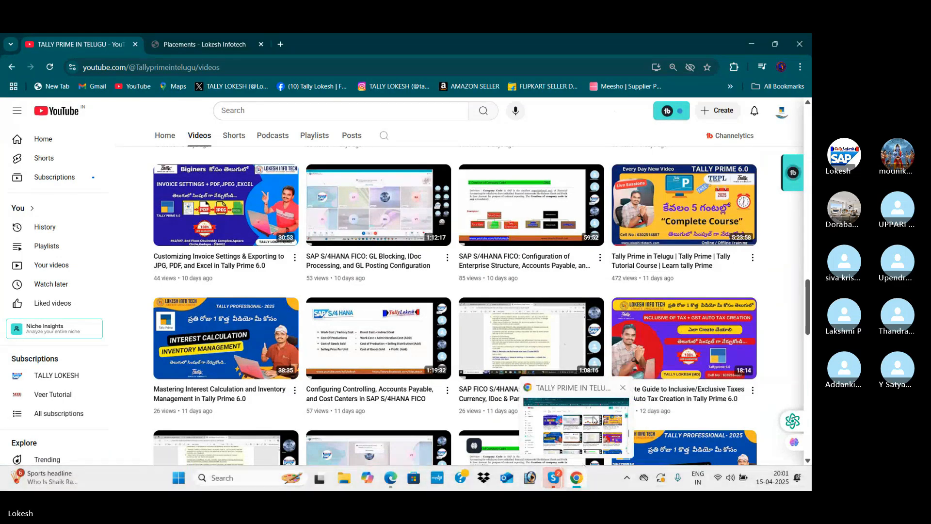
- Check the Skype group call, then switch back to Chrome and return to the start of the channel's video list
{"action": "mouse_move", "coordinate": [559, 477]}
{"action": "left_click", "coordinate": [519, 422]}
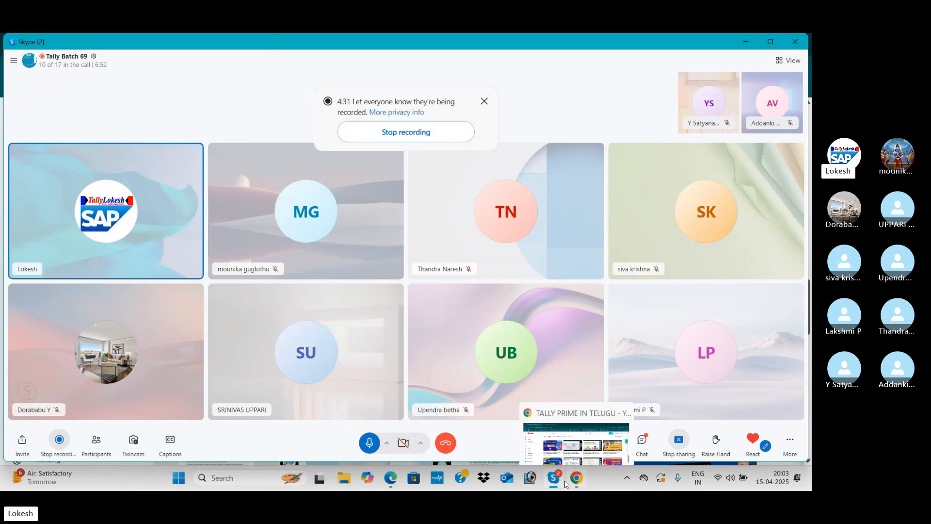
{"action": "mouse_move", "coordinate": [559, 486]}
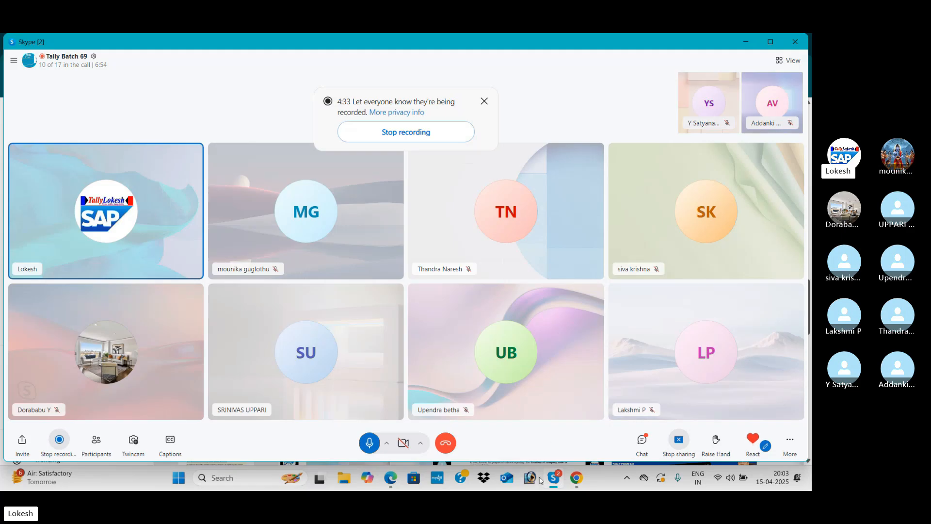
{"action": "left_click", "coordinate": [576, 479]}
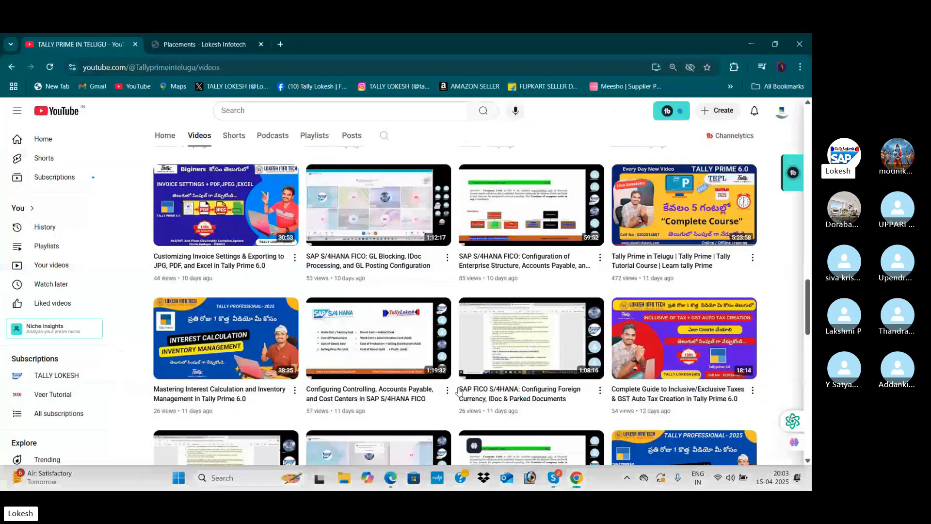
{"action": "scroll", "coordinate": [235, 173], "scroll_direction": "up", "scroll_amount": 10}
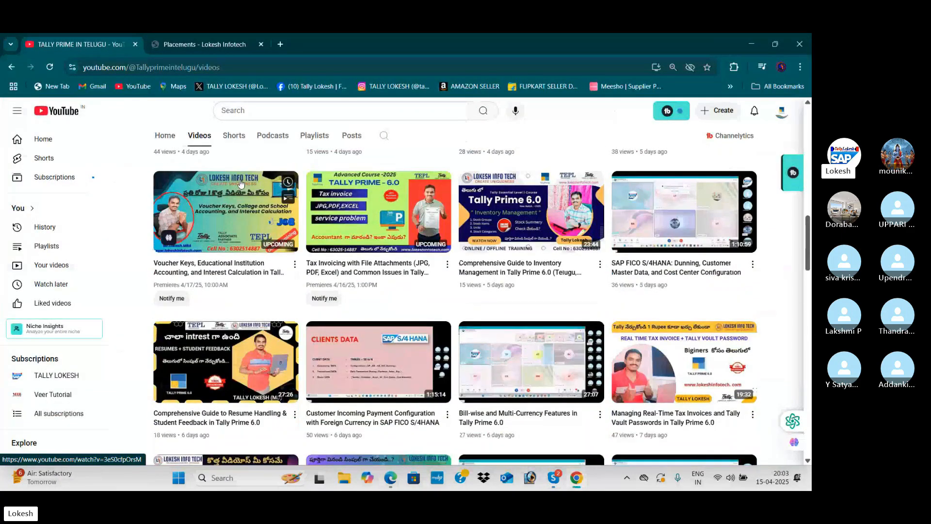
{"action": "scroll", "coordinate": [245, 187], "scroll_direction": "up", "scroll_amount": 10}
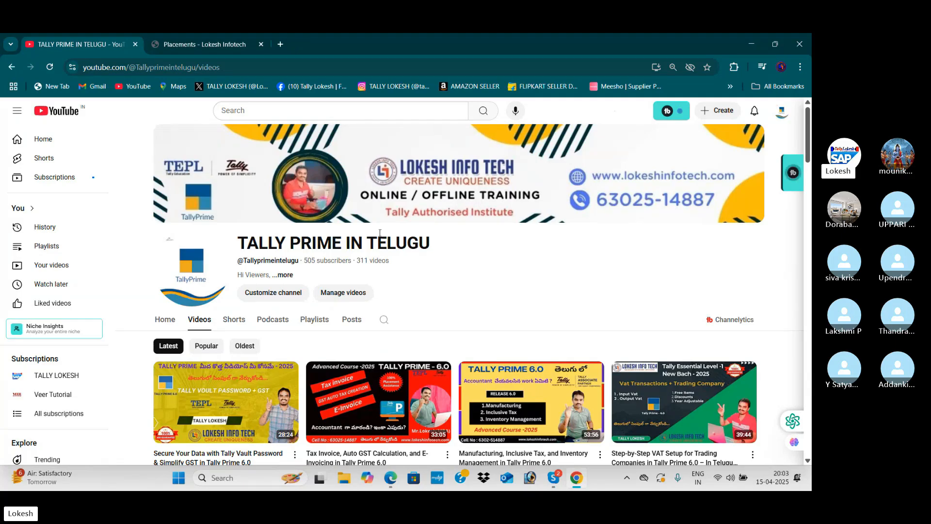
- Minimize the Chrome and Skype windows to bring up the 30 - DAYS MATERIAL 1.pdf document in Edge
{"action": "left_click", "coordinate": [759, 43]}
{"action": "left_click", "coordinate": [745, 41]}
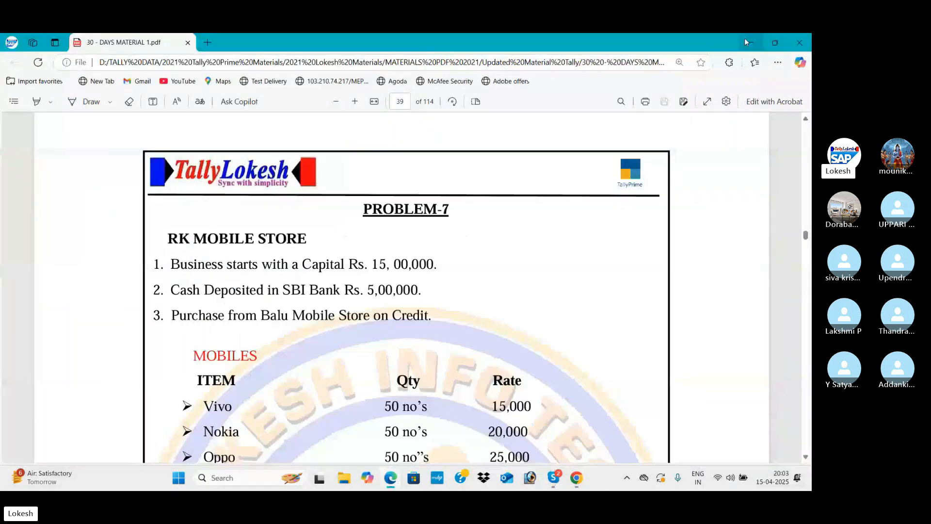
- Minimize the PDF window, open Tally Prime and shut SRIYA TRADING COMPANY
{"action": "left_click", "coordinate": [746, 42]}
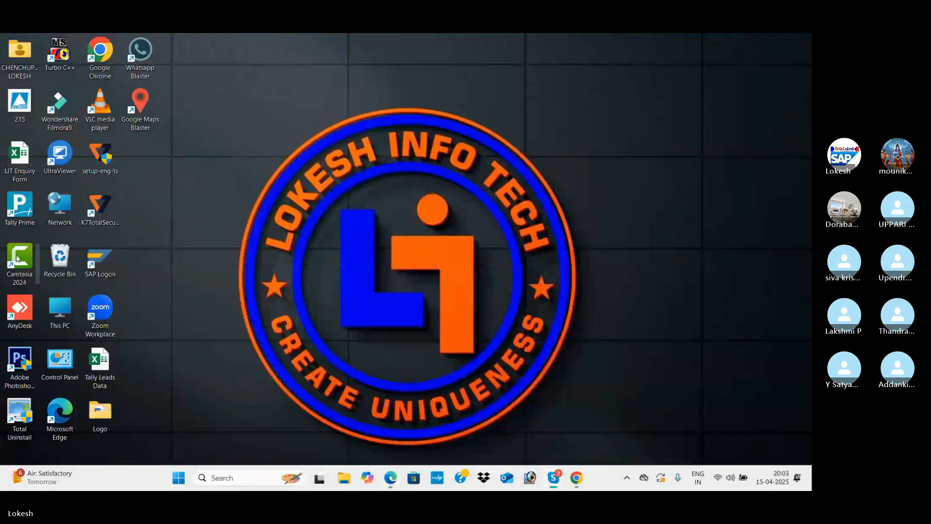
{"action": "double_click", "coordinate": [22, 210]}
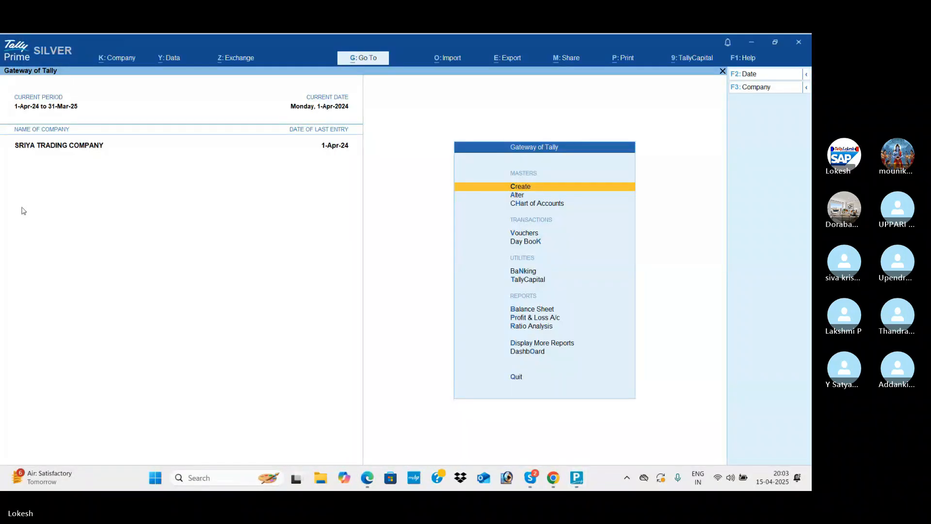
{"action": "left_click", "coordinate": [760, 89]}
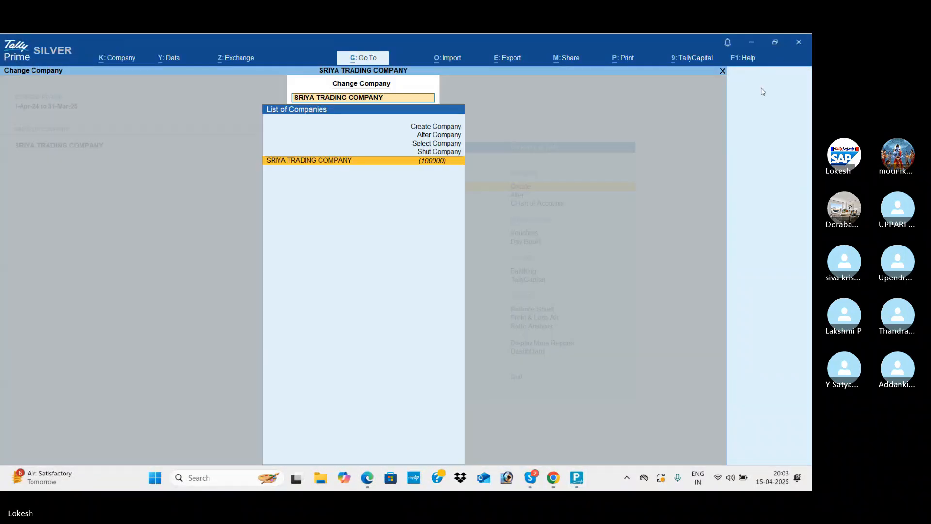
{"action": "key", "text": "Return"}
{"action": "key", "text": "Return"}
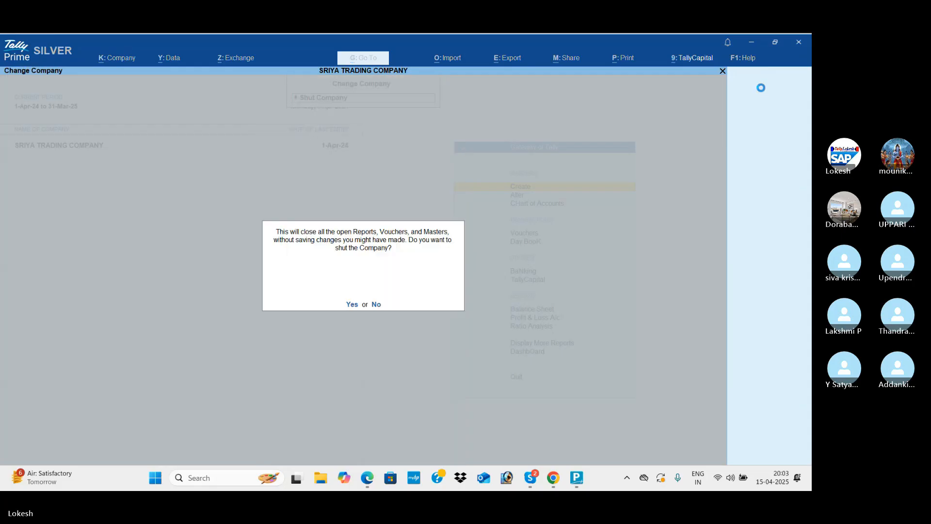
{"action": "key", "text": "Return"}
- Open the Company Creation form for a new company
{"action": "key", "text": "Up"}
{"action": "key", "text": "Up"}
{"action": "key", "text": "Up"}
{"action": "key", "text": "Return"}
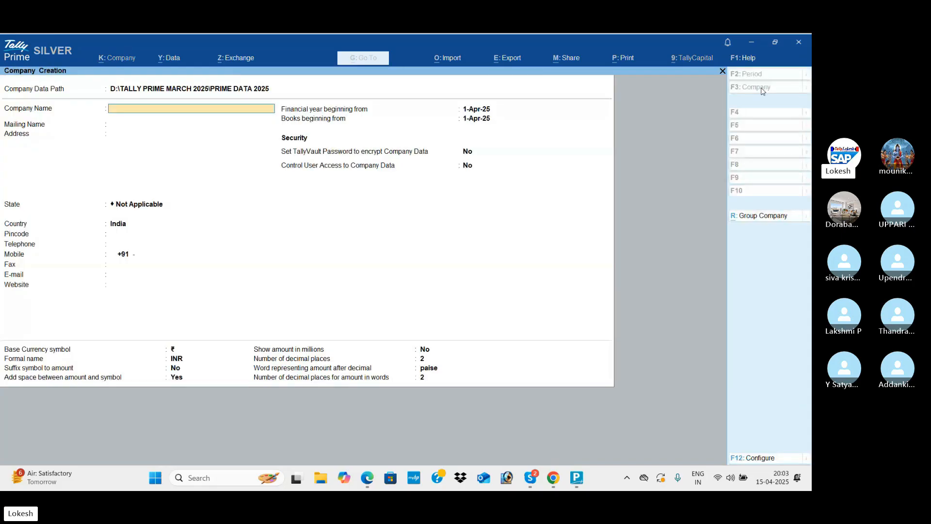
- Switch to the PDF in Edge and examine Problem-7's opening transactions and the items purchased under Mobiles, Airdopes and Pendrives
{"action": "left_click", "coordinate": [368, 478]}
{"action": "scroll", "coordinate": [241, 236], "scroll_direction": "down", "scroll_amount": 2}
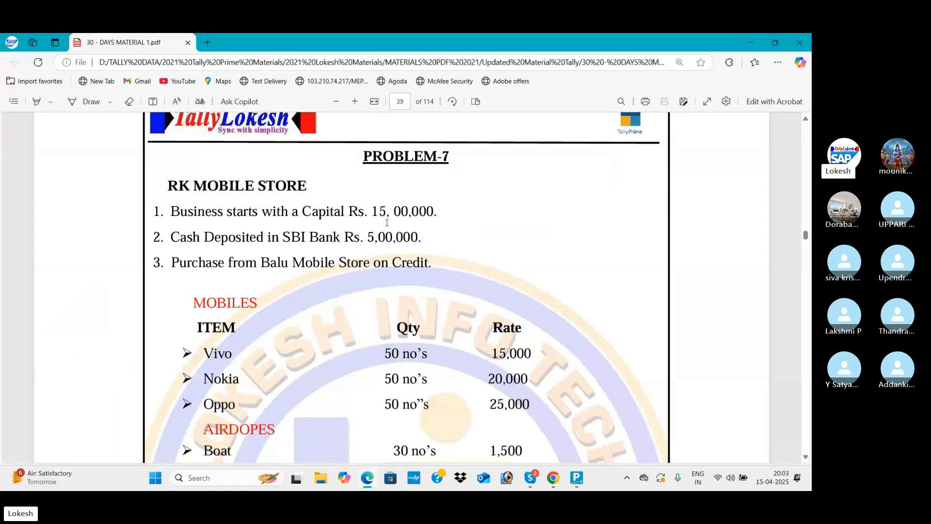
{"action": "scroll", "coordinate": [498, 209], "scroll_direction": "down", "scroll_amount": 3}
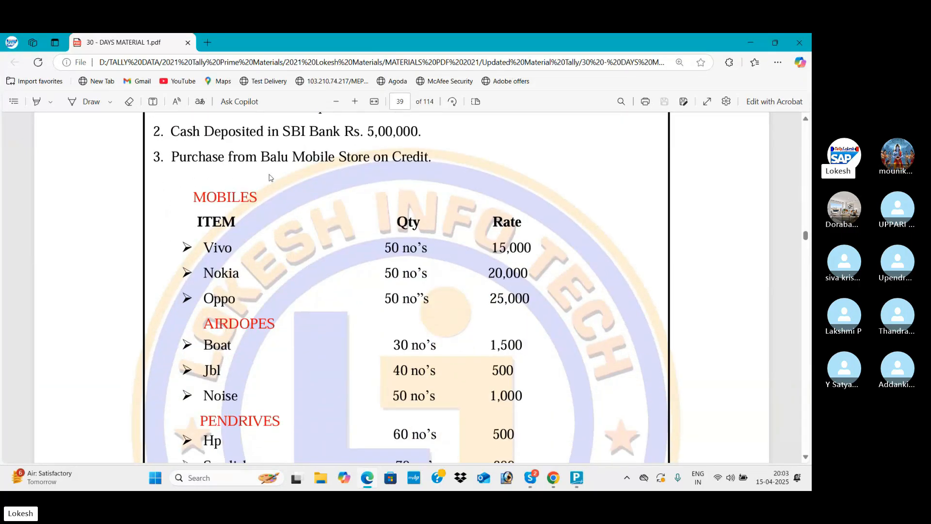
{"action": "scroll", "coordinate": [431, 182], "scroll_direction": "down", "scroll_amount": 2}
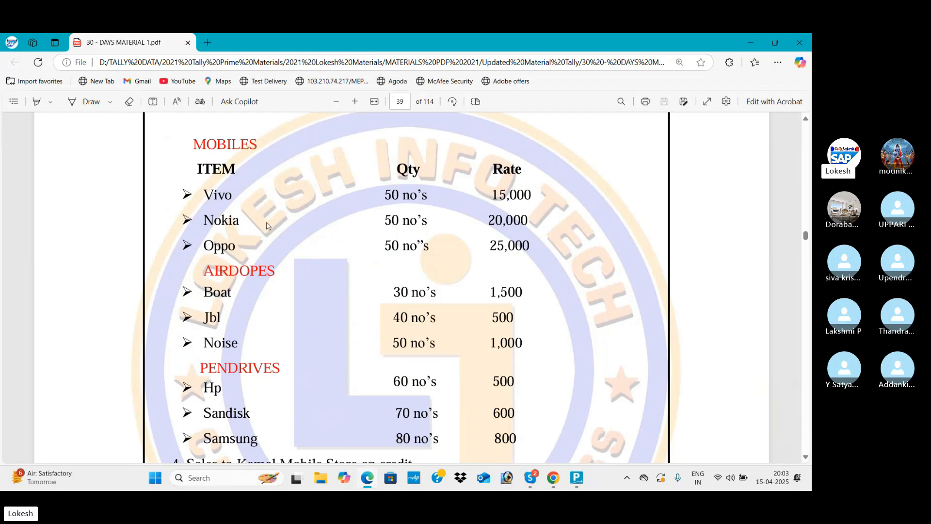
{"action": "left_click_drag", "start_coordinate": [204, 190], "coordinate": [254, 257]}
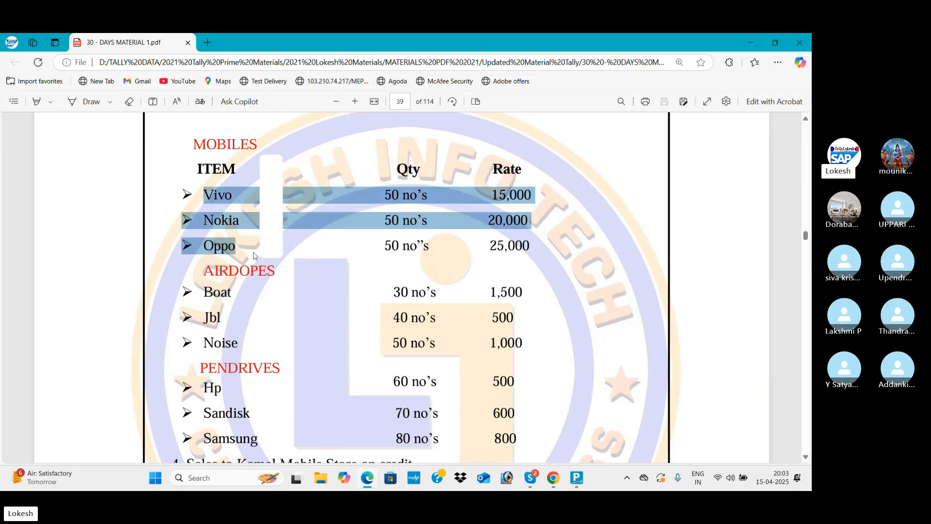
{"action": "left_click_drag", "start_coordinate": [203, 288], "coordinate": [257, 363]}
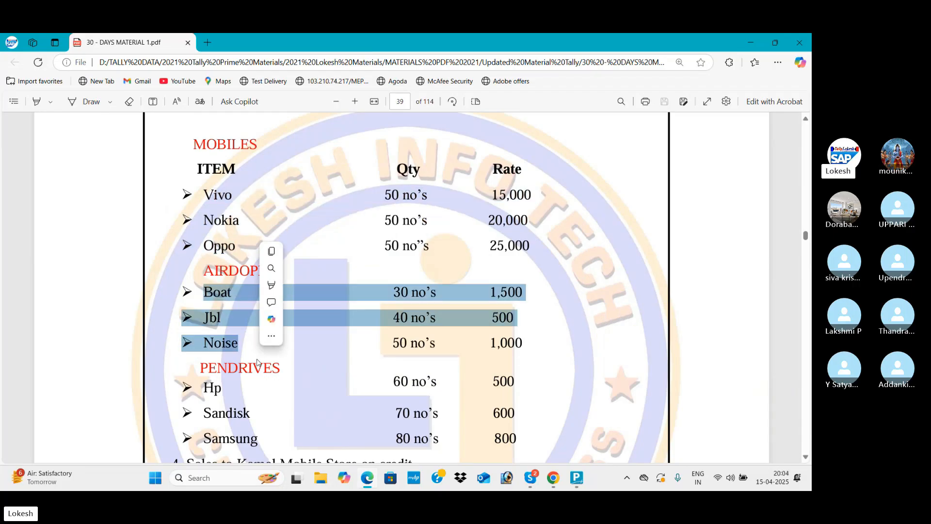
{"action": "scroll", "coordinate": [221, 335], "scroll_direction": "down", "scroll_amount": 2}
{"action": "left_click_drag", "start_coordinate": [208, 335], "coordinate": [262, 388]}
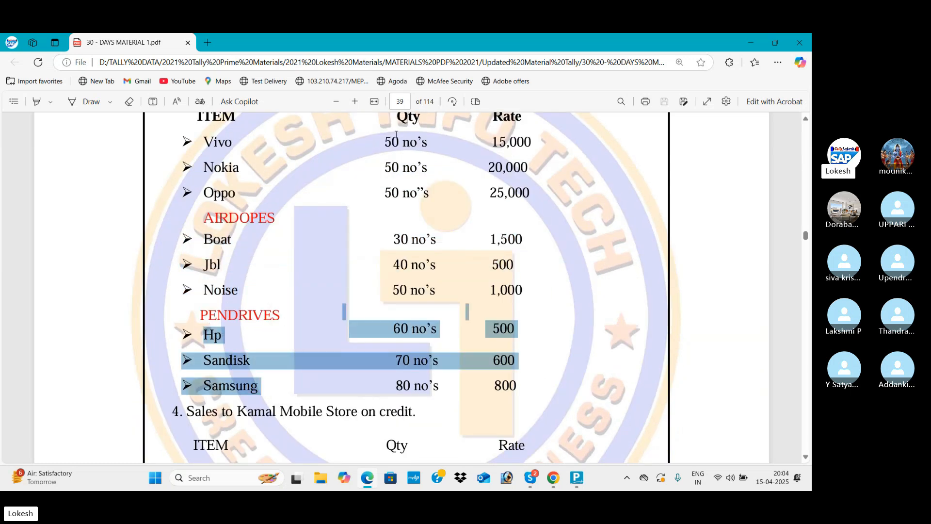
- Examine the purchased items' quantities and their Mobiles, Airdopes and Pendrives group headings in Problem-7
{"action": "scroll", "coordinate": [68, 325], "scroll_direction": "up", "scroll_amount": 2}
{"action": "left_click_drag", "start_coordinate": [385, 194], "coordinate": [426, 195]}
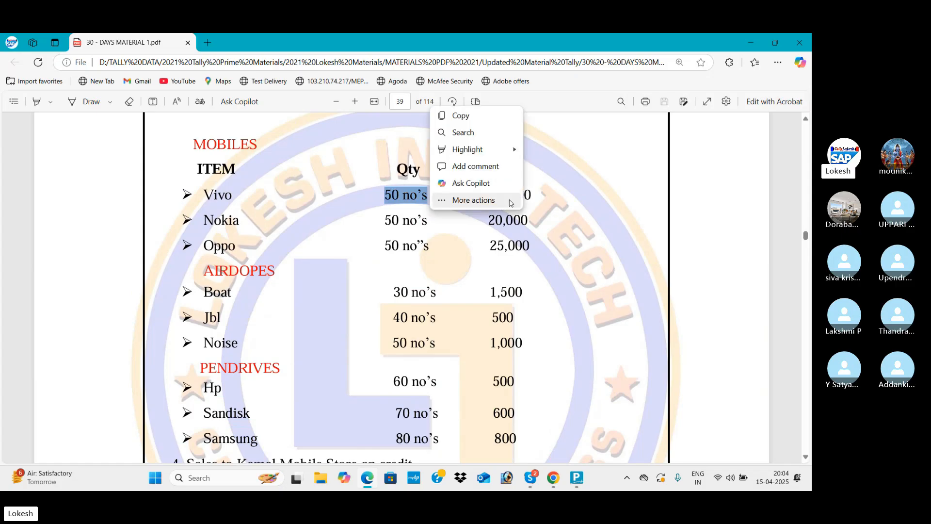
{"action": "left_click_drag", "start_coordinate": [193, 144], "coordinate": [261, 151]}
{"action": "left_click_drag", "start_coordinate": [203, 270], "coordinate": [278, 273]}
{"action": "left_click_drag", "start_coordinate": [200, 369], "coordinate": [284, 371]}
{"action": "left_click_drag", "start_coordinate": [402, 196], "coordinate": [432, 199]}
{"action": "left_click_drag", "start_coordinate": [410, 297], "coordinate": [440, 318]}
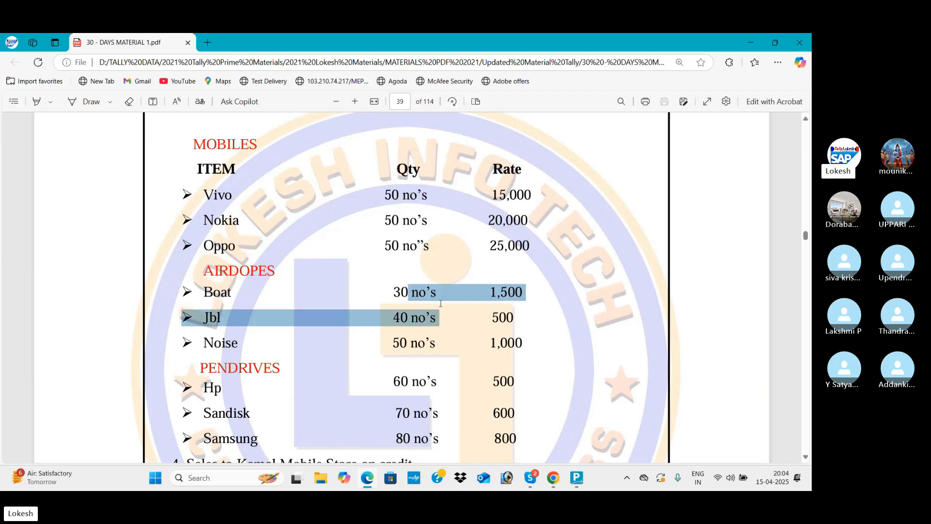
{"action": "left_click", "coordinate": [424, 349]}
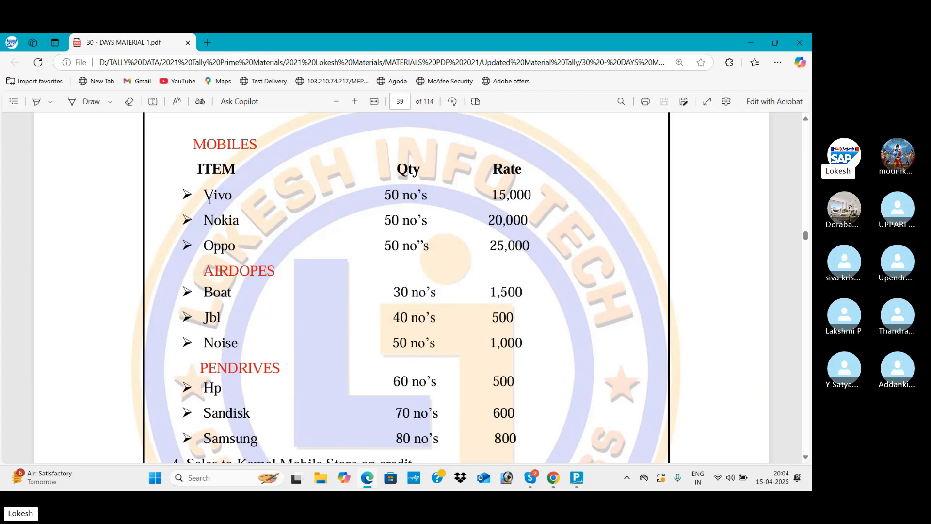
{"action": "left_click_drag", "start_coordinate": [203, 196], "coordinate": [229, 271]}
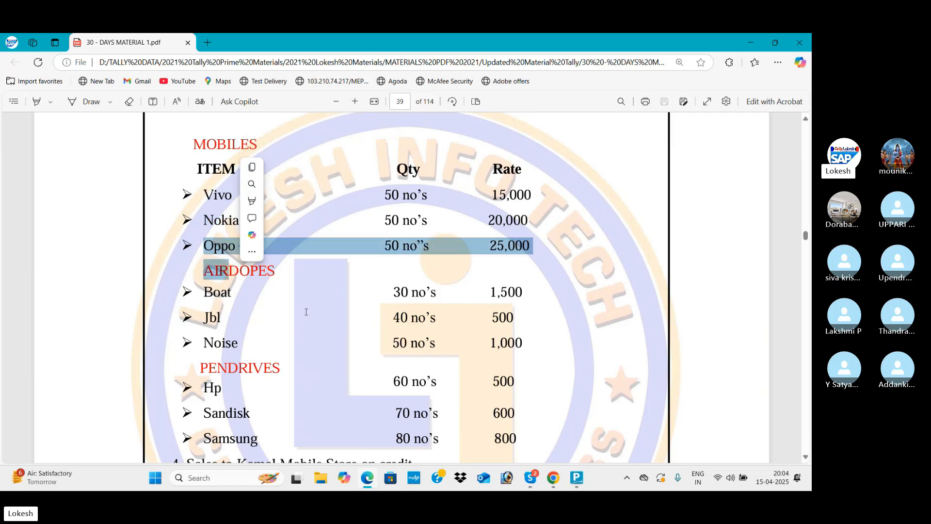
- Look through the rest of Problem-7, including the sales to Kamal Mobile Store, and return to the start of the problem
{"action": "scroll", "coordinate": [306, 312], "scroll_direction": "down", "scroll_amount": 1}
{"action": "scroll", "coordinate": [324, 298], "scroll_direction": "up", "scroll_amount": 2}
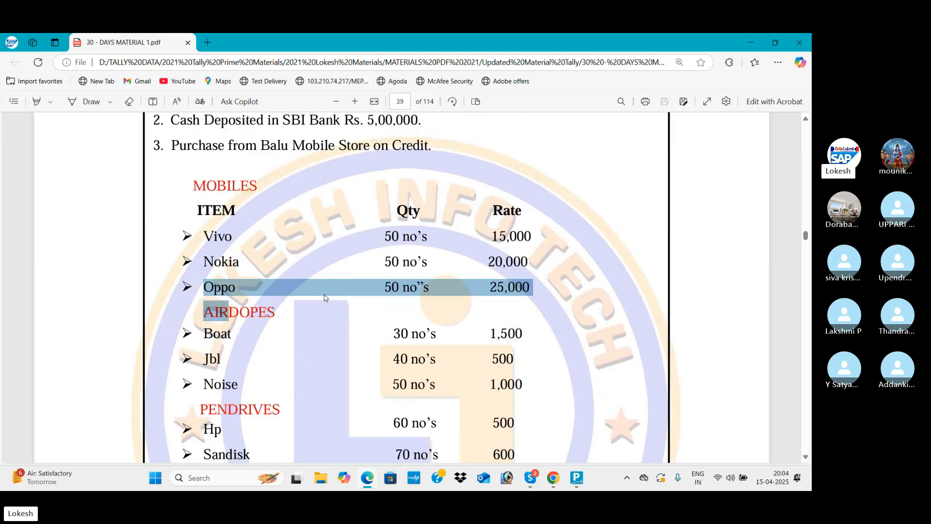
{"action": "scroll", "coordinate": [324, 297], "scroll_direction": "up", "scroll_amount": 1}
{"action": "scroll", "coordinate": [358, 261], "scroll_direction": "down", "scroll_amount": 7}
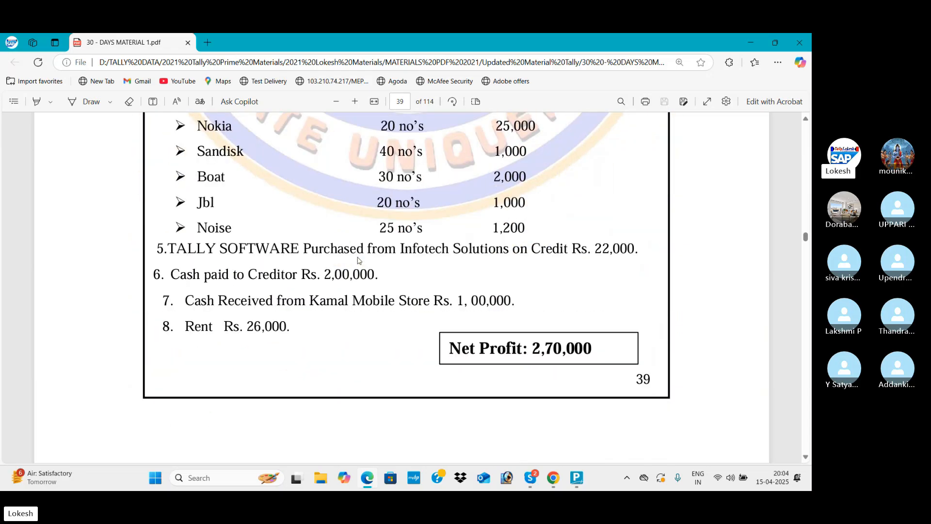
{"action": "scroll", "coordinate": [357, 261], "scroll_direction": "up", "scroll_amount": 6}
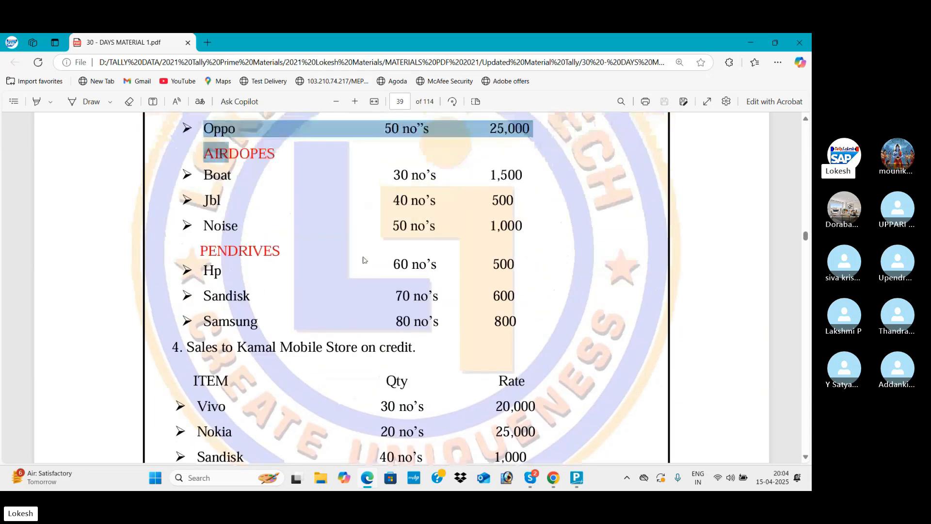
{"action": "scroll", "coordinate": [363, 260], "scroll_direction": "up", "scroll_amount": 7}
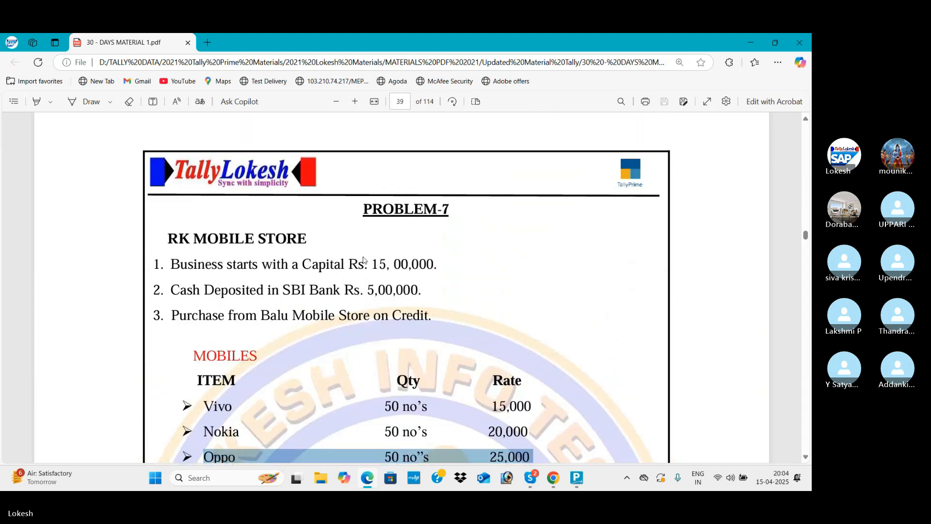
- Switch back to Tally Prime and name the new company RK MOBILE STORE APRIL 15, keeping the same mailing name
{"action": "left_click", "coordinate": [584, 482]}
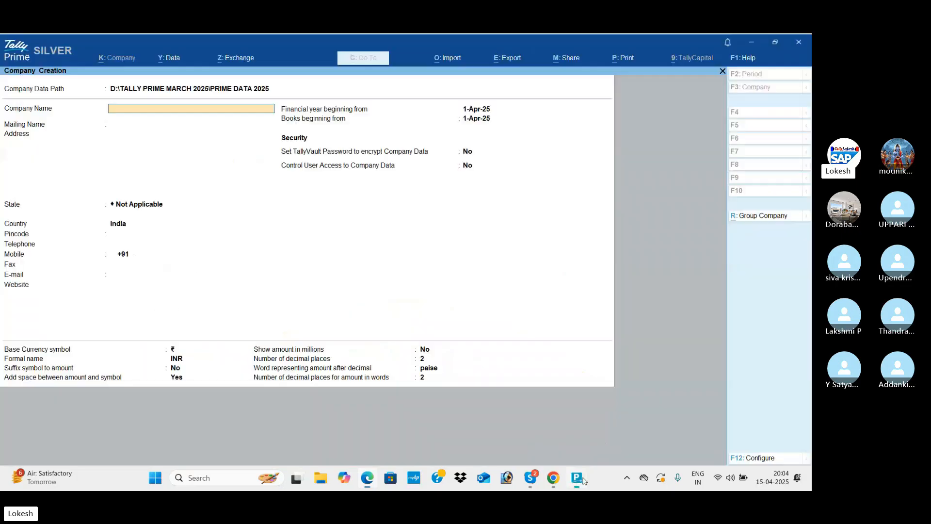
{"action": "type", "text": "RK MOBI"}
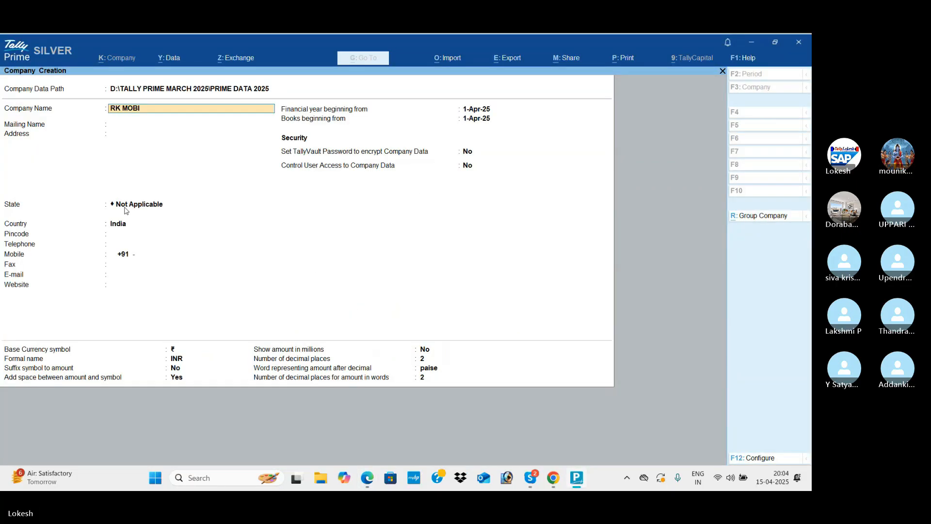
{"action": "type", "text": "LE STORE APRIL"}
{"action": "key", "text": "Return"}
{"action": "key", "text": "Return"}
{"action": "key", "text": "Return"}
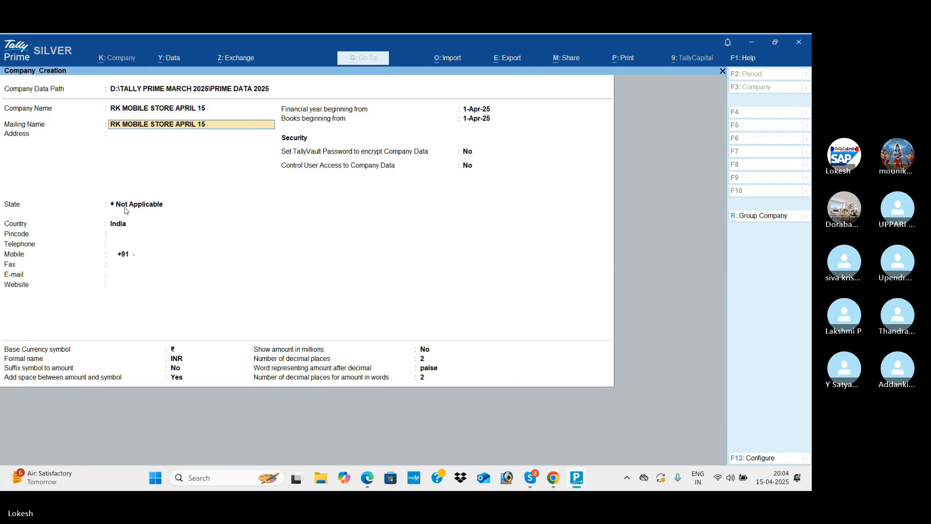
- Set the company's state to Andhra Pradesh and save the new company
{"action": "key", "text": "Down"}
{"action": "key", "text": "Down"}
{"action": "key", "text": "Return"}
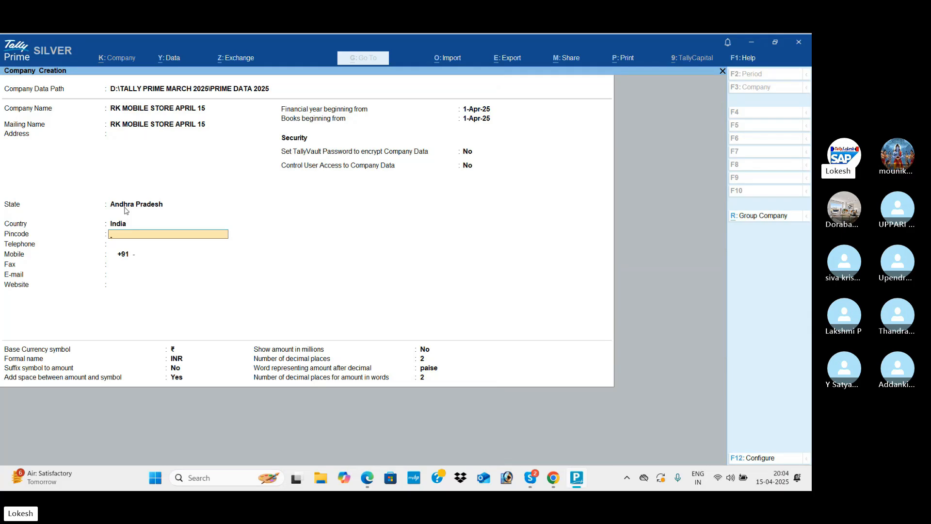
{"action": "key", "text": "ctrl+a"}
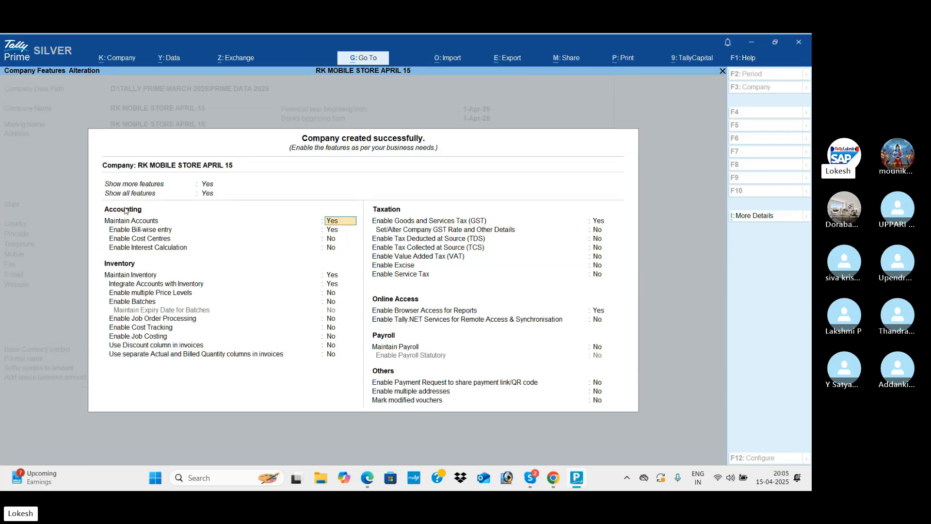
- Disable bill-wise entry in the company's accounting features, leaving cost centres and interest calculation off
{"action": "key", "text": "Return"}
{"action": "type", "text": "N"}
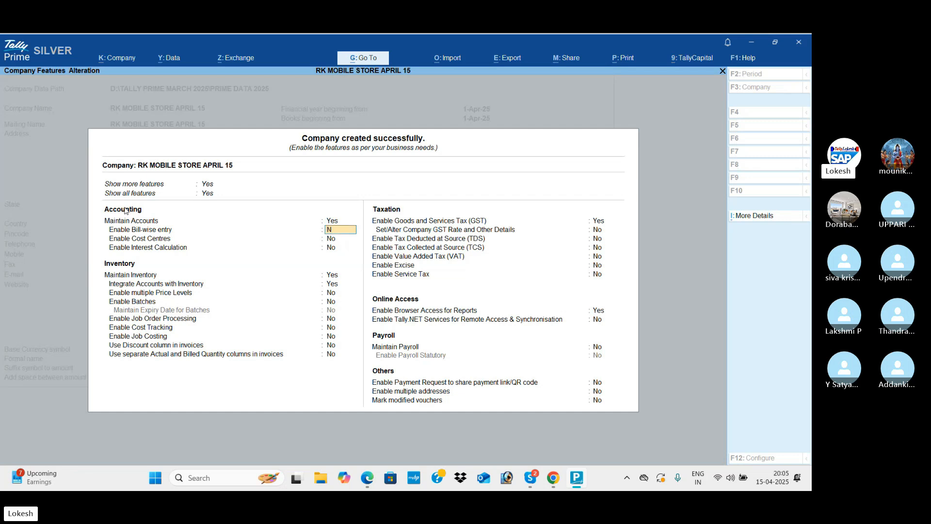
{"action": "key", "text": "Return"}
{"action": "key", "text": "Return"}
{"action": "key", "text": "Return"}
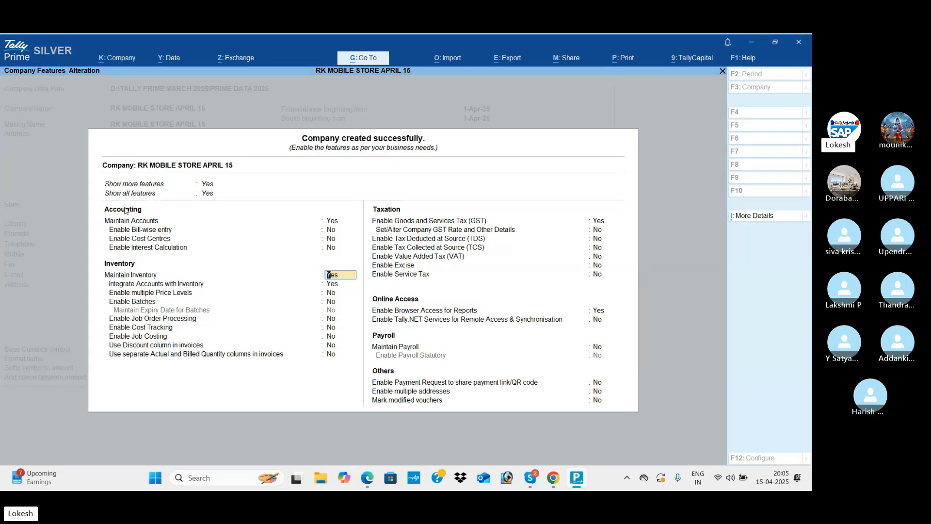
- Keep Maintain Inventory and Integrate Accounts with Inventory enabled and leave the remaining inventory features off
{"action": "key", "text": "Return"}
{"action": "key", "text": "Return"}
{"action": "key", "text": "Return"}
{"action": "key", "text": "Return"}
{"action": "key", "text": "Return"}
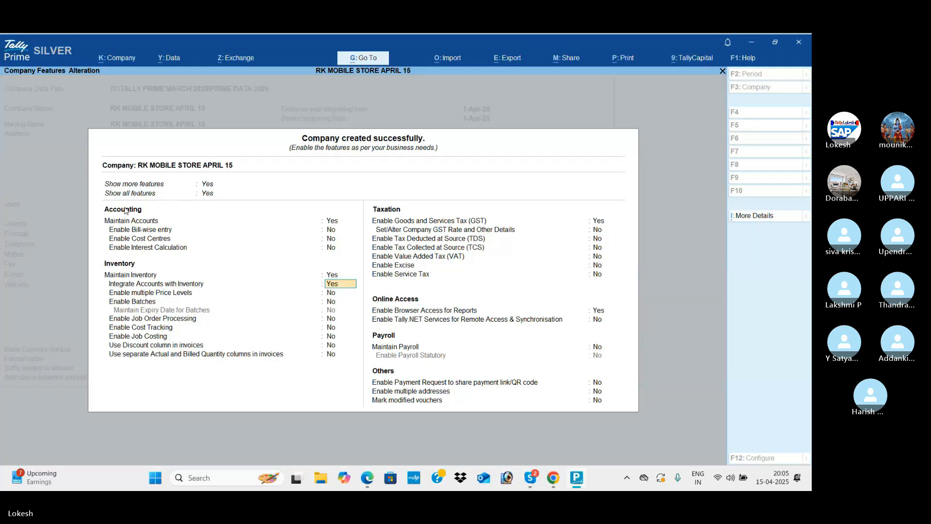
{"action": "key", "text": "Return"}
{"action": "key", "text": "Return"}
{"action": "key", "text": "Return"}
{"action": "key", "text": "Return"}
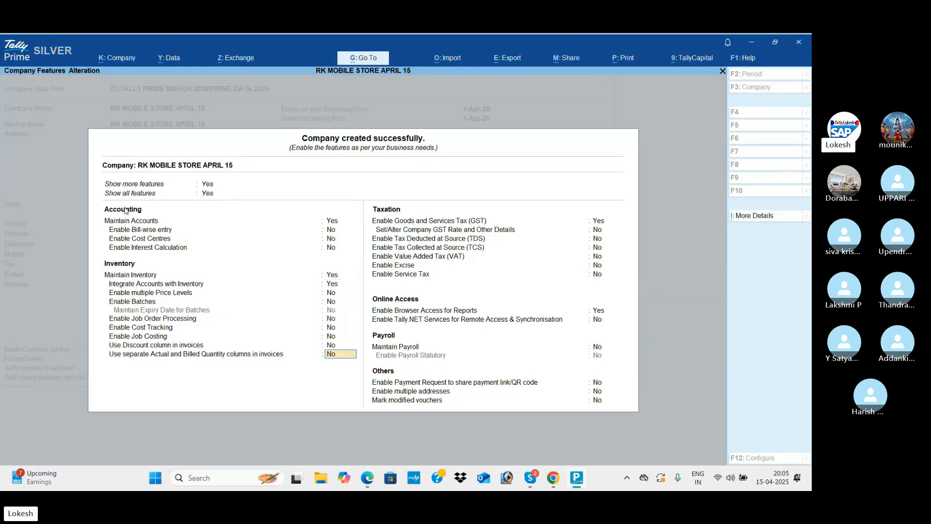
- Disable Goods and Services Tax (GST) for the company and leave TDS, TCS and VAT off
{"action": "type", "text": "N"}
{"action": "key", "text": "Return"}
{"action": "key", "text": "Return"}
{"action": "key", "text": "Return"}
{"action": "key", "text": "Return"}
{"action": "key", "text": "Return"}
{"action": "key", "text": "Return"}
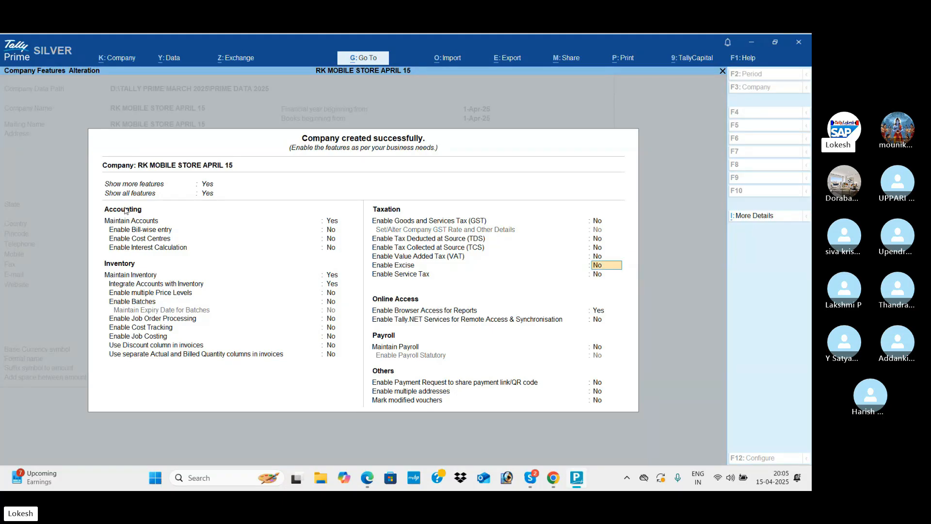
- Disable browser access for reports, leave payroll and the other options off, and accept the company features
{"action": "type", "text": "N"}
{"action": "key", "text": "Return"}
{"action": "key", "text": "Return"}
{"action": "key", "text": "Return"}
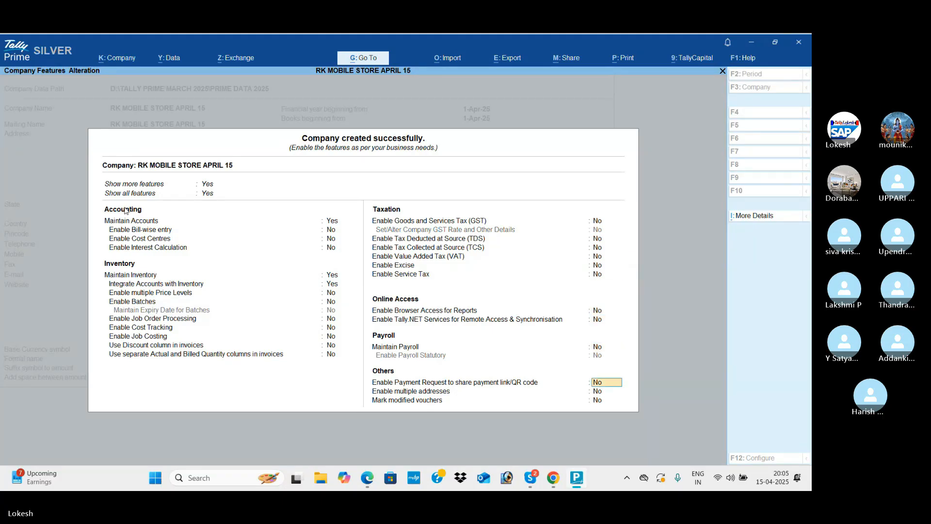
{"action": "key", "text": "Return"}
{"action": "key", "text": "Return"}
{"action": "key", "text": "Return"}
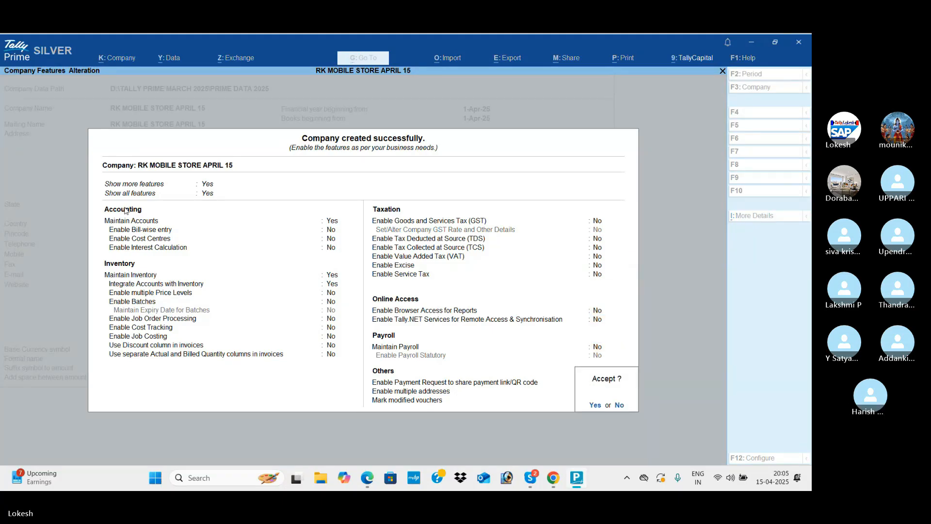
{"action": "key", "text": "Return"}
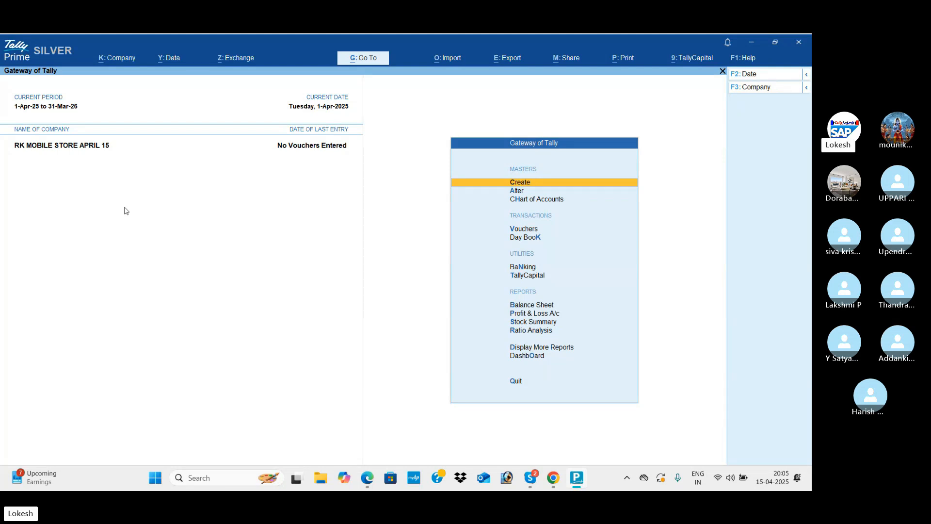
- Examine the list of masters available for creation, comparing the accounting masters with the inventory masters such as stock group, item, unit and godown
{"action": "key", "text": "Return"}
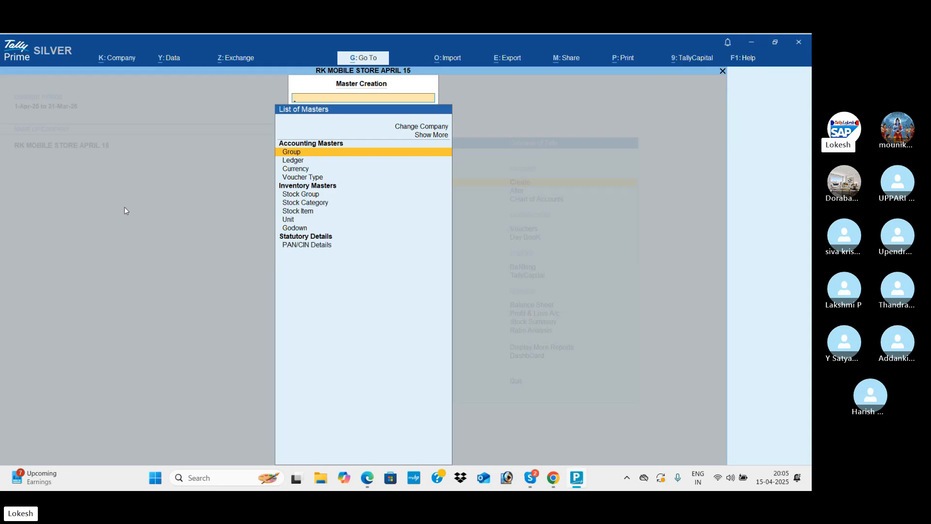
{"action": "key", "text": "Up"}
{"action": "key", "text": "Down"}
{"action": "key", "text": "Down"}
{"action": "key", "text": "Down"}
{"action": "key", "text": "Down"}
{"action": "key", "text": "Up"}
{"action": "key", "text": "Up"}
{"action": "key", "text": "Up"}
{"action": "key", "text": "Up"}
{"action": "key", "text": "Down"}
{"action": "key", "text": "Down"}
{"action": "key", "text": "Down"}
{"action": "key", "text": "Down"}
{"action": "key", "text": "Down"}
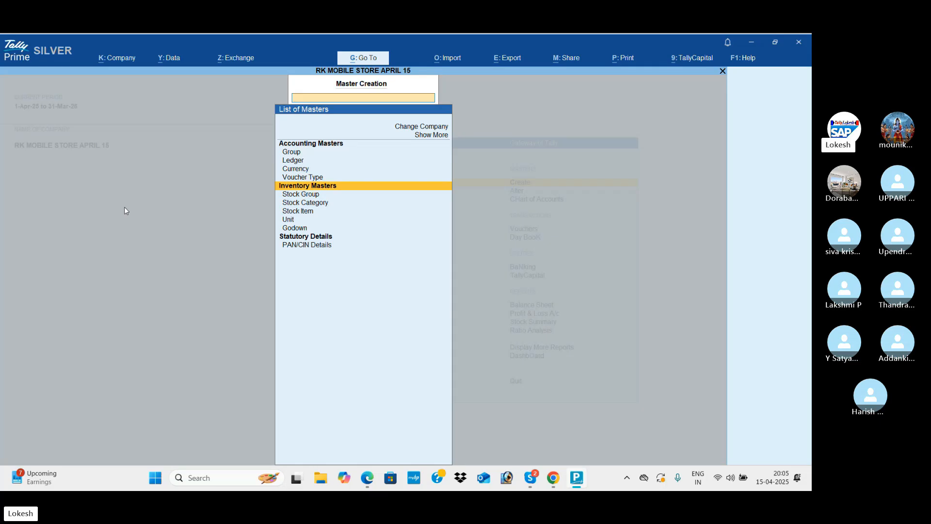
{"action": "key", "text": "Down"}
{"action": "key", "text": "Down"}
{"action": "key", "text": "Down"}
{"action": "key", "text": "Down"}
{"action": "key", "text": "Down"}
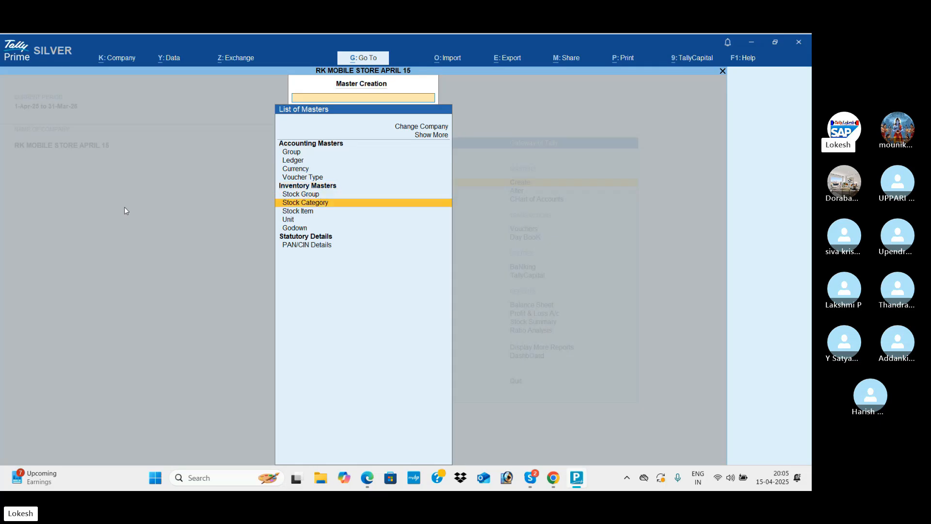
{"action": "key", "text": "Up"}
{"action": "key", "text": "Up"}
{"action": "key", "text": "Up"}
{"action": "key", "text": "Up"}
{"action": "key", "text": "Up"}
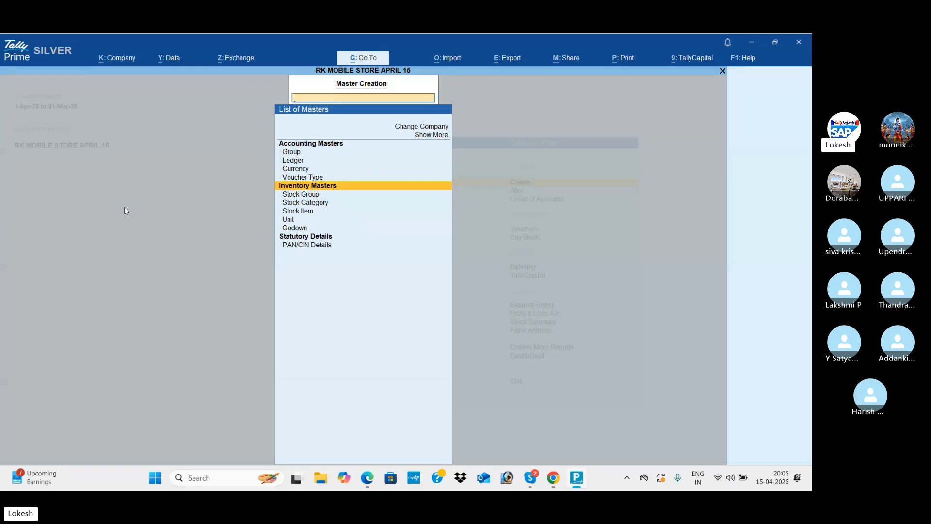
{"action": "key", "text": "Escape"}
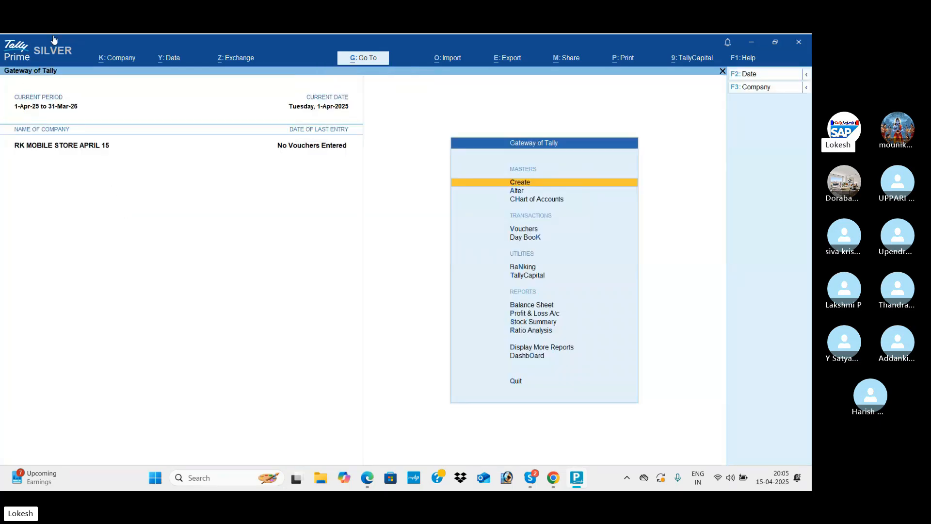
- Turn off Maintain Inventory in the company features and accept the change
{"action": "key", "text": "alt+k"}
{"action": "left_click", "coordinate": [168, 181]}
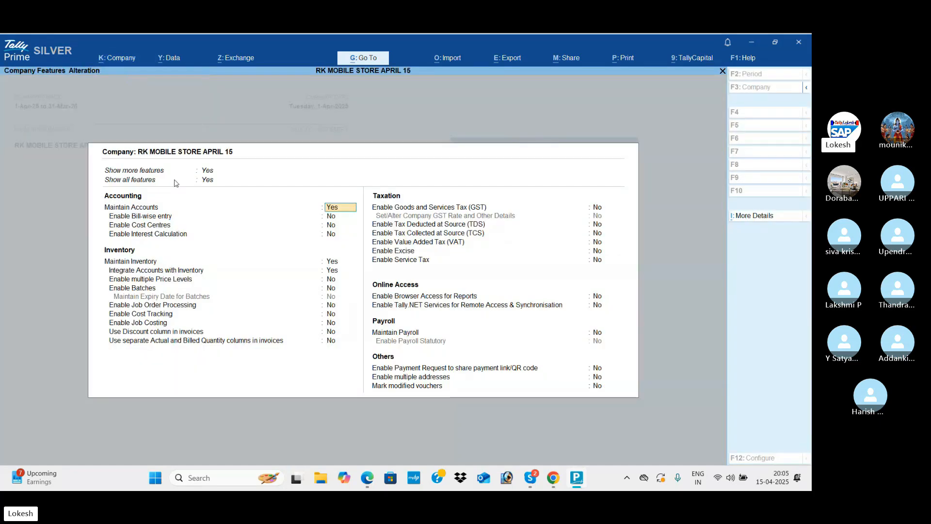
{"action": "left_click", "coordinate": [333, 261]}
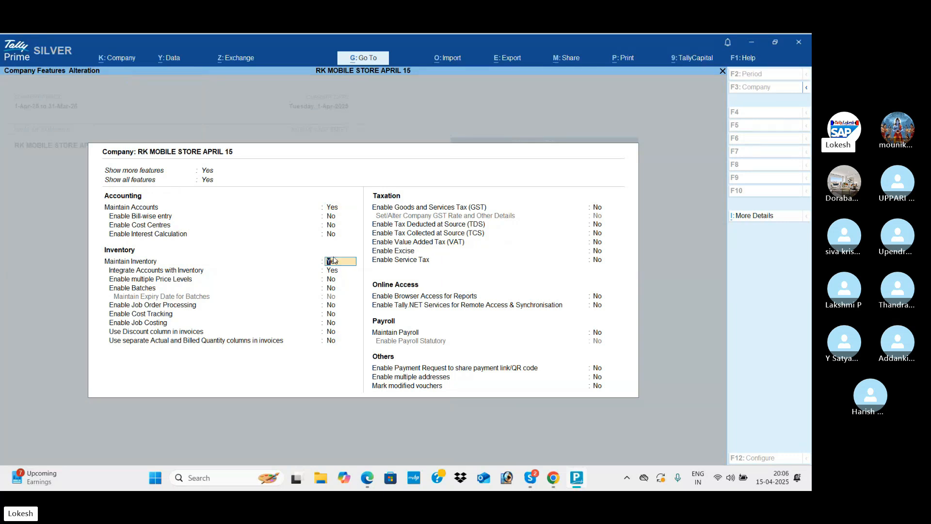
{"action": "key", "text": "n"}
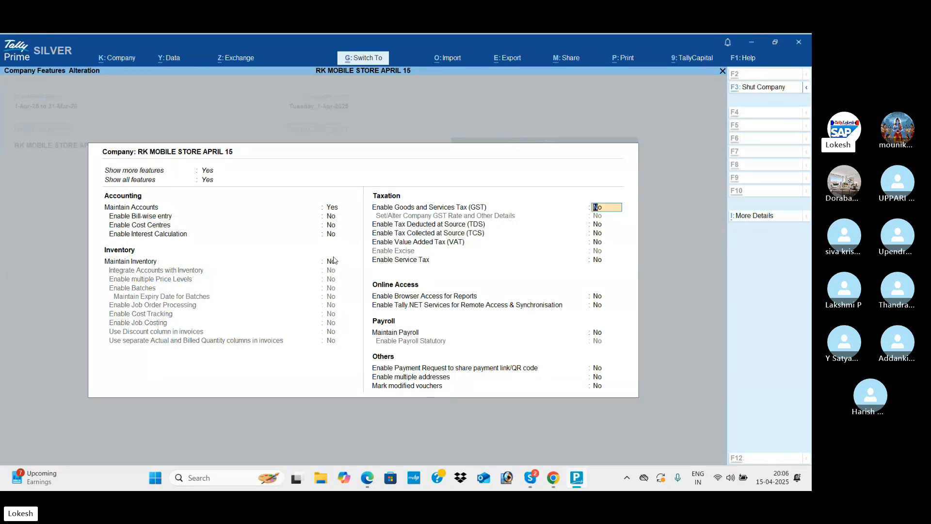
{"action": "key", "text": "ctrl+a"}
- Check which masters are offered for creation with inventory maintenance turned off
{"action": "key", "text": "Return"}
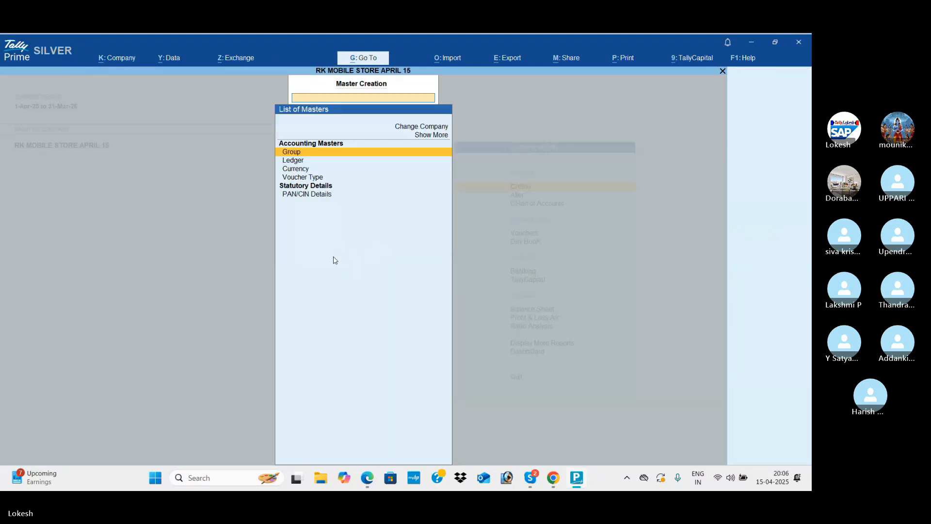
{"action": "key", "text": "Down"}
{"action": "key", "text": "Down"}
{"action": "key", "text": "Down"}
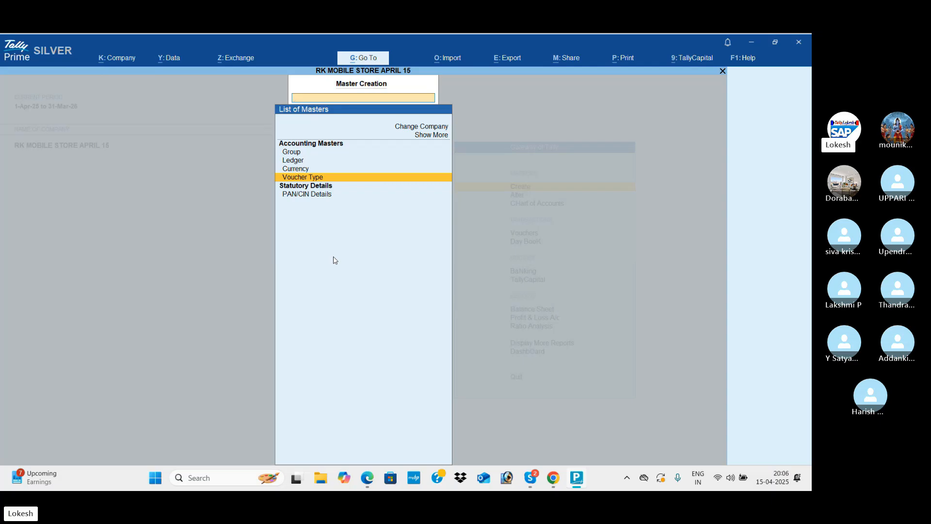
{"action": "key", "text": "Escape"}
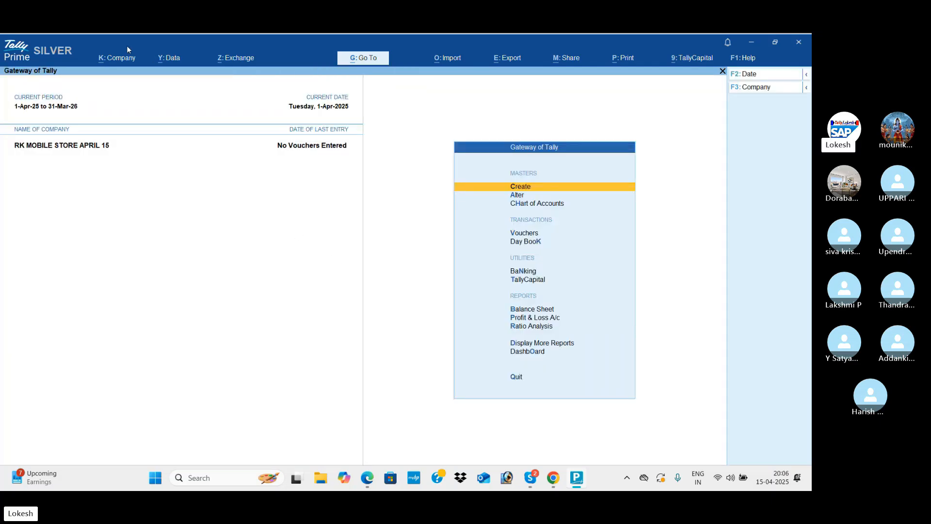
- Turn Maintain Inventory back on in the company features and accept the change
{"action": "left_click", "coordinate": [124, 58]}
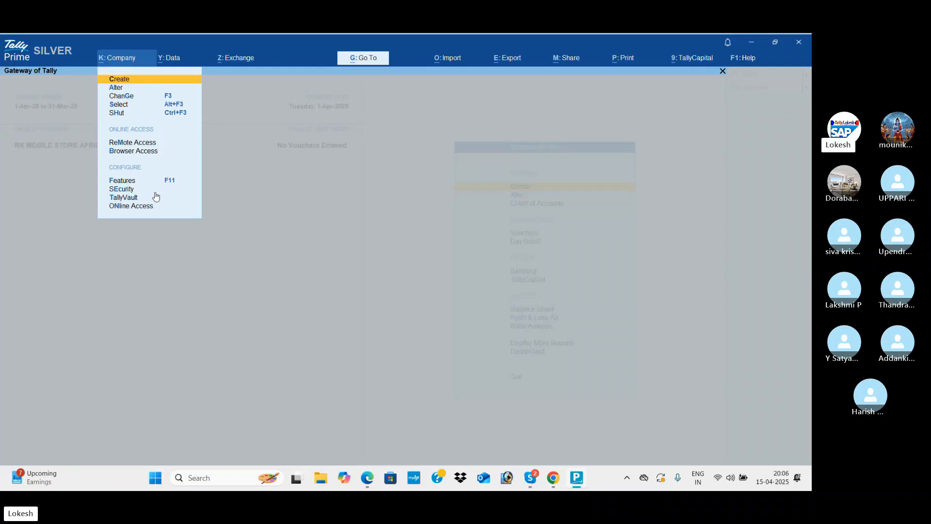
{"action": "left_click", "coordinate": [165, 180]}
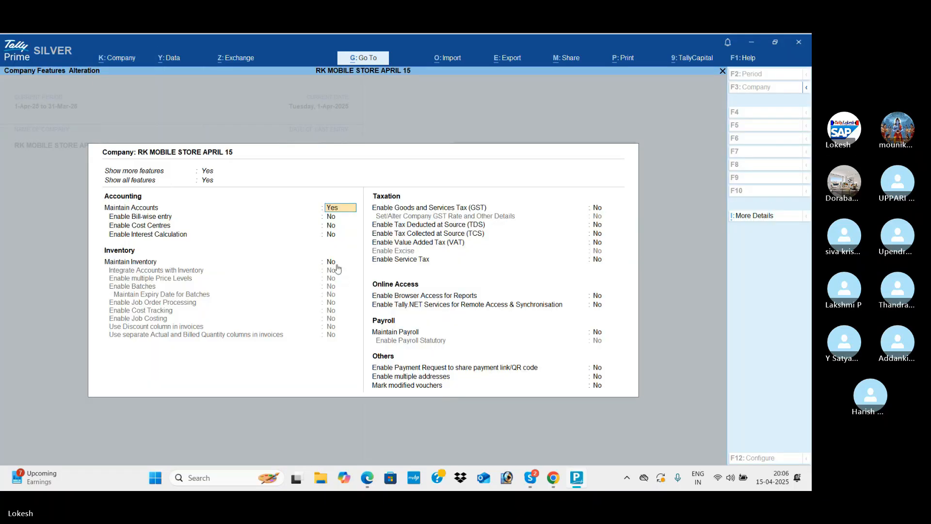
{"action": "left_click", "coordinate": [336, 264]}
{"action": "key", "text": "y"}
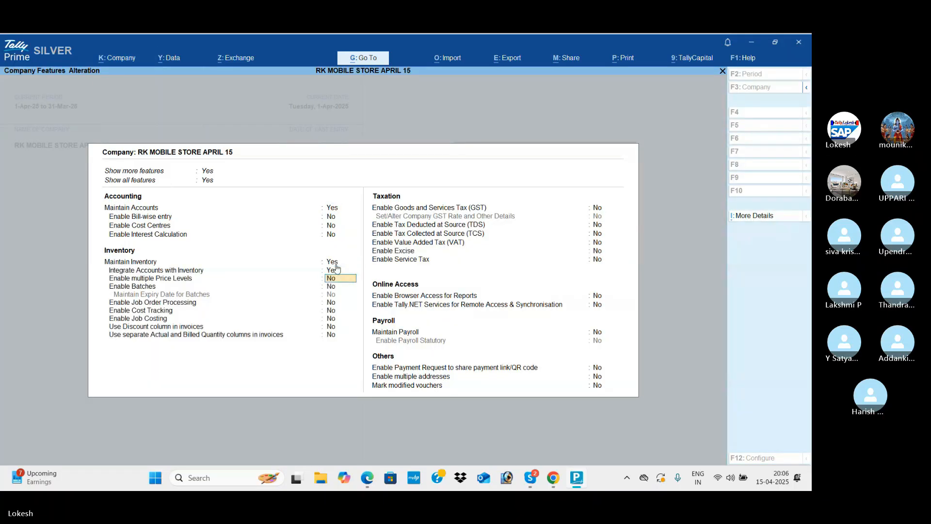
{"action": "key", "text": "ctrl+a"}
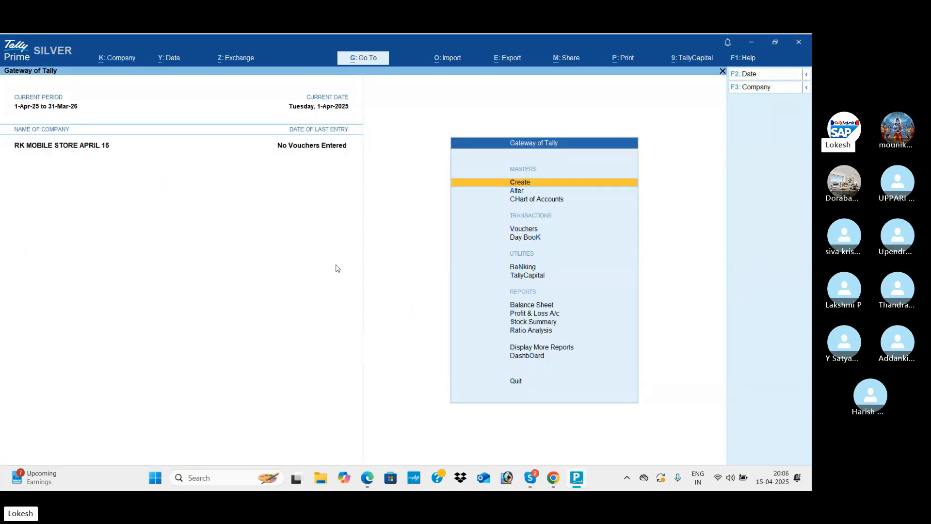
- Review the list of masters for creation down to the Inventory Masters section
{"action": "key", "text": "Return"}
{"action": "key", "text": "Down"}
{"action": "key", "text": "Down"}
{"action": "key", "text": "Down"}
{"action": "key", "text": "Down"}
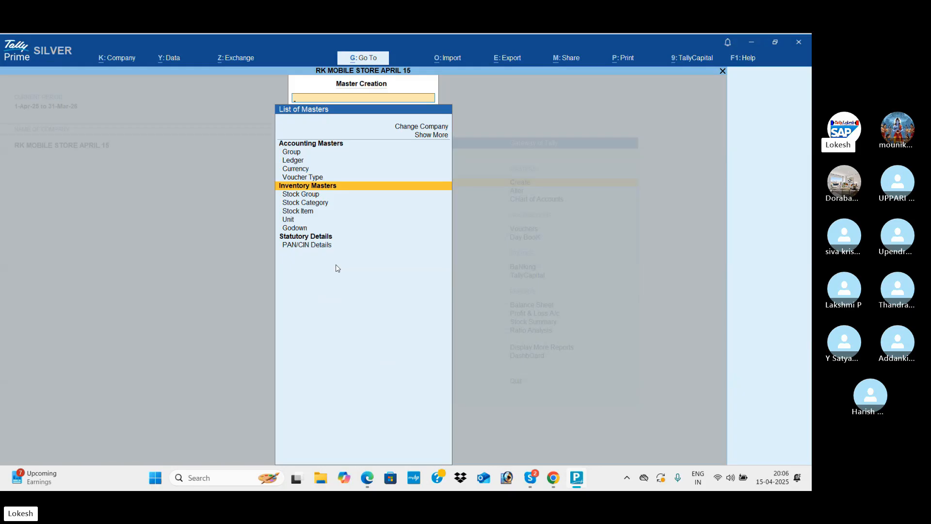
- Create a ledger named Capital under the Capital Account group, following the first transaction in the Problem-7 PDF
{"action": "key", "text": "Up"}
{"action": "key", "text": "Up"}
{"action": "key", "text": "Up"}
{"action": "key", "text": "Return"}
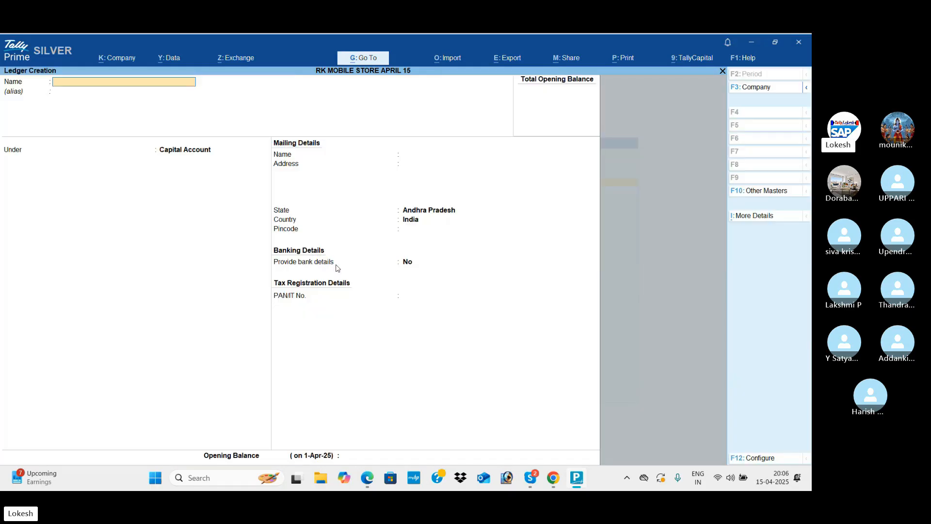
{"action": "key", "text": "alt+Tab"}
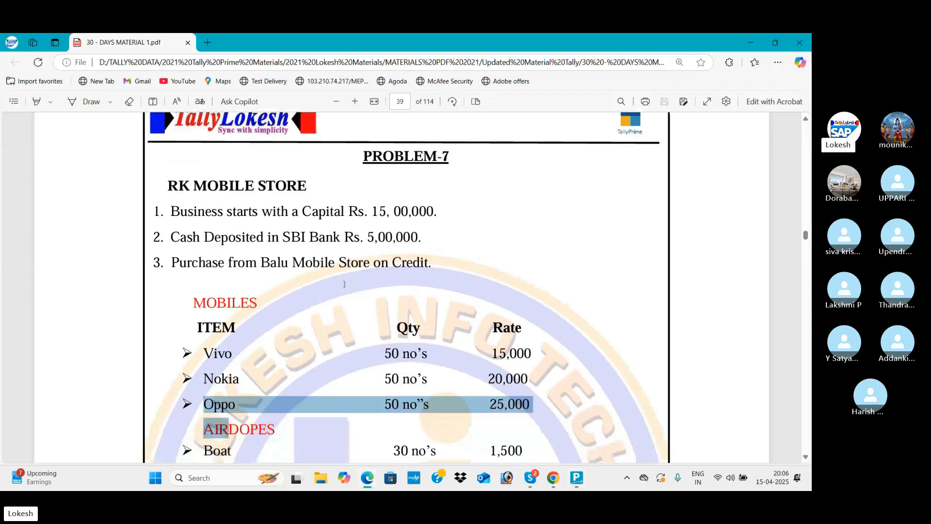
{"action": "key", "text": "alt+Tab"}
{"action": "type", "text": "C"}
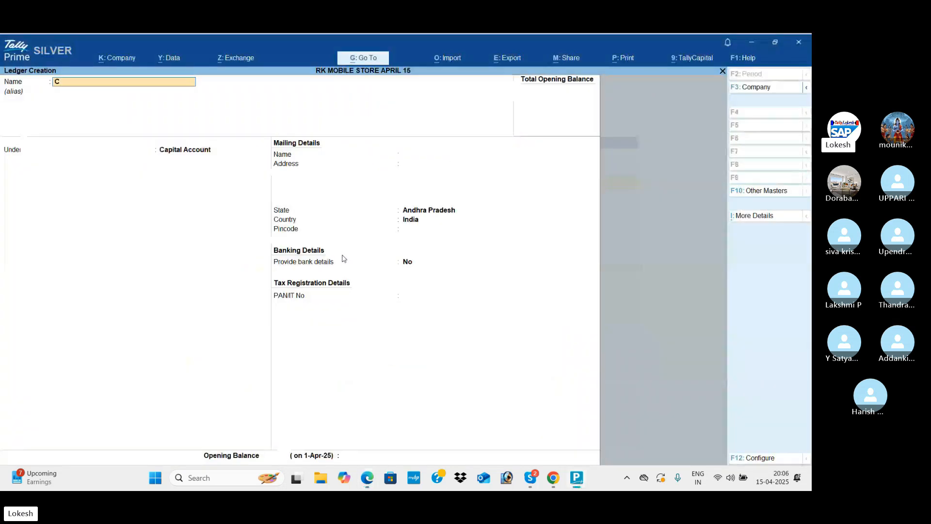
{"action": "type", "text": "API"}
{"action": "key", "text": "BackSpace"}
{"action": "key", "text": "BackSpace"}
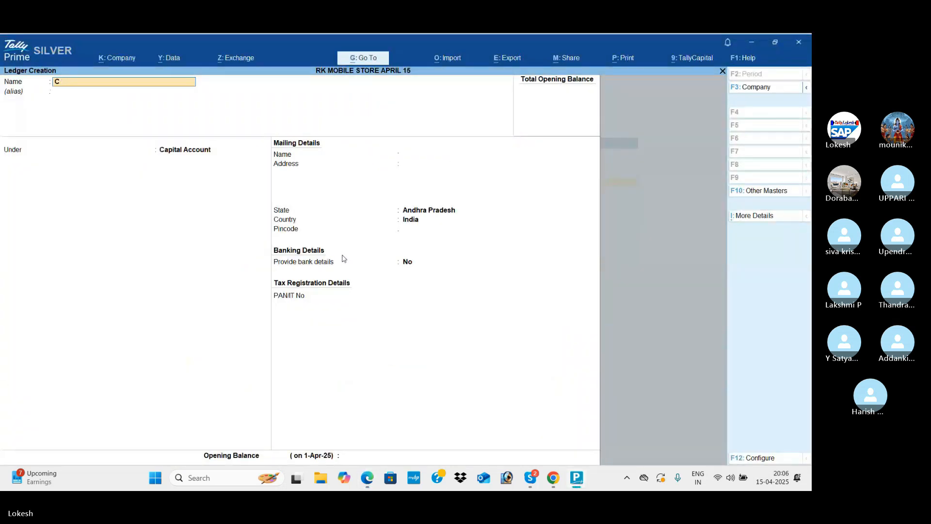
{"action": "type", "text": "apital"}
{"action": "key", "text": "Return"}
{"action": "key", "text": "Return"}
{"action": "key", "text": "Return"}
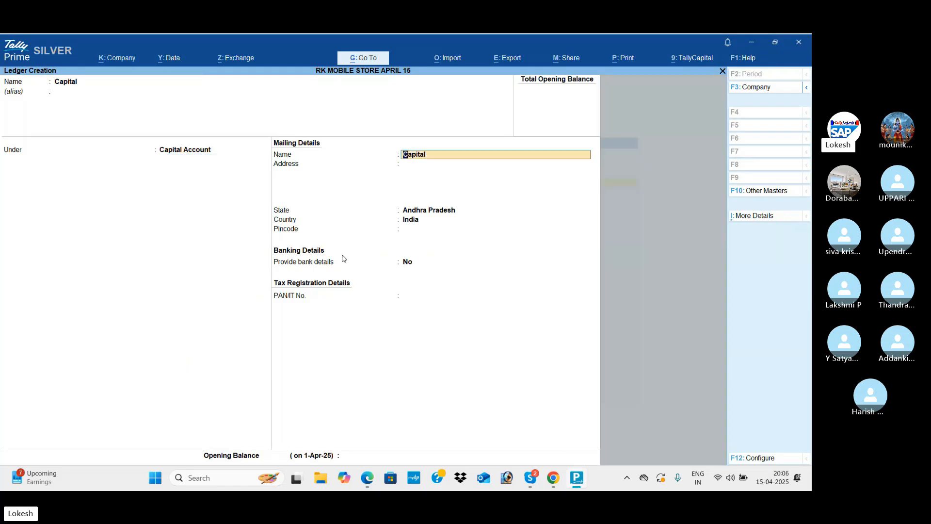
{"action": "key", "text": "ctrl+a"}
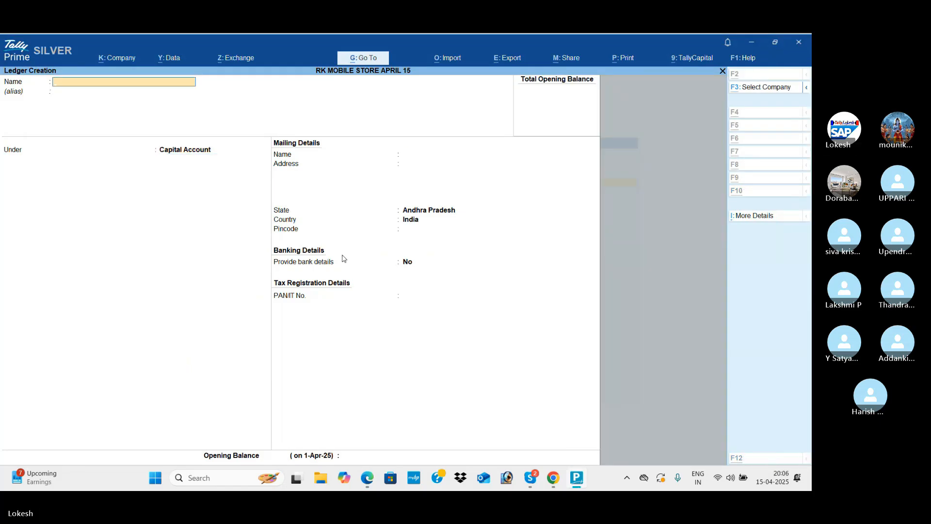
- Create a ledger named Sbi Bank under the Bank Accounts group, leaving the bank account details blank
{"action": "key", "text": "alt+Tab"}
{"action": "key", "text": "alt+Tab"}
{"action": "type", "text": "Sbi Ban"}
{"action": "key", "text": "Return"}
{"action": "type", "text": "Ba"}
{"action": "key", "text": "Return"}
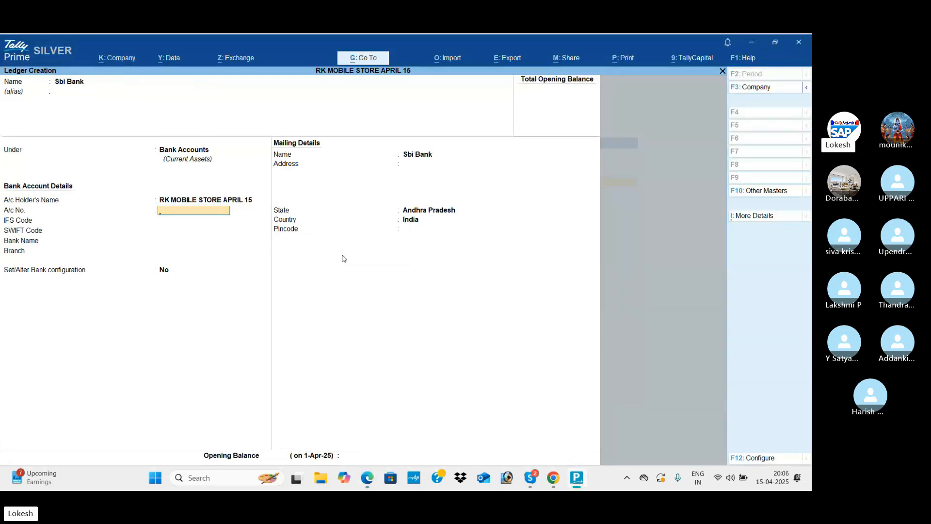
{"action": "key", "text": "ctrl+a"}
- Check the credit purchase in the PDF and create a ledger named Purchase under Purchase Accounts, with ledger type Not Applicable
{"action": "key", "text": "alt+Tab"}
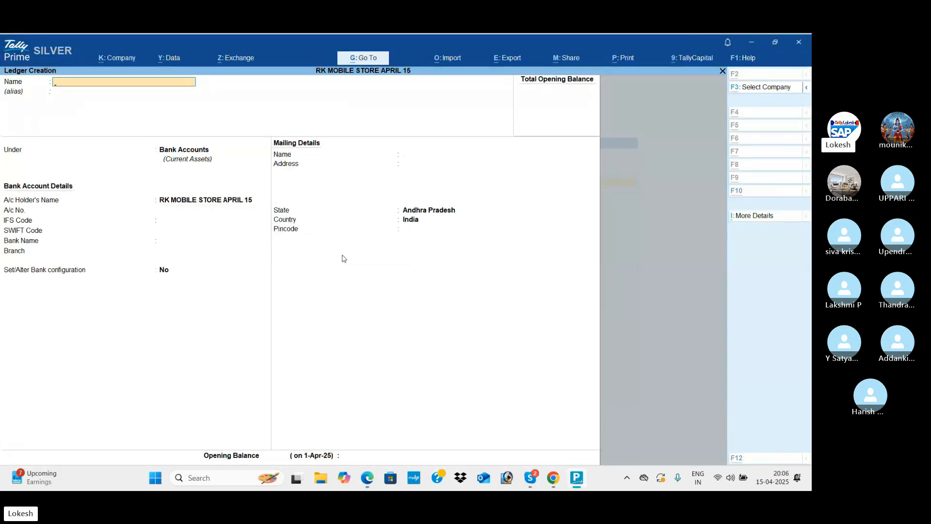
{"action": "scroll", "coordinate": [343, 255], "scroll_direction": "down", "scroll_amount": 2}
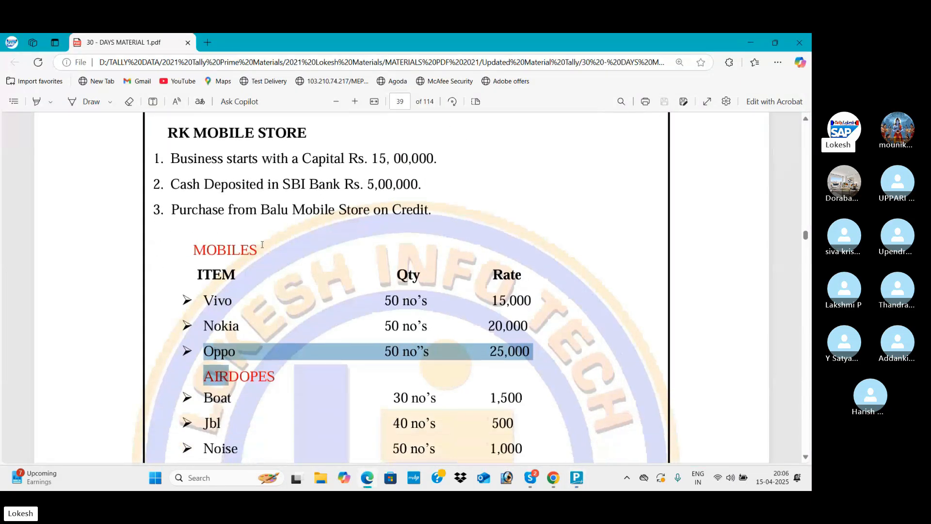
{"action": "key", "text": "alt+Tab"}
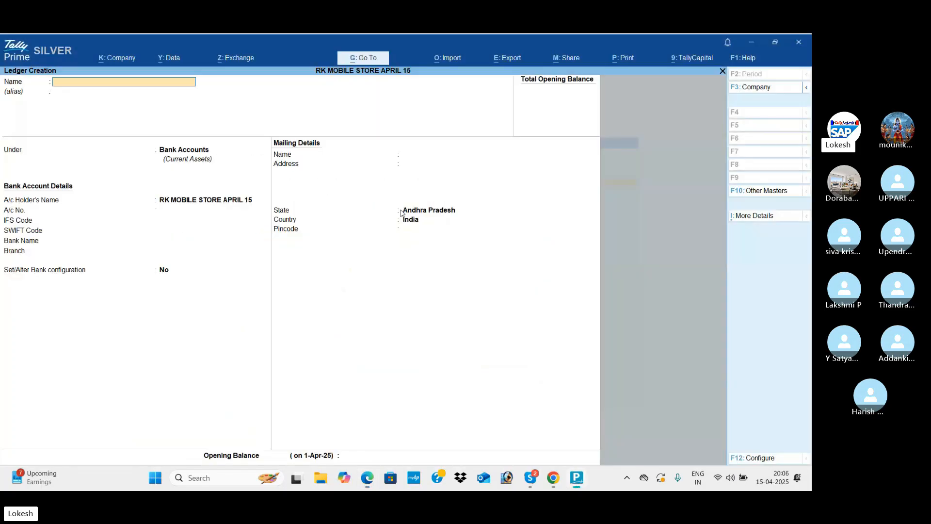
{"action": "type", "text": "Purchase"}
{"action": "key", "text": "Return"}
{"action": "type", "text": "Pu"}
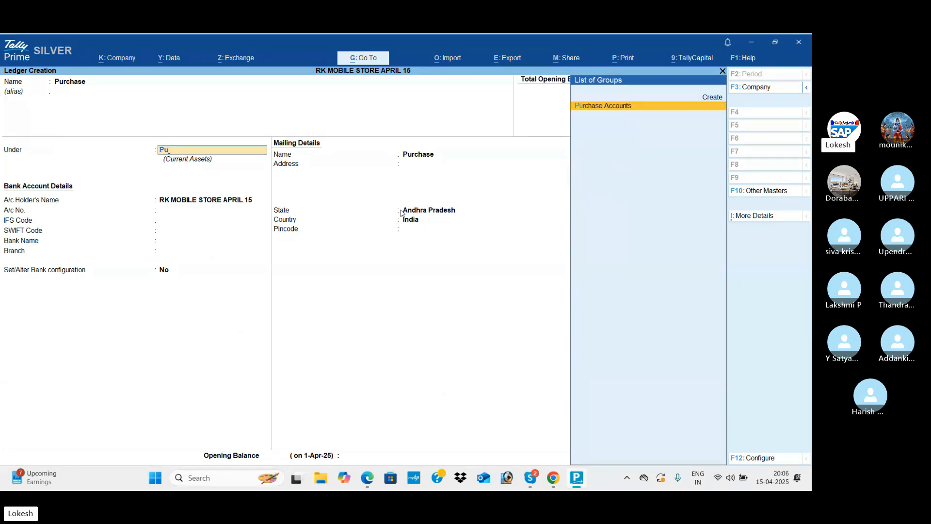
{"action": "key", "text": "Return"}
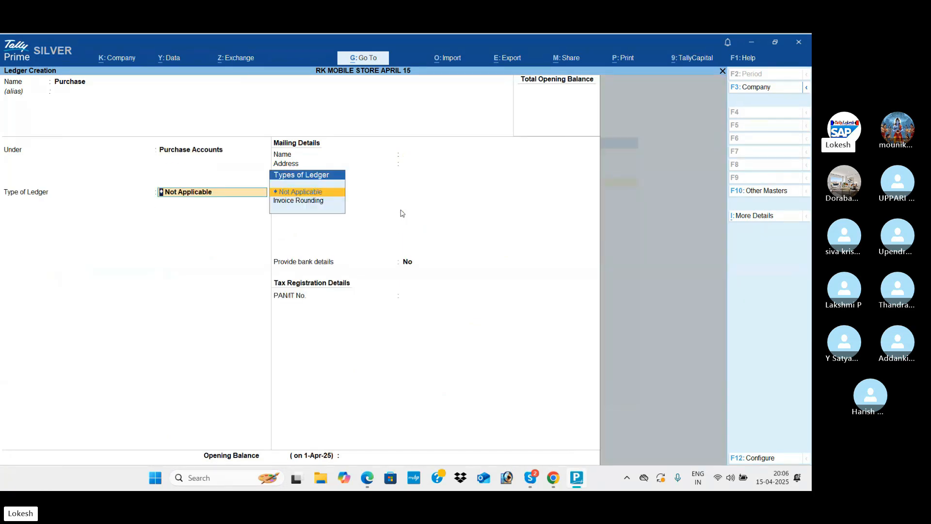
{"action": "key", "text": "ctrl+a"}
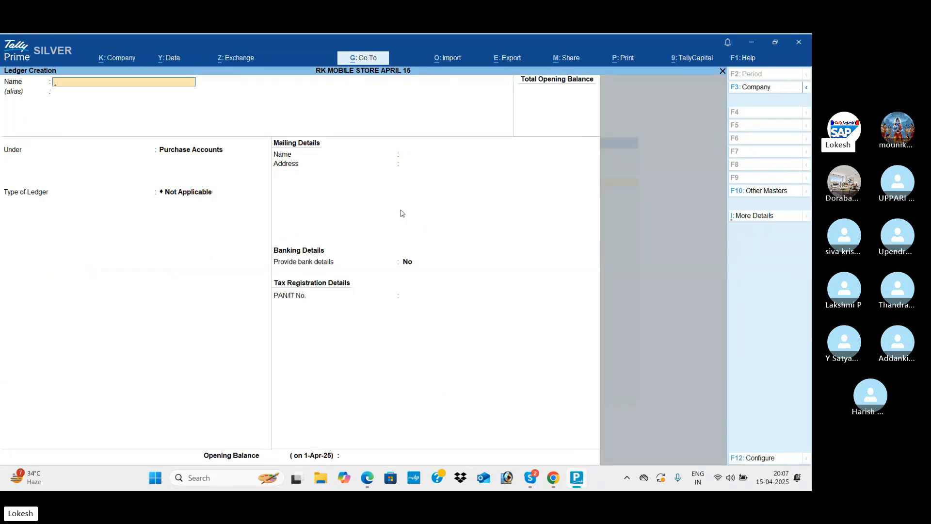
- Create a ledger named Balu Mobile Store under Sundry Creditors for the PDF's credit purchase, keeping the state as Andhra Pradesh
{"action": "key", "text": "alt+Tab"}
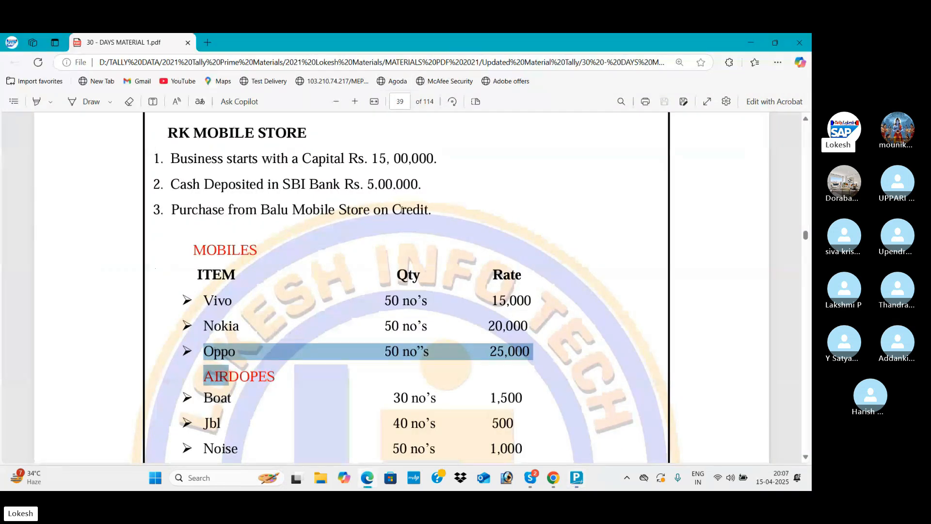
{"action": "key", "text": "alt+Tab"}
{"action": "type", "text": "Bal"}
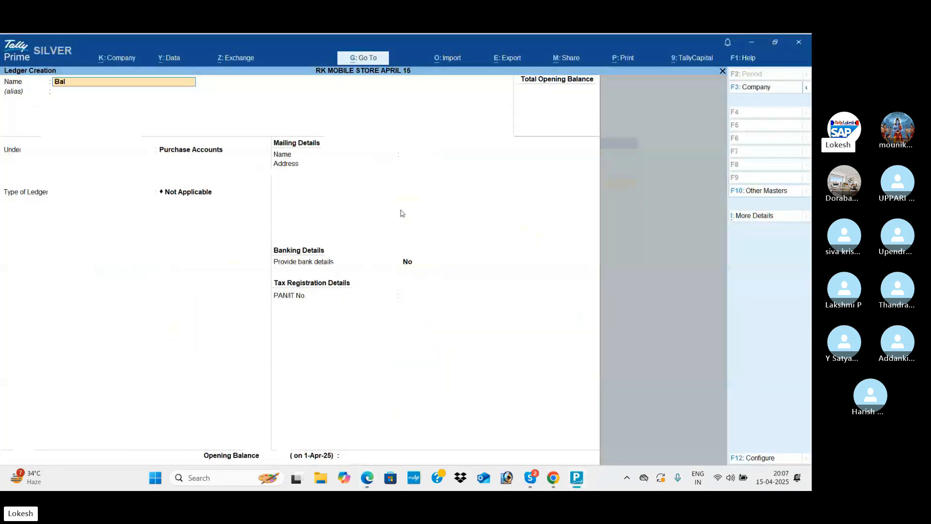
{"action": "type", "text": "u Mobile S"}
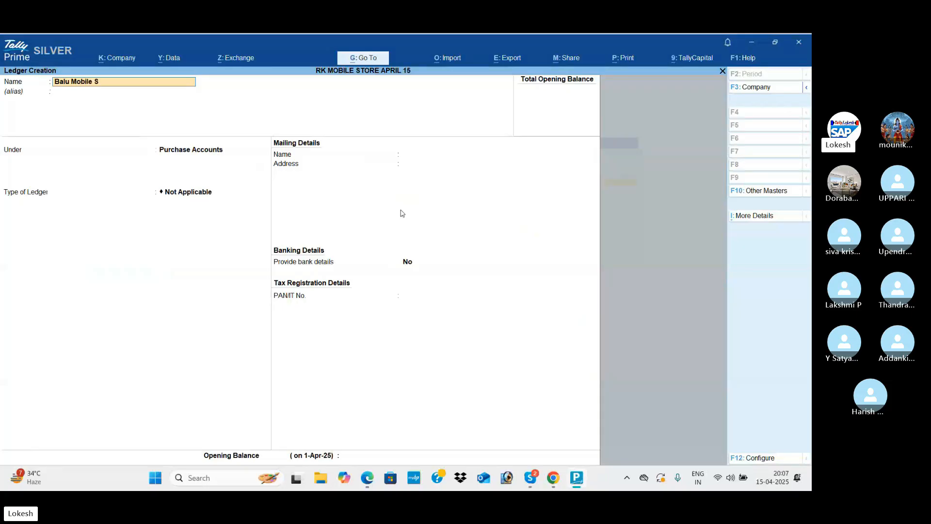
{"action": "type", "text": "tore"}
{"action": "key", "text": "Return"}
{"action": "key", "text": "Return"}
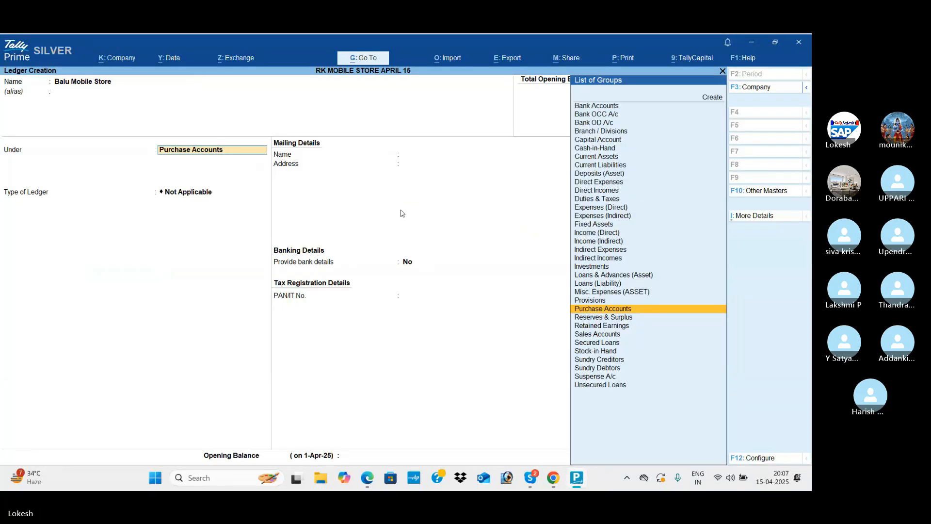
{"action": "type", "text": "Sun"}
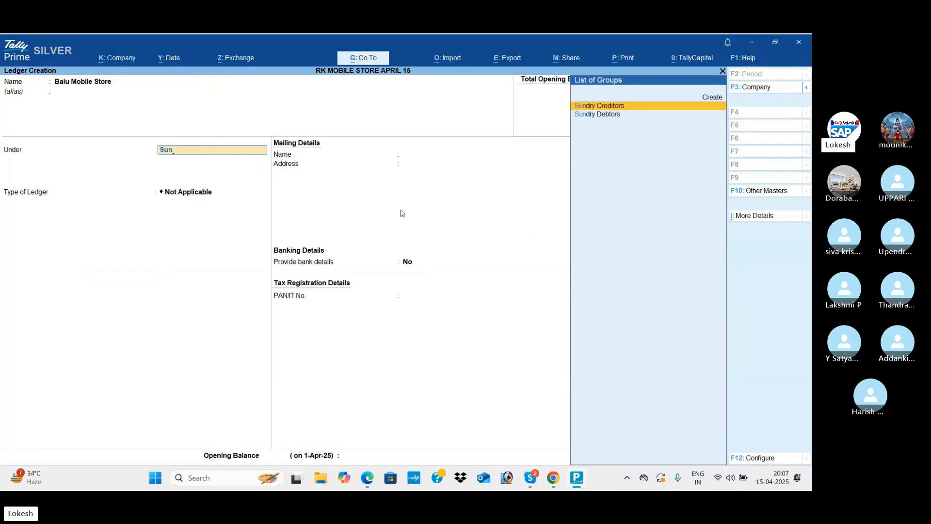
{"action": "key", "text": "Return"}
{"action": "key", "text": "Return"}
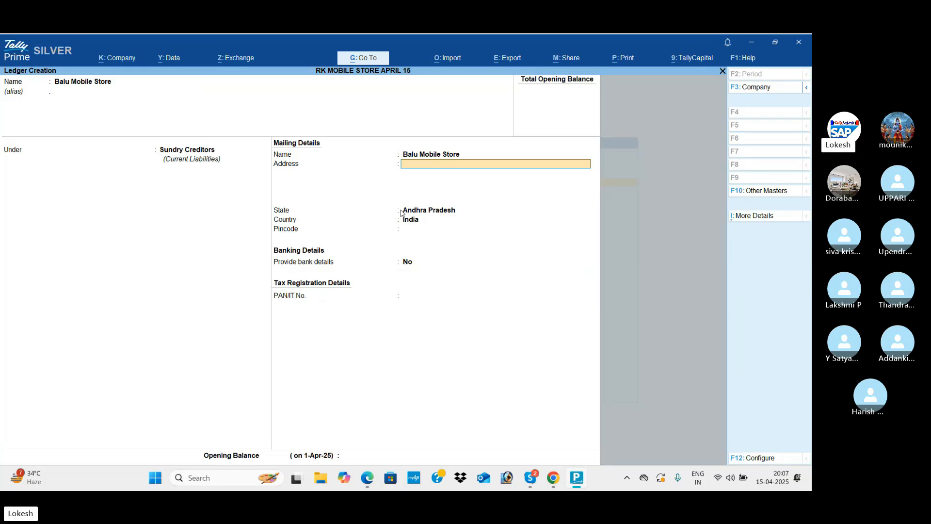
{"action": "key", "text": "Return"}
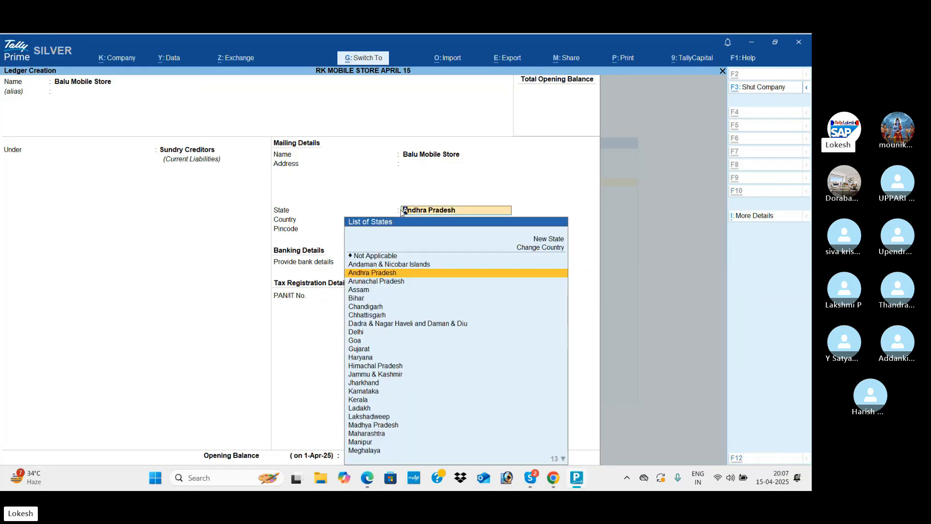
{"action": "key", "text": "ctrl+a"}
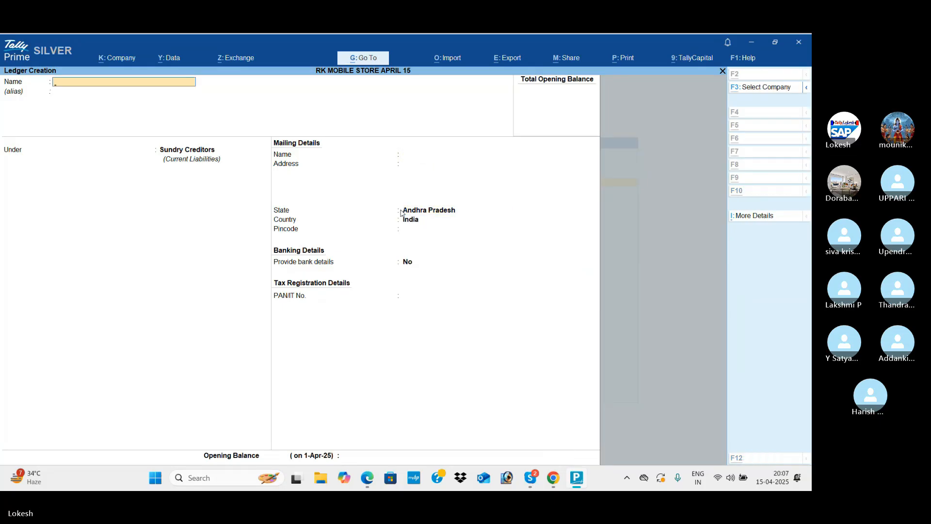
- Check the fourth transaction in the PDF and create a ledger named Sales under Sales Accounts, with ledger type Not Applicable
{"action": "key", "text": "alt+Tab"}
{"action": "scroll", "coordinate": [342, 253], "scroll_direction": "down", "scroll_amount": 8}
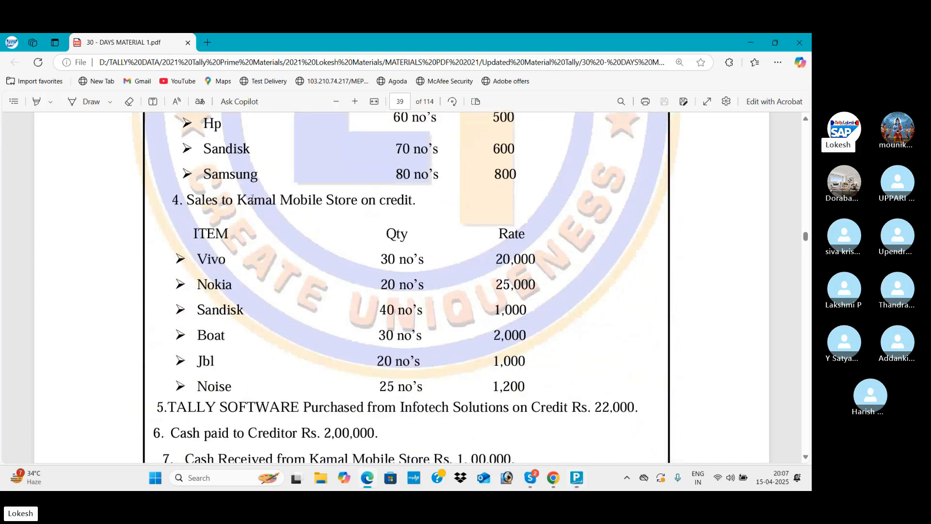
{"action": "key", "text": "alt+Tab"}
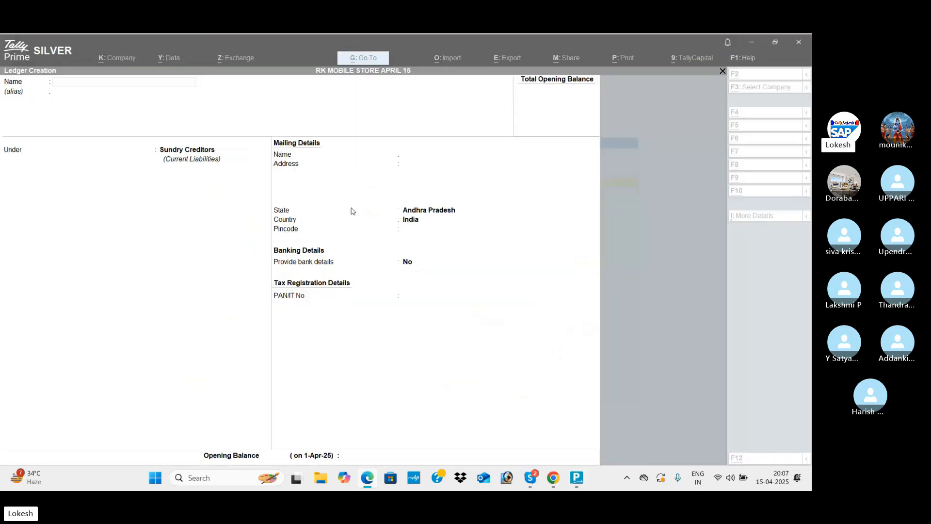
{"action": "key", "text": "Return"}
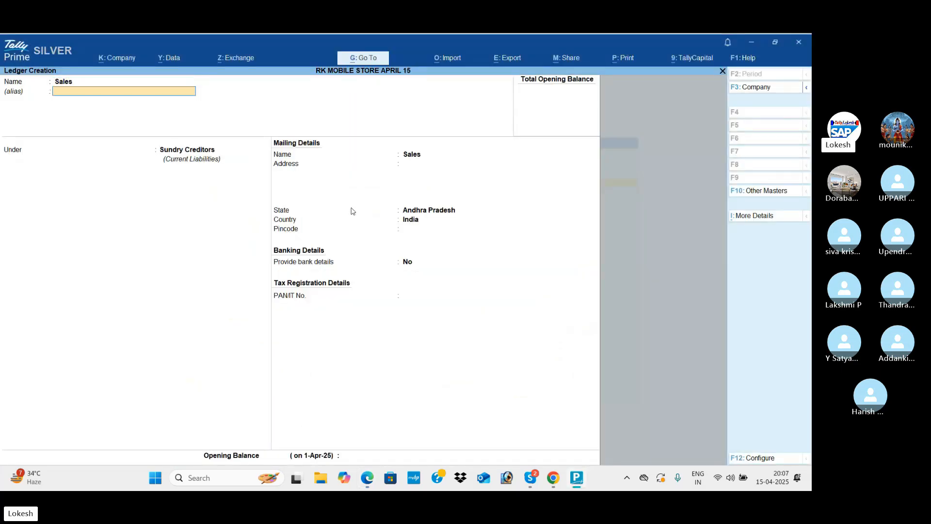
{"action": "key", "text": "Return"}
{"action": "type", "text": "Sa"}
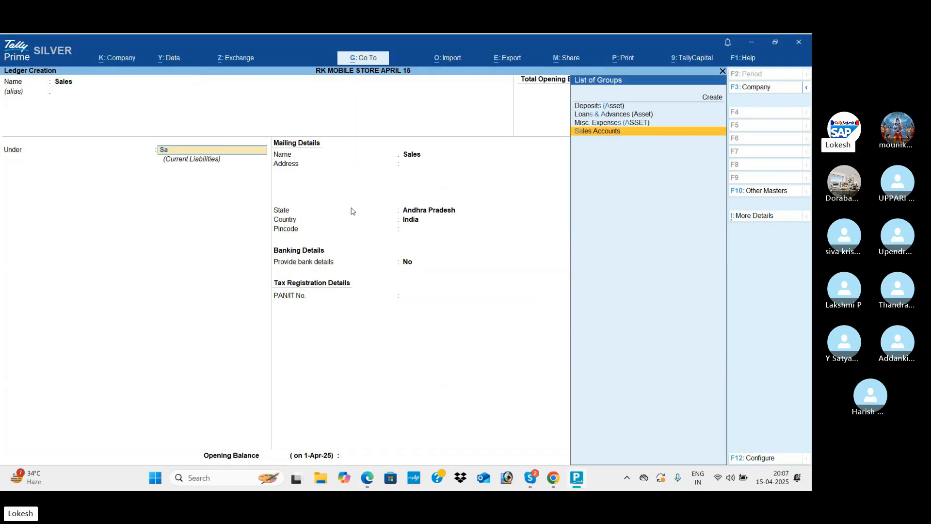
{"action": "key", "text": "Return"}
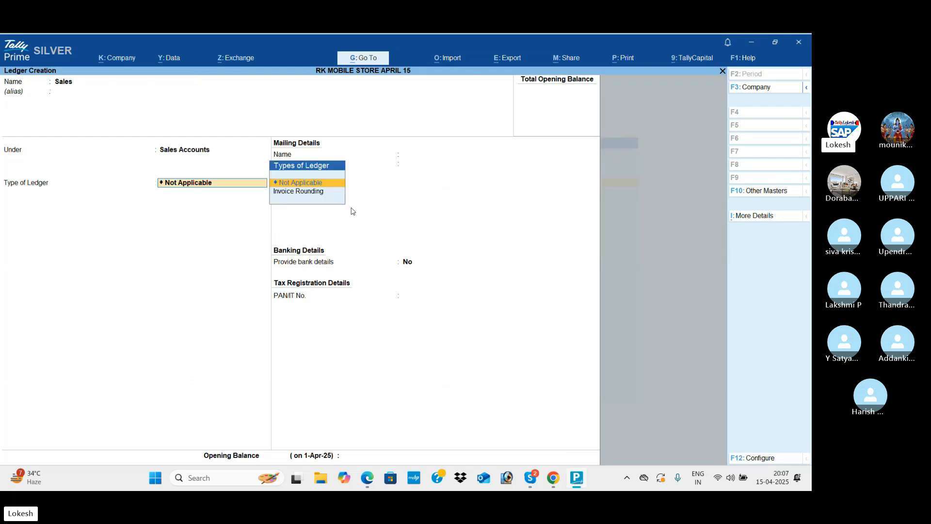
- Check the credit sale's customer in the PDF and create a ledger named Kamal Mobiel Store under Sundry Debtors
{"action": "key", "text": "alt+Tab"}
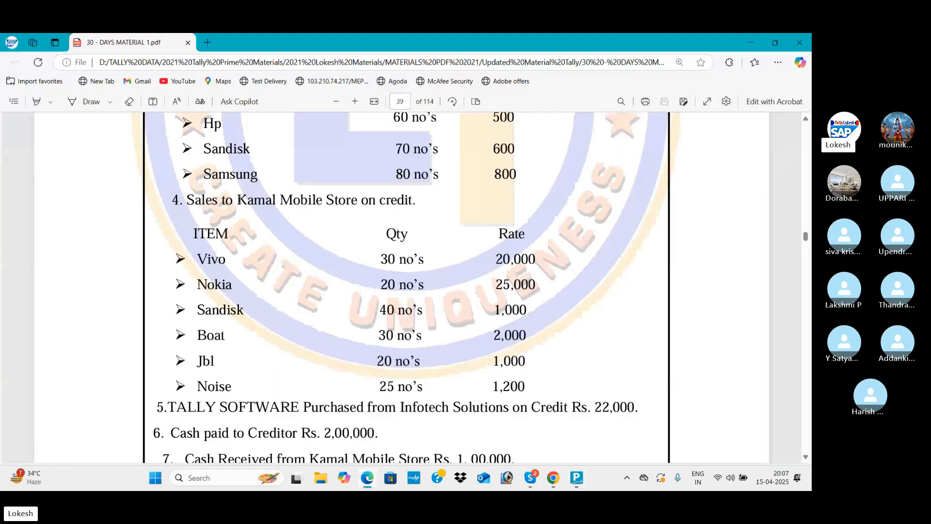
{"action": "key", "text": "alt+Tab"}
{"action": "type", "text": "Kama"}
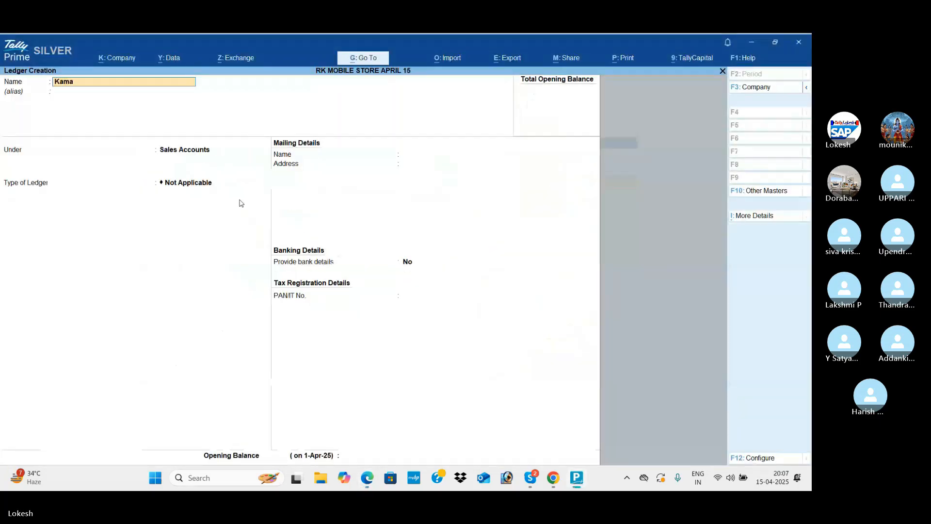
{"action": "type", "text": "l Mobiel Store"}
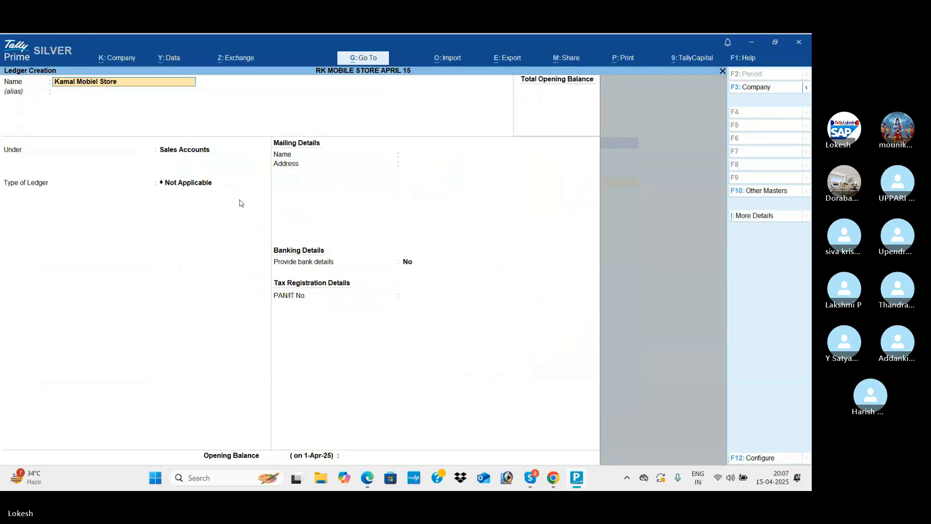
{"action": "key", "text": "Return"}
{"action": "type", "text": "Sun"}
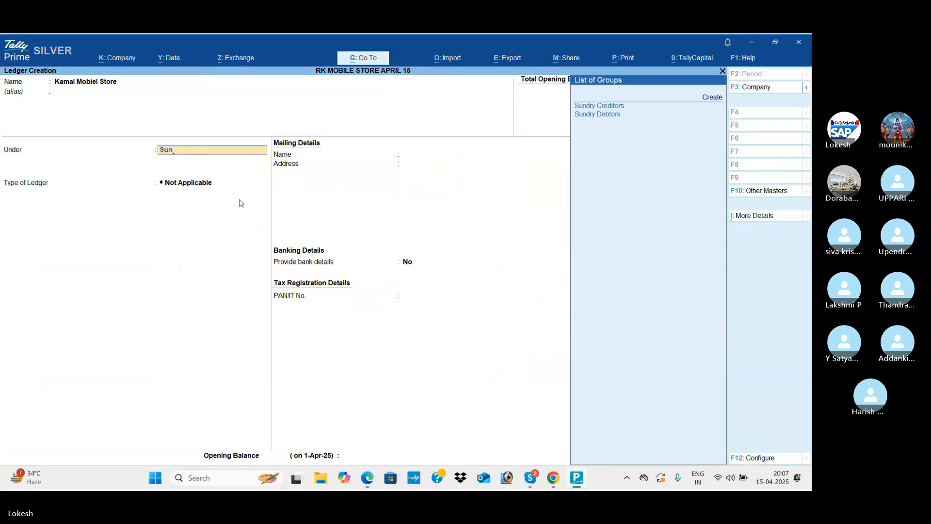
{"action": "key", "text": "Down"}
{"action": "key", "text": "Return"}
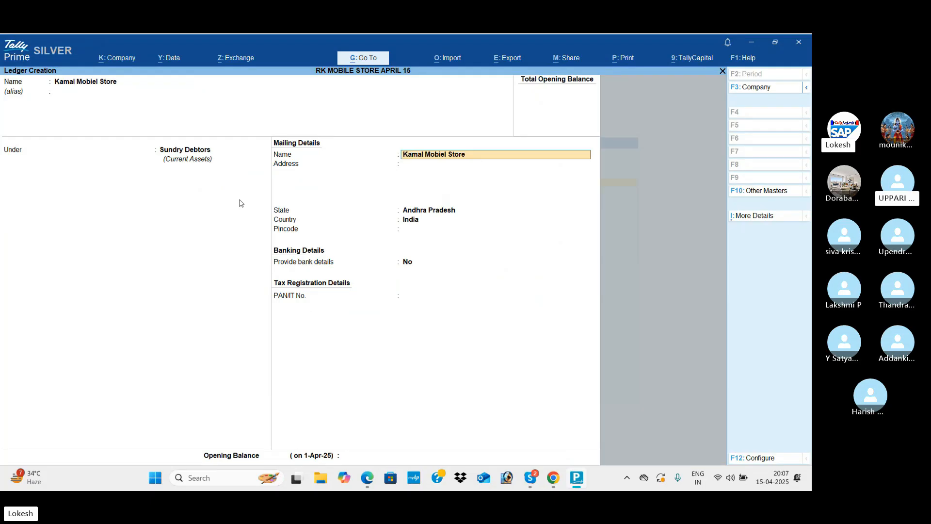
{"action": "key", "text": "ctrl+a"}
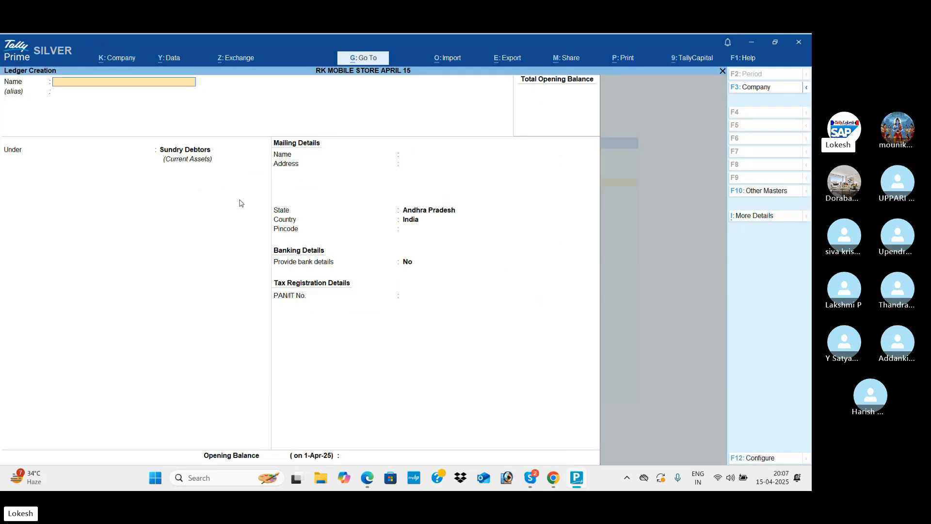
- Check the remaining transactions in the PDF and create a ledger named Tally Software under Fixed Assets
{"action": "key", "text": "alt+Tab"}
{"action": "scroll", "coordinate": [255, 248], "scroll_direction": "down", "scroll_amount": 3}
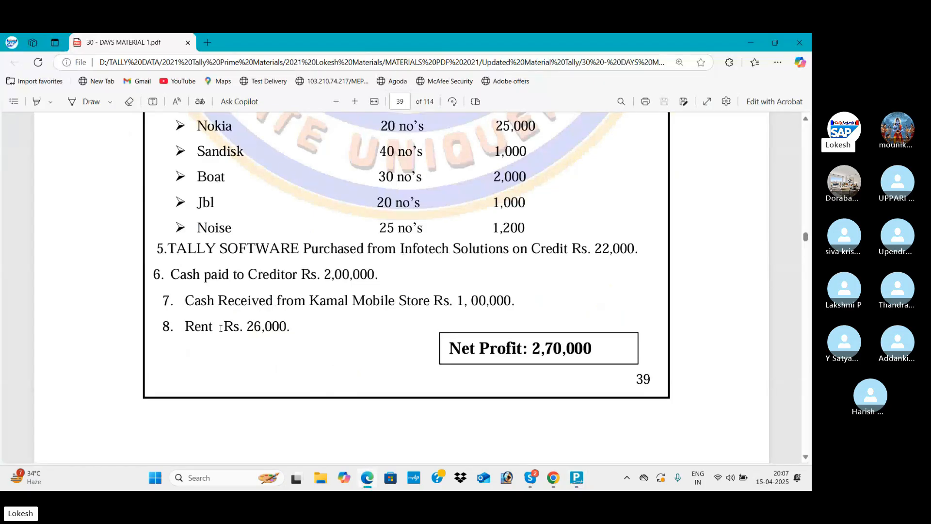
{"action": "key", "text": "alt+Tab"}
{"action": "type", "text": "Ta"}
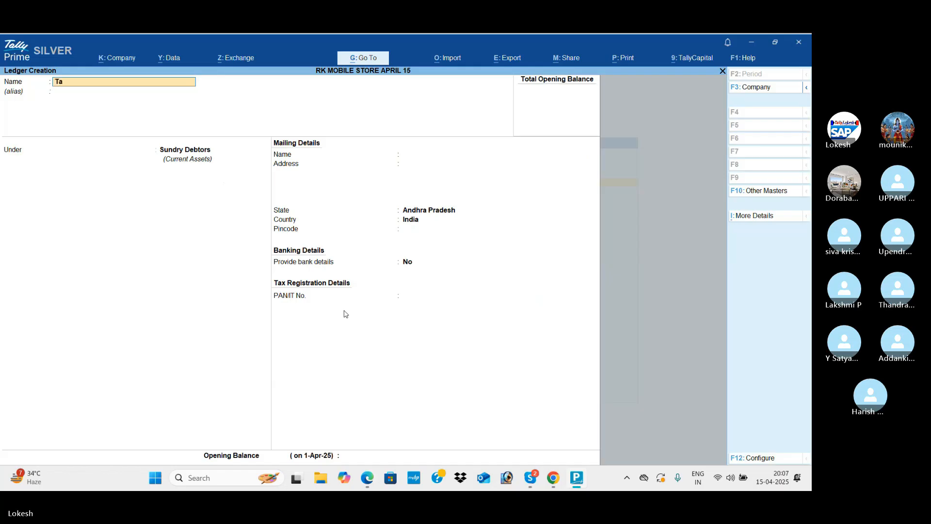
{"action": "type", "text": "lly Software"}
{"action": "key", "text": "Return"}
{"action": "key", "text": "Return"}
{"action": "type", "text": "fix"}
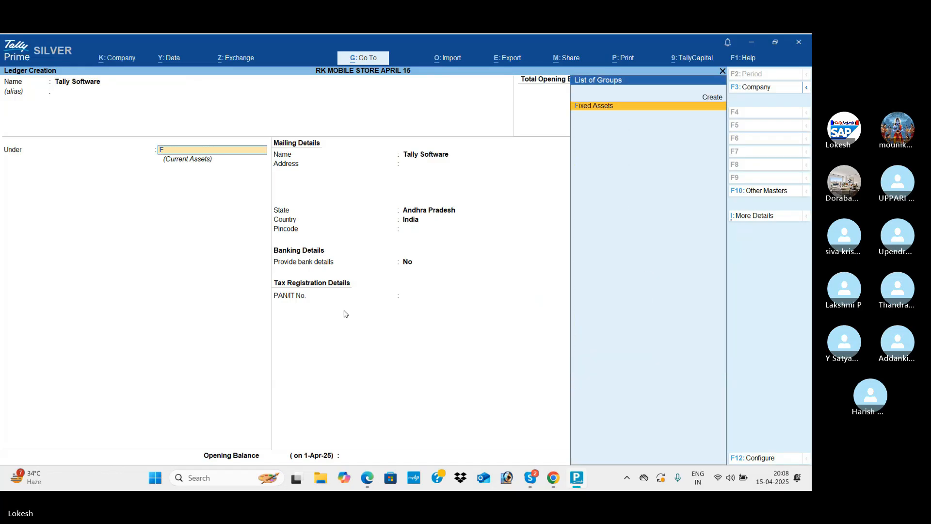
{"action": "key", "text": "Return"}
{"action": "key", "text": "ctrl+a"}
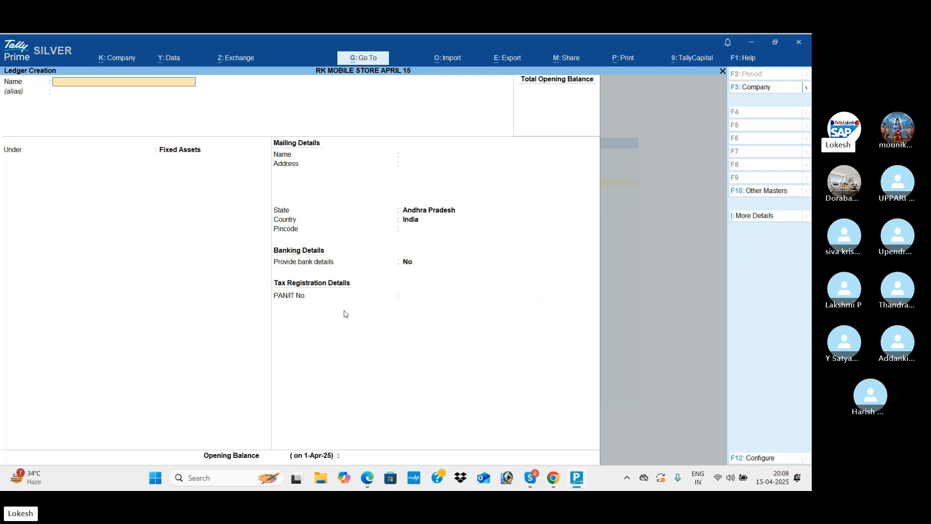
- Create a ledger named Infotech Solutions under Sundry Creditors, keeping the default mailing details
{"action": "type", "text": "Infotech So"}
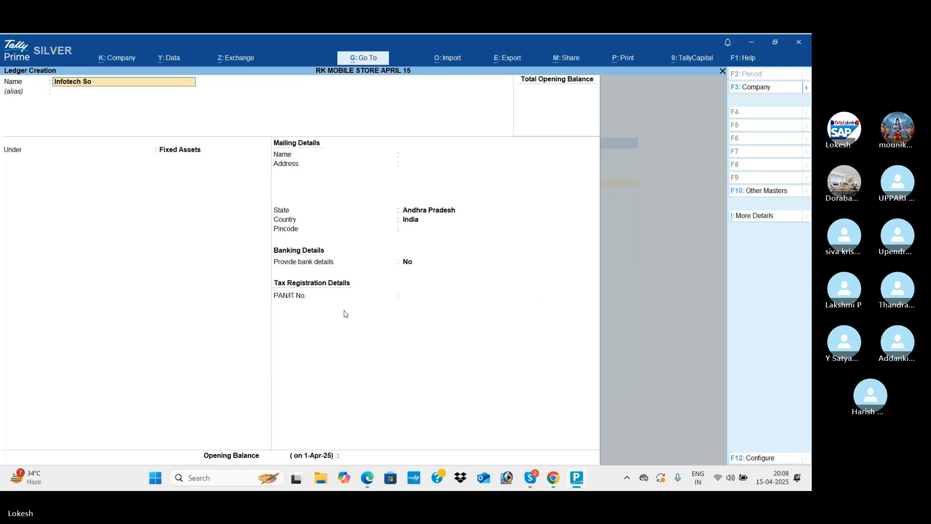
{"action": "type", "text": "lutions"}
{"action": "key", "text": "Return"}
{"action": "key", "text": "Return"}
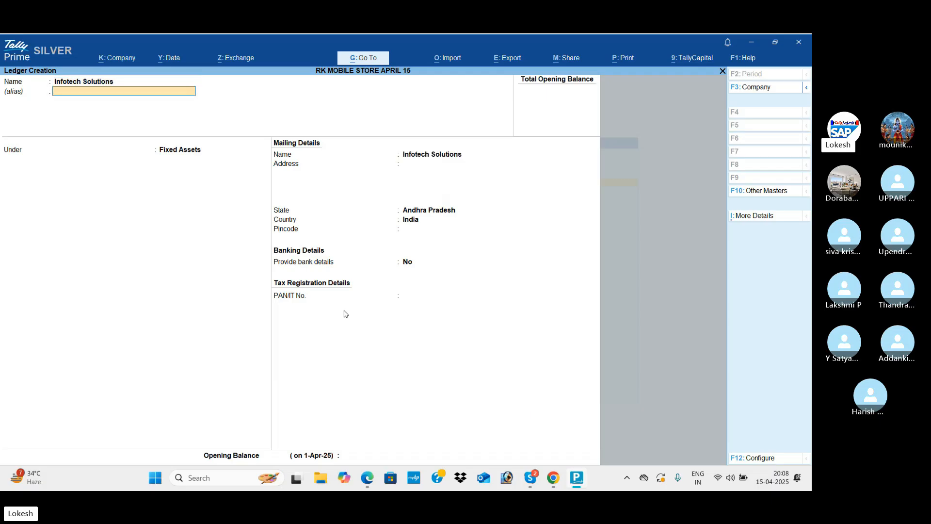
{"action": "type", "text": "Sun"}
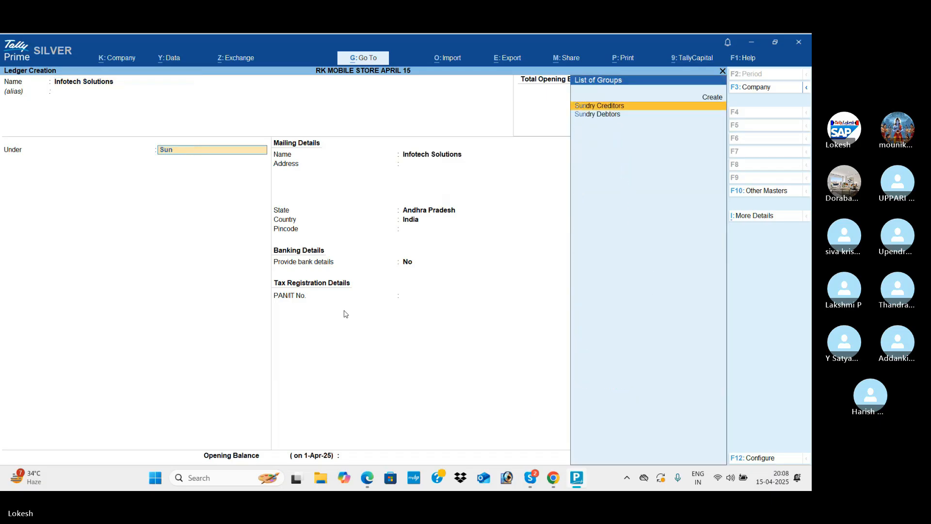
{"action": "key", "text": "Return"}
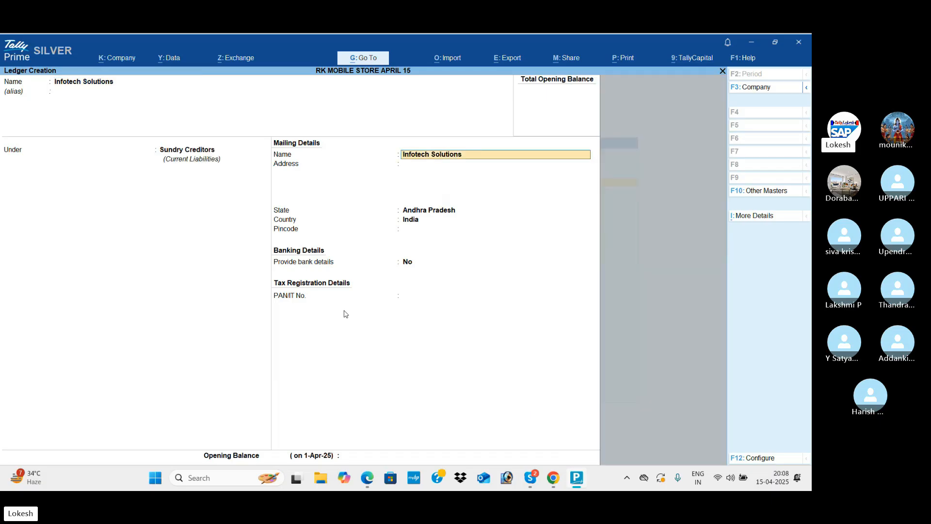
{"action": "key", "text": "ctrl+a"}
- Create a ledger named Rent under Indirect Expenses and leave ledger creation
{"action": "type", "text": "Rent"}
{"action": "key", "text": "Return"}
{"action": "key", "text": "Return"}
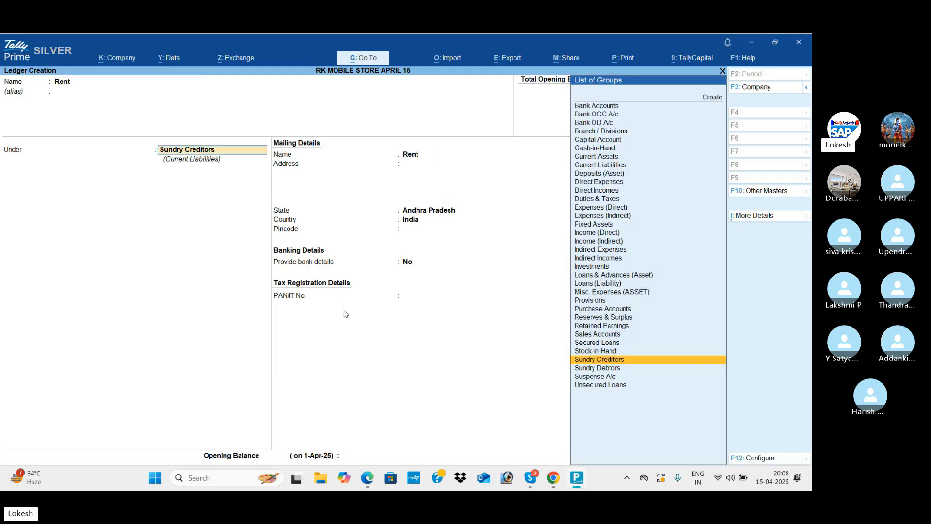
{"action": "type", "text": "Ind"}
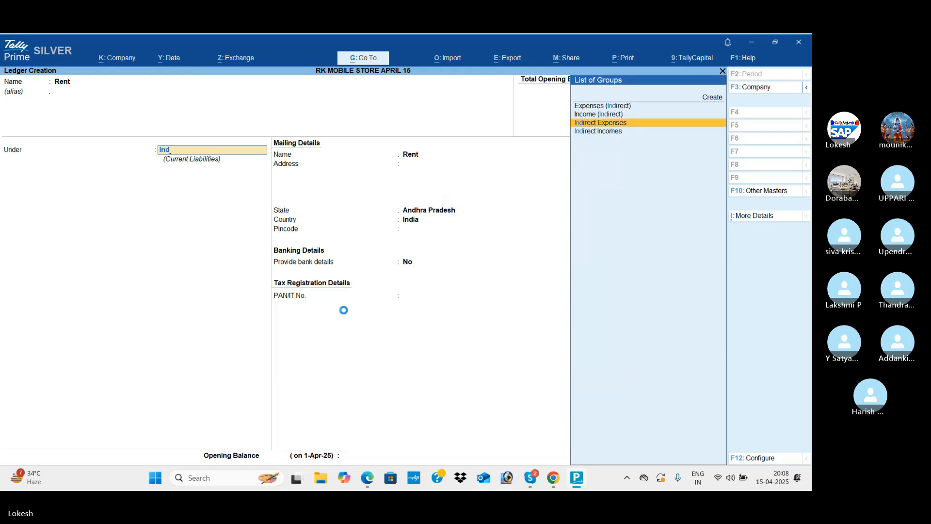
{"action": "key", "text": "Return"}
{"action": "key", "text": "ctrl+a"}
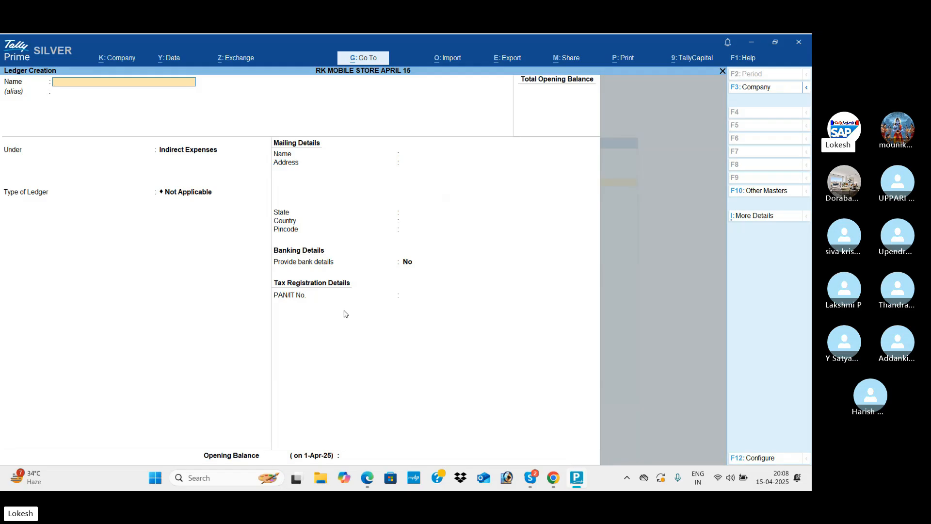
{"action": "key", "text": "Escape"}
- Reopen the list of masters for creation and highlight Unit under Inventory Masters
{"action": "key", "text": "Return"}
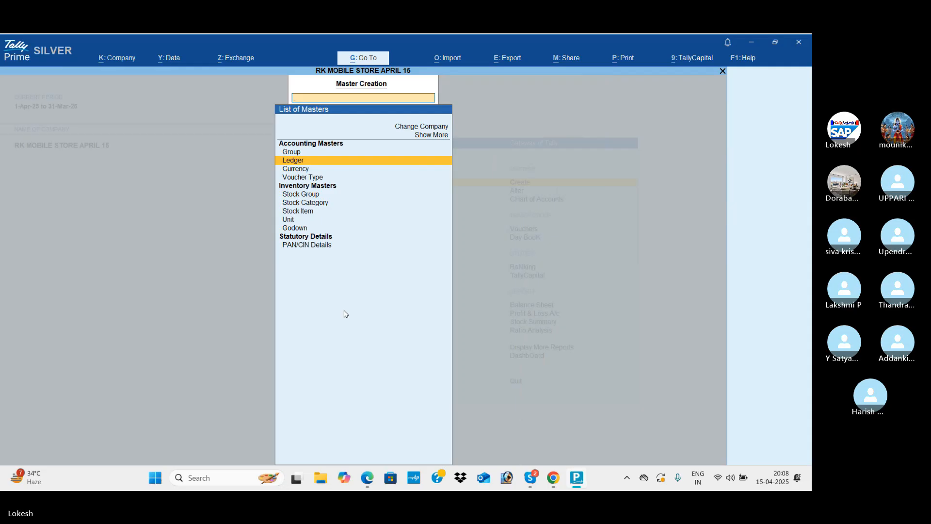
{"action": "key", "text": "Down"}
{"action": "key", "text": "Down"}
{"action": "key", "text": "Down"}
{"action": "key", "text": "Down"}
{"action": "key", "text": "Down"}
{"action": "key", "text": "Down"}
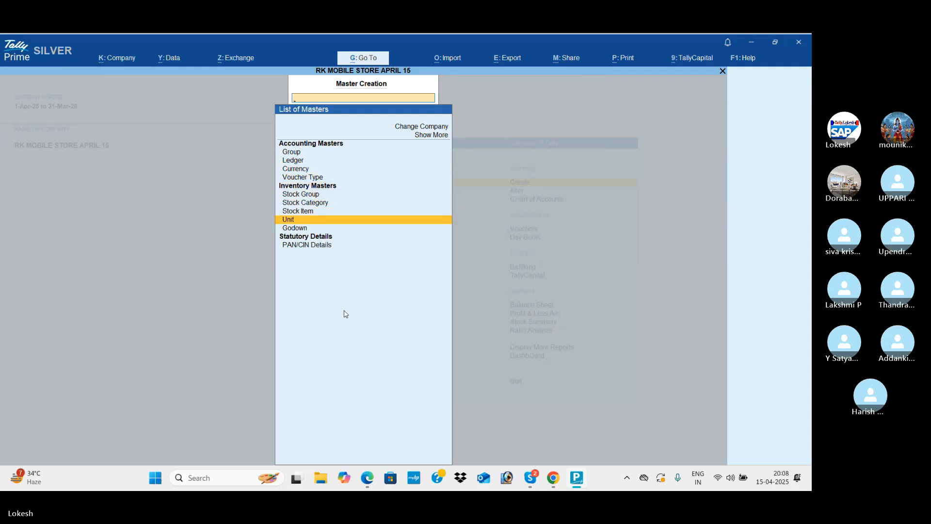
- Check the unit of measure used for the Mobiles quantities in the credit purchase of the Problem-7 PDF
{"action": "key", "text": "alt+Tab"}
{"action": "scroll", "coordinate": [344, 310], "scroll_direction": "up", "scroll_amount": 10}
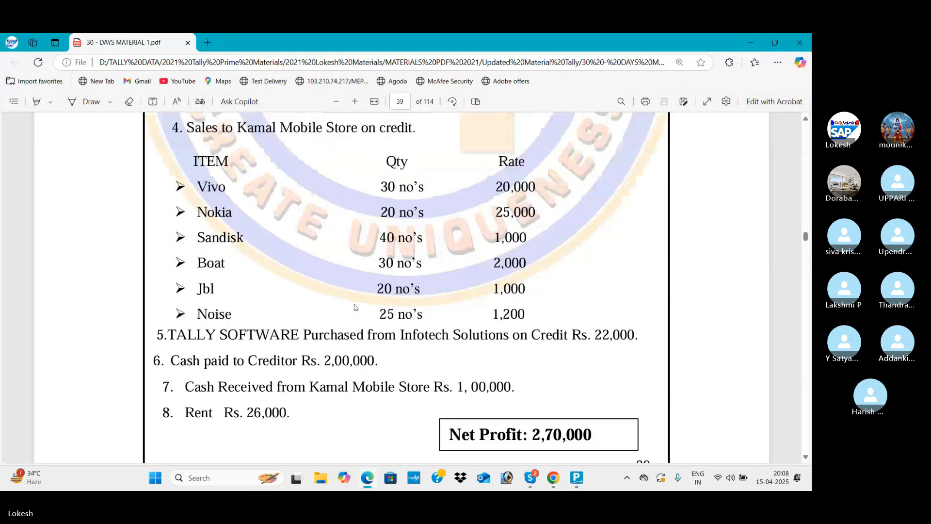
{"action": "scroll", "coordinate": [449, 286], "scroll_direction": "up", "scroll_amount": 2}
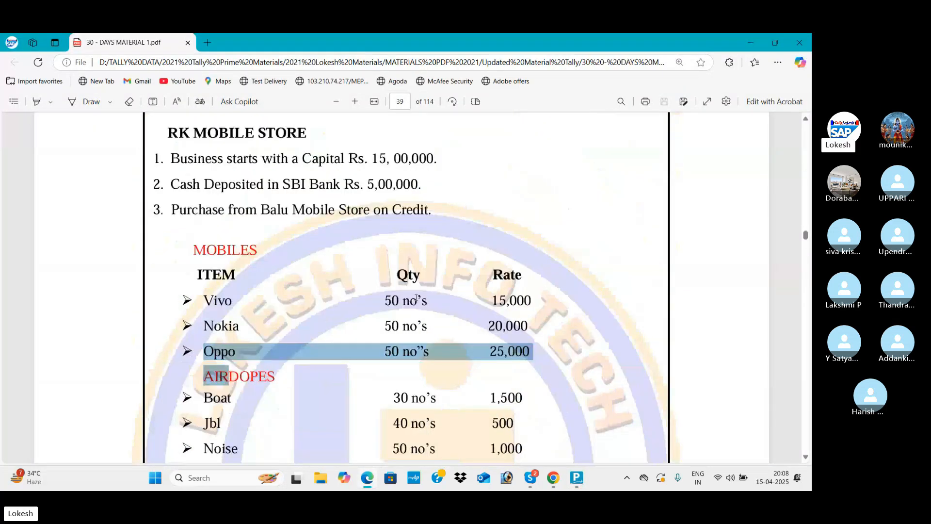
{"action": "left_click", "coordinate": [406, 301]}
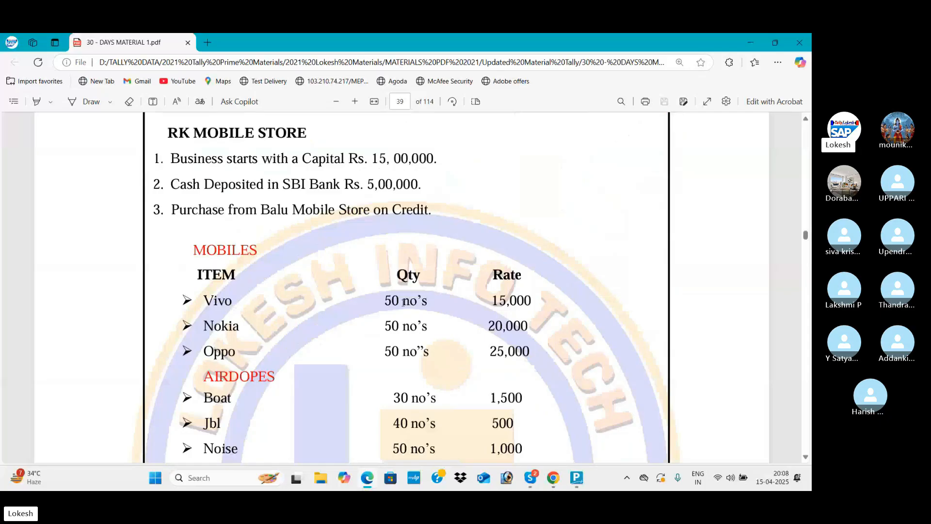
- Create a simple unit with symbol nos, formal name Numbers and 0 decimal places, matching the PDF quantities
{"action": "left_click_drag", "start_coordinate": [403, 303], "coordinate": [432, 301]}
{"action": "key", "text": "alt+Tab"}
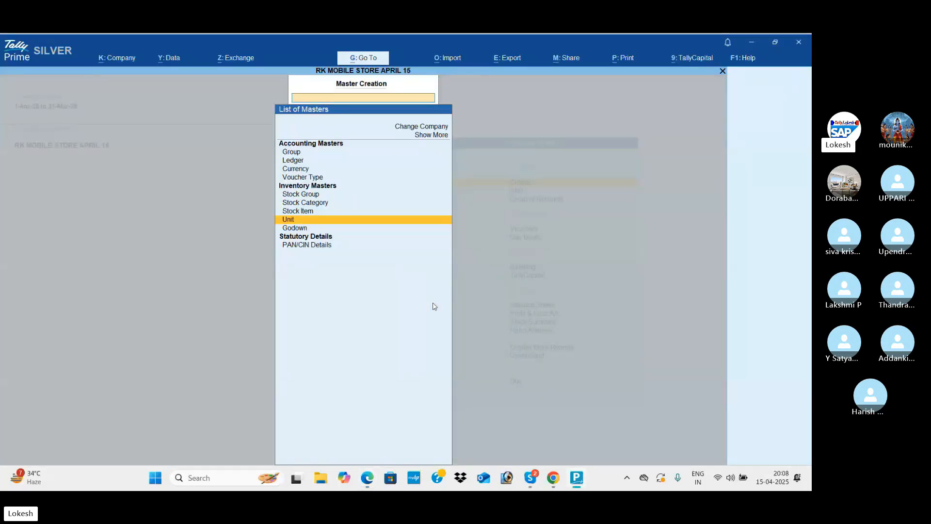
{"action": "key", "text": "Return"}
{"action": "type", "text": "nos"}
{"action": "key", "text": "Return"}
{"action": "type", "text": "Number"}
{"action": "key", "text": "Return"}
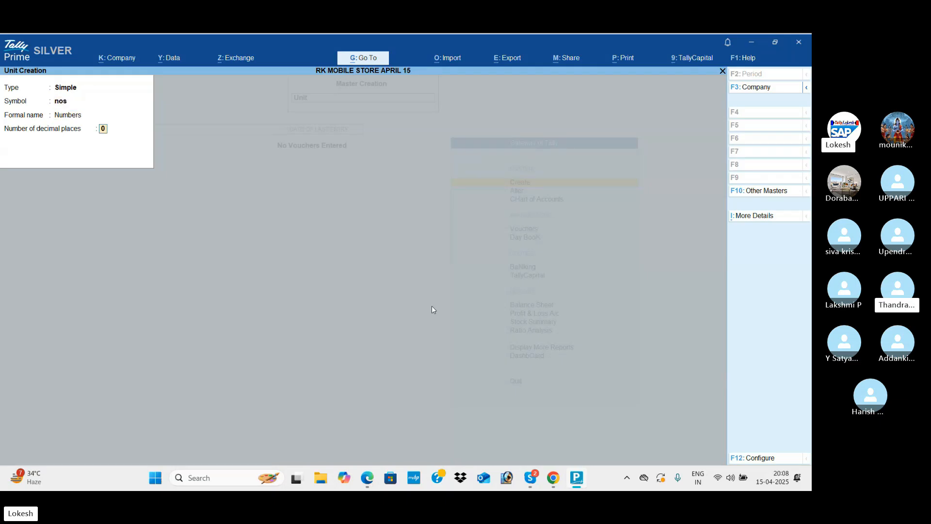
{"action": "key", "text": "Return"}
{"action": "key", "text": "Return"}
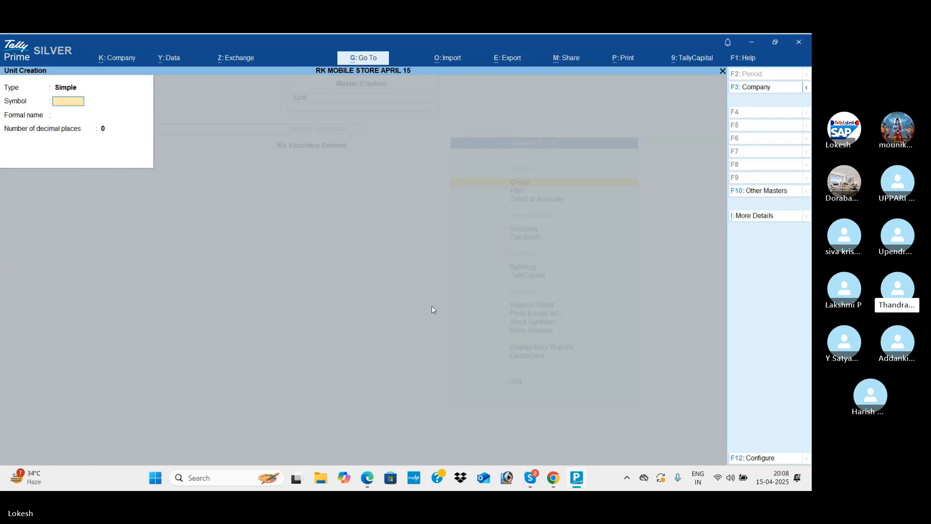
{"action": "key", "text": "alt+Tab"}
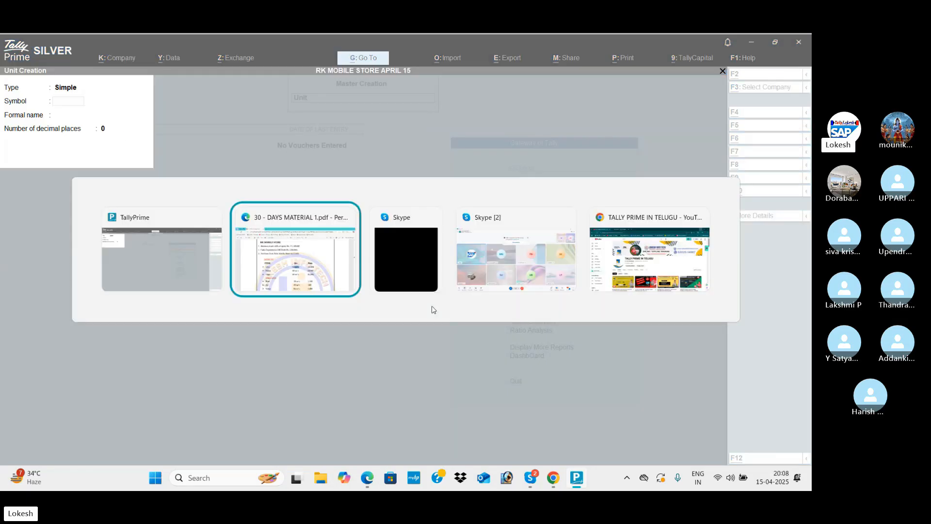
{"action": "key", "text": "alt+Tab"}
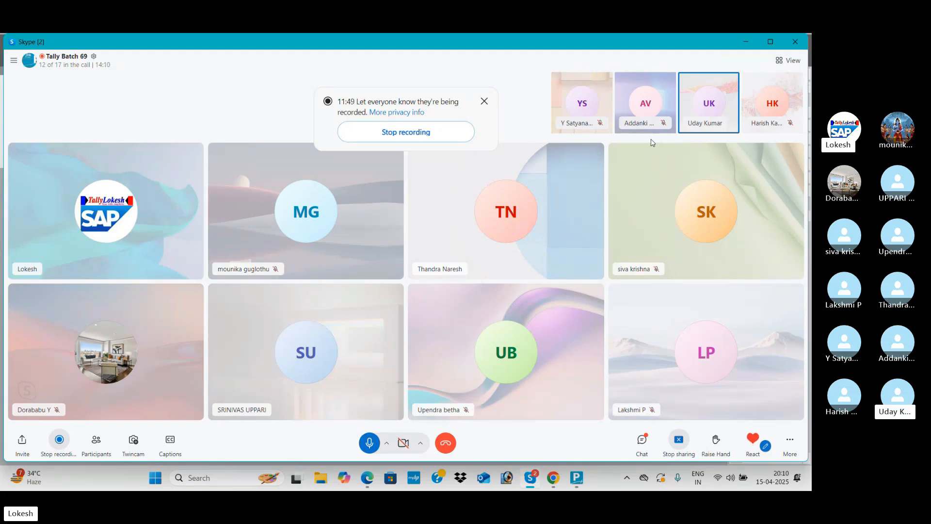
{"action": "left_click", "coordinate": [728, 125]}
{"action": "left_click", "coordinate": [679, 132]}
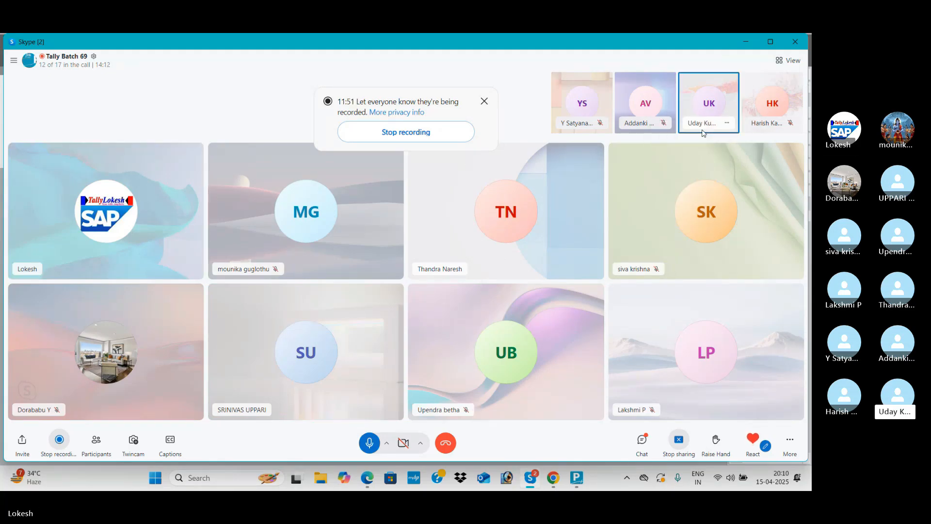
{"action": "key", "text": "alt+Tab"}
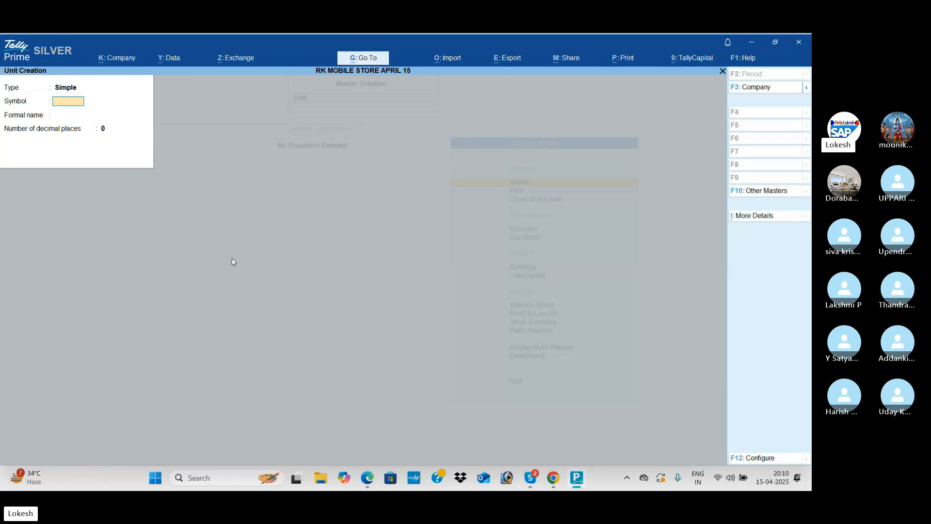
- Create a simple unit with symbol kg and formal name Killogram
{"action": "key", "text": "Return"}
{"action": "type", "text": "Ki"}
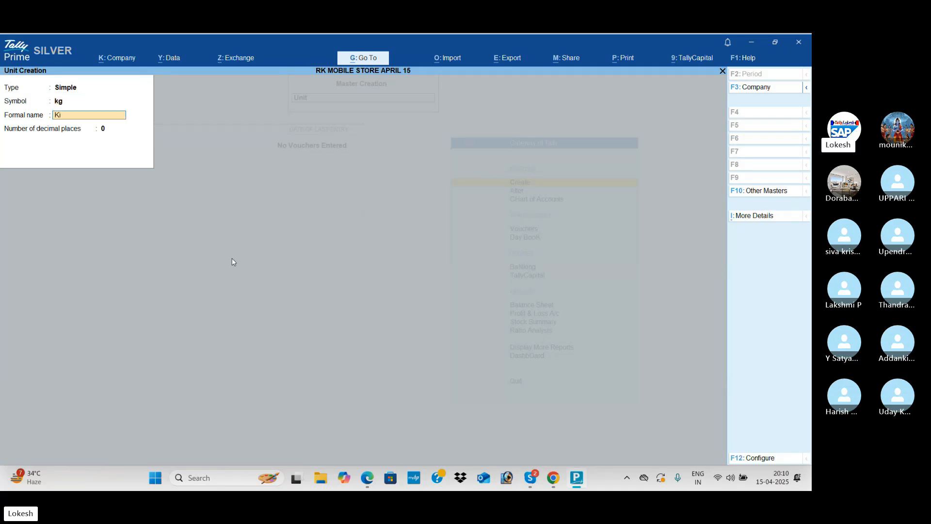
{"action": "type", "text": "llogram"}
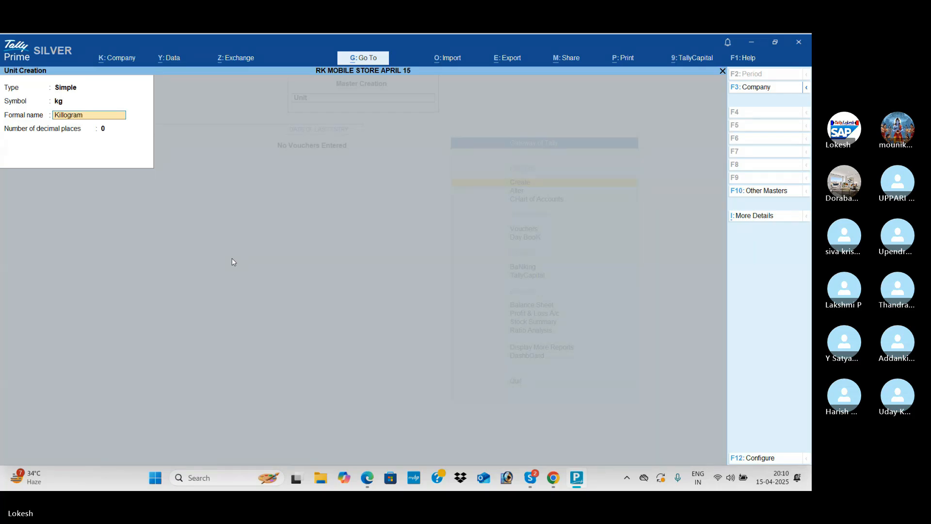
{"action": "key", "text": "ctrl+a"}
- Create a simple unit with symbol bt and formal name Bottels
{"action": "type", "text": "bt"}
{"action": "key", "text": "Return"}
{"action": "type", "text": "Bottle"}
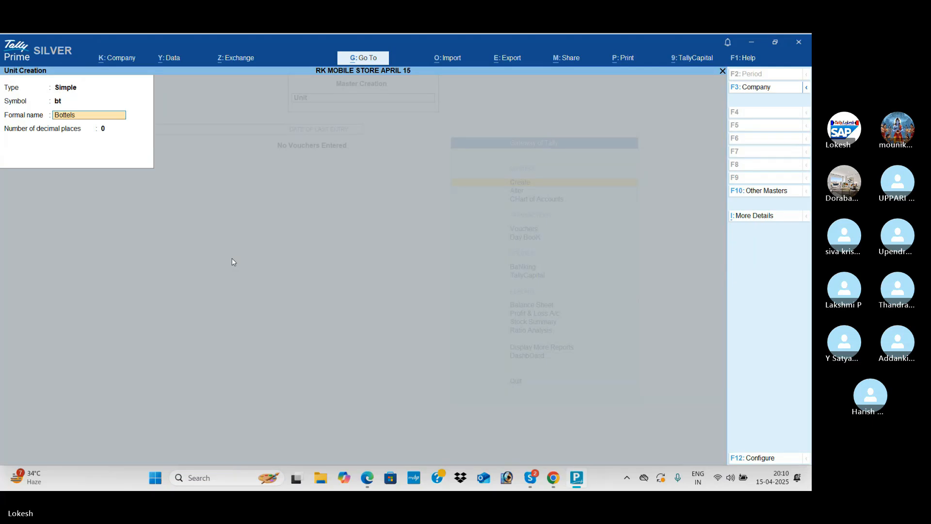
{"action": "key", "text": "ctrl+a"}
- Create a simple unit with symbol pc and formal name Pices
{"action": "type", "text": "pc"}
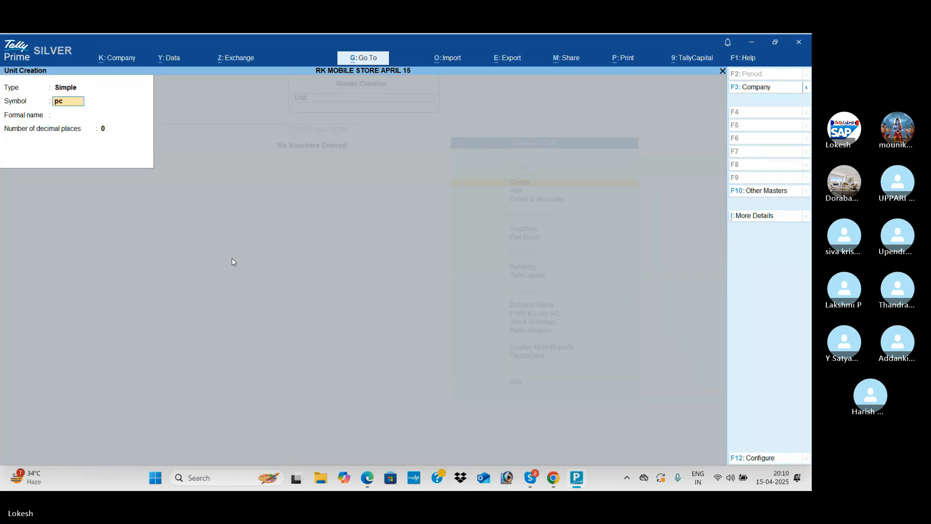
{"action": "key", "text": "Return"}
{"action": "type", "text": "Pices"}
{"action": "key", "text": "Return"}
{"action": "key", "text": "Return"}
- Create a simple unit with symbol pk and formal name Packets, keeping 0 decimal places
{"action": "type", "text": "pk"}
{"action": "key", "text": "Return"}
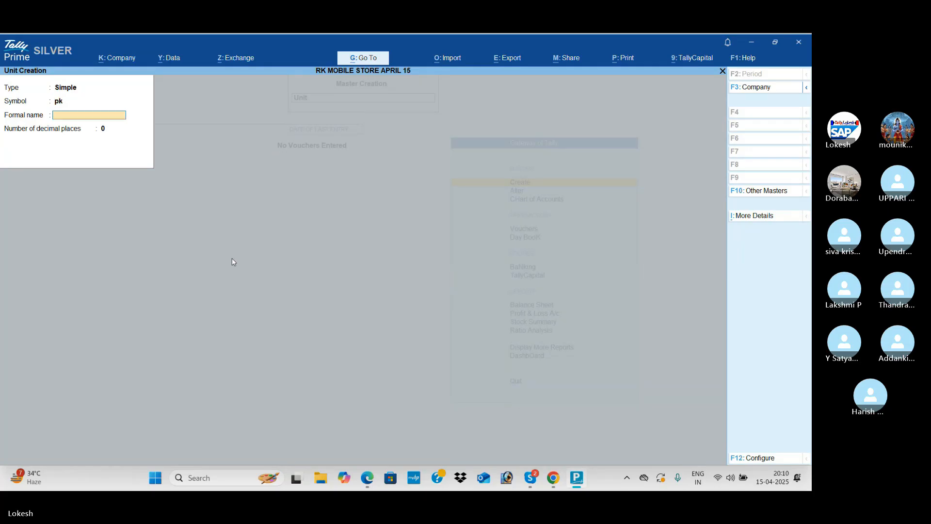
{"action": "type", "text": "Packets"}
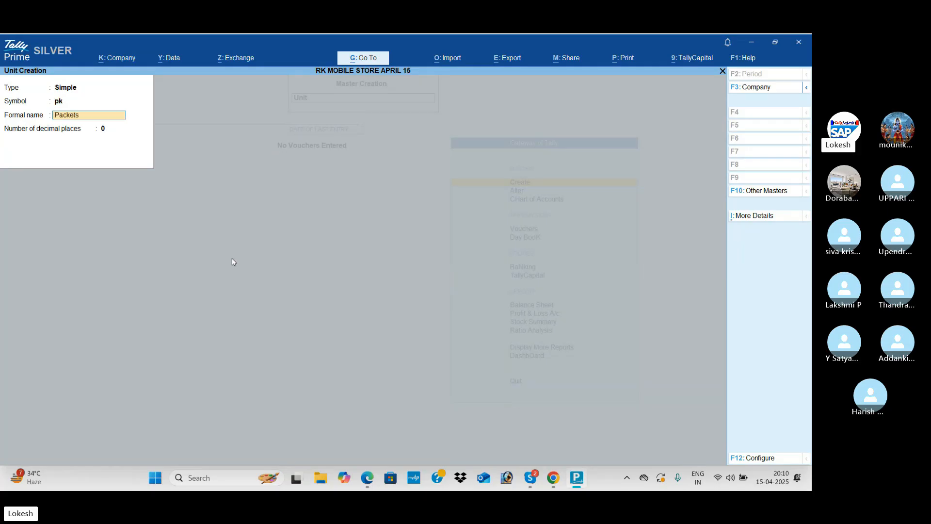
{"action": "key", "text": "Return"}
{"action": "key", "text": "Return"}
{"action": "key", "text": "Return"}
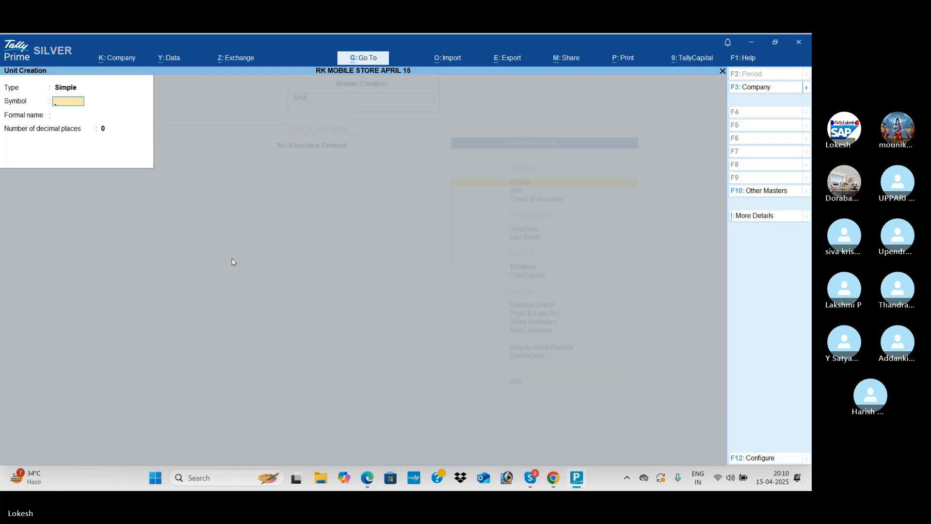
- Create a simple unit with symbol dz and formal name Dozens, and leave unit creation
{"action": "type", "text": "dz"}
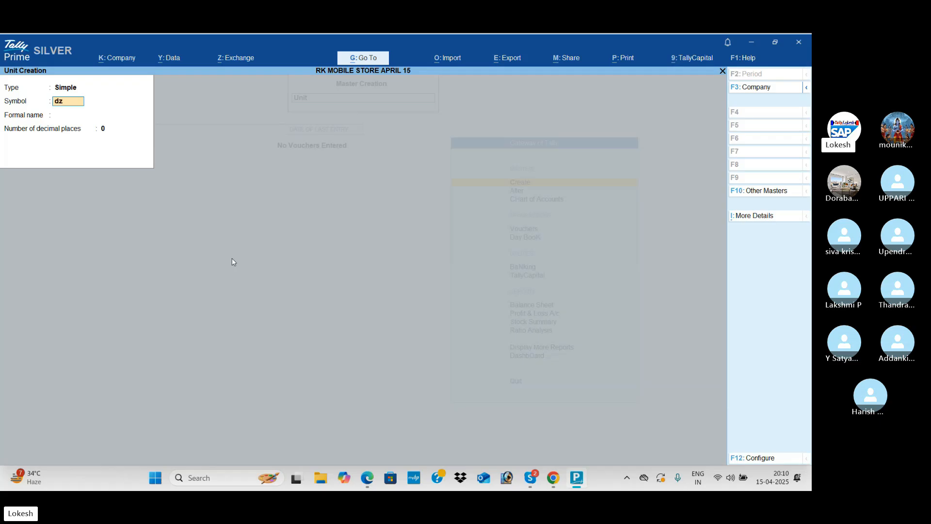
{"action": "key", "text": "Return"}
{"action": "type", "text": "Dozens"}
{"action": "key", "text": "Return"}
{"action": "key", "text": "Return"}
{"action": "key", "text": "Return"}
{"action": "key", "text": "Escape"}
{"action": "key", "text": "Return"}
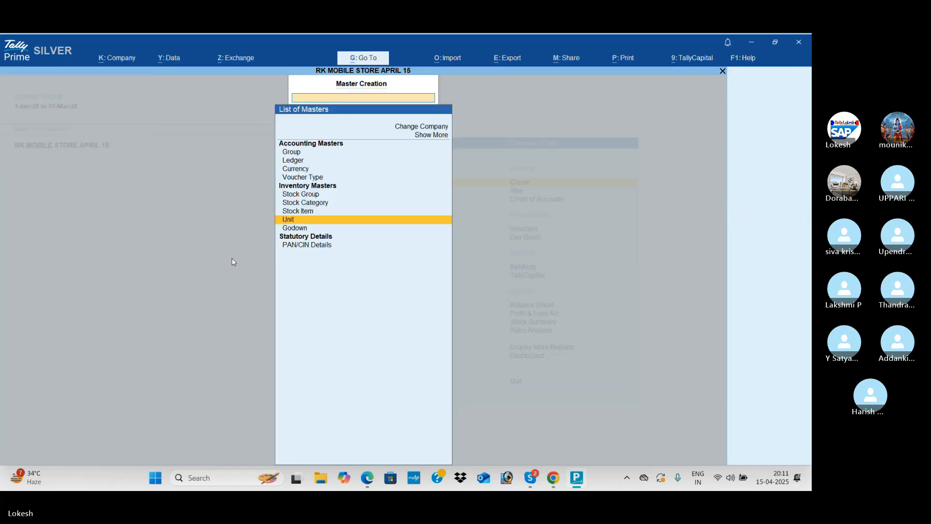
- Create a stock group named Mobiles under Primary, taking the name from the purchase list in the Problem-7 PDF
{"action": "key", "text": "Up"}
{"action": "key", "text": "Up"}
{"action": "key", "text": "Up"}
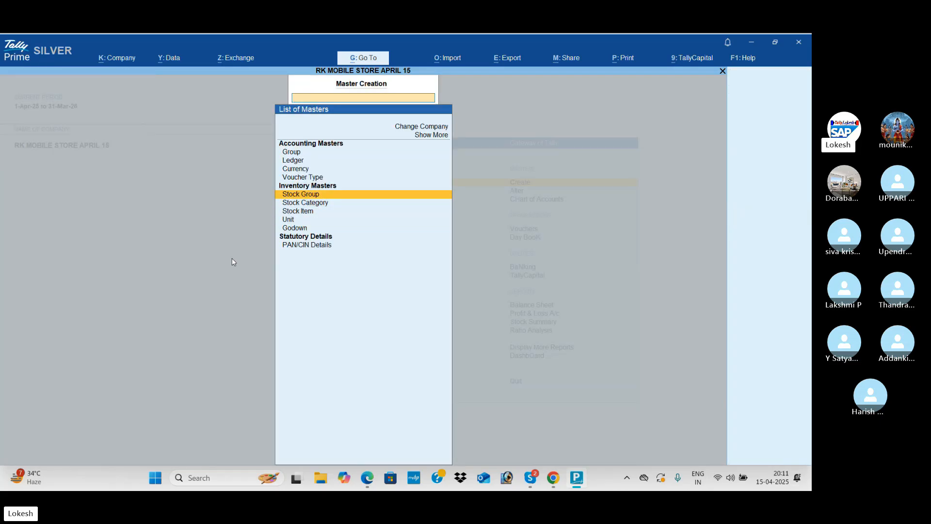
{"action": "key", "text": "Return"}
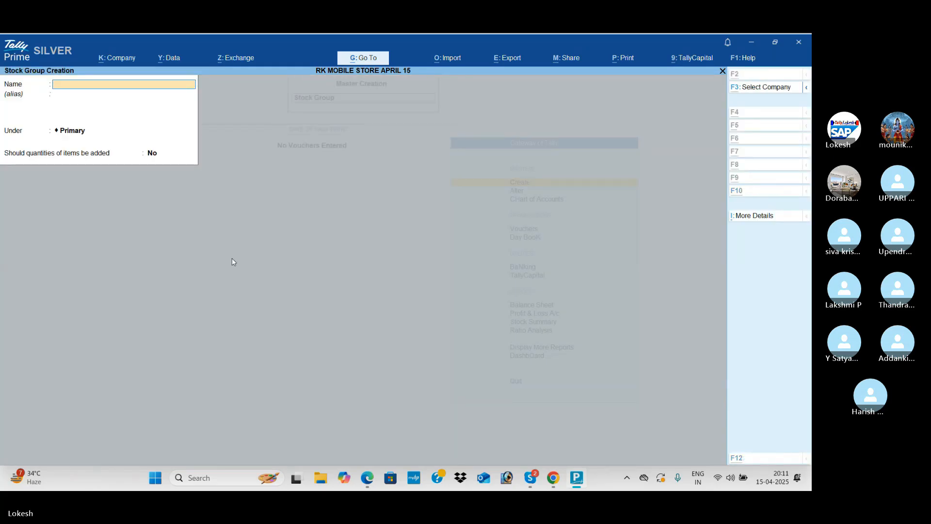
{"action": "key", "text": "alt+Tab"}
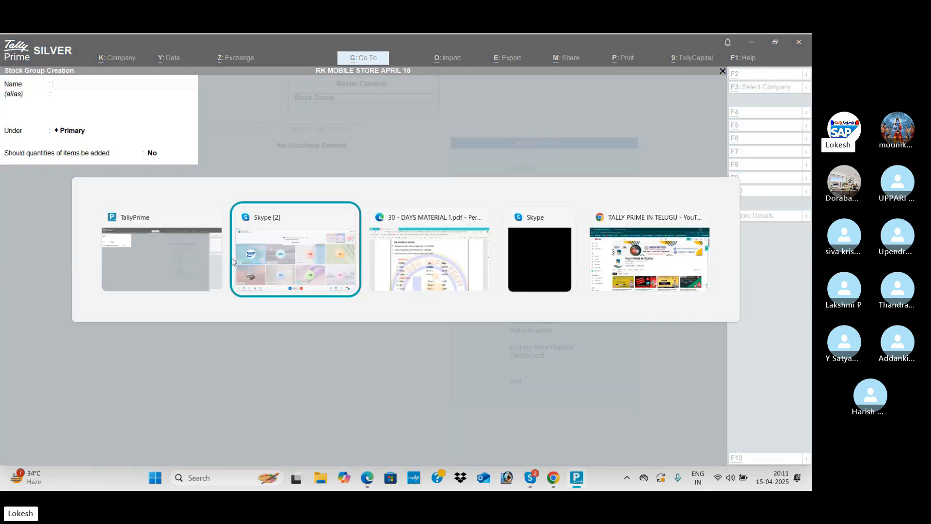
{"action": "key", "text": "alt+Tab"}
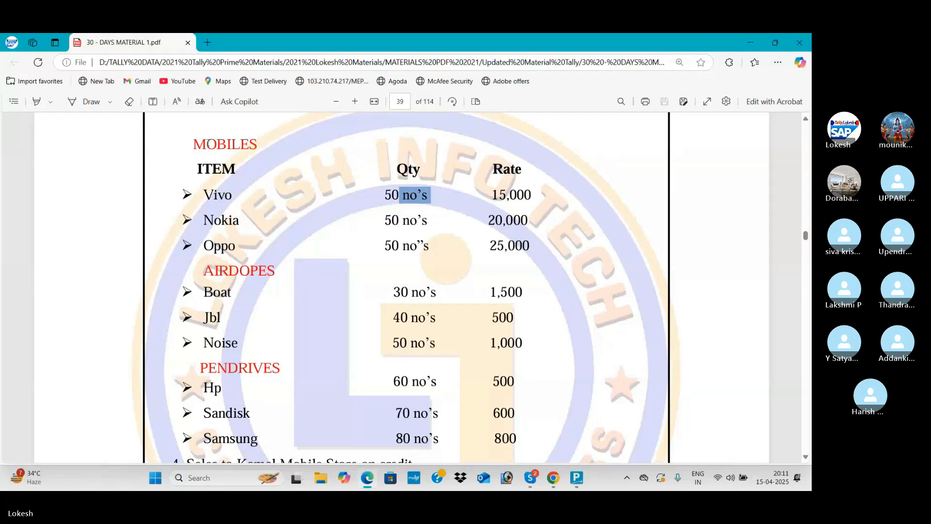
{"action": "key", "text": "alt+Tab"}
{"action": "type", "text": "Mobiles"}
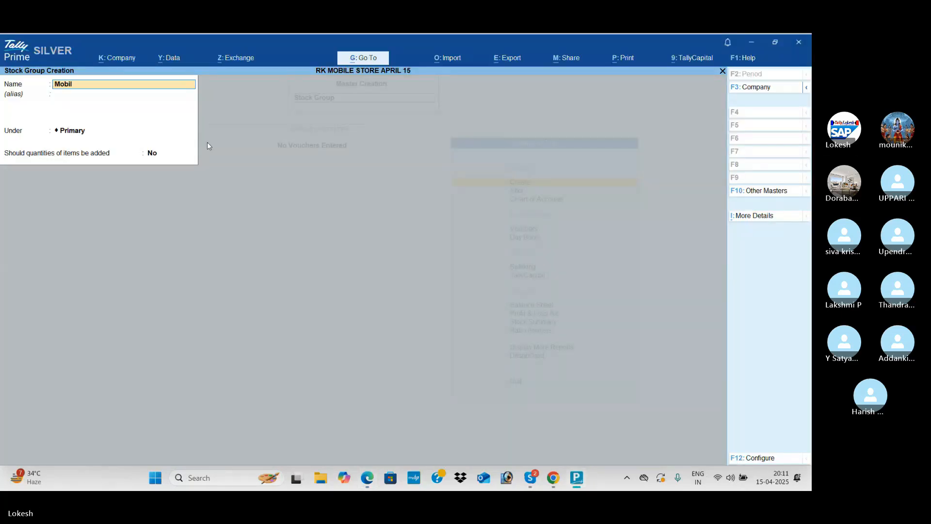
{"action": "key", "text": "Return"}
{"action": "key", "text": "Return"}
{"action": "key", "text": "Return"}
{"action": "key", "text": "Return"}
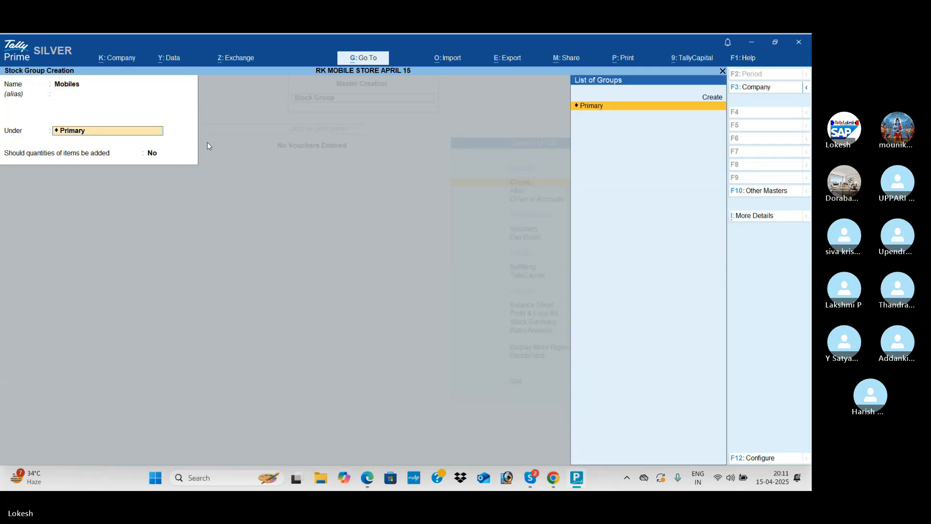
{"action": "key", "text": "Return"}
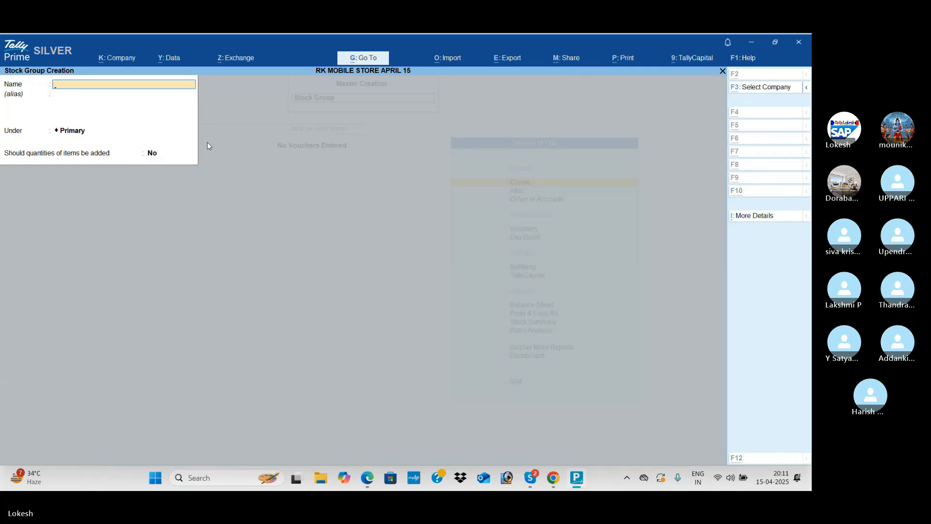
- Look up the second item heading in the PDF and create a stock group named Airdopes under Primary
{"action": "key", "text": "alt+Tab"}
{"action": "scroll", "coordinate": [204, 175], "scroll_direction": "down", "scroll_amount": 1}
{"action": "scroll", "coordinate": [203, 174], "scroll_direction": "down", "scroll_amount": 3}
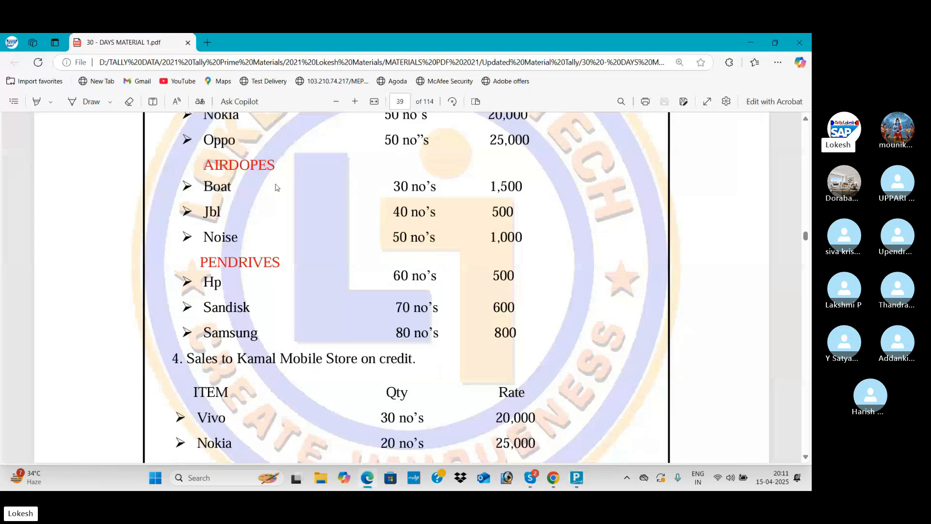
{"action": "key", "text": "alt+Tab"}
{"action": "type", "text": "Airdop"}
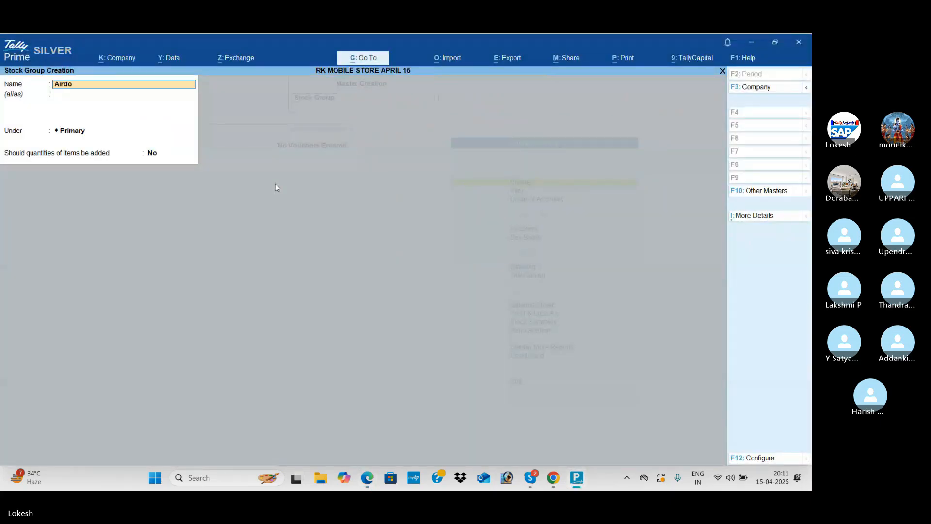
{"action": "key", "text": "Return"}
{"action": "key", "text": "Return"}
{"action": "key", "text": "Return"}
{"action": "key", "text": "Return"}
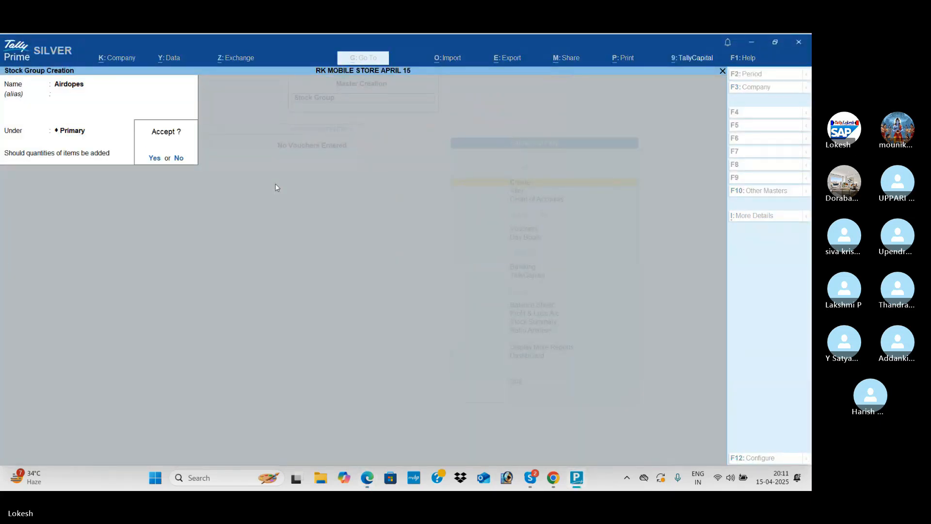
{"action": "key", "text": "Return"}
- Create a stock group under Primary for the PDF's Pendrives heading and leave stock group creation
{"action": "key", "text": "alt+Tab"}
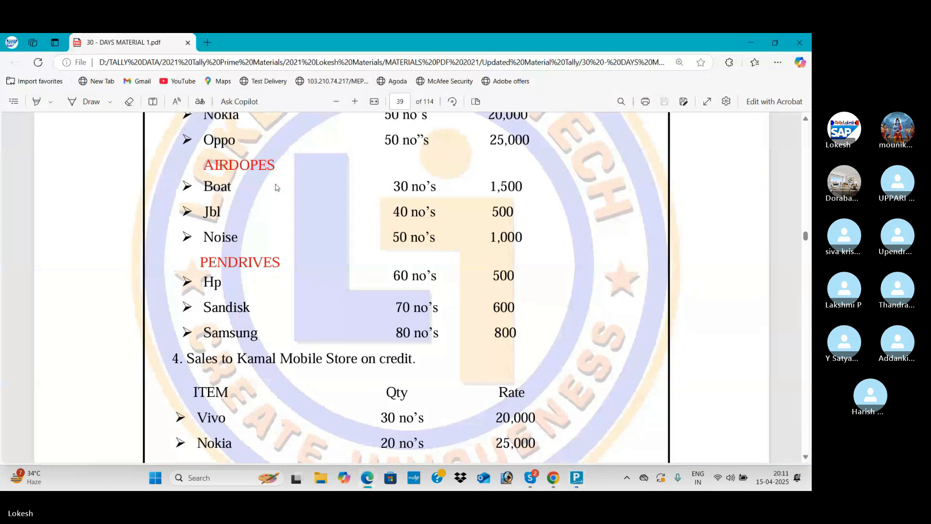
{"action": "key", "text": "alt+Tab"}
{"action": "type", "text": "Pen"}
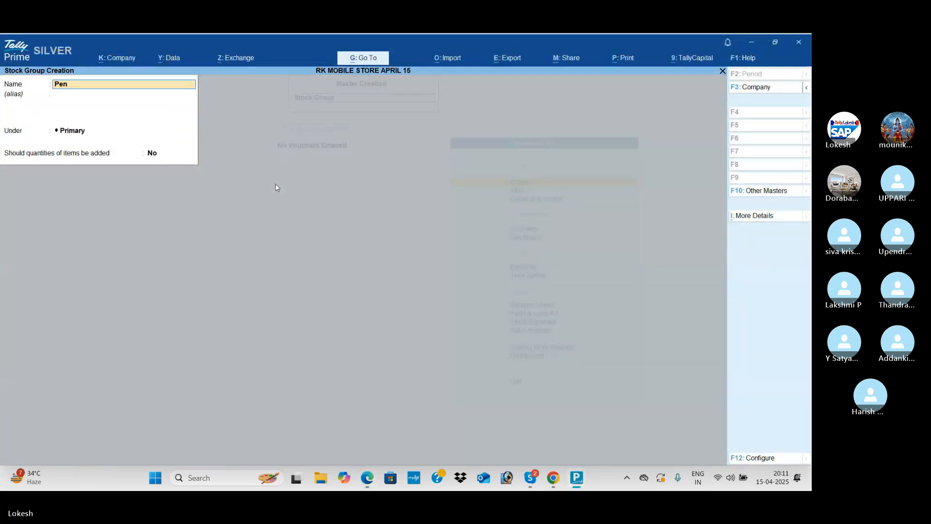
{"action": "key", "text": "Return"}
{"action": "key", "text": "Return"}
{"action": "key", "text": "Return"}
{"action": "key", "text": "Return"}
{"action": "key", "text": "Return"}
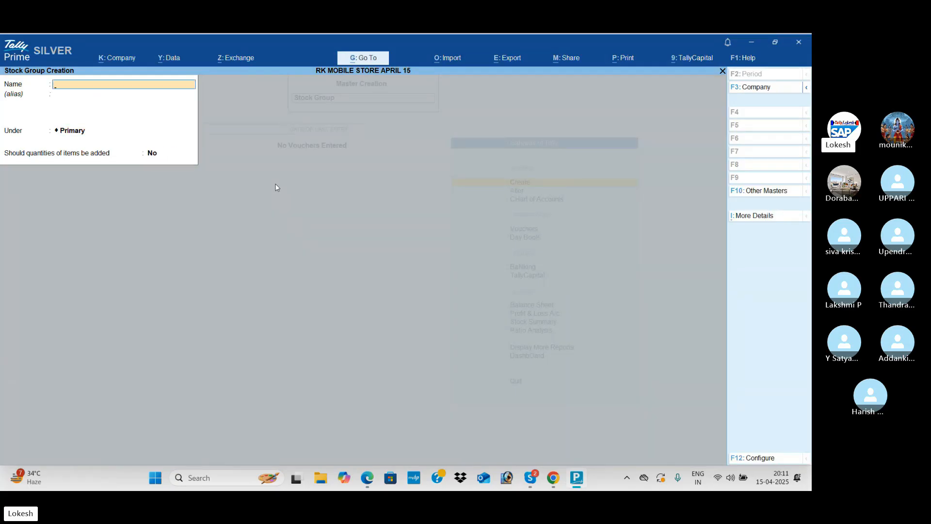
{"action": "key", "text": "Escape"}
{"action": "key", "text": "Return"}
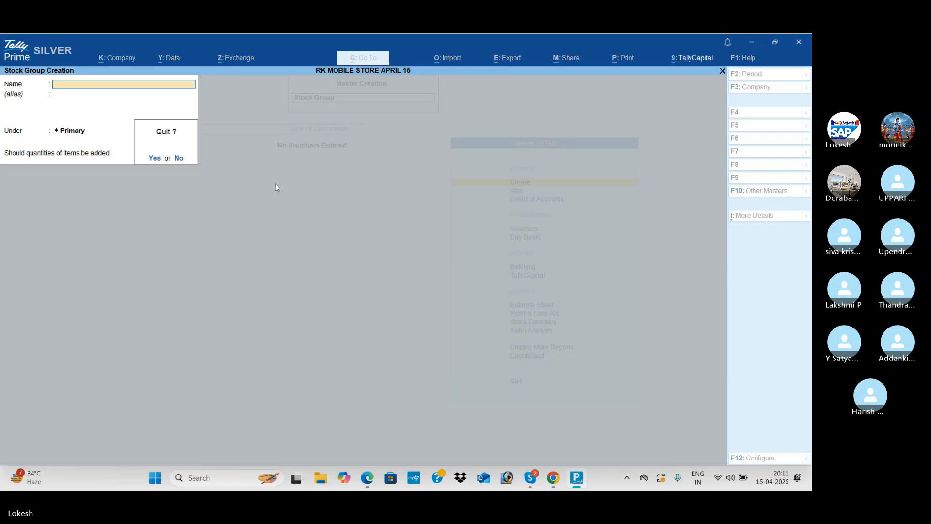
{"action": "key", "text": "Down"}
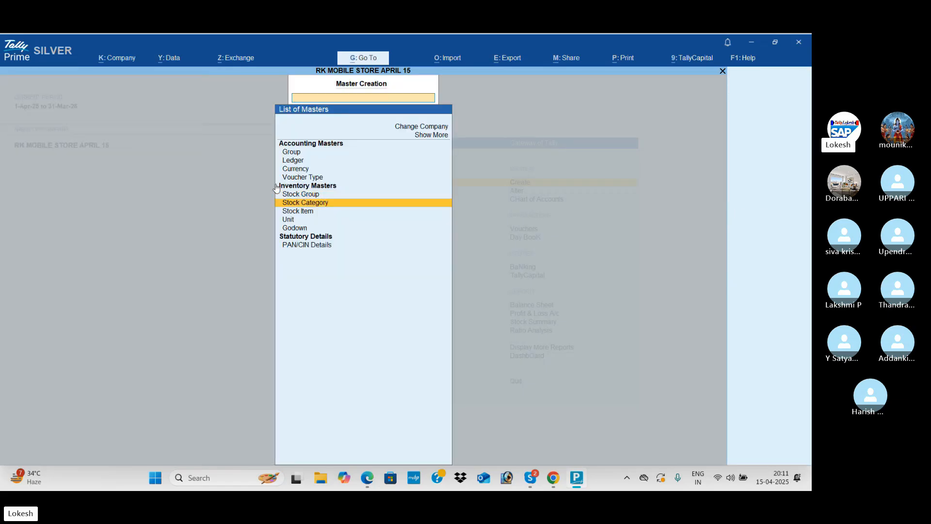
{"action": "key", "text": "Return"}
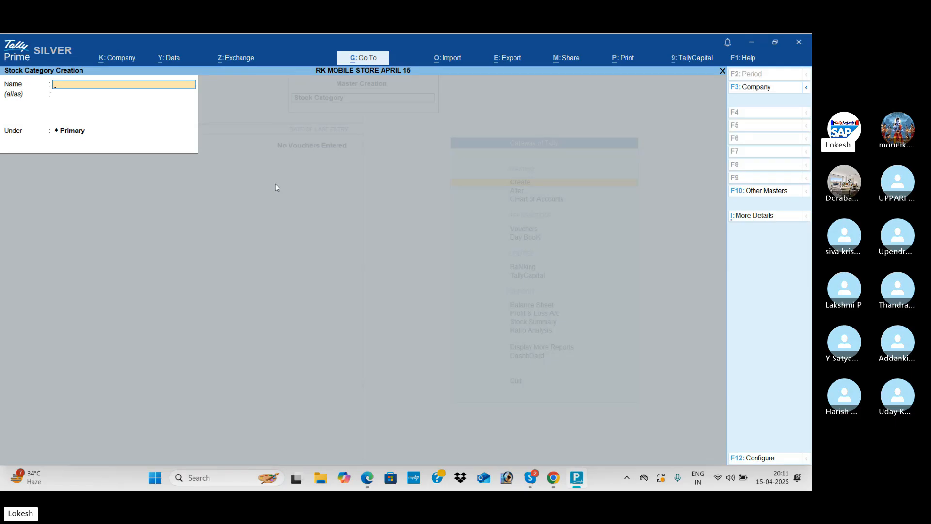
{"action": "key", "text": "Escape"}
{"action": "key", "text": "Return"}
- Start a new stock item named Vivo, taken from the PDF's purchase list, and place it under the Mobiles group
{"action": "key", "text": "Down"}
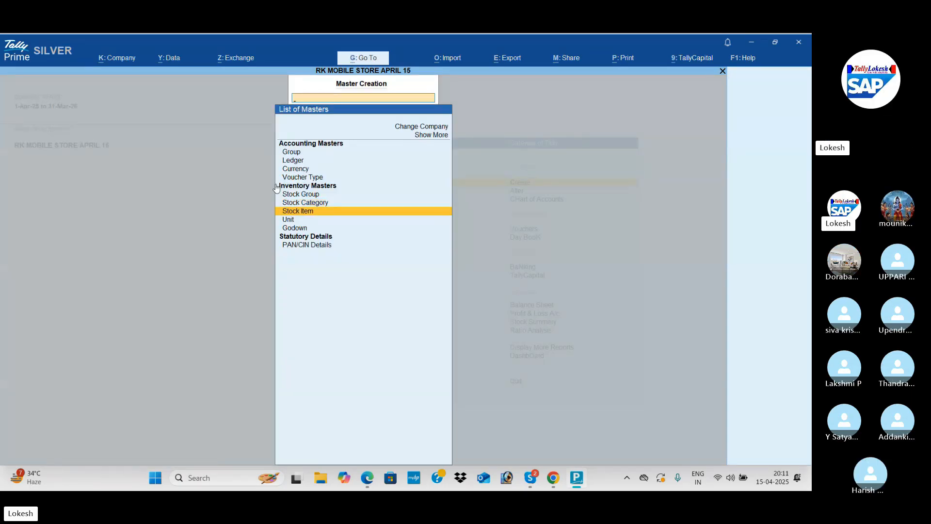
{"action": "key", "text": "Return"}
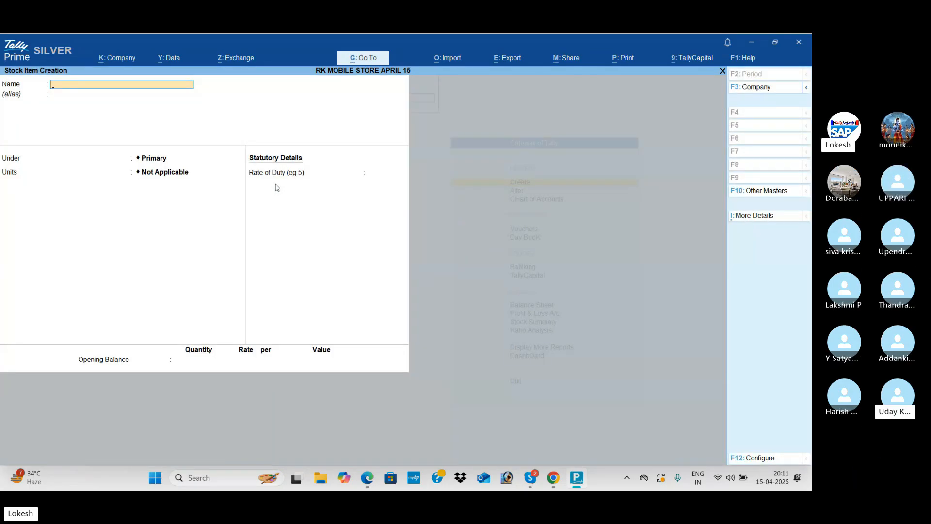
{"action": "key", "text": "alt+Tab"}
{"action": "scroll", "coordinate": [291, 209], "scroll_direction": "up", "scroll_amount": 5}
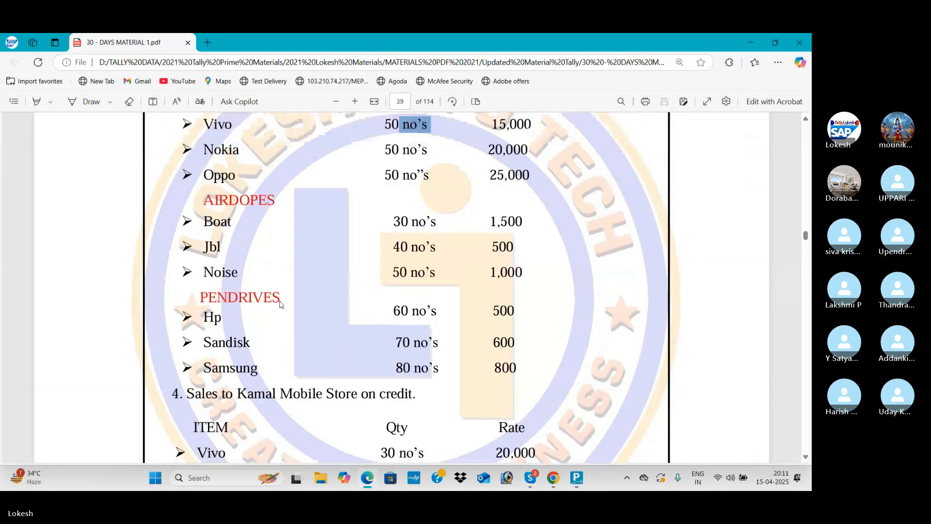
{"action": "key", "text": "alt+Tab"}
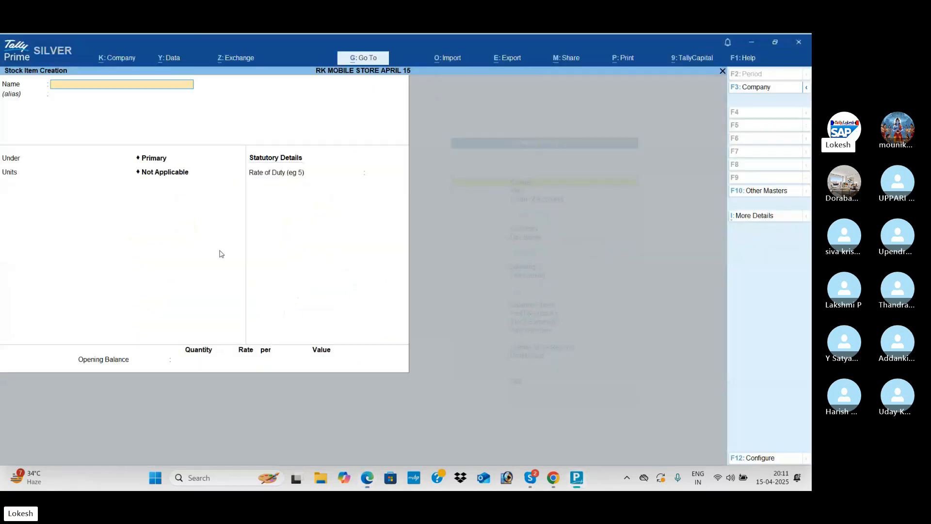
{"action": "type", "text": "Vivo"}
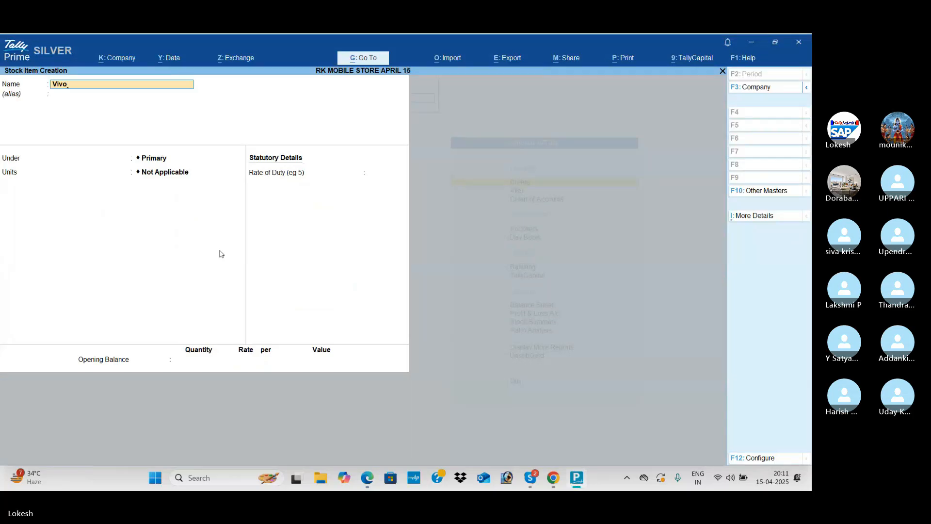
{"action": "key", "text": "Return"}
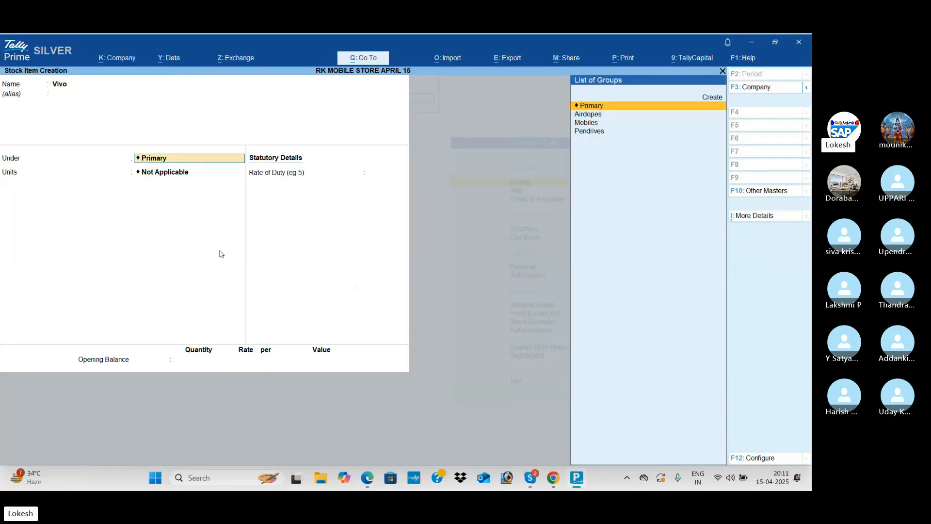
{"action": "key", "text": "Down"}
{"action": "key", "text": "Down"}
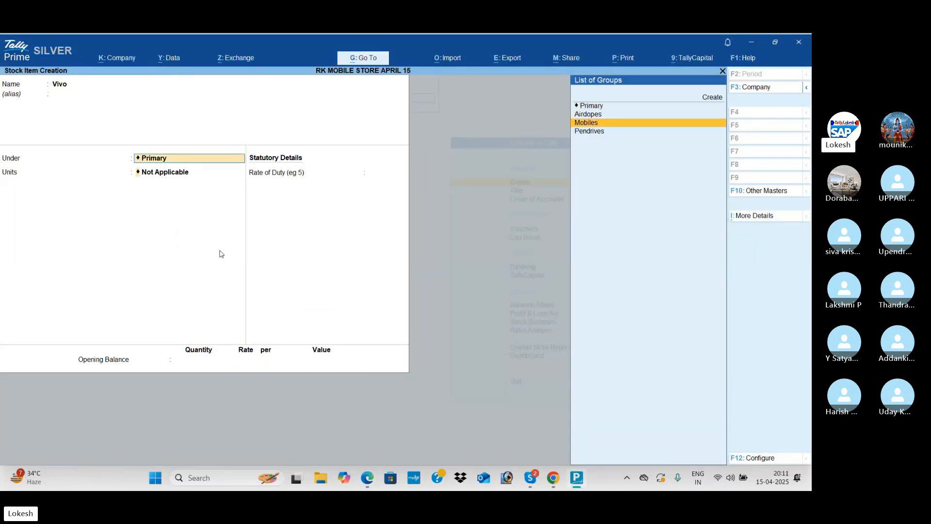
{"action": "key", "text": "Return"}
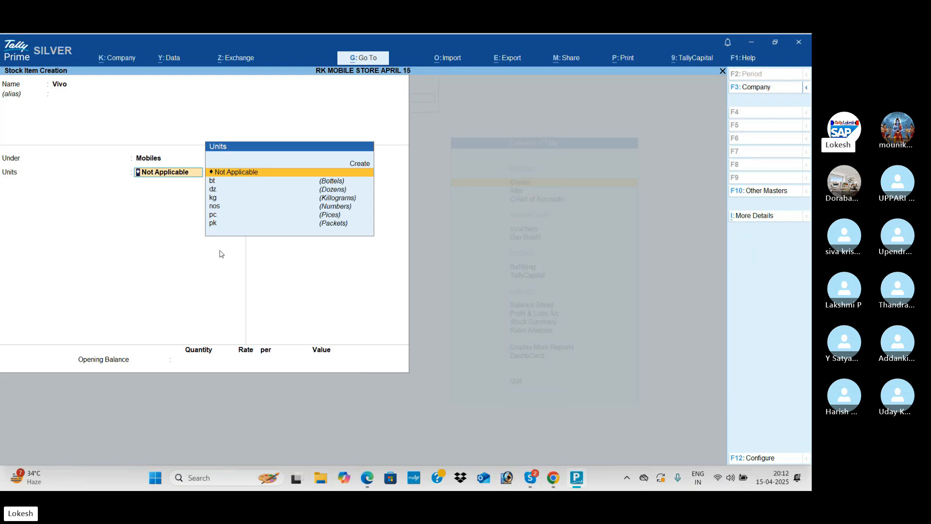
- Set Vivo's unit to nos with no alternate unit and save the item without an opening balance
{"action": "key", "text": "Down"}
{"action": "key", "text": "Down"}
{"action": "key", "text": "Down"}
{"action": "key", "text": "Down"}
{"action": "key", "text": "Return"}
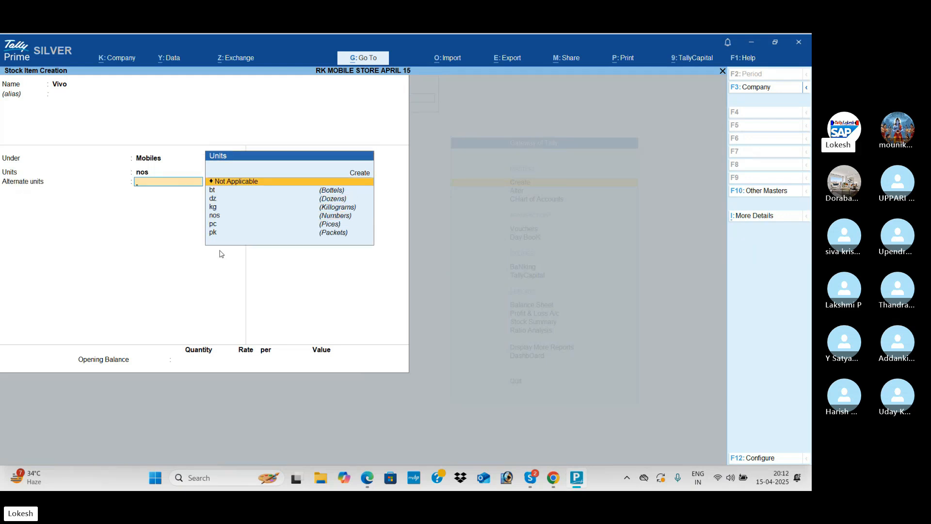
{"action": "key", "text": "Return"}
{"action": "key", "text": "Return"}
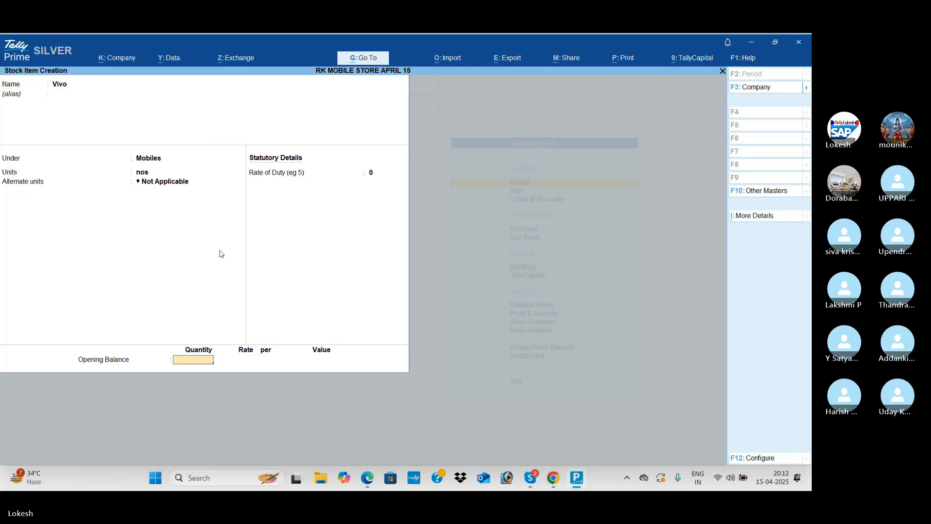
{"action": "key", "text": "Return"}
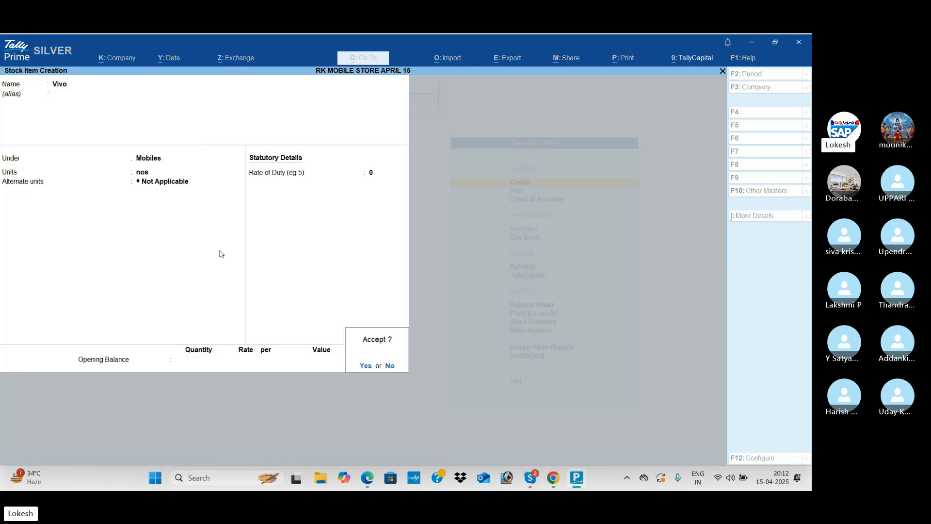
{"action": "key", "text": "Return"}
- Check the next item in the PDF and start a stock item named Nokia under Mobiles
{"action": "key", "text": "alt+Tab"}
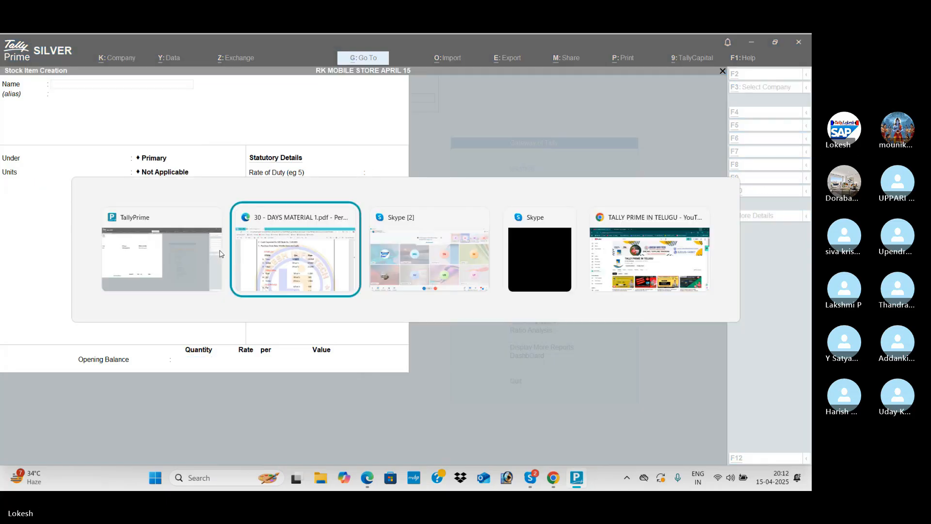
{"action": "key", "text": "alt+Tab"}
{"action": "type", "text": "Nok"}
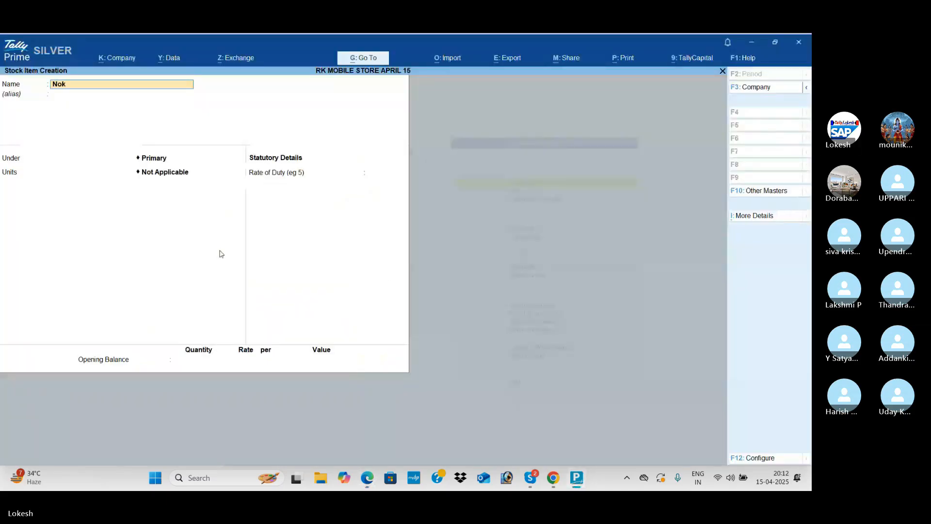
{"action": "key", "text": "Return"}
{"action": "key", "text": "Return"}
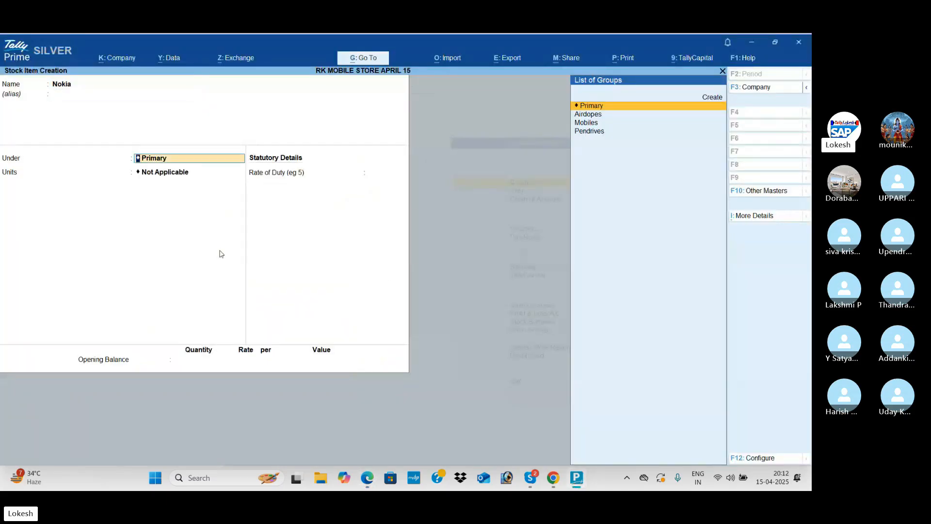
{"action": "key", "text": "Down"}
{"action": "key", "text": "Down"}
{"action": "key", "text": "Return"}
- Set Nokia's unit to nos with no alternate unit and save the item without an opening balance
{"action": "key", "text": "Down"}
{"action": "key", "text": "Down"}
{"action": "key", "text": "Down"}
{"action": "key", "text": "Down"}
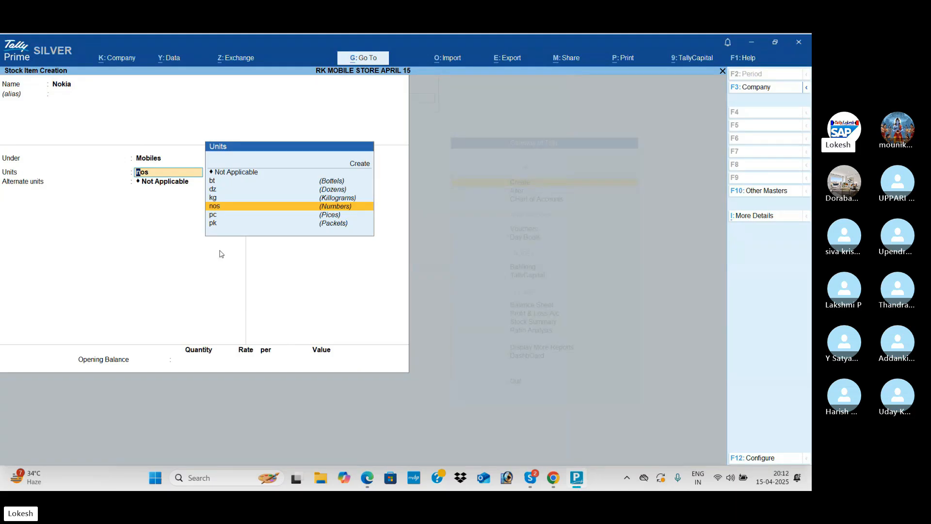
{"action": "key", "text": "Return"}
{"action": "key", "text": "Return"}
{"action": "key", "text": "Return"}
{"action": "key", "text": "Return"}
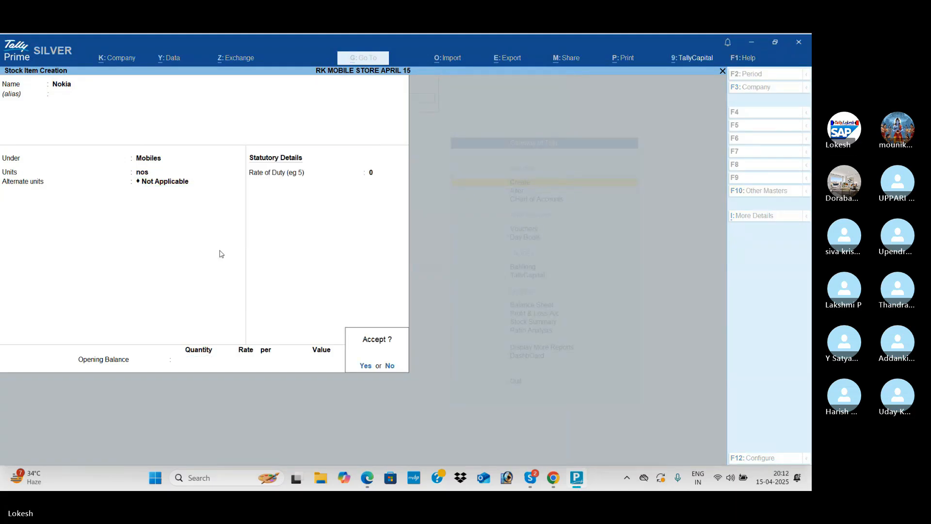
{"action": "key", "text": "Return"}
- Check the PDF for the third mobile and enter a stock item named Oppo under Mobiles with unit nos
{"action": "key", "text": "alt+Tab"}
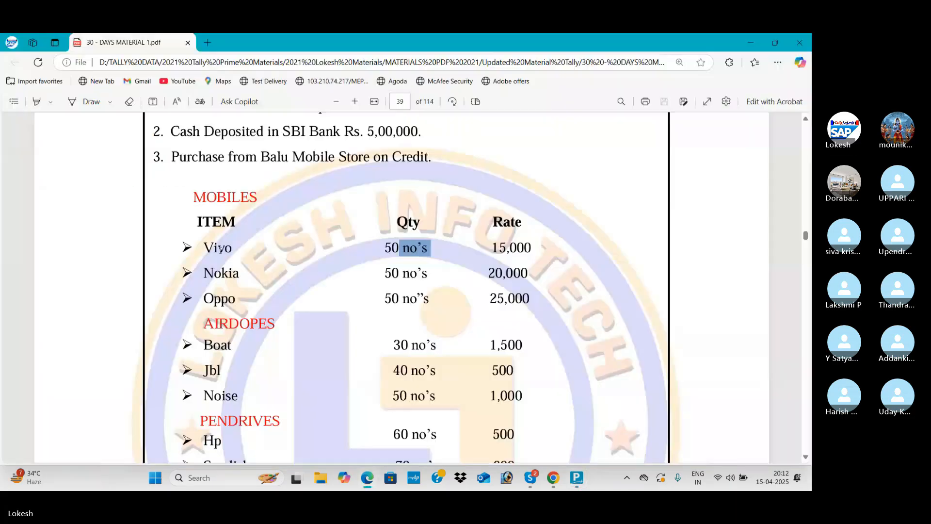
{"action": "key", "text": "alt+Tab"}
{"action": "type", "text": "Oppo"}
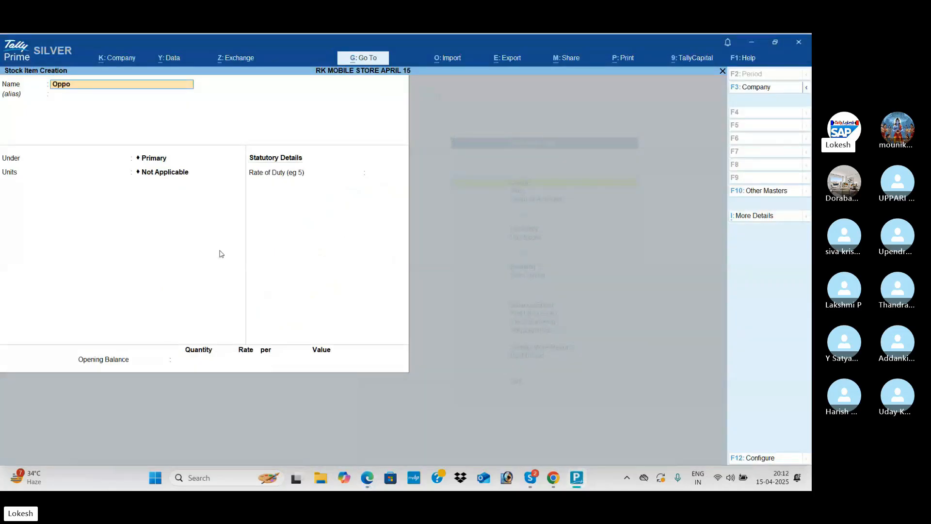
{"action": "key", "text": "Return"}
{"action": "key", "text": "Return"}
{"action": "key", "text": "Down"}
{"action": "key", "text": "Down"}
{"action": "key", "text": "Return"}
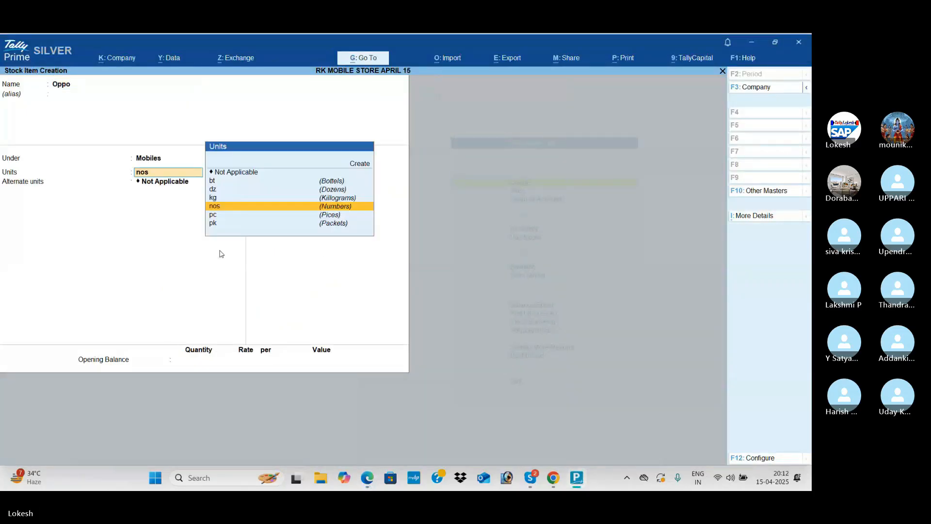
{"action": "key", "text": "Return"}
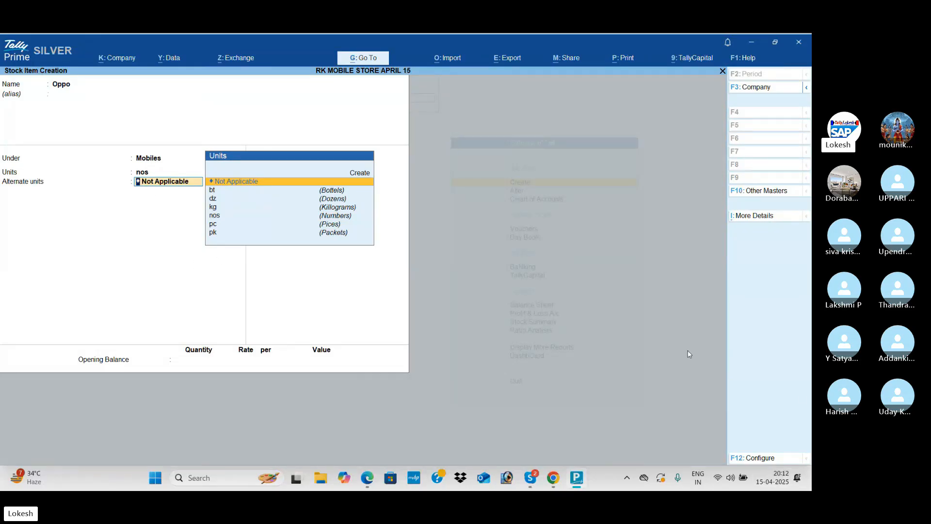
- Set Use Alternate Units to No in the stock item configuration and save the configuration
{"action": "left_click", "coordinate": [755, 458]}
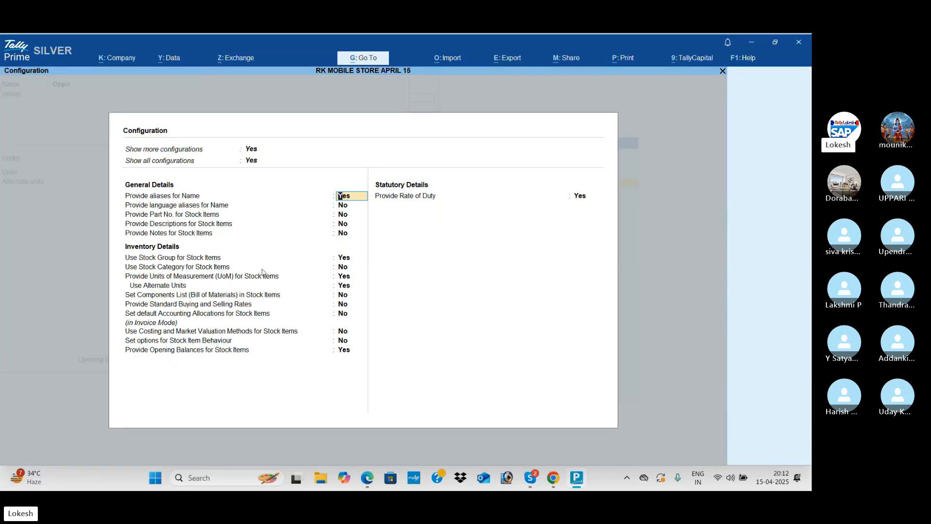
{"action": "left_click", "coordinate": [345, 286]}
{"action": "key", "text": "n"}
{"action": "key", "text": "Return"}
{"action": "key", "text": "ctrl+a"}
- Keep nos as Oppo's unit, leave the opening balance blank and save the stock item
{"action": "key", "text": "Return"}
{"action": "key", "text": "Return"}
{"action": "key", "text": "Return"}
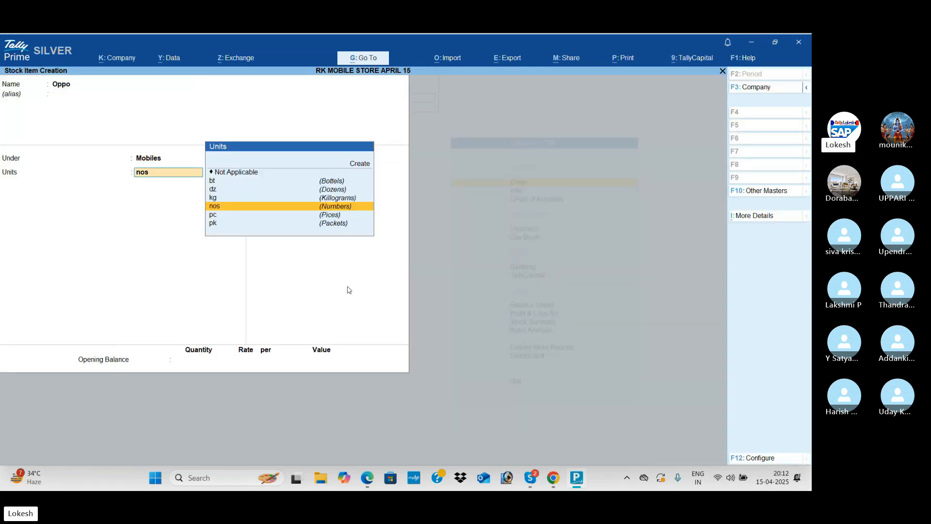
{"action": "key", "text": "Return"}
{"action": "key", "text": "Return"}
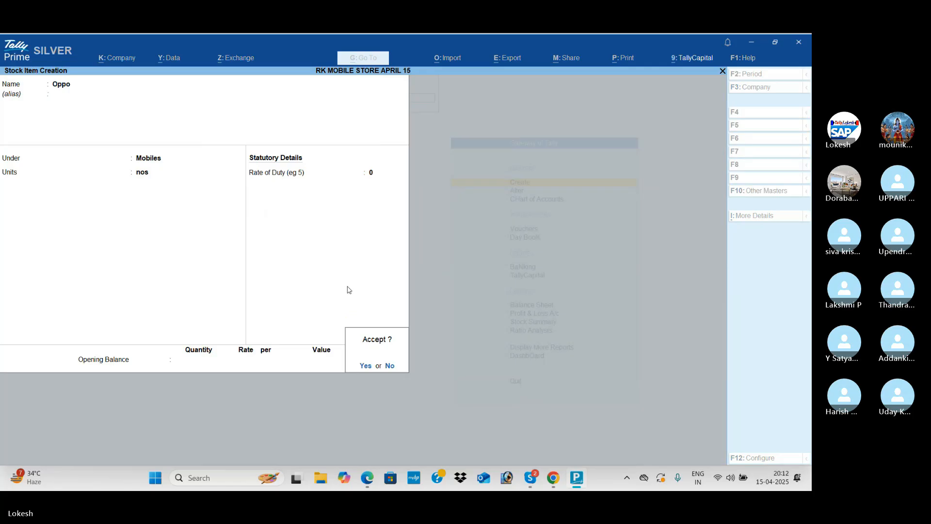
{"action": "key", "text": "y"}
- Find the first Airdopes item in the PDF and start a stock item named Boat under the Airdopes group
{"action": "key", "text": "alt+Tab"}
{"action": "scroll", "coordinate": [323, 306], "scroll_direction": "down", "scroll_amount": 3}
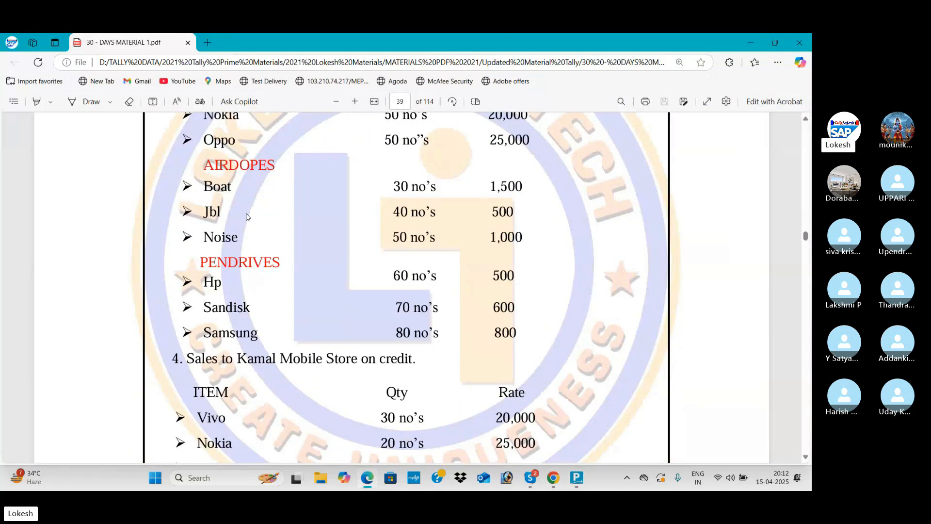
{"action": "key", "text": "alt+Tab"}
{"action": "type", "text": "Boa"}
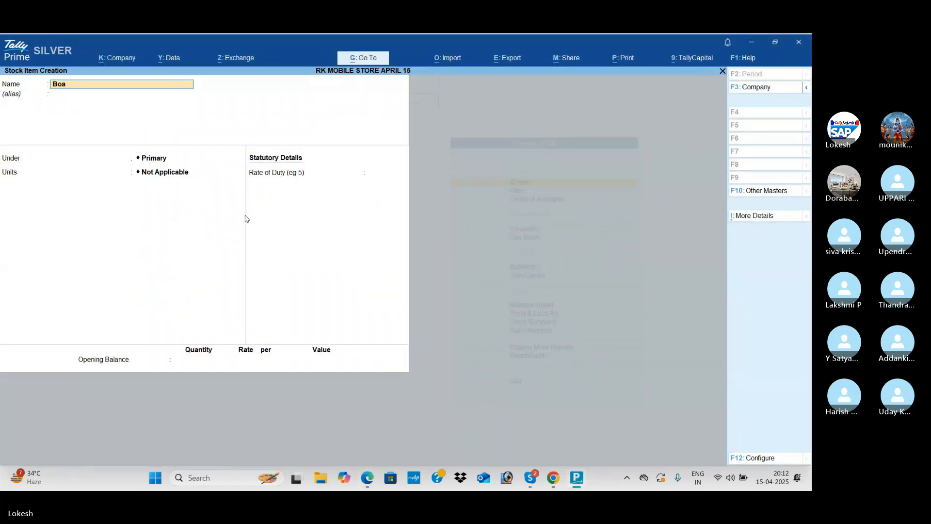
{"action": "key", "text": "Return"}
{"action": "key", "text": "Down"}
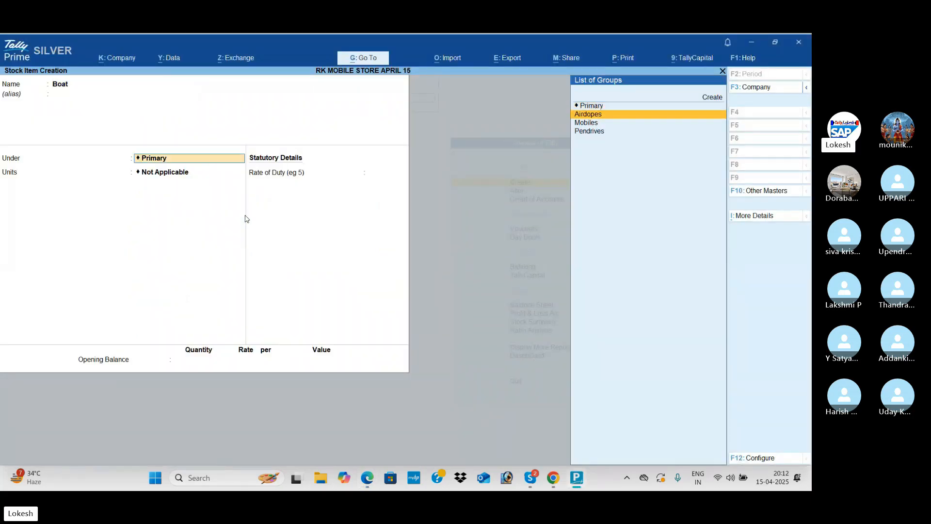
{"action": "key", "text": "Return"}
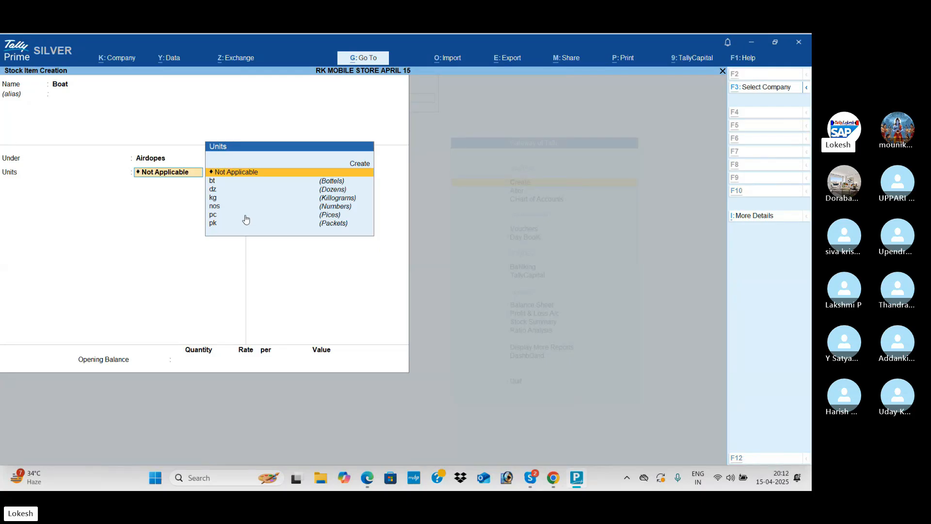
- Check Boat's unit in the PDF, set it to nos and save the item without an opening balance
{"action": "key", "text": "alt+Tab"}
{"action": "key", "text": "alt+Tab"}
{"action": "key", "text": "Down"}
{"action": "key", "text": "Down"}
{"action": "key", "text": "Down"}
{"action": "key", "text": "Down"}
{"action": "key", "text": "Return"}
{"action": "key", "text": "Return"}
{"action": "key", "text": "Return"}
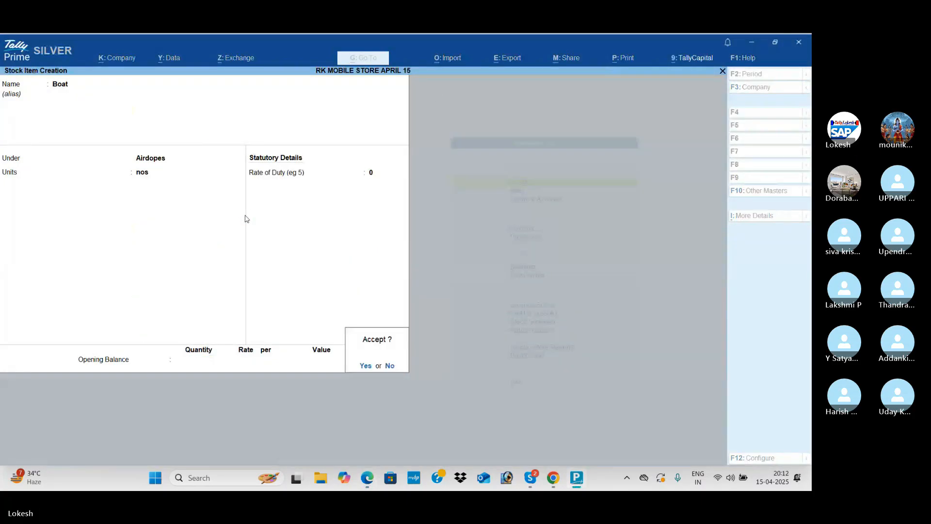
{"action": "key", "text": "Return"}
- Create the PDF's second Airdopes item, Jbl, under Airdopes with unit nos and no opening balance
{"action": "key", "text": "alt+Tab"}
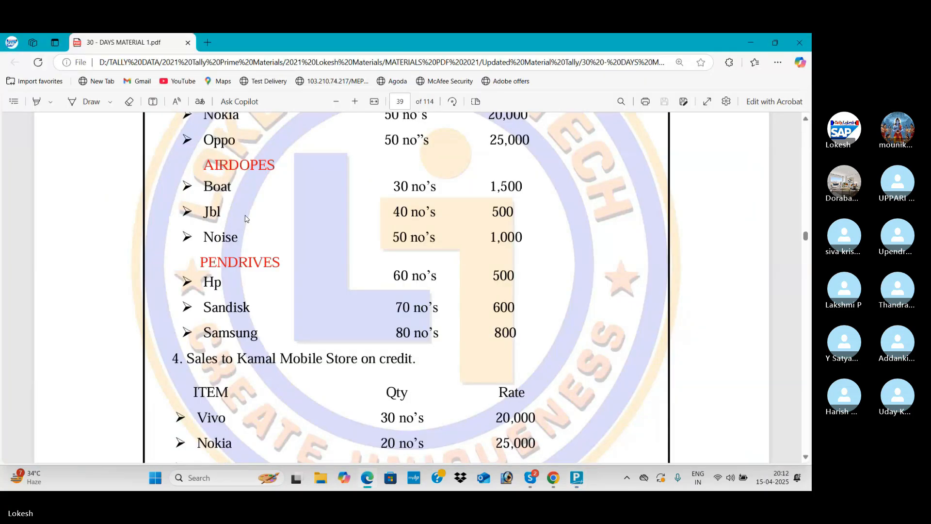
{"action": "key", "text": "alt+Tab"}
{"action": "type", "text": "Jbl"}
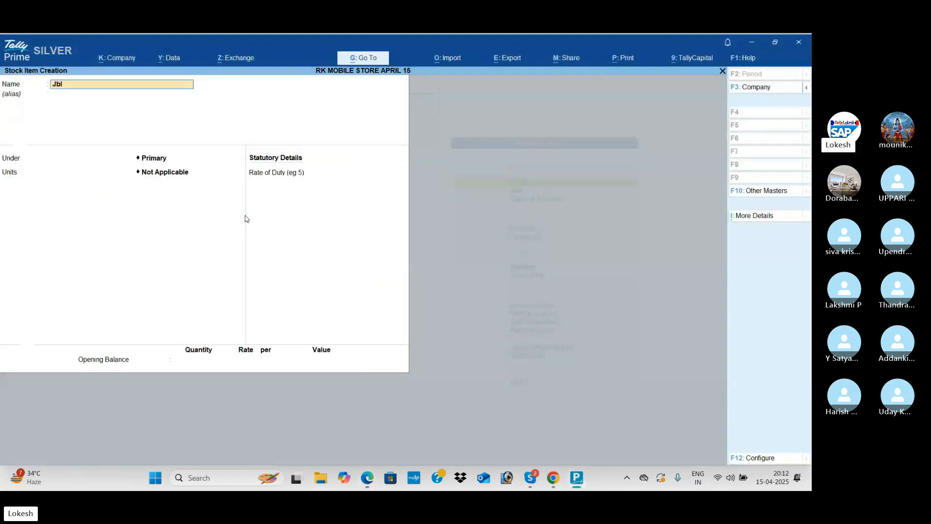
{"action": "key", "text": "Return"}
{"action": "key", "text": "Return"}
{"action": "key", "text": "Down"}
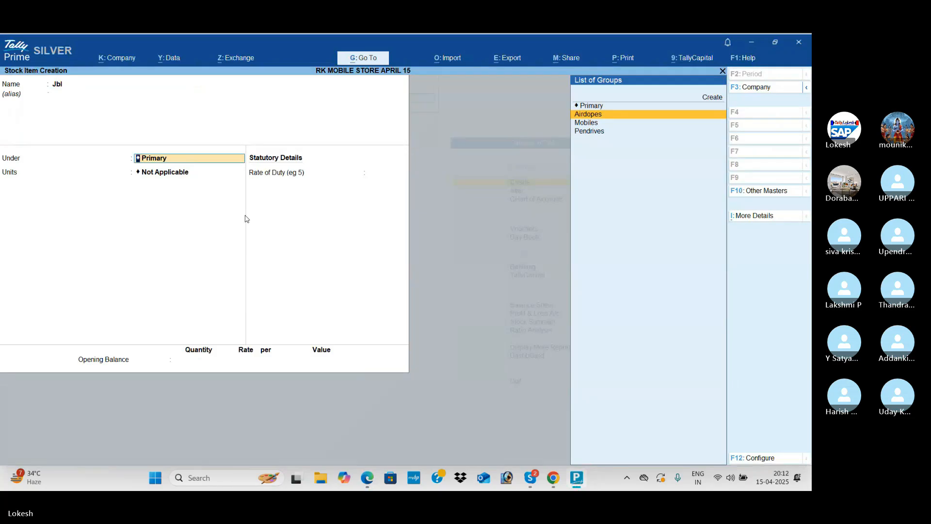
{"action": "key", "text": "Return"}
{"action": "type", "text": "nos"}
{"action": "key", "text": "Return"}
{"action": "key", "text": "Return"}
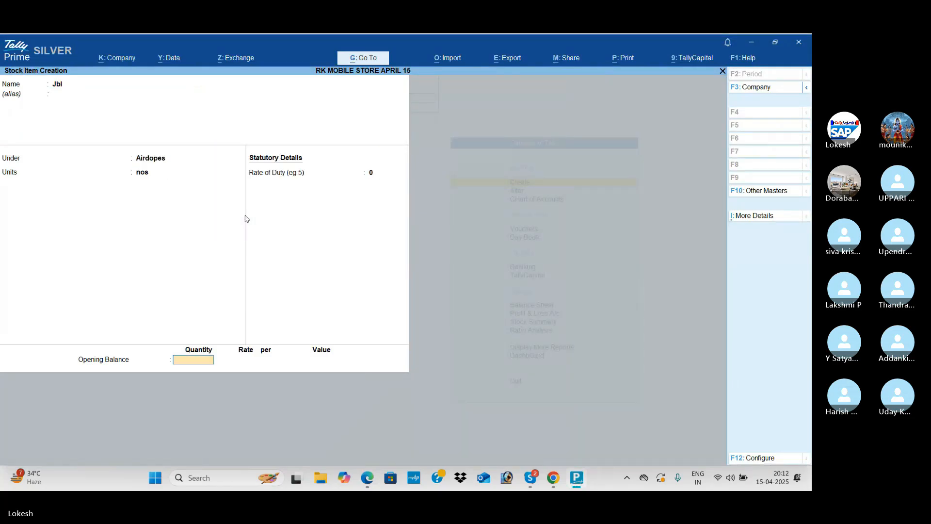
{"action": "key", "text": "Return"}
{"action": "key", "text": "Return"}
- Create the PDF's third Airdopes item, Noise, under Airdopes with unit nos and no opening balance
{"action": "key", "text": "alt+Tab"}
{"action": "key", "text": "alt+Tab"}
{"action": "left_click", "coordinate": [246, 218]}
{"action": "type", "text": "Nois"}
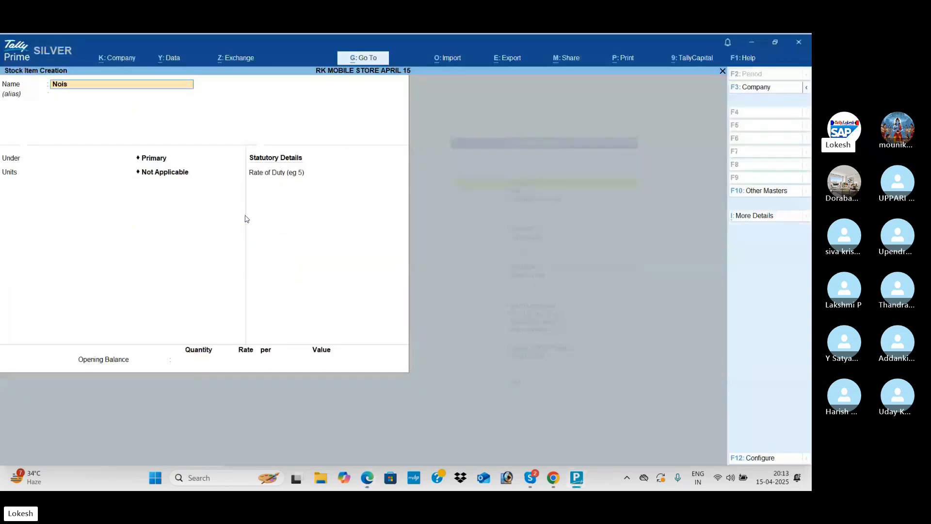
{"action": "type", "text": "e"}
{"action": "key", "text": "Return"}
{"action": "key", "text": "Return"}
{"action": "key", "text": "Down"}
{"action": "key", "text": "Return"}
{"action": "key", "text": "Return"}
{"action": "key", "text": "Return"}
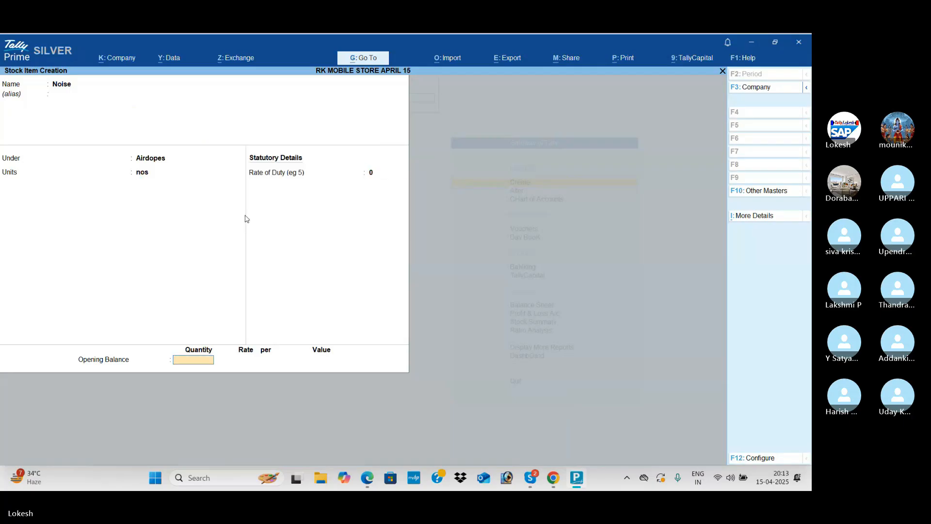
{"action": "key", "text": "Return"}
{"action": "key", "text": "Return"}
- Look up the PDF's first Pendrives item and start a stock item named Hp under the Pendrives group
{"action": "key", "text": "alt+Tab"}
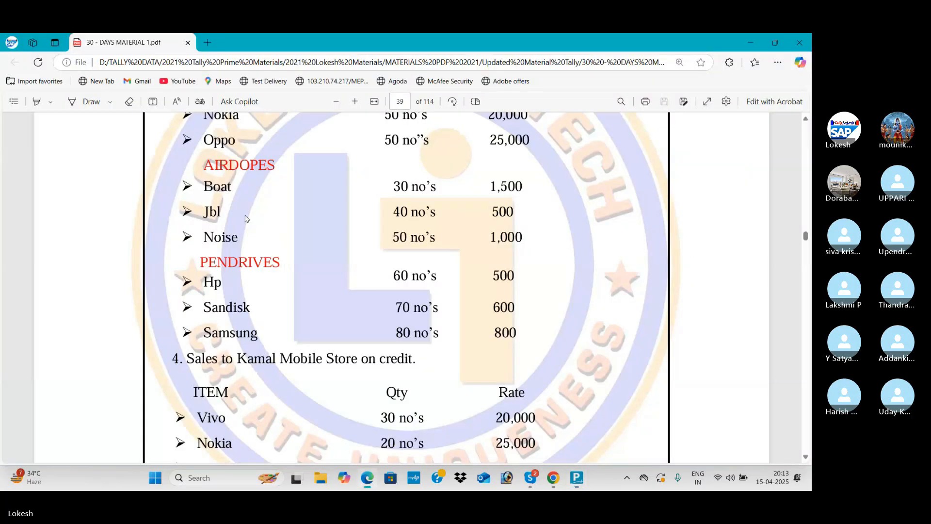
{"action": "key", "text": "alt+Tab"}
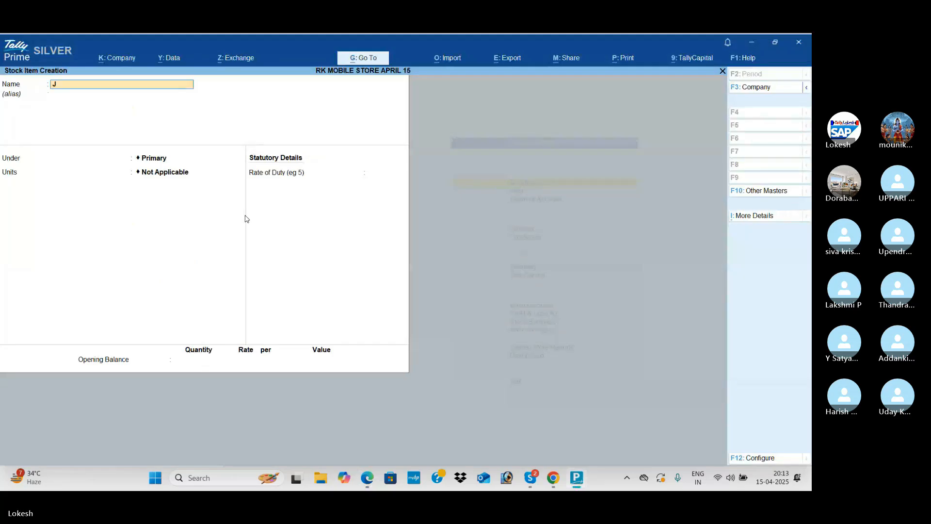
{"action": "type", "text": "Hp"}
{"action": "key", "text": "Return"}
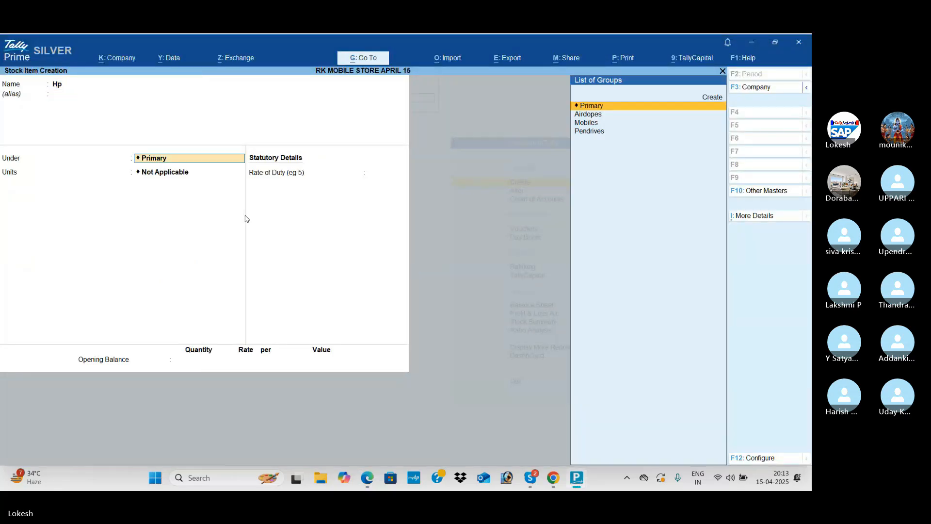
{"action": "key", "text": "Down"}
{"action": "key", "text": "Down"}
{"action": "key", "text": "Down"}
{"action": "key", "text": "Return"}
- Set Hp's unit to nos and save the stock item without an opening balance
{"action": "key", "text": "Down"}
{"action": "key", "text": "Down"}
{"action": "key", "text": "Down"}
{"action": "key", "text": "Down"}
{"action": "key", "text": "Return"}
{"action": "key", "text": "Return"}
{"action": "key", "text": "Return"}
{"action": "key", "text": "Return"}
- Create the PDF's second Pendrives item, Sandisk, under Pendrives with unit nos and no opening balance
{"action": "key", "text": "alt+Tab"}
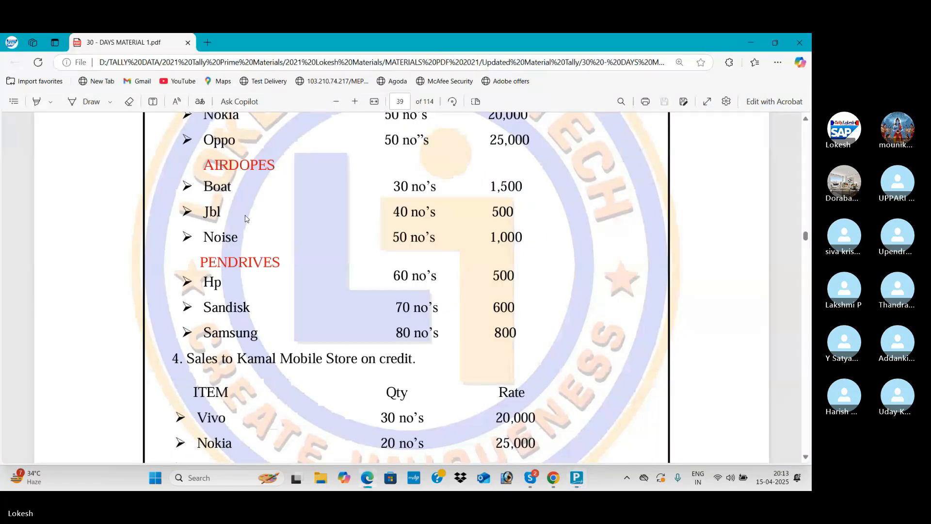
{"action": "key", "text": "alt+Tab"}
{"action": "type", "text": "Sandis"}
{"action": "key", "text": "Return"}
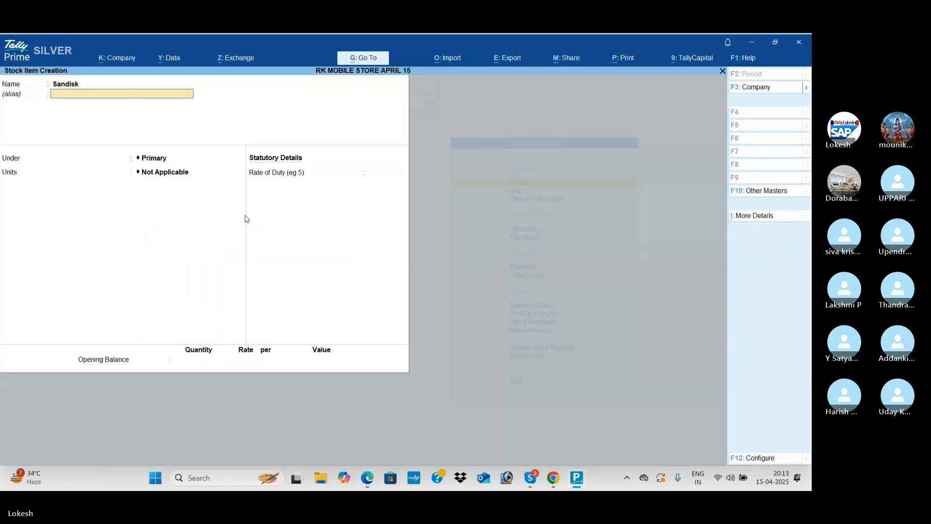
{"action": "key", "text": "Down"}
{"action": "key", "text": "Down"}
{"action": "key", "text": "Down"}
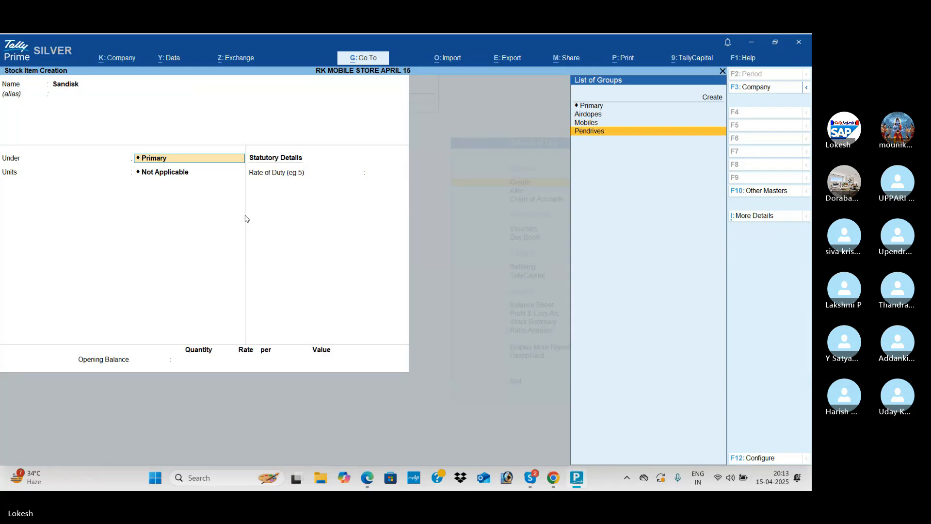
{"action": "key", "text": "Return"}
{"action": "key", "text": "Return"}
{"action": "key", "text": "Return"}
{"action": "key", "text": "Return"}
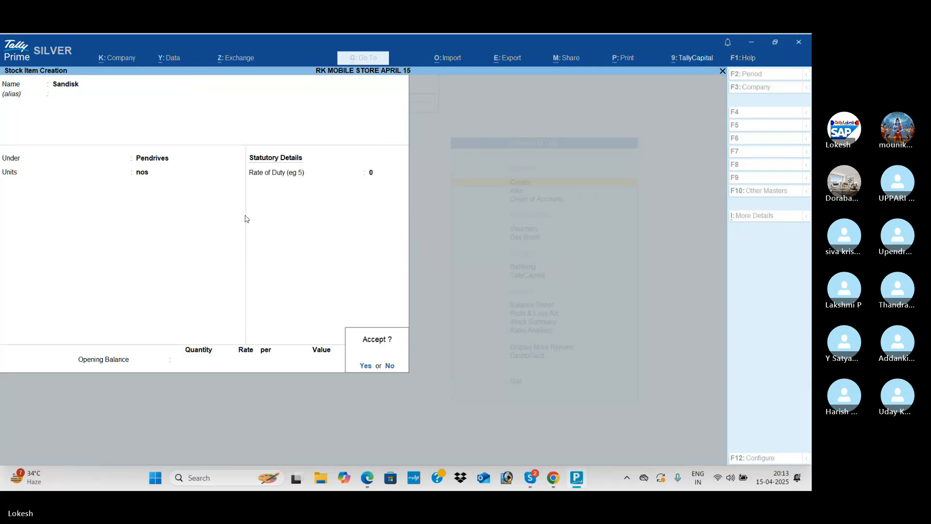
{"action": "key", "text": "Return"}
- Create the PDF's third Pendrives item, Samsung, under Pendrives with unit nos and no opening balance, and quit stock item creation
{"action": "key", "text": "alt+Tab"}
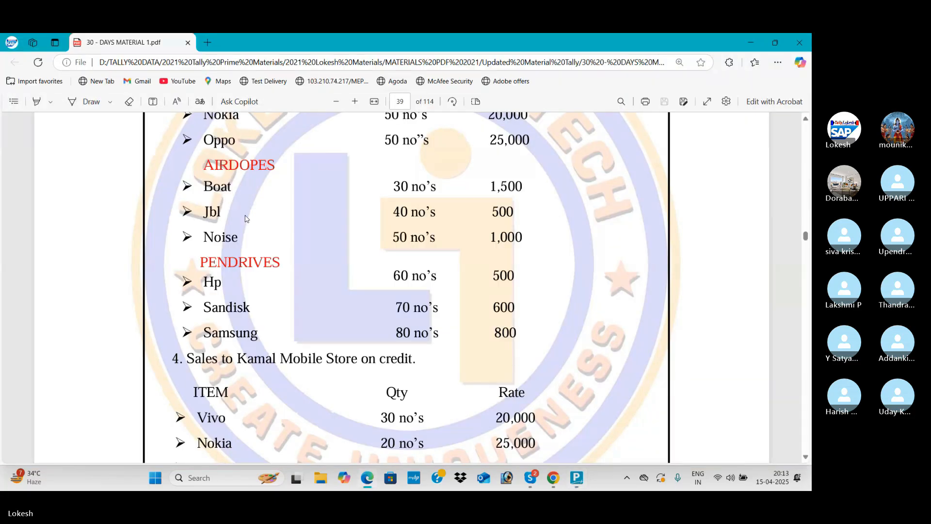
{"action": "key", "text": "alt+Tab"}
{"action": "type", "text": "Samsun"}
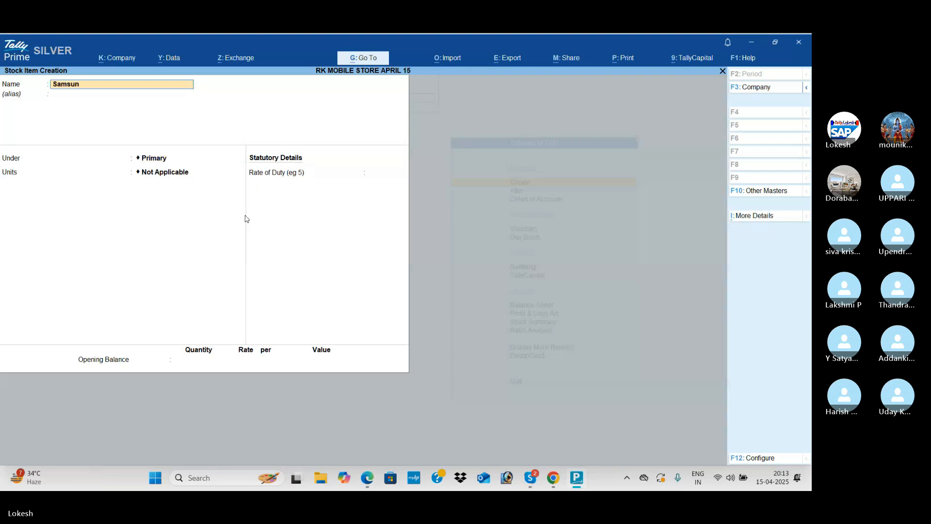
{"action": "key", "text": "Return"}
{"action": "key", "text": "Down"}
{"action": "key", "text": "Down"}
{"action": "key", "text": "Down"}
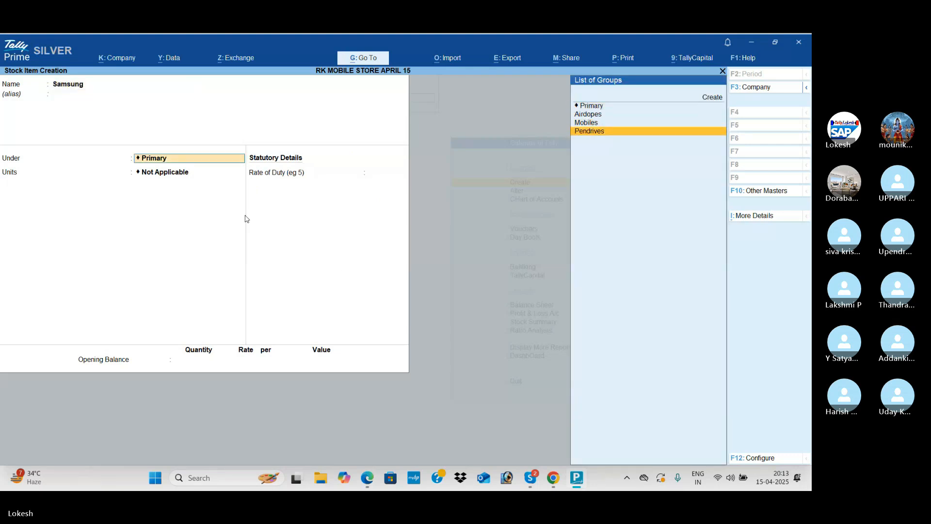
{"action": "key", "text": "Return"}
{"action": "key", "text": "Return"}
{"action": "key", "text": "Return"}
{"action": "key", "text": "Return"}
{"action": "key", "text": "Return"}
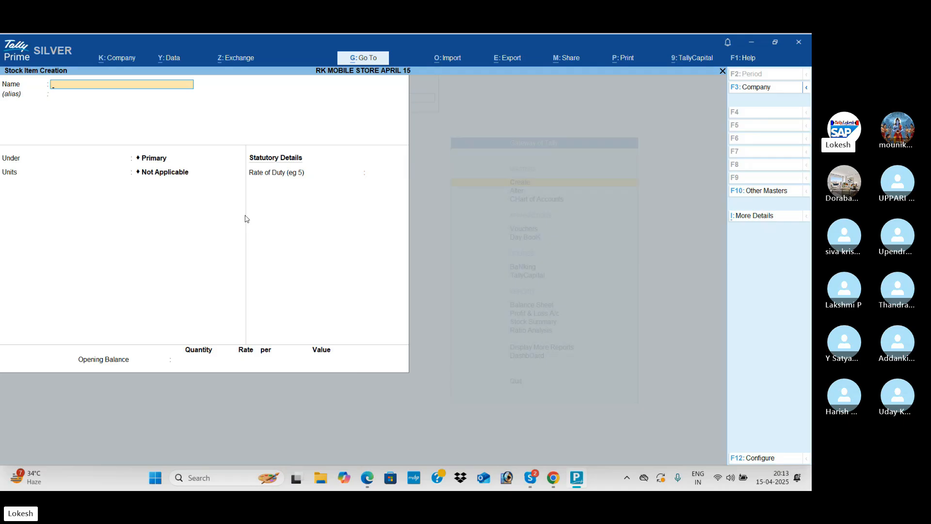
{"action": "key", "text": "Escape"}
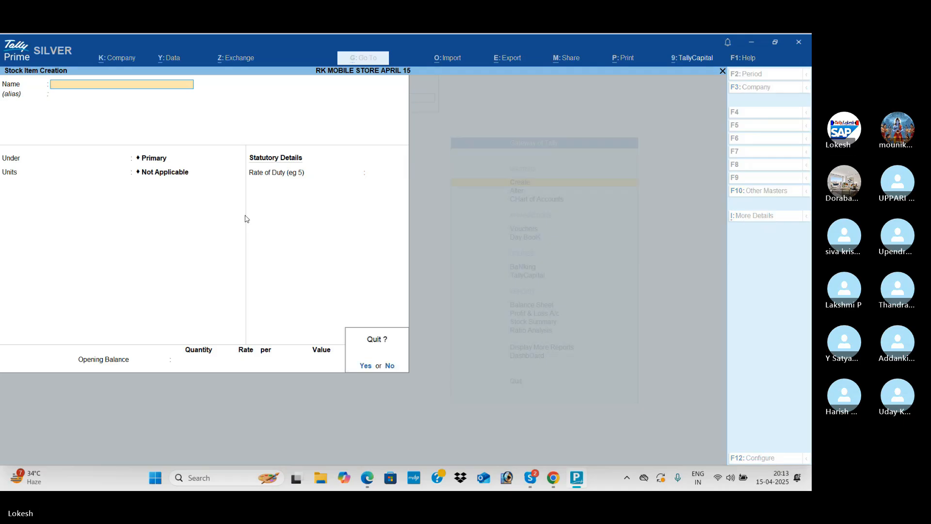
{"action": "key", "text": "y"}
{"action": "key", "text": "Escape"}
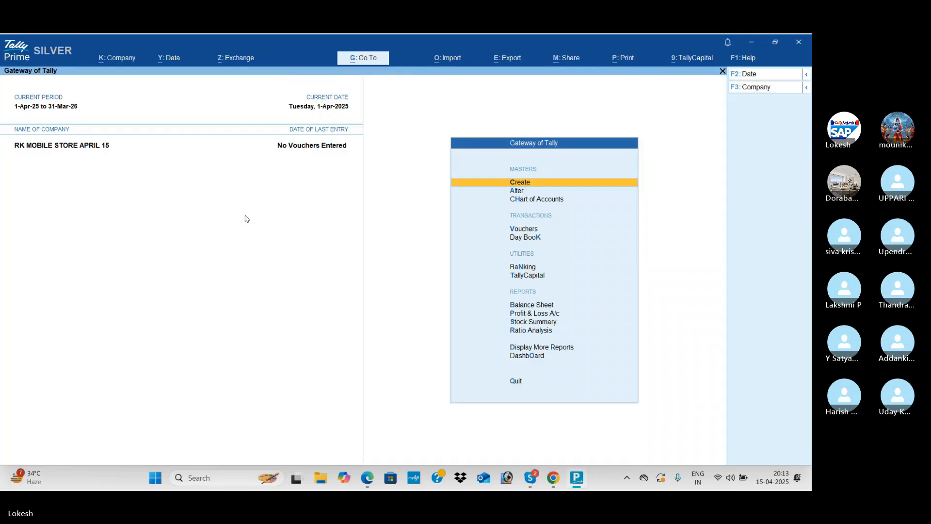
- Alter the stock item Boat by setting its unit to pc and save it
{"action": "key", "text": "Down"}
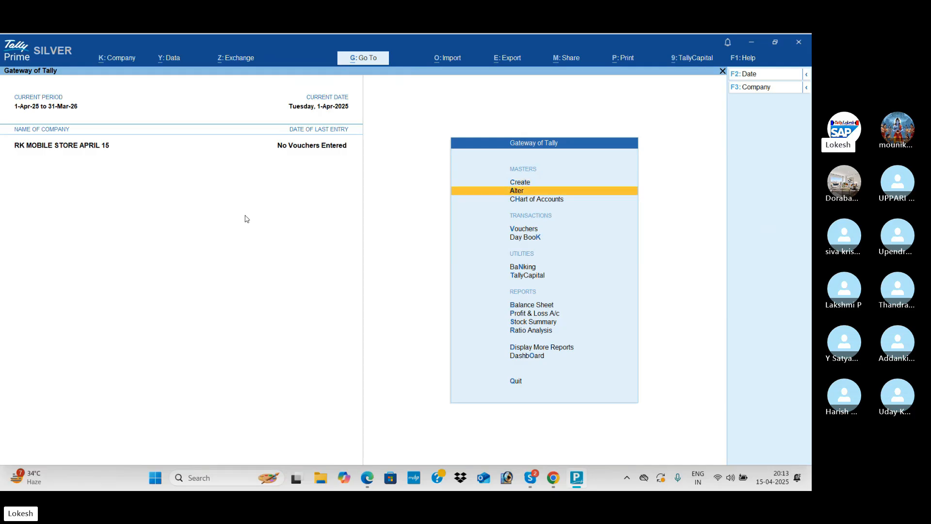
{"action": "key", "text": "Return"}
{"action": "key", "text": "Down"}
{"action": "key", "text": "Down"}
{"action": "key", "text": "Down"}
{"action": "key", "text": "Down"}
{"action": "key", "text": "Down"}
{"action": "key", "text": "Down"}
{"action": "key", "text": "Down"}
{"action": "key", "text": "Return"}
{"action": "key", "text": "Return"}
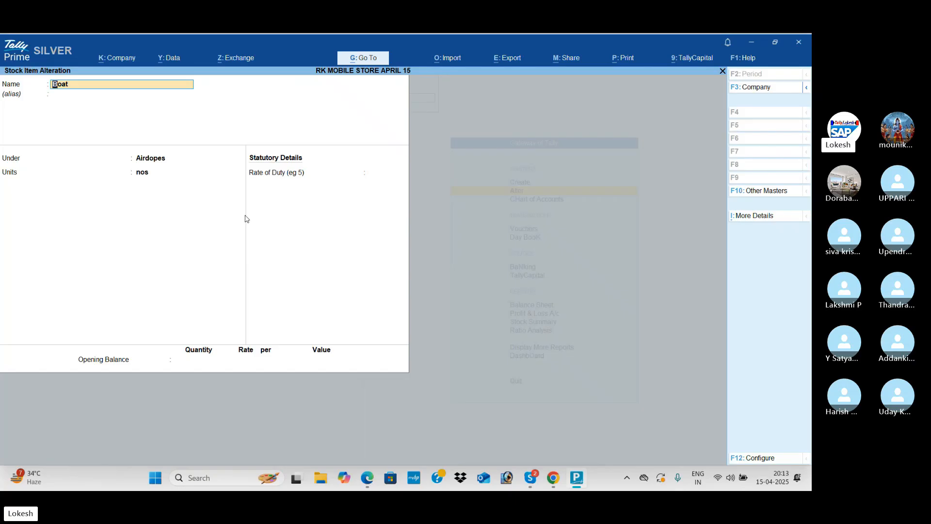
{"action": "key", "text": "Return"}
{"action": "key", "text": "Return"}
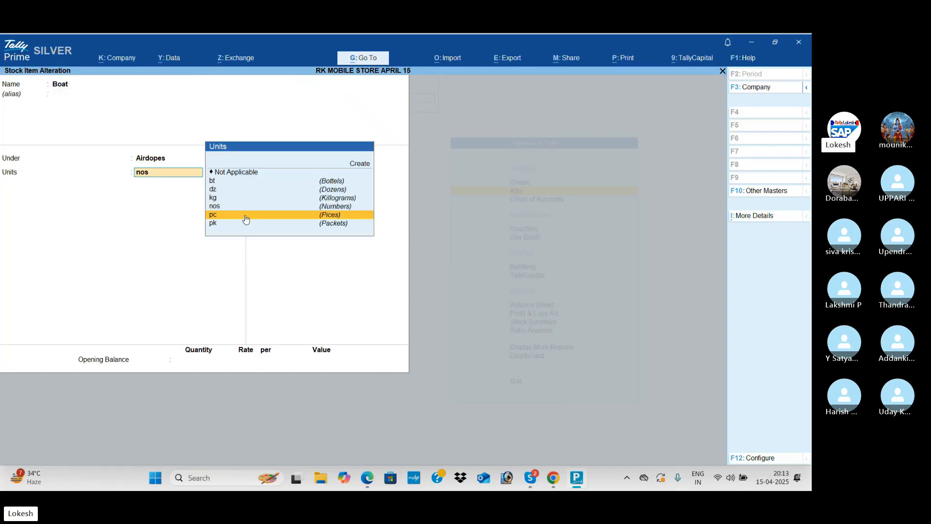
{"action": "left_click", "coordinate": [245, 217]}
{"action": "key", "text": "Return"}
{"action": "key", "text": "Return"}
{"action": "key", "text": "Return"}
{"action": "key", "text": "Down"}
{"action": "key", "text": "Down"}
{"action": "key", "text": "Down"}
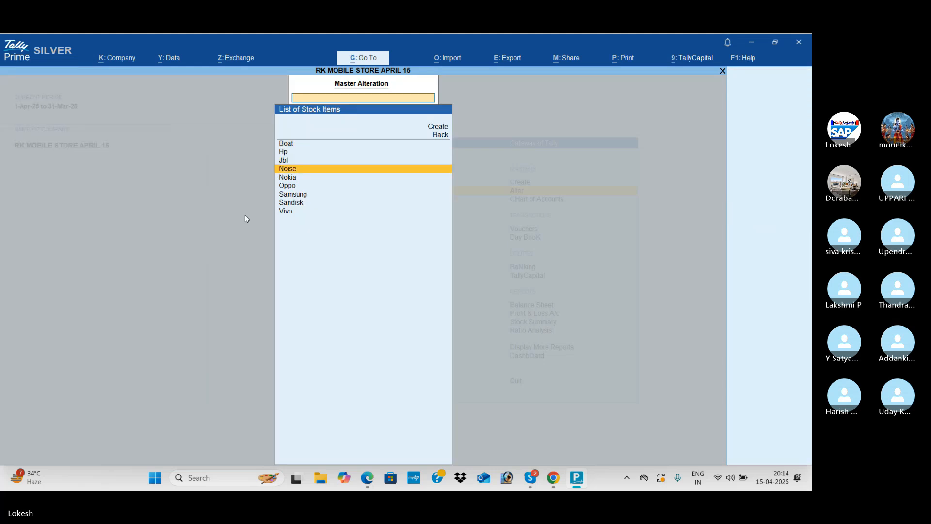
{"action": "key", "text": "Return"}
{"action": "key", "text": "BackSpace"}
{"action": "key", "text": "BackSpace"}
{"action": "key", "text": "BackSpace"}
{"action": "key", "text": "BackSpace"}
{"action": "key", "text": "BackSpace"}
{"action": "key", "text": "Escape"}
{"action": "key", "text": "Return"}
{"action": "key", "text": "Down"}
{"action": "key", "text": "Return"}
{"action": "key", "text": "Escape"}
{"action": "key", "text": "Escape"}
{"action": "key", "text": "Return"}
{"action": "key", "text": "Up"}
{"action": "key", "text": "Up"}
{"action": "key", "text": "Return"}
{"action": "key", "text": "BackSpace"}
{"action": "key", "text": "BackSpace"}
{"action": "key", "text": "BackSpace"}
{"action": "key", "text": "Escape"}
{"action": "key", "text": "Return"}
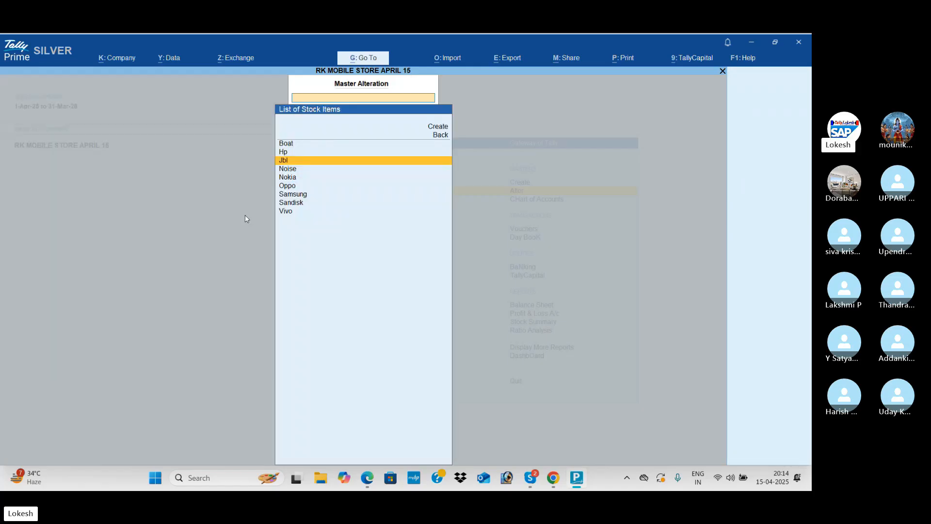
{"action": "key", "text": "Up"}
{"action": "key", "text": "Return"}
{"action": "key", "text": "BackSpace"}
{"action": "key", "text": "BackSpace"}
{"action": "key", "text": "Escape"}
- Alter the stock item Boat again, set its unit to nos, save it and leave master alteration
{"action": "key", "text": "Up"}
{"action": "key", "text": "Return"}
{"action": "key", "text": "Return"}
{"action": "key", "text": "Return"}
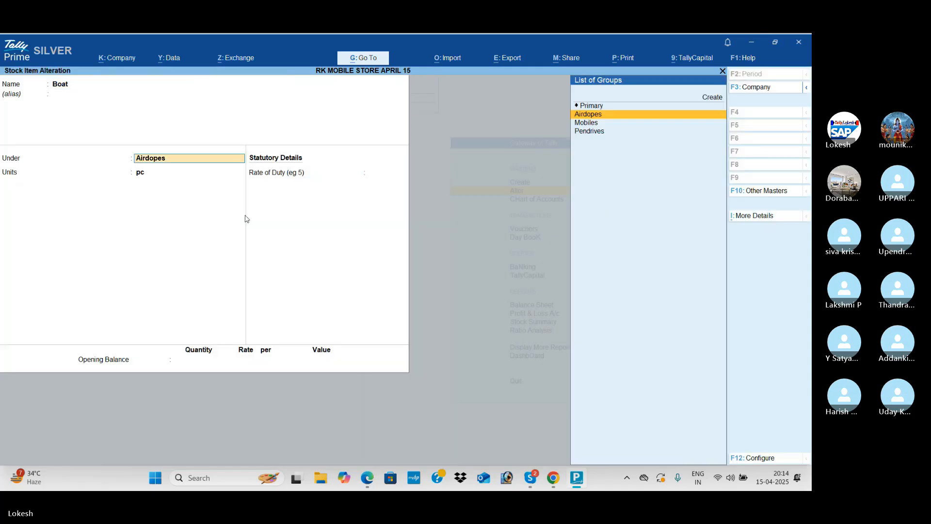
{"action": "key", "text": "Return"}
{"action": "key", "text": "Down"}
{"action": "key", "text": "Up"}
{"action": "key", "text": "Up"}
{"action": "key", "text": "Return"}
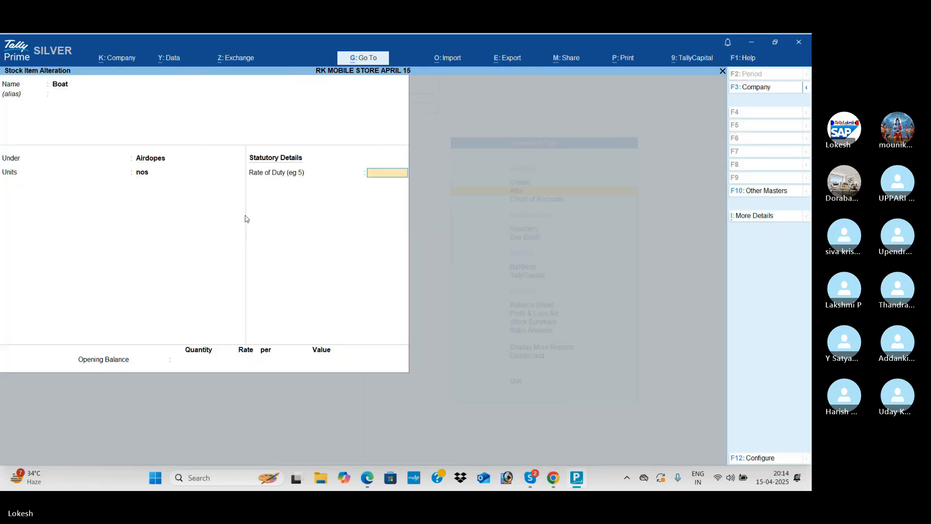
{"action": "key", "text": "Return"}
{"action": "key", "text": "Return"}
{"action": "key", "text": "Return"}
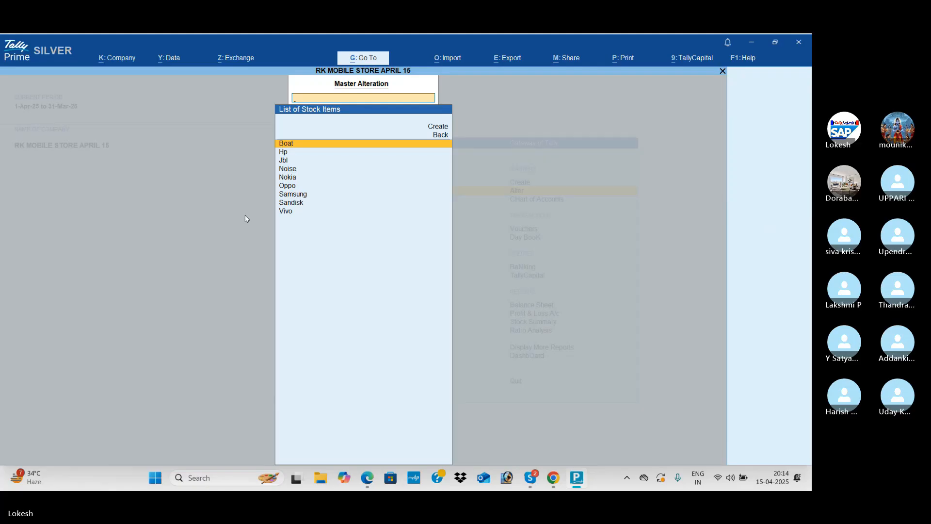
{"action": "key", "text": "Escape"}
{"action": "key", "text": "Escape"}
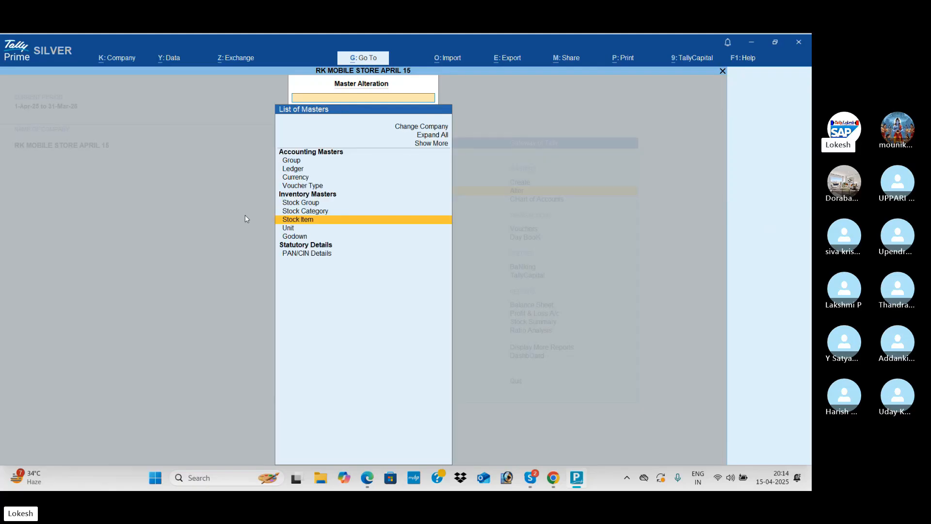
- Start a receipt voucher and credit the Capital ledger
{"action": "key", "text": "Down"}
{"action": "key", "text": "Down"}
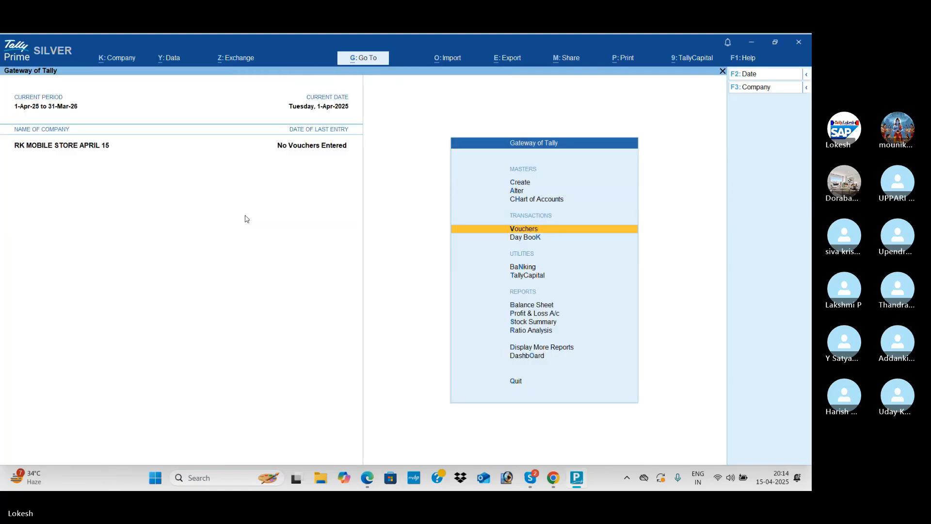
{"action": "key", "text": "Return"}
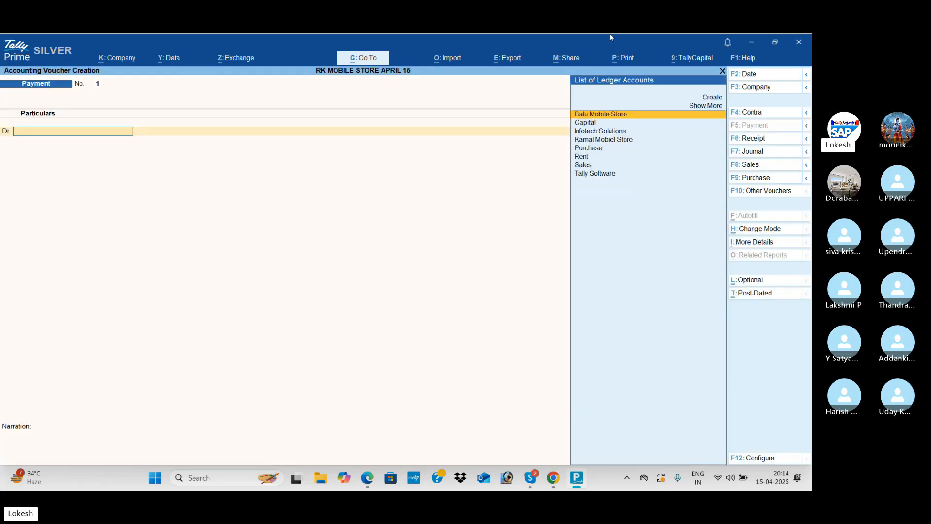
{"action": "left_click", "coordinate": [774, 139]}
{"action": "key", "text": "Down"}
{"action": "key", "text": "Return"}
- Look up the starting capital in Problem-7 of the PDF and enter 1500000 as the Capital credit amount
{"action": "key", "text": "alt+Tab"}
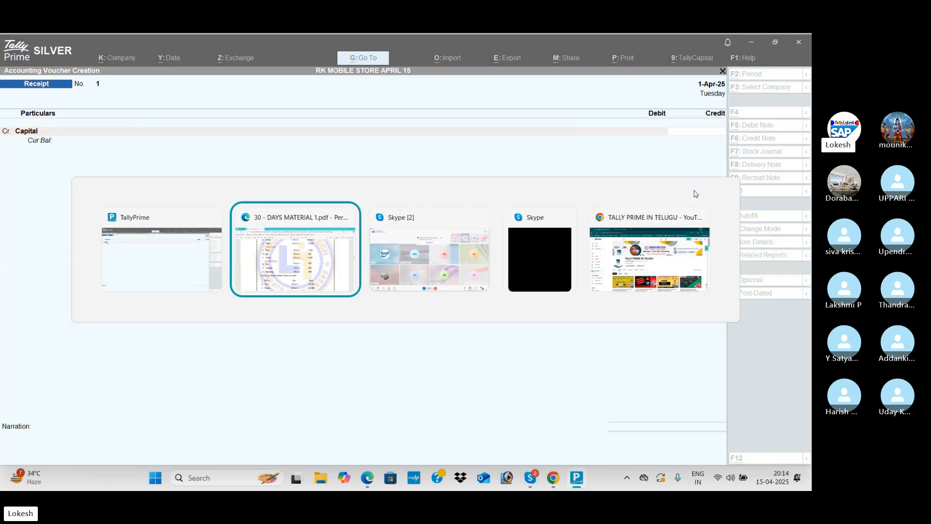
{"action": "scroll", "coordinate": [545, 258], "scroll_direction": "up", "scroll_amount": 10}
{"action": "scroll", "coordinate": [548, 259], "scroll_direction": "down", "scroll_amount": 2}
{"action": "scroll", "coordinate": [405, 258], "scroll_direction": "down", "scroll_amount": 1}
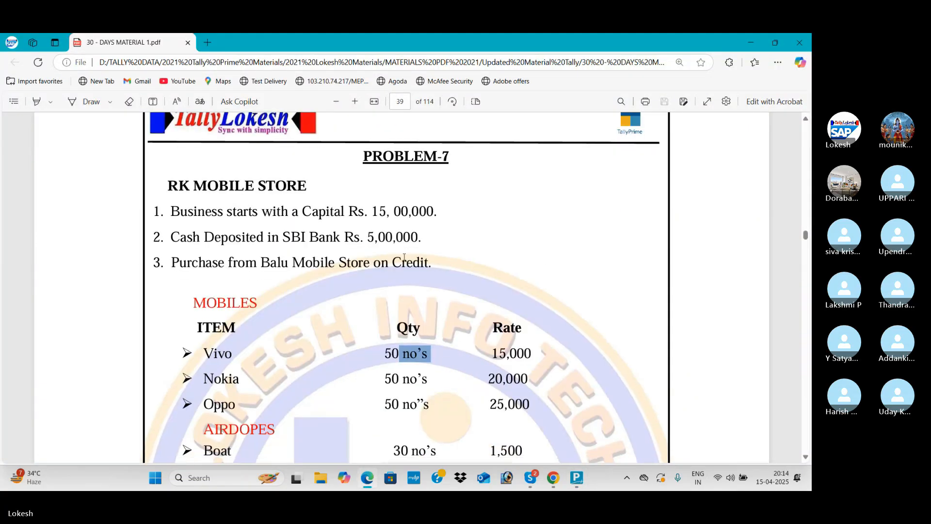
{"action": "key", "text": "alt+Tab"}
{"action": "type", "text": "1500000"}
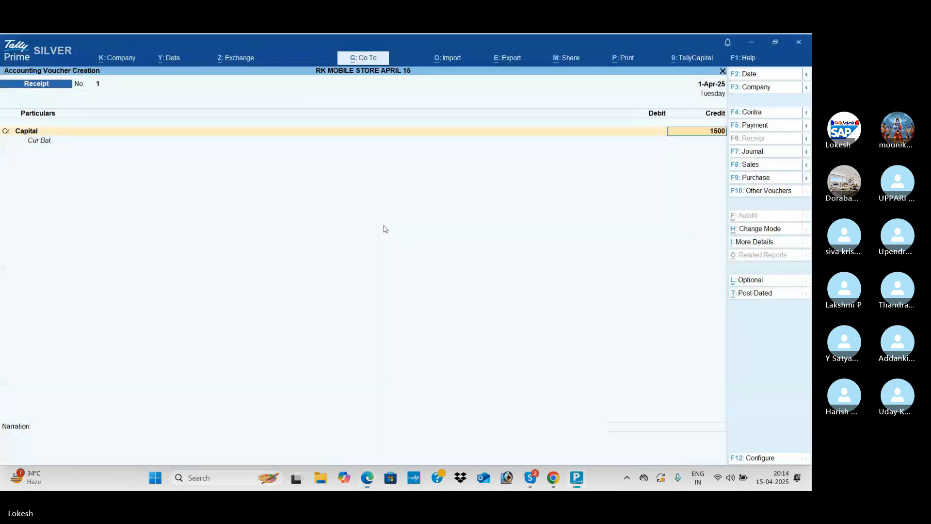
- Debit Cash with the full 15,00,000 and save the receipt voucher without a narration
{"action": "key", "text": "Return"}
{"action": "key", "text": "Down"}
{"action": "key", "text": "Down"}
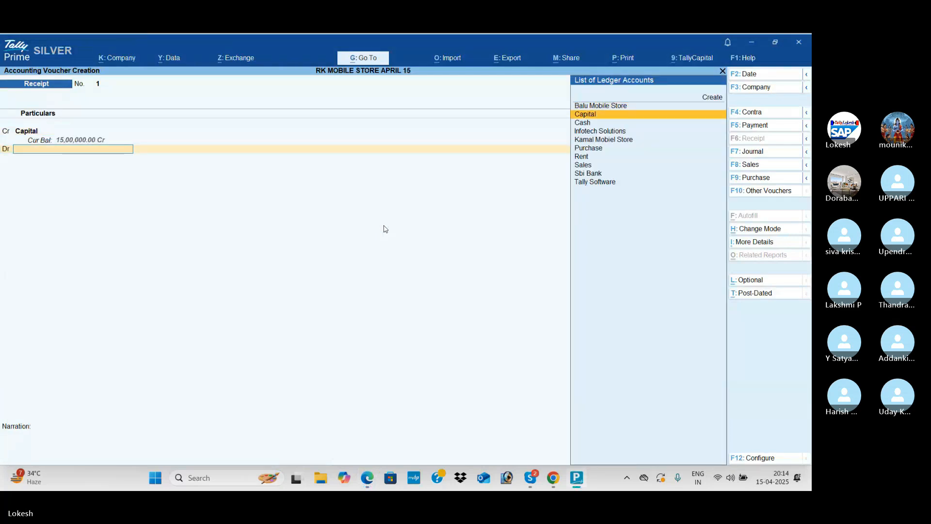
{"action": "key", "text": "Return"}
{"action": "key", "text": "Return"}
{"action": "key", "text": "Return"}
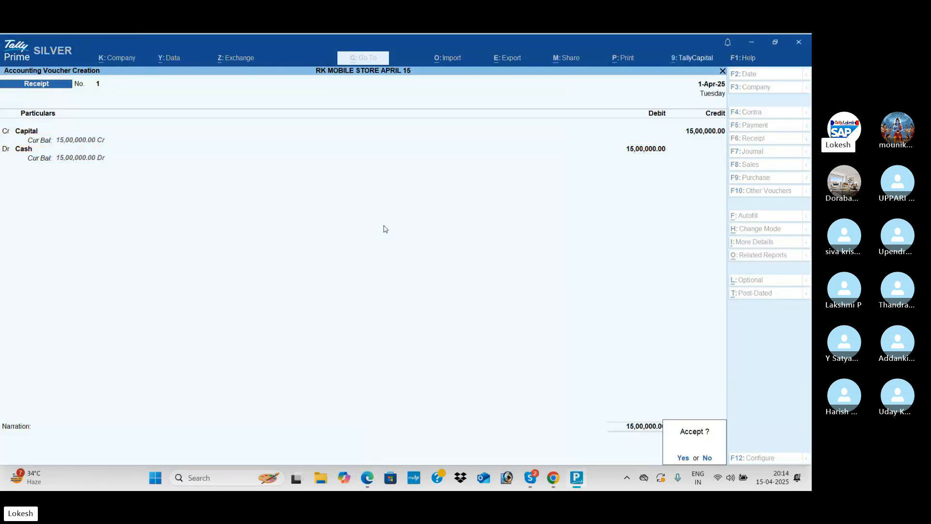
{"action": "key", "text": "Return"}
- Check the second transaction in the PDF and start a contra voucher crediting Cash
{"action": "key", "text": "alt+Tab"}
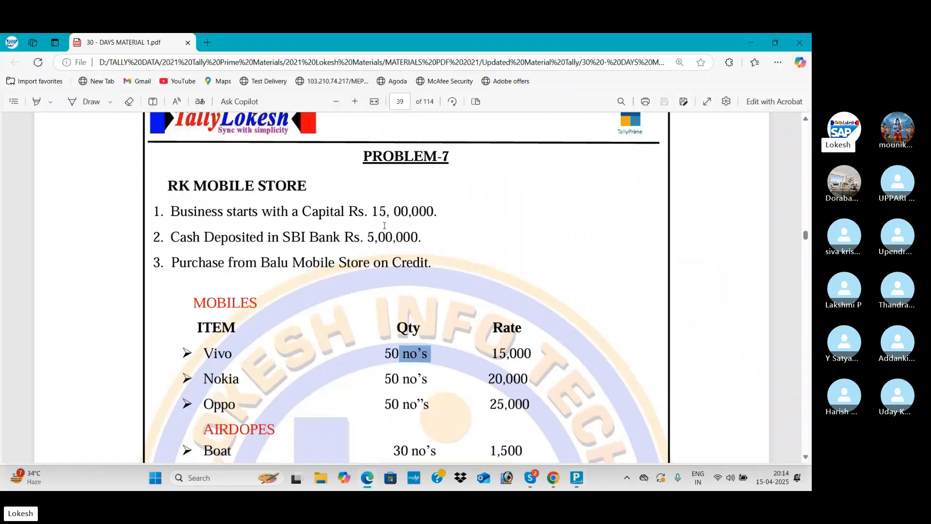
{"action": "key", "text": "alt+Tab"}
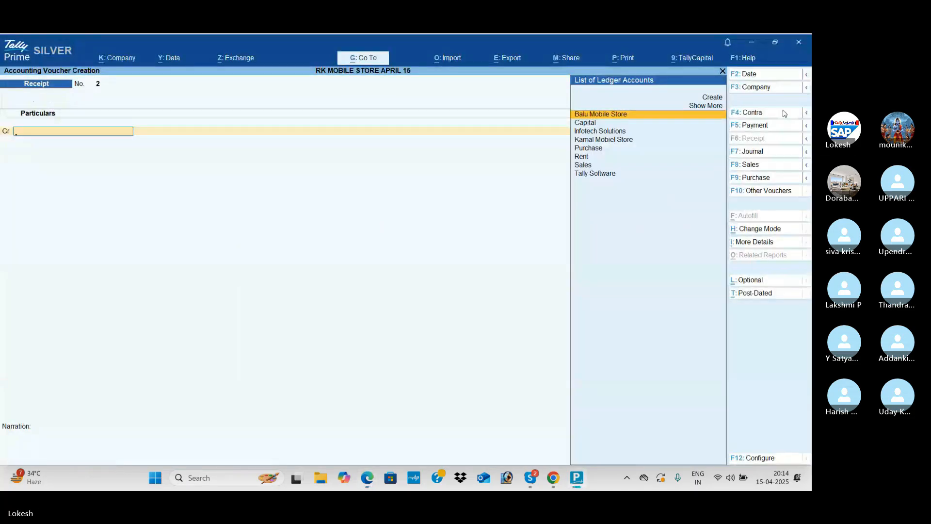
{"action": "key", "text": "Up"}
{"action": "key", "text": "Return"}
- Look up the SBI deposit amount in the PDF, credit Cash 5,00,000, debit Sbi Bank, and save the contra voucher
{"action": "key", "text": "alt+Tab"}
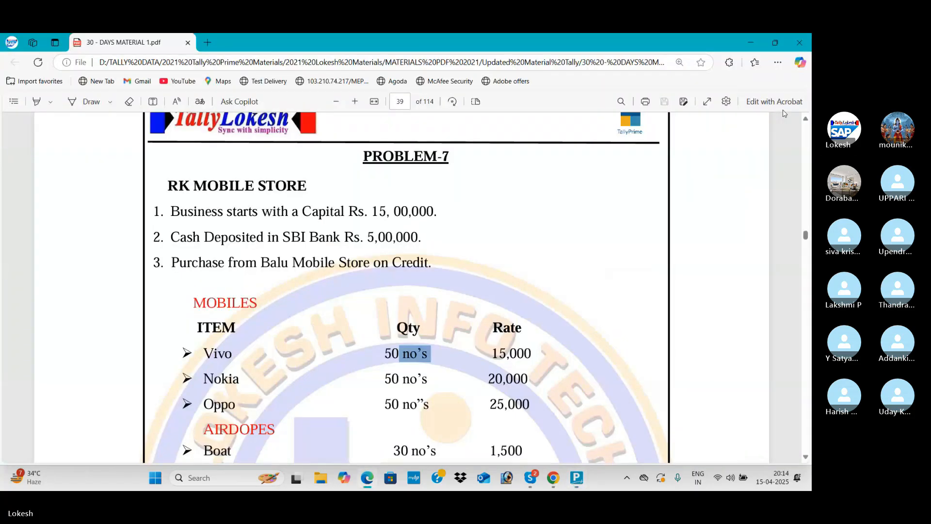
{"action": "scroll", "coordinate": [656, 196], "scroll_direction": "down", "scroll_amount": 2}
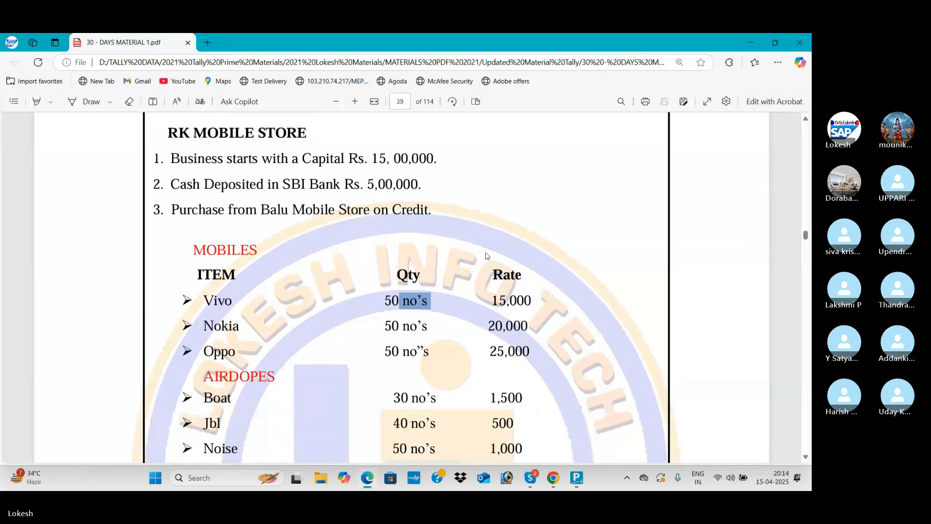
{"action": "key", "text": "alt+Tab"}
{"action": "type", "text": "5,00,000"}
{"action": "key", "text": "Return"}
{"action": "key", "text": "Return"}
{"action": "key", "text": "Down"}
{"action": "key", "text": "Return"}
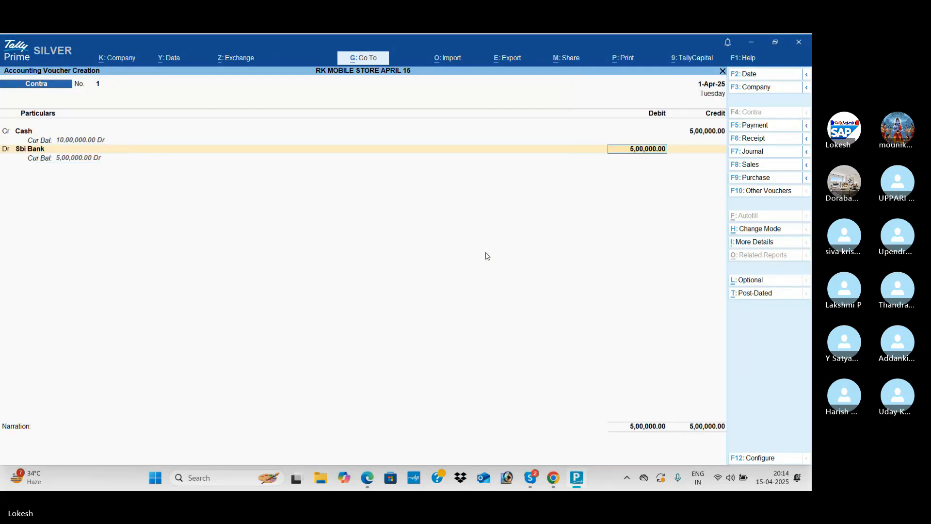
{"action": "key", "text": "ctrl"}
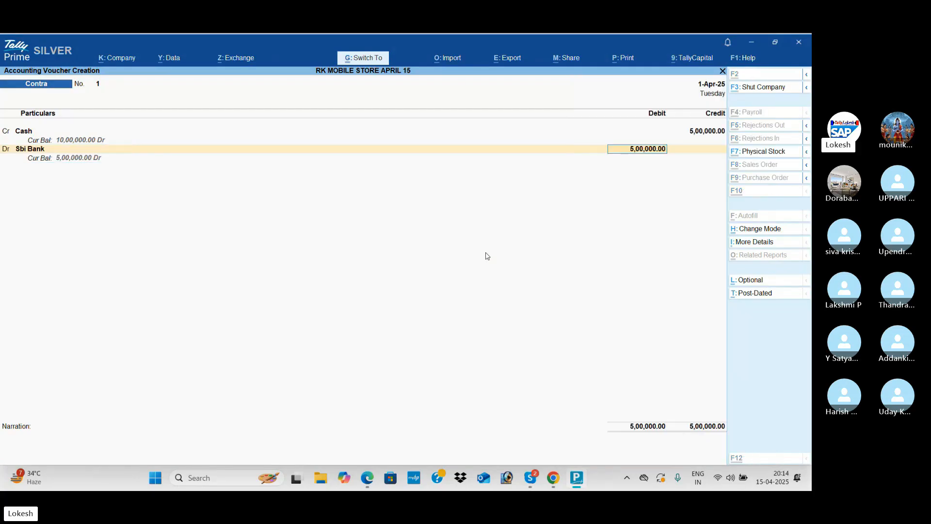
{"action": "key", "text": "ctrl+a"}
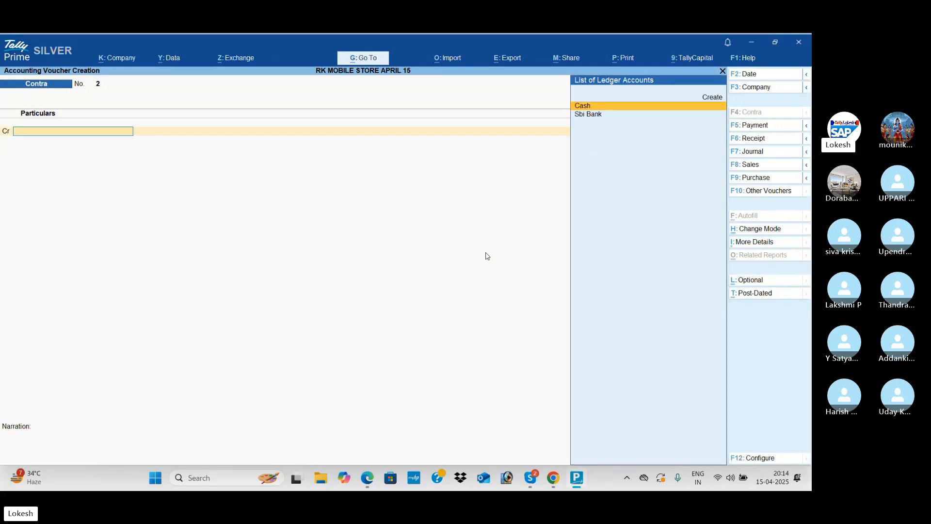
- Start a purchase voucher without supplier invoice details and check the third transaction in the PDF
{"action": "left_click", "coordinate": [778, 183]}
{"action": "key", "text": "Return"}
{"action": "key", "text": "Return"}
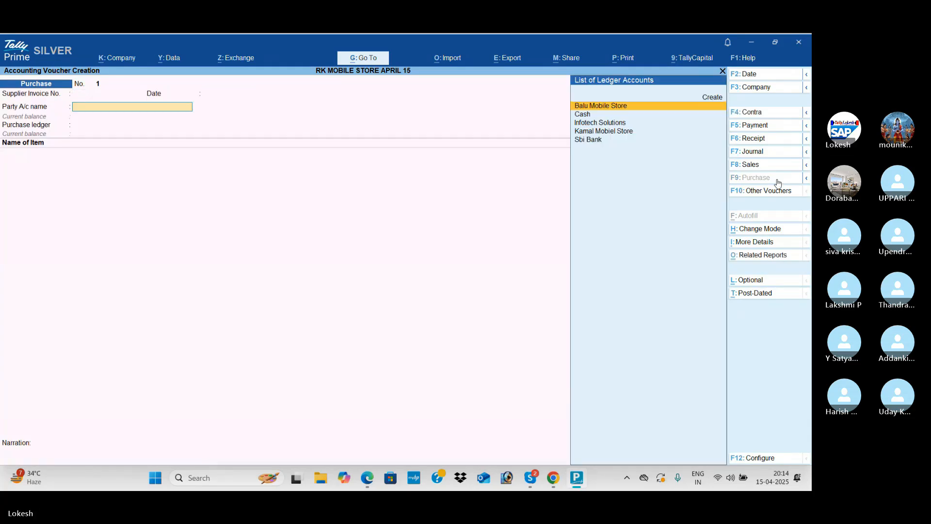
{"action": "key", "text": "alt+Tab"}
{"action": "key", "text": "alt+Tab"}
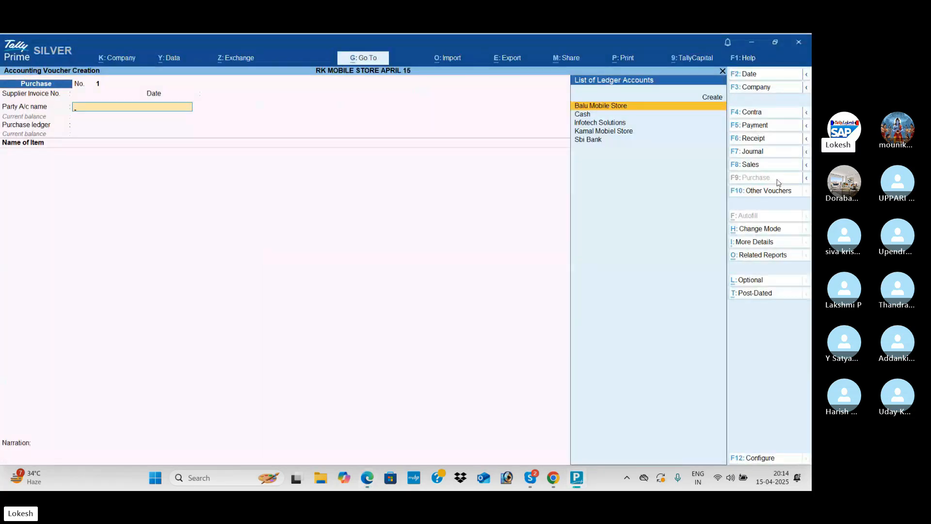
- Set Balu Mobile Store as the party, accept its party details, and select the Purchase ledger
{"action": "key", "text": "Return"}
{"action": "key", "text": "Return"}
{"action": "key", "text": "Return"}
{"action": "key", "text": "Return"}
{"action": "key", "text": "Return"}
{"action": "key", "text": "Return"}
{"action": "key", "text": "Return"}
{"action": "key", "text": "Return"}
{"action": "key", "text": "Return"}
{"action": "key", "text": "Return"}
{"action": "key", "text": "Return"}
{"action": "key", "text": "Return"}
{"action": "key", "text": "Return"}
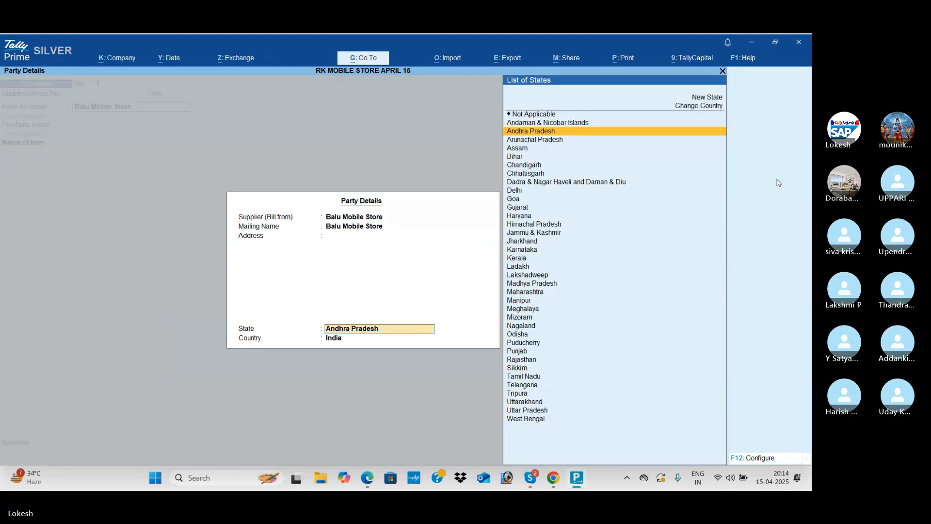
{"action": "key", "text": "Return"}
- Look up the Vivo line in the PDF and add Vivo to the purchase with 50 nos at a rate of 15,000
{"action": "key", "text": "alt+Tab"}
{"action": "scroll", "coordinate": [471, 275], "scroll_direction": "down", "scroll_amount": 1}
{"action": "scroll", "coordinate": [470, 276], "scroll_direction": "down", "scroll_amount": 2}
{"action": "key", "text": "alt+Tab"}
{"action": "type", "text": "V"}
{"action": "key", "text": "Return"}
{"action": "key", "text": "Return"}
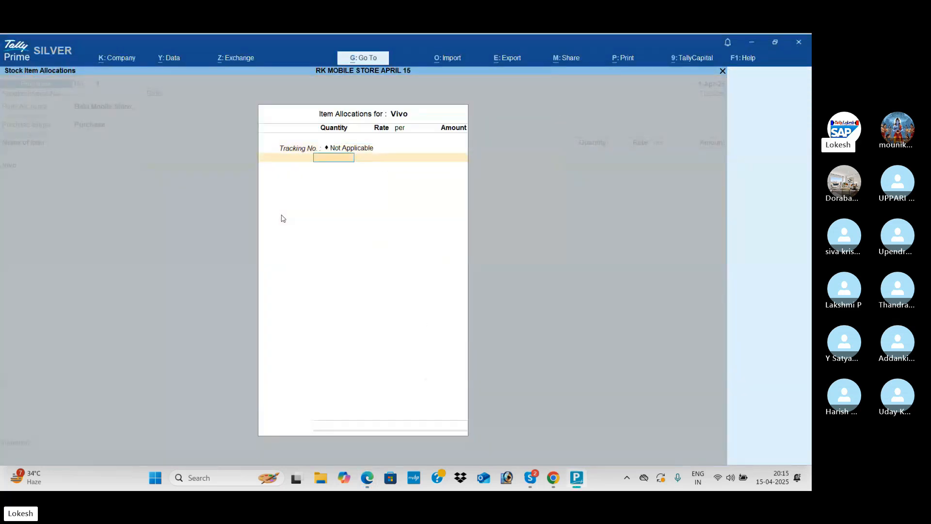
{"action": "key", "text": "alt+Tab"}
{"action": "key", "text": "alt+Tab"}
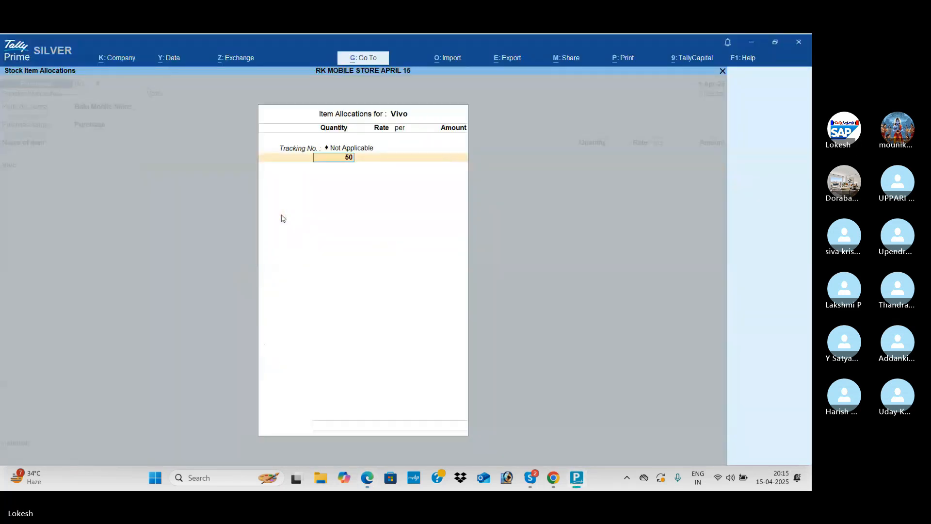
{"action": "type", "text": "50"}
{"action": "key", "text": "Return"}
{"action": "type", "text": "150"}
{"action": "key", "text": "Return"}
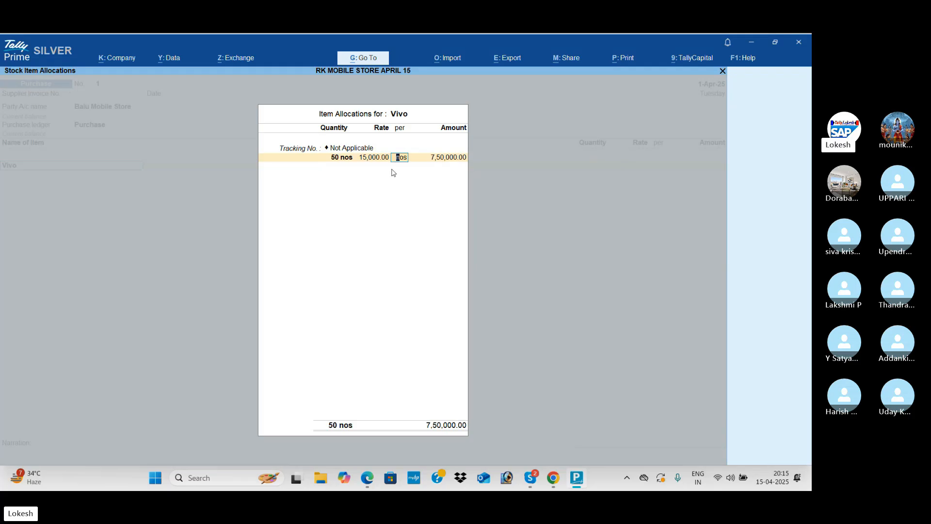
{"action": "key", "text": "Return"}
{"action": "key", "text": "Return"}
{"action": "key", "text": "Return"}
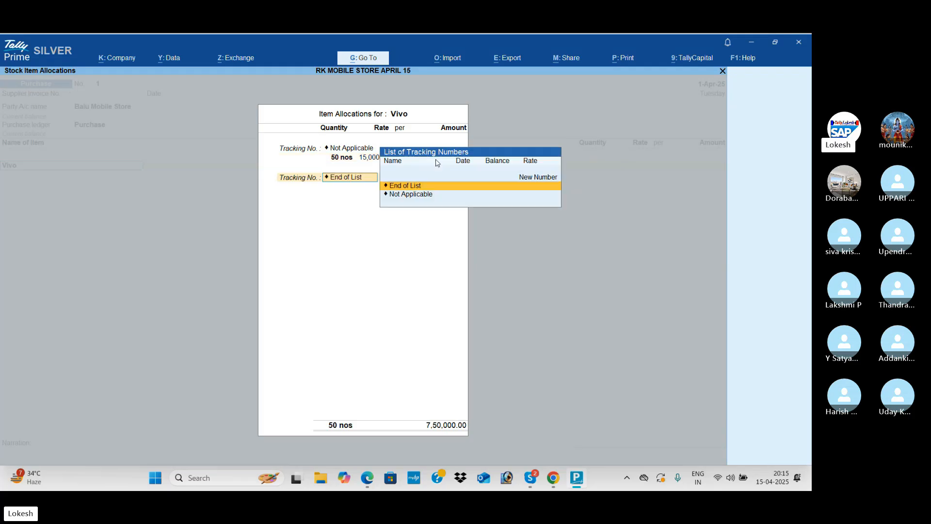
- Check the next mobile in the PDF and add Nokia to the purchase with 50 nos at a rate of 20,000
{"action": "key", "text": "alt+Tab"}
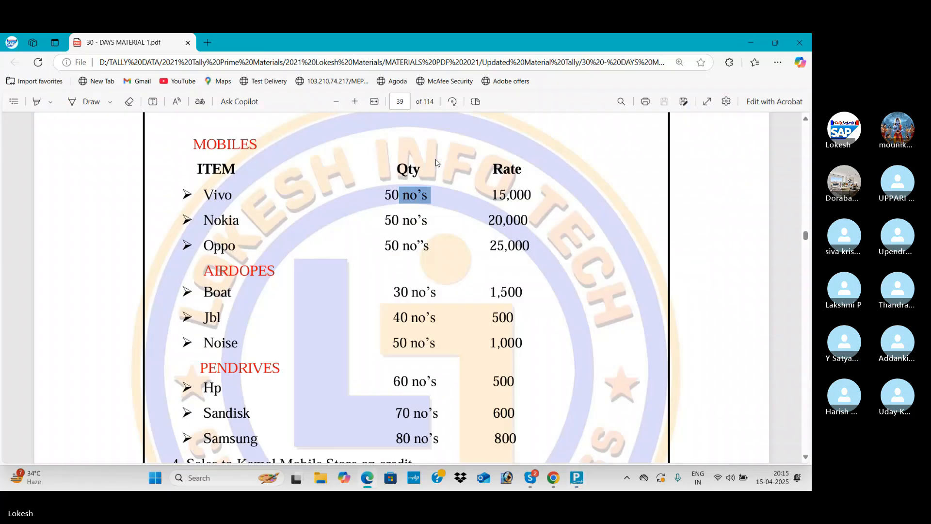
{"action": "key", "text": "alt+Tab"}
{"action": "type", "text": "No"}
{"action": "key", "text": "Down"}
{"action": "key", "text": "Down"}
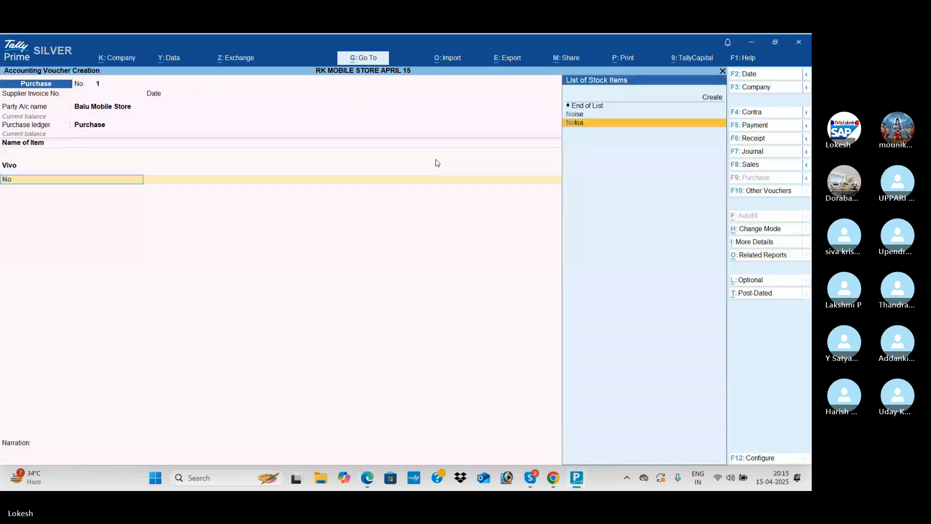
{"action": "key", "text": "Return"}
{"action": "key", "text": "Return"}
{"action": "type", "text": "50"}
{"action": "key", "text": "Return"}
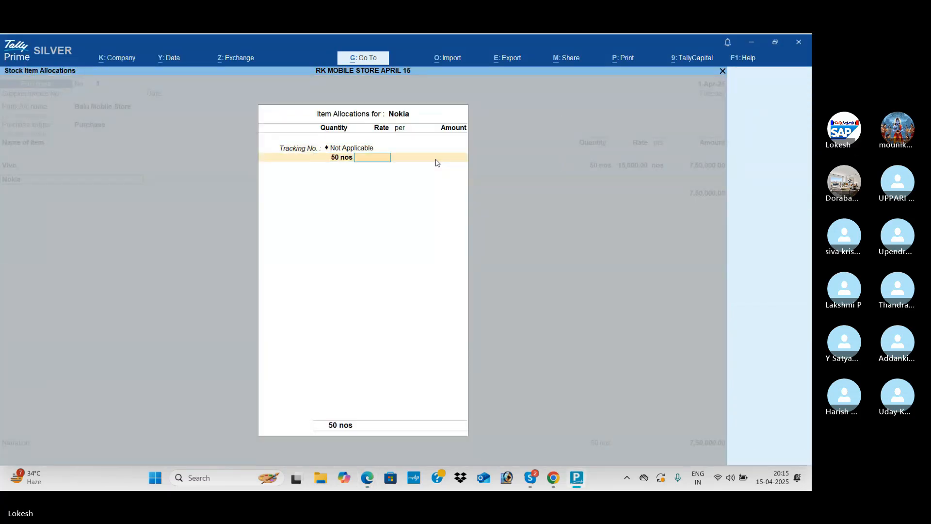
{"action": "key", "text": "alt+Tab"}
{"action": "key", "text": "alt+Tab"}
{"action": "type", "text": "20,000"}
{"action": "key", "text": "Return"}
{"action": "key", "text": "Return"}
{"action": "key", "text": "Return"}
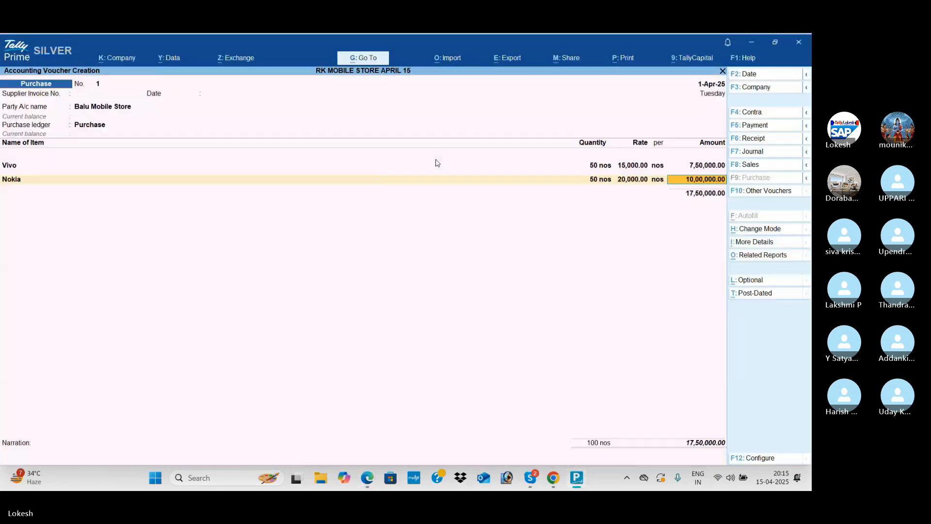
- Add Oppo to the purchase with 20 nos at a rate of 25,000, consulting the PDF for the rate
{"action": "key", "text": "alt+Tab"}
{"action": "key", "text": "alt+Tab"}
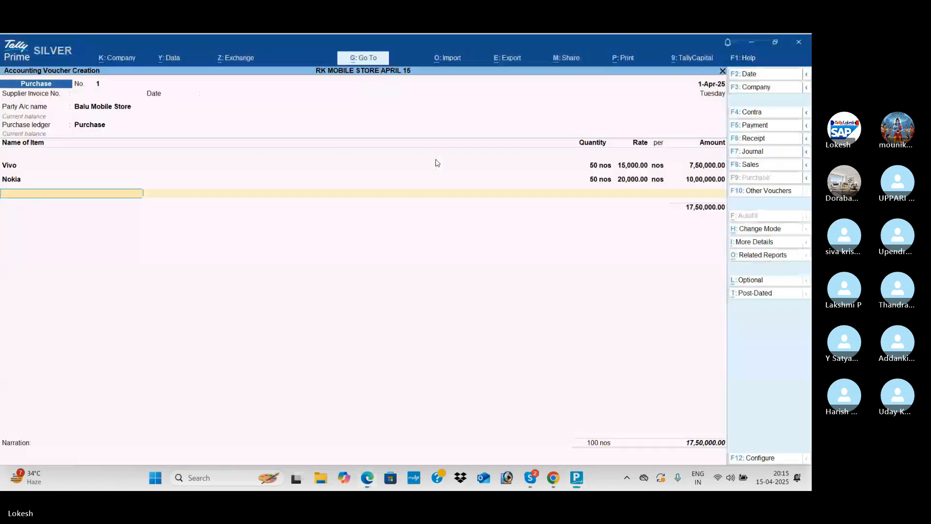
{"action": "type", "text": "oppo"}
{"action": "key", "text": "Return"}
{"action": "key", "text": "Return"}
{"action": "type", "text": "2"}
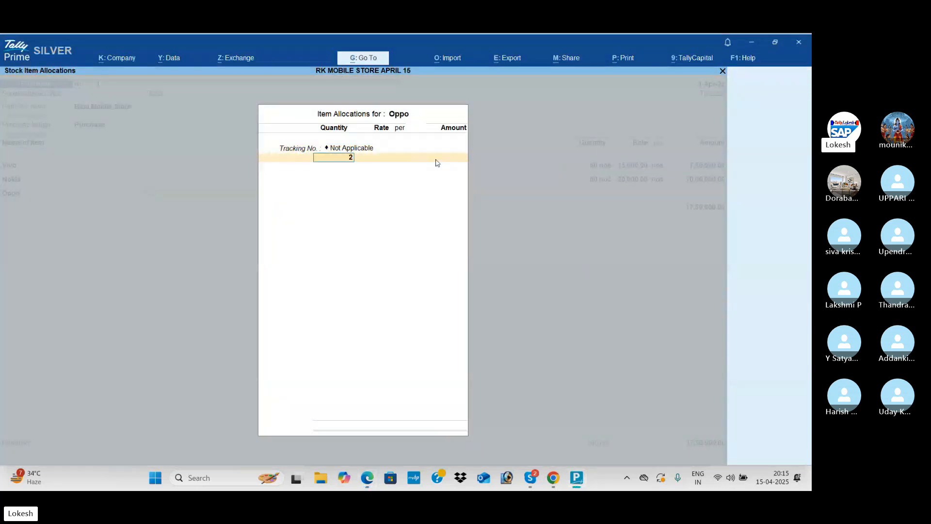
{"action": "type", "text": "0"}
{"action": "key", "text": "Return"}
{"action": "key", "text": "alt+Tab"}
{"action": "key", "text": "alt+Tab"}
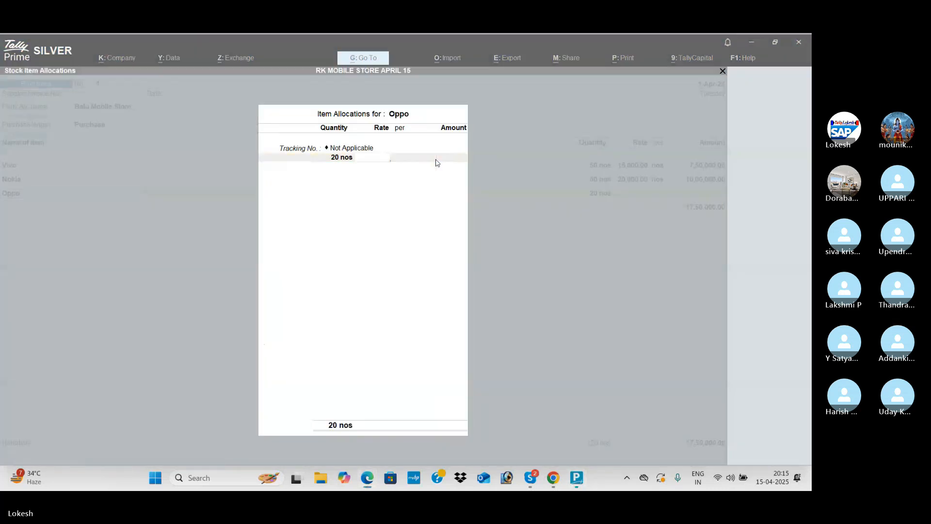
{"action": "type", "text": "25000"}
{"action": "key", "text": "Return"}
{"action": "key", "text": "Return"}
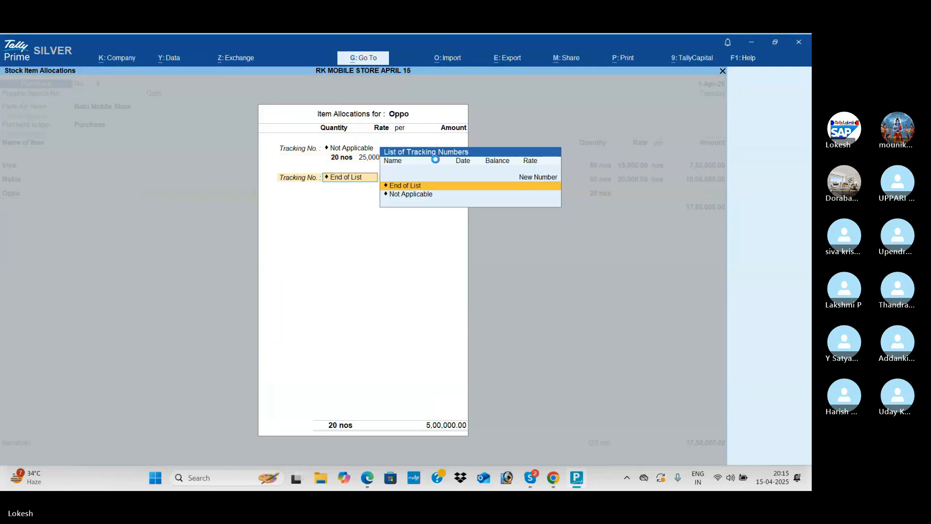
{"action": "key", "text": "Return"}
- Look up the first airdopes item in the PDF and add Boat with 30 nos at a rate of 1,500
{"action": "key", "text": "alt+Tab"}
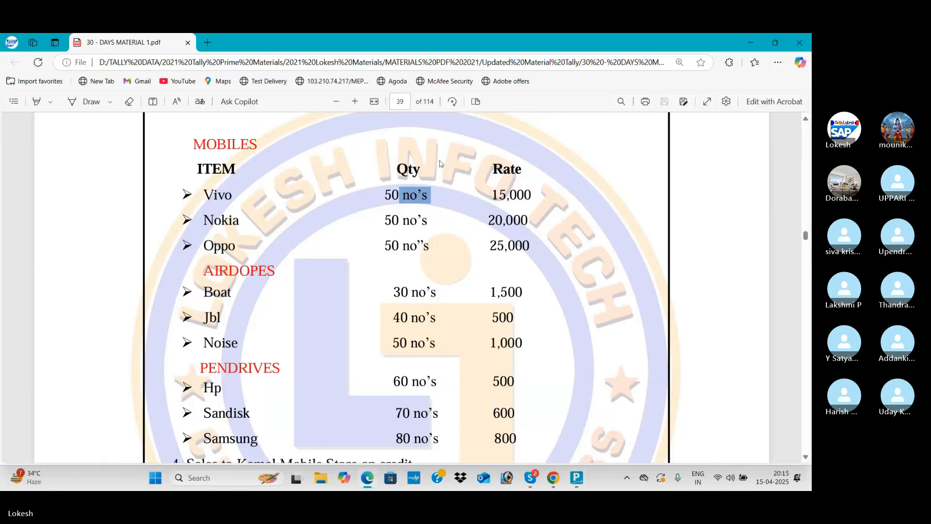
{"action": "scroll", "coordinate": [326, 267], "scroll_direction": "down", "scroll_amount": 3}
{"action": "key", "text": "alt+Tab"}
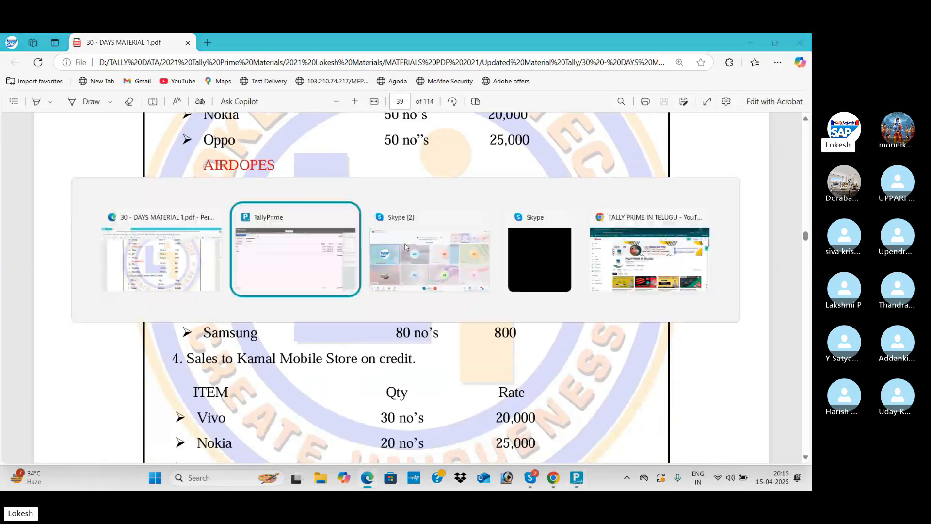
{"action": "type", "text": "Bo"}
{"action": "key", "text": "Return"}
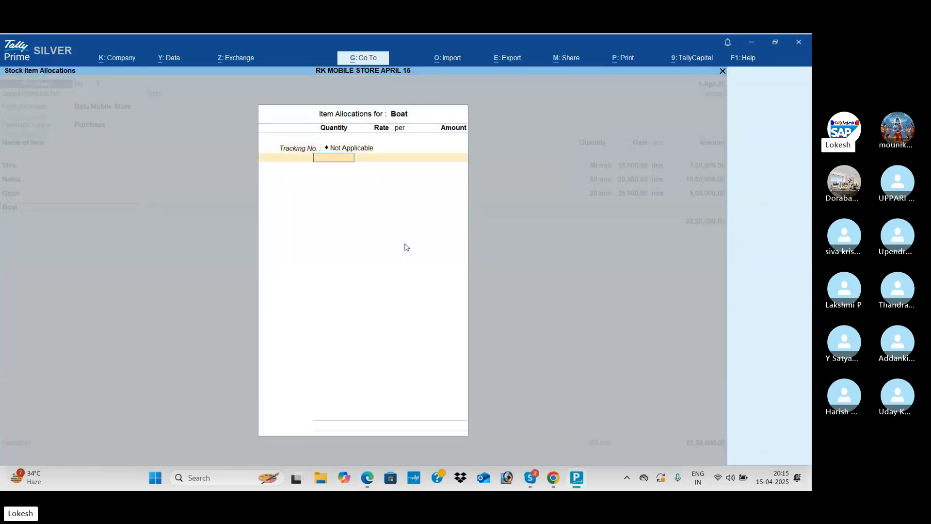
{"action": "key", "text": "alt+Tab"}
{"action": "key", "text": "alt+Tab"}
{"action": "type", "text": "30"}
{"action": "key", "text": "Return"}
{"action": "type", "text": "1,500"}
{"action": "key", "text": "Return"}
{"action": "key", "text": "Return"}
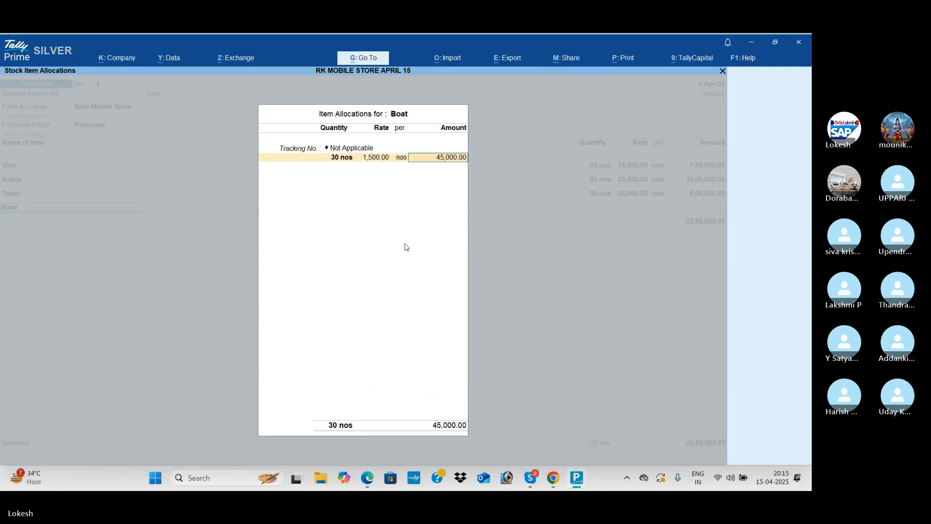
{"action": "key", "text": "Return"}
{"action": "key", "text": "Return"}
- Check the second airdopes item in the PDF and add Jbl with 40 nos at a rate of 500
{"action": "key", "text": "alt+Tab"}
{"action": "key", "text": "alt+Tab"}
{"action": "type", "text": "jbl"}
{"action": "key", "text": "Return"}
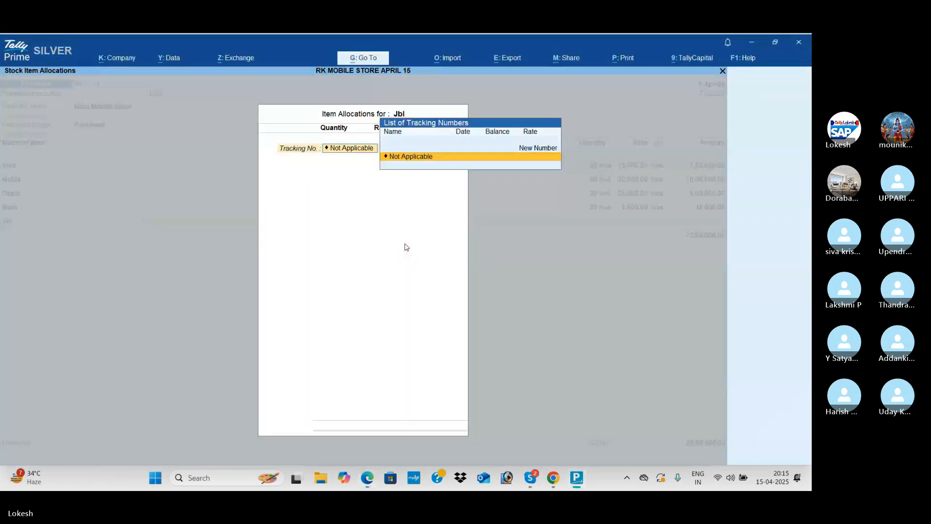
{"action": "key", "text": "Return"}
{"action": "key", "text": "alt+Tab"}
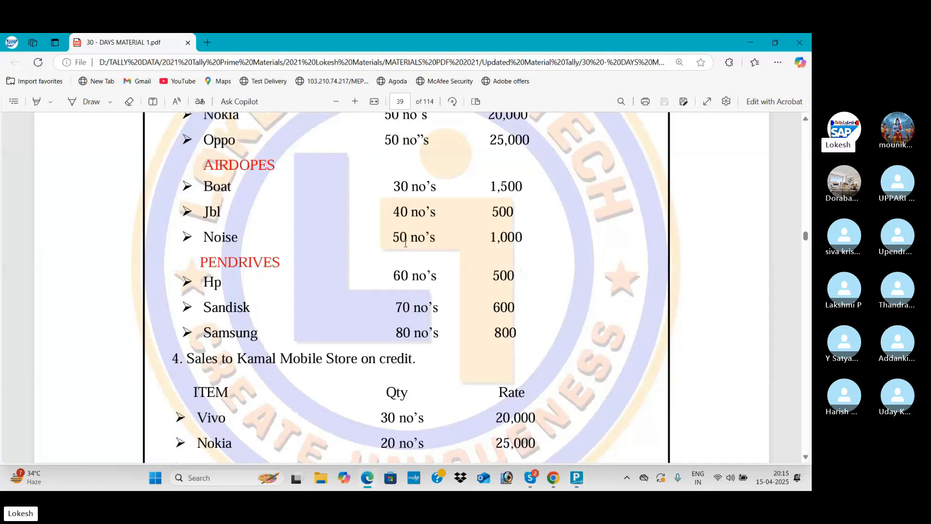
{"action": "key", "text": "alt+Tab"}
{"action": "type", "text": "40"}
{"action": "key", "text": "Return"}
{"action": "type", "text": "5"}
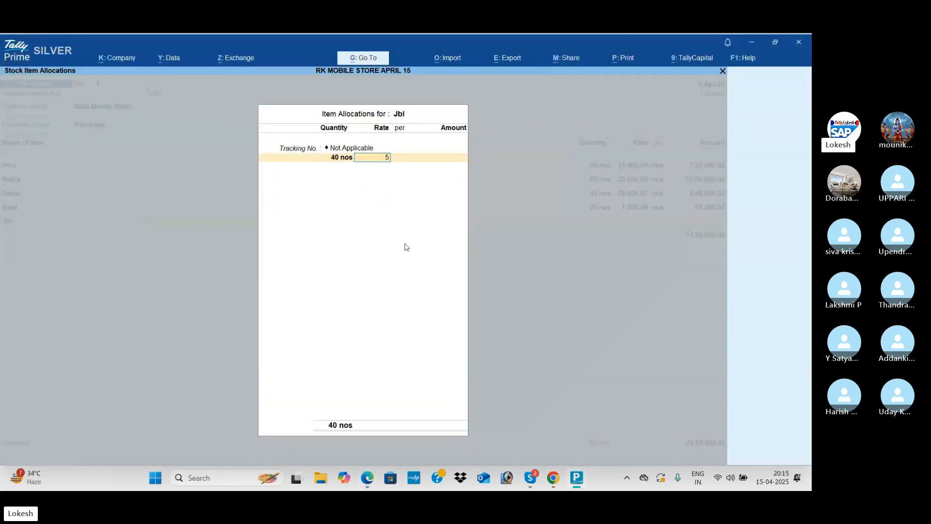
{"action": "key", "text": "alt+Tab"}
{"action": "key", "text": "alt+Tab"}
{"action": "type", "text": "00"}
{"action": "key", "text": "Return"}
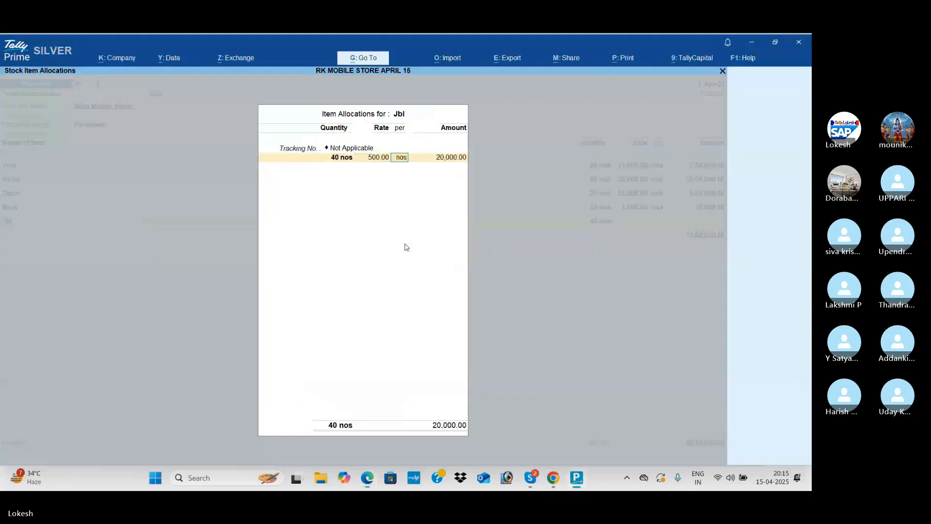
{"action": "key", "text": "Return"}
{"action": "key", "text": "Return"}
{"action": "key", "text": "Return"}
- Check the third airdopes item in the PDF and add Noise with 50 nos at a rate of 1,000
{"action": "key", "text": "alt+Tab"}
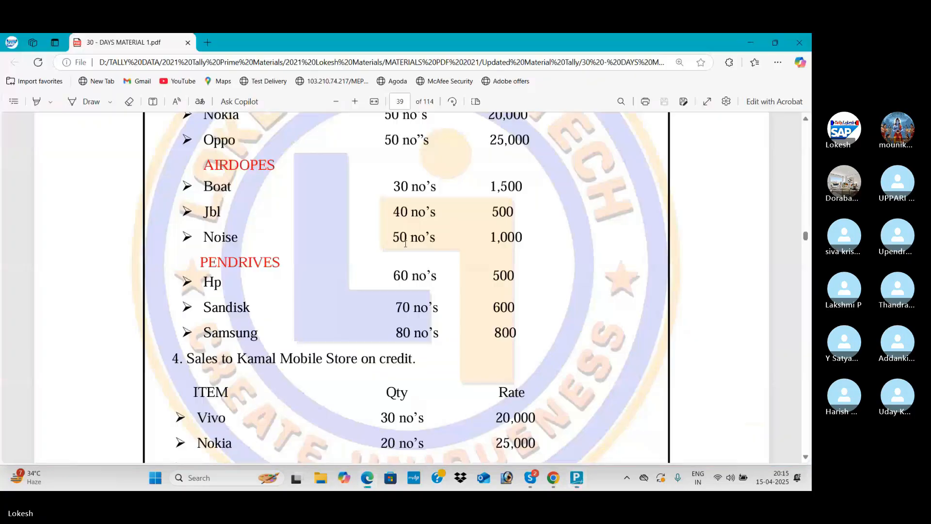
{"action": "key", "text": "alt+Tab"}
{"action": "type", "text": "No"}
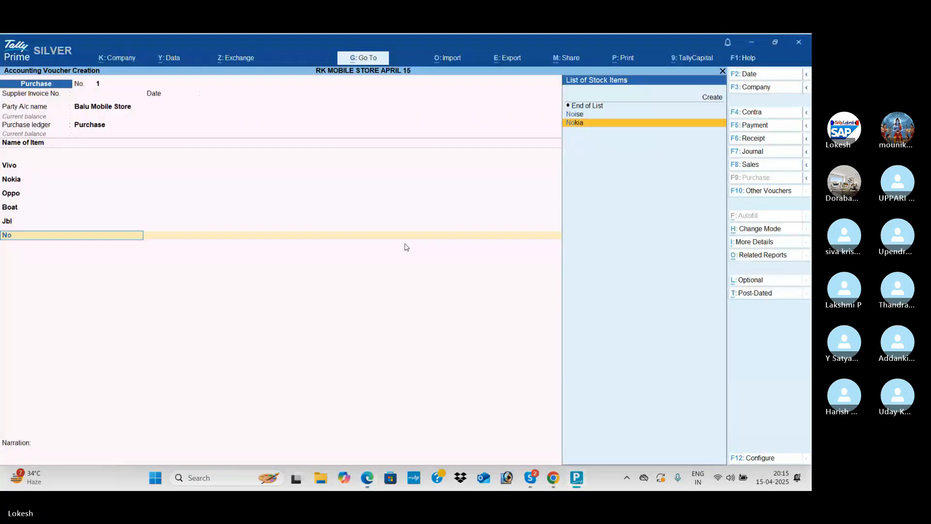
{"action": "key", "text": "Up"}
{"action": "key", "text": "Return"}
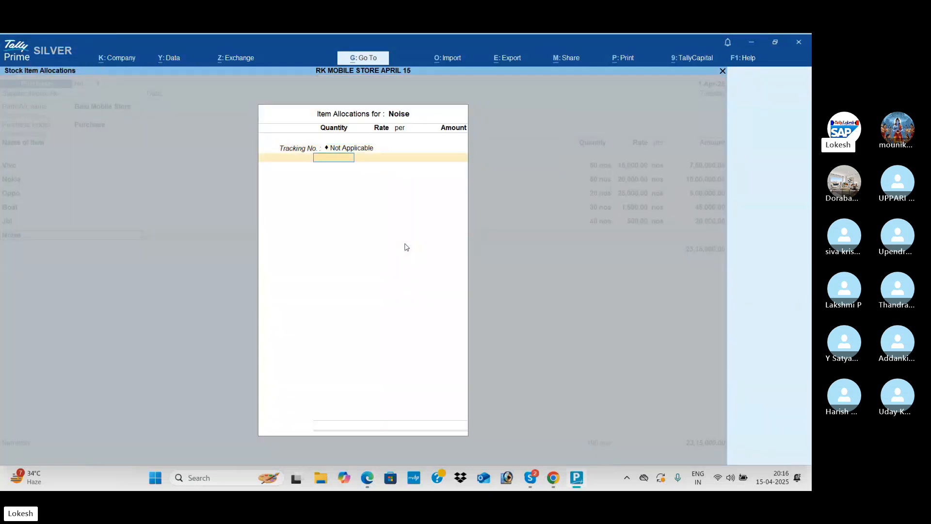
{"action": "key", "text": "alt+Tab"}
{"action": "key", "text": "alt+Tab"}
{"action": "type", "text": "50"}
{"action": "key", "text": "Return"}
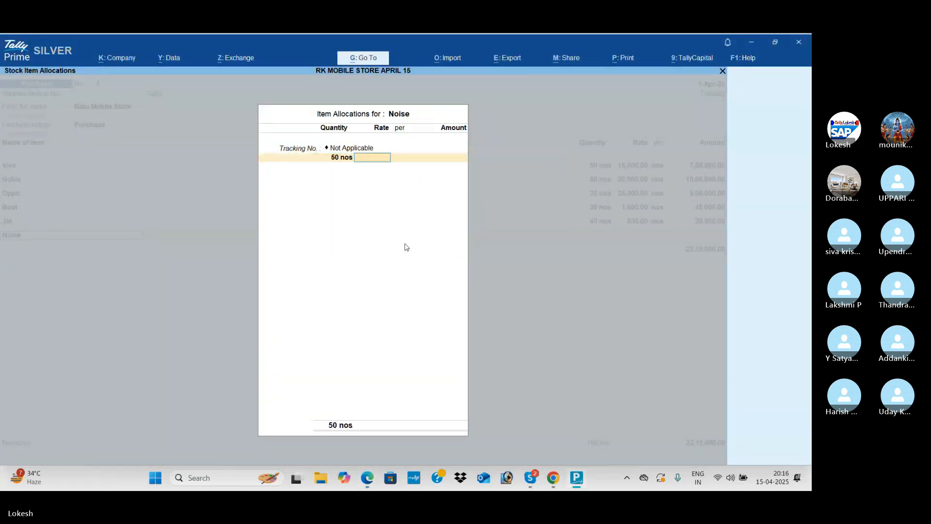
{"action": "key", "text": "alt+Tab"}
{"action": "key", "text": "alt+Tab"}
{"action": "type", "text": "1,"}
{"action": "type", "text": "000"}
{"action": "key", "text": "Return"}
{"action": "key", "text": "Return"}
{"action": "key", "text": "Return"}
{"action": "key", "text": "Return"}
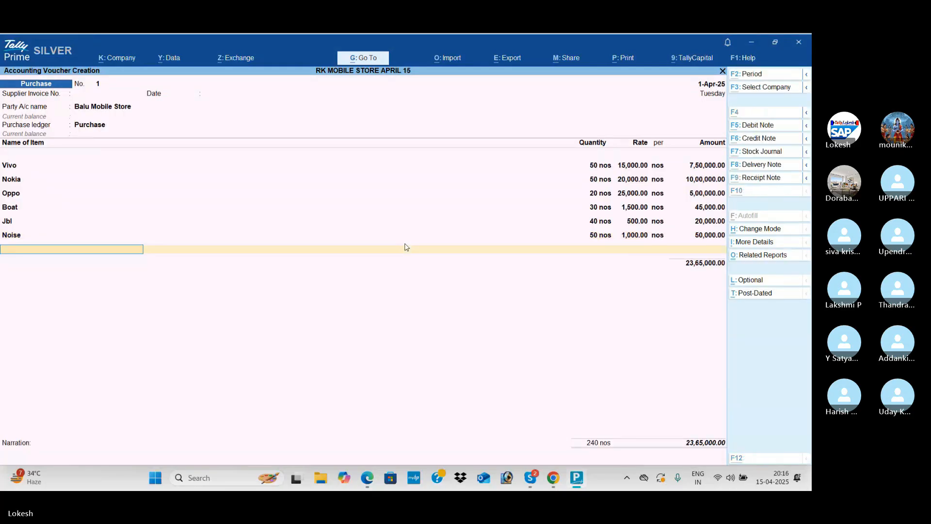
- Look up the first pendrive item in the PDF and add Hp to the purchase with 60 nos at a rate of 500
{"action": "key", "text": "alt+Tab"}
{"action": "key", "text": "alt+Tab"}
{"action": "type", "text": "hp"}
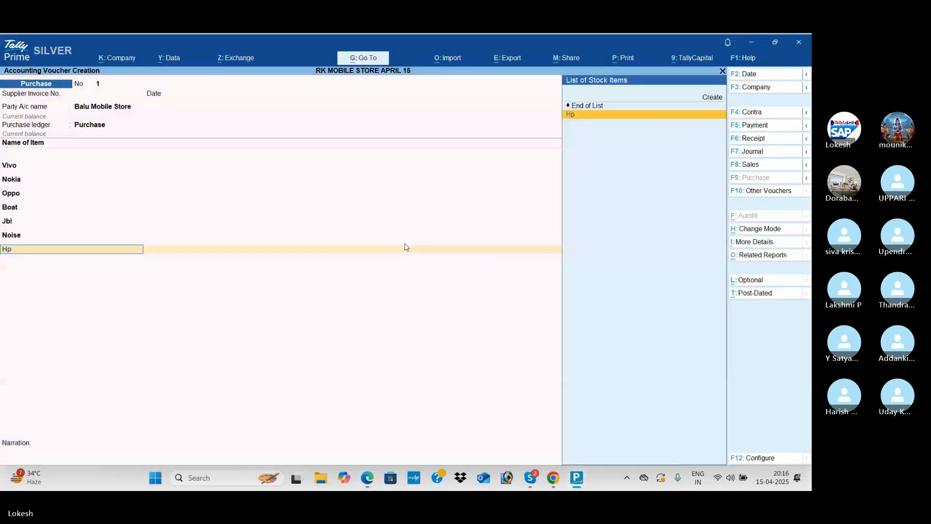
{"action": "key", "text": "Return"}
{"action": "key", "text": "Return"}
{"action": "key", "text": "alt+Tab"}
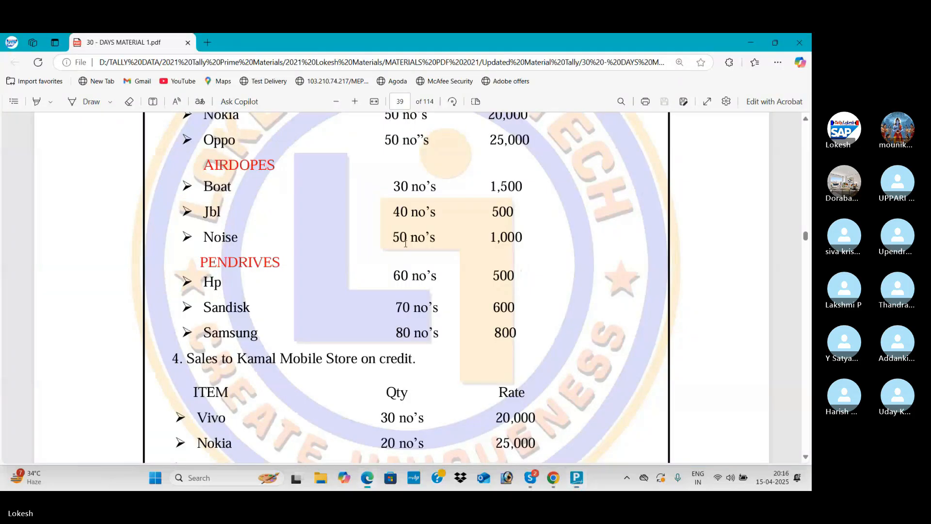
{"action": "scroll", "coordinate": [405, 241], "scroll_direction": "up", "scroll_amount": 2}
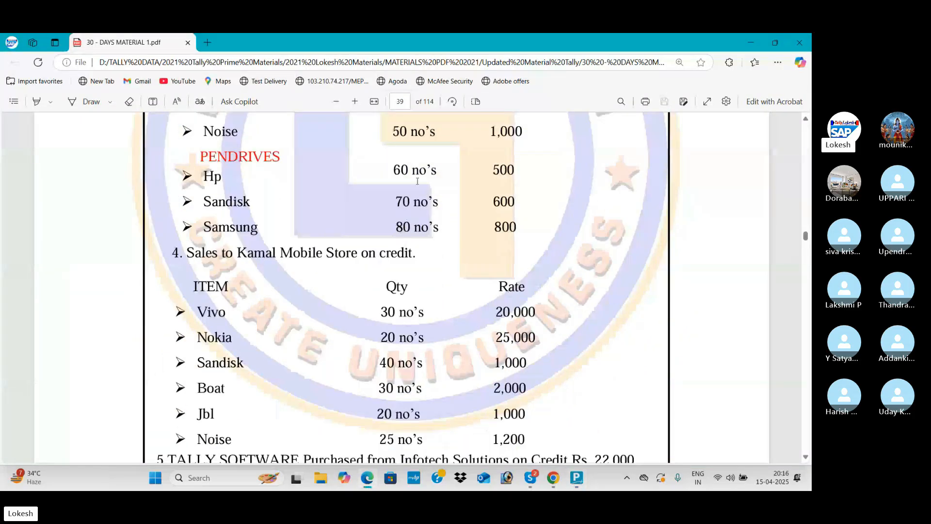
{"action": "key", "text": "alt+Tab"}
{"action": "type", "text": "60"}
{"action": "key", "text": "Return"}
{"action": "key", "text": "alt+Tab"}
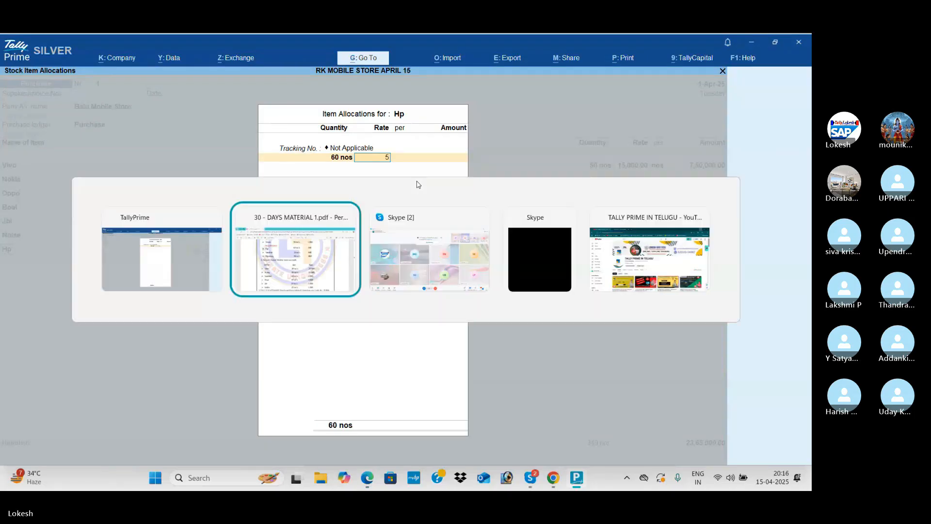
{"action": "key", "text": "alt+Tab"}
{"action": "type", "text": "500"}
{"action": "key", "text": "Return"}
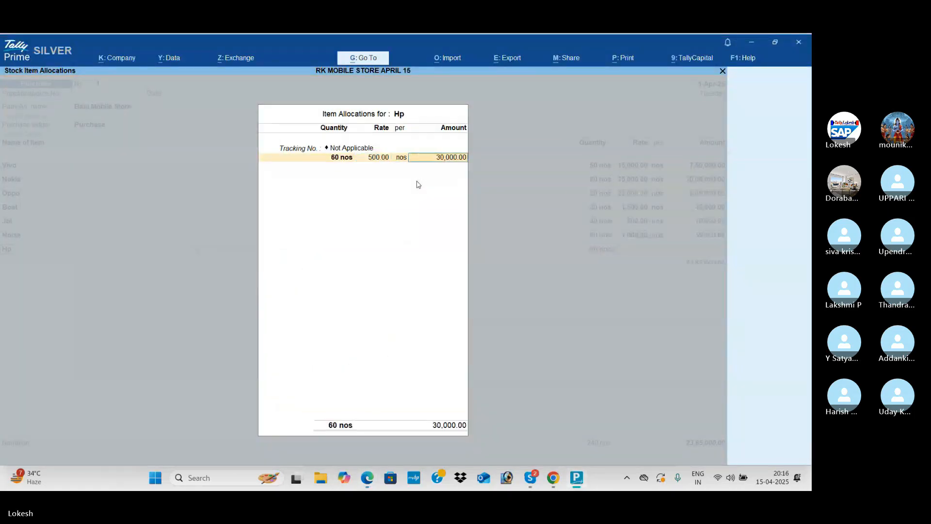
{"action": "key", "text": "Return"}
{"action": "key", "text": "Return"}
- Check the second pendrive item in the PDF and add Sandisk with 70 nos at a rate of 600
{"action": "key", "text": "alt+Tab"}
{"action": "key", "text": "alt+Tab"}
{"action": "type", "text": "Sa"}
{"action": "key", "text": "Down"}
{"action": "key", "text": "Down"}
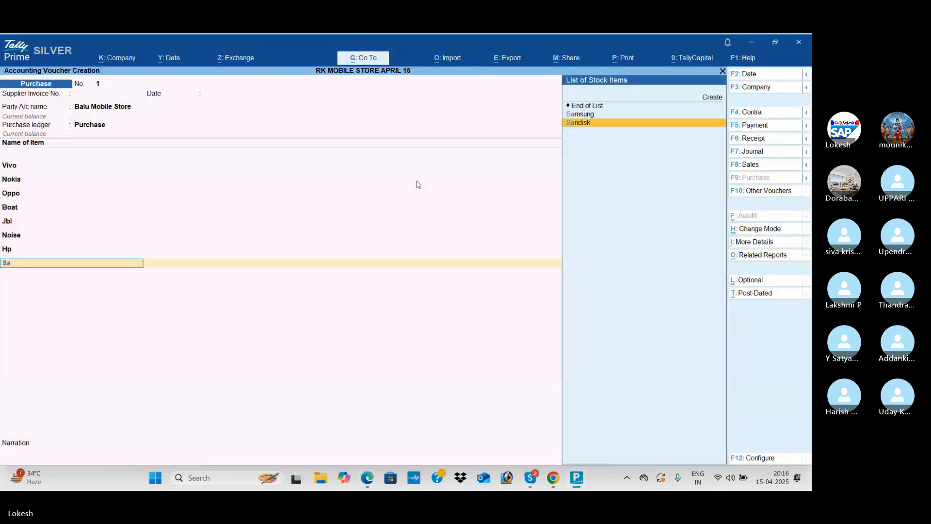
{"action": "key", "text": "Return"}
{"action": "key", "text": "Return"}
{"action": "key", "text": "alt+Tab"}
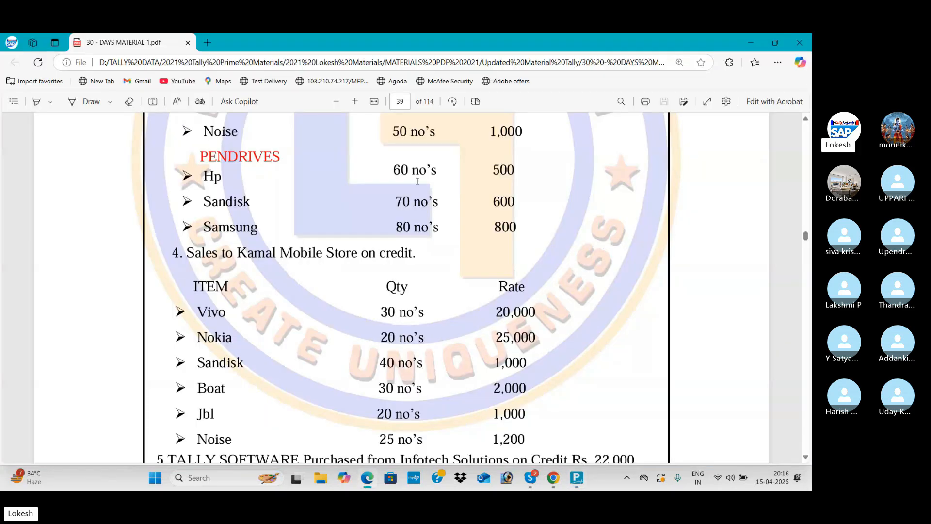
{"action": "key", "text": "alt+Tab"}
{"action": "type", "text": "7"}
{"action": "key", "text": "Return"}
{"action": "type", "text": "600"}
{"action": "key", "text": "Return"}
{"action": "key", "text": "Return"}
{"action": "key", "text": "Return"}
- Check the third pendrive item in the PDF and add Samsung with 80 nos at a rate of 800
{"action": "key", "text": "alt+Tab"}
{"action": "key", "text": "alt+Tab"}
{"action": "type", "text": "sam"}
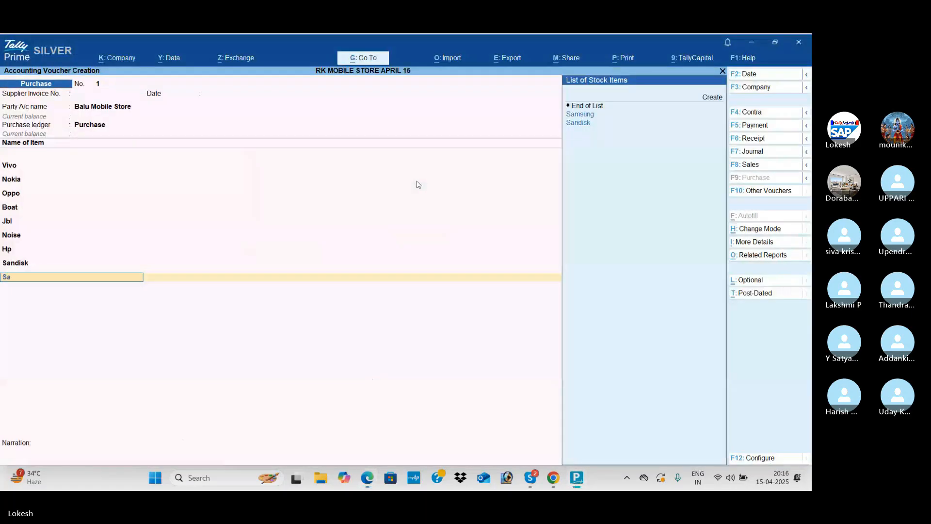
{"action": "key", "text": "Return"}
{"action": "key", "text": "Return"}
{"action": "key", "text": "alt+Tab"}
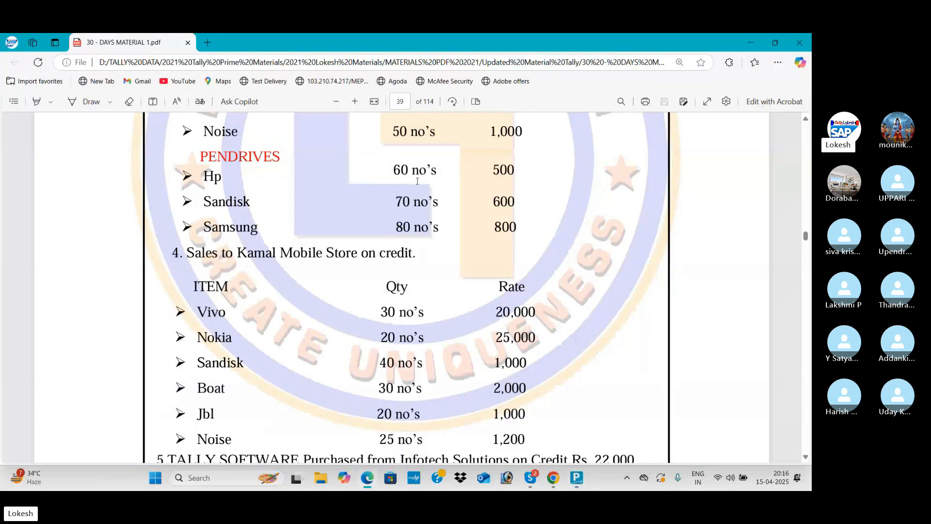
{"action": "key", "text": "alt+Tab"}
{"action": "type", "text": "80"}
{"action": "key", "text": "Return"}
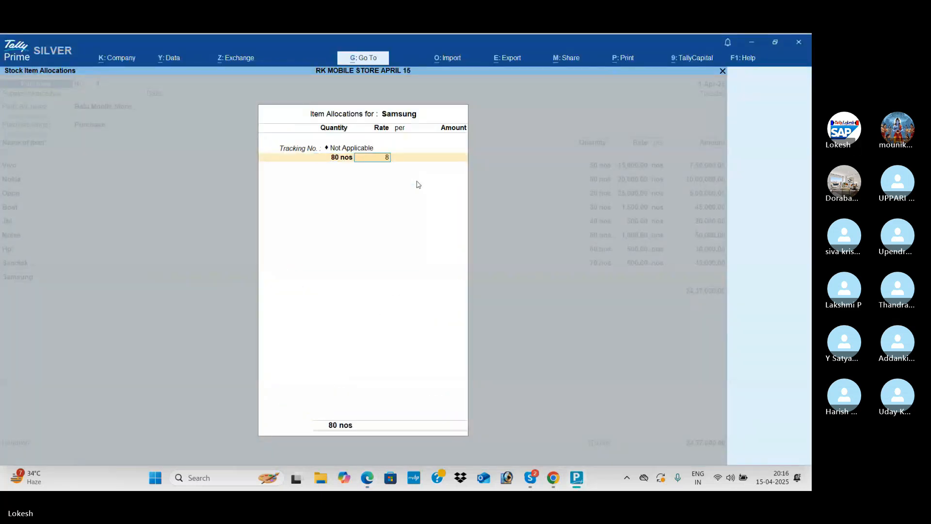
{"action": "key", "text": "Return"}
{"action": "key", "text": "Return"}
{"action": "key", "text": "Return"}
{"action": "key", "text": "Return"}
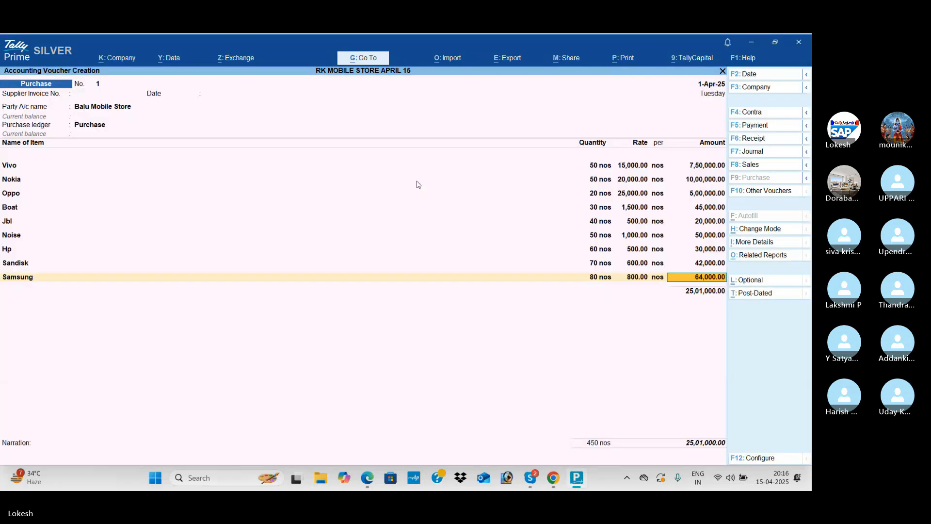
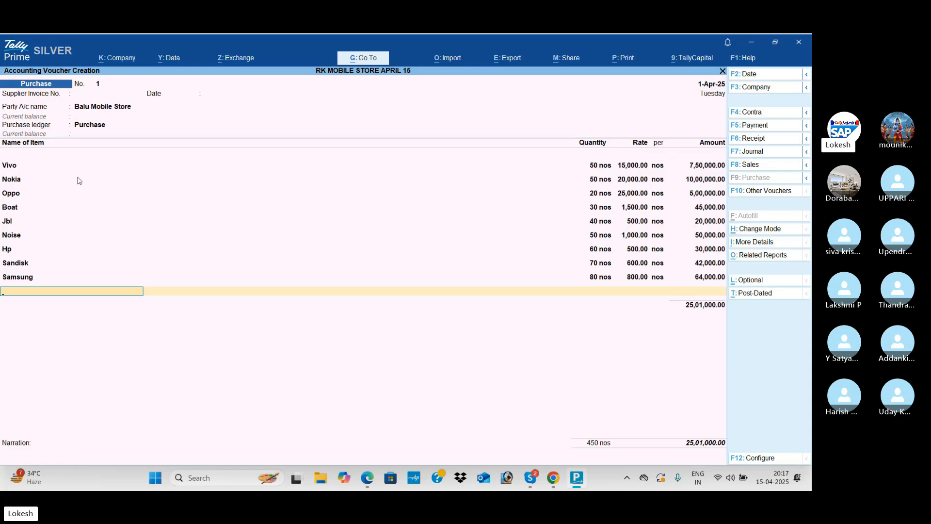
- End the item list and save the Balu Mobile Store purchase voucher
{"action": "key", "text": "Return"}
{"action": "key", "text": "Return"}
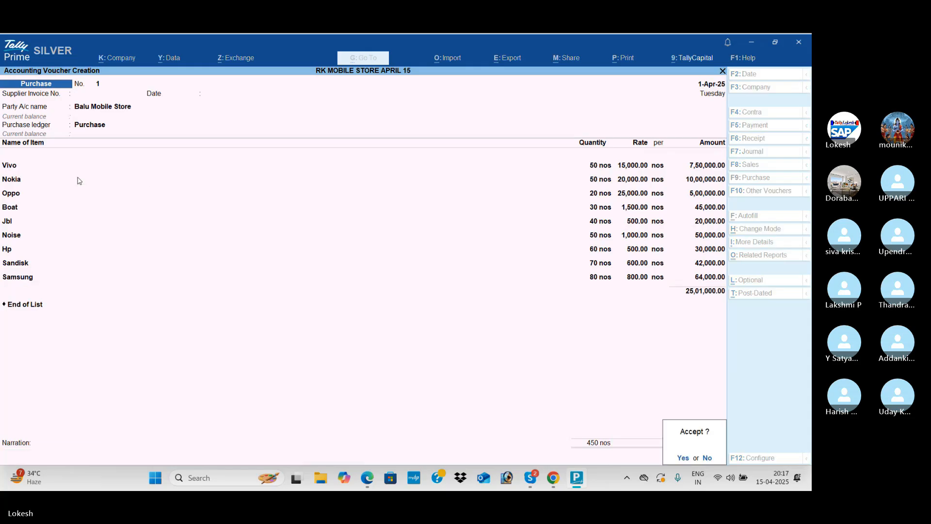
{"action": "key", "text": "Return"}
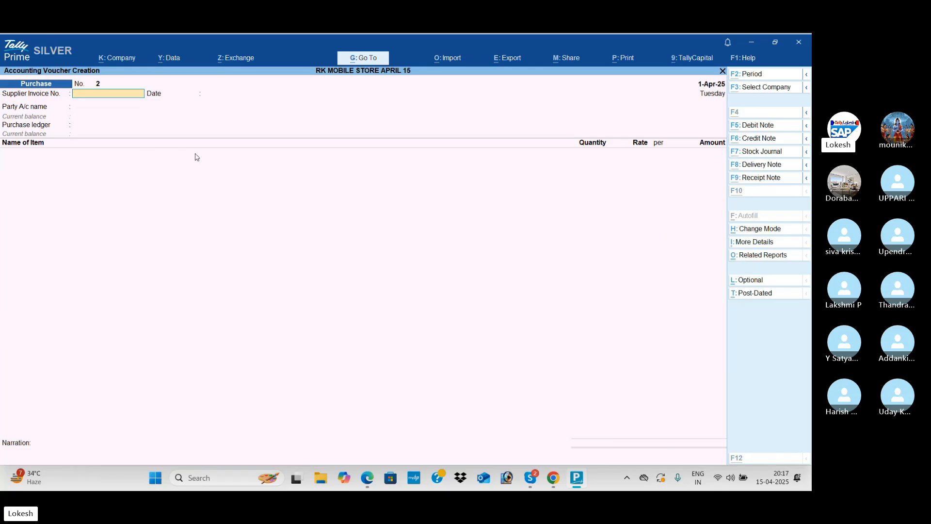
- Consult transaction 4 in the PDF and switch to a sales voucher in Tally Prime
{"action": "key", "text": "alt+Tab"}
{"action": "scroll", "coordinate": [267, 209], "scroll_direction": "down", "scroll_amount": 2}
{"action": "scroll", "coordinate": [475, 159], "scroll_direction": "up", "scroll_amount": 1}
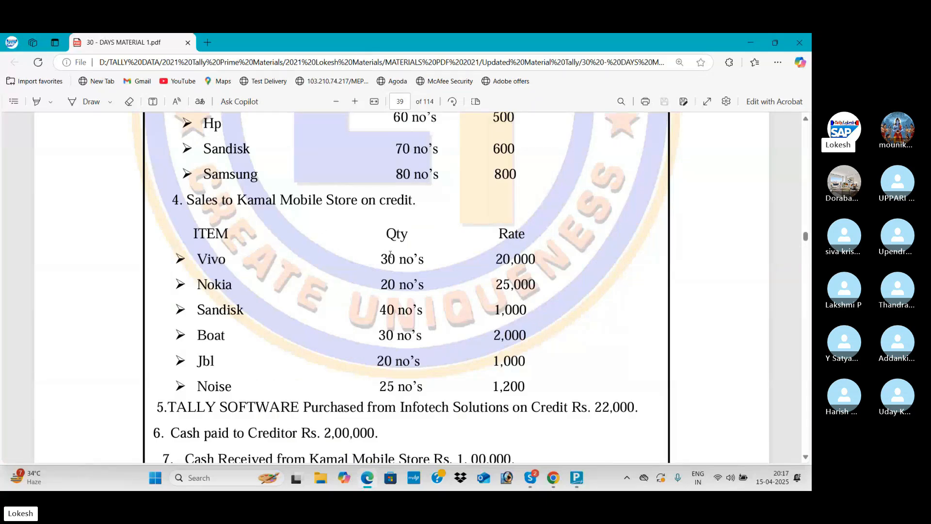
{"action": "key", "text": "alt+Tab"}
{"action": "left_click", "coordinate": [766, 167]}
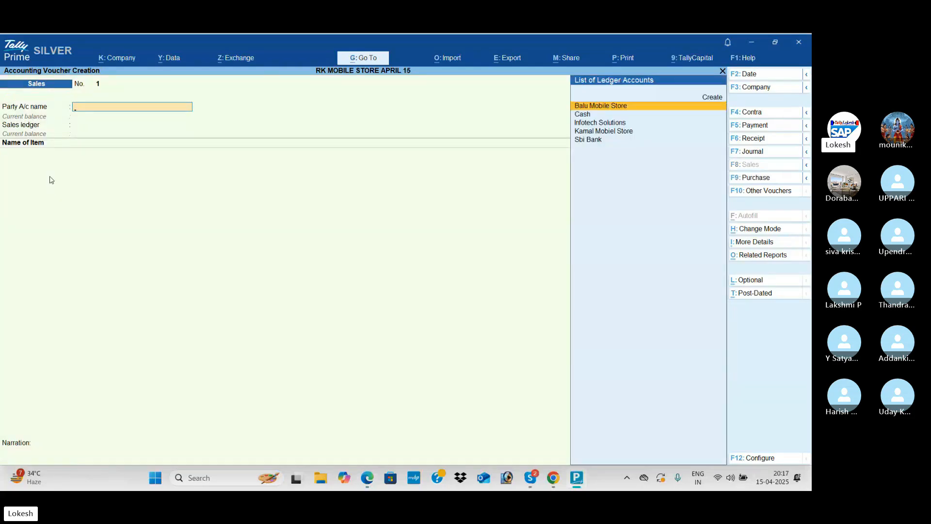
- Set Kamal Mobiel Store as the party, accept the dispatch and party details without entries, and use Sales as the sales ledger
{"action": "key", "text": "Down"}
{"action": "key", "text": "Down"}
{"action": "key", "text": "Down"}
{"action": "key", "text": "Return"}
{"action": "key", "text": "Return"}
{"action": "key", "text": "Return"}
{"action": "key", "text": "Return"}
{"action": "key", "text": "Return"}
{"action": "key", "text": "Return"}
{"action": "key", "text": "Return"}
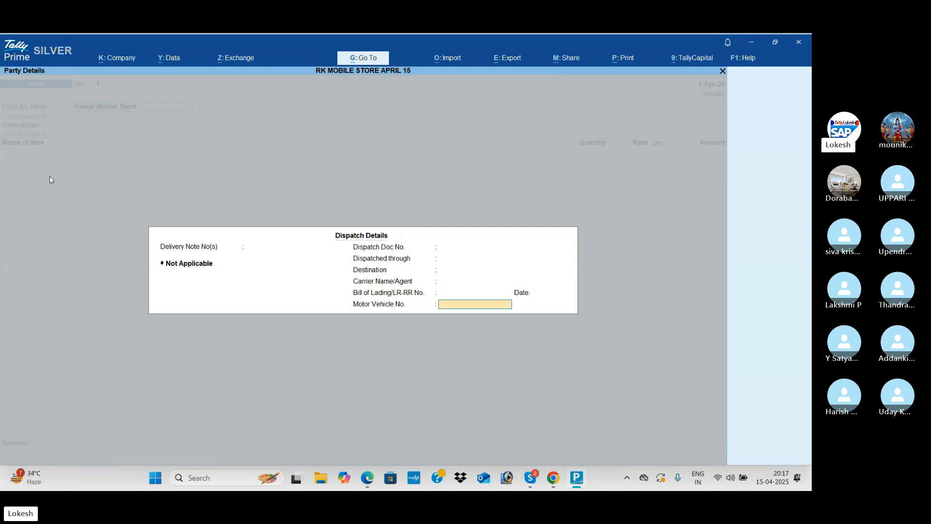
{"action": "key", "text": "Return"}
{"action": "key", "text": "Return"}
{"action": "key", "text": "Return"}
{"action": "key", "text": "Return"}
{"action": "key", "text": "Return"}
{"action": "key", "text": "Return"}
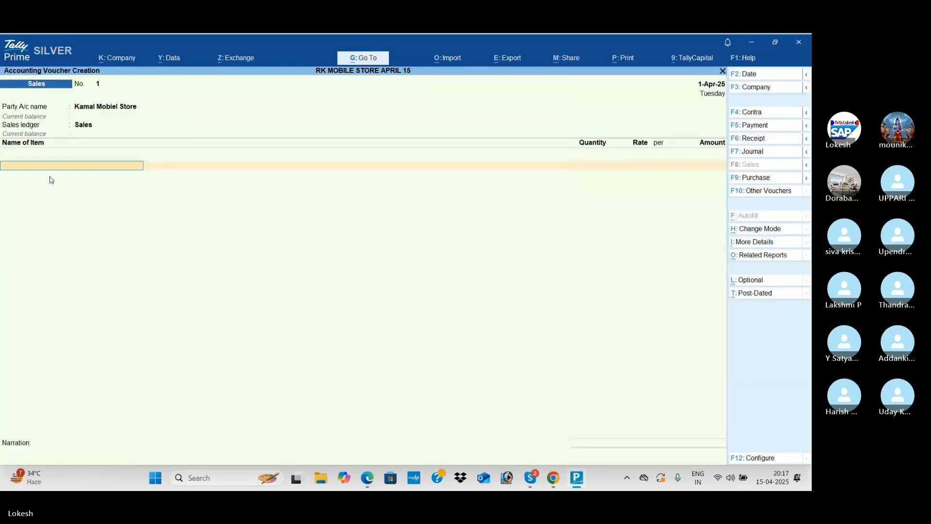
- Look up the first sales item in the PDF and add Vivo with 30 nos at a rate of 20,000
{"action": "key", "text": "alt+Tab"}
{"action": "key", "text": "alt+Tab"}
{"action": "type", "text": "V"}
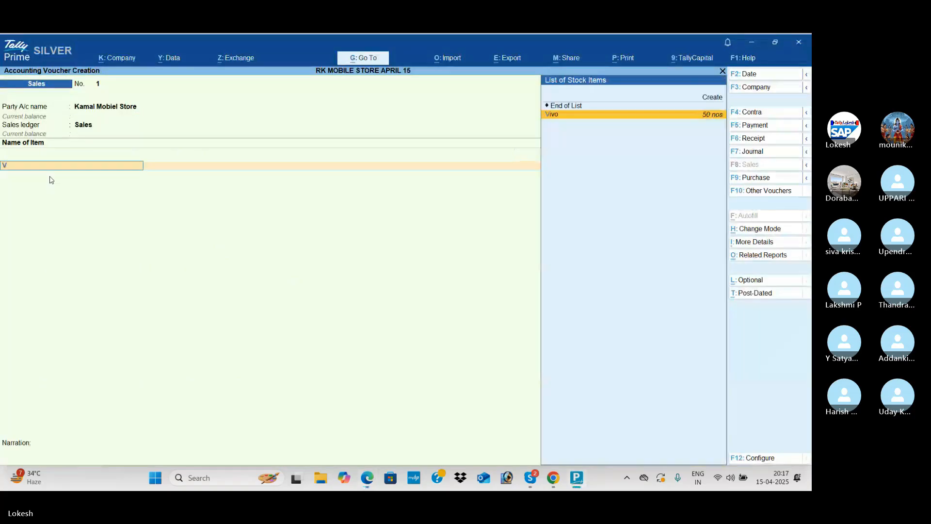
{"action": "key", "text": "Return"}
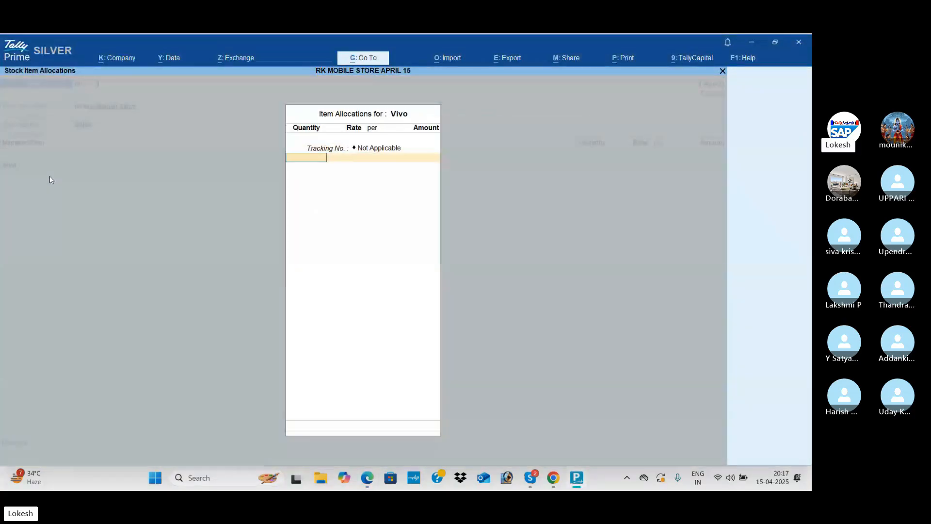
{"action": "key", "text": "alt+Tab"}
{"action": "key", "text": "alt+Tab"}
{"action": "type", "text": "30"}
{"action": "key", "text": "Return"}
{"action": "type", "text": "20000"}
{"action": "key", "text": "Return"}
{"action": "key", "text": "Return"}
{"action": "key", "text": "Return"}
{"action": "key", "text": "Return"}
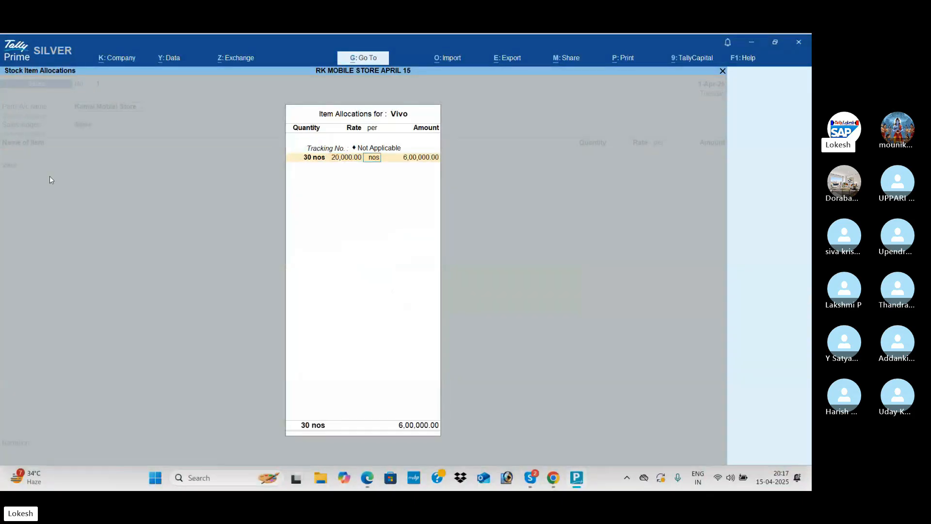
- Check the second sales item in the PDF and add Nokia with 20 nos at a rate of 25,000
{"action": "key", "text": "alt+Tab"}
{"action": "key", "text": "alt+Tab"}
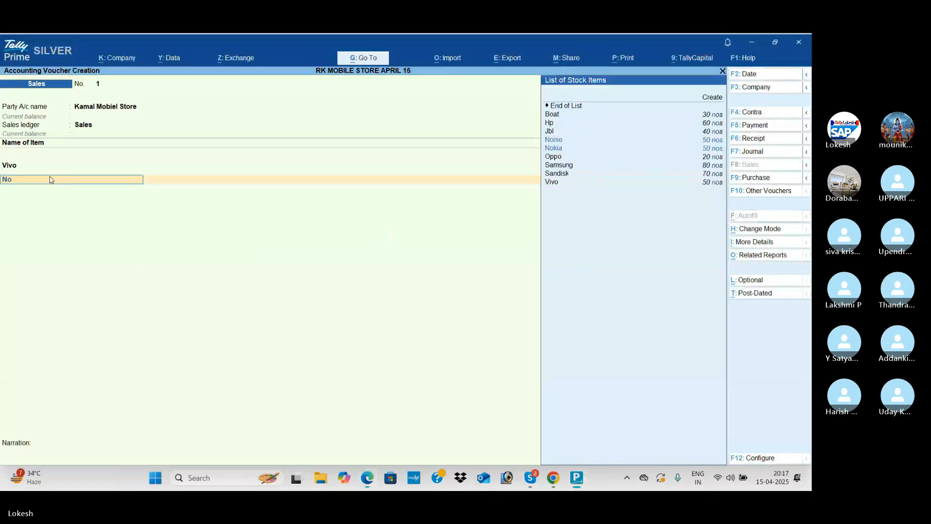
{"action": "type", "text": "ok"}
{"action": "key", "text": "Return"}
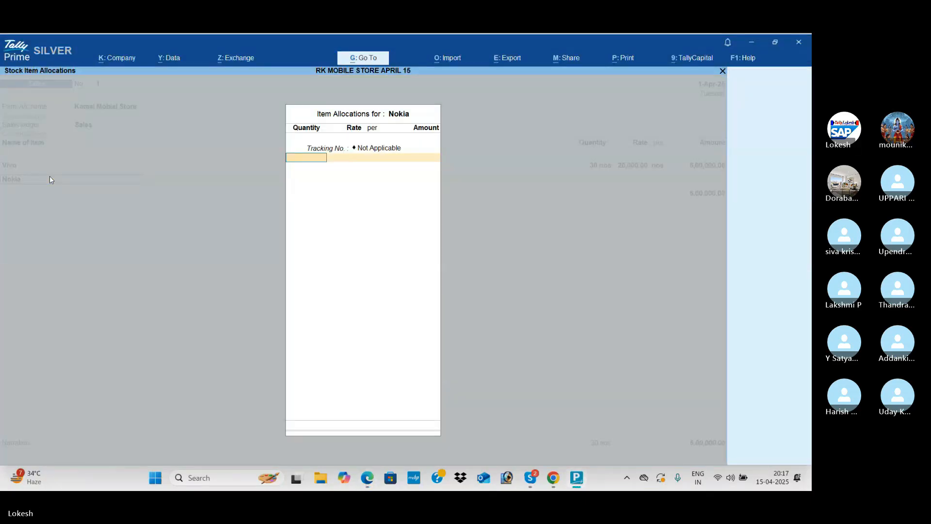
{"action": "key", "text": "alt+Tab"}
{"action": "key", "text": "alt+Tab"}
{"action": "type", "text": "20"}
{"action": "key", "text": "Return"}
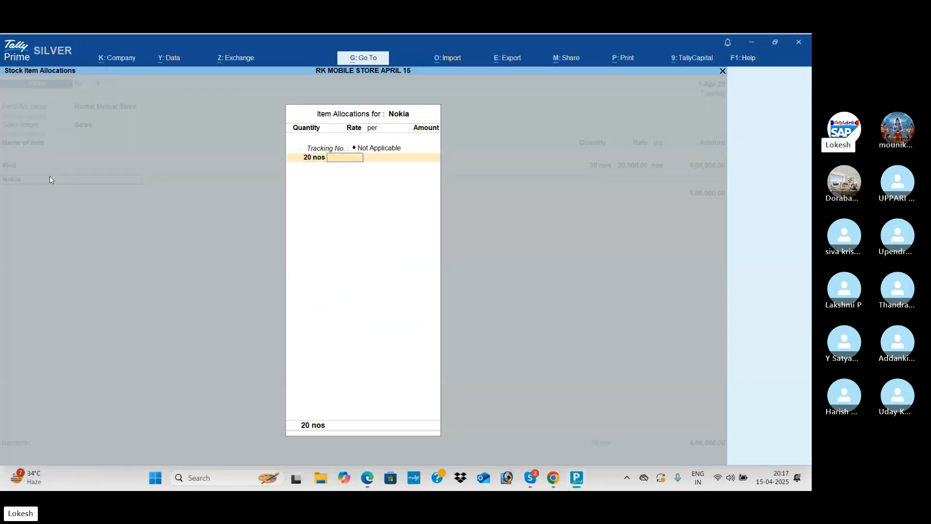
{"action": "type", "text": "25000"}
{"action": "key", "text": "Return"}
{"action": "key", "text": "Return"}
{"action": "key", "text": "Return"}
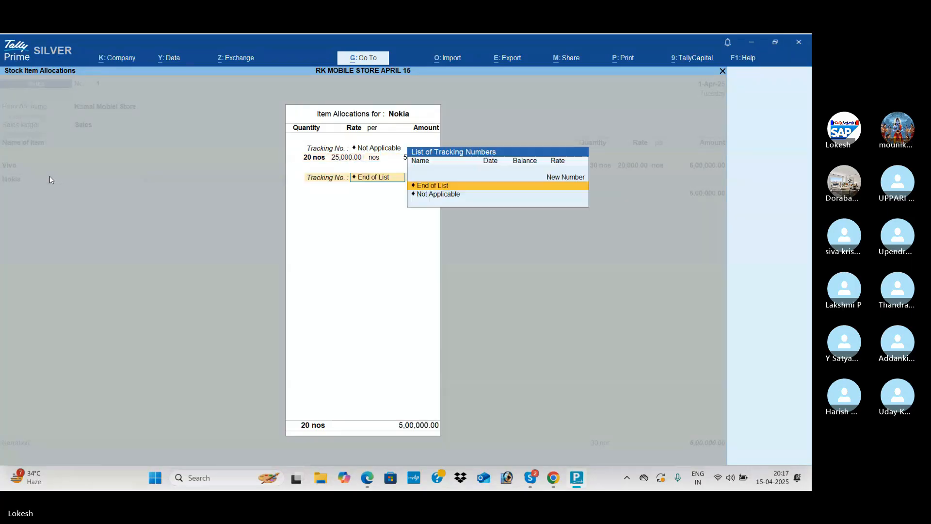
{"action": "key", "text": "Return"}
- Check the third sales item in the PDF and add Sandisk with 40 nos at a rate of 1,000
{"action": "key", "text": "alt+Tab"}
{"action": "key", "text": "alt+Tab"}
{"action": "type", "text": "Sa"}
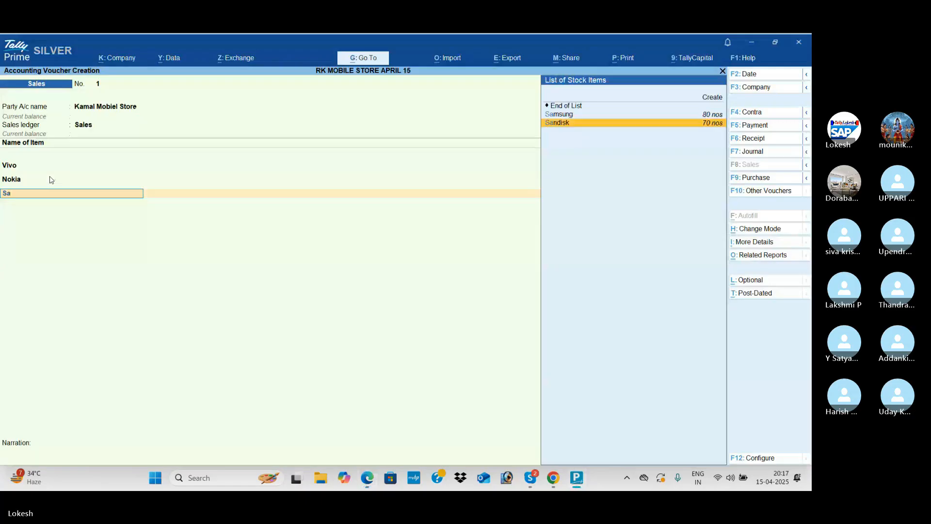
{"action": "key", "text": "Return"}
{"action": "key", "text": "Return"}
{"action": "key", "text": "alt+Tab"}
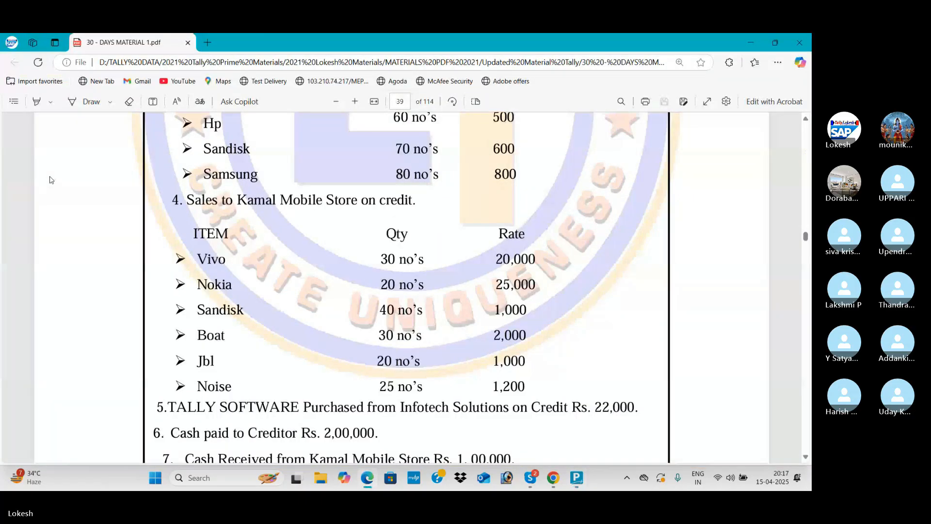
{"action": "key", "text": "alt+Tab"}
{"action": "type", "text": "40"}
{"action": "key", "text": "Return"}
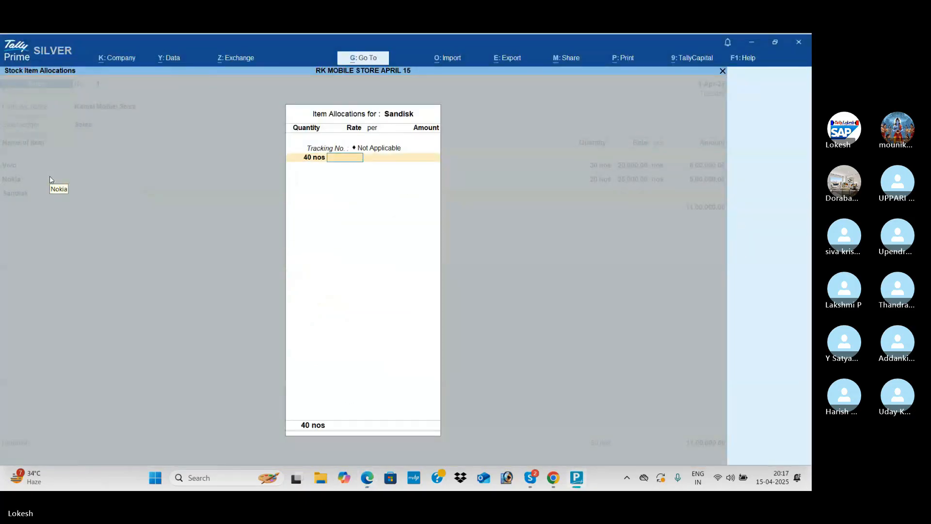
{"action": "key", "text": "alt+Tab"}
{"action": "key", "text": "alt+Tab"}
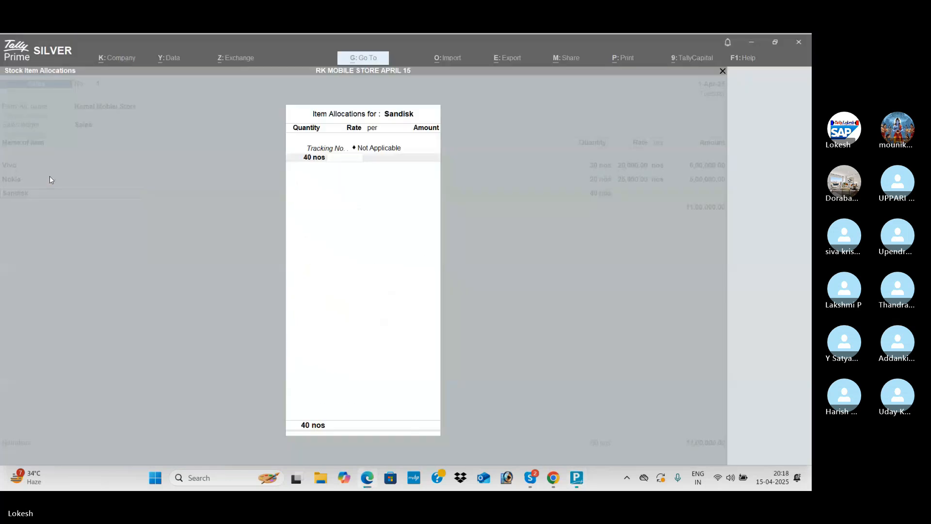
{"action": "type", "text": "1000"}
{"action": "key", "text": "Return"}
{"action": "key", "text": "Return"}
{"action": "key", "text": "Return"}
{"action": "key", "text": "Return"}
{"action": "key", "text": "Return"}
- Check the fourth sales item in the PDF and add Boat with 30 nos at a rate of 2,000
{"action": "key", "text": "alt+Tab"}
{"action": "key", "text": "alt+Tab"}
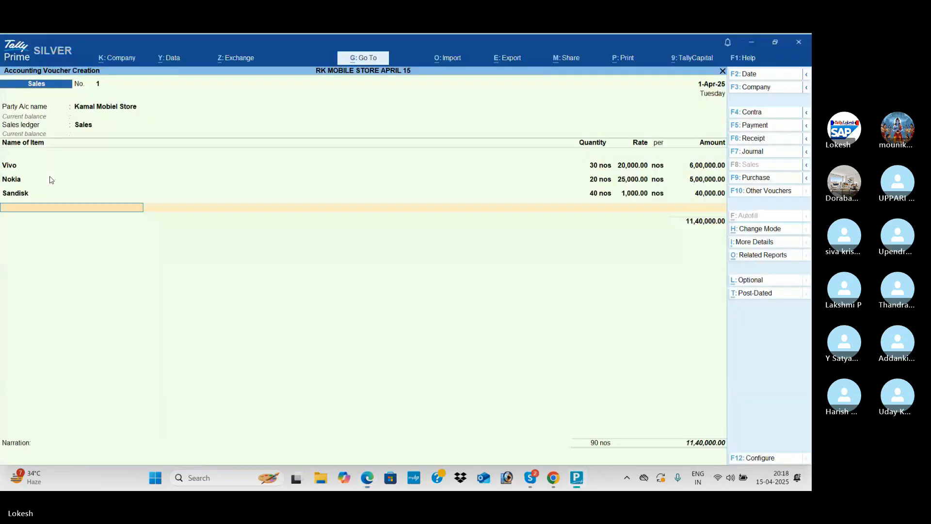
{"action": "type", "text": "Bo"}
{"action": "key", "text": "Return"}
{"action": "key", "text": "Return"}
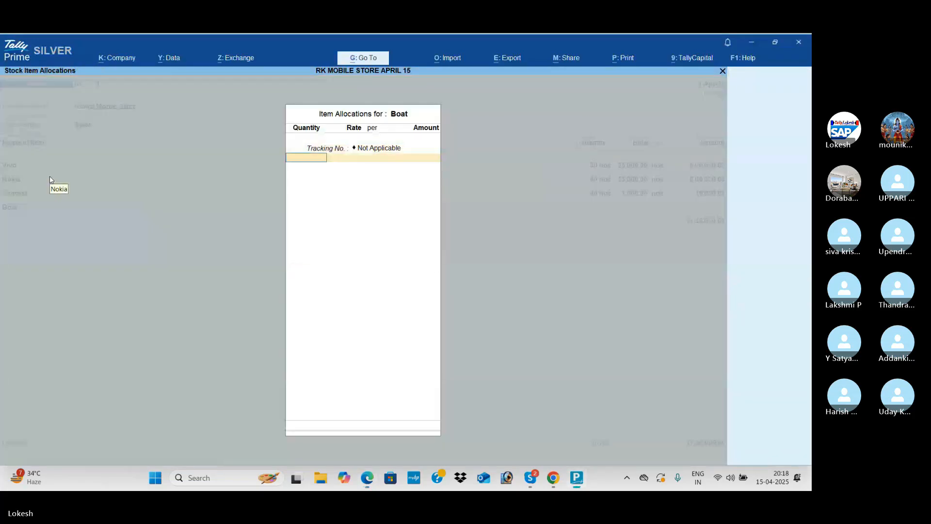
{"action": "key", "text": "alt+Tab"}
{"action": "key", "text": "alt+Tab"}
{"action": "type", "text": "30"}
{"action": "key", "text": "Return"}
{"action": "type", "text": "2000"}
{"action": "key", "text": "Return"}
{"action": "key", "text": "Return"}
{"action": "key", "text": "Return"}
{"action": "key", "text": "Return"}
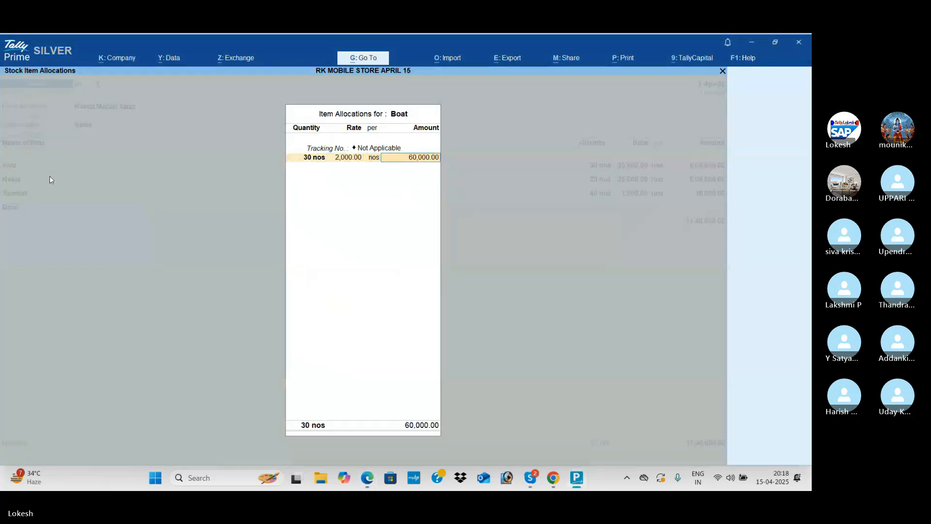
- Check the fifth sales item in the PDF and add Jbl to the sales voucher with a quantity of 20 nos
{"action": "key", "text": "alt+Tab"}
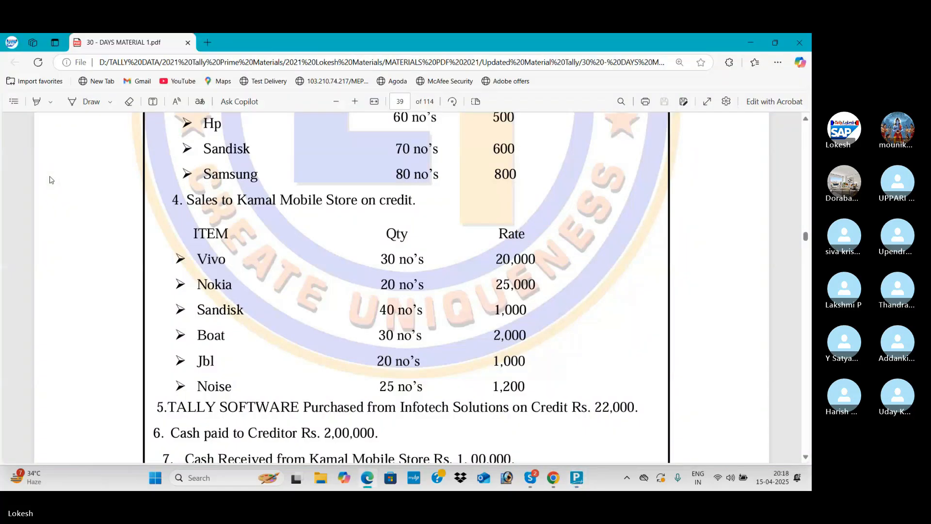
{"action": "key", "text": "alt+Tab"}
{"action": "type", "text": "jbl"}
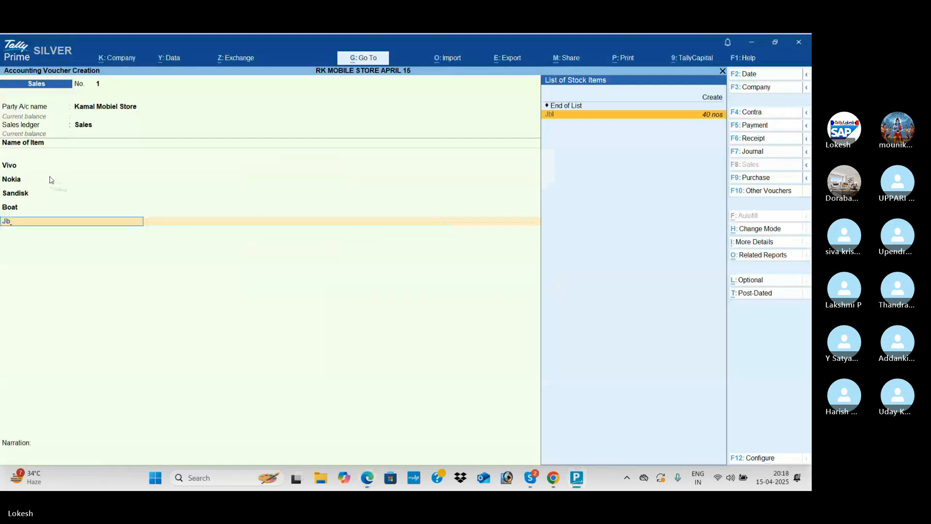
{"action": "key", "text": "Return"}
{"action": "key", "text": "Return"}
{"action": "key", "text": "alt+Tab"}
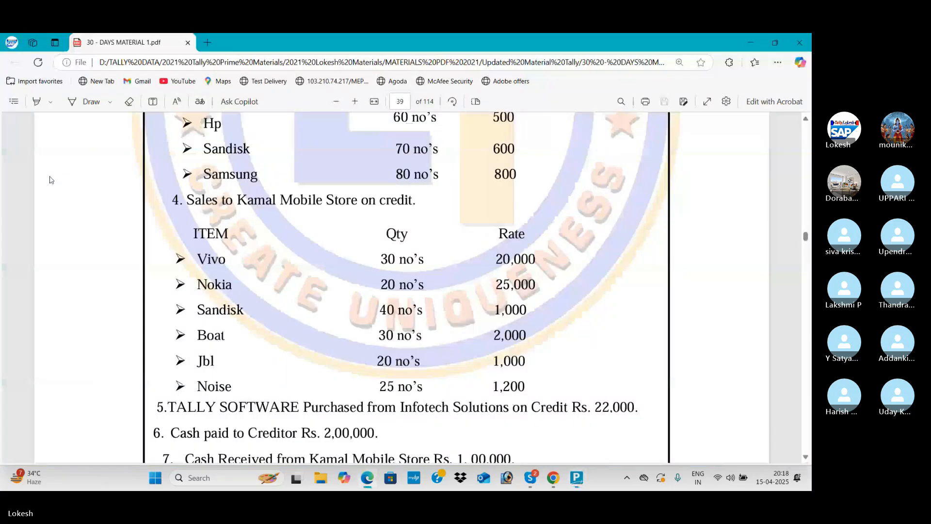
{"action": "key", "text": "alt+Tab"}
{"action": "type", "text": "20"}
{"action": "key", "text": "Return"}
- Look up Jbl's rate in the PDF and complete its item allocation at a rate of 1,000
{"action": "key", "text": "alt+Tab"}
{"action": "scroll", "coordinate": [407, 287], "scroll_direction": "down", "scroll_amount": 2}
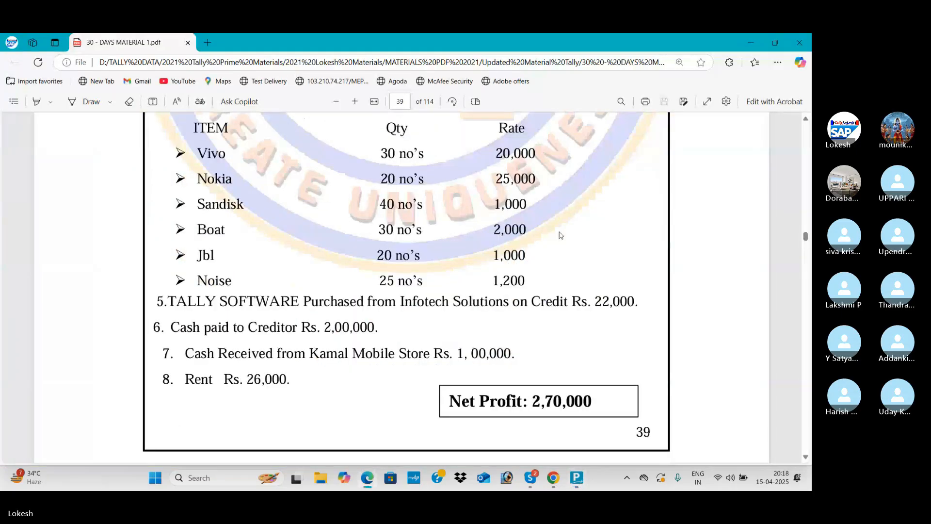
{"action": "key", "text": "alt+Tab"}
{"action": "type", "text": "1000"}
{"action": "key", "text": "Return"}
{"action": "key", "text": "Return"}
{"action": "key", "text": "Return"}
{"action": "key", "text": "Return"}
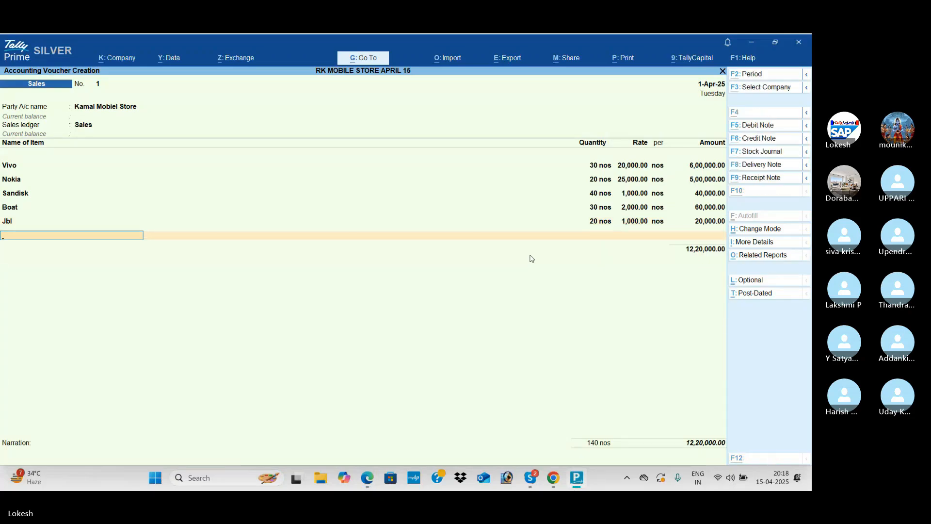
- Check the sixth sales item in the PDF and add Noise with 25 nos at a rate of 1,200
{"action": "key", "text": "alt+Tab"}
{"action": "key", "text": "alt+Tab"}
{"action": "type", "text": "No"}
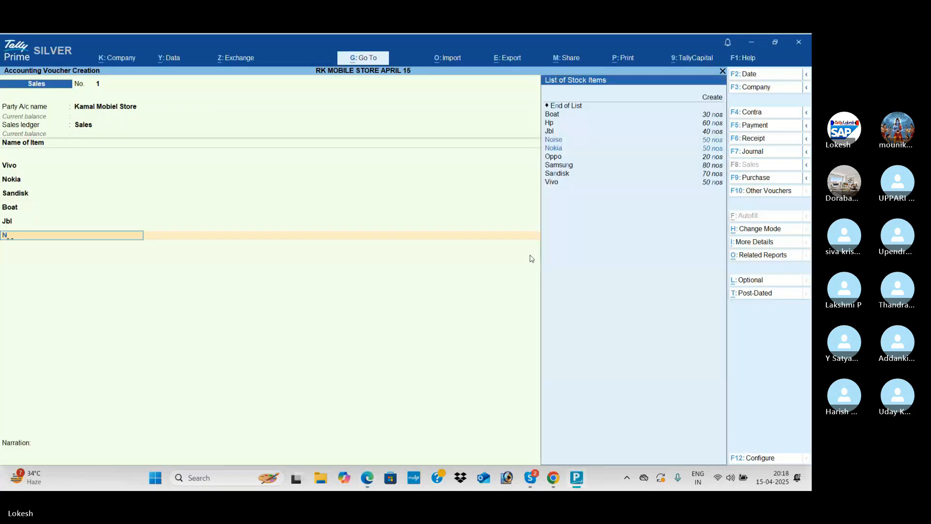
{"action": "key", "text": "Return"}
{"action": "key", "text": "Return"}
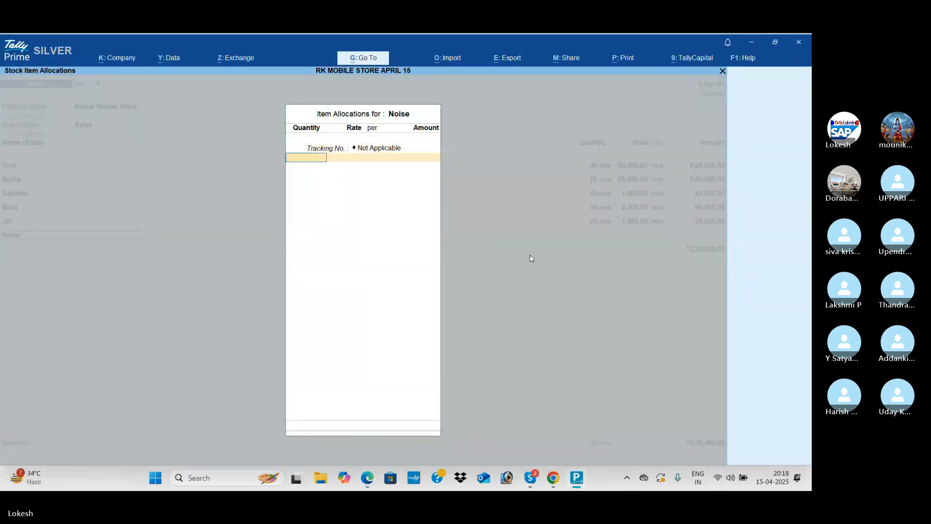
{"action": "key", "text": "alt+Tab"}
{"action": "key", "text": "alt+Tab"}
{"action": "type", "text": "25"}
{"action": "key", "text": "Return"}
{"action": "type", "text": "1200"}
{"action": "key", "text": "Return"}
{"action": "key", "text": "Return"}
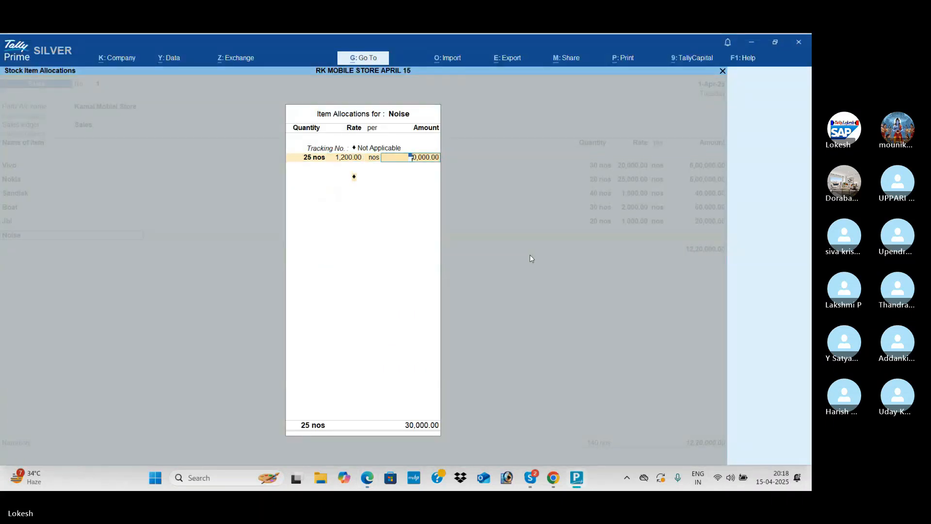
{"action": "key", "text": "Return"}
{"action": "key", "text": "Return"}
- End the item list without a narration and save the Kamal Mobiel Store sales voucher
{"action": "key", "text": "Return"}
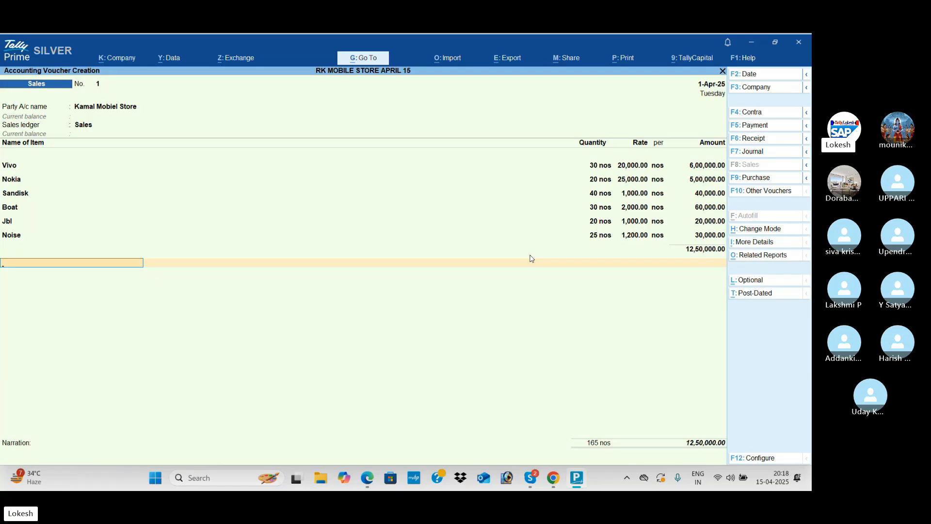
{"action": "key", "text": "Return"}
{"action": "key", "text": "Return"}
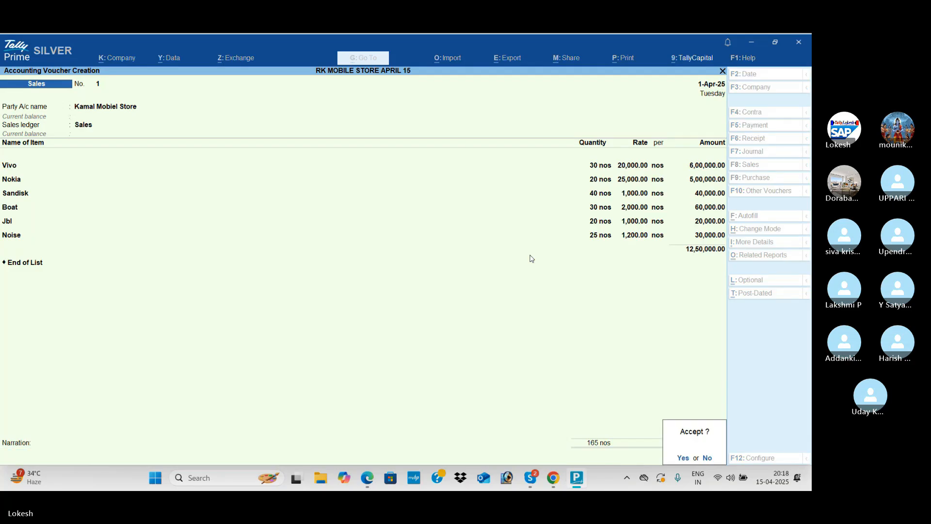
{"action": "key", "text": "Return"}
- Read transaction 5 in the PDF, start a journal voucher and debit Tally Software with 22,000
{"action": "key", "text": "alt+Tab"}
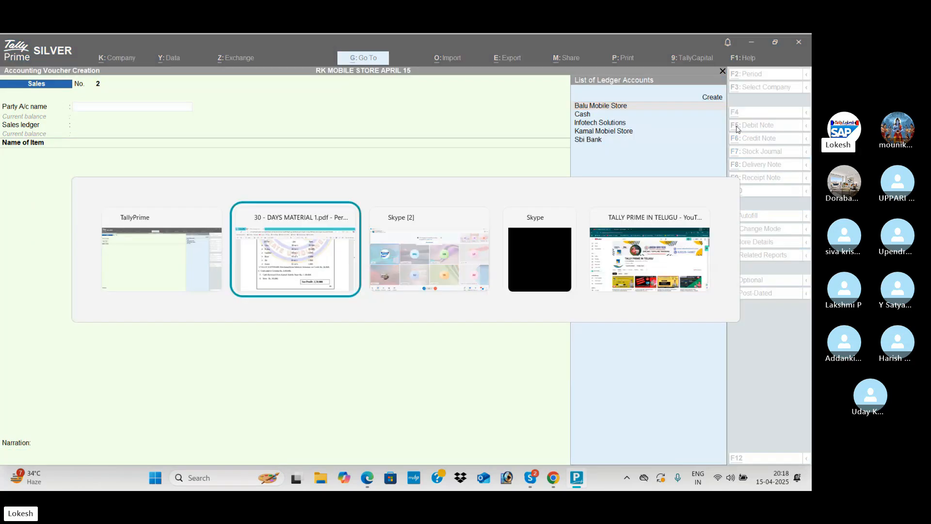
{"action": "scroll", "coordinate": [475, 262], "scroll_direction": "down", "scroll_amount": 1}
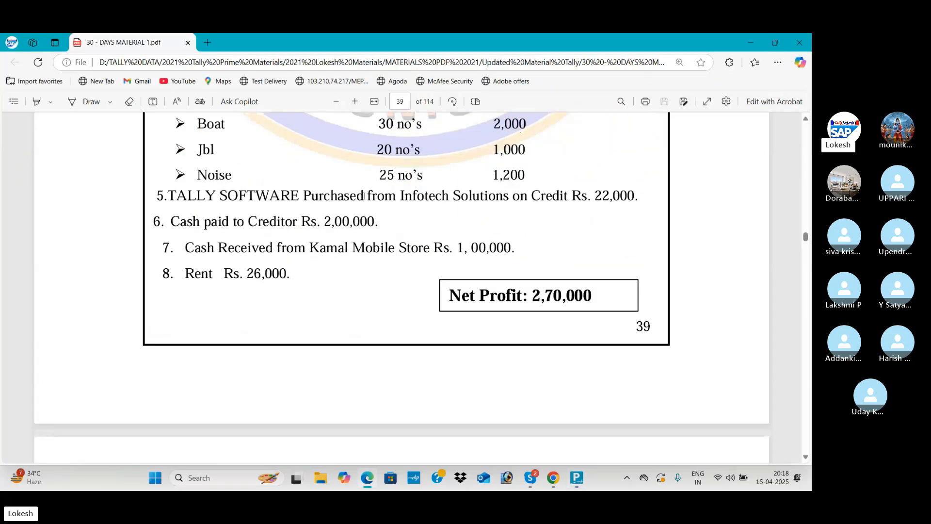
{"action": "key", "text": "alt+Tab"}
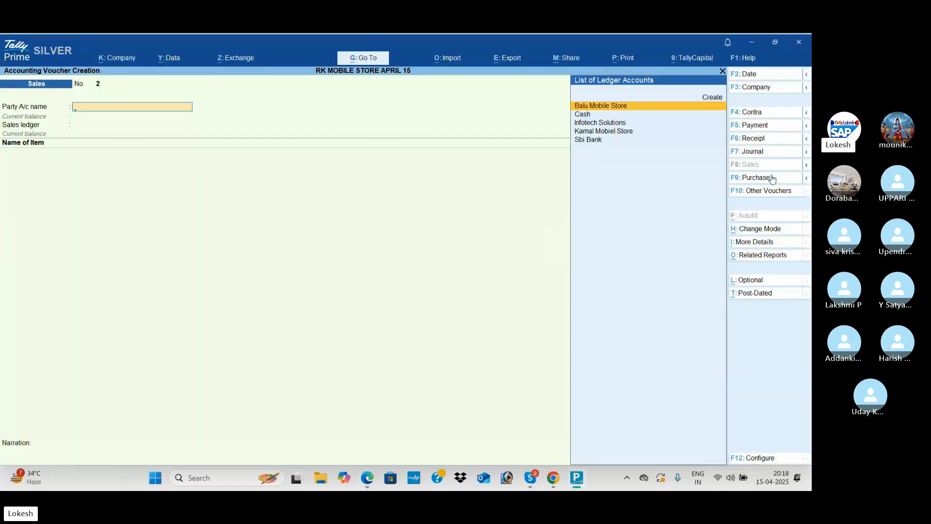
{"action": "key", "text": "alt+Tab"}
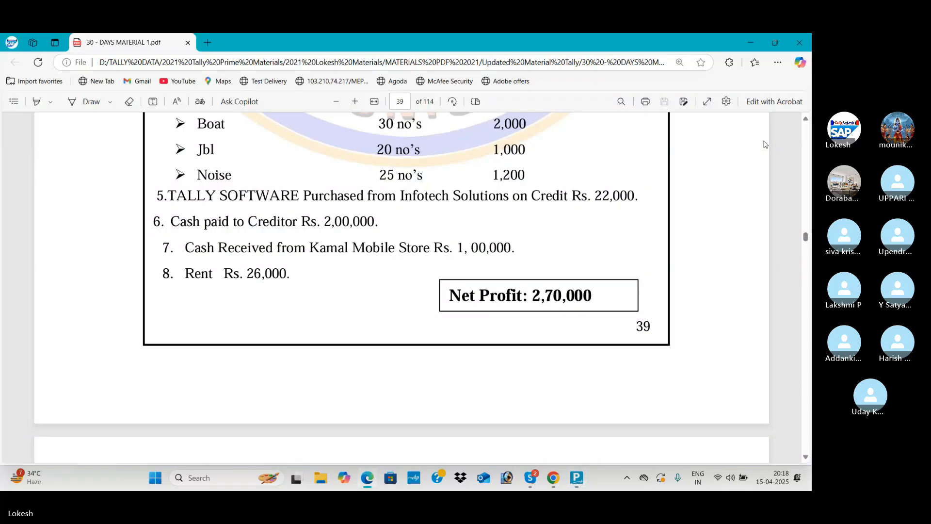
{"action": "key", "text": "alt+Tab"}
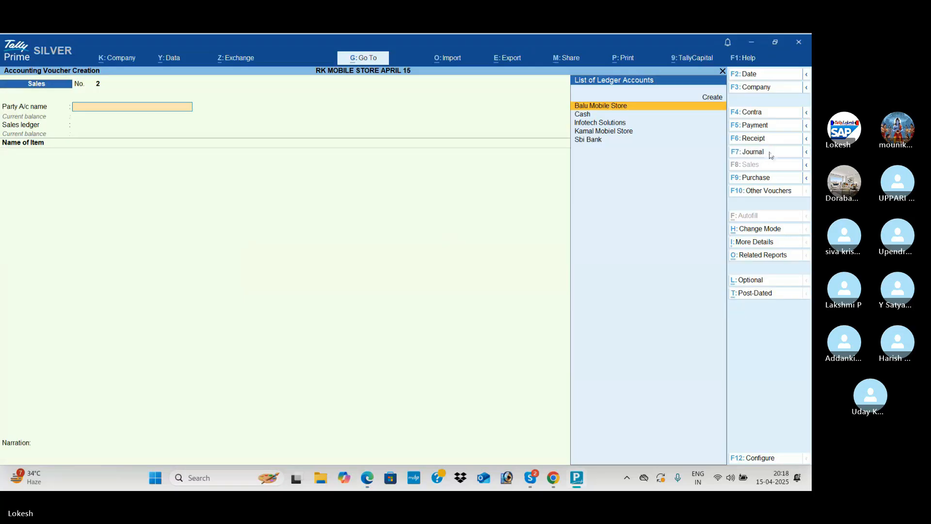
{"action": "left_click", "coordinate": [769, 152]}
{"action": "type", "text": "ta"}
{"action": "key", "text": "Return"}
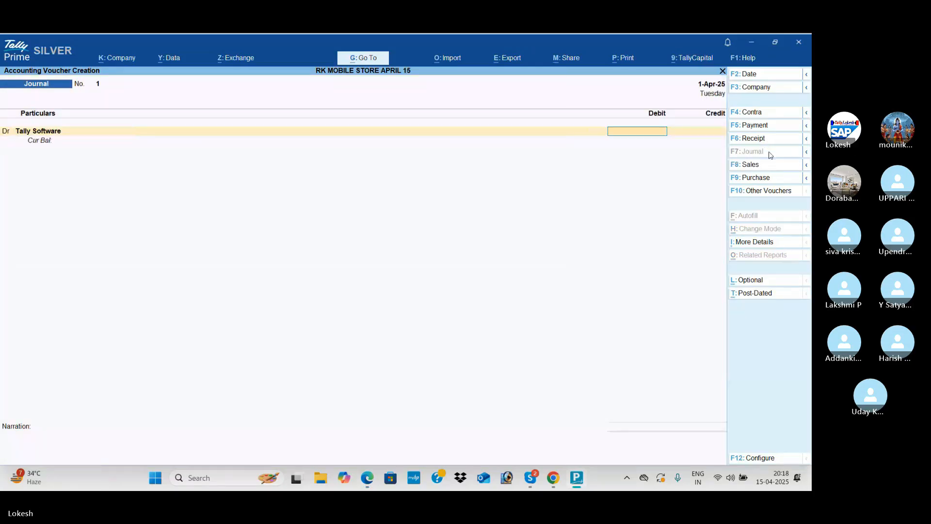
{"action": "key", "text": "alt+Tab"}
{"action": "key", "text": "alt+Tab"}
{"action": "type", "text": "22000"}
{"action": "key", "text": "Return"}
- Check the supplier in the PDF, credit Infotech Solutions with 22,000 and save the journal voucher
{"action": "key", "text": "alt+Tab"}
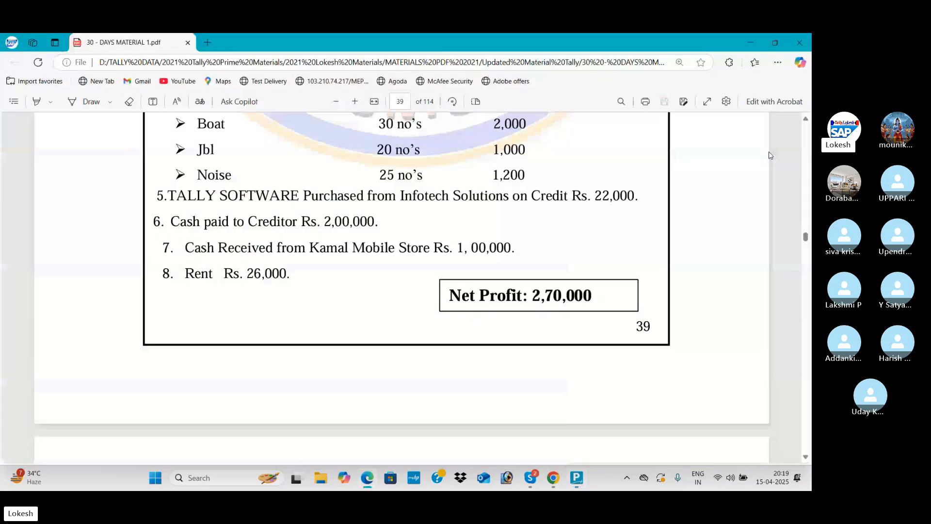
{"action": "key", "text": "alt+Tab"}
{"action": "type", "text": "In"}
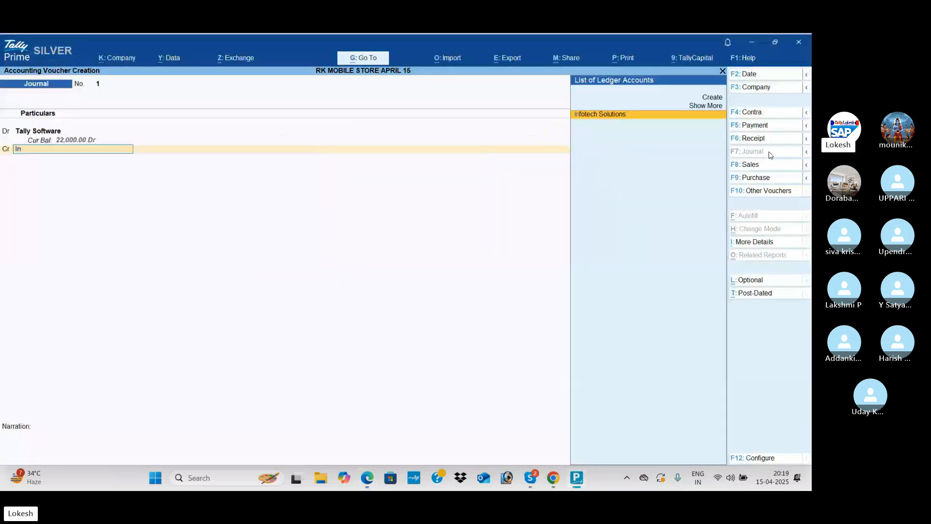
{"action": "key", "text": "Return"}
{"action": "key", "text": "Return"}
{"action": "key", "text": "Return"}
{"action": "key", "text": "Return"}
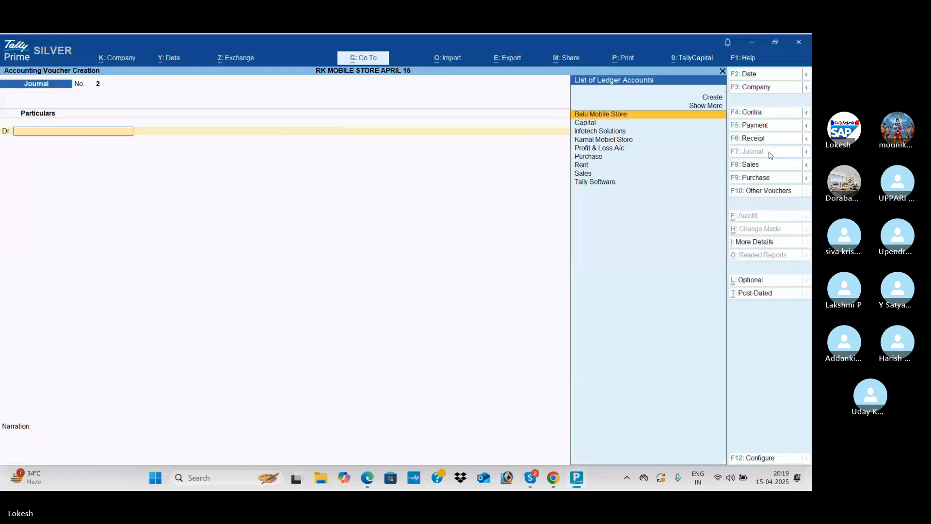
- Look up transaction 6, the cash payment to the creditor, in the PDF
{"action": "key", "text": "alt+Tab"}
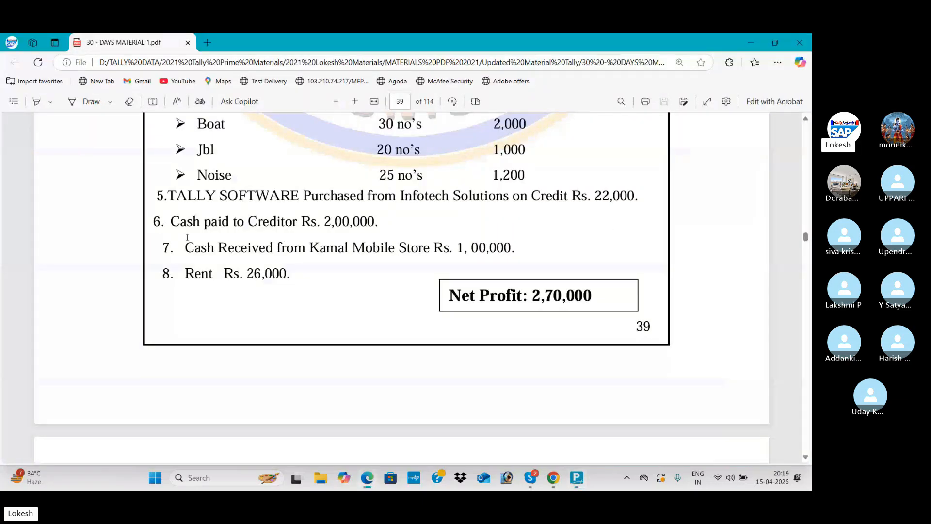
- Start a payment voucher in TallyPrime that debits Balu Mobile Store with 2,00,000, as given in the exercise PDF
{"action": "key", "text": "alt+Tab"}
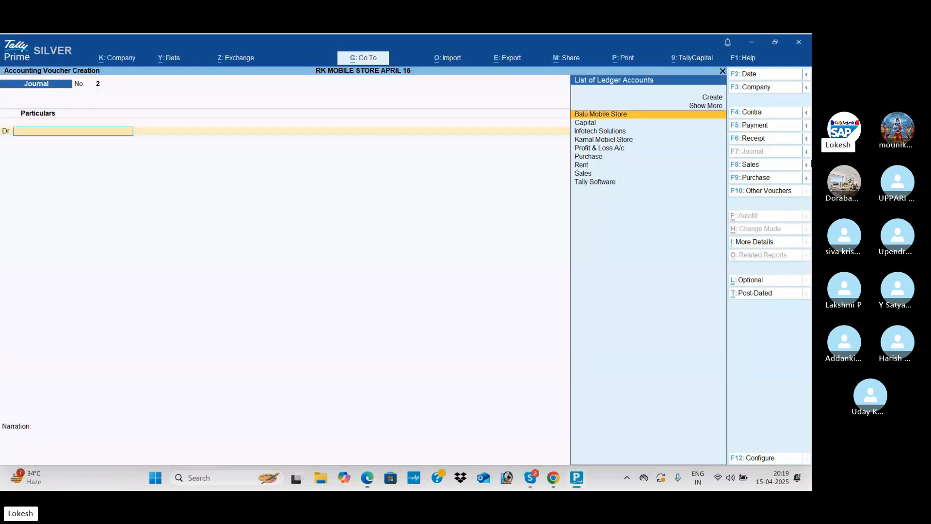
{"action": "left_click", "coordinate": [782, 126]}
{"action": "key", "text": "Return"}
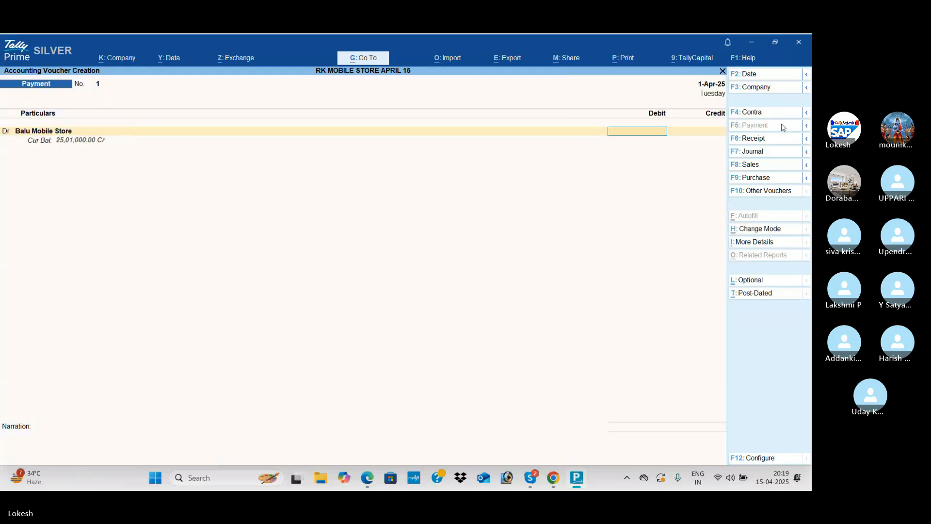
{"action": "key", "text": "alt+Tab"}
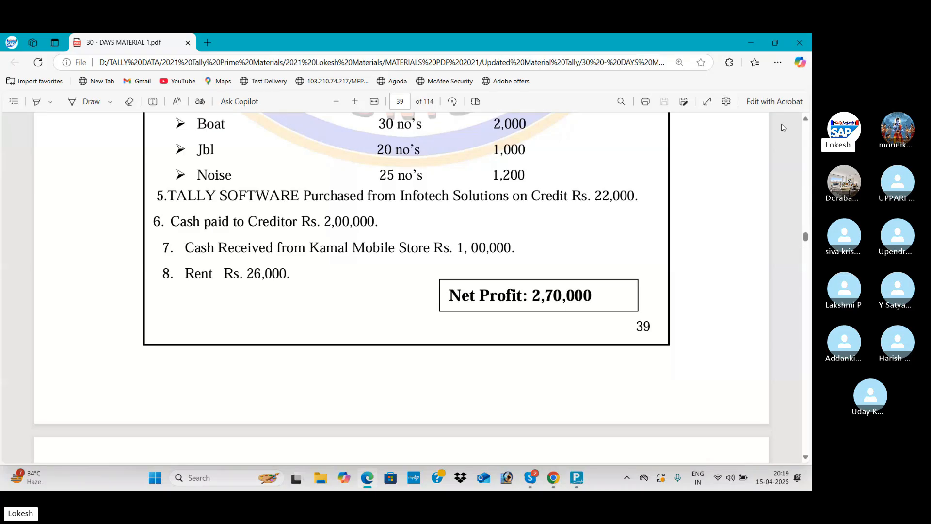
{"action": "key", "text": "alt+Tab"}
{"action": "type", "text": "200000"}
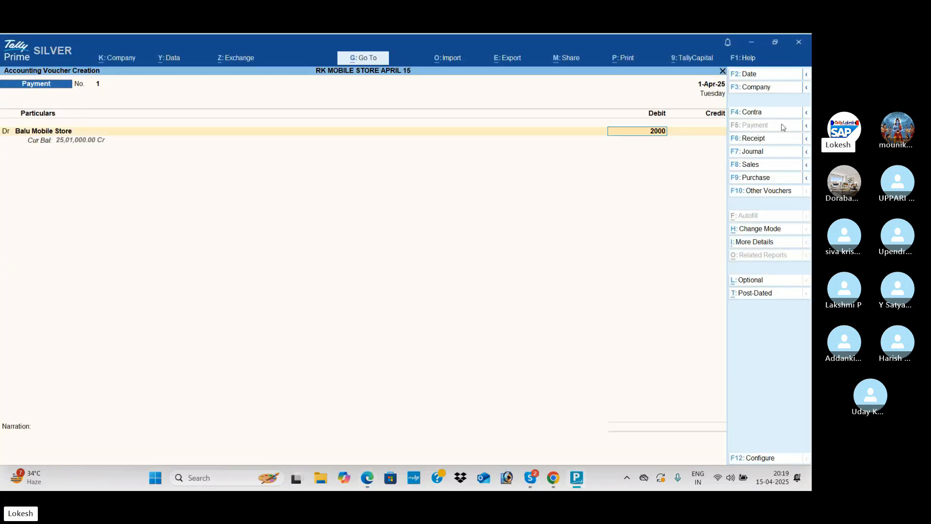
{"action": "key", "text": "Return"}
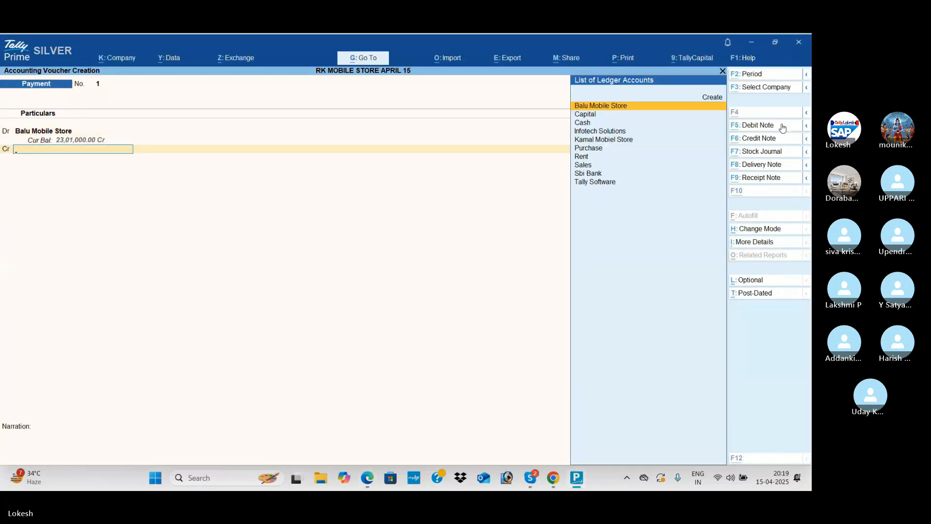
- Credit Cash for the creditor payment and save the payment voucher
{"action": "key", "text": "alt+Tab"}
{"action": "key", "text": "alt+Tab"}
{"action": "key", "text": "Down"}
{"action": "key", "text": "Down"}
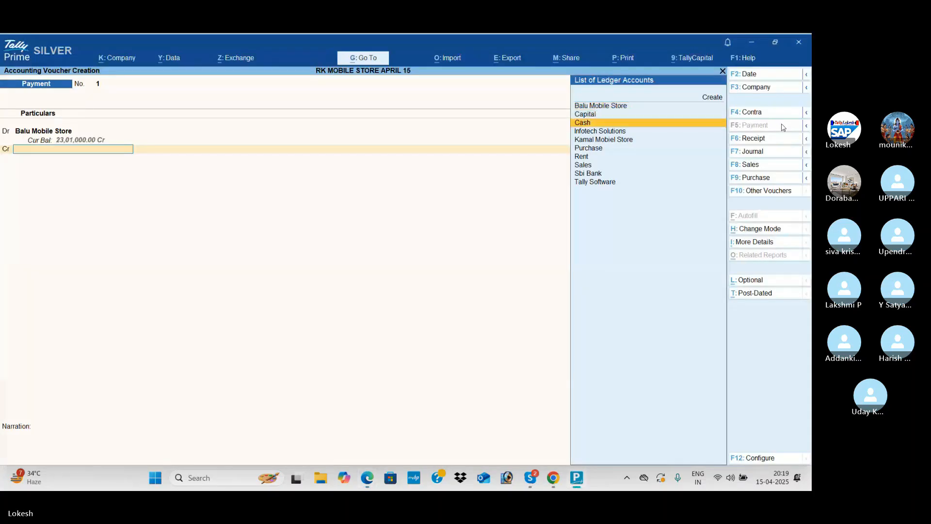
{"action": "key", "text": "Return"}
{"action": "key", "text": "Return"}
{"action": "key", "text": "Return"}
{"action": "key", "text": "Return"}
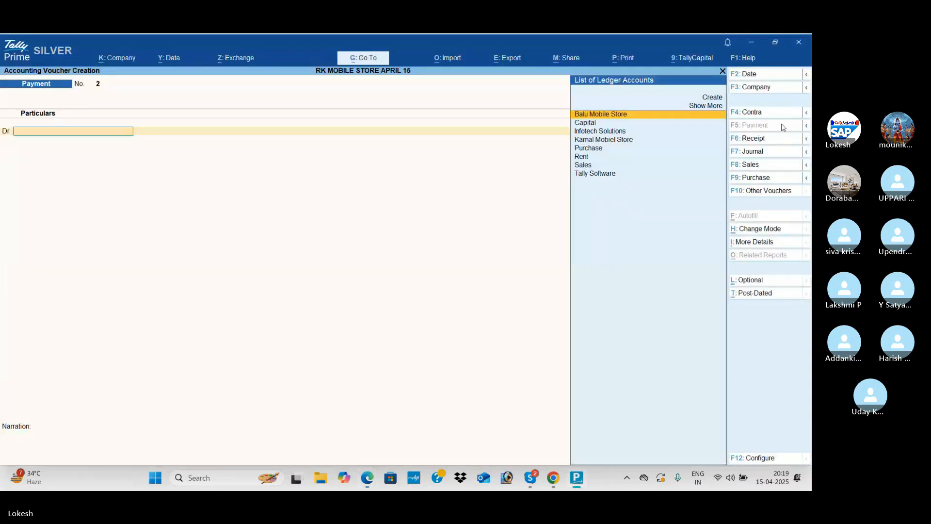
- Start a receipt voucher that credits Kamal Mobiel Store with 1,00,000, following item 7 of the exercise PDF
{"action": "key", "text": "alt+Tab"}
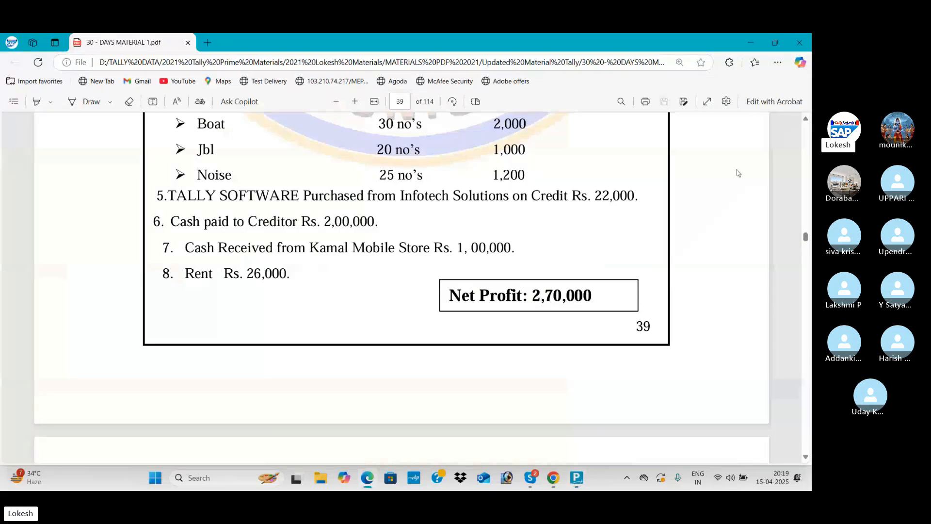
{"action": "key", "text": "alt+Tab"}
{"action": "left_click", "coordinate": [768, 140]}
{"action": "key", "text": "Down"}
{"action": "key", "text": "Down"}
{"action": "key", "text": "Down"}
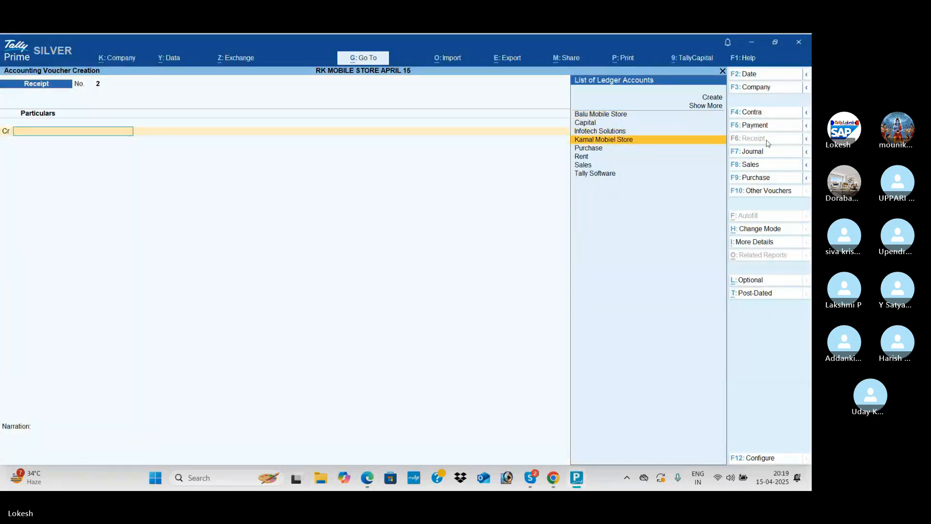
{"action": "key", "text": "Return"}
{"action": "key", "text": "alt+Tab"}
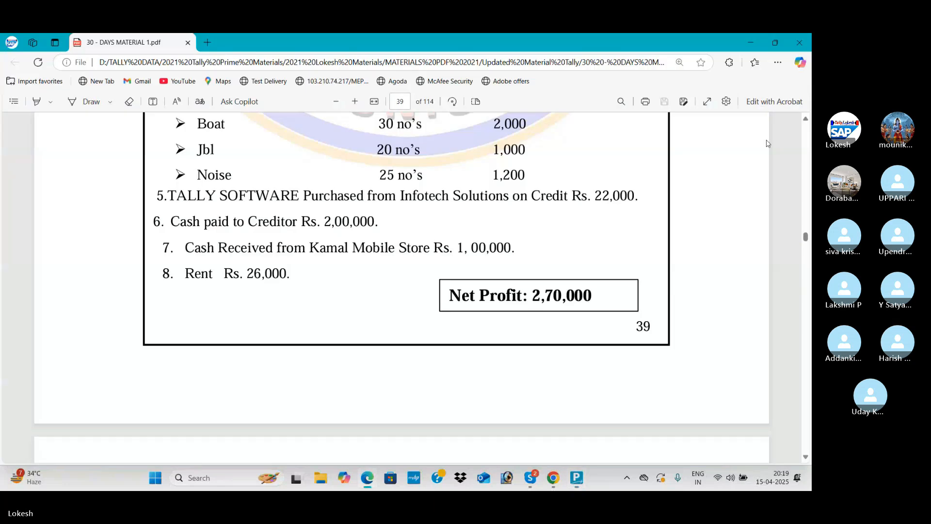
{"action": "key", "text": "alt+Tab"}
{"action": "key", "text": "alt+Tab"}
{"action": "key", "text": "alt+Tab"}
- Debit Cash for the amount received and save the receipt voucher
{"action": "key", "text": "Down"}
{"action": "key", "text": "Down"}
{"action": "key", "text": "Return"}
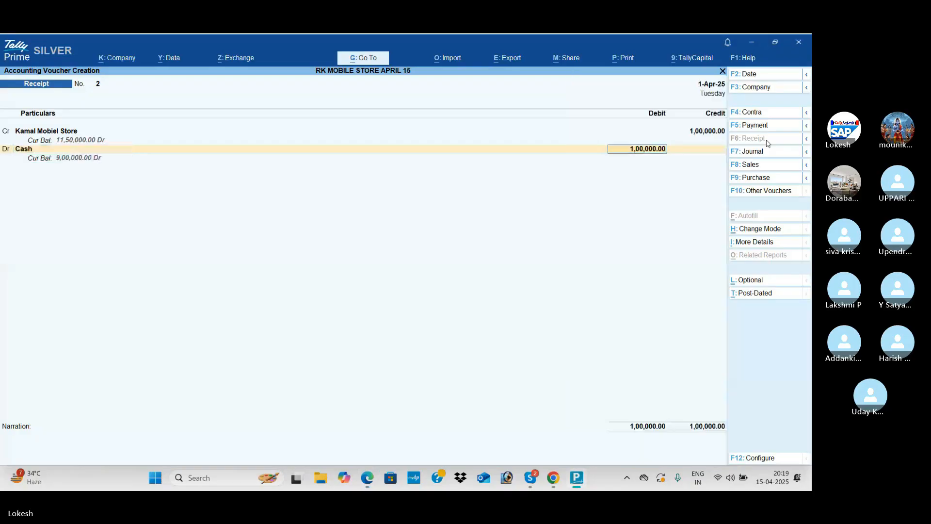
{"action": "key", "text": "ctrl+a"}
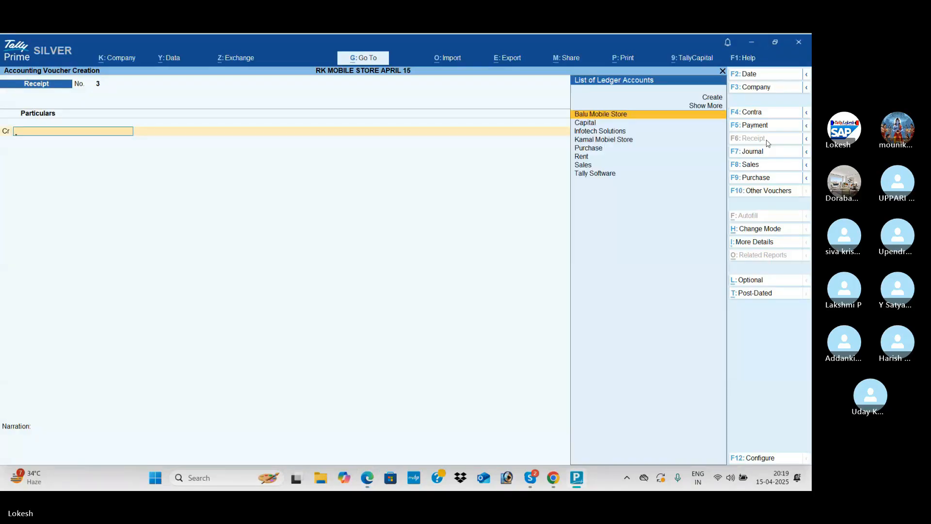
- Start a payment voucher that debits Rent with 26,000, following item 8 of the exercise PDF
{"action": "left_click", "coordinate": [765, 126]}
{"action": "type", "text": "Re"}
{"action": "key", "text": "Return"}
{"action": "key", "text": "alt+Tab"}
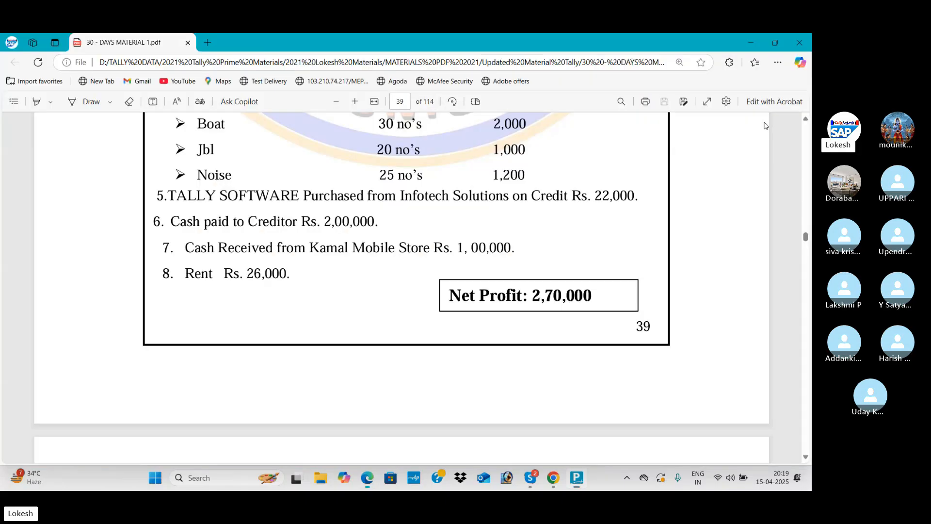
{"action": "key", "text": "alt+Tab"}
{"action": "type", "text": "26000"}
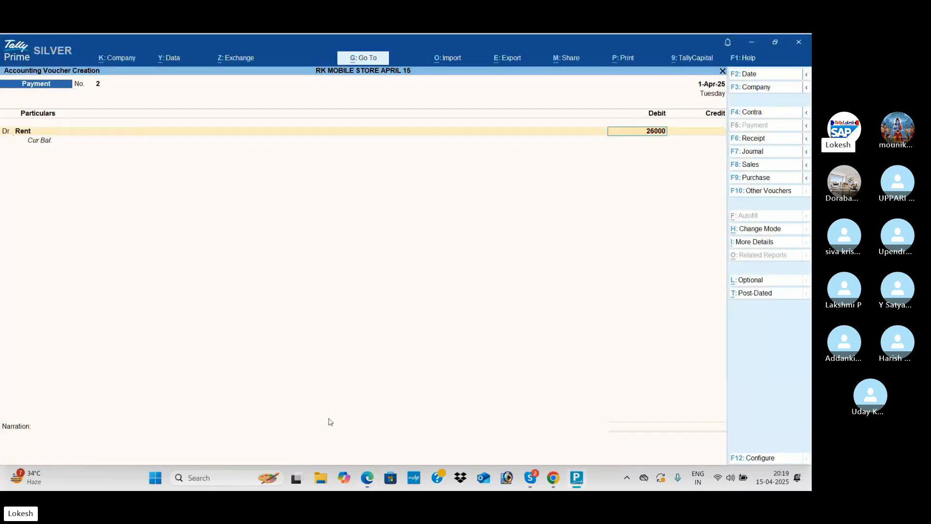
- Credit Cash for the rent and save the payment voucher
{"action": "key", "text": "Return"}
{"action": "key", "text": "Return"}
{"action": "key", "text": "Down"}
{"action": "key", "text": "Return"}
{"action": "key", "text": "Return"}
{"action": "key", "text": "Return"}
{"action": "key", "text": "Return"}
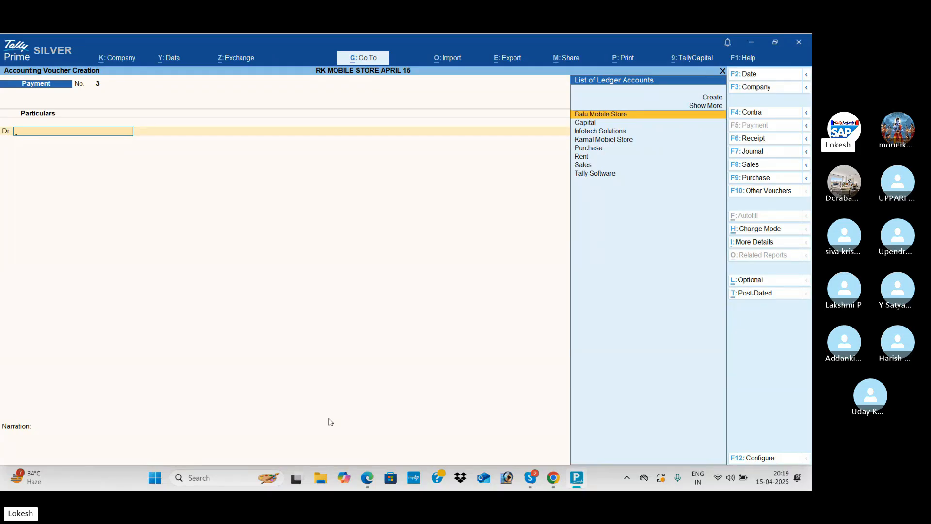
- Check the expected net profit at the end of the exercise in the PDF and return to TallyPrime
{"action": "key", "text": "alt+Tab"}
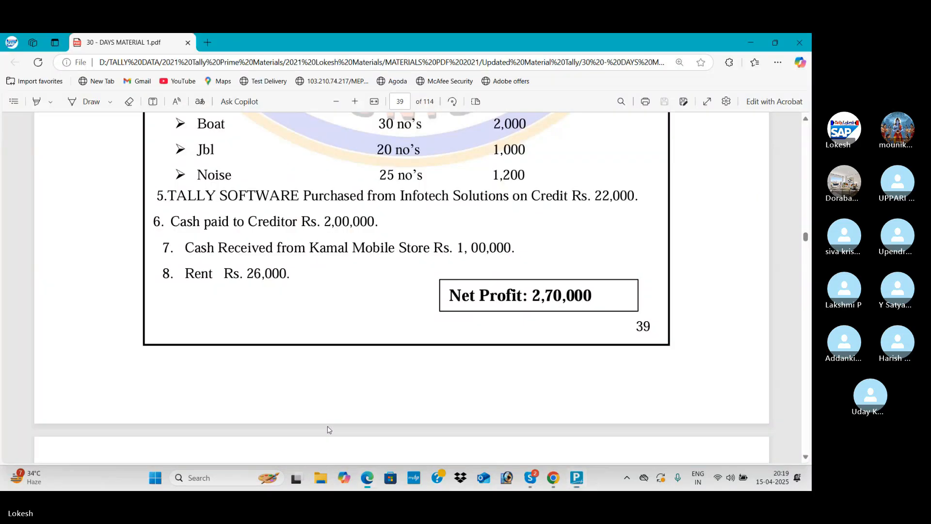
{"action": "scroll", "coordinate": [466, 320], "scroll_direction": "down", "scroll_amount": 2}
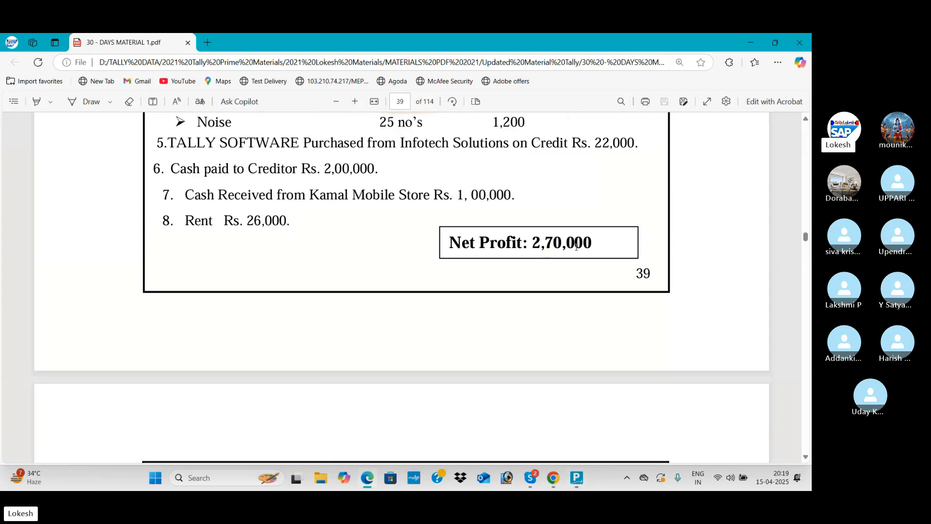
{"action": "key", "text": "alt+Tab"}
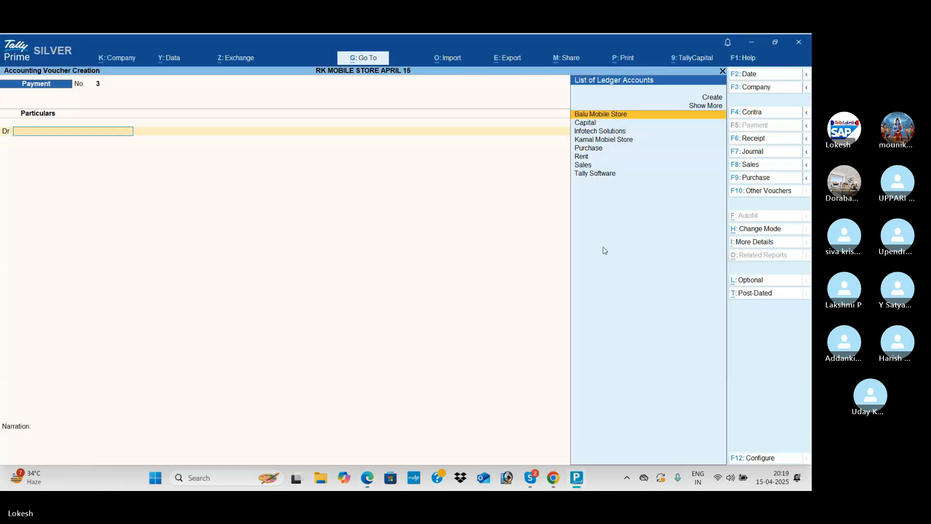
- Leave voucher creation and review the vouchers recorded in the Day Book
{"action": "key", "text": "Escape"}
{"action": "key", "text": "Down"}
{"action": "key", "text": "Return"}
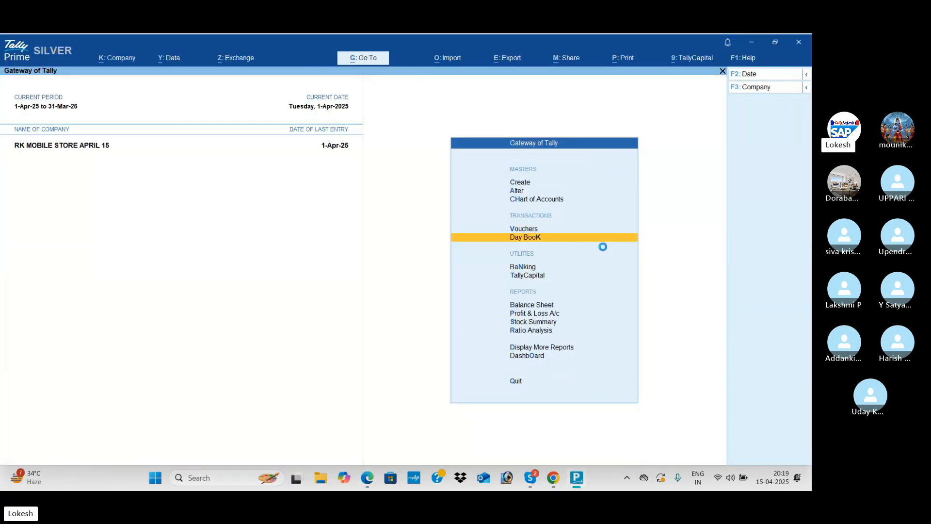
{"action": "key", "text": "Down"}
{"action": "key", "text": "Down"}
{"action": "key", "text": "Down"}
{"action": "key", "text": "Down"}
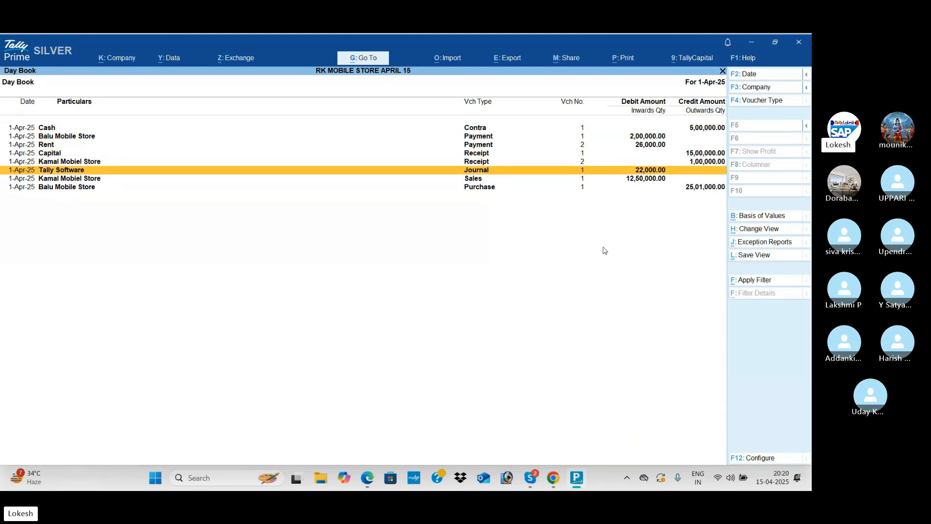
- Close the Day Book and open the Profit & Loss A/c in detailed format
{"action": "key", "text": "Escape"}
{"action": "key", "text": "Down"}
{"action": "key", "text": "Down"}
{"action": "key", "text": "Down"}
{"action": "key", "text": "Down"}
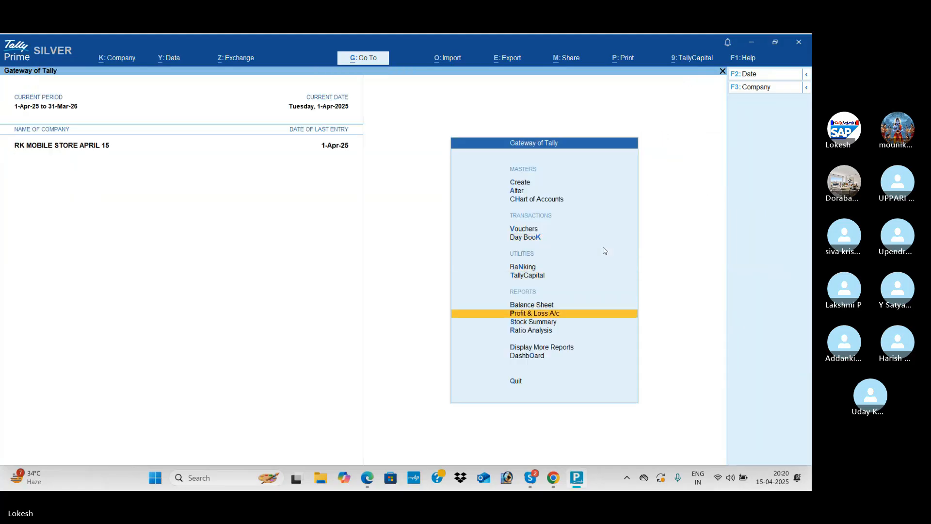
{"action": "key", "text": "Return"}
{"action": "key", "text": "alt+F5"}
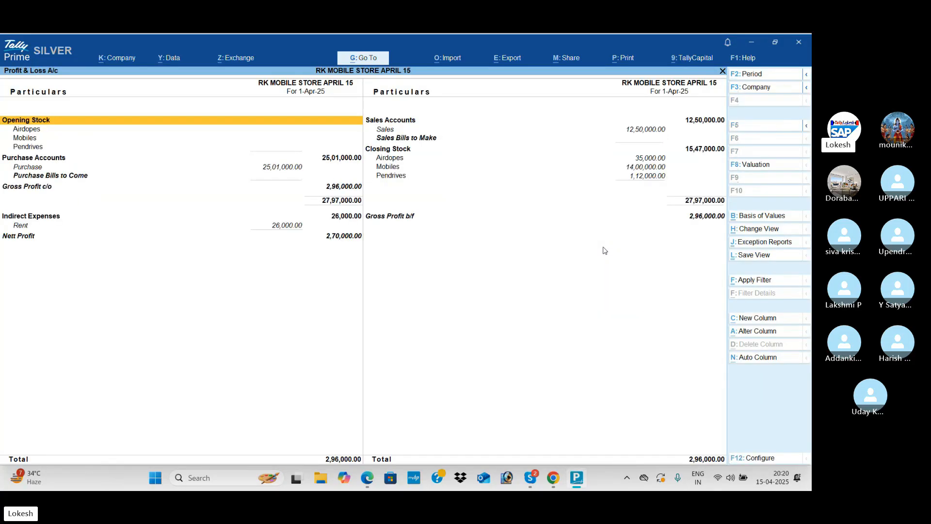
- Examine the Profit & Loss A/c entries from Opening Stock down to Nett Profit
{"action": "key", "text": "Down"}
{"action": "key", "text": "Down"}
{"action": "key", "text": "Down"}
{"action": "key", "text": "Down"}
{"action": "key", "text": "Down"}
{"action": "key", "text": "Down"}
{"action": "key", "text": "Down"}
{"action": "key", "text": "Down"}
{"action": "key", "text": "Down"}
{"action": "key", "text": "Down"}
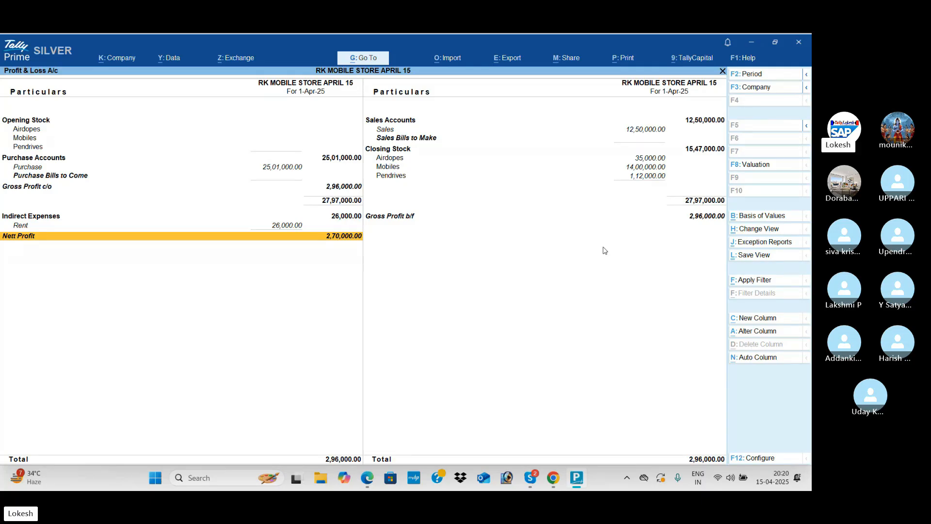
- Close the Profit & Loss A/c and open the Stock Summary in detailed format
{"action": "key", "text": "Escape"}
{"action": "key", "text": "Down"}
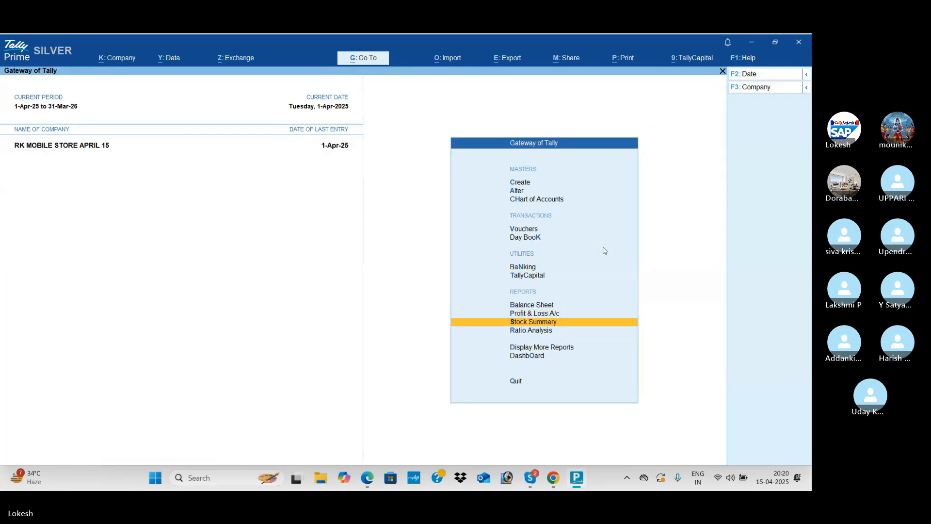
{"action": "key", "text": "Return"}
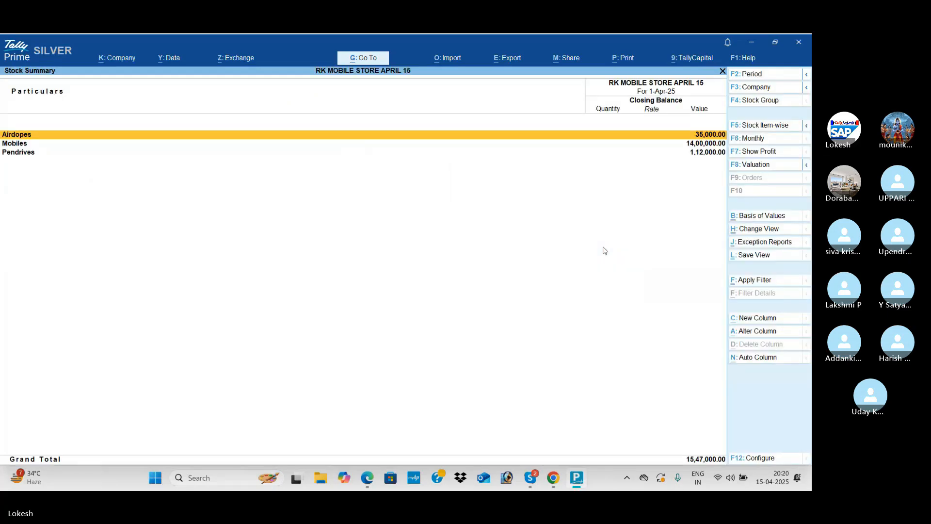
{"action": "key", "text": "alt+F5"}
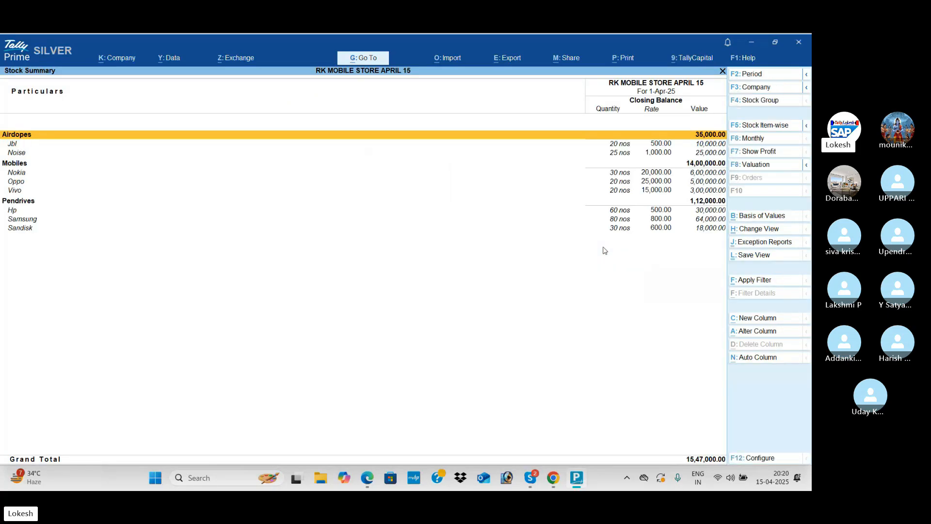
- Configure the Stock Summary with Show Goods Inwards and Show Goods Outwards set to Yes, keeping the other options
{"action": "left_click", "coordinate": [766, 459]}
{"action": "key", "text": "Down"}
{"action": "key", "text": "Down"}
{"action": "key", "text": "Down"}
{"action": "key", "text": "Down"}
{"action": "key", "text": "Down"}
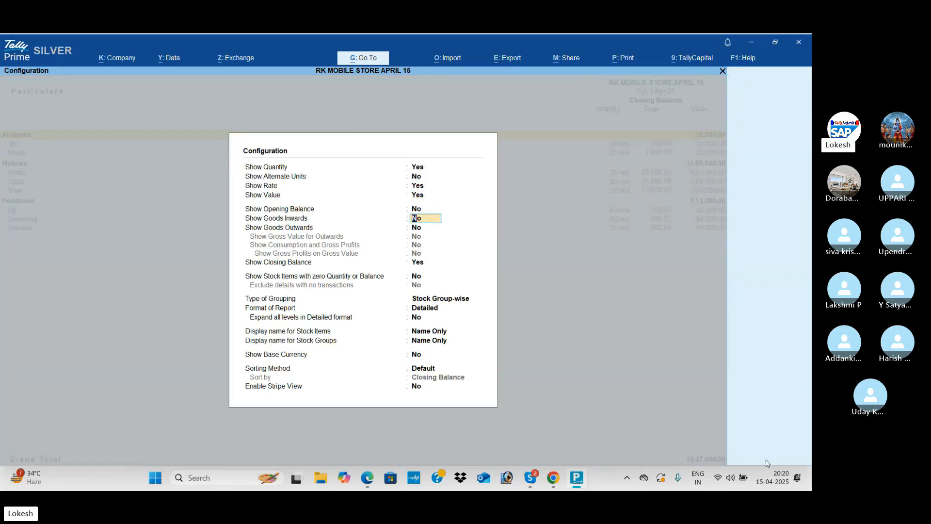
{"action": "key", "text": "y"}
{"action": "key", "text": "Return"}
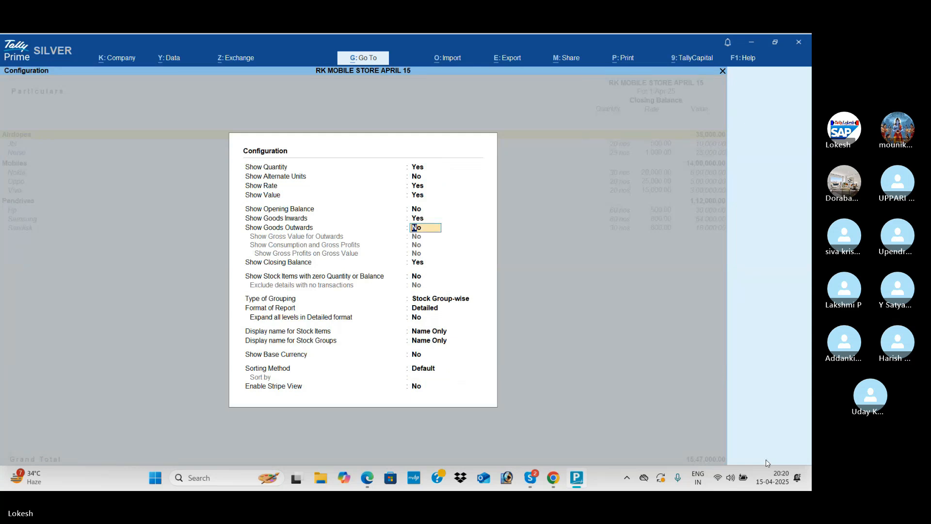
{"action": "key", "text": "y"}
{"action": "key", "text": "Return"}
{"action": "key", "text": "Return"}
{"action": "key", "text": "Return"}
{"action": "key", "text": "Return"}
{"action": "key", "text": "Return"}
{"action": "key", "text": "Return"}
{"action": "key", "text": "Return"}
{"action": "key", "text": "Return"}
{"action": "key", "text": "Return"}
{"action": "key", "text": "Return"}
{"action": "key", "text": "Return"}
{"action": "key", "text": "Return"}
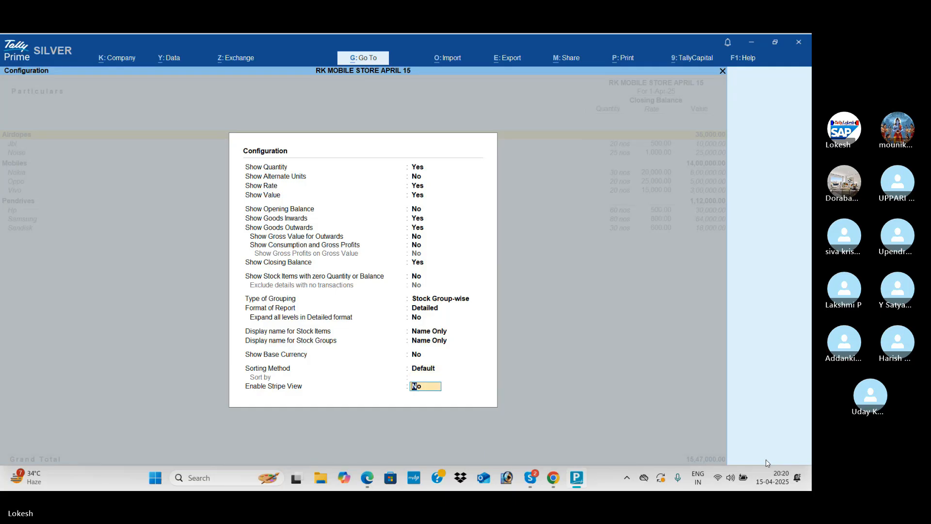
{"action": "key", "text": "Return"}
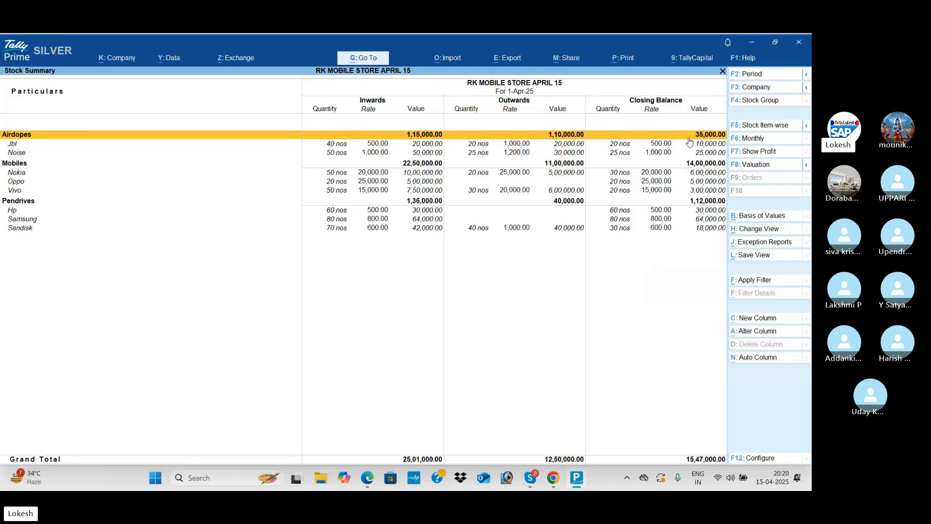
- Compare the inwards, outwards and closing balances of the airdopes and mobiles items, and close the Stock Summary
{"action": "key", "text": "Down"}
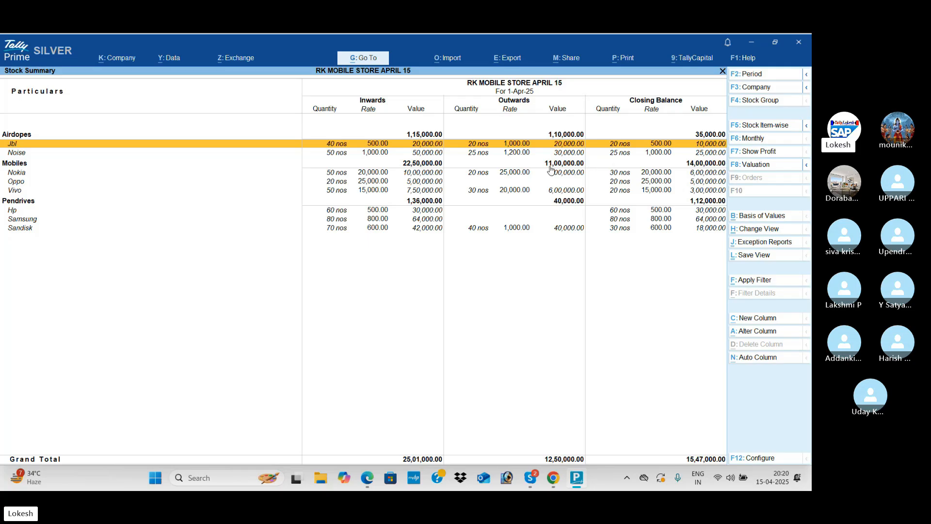
{"action": "key", "text": "Down"}
{"action": "key", "text": "Down"}
{"action": "key", "text": "Down"}
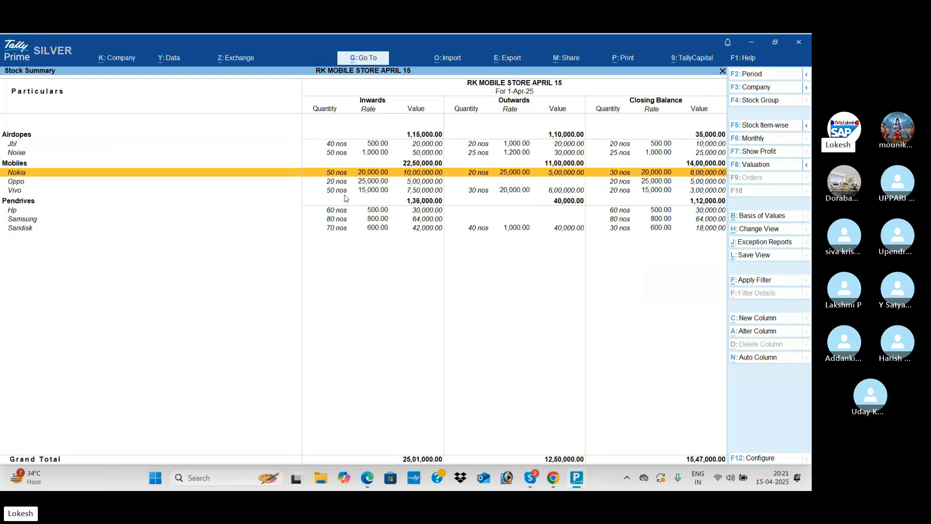
{"action": "key", "text": "Down"}
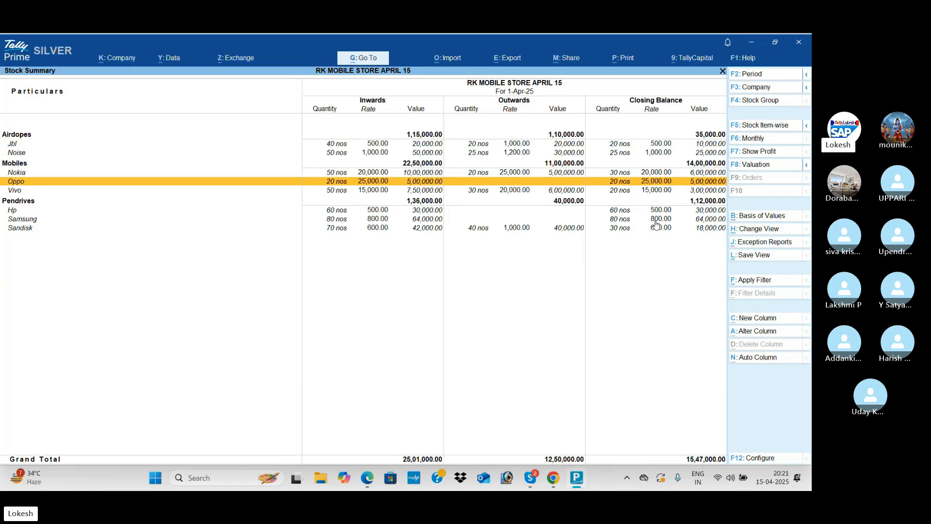
{"action": "key", "text": "Escape"}
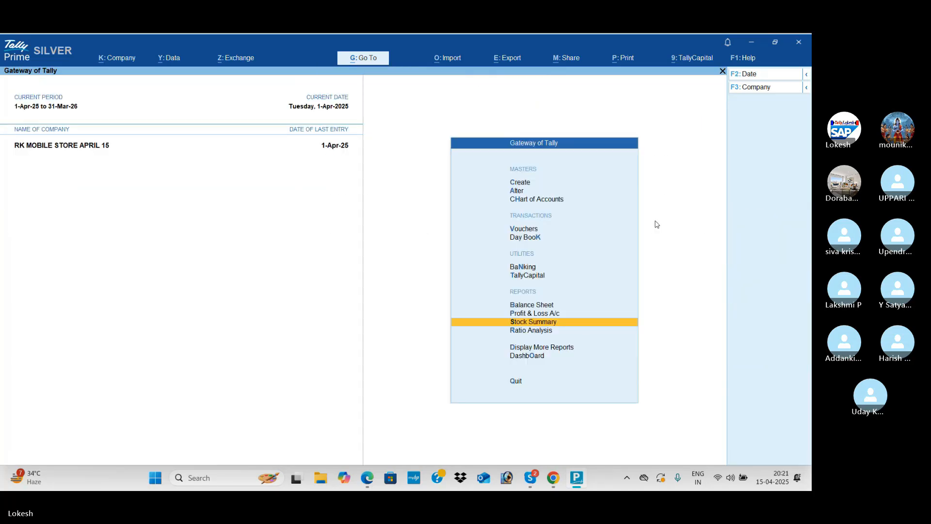
- Open the company's Dashboard to view its trading, cash/bank and inventory tiles
{"action": "key", "text": "Down"}
{"action": "key", "text": "Down"}
{"action": "key", "text": "Down"}
{"action": "key", "text": "Return"}
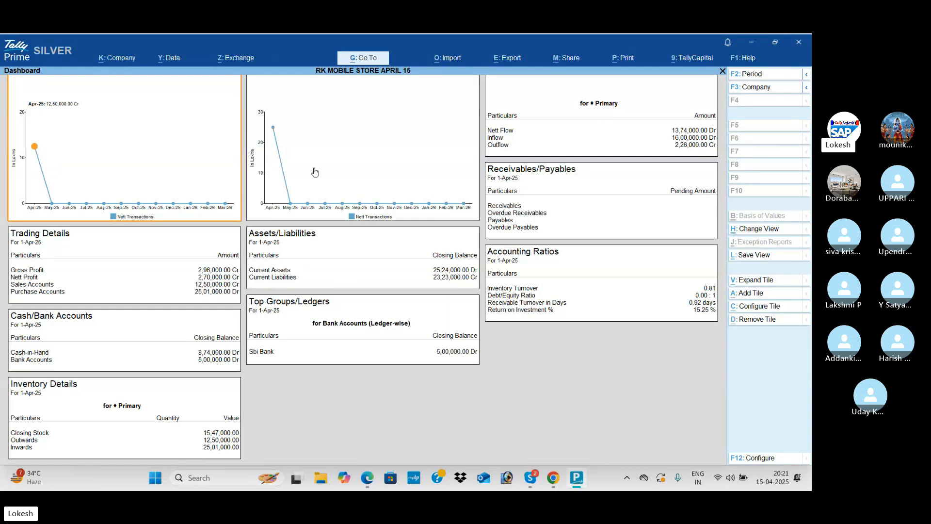
- Close the Dashboard and review the Trial Balance's debit and credit closing balances
{"action": "key", "text": "Escape"}
{"action": "key", "text": "Up"}
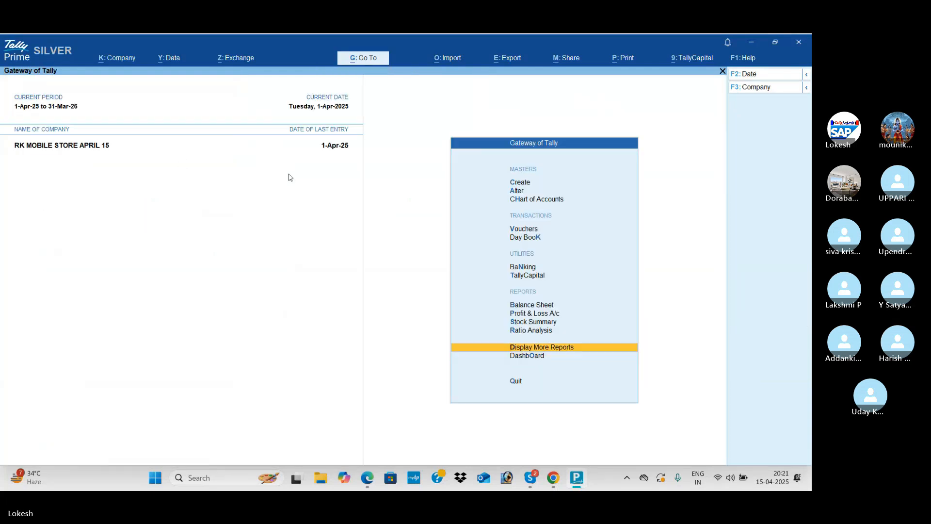
{"action": "key", "text": "Return"}
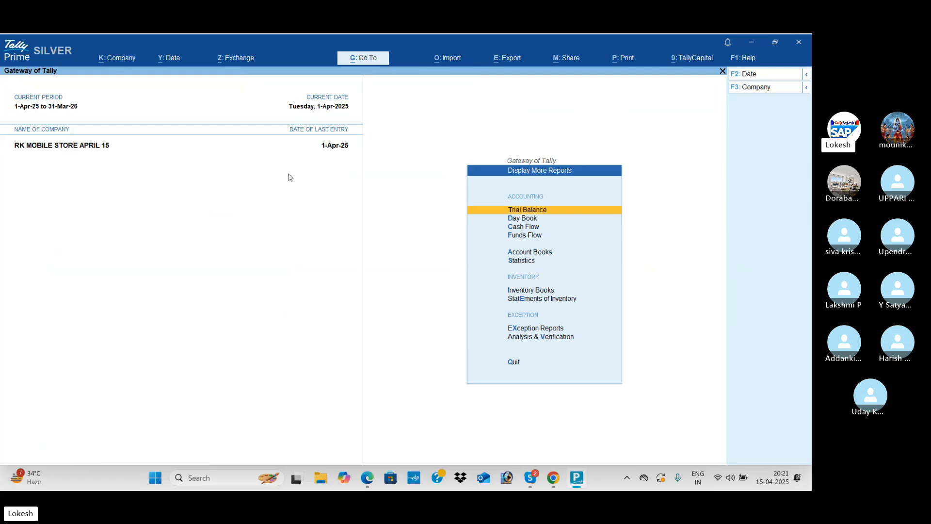
{"action": "key", "text": "Return"}
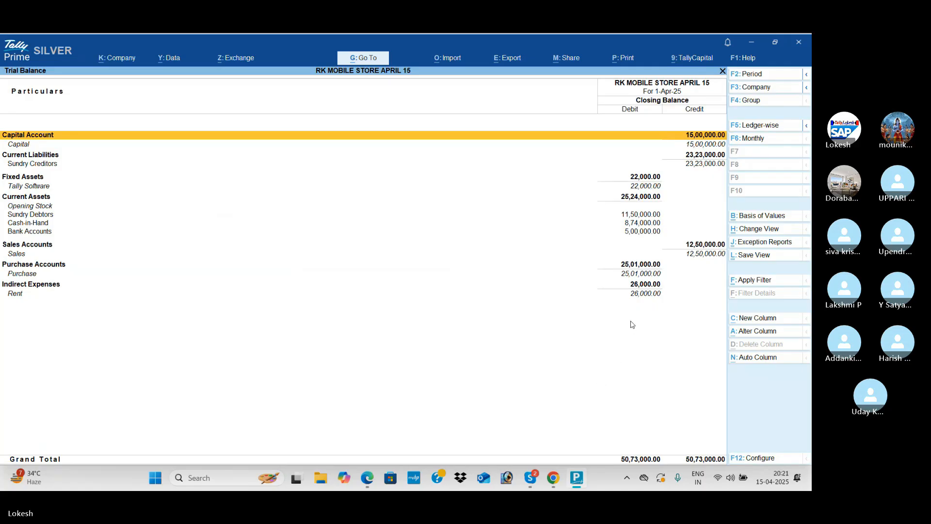
{"action": "key", "text": "Escape"}
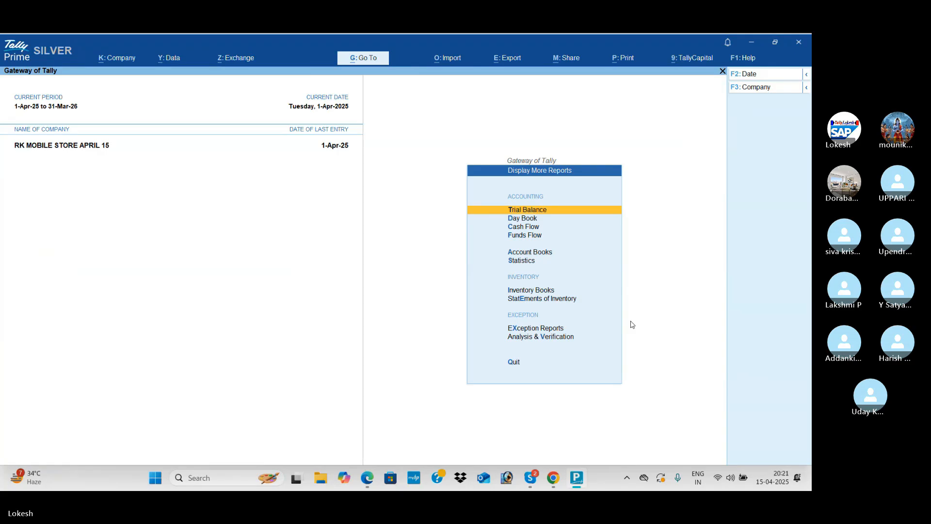
- View the Cash/Bank Book(s) summary from the Account Books and close it
{"action": "key", "text": "Down"}
{"action": "key", "text": "Down"}
{"action": "key", "text": "Down"}
{"action": "key", "text": "Down"}
{"action": "key", "text": "Return"}
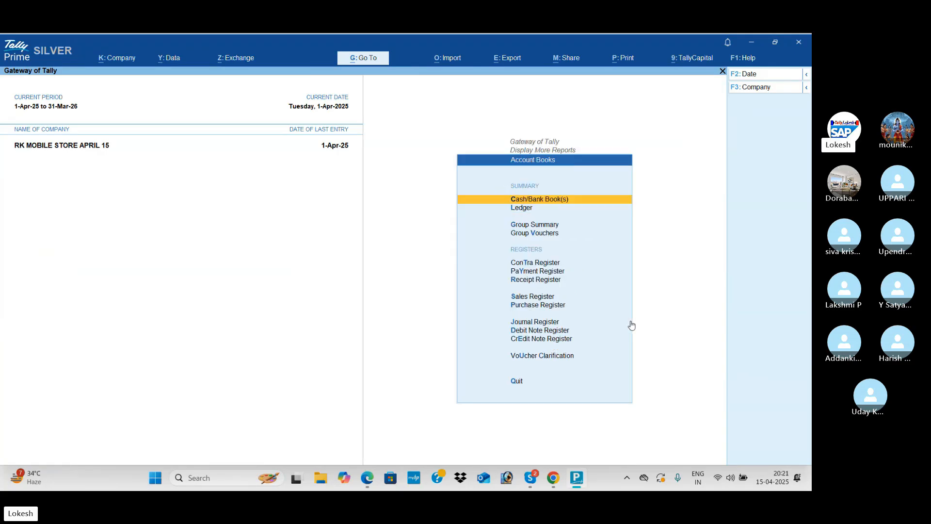
{"action": "key", "text": "Return"}
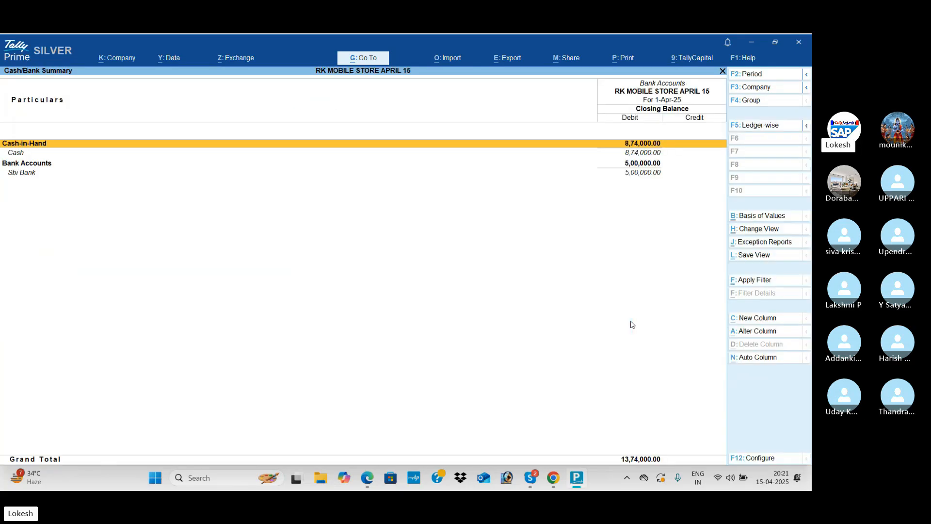
{"action": "key", "text": "Escape"}
- View the monthly totals in the Purchase Register and close it
{"action": "key", "text": "Down"}
{"action": "key", "text": "Down"}
{"action": "key", "text": "Down"}
{"action": "key", "text": "Down"}
{"action": "key", "text": "Down"}
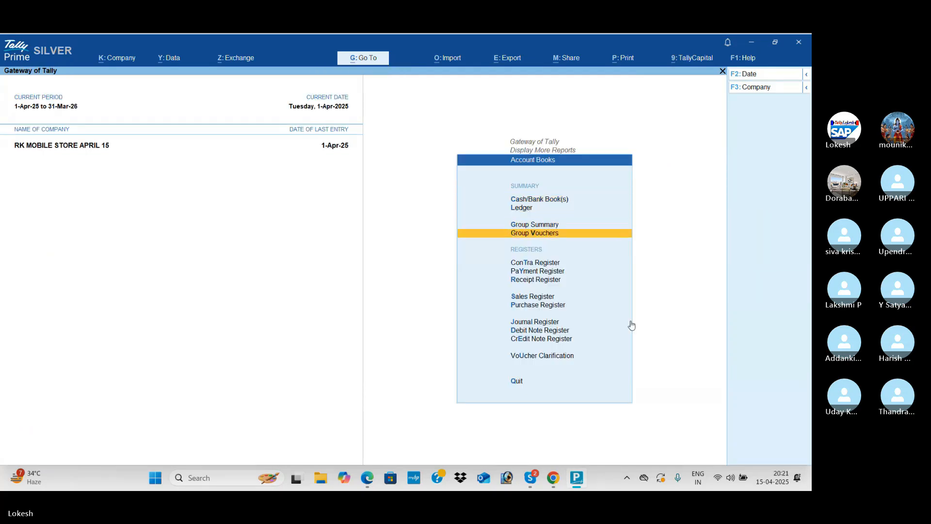
{"action": "key", "text": "Down"}
{"action": "key", "text": "Down"}
{"action": "key", "text": "Down"}
{"action": "key", "text": "Return"}
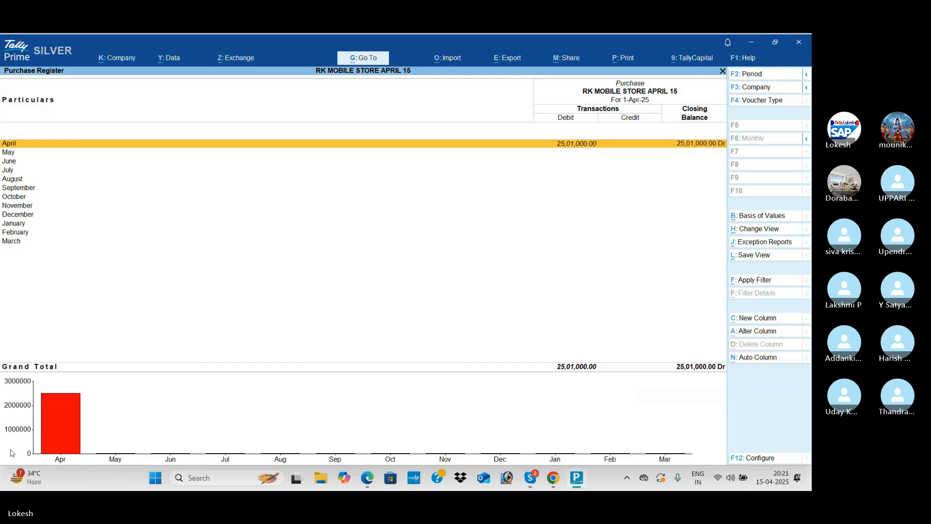
{"action": "key", "text": "Escape"}
- View the monthly totals in the Sales Register and close it
{"action": "key", "text": "Up"}
{"action": "key", "text": "Return"}
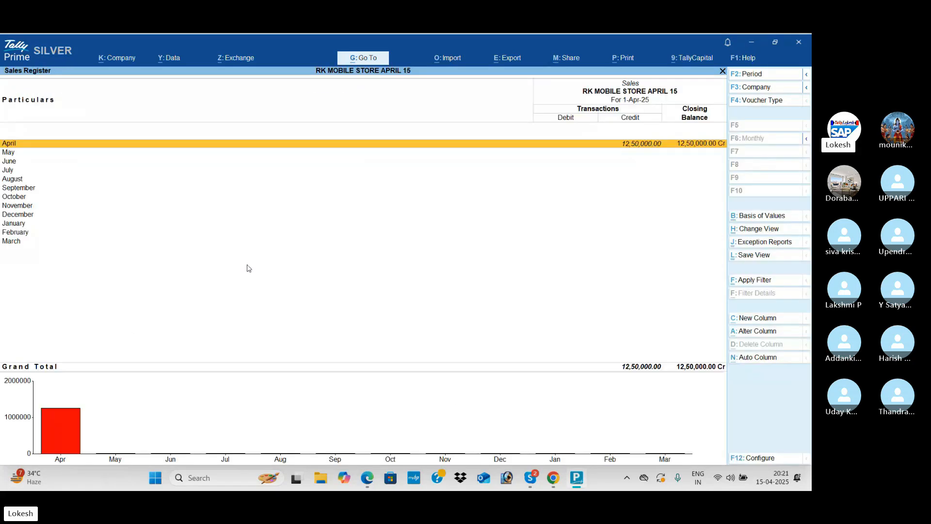
{"action": "key", "text": "Escape"}
- View April's receipt vouchers in the Receipt Register and return to the Account Books
{"action": "key", "text": "Up"}
{"action": "key", "text": "Return"}
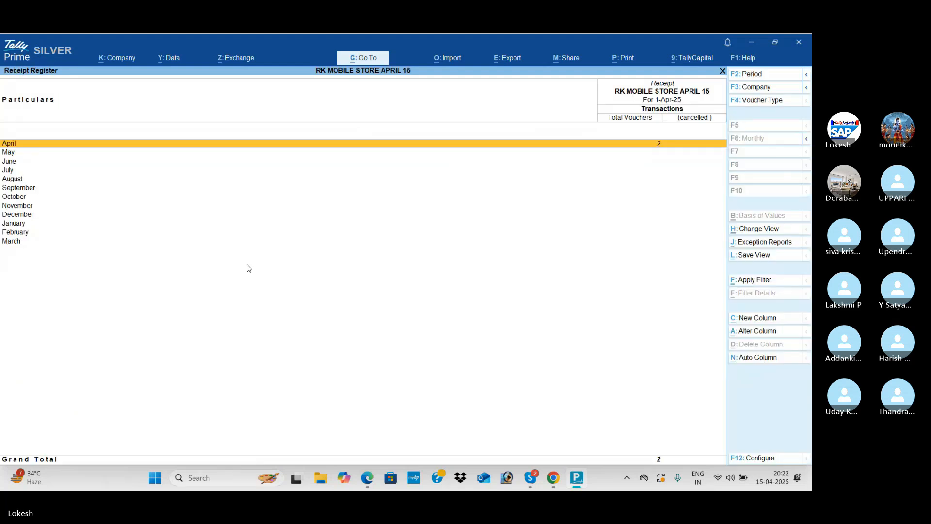
{"action": "key", "text": "Return"}
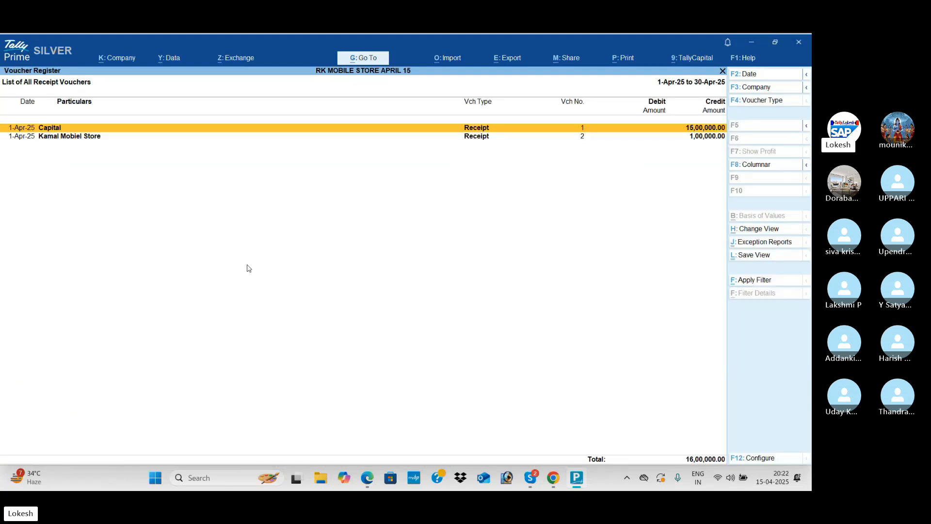
{"action": "key", "text": "Escape"}
{"action": "key", "text": "Escape"}
- View April's payment vouchers in the Payment Register and return to the Account Books
{"action": "key", "text": "Up"}
{"action": "key", "text": "Return"}
{"action": "key", "text": "Return"}
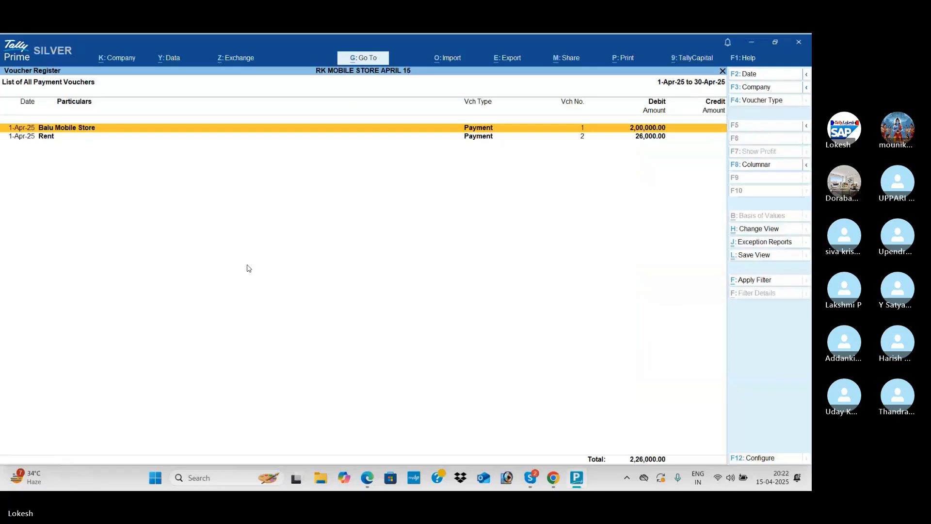
{"action": "key", "text": "Escape"}
{"action": "key", "text": "Escape"}
- View April's contra vouchers in the Contra Register and return to the Account Books
{"action": "key", "text": "Up"}
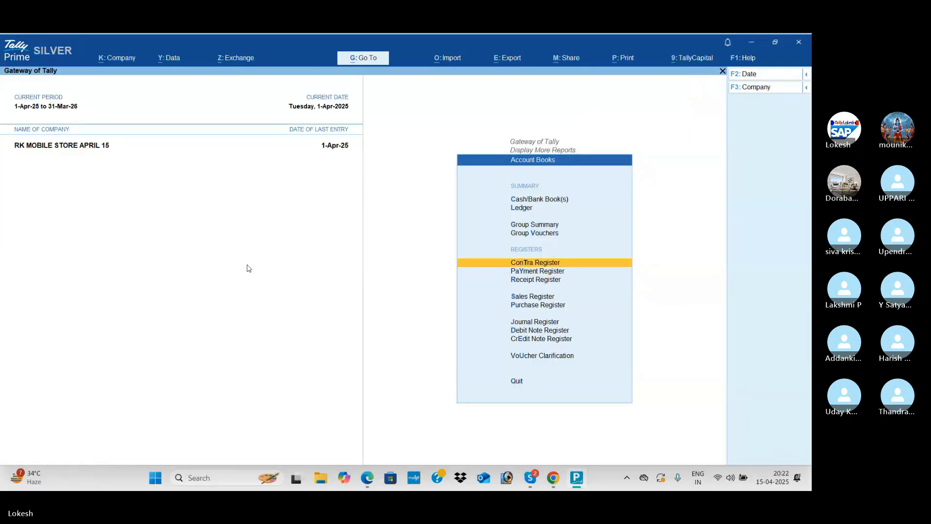
{"action": "key", "text": "Return"}
{"action": "key", "text": "Return"}
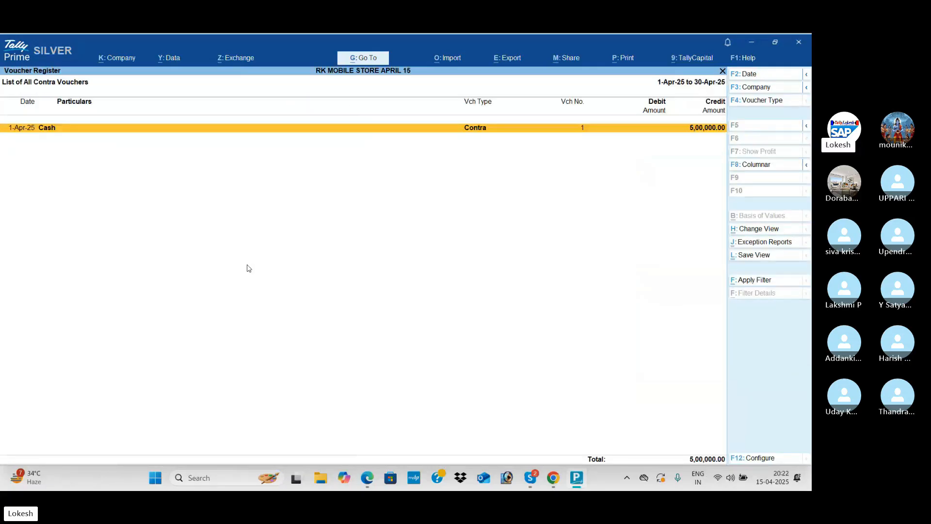
{"action": "key", "text": "Escape"}
{"action": "key", "text": "Escape"}
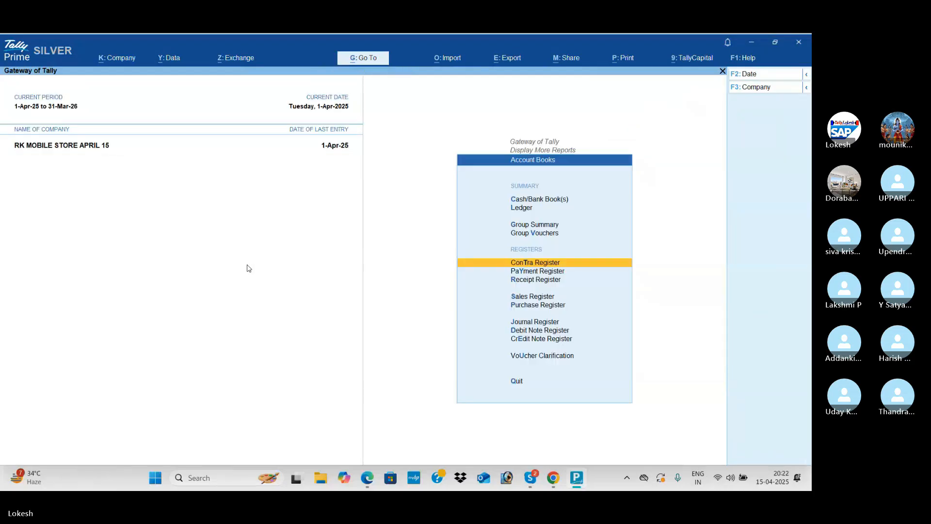
- Leave the Account Books and open the Statistics report of voucher and account types
{"action": "key", "text": "Escape"}
{"action": "key", "text": "Down"}
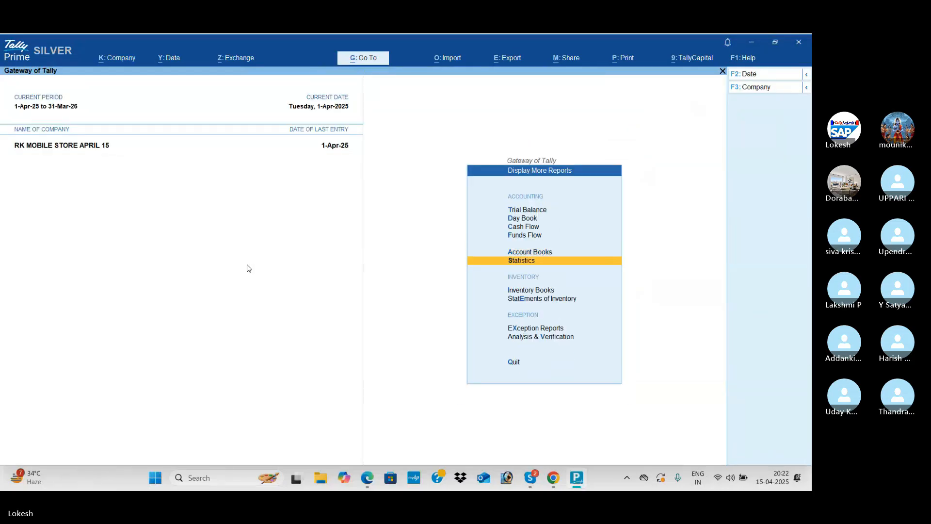
{"action": "key", "text": "Return"}
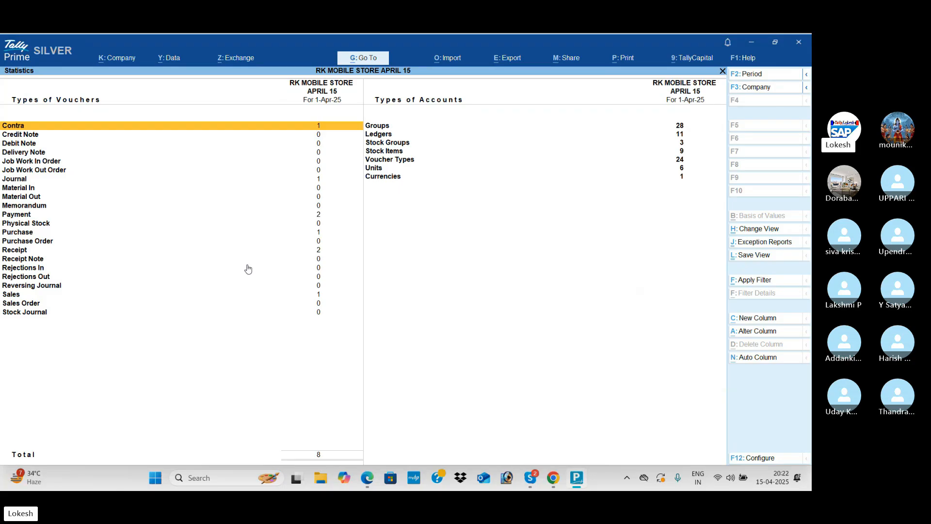
- View the monthly register of the Payment voucher type from the Statistics report and return to it
{"action": "key", "text": "Down"}
{"action": "key", "text": "Down"}
{"action": "key", "text": "Down"}
{"action": "key", "text": "Down"}
{"action": "key", "text": "Down"}
{"action": "key", "text": "Down"}
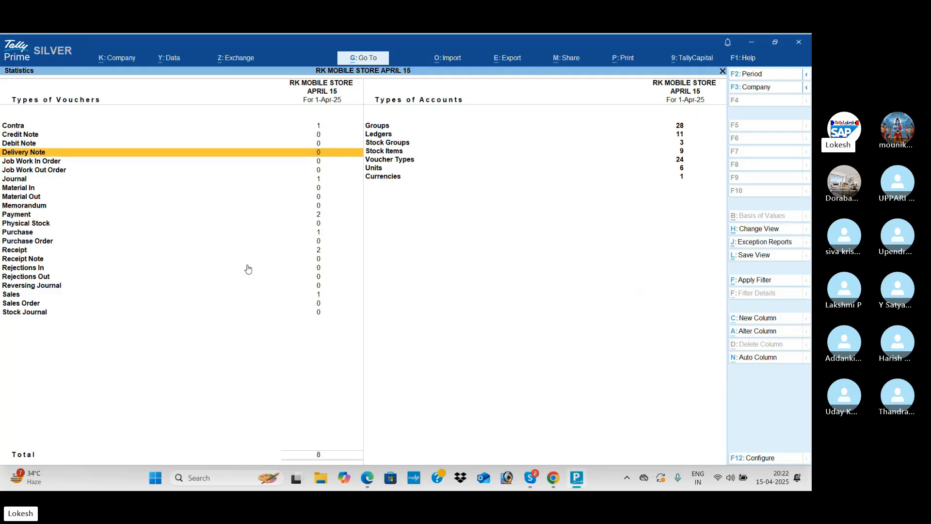
{"action": "key", "text": "Down"}
{"action": "key", "text": "Down"}
{"action": "key", "text": "Down"}
{"action": "key", "text": "Down"}
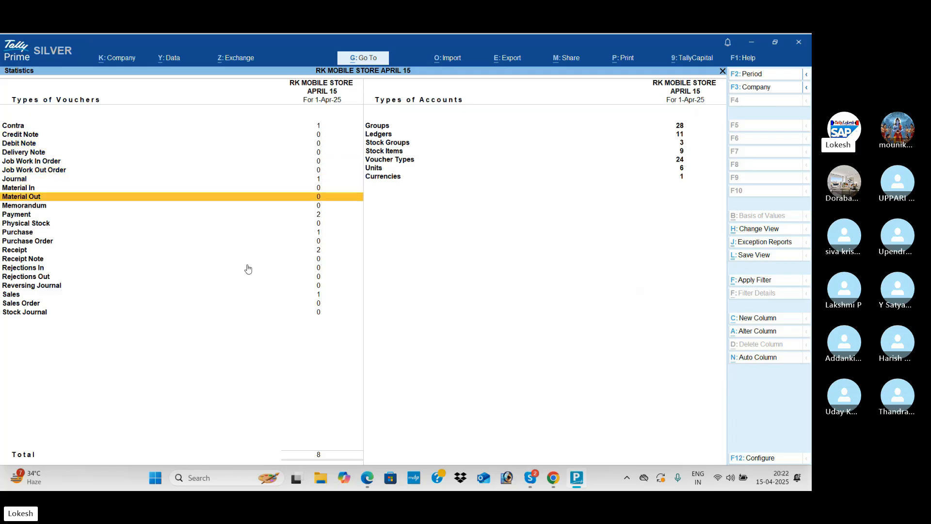
{"action": "key", "text": "Return"}
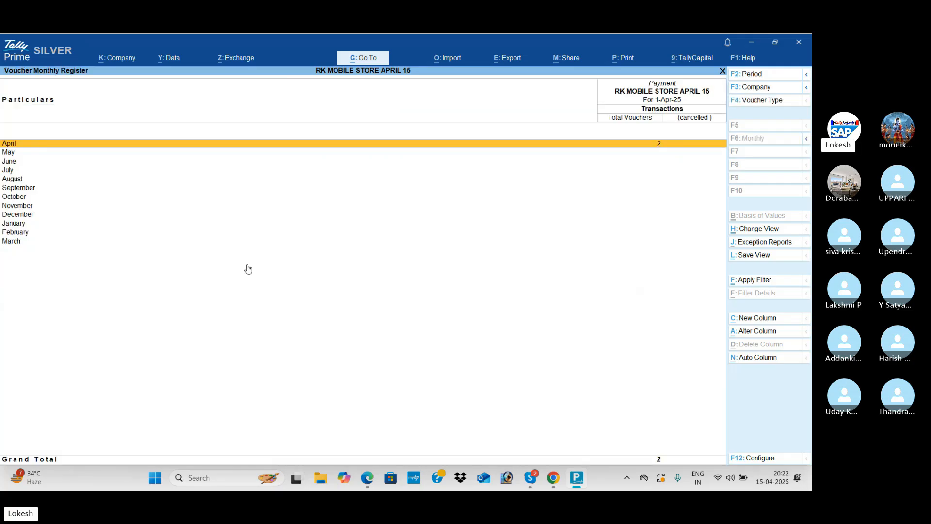
{"action": "key", "text": "Escape"}
- Examine the counts of the remaining voucher types in the Statistics report down to Sales
{"action": "key", "text": "Down"}
{"action": "key", "text": "Down"}
{"action": "key", "text": "Down"}
{"action": "key", "text": "Down"}
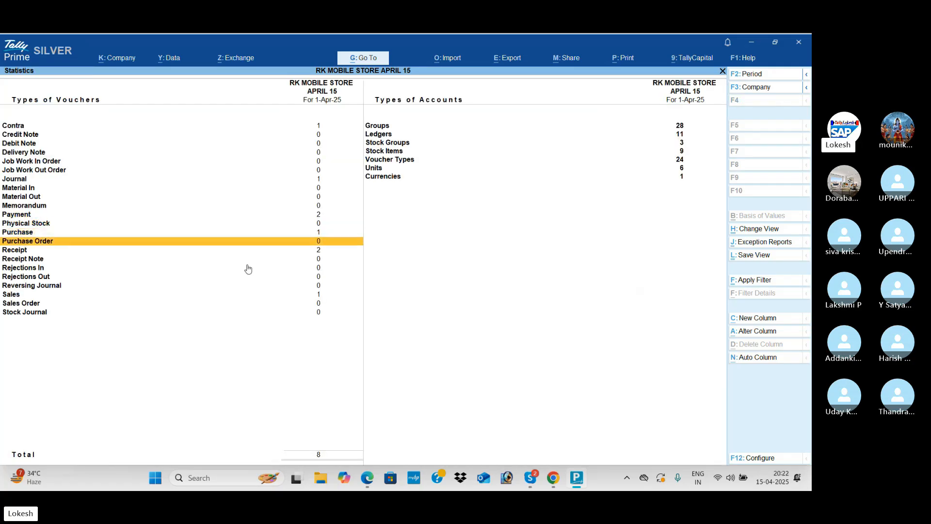
{"action": "key", "text": "Down"}
{"action": "key", "text": "Down"}
{"action": "key", "text": "Down"}
{"action": "key", "text": "Down"}
{"action": "key", "text": "Down"}
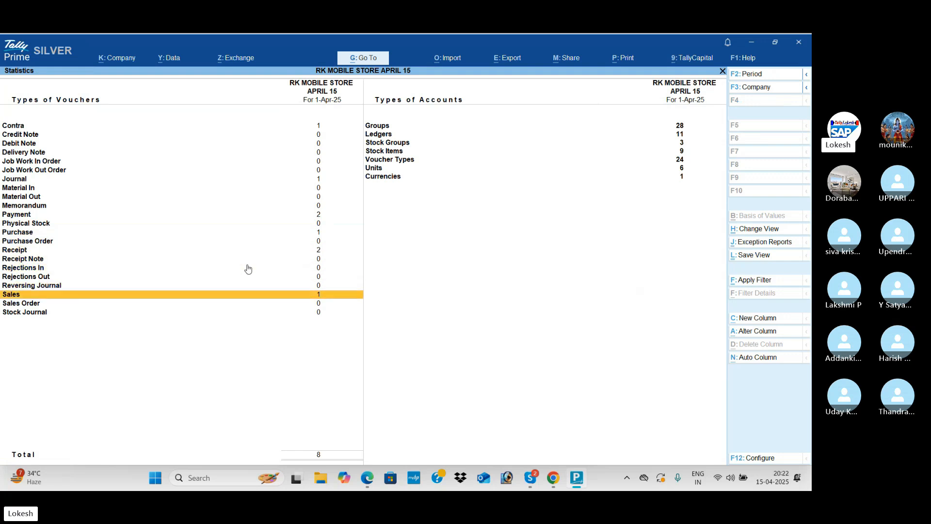
- Examine the ledger, stock group, stock item and unit counts under Types of Accounts and close Statistics
{"action": "key", "text": "Right"}
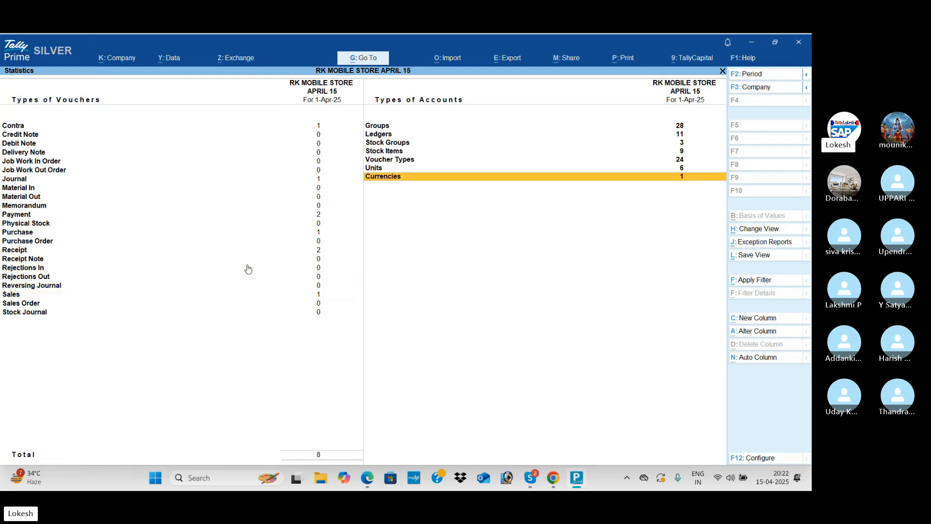
{"action": "key", "text": "Up"}
{"action": "key", "text": "Up"}
{"action": "key", "text": "Up"}
{"action": "key", "text": "Up"}
{"action": "key", "text": "Up"}
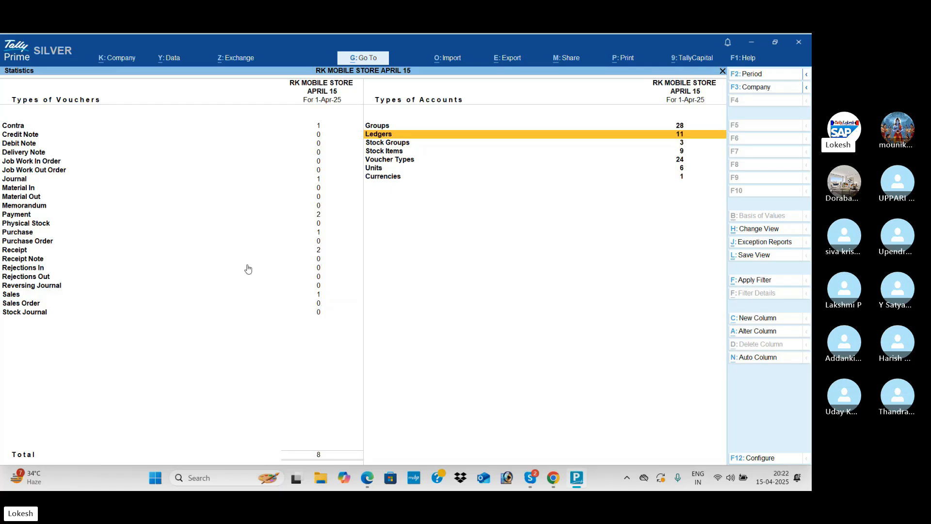
{"action": "key", "text": "Down"}
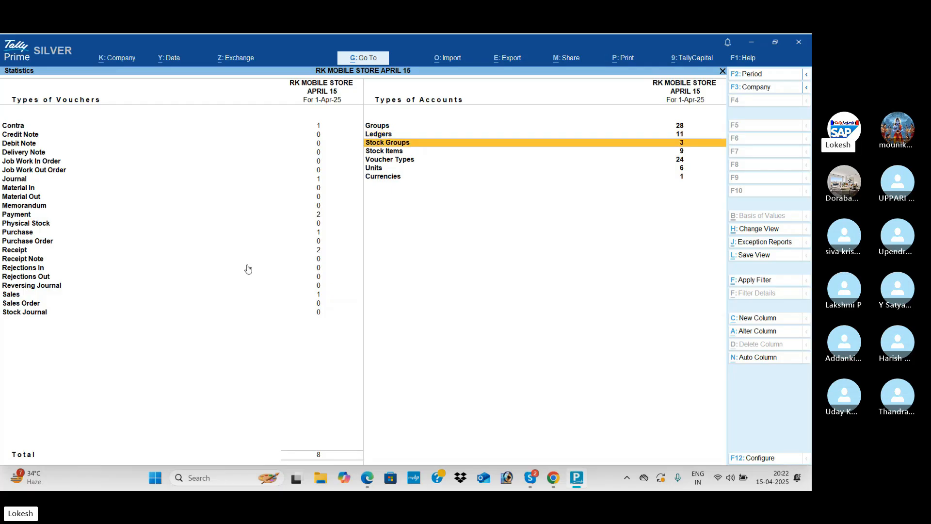
{"action": "key", "text": "Down"}
{"action": "key", "text": "Down"}
{"action": "key", "text": "Down"}
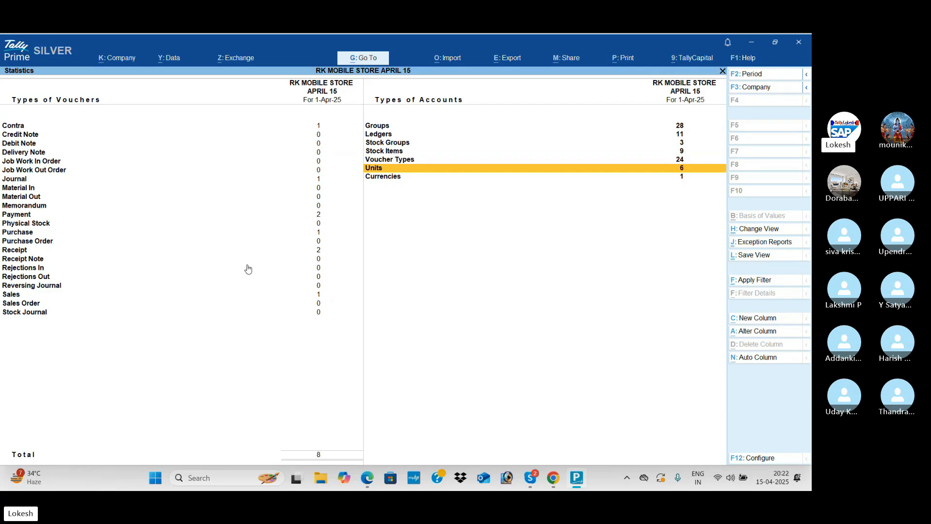
{"action": "key", "text": "Escape"}
- View the Boat stock item's monthly inwards, outwards and closing balance in the Inventory Books
{"action": "key", "text": "Down"}
{"action": "key", "text": "Return"}
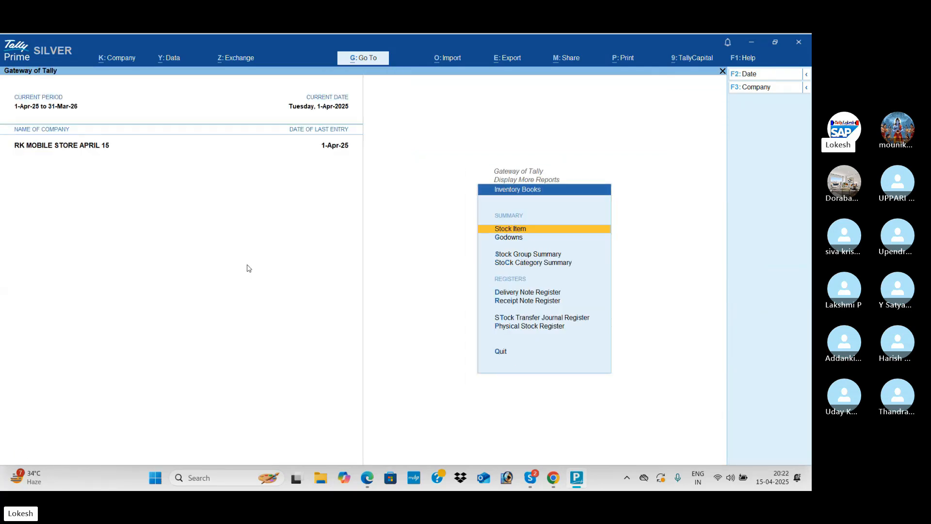
{"action": "key", "text": "Return"}
{"action": "key", "text": "Return"}
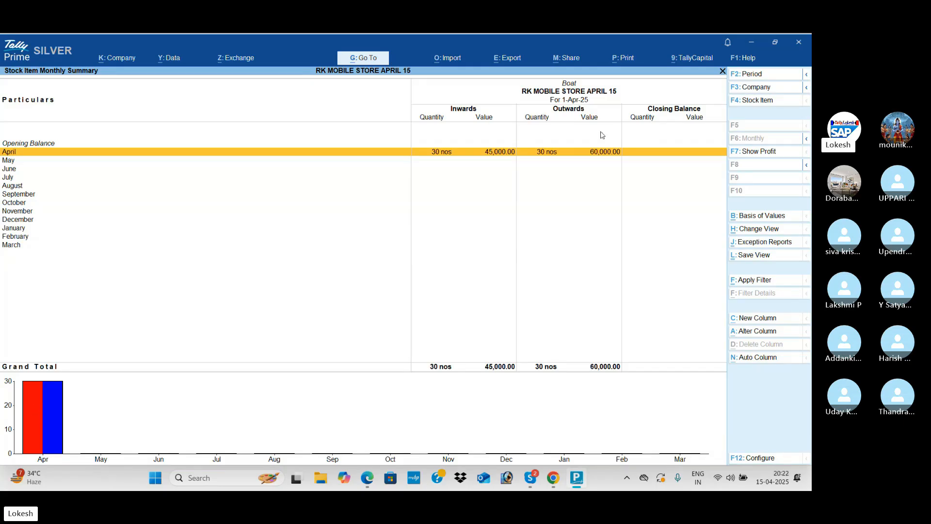
{"action": "key", "text": "Escape"}
- View the monthly summaries of the Hp and Jbl stock items and leave the Inventory Books
{"action": "key", "text": "Return"}
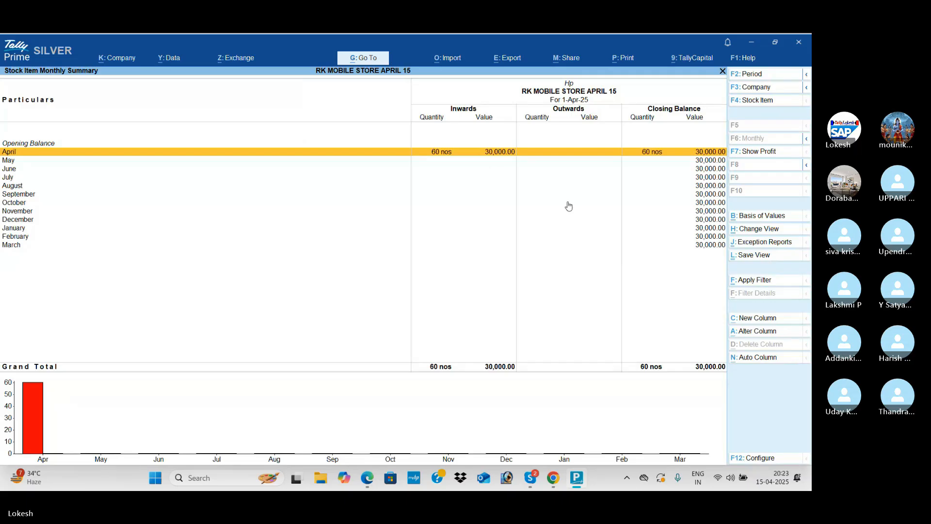
{"action": "key", "text": "F4"}
{"action": "key", "text": "Down"}
{"action": "key", "text": "Return"}
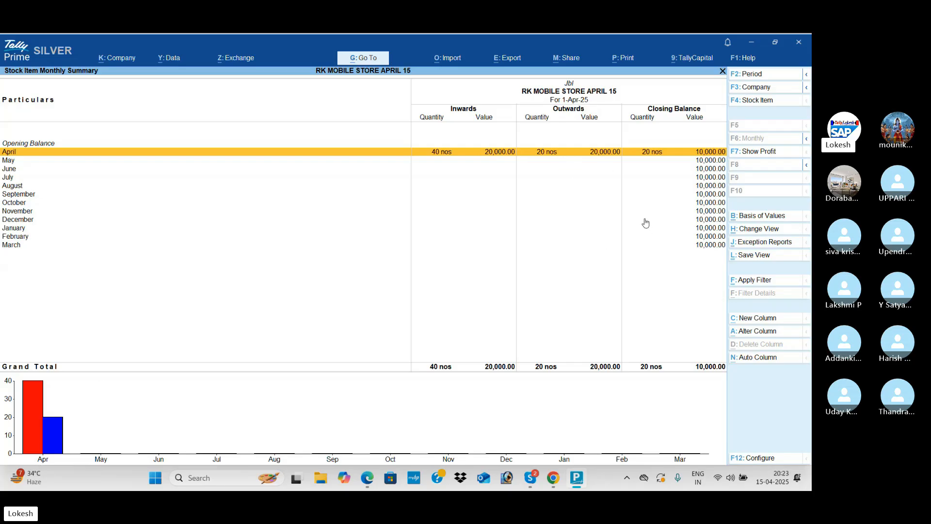
{"action": "key", "text": "Escape"}
{"action": "key", "text": "Escape"}
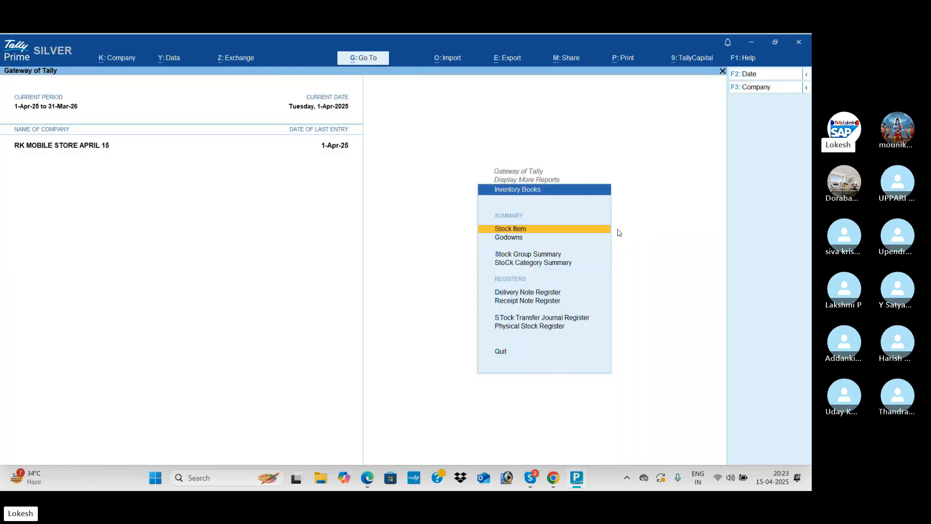
{"action": "key", "text": "Escape"}
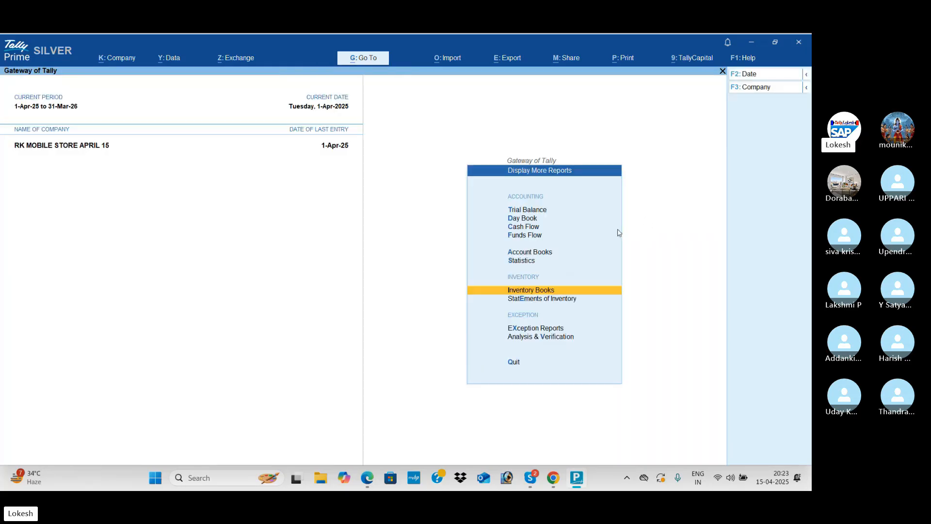
- View the Stock Query for the Boat item and leave the Statements of Inventory
{"action": "key", "text": "Down"}
{"action": "key", "text": "Return"}
{"action": "key", "text": "Return"}
{"action": "key", "text": "Return"}
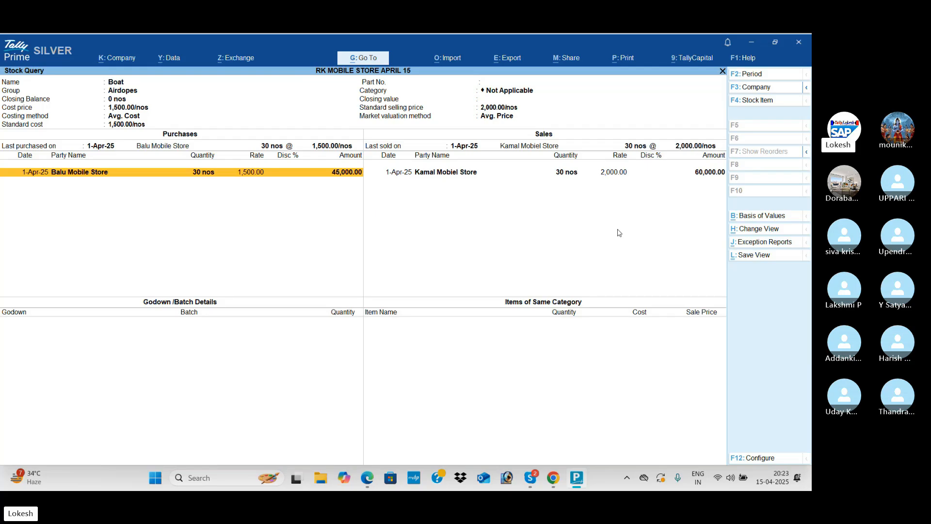
{"action": "key", "text": "Escape"}
{"action": "key", "text": "Escape"}
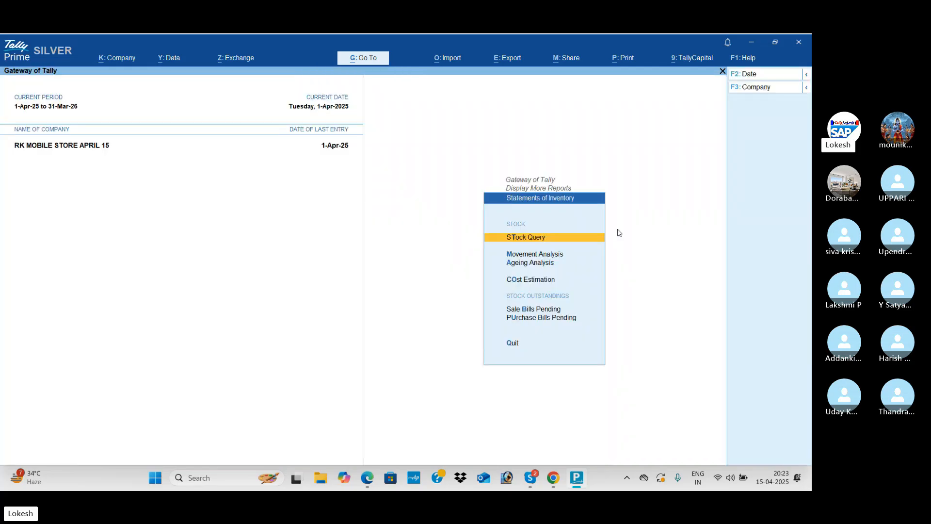
{"action": "key", "text": "Escape"}
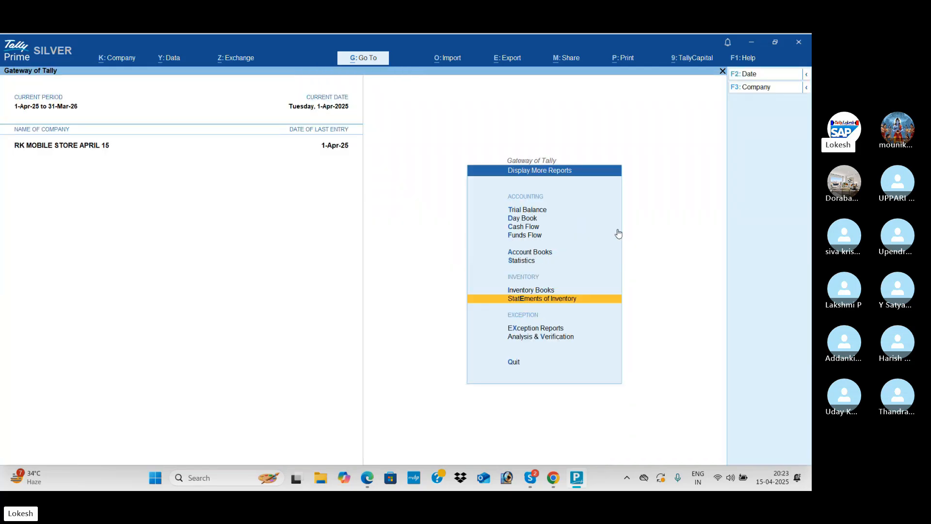
- View the Stock Query for the Boat item, switch it to the Hp item, and return to the Gateway of Tally
{"action": "key", "text": "Return"}
{"action": "key", "text": "Return"}
{"action": "key", "text": "Return"}
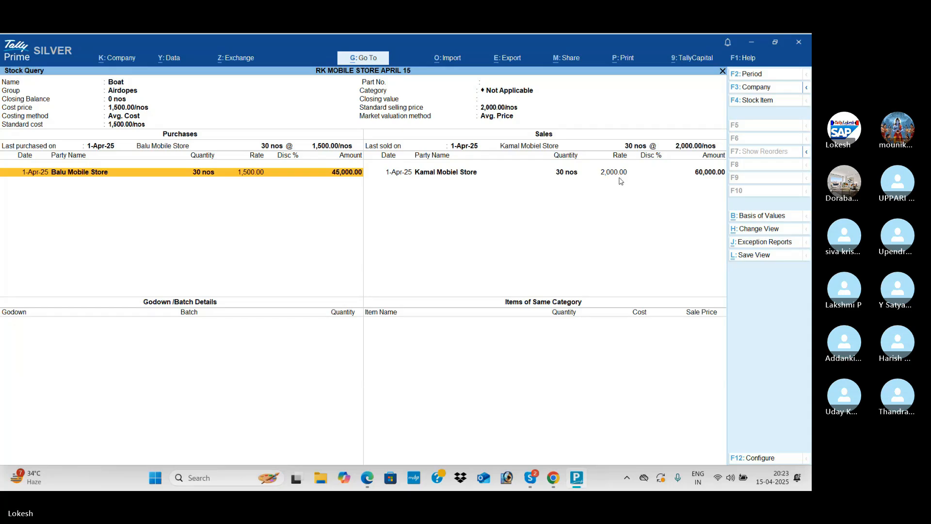
{"action": "key", "text": "F4"}
{"action": "key", "text": "Down"}
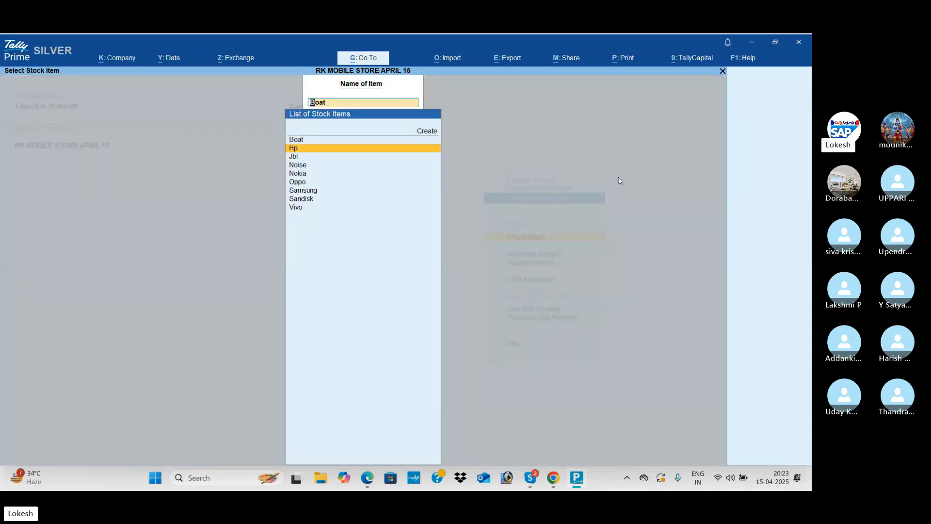
{"action": "key", "text": "Return"}
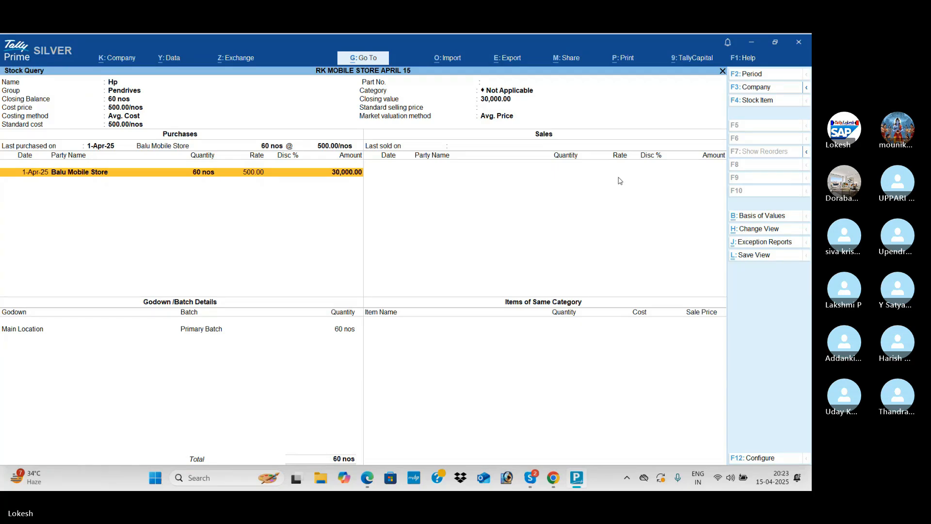
{"action": "key", "text": "Escape"}
{"action": "key", "text": "Escape"}
{"action": "key", "text": "Escape"}
{"action": "key", "text": "Escape"}
{"action": "key", "text": "Escape"}
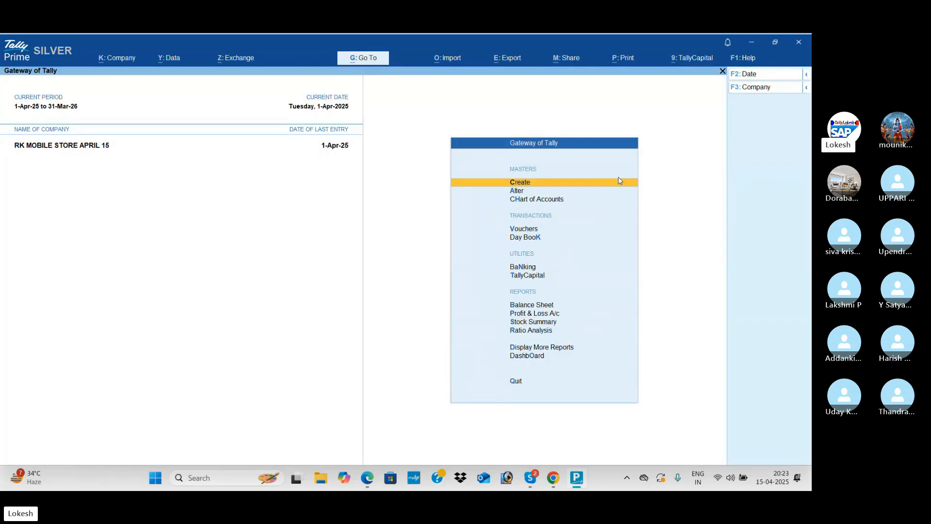
- View the Balance Sheet of RK Mobile Store and close it
{"action": "key", "text": "Down"}
{"action": "key", "text": "Down"}
{"action": "key", "text": "Down"}
{"action": "key", "text": "Down"}
{"action": "key", "text": "Down"}
{"action": "key", "text": "Down"}
{"action": "key", "text": "Down"}
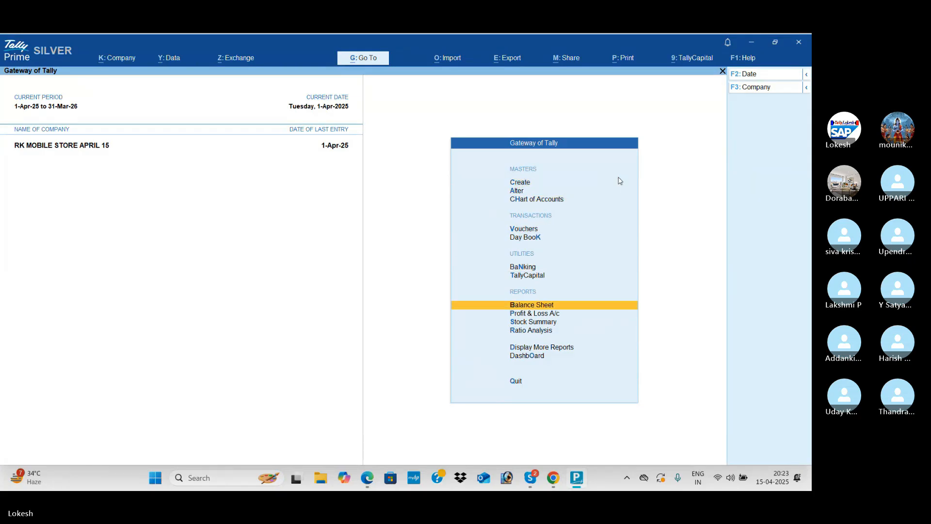
{"action": "key", "text": "Return"}
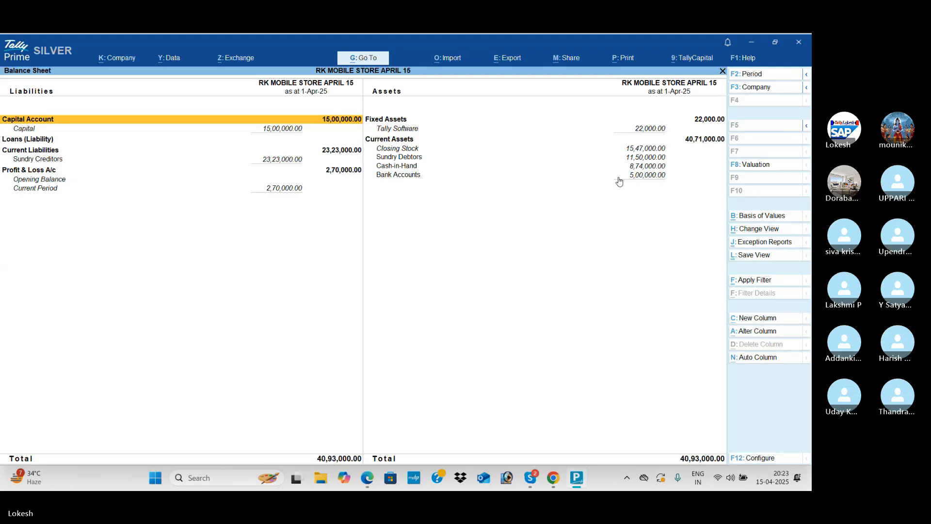
{"action": "key", "text": "Escape"}
- Open the Balu Mobile Store purchase voucher from the Day Book for alteration
{"action": "key", "text": "Up"}
{"action": "key", "text": "Up"}
{"action": "key", "text": "Up"}
{"action": "key", "text": "Up"}
{"action": "key", "text": "Down"}
{"action": "key", "text": "Return"}
{"action": "key", "text": "Down"}
{"action": "key", "text": "Down"}
{"action": "key", "text": "Down"}
{"action": "key", "text": "Down"}
{"action": "key", "text": "Down"}
{"action": "key", "text": "Down"}
{"action": "key", "text": "Down"}
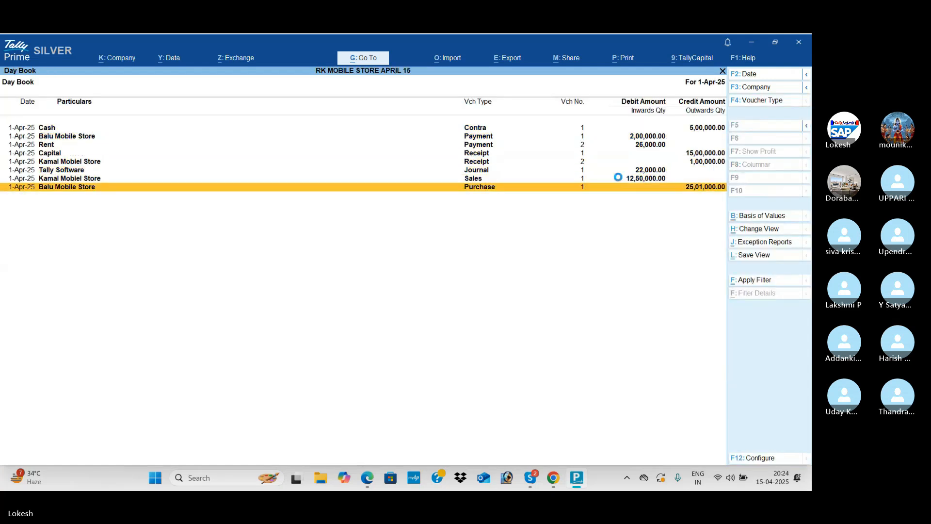
{"action": "key", "text": "Return"}
- Set the Vivo quantity in the purchase voucher to 100 nos and accept the altered voucher
{"action": "left_click", "coordinate": [631, 167]}
{"action": "key", "text": "Return"}
{"action": "key", "text": "Return"}
{"action": "type", "text": "100"}
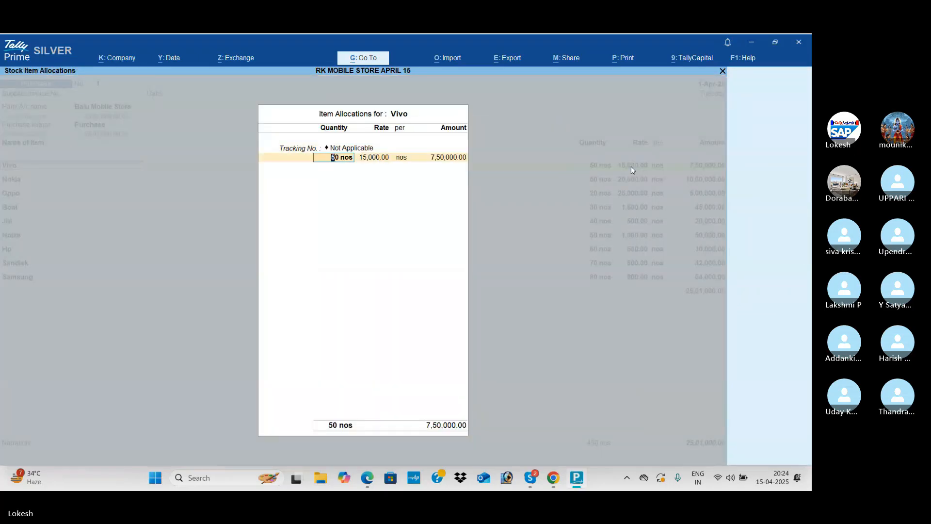
{"action": "key", "text": "Return"}
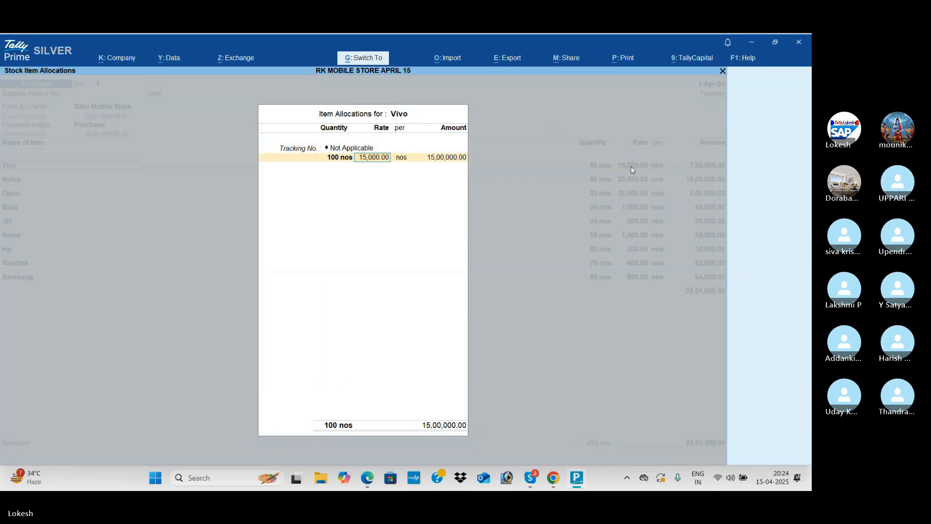
{"action": "key", "text": "Return"}
{"action": "key", "text": "Return"}
{"action": "key", "text": "ctrl+a"}
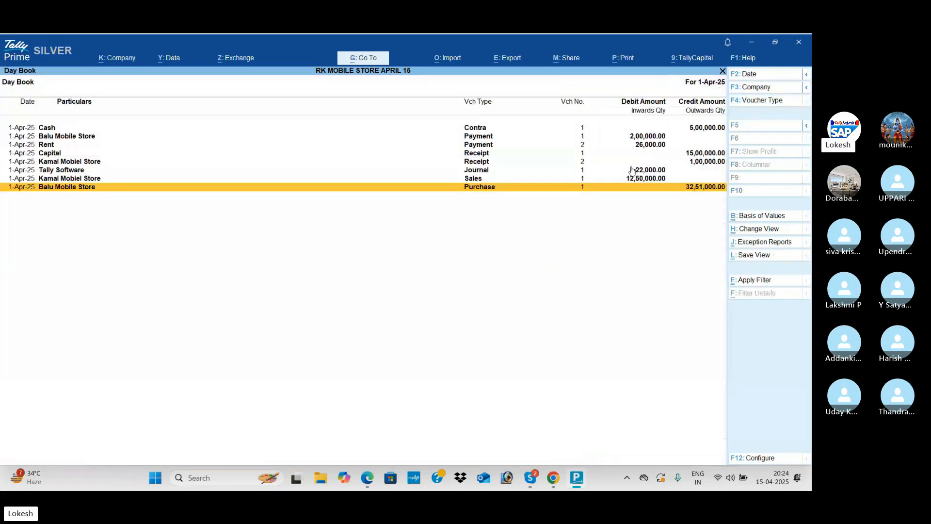
- Reopen the purchase voucher and check the purchased mobile quantities against the exercise in the PDF material
{"action": "key", "text": "Return"}
{"action": "key", "text": "alt+Tab"}
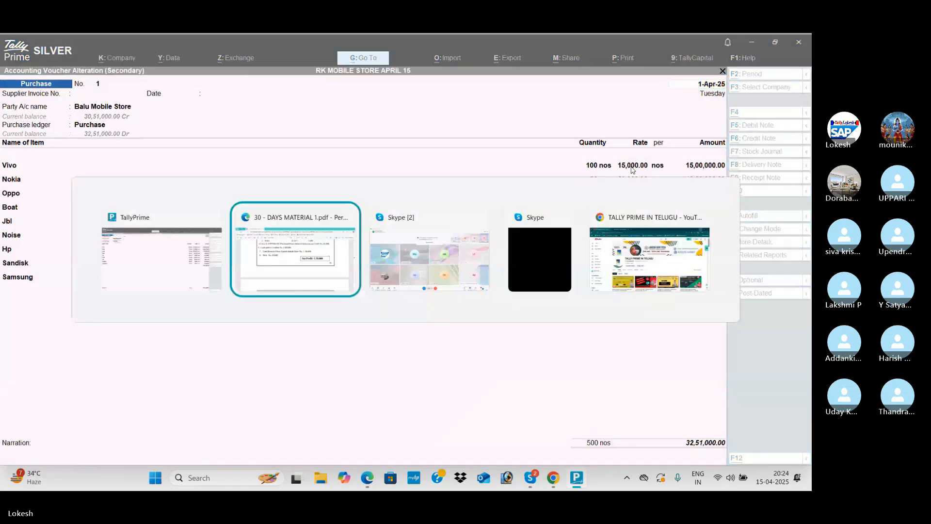
{"action": "scroll", "coordinate": [589, 214], "scroll_direction": "up", "scroll_amount": 5}
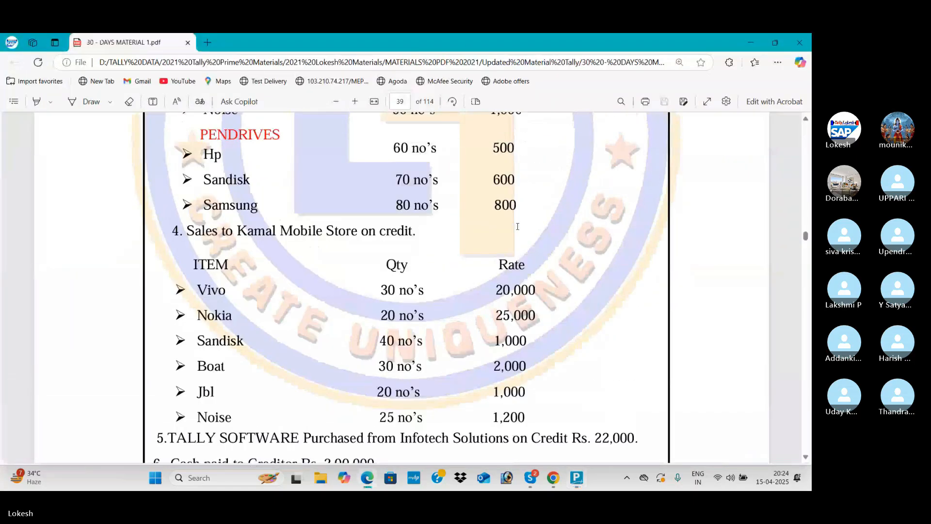
{"action": "scroll", "coordinate": [518, 226], "scroll_direction": "up", "scroll_amount": 5}
{"action": "double_click", "coordinate": [415, 195]}
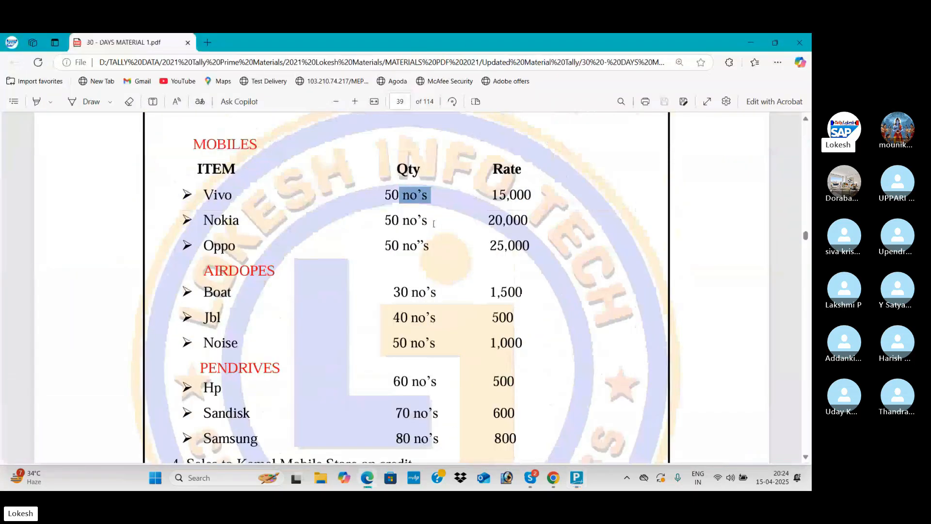
{"action": "left_click_drag", "start_coordinate": [384, 192], "coordinate": [439, 383]}
{"action": "left_click", "coordinate": [396, 191]}
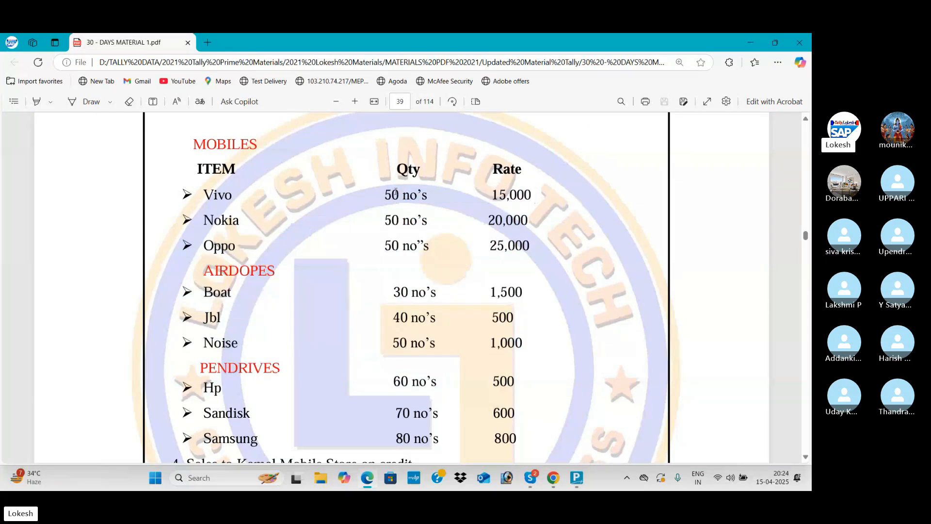
{"action": "key", "text": "alt+Tab"}
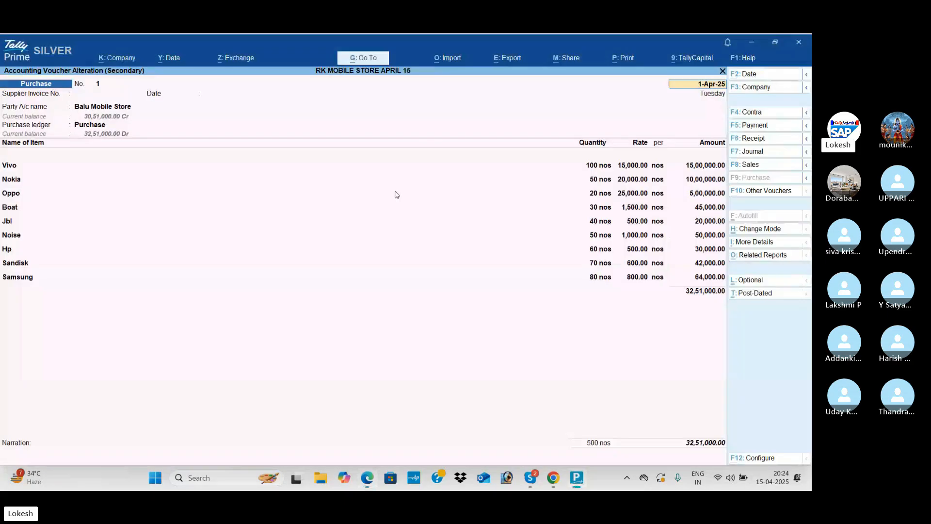
- Set the Vivo quantity in the purchase voucher to 50 nos, accept the voucher and close the Day Book
{"action": "left_click", "coordinate": [594, 167]}
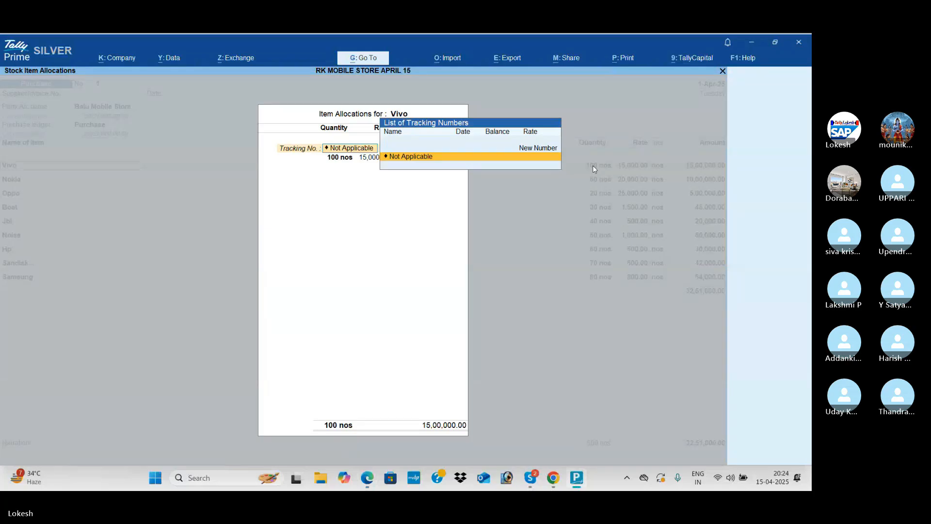
{"action": "key", "text": "Return"}
{"action": "type", "text": "50"}
{"action": "key", "text": "Return"}
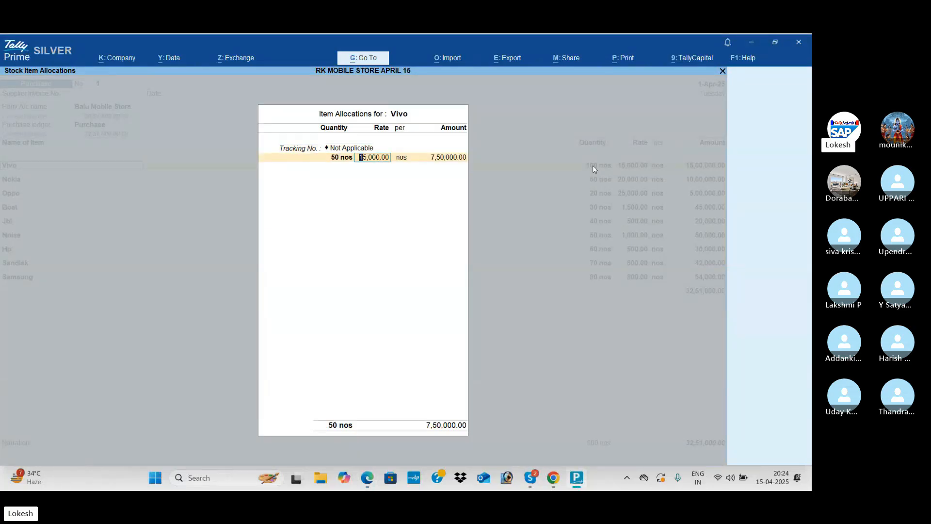
{"action": "key", "text": "Return"}
{"action": "key", "text": "Return"}
{"action": "key", "text": "Return"}
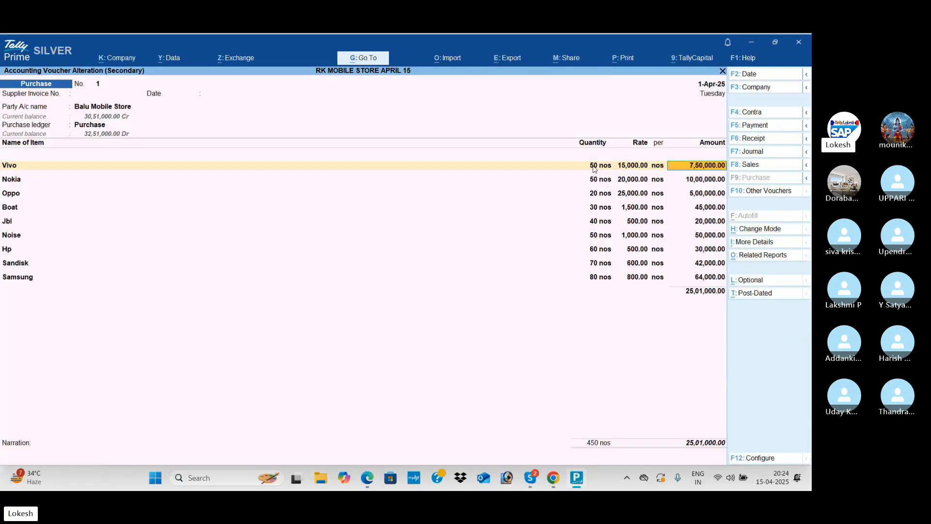
{"action": "key", "text": "ctrl+a"}
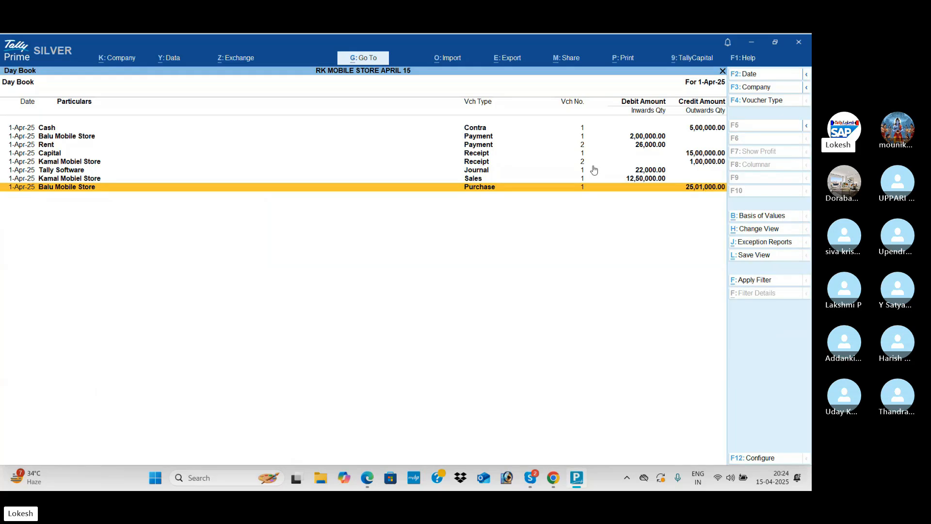
{"action": "key", "text": "Escape"}
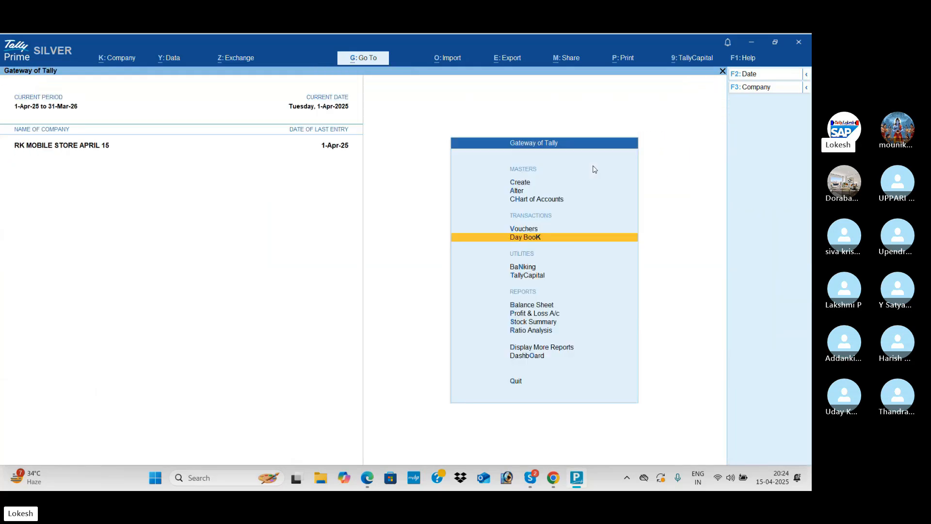
{"action": "key", "text": "alt+Tab"}
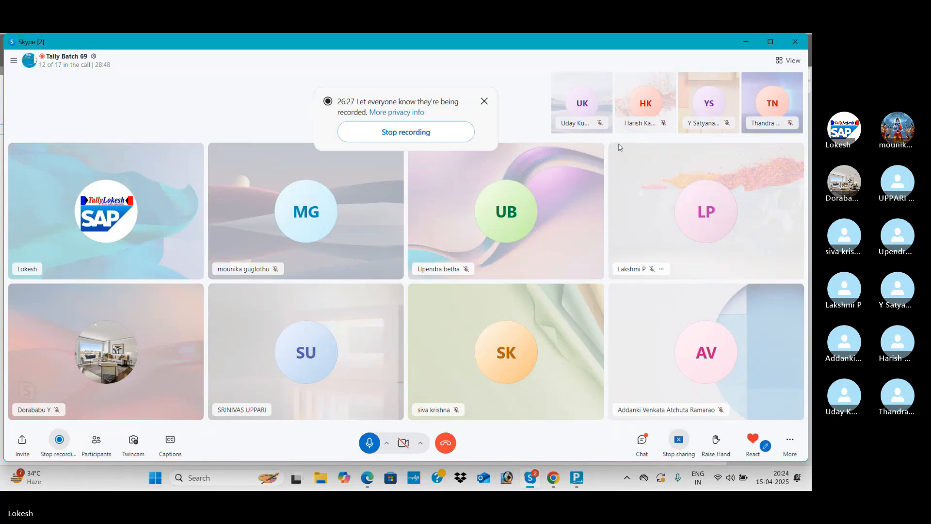
{"action": "key", "text": "alt+Tab"}
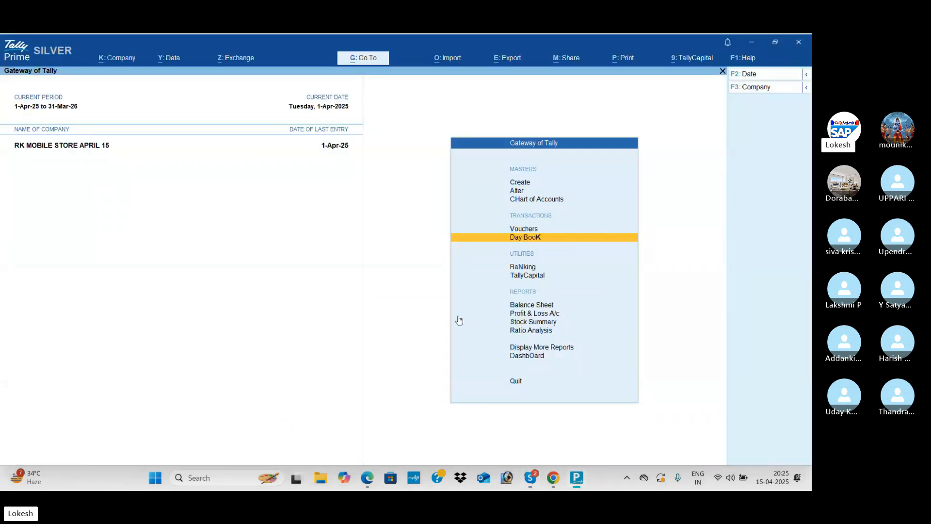
- Switch to the PDF material and examine the Painkillers, Antibiotics and Syrups groups under Medicines in Problem-8, Star Medical Agency
{"action": "key", "text": "alt+Tab"}
{"action": "key", "text": "alt+Tab"}
{"action": "scroll", "coordinate": [458, 319], "scroll_direction": "down", "scroll_amount": 15}
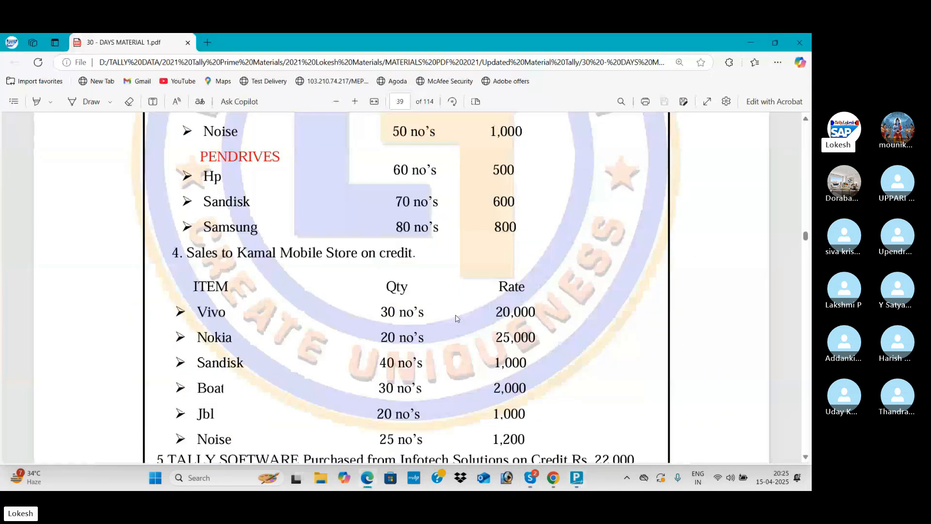
{"action": "scroll", "coordinate": [455, 314], "scroll_direction": "down", "scroll_amount": 3}
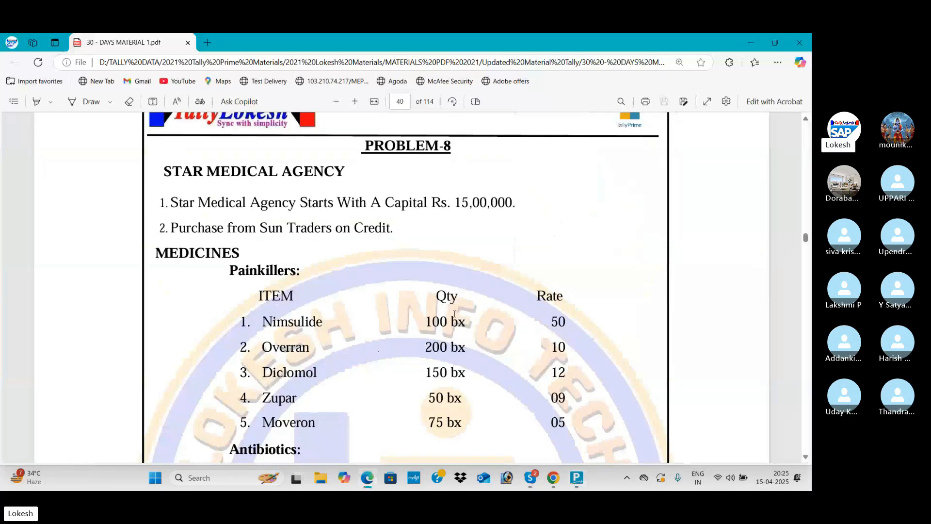
{"action": "scroll", "coordinate": [454, 313], "scroll_direction": "down", "scroll_amount": 2}
{"action": "scroll", "coordinate": [191, 250], "scroll_direction": "up", "scroll_amount": 1}
{"action": "left_click_drag", "start_coordinate": [155, 200], "coordinate": [312, 219]}
{"action": "scroll", "coordinate": [209, 335], "scroll_direction": "down", "scroll_amount": 2}
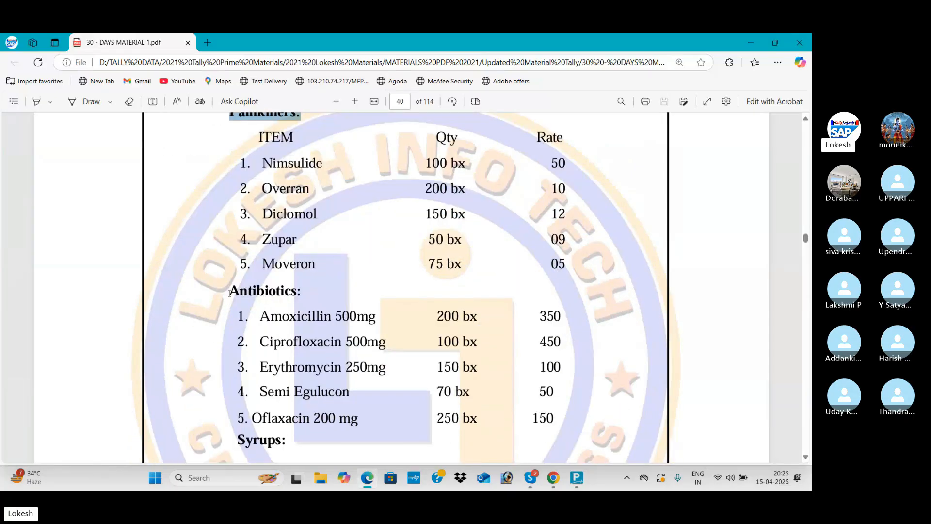
{"action": "left_click_drag", "start_coordinate": [229, 293], "coordinate": [303, 293]}
{"action": "scroll", "coordinate": [246, 395], "scroll_direction": "down", "scroll_amount": 2}
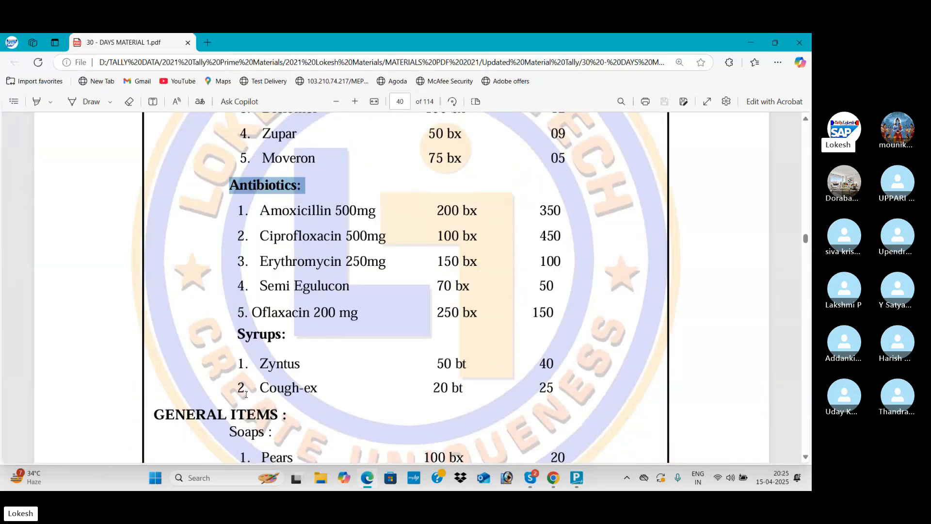
{"action": "left_click_drag", "start_coordinate": [235, 340], "coordinate": [286, 344]}
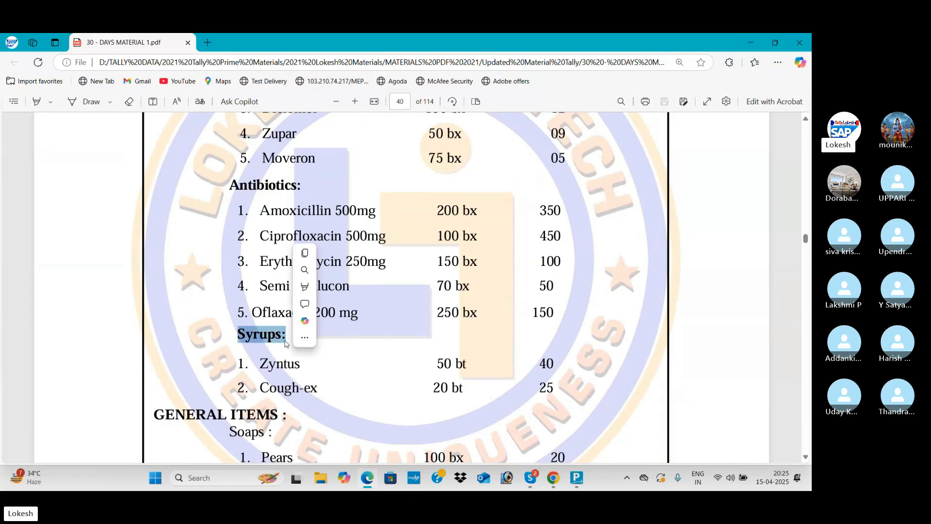
- Examine the units of measure used for the medicines, toothpastes and shampoos in Problem-8
{"action": "scroll", "coordinate": [578, 246], "scroll_direction": "up", "scroll_amount": 3}
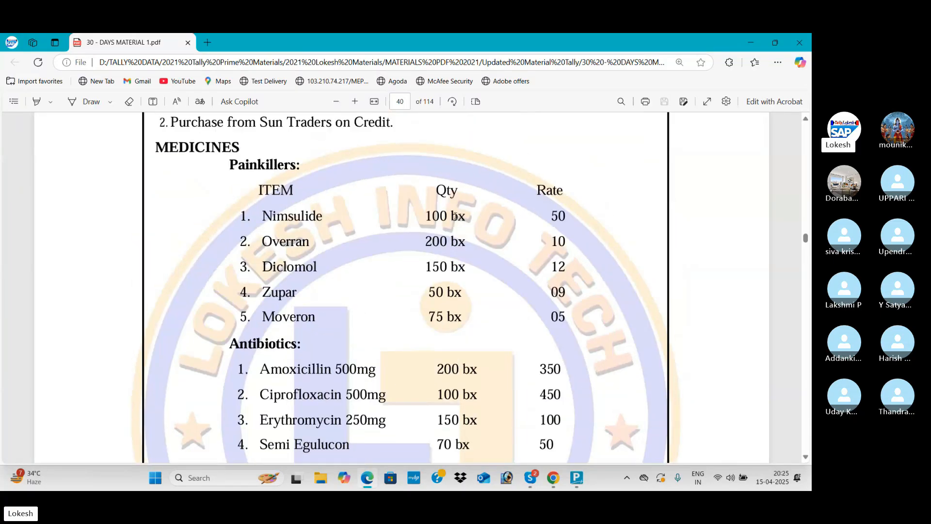
{"action": "scroll", "coordinate": [454, 243], "scroll_direction": "down", "scroll_amount": 5}
{"action": "double_click", "coordinate": [459, 264]}
{"action": "scroll", "coordinate": [456, 270], "scroll_direction": "down", "scroll_amount": 4}
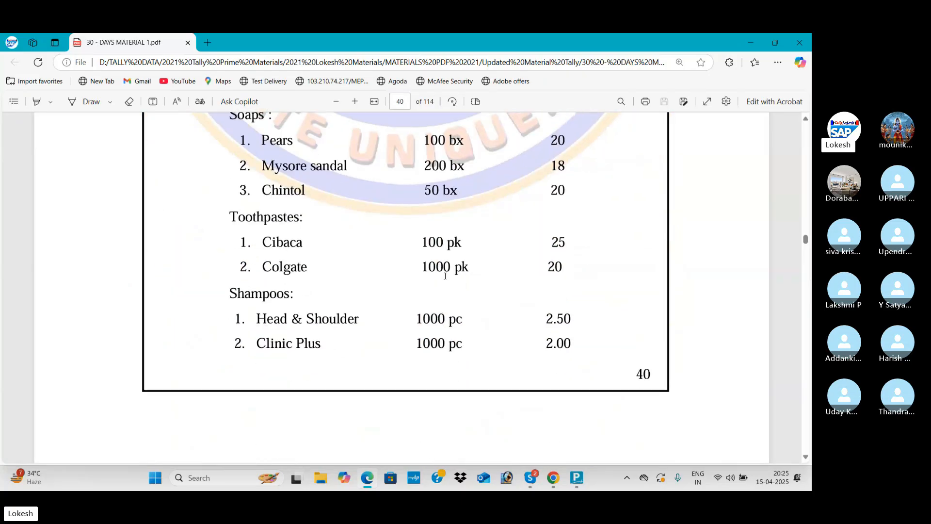
{"action": "double_click", "coordinate": [453, 242]}
{"action": "left_click", "coordinate": [450, 323]}
{"action": "double_click", "coordinate": [453, 319]}
- Examine the Shampoos, Toothpastes and Soaps groups and the soap items under General Items
{"action": "left_click_drag", "start_coordinate": [229, 293], "coordinate": [273, 290]}
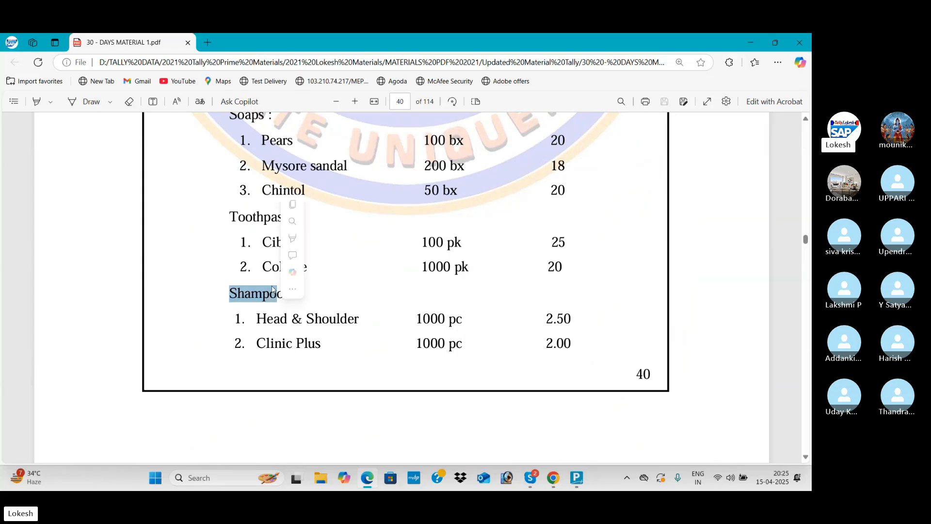
{"action": "left_click_drag", "start_coordinate": [226, 218], "coordinate": [268, 222]}
{"action": "scroll", "coordinate": [238, 231], "scroll_direction": "up", "scroll_amount": 2}
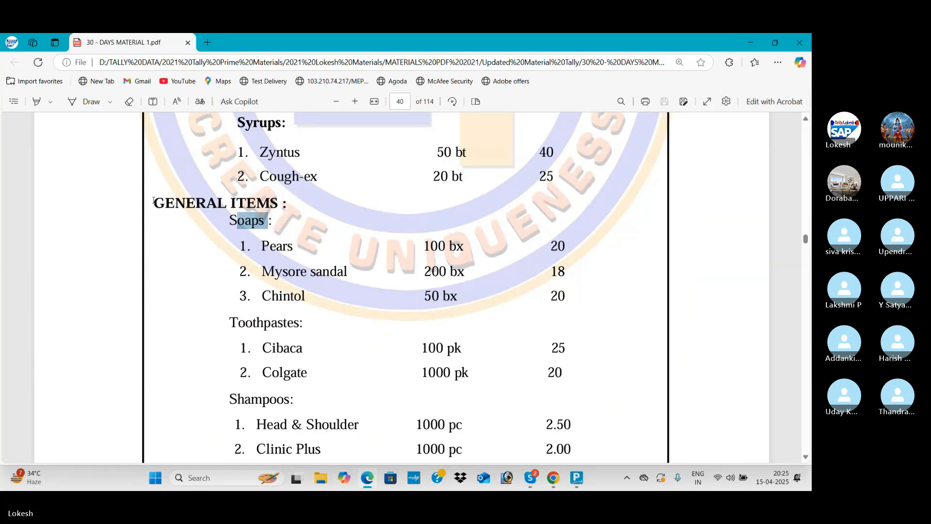
{"action": "left_click_drag", "start_coordinate": [154, 202], "coordinate": [282, 207]}
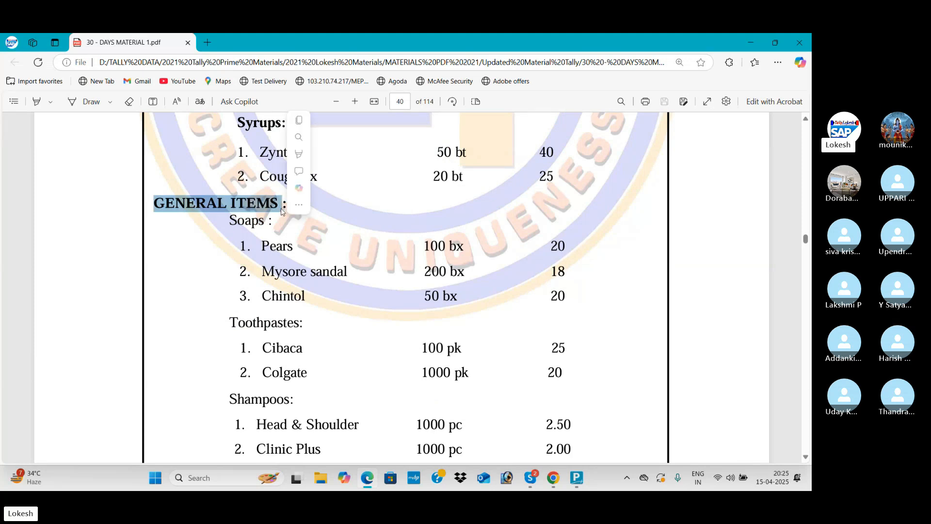
{"action": "left_click_drag", "start_coordinate": [262, 253], "coordinate": [319, 275]}
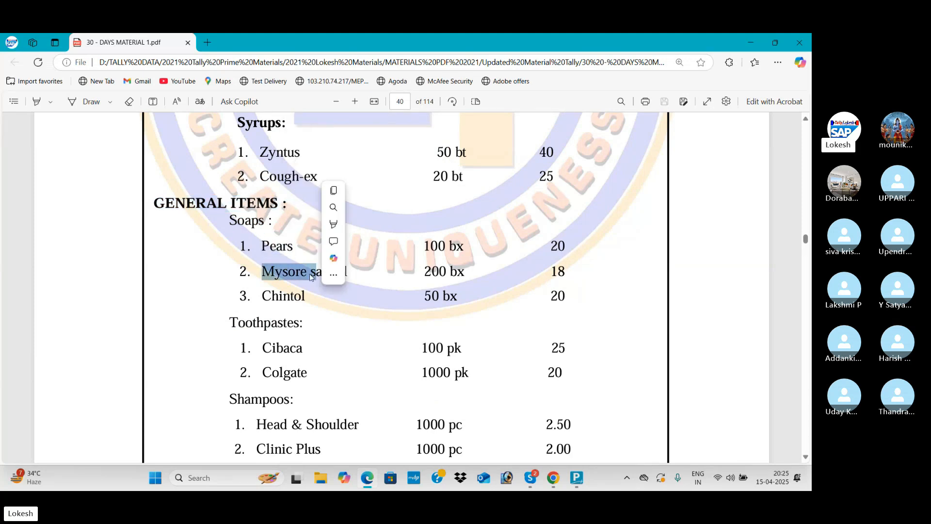
- Review the medicine stock items again and read on to the sales, receipt, payment and expense entries on page 41
{"action": "scroll", "coordinate": [320, 272], "scroll_direction": "up", "scroll_amount": 3}
{"action": "left_click_drag", "start_coordinate": [260, 183], "coordinate": [307, 212]}
{"action": "scroll", "coordinate": [324, 204], "scroll_direction": "up", "scroll_amount": 3}
{"action": "scroll", "coordinate": [323, 359], "scroll_direction": "down", "scroll_amount": 1}
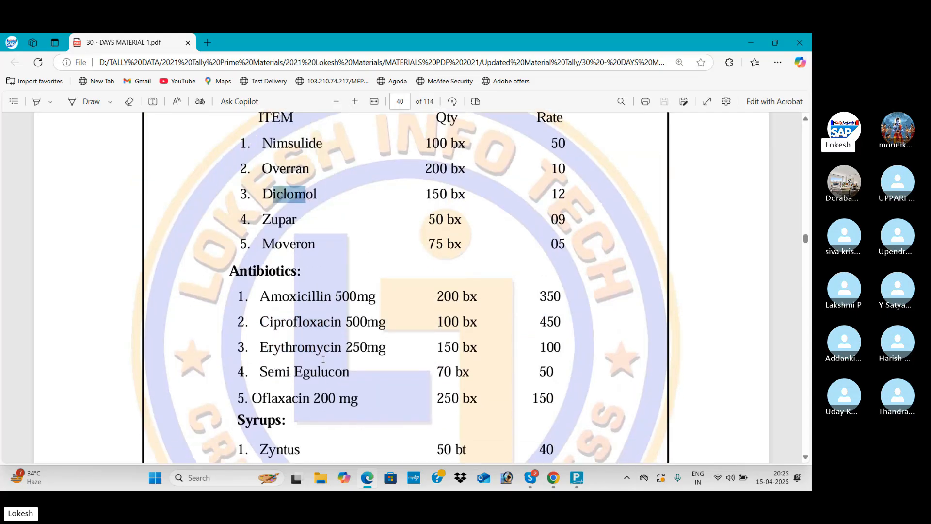
{"action": "scroll", "coordinate": [324, 359], "scroll_direction": "down", "scroll_amount": 10}
{"action": "scroll", "coordinate": [313, 349], "scroll_direction": "down", "scroll_amount": 6}
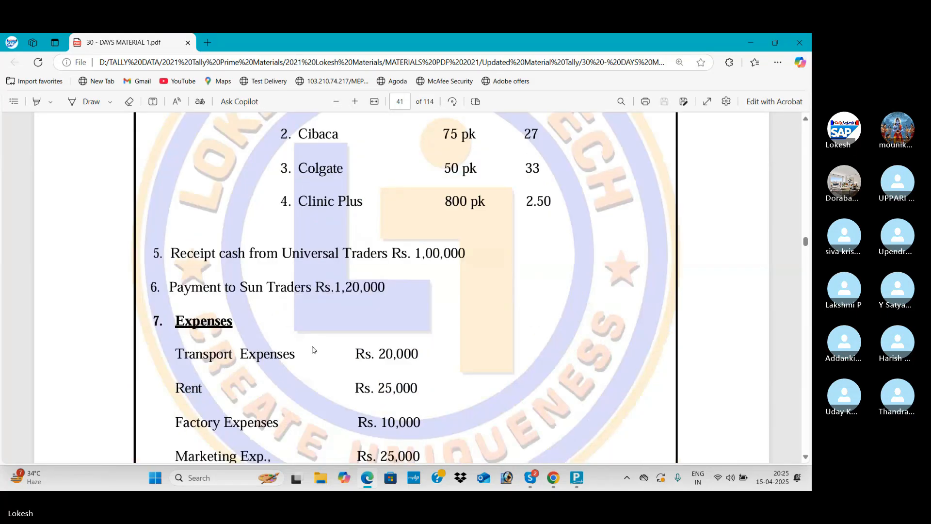
- Return to the start of Problem-8 in the material, switch to TallyPrime and open the creation form for a stock group
{"action": "scroll", "coordinate": [313, 350], "scroll_direction": "up", "scroll_amount": 20}
{"action": "scroll", "coordinate": [315, 342], "scroll_direction": "up", "scroll_amount": 10}
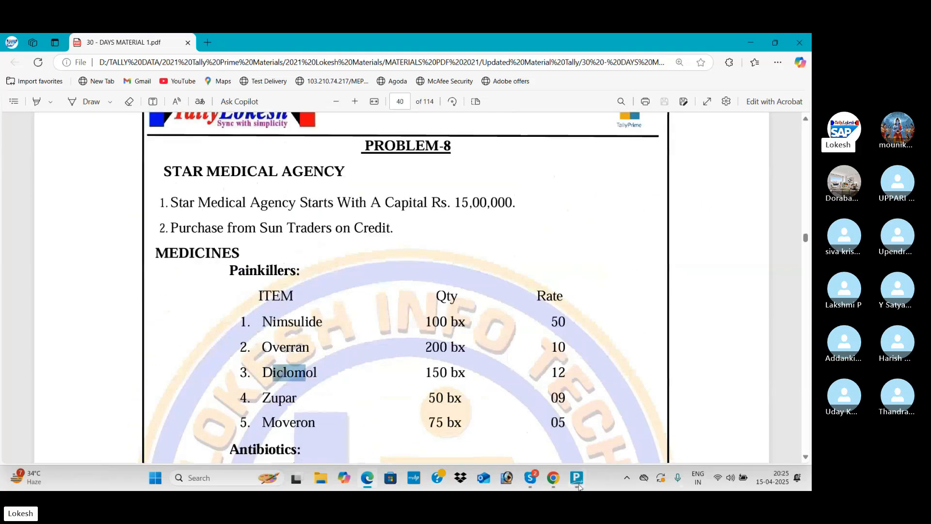
{"action": "left_click", "coordinate": [577, 478]}
{"action": "key", "text": "Up"}
{"action": "key", "text": "Up"}
{"action": "key", "text": "Up"}
{"action": "key", "text": "Up"}
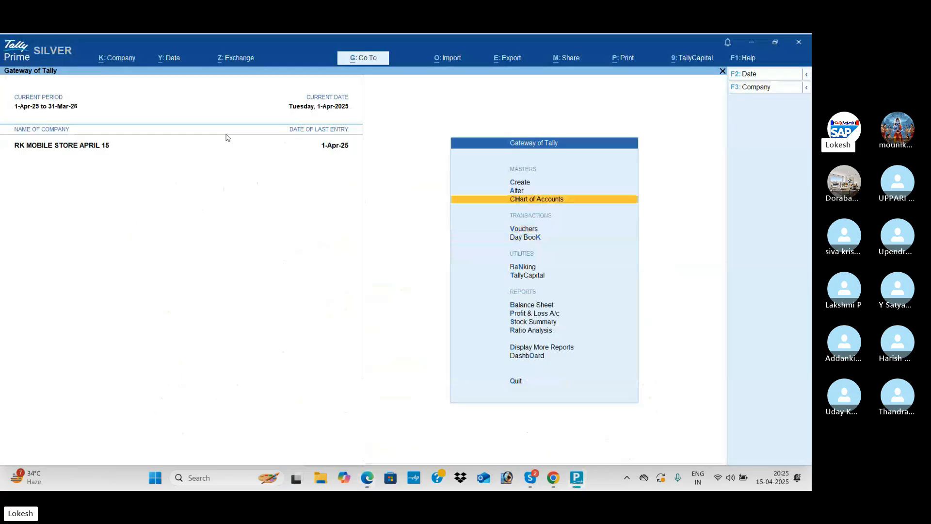
{"action": "key", "text": "Return"}
{"action": "key", "text": "Down"}
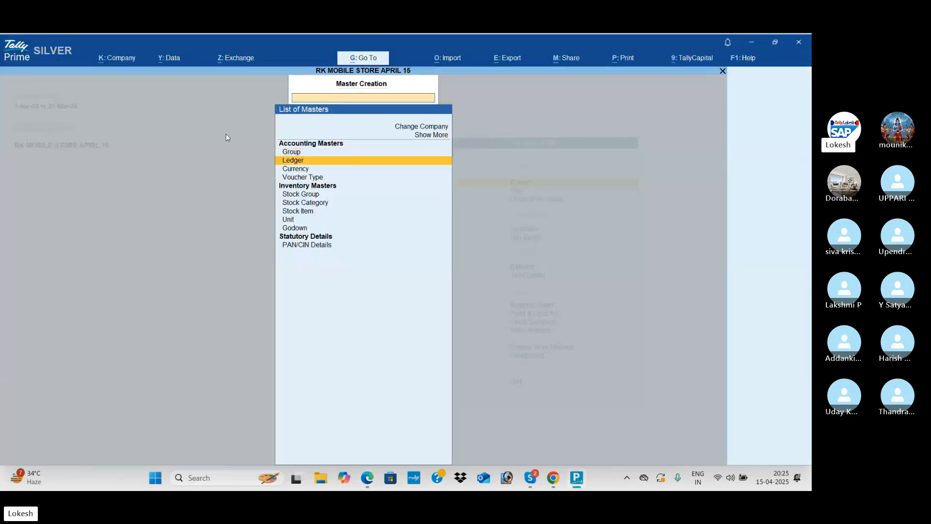
{"action": "key", "text": "Down"}
{"action": "key", "text": "Down"}
{"action": "key", "text": "Down"}
{"action": "key", "text": "Return"}
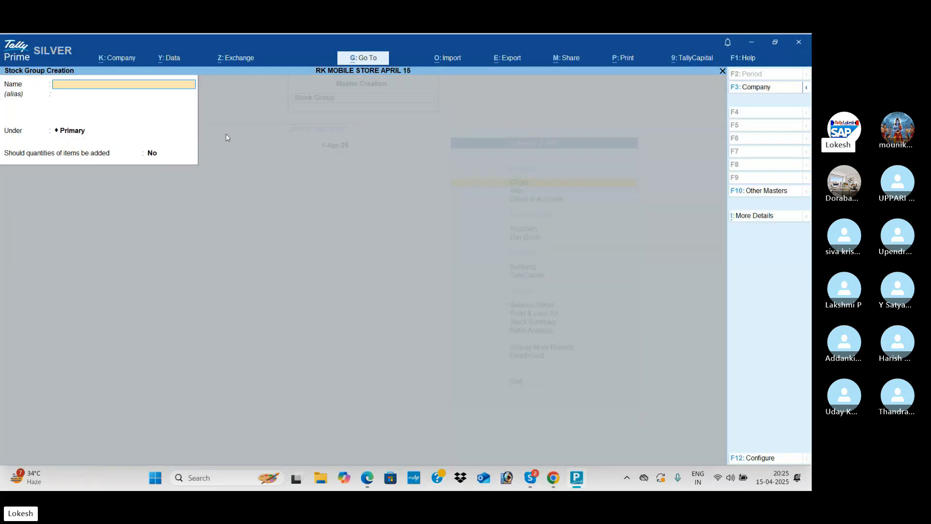
- Create the stock group MEDICINES under Primary, copying its name from the Problem-8 material
{"action": "key", "text": "alt+Tab"}
{"action": "left_click_drag", "start_coordinate": [156, 252], "coordinate": [245, 253]}
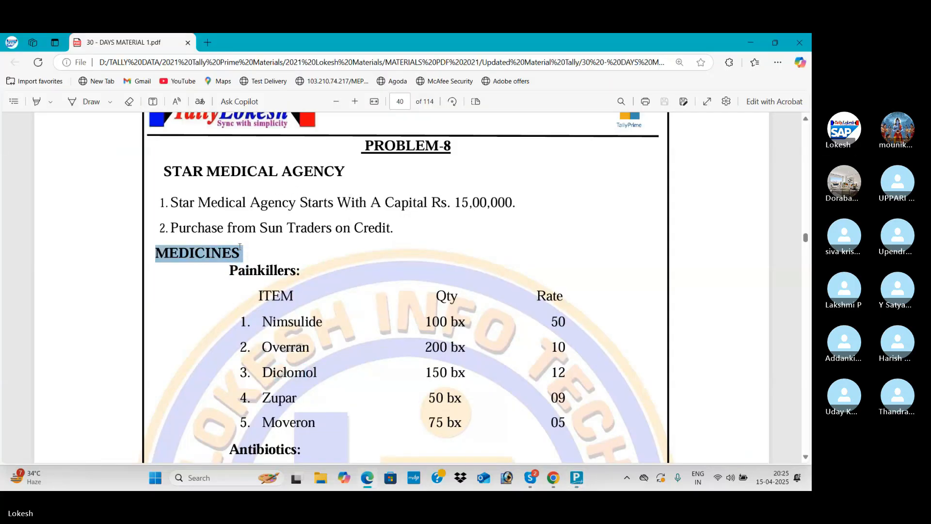
{"action": "key", "text": "alt+Tab"}
{"action": "key", "text": "ctrl+alt+v"}
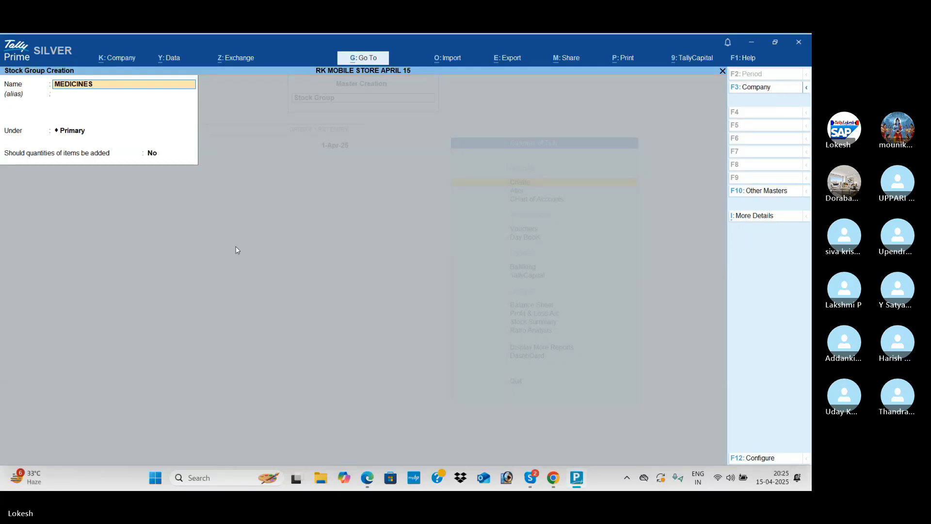
{"action": "key", "text": "BackSpace"}
{"action": "key", "text": "BackSpace"}
{"action": "key", "text": "BackSpace"}
{"action": "key", "text": "BackSpace"}
{"action": "key", "text": "BackSpace"}
{"action": "key", "text": "BackSpace"}
{"action": "key", "text": "BackSpace"}
{"action": "key", "text": "BackSpace"}
{"action": "key", "text": "BackSpace"}
- Create the stock group GENERAL ITEMS under Primary, using the heading copied from the PDF material
{"action": "key", "text": "alt+Tab"}
{"action": "scroll", "coordinate": [268, 292], "scroll_direction": "down", "scroll_amount": 6}
{"action": "scroll", "coordinate": [268, 293], "scroll_direction": "down", "scroll_amount": 1}
{"action": "left_click_drag", "start_coordinate": [154, 253], "coordinate": [278, 256]}
{"action": "key", "text": "ctrl+c"}
{"action": "key", "text": "alt+Tab"}
{"action": "key", "text": "ctrl+alt+v"}
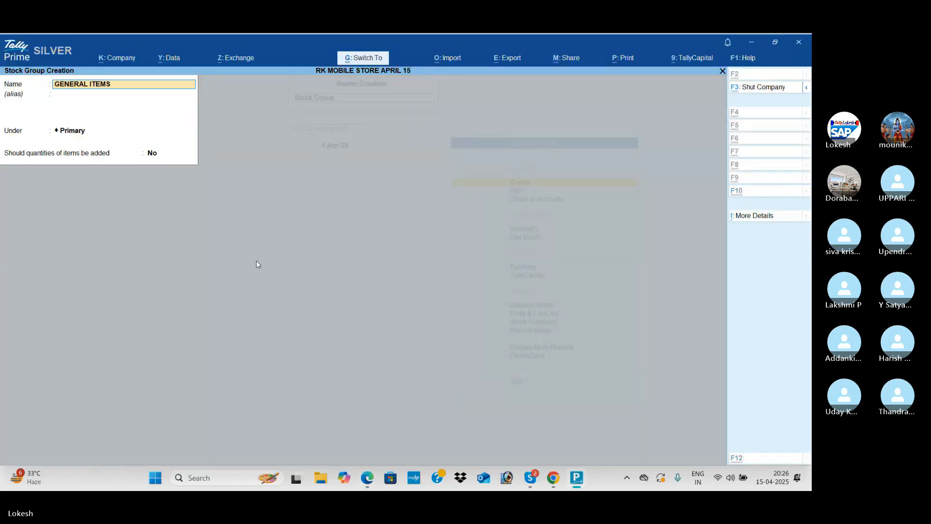
{"action": "key", "text": "ctrl+a"}
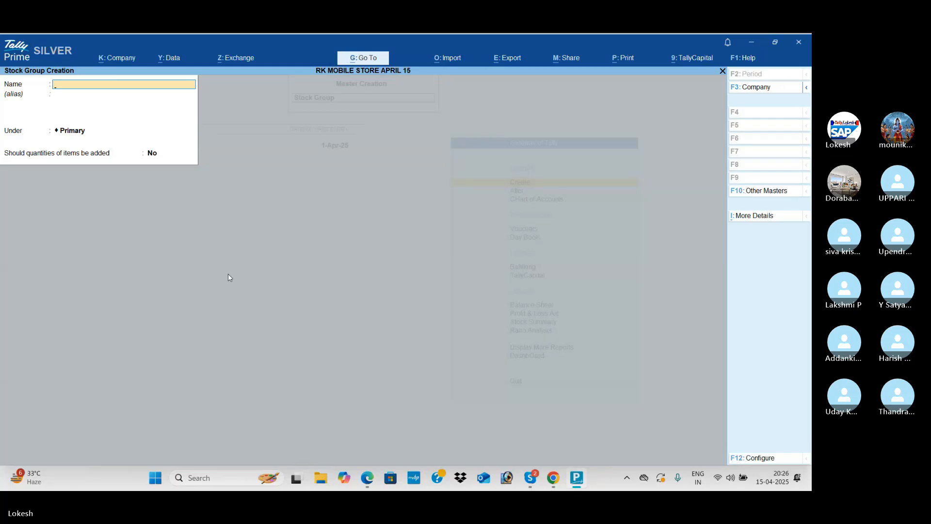
- Start creating stock categories and enter Painkillers, copied from the PDF material, as a category under Primary
{"action": "key", "text": "Escape"}
{"action": "key", "text": "Down"}
{"action": "key", "text": "Return"}
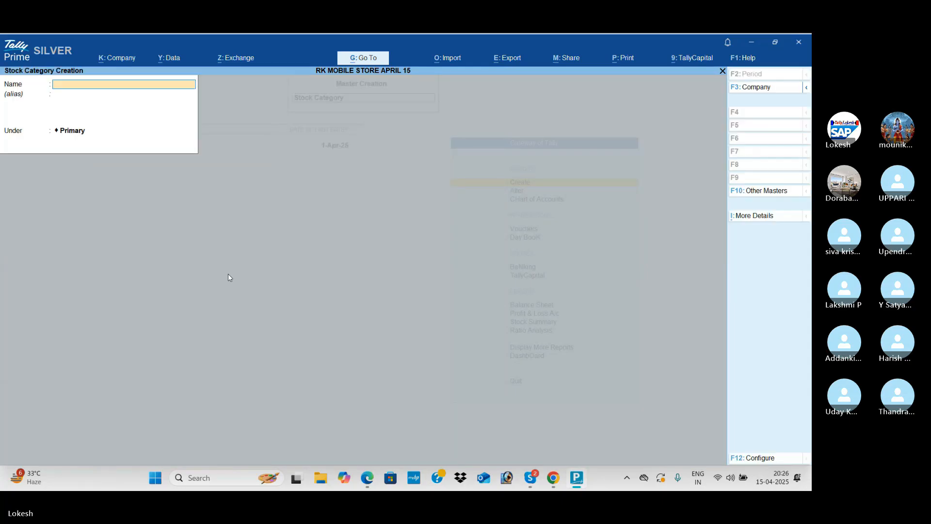
{"action": "key", "text": "alt+Tab"}
{"action": "scroll", "coordinate": [280, 288], "scroll_direction": "up", "scroll_amount": 3}
{"action": "scroll", "coordinate": [280, 288], "scroll_direction": "up", "scroll_amount": 4}
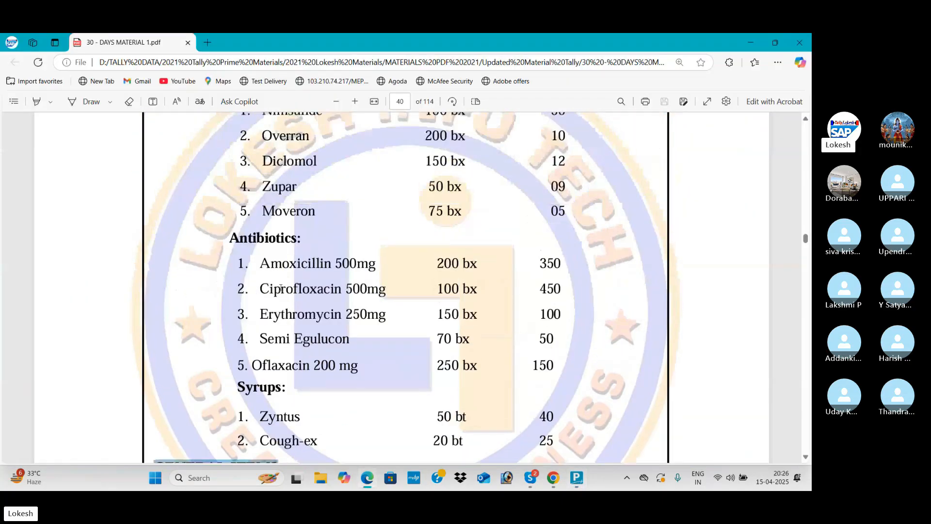
{"action": "left_click_drag", "start_coordinate": [236, 168], "coordinate": [303, 168]}
{"action": "key", "text": "ctrl+c"}
{"action": "key", "text": "alt+Tab"}
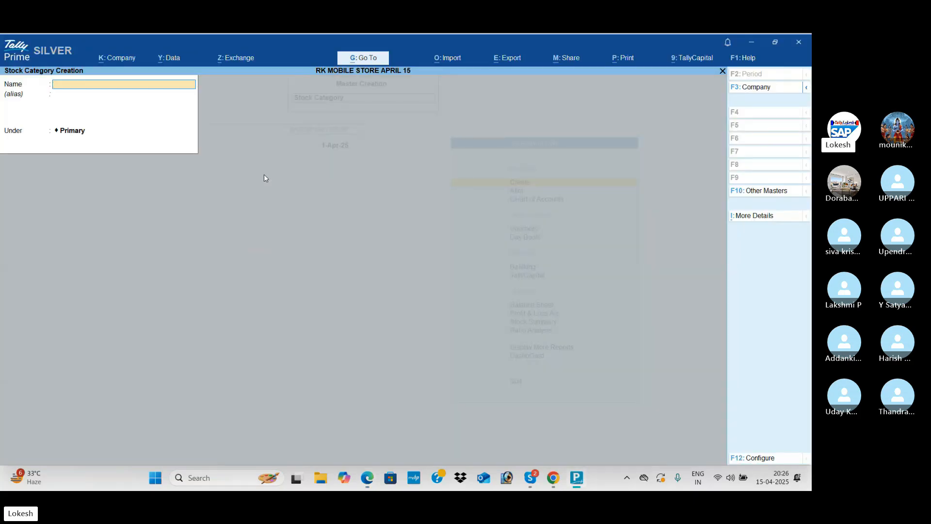
{"action": "key", "text": "ctrl+v"}
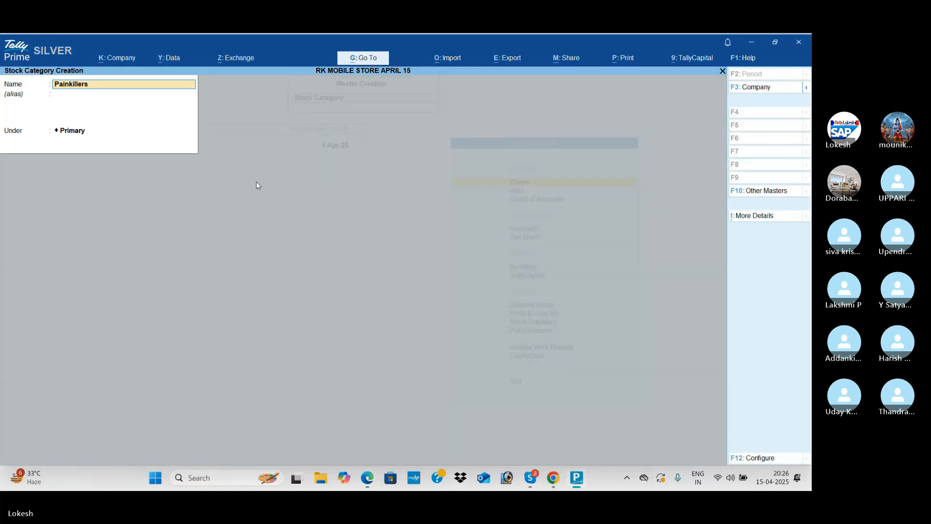
- Create the stock category Antibiotics under Primary, copying its name from the PDF material
{"action": "key", "text": "alt+Tab"}
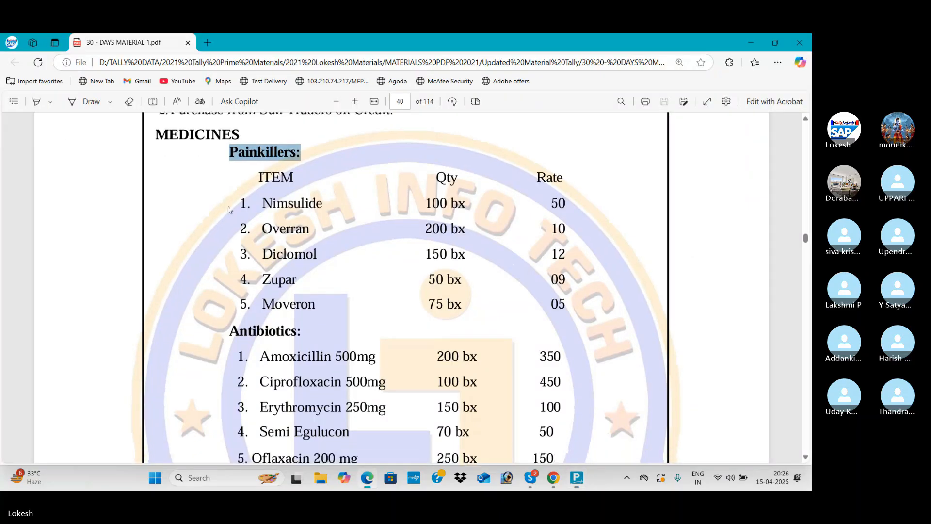
{"action": "scroll", "coordinate": [229, 210], "scroll_direction": "down", "scroll_amount": 3}
{"action": "left_click_drag", "start_coordinate": [229, 187], "coordinate": [316, 187]}
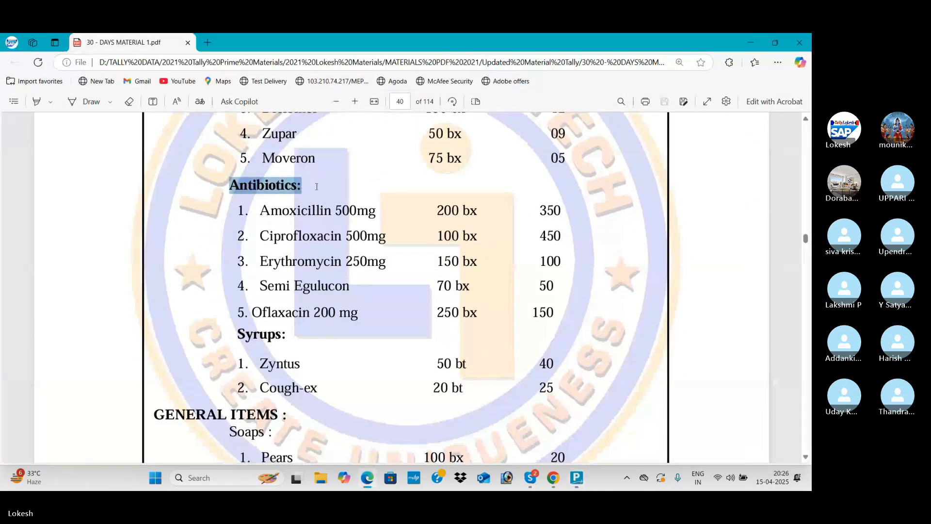
{"action": "key", "text": "ctrl+c"}
{"action": "key", "text": "alt+Tab"}
{"action": "key", "text": "ctrl+alt+v"}
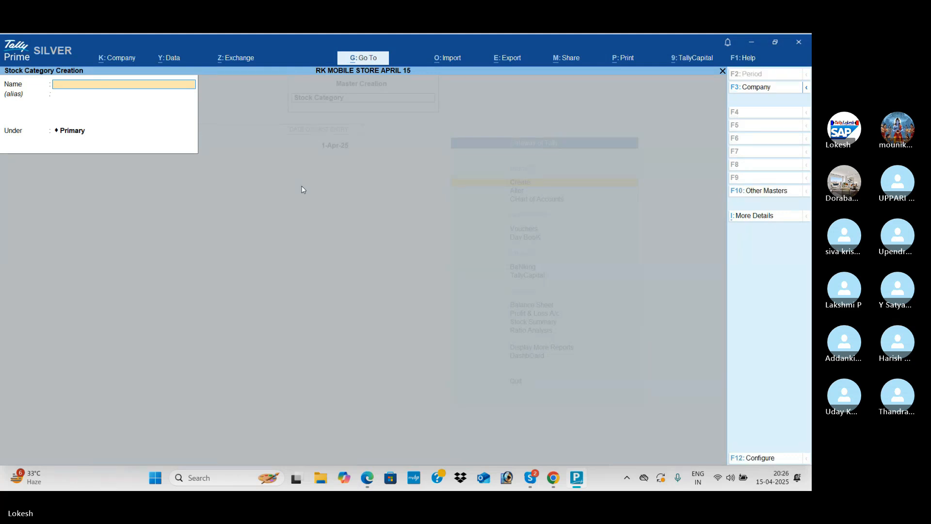
- Copy the Syrups heading from the PDF material and save it as a stock category under Primary
{"action": "key", "text": "alt+Tab"}
{"action": "scroll", "coordinate": [284, 230], "scroll_direction": "down", "scroll_amount": 2}
{"action": "left_click_drag", "start_coordinate": [237, 230], "coordinate": [301, 232]}
{"action": "key", "text": "ctrl+c"}
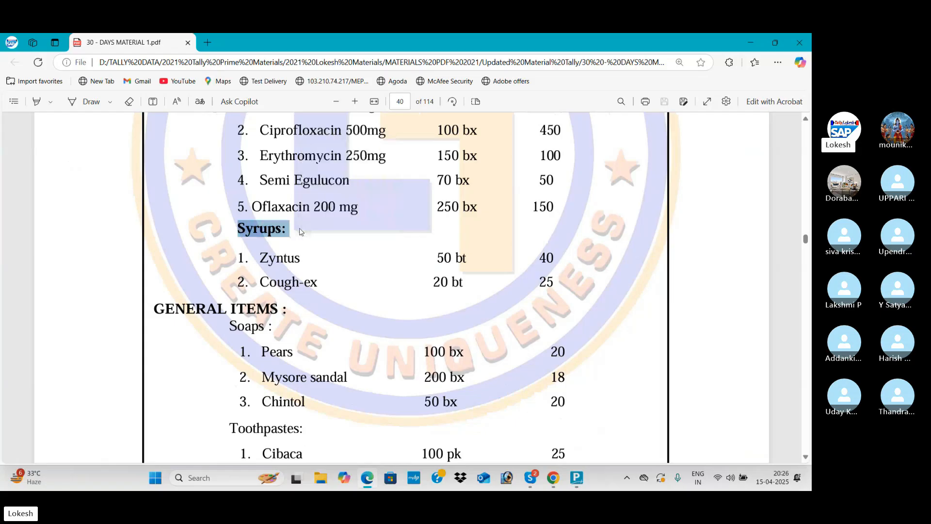
{"action": "key", "text": "alt+Tab"}
{"action": "key", "text": "ctrl+alt+v"}
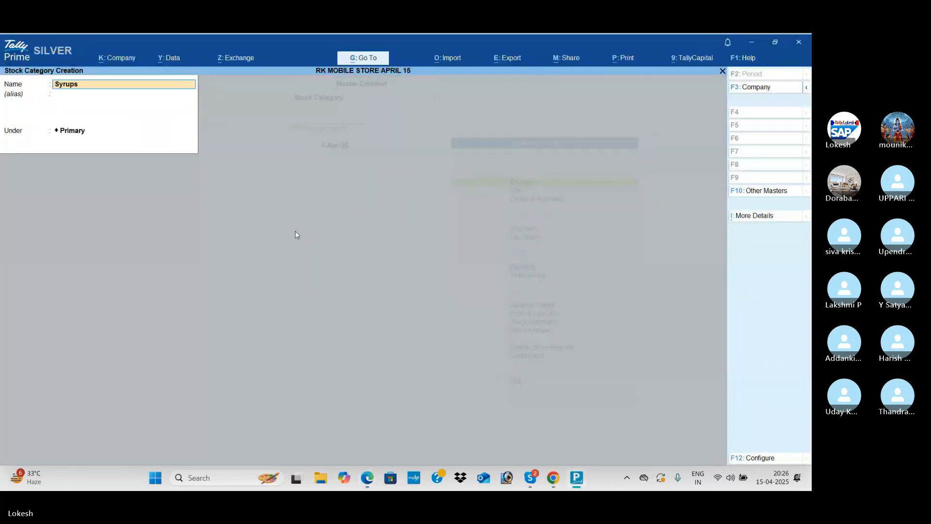
{"action": "key", "text": "Return"}
{"action": "key", "text": "ctrl+a"}
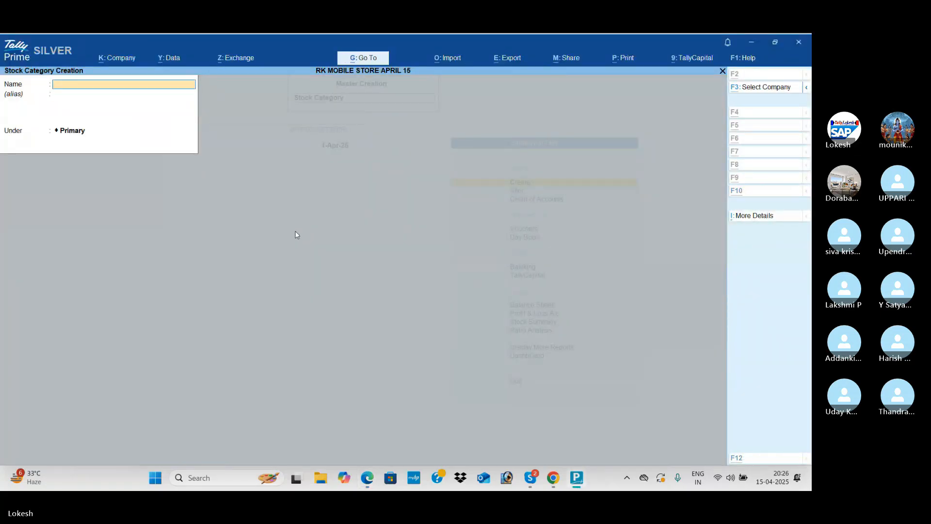
- Create the stock category Soaps under Primary from the heading below General Items in the PDF material
{"action": "key", "text": "alt+Tab"}
{"action": "scroll", "coordinate": [296, 231], "scroll_direction": "down", "scroll_amount": 1}
{"action": "scroll", "coordinate": [295, 231], "scroll_direction": "down", "scroll_amount": 4}
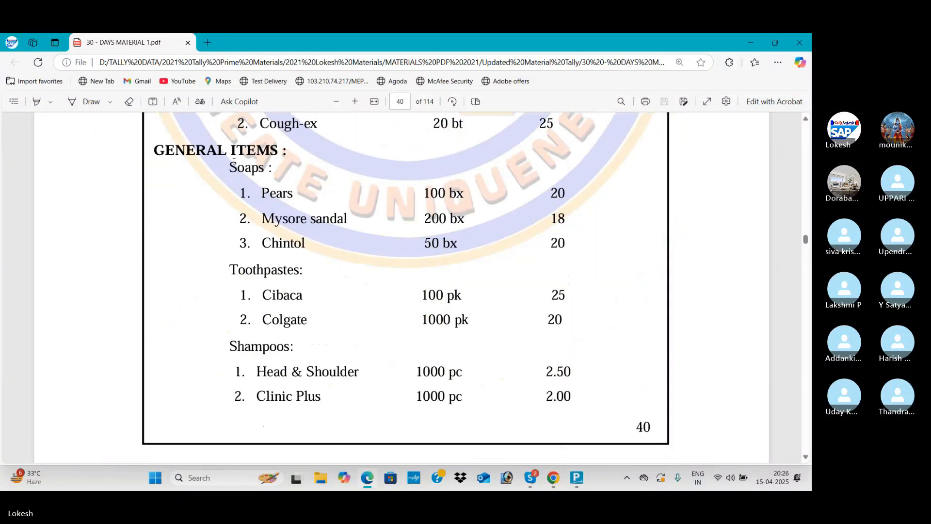
{"action": "left_click_drag", "start_coordinate": [232, 165], "coordinate": [272, 168]}
{"action": "key", "text": "ctrl+c"}
{"action": "key", "text": "alt+Tab"}
{"action": "key", "text": "ctrl+v"}
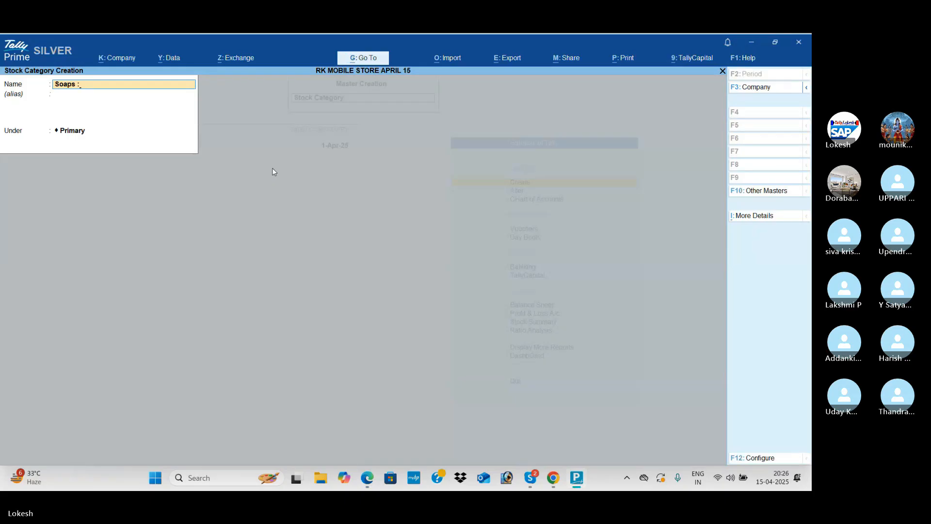
- Add the stock category Toothpastes under Primary, with its name copied from the PDF material
{"action": "key", "text": "alt+Tab"}
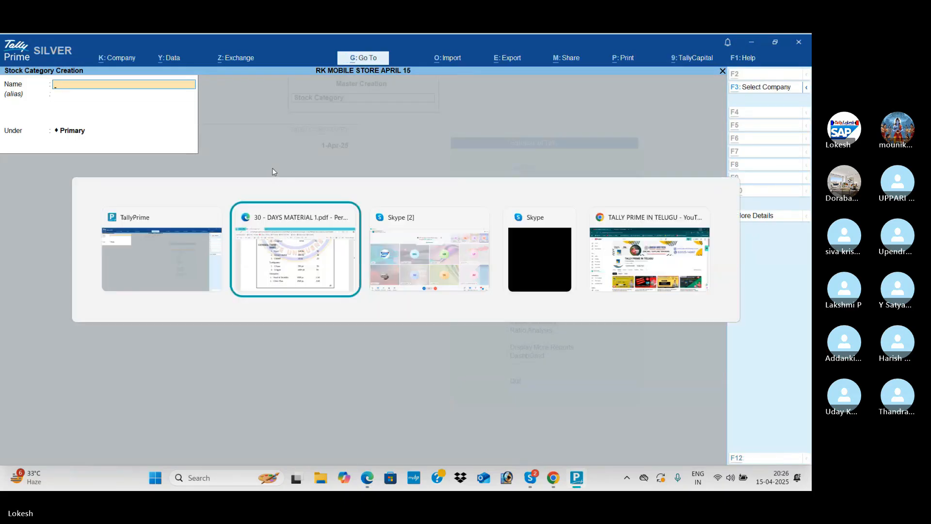
{"action": "left_click_drag", "start_coordinate": [233, 164], "coordinate": [301, 167]}
{"action": "key", "text": "ctrl+c"}
{"action": "key", "text": "alt+Tab"}
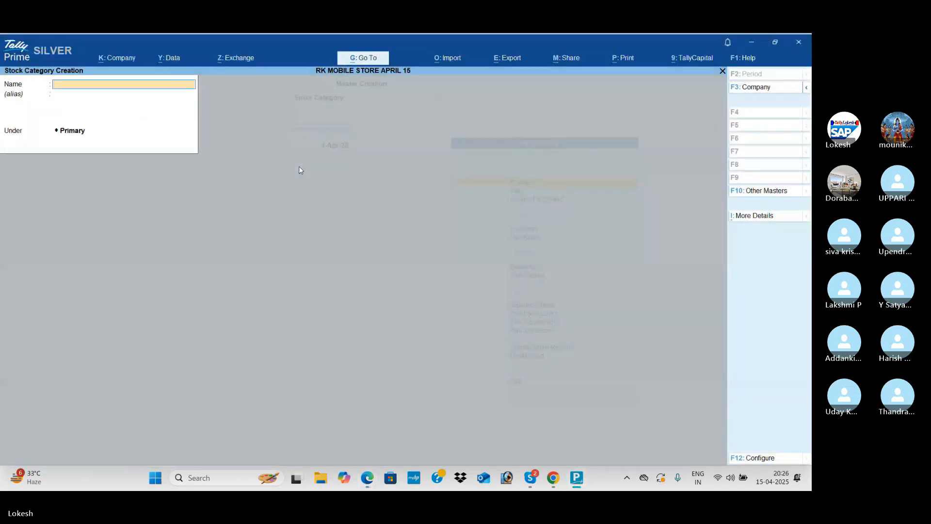
{"action": "key", "text": "ctrl+v"}
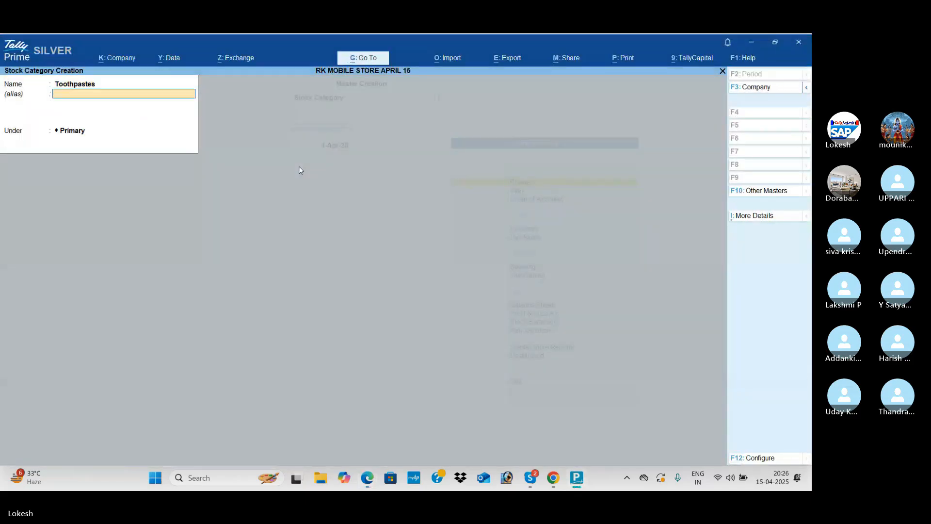
- Create the stock category Shampoos under Primary from the PDF heading and leave stock category creation
{"action": "key", "text": "alt+Tab"}
{"action": "left_click_drag", "start_coordinate": [224, 241], "coordinate": [293, 242]}
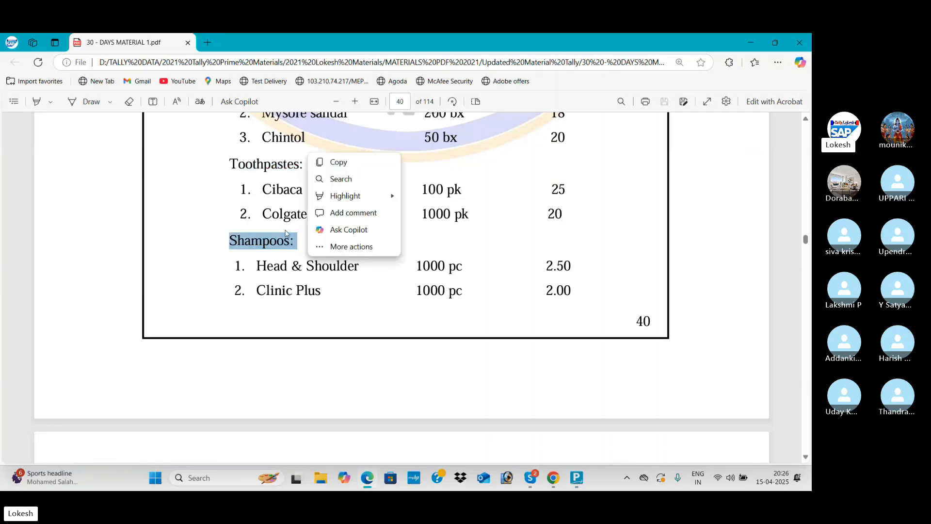
{"action": "key", "text": "alt+Tab"}
{"action": "key", "text": "ctrl+v"}
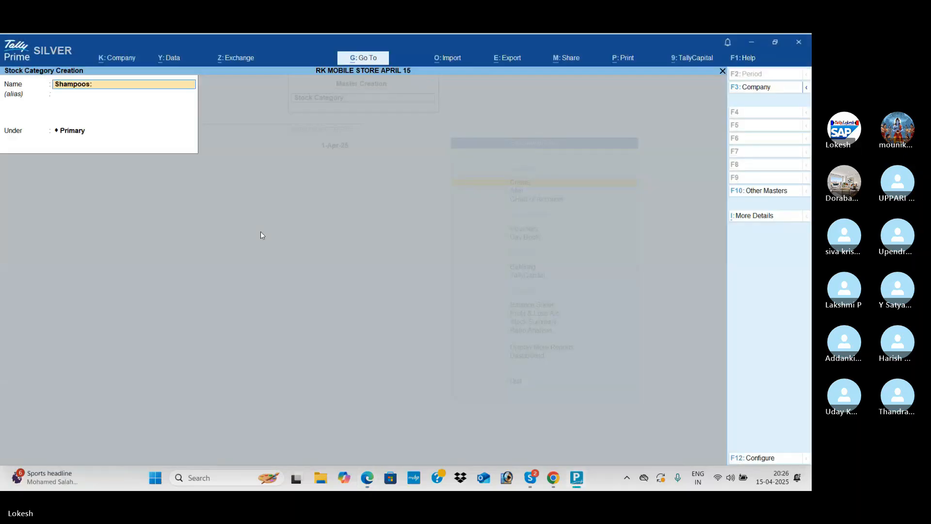
{"action": "key", "text": "ctrl+BackSpace"}
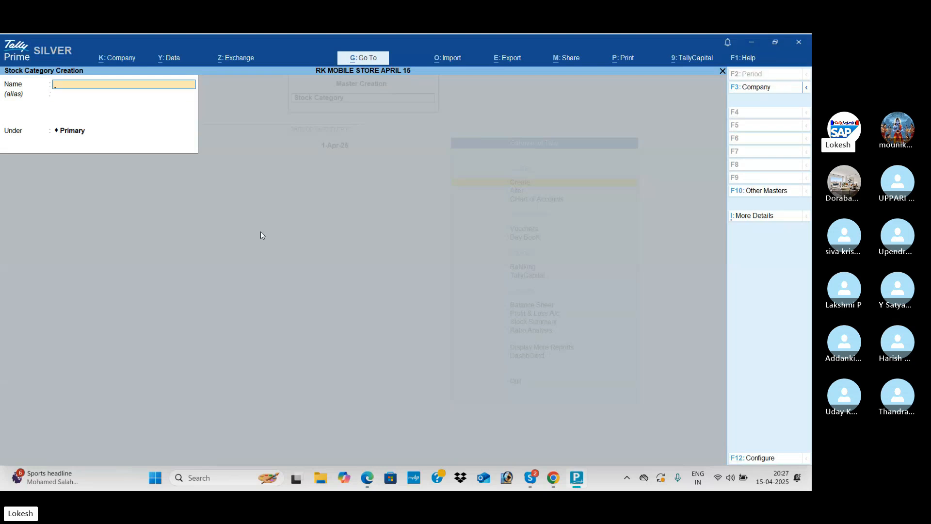
{"action": "key", "text": "Escape"}
{"action": "key", "text": "y"}
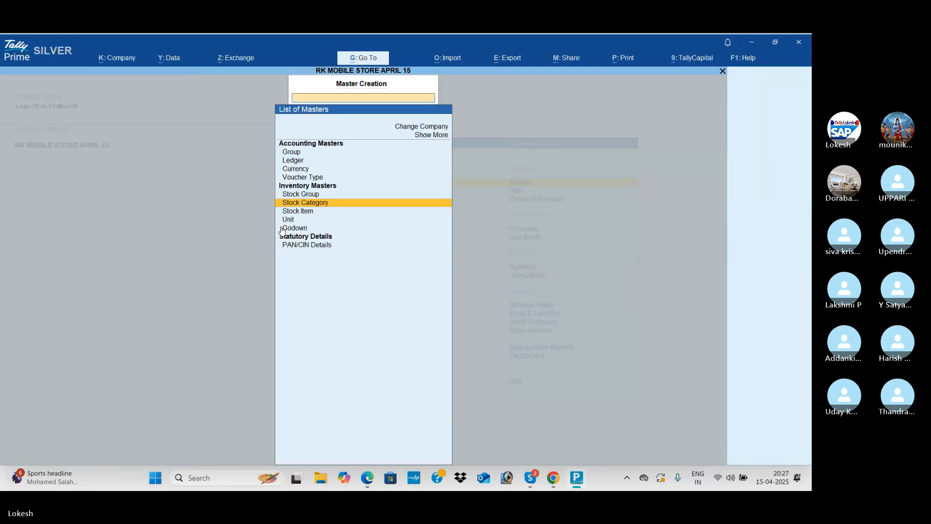
- Start a new stock item and name it Nimsulide, copied from the Painkillers list in the PDF material
{"action": "key", "text": "Down"}
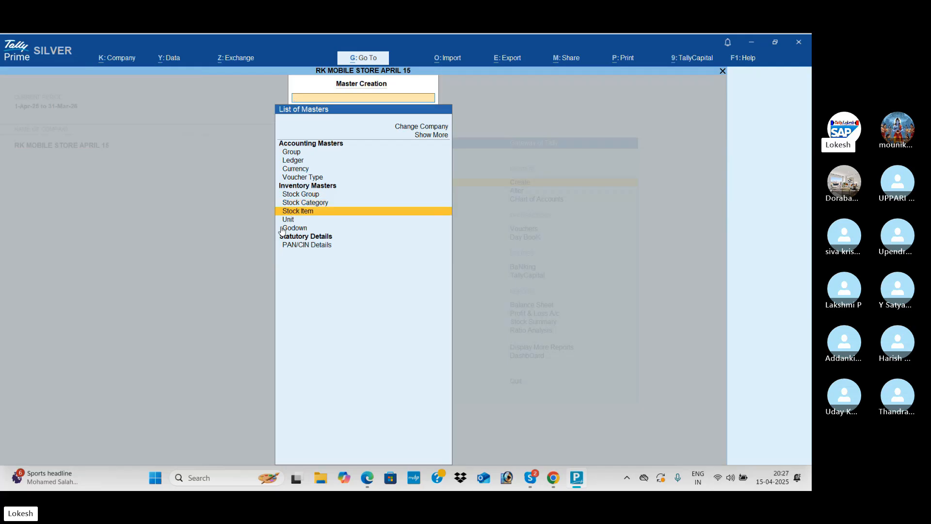
{"action": "key", "text": "Return"}
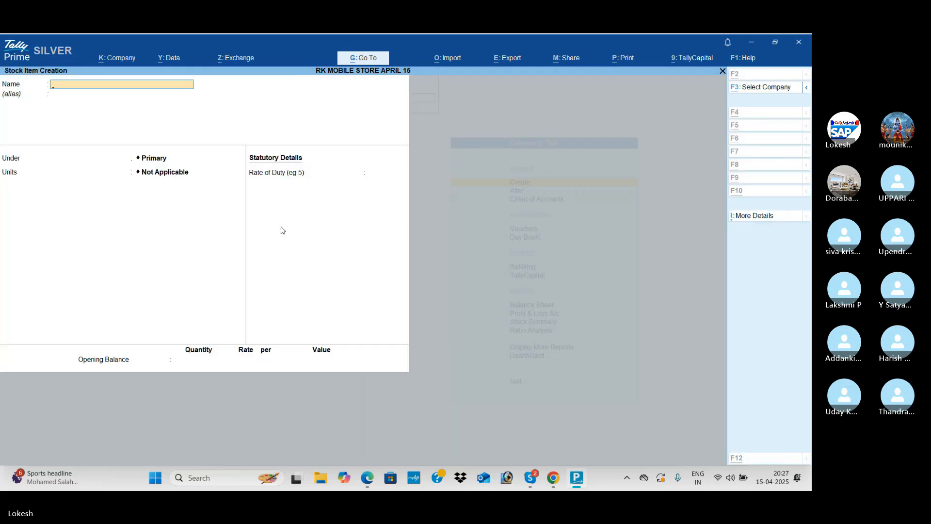
{"action": "key", "text": "alt+Tab"}
{"action": "scroll", "coordinate": [348, 210], "scroll_direction": "up", "scroll_amount": 4}
{"action": "scroll", "coordinate": [347, 209], "scroll_direction": "up", "scroll_amount": 2}
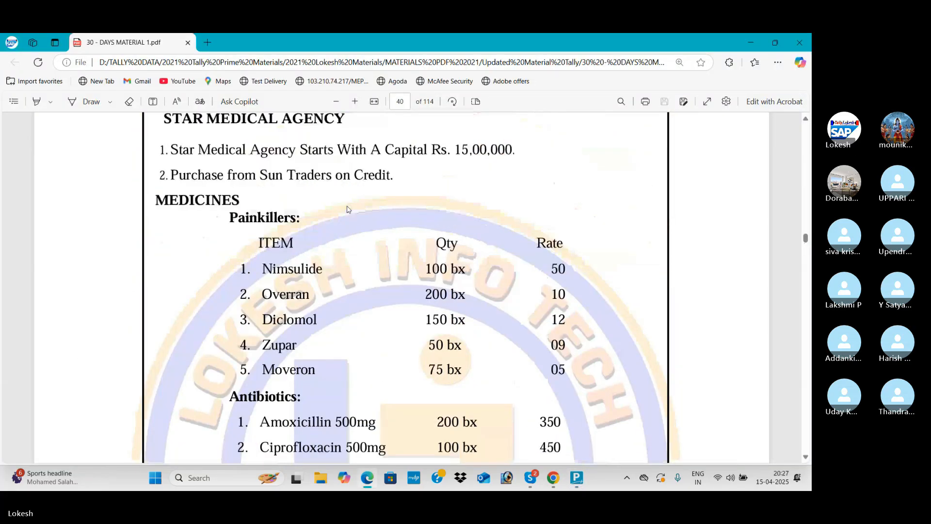
{"action": "double_click", "coordinate": [307, 265]}
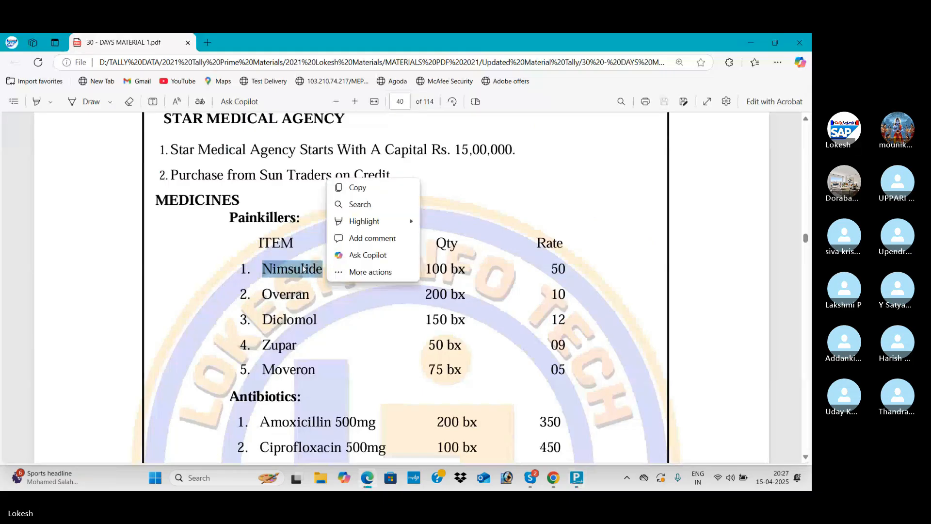
{"action": "key", "text": "alt+Tab"}
{"action": "key", "text": "ctrl+alt+v"}
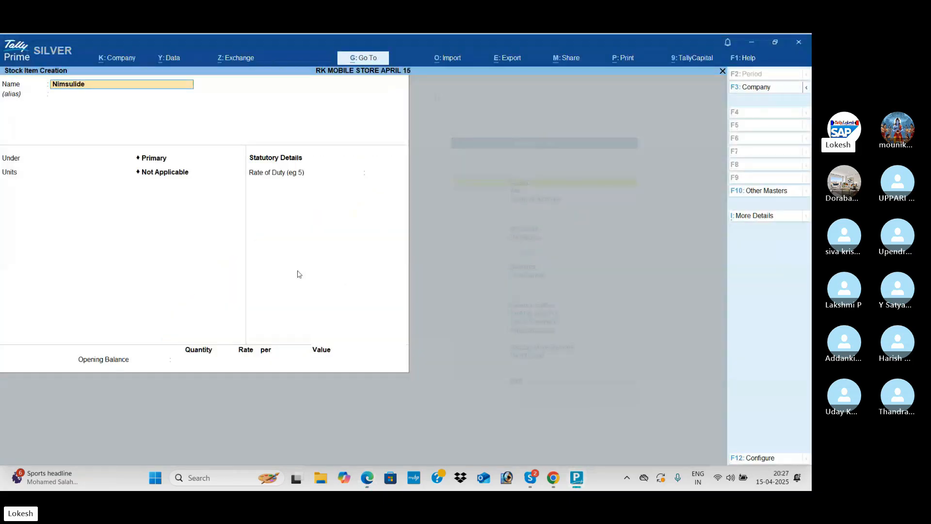
- Place the Nimsulide stock item under the MEDICINES stock group
{"action": "key", "text": "Return"}
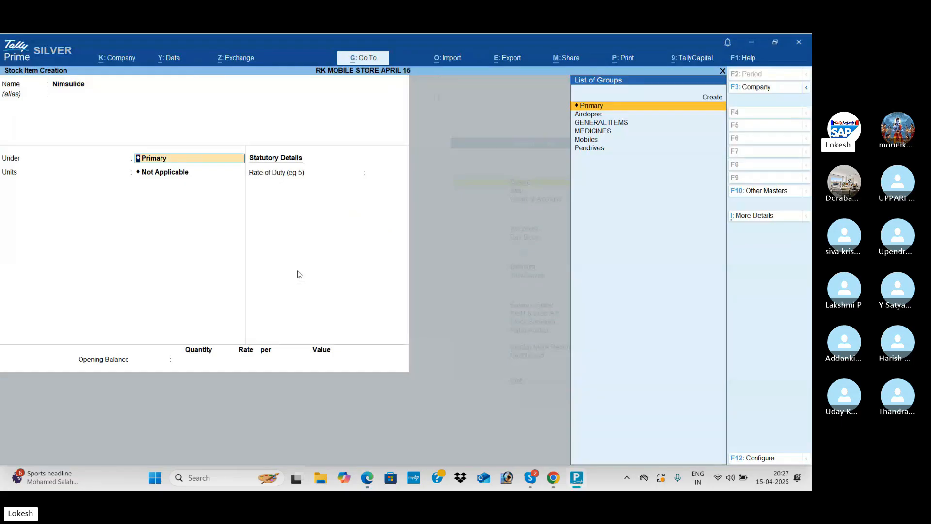
{"action": "key", "text": "Down"}
{"action": "key", "text": "Down"}
{"action": "key", "text": "Down"}
{"action": "key", "text": "Return"}
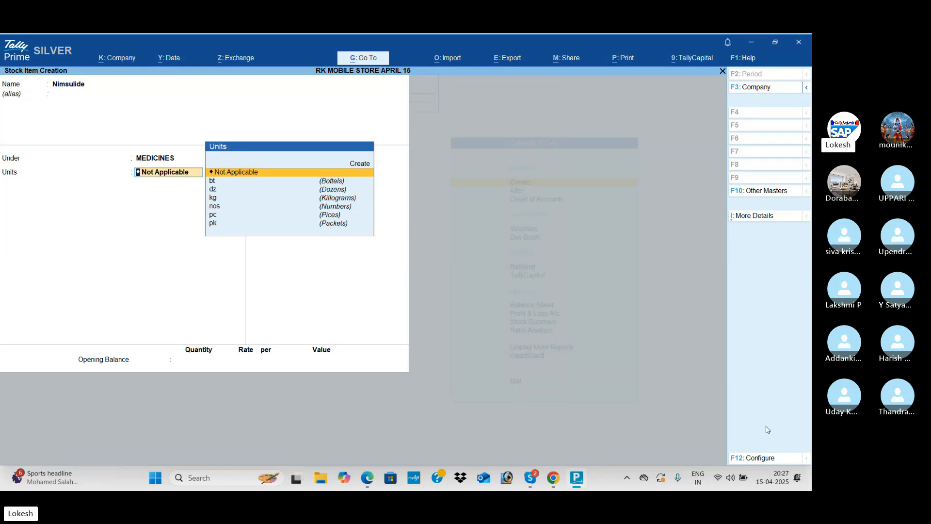
- Enable the use of stock categories in the stock item configuration and return to Nimsulide's category field
{"action": "left_click", "coordinate": [768, 459]}
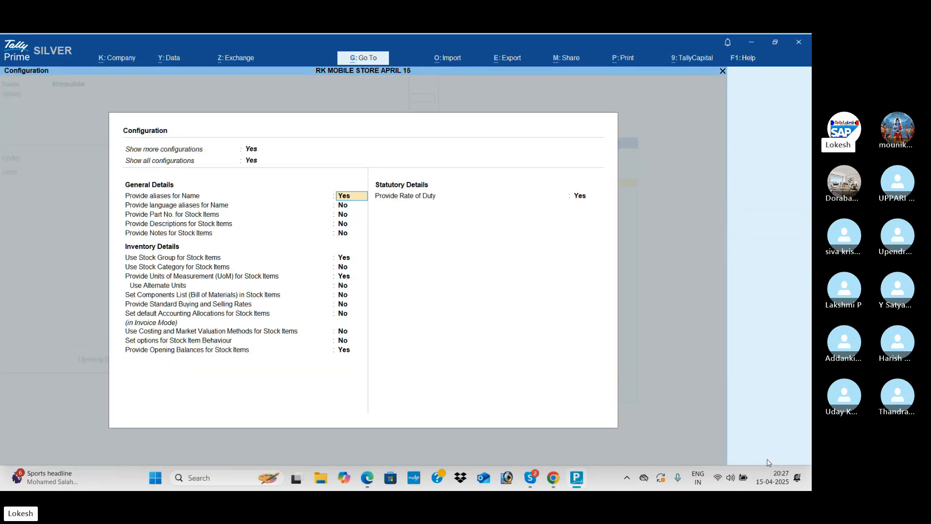
{"action": "left_click", "coordinate": [342, 268]}
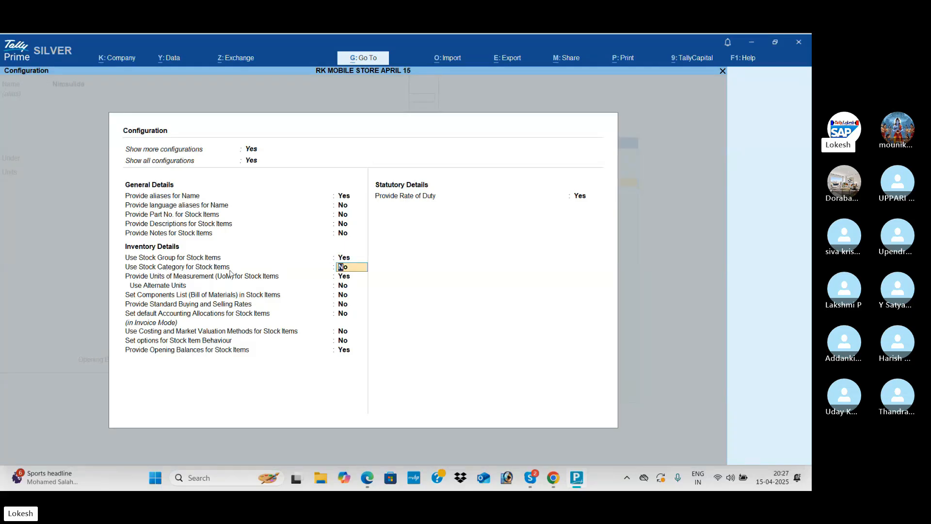
{"action": "key", "text": "Return"}
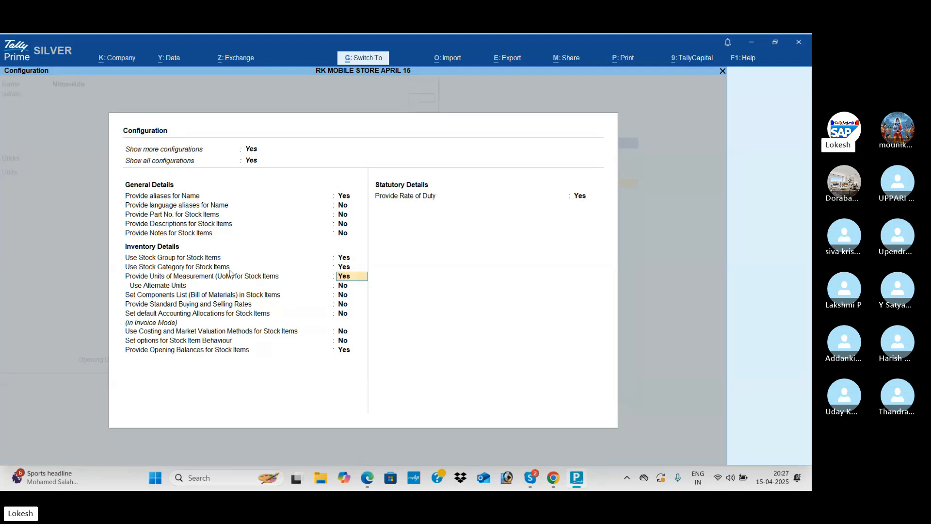
{"action": "key", "text": "ctrl+a"}
{"action": "key", "text": "BackSpace"}
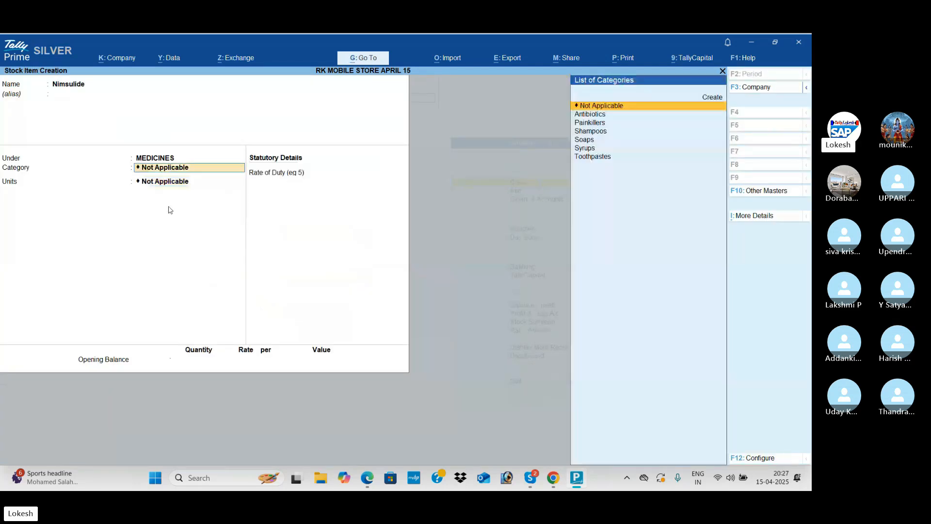
- Check Nimsulide's heading in the PDF material and assign the item to the Painkillers category
{"action": "key", "text": "alt+Tab"}
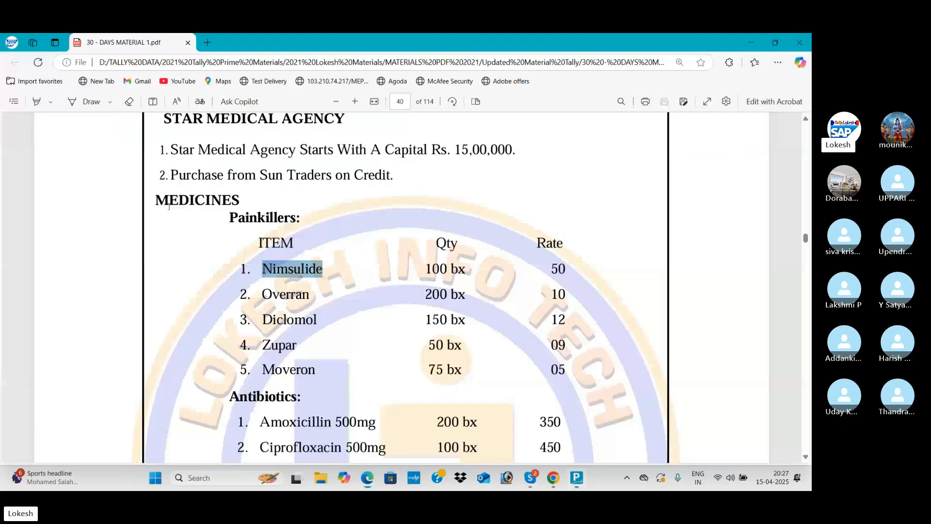
{"action": "left_click_drag", "start_coordinate": [229, 218], "coordinate": [307, 218]}
{"action": "key", "text": "alt+Tab"}
{"action": "key", "text": "Down"}
{"action": "key", "text": "Down"}
{"action": "key", "text": "Return"}
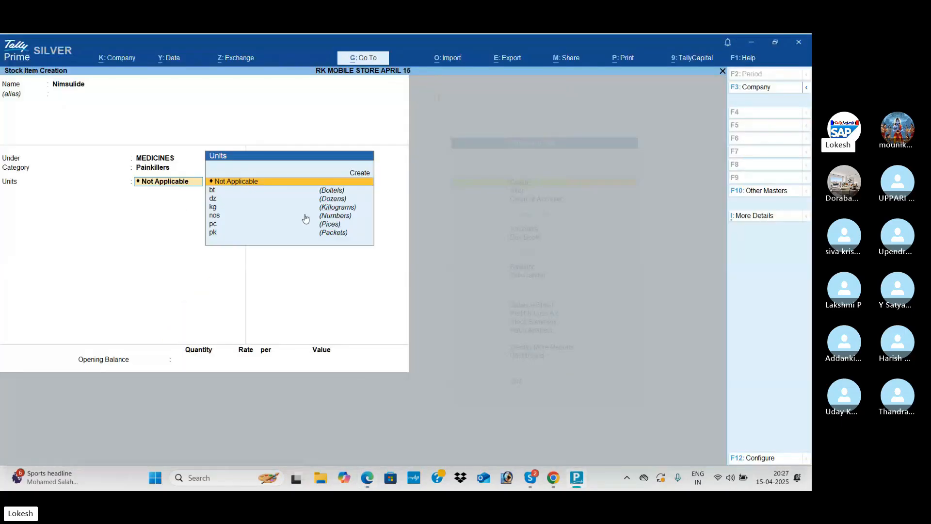
- Check Nimsulide's quantity unit in the PDF material and look for it among the existing units
{"action": "key", "text": "alt+Tab"}
{"action": "key", "text": "alt+Tab"}
{"action": "key", "text": "Down"}
{"action": "key", "text": "Down"}
{"action": "key", "text": "Down"}
{"action": "key", "text": "Down"}
{"action": "key", "text": "Down"}
{"action": "key", "text": "Down"}
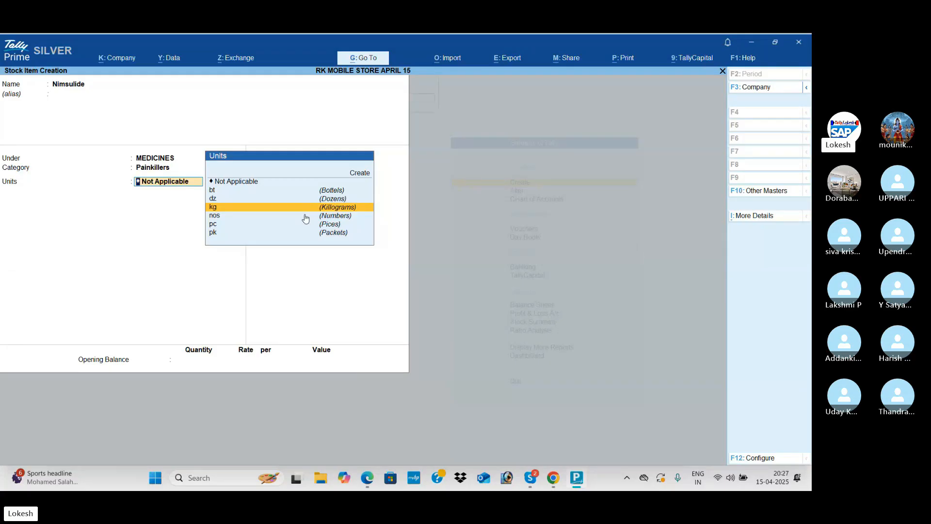
{"action": "key", "text": "Up"}
{"action": "key", "text": "Up"}
{"action": "key", "text": "Up"}
{"action": "key", "text": "Up"}
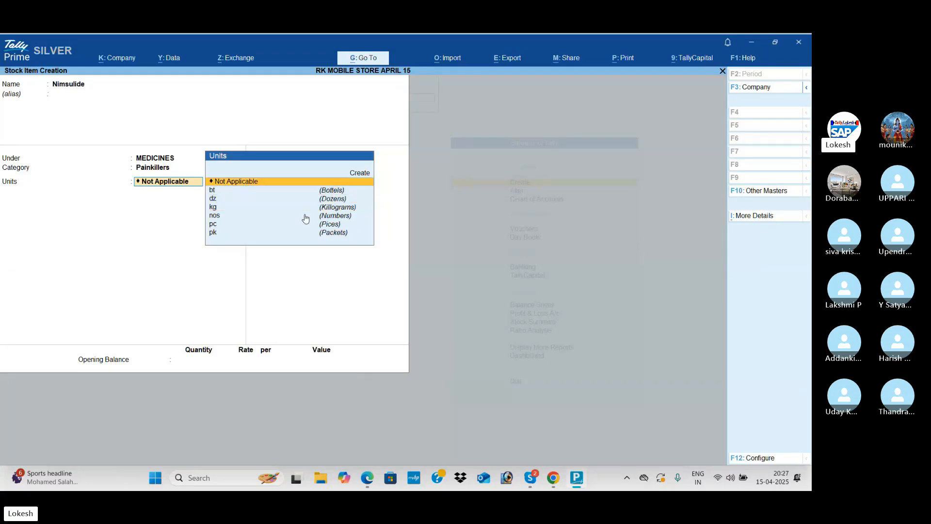
- Create a simple unit with symbol bx and formal name Boxes from Nimsulide's units field
{"action": "key", "text": "Return"}
{"action": "type", "text": "bx"}
{"action": "key", "text": "Return"}
{"action": "type", "text": "B"}
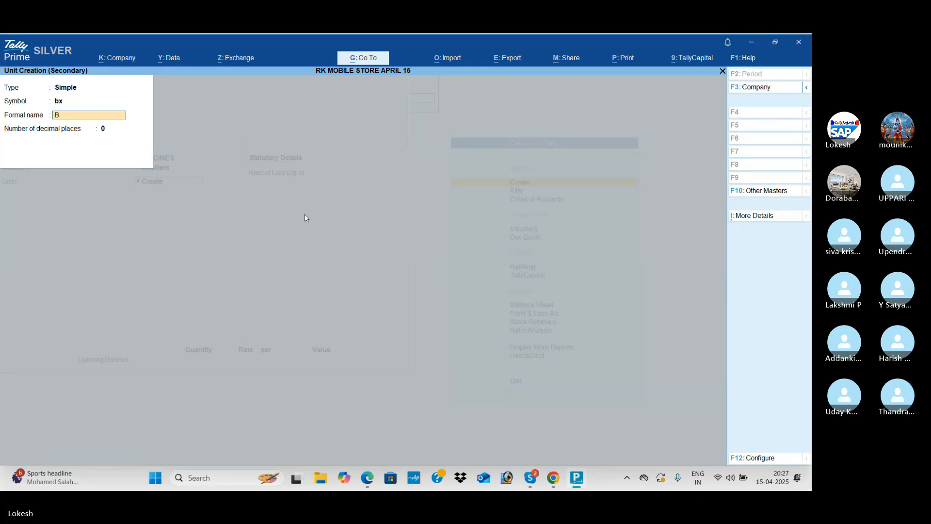
{"action": "type", "text": "oxe"}
{"action": "key", "text": "Return"}
{"action": "key", "text": "Return"}
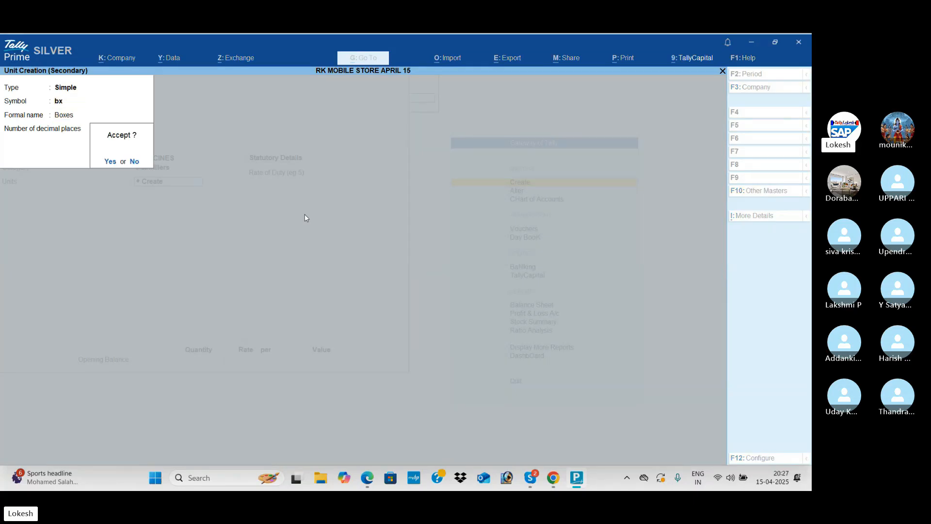
{"action": "key", "text": "Return"}
- Save the Nimsulide stock item with bx as its unit and no rate of duty
{"action": "key", "text": "Return"}
{"action": "key", "text": "Return"}
{"action": "key", "text": "Return"}
- Name the next stock item Overran, copied from the Painkillers list in the PDF material
{"action": "key", "text": "alt+Tab"}
{"action": "left_click", "coordinate": [306, 218]}
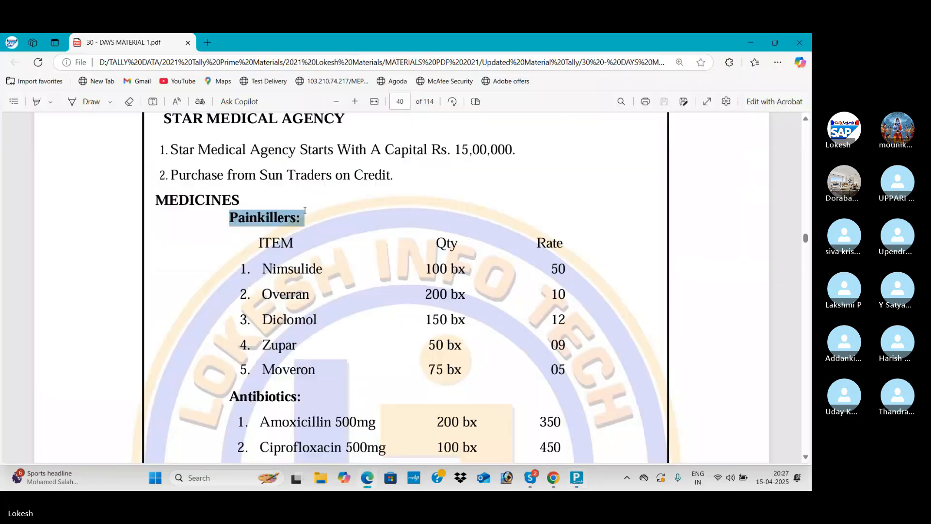
{"action": "scroll", "coordinate": [290, 261], "scroll_direction": "down", "scroll_amount": 2}
{"action": "left_click_drag", "start_coordinate": [265, 188], "coordinate": [311, 190]}
{"action": "key", "text": "ctrl+c"}
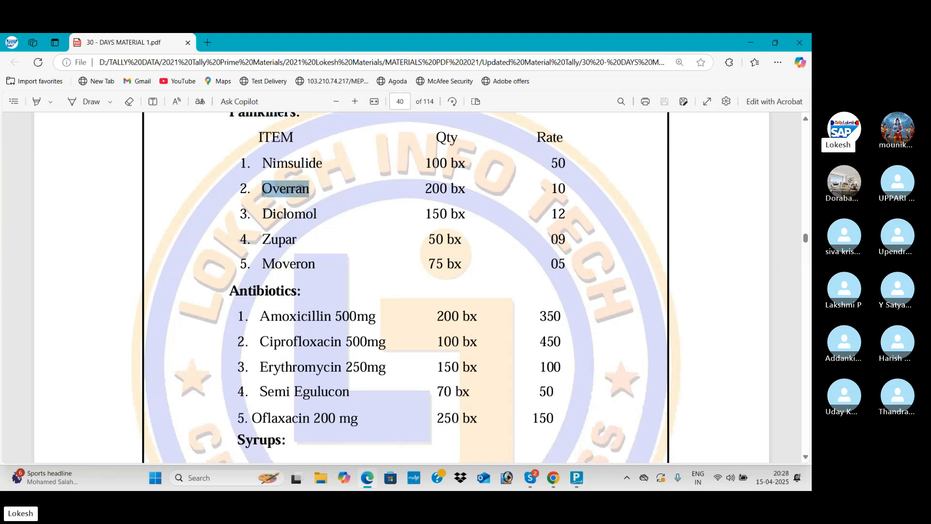
{"action": "key", "text": "alt+Tab"}
{"action": "key", "text": "ctrl+v"}
{"action": "key", "text": "Return"}
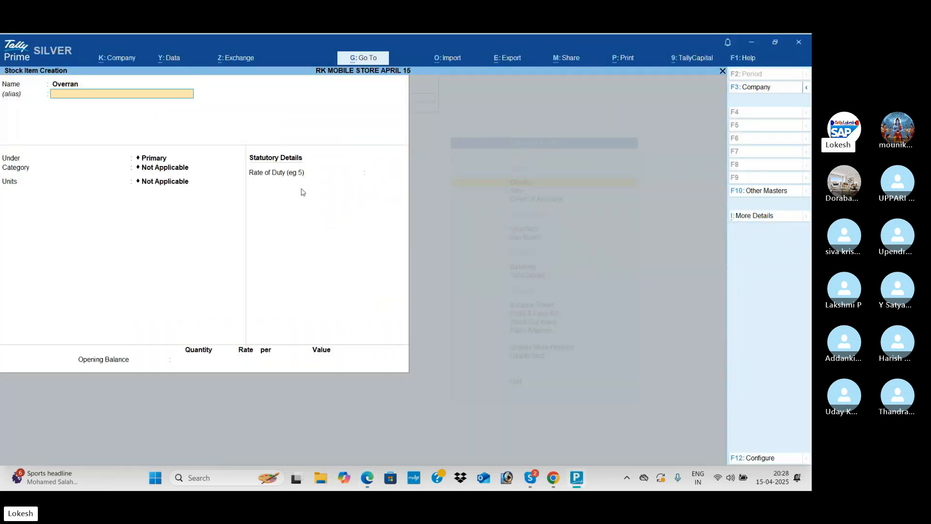
- Place the Overran stock item under the MEDICINES stock group
{"action": "key", "text": "Return"}
{"action": "key", "text": "Down"}
{"action": "key", "text": "Down"}
{"action": "key", "text": "Down"}
{"action": "key", "text": "Return"}
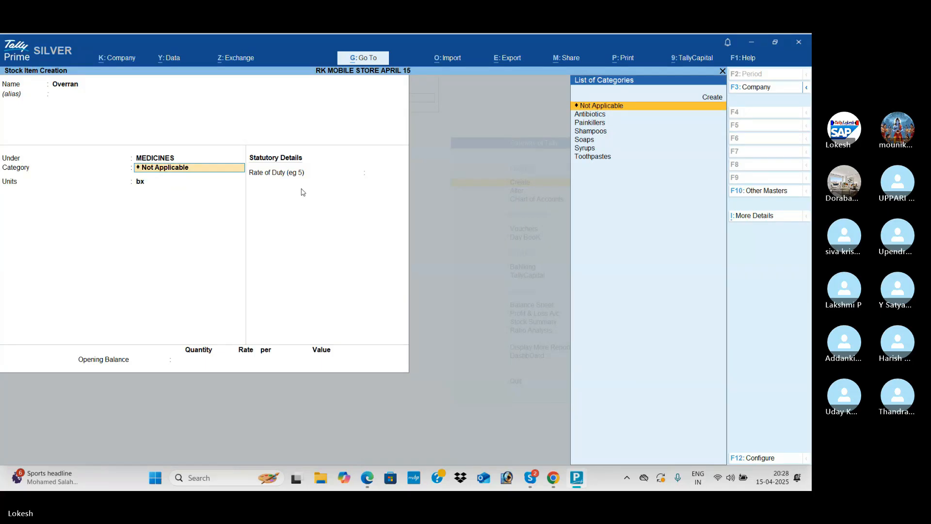
- Assign Overran to the Painkillers category, keep bx as its unit and save the item
{"action": "key", "text": "Down"}
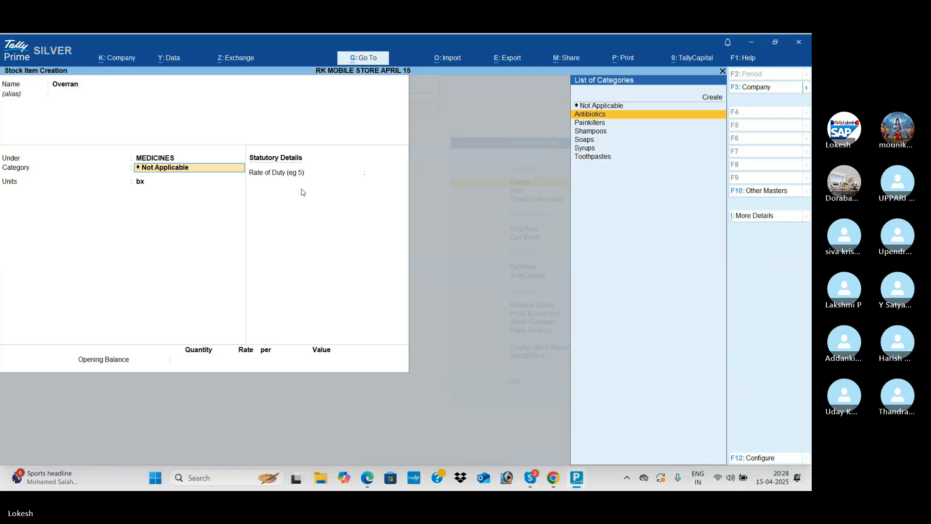
{"action": "key", "text": "Down"}
{"action": "key", "text": "Return"}
{"action": "key", "text": "Return"}
{"action": "key", "text": "Return"}
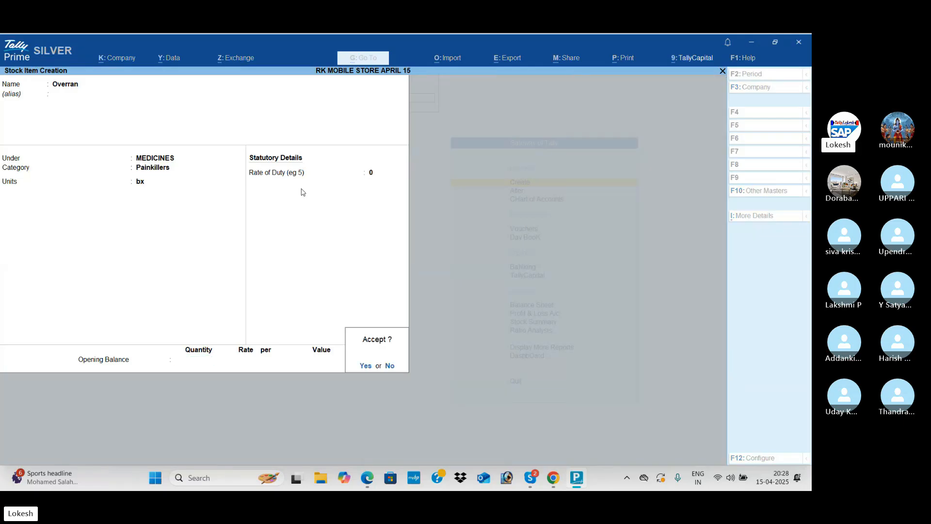
{"action": "key", "text": "Return"}
- Name the next stock item Amoxicillin 500mg, copied from the Antibiotics list in the PDF material
{"action": "key", "text": "alt+Tab"}
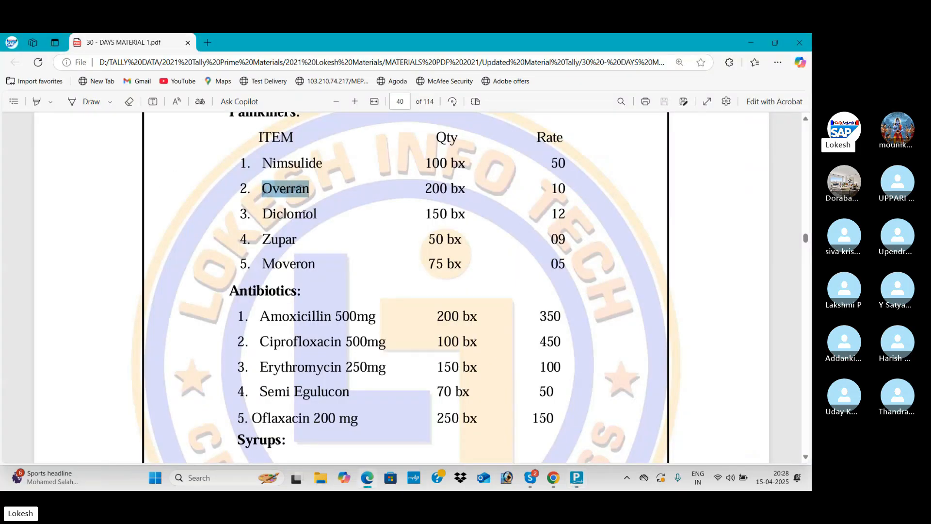
{"action": "scroll", "coordinate": [304, 212], "scroll_direction": "down", "scroll_amount": 1}
{"action": "scroll", "coordinate": [304, 212], "scroll_direction": "down", "scroll_amount": 1}
{"action": "left_click_drag", "start_coordinate": [261, 212], "coordinate": [376, 214]}
{"action": "right_click", "coordinate": [370, 217]}
{"action": "left_click", "coordinate": [410, 127]}
{"action": "key", "text": "alt+Tab"}
{"action": "key", "text": "ctrl+alt+v"}
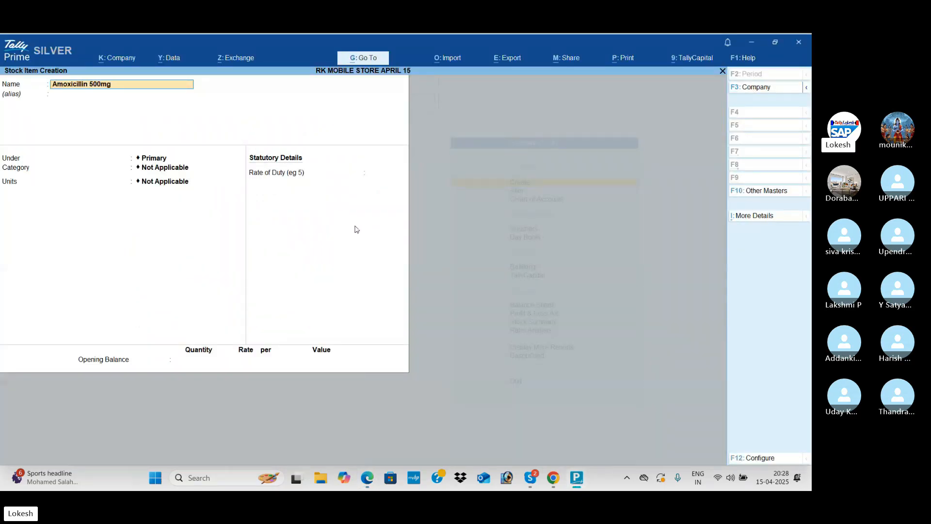
- Place Amoxicillin 500mg under the MEDICINES group and in the Antibiotics category, as listed in the PDF material
{"action": "key", "text": "Return"}
{"action": "key", "text": "Down"}
{"action": "key", "text": "Down"}
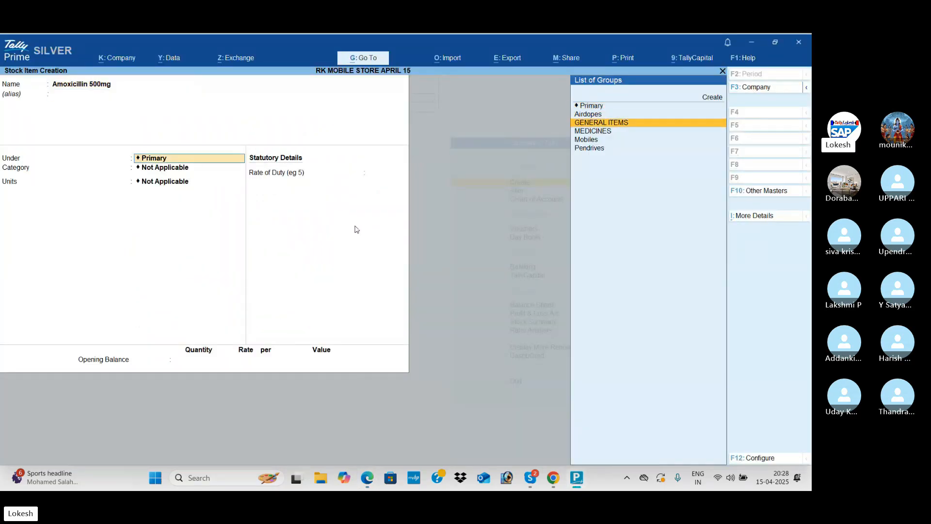
{"action": "key", "text": "Down"}
{"action": "key", "text": "Return"}
{"action": "key", "text": "alt+Tab"}
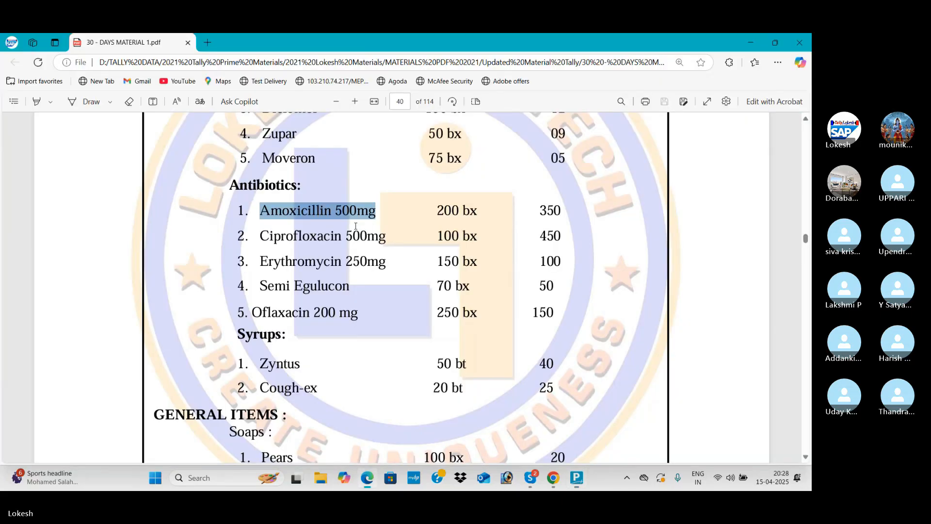
{"action": "key", "text": "alt+Tab"}
{"action": "key", "text": "Down"}
{"action": "key", "text": "Return"}
- Check the unit in the PDF material, keep bx for Amoxicillin 500mg and save the stock item
{"action": "key", "text": "Down"}
{"action": "key", "text": "Down"}
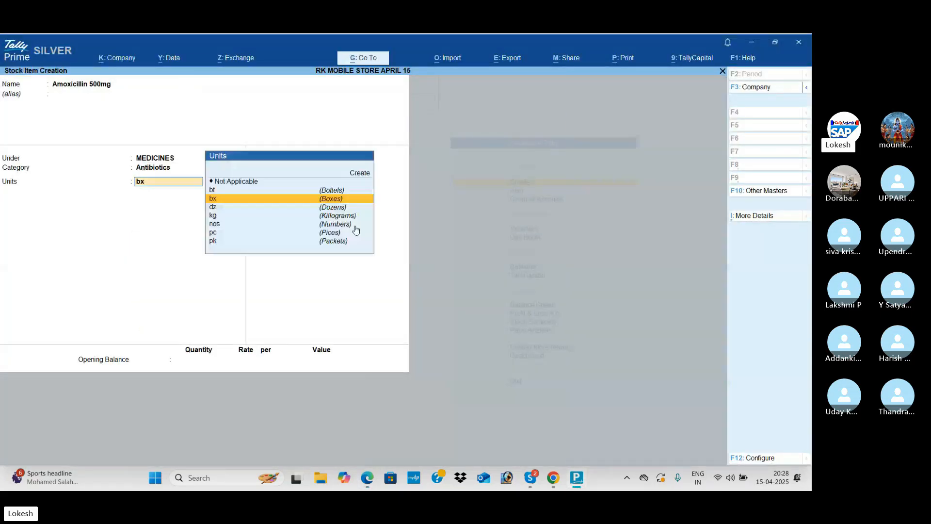
{"action": "key", "text": "alt+Tab"}
{"action": "key", "text": "alt+Tab"}
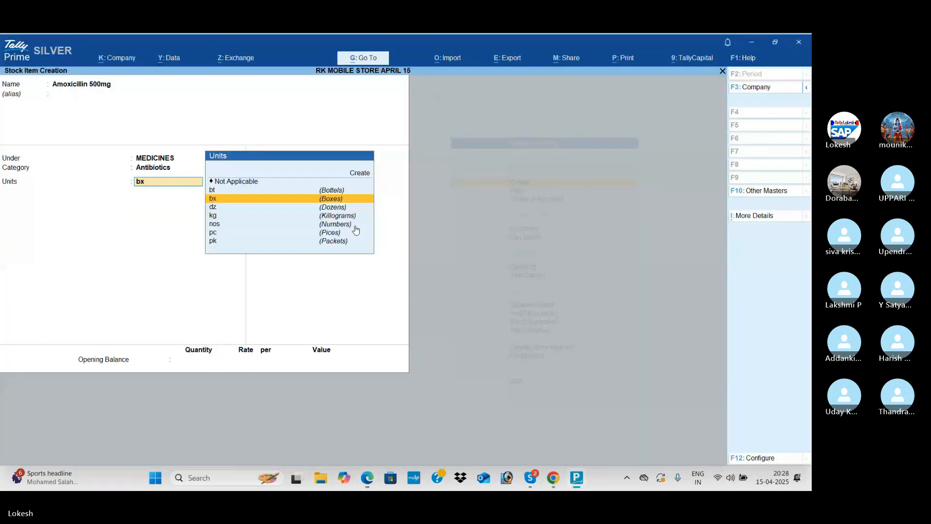
{"action": "key", "text": "Return"}
{"action": "key", "text": "Return"}
{"action": "key", "text": "Return"}
{"action": "key", "text": "Return"}
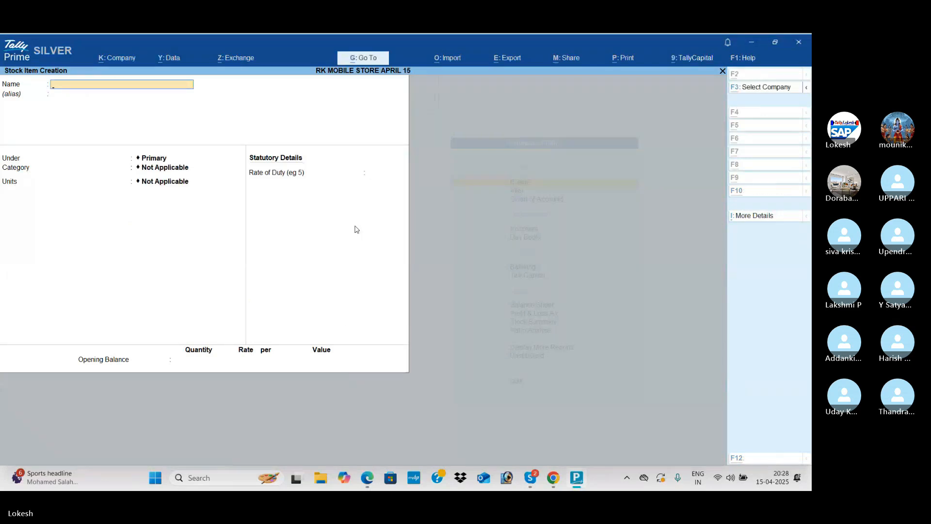
- Name the next stock item Zyntus, copied from the Syrups list in the PDF material
{"action": "key", "text": "alt+Tab"}
{"action": "scroll", "coordinate": [356, 227], "scroll_direction": "down", "scroll_amount": 2}
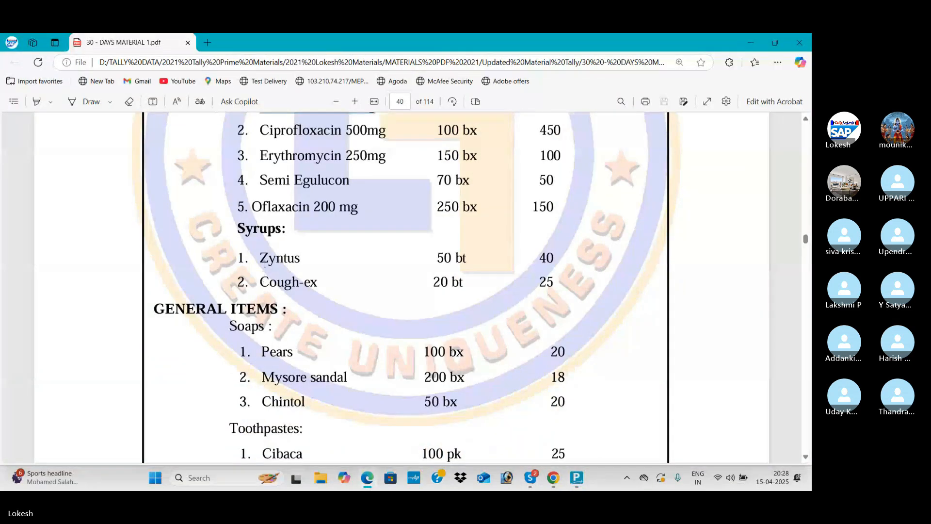
{"action": "double_click", "coordinate": [264, 263]}
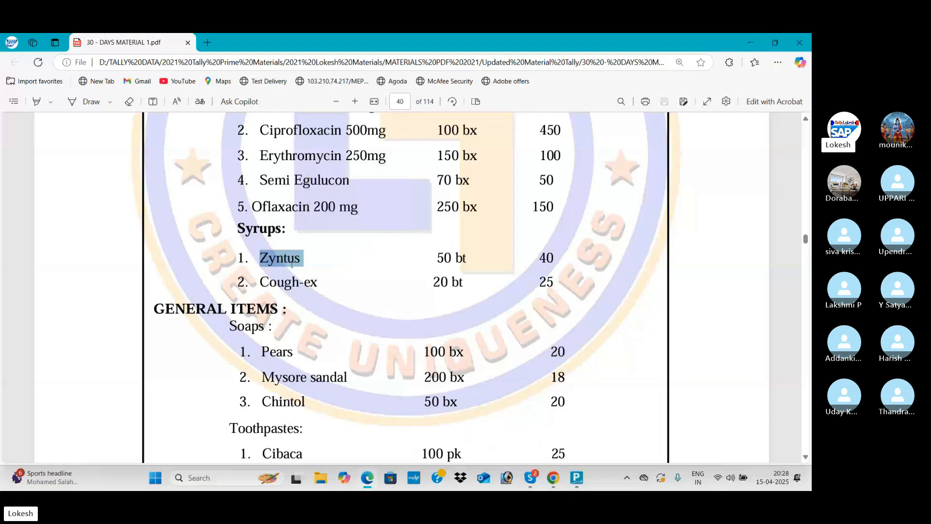
{"action": "key", "text": "ctrl+c"}
{"action": "key", "text": "alt+Tab"}
{"action": "key", "text": "ctrl+alt+v"}
{"action": "key", "text": "Return"}
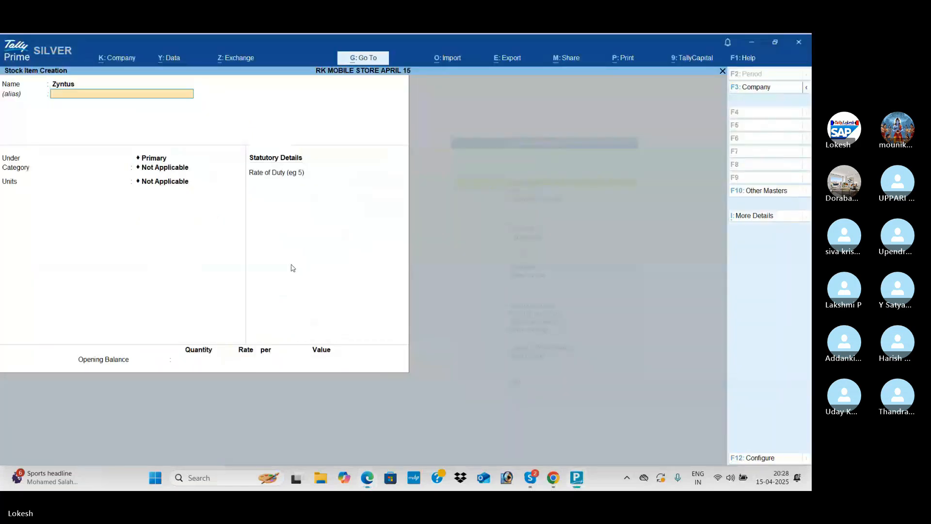
- Place Zyntus under the MEDICINES stock group and in the Syrups category
{"action": "key", "text": "Return"}
{"action": "key", "text": "Down"}
{"action": "key", "text": "Down"}
{"action": "key", "text": "Down"}
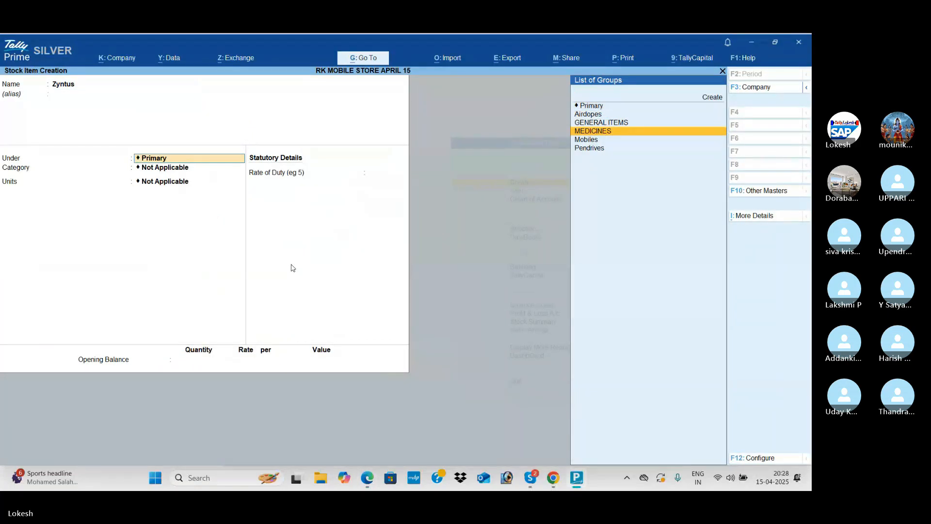
{"action": "key", "text": "Return"}
{"action": "key", "text": "Down"}
{"action": "key", "text": "Down"}
{"action": "key", "text": "Down"}
{"action": "key", "text": "Down"}
{"action": "key", "text": "Down"}
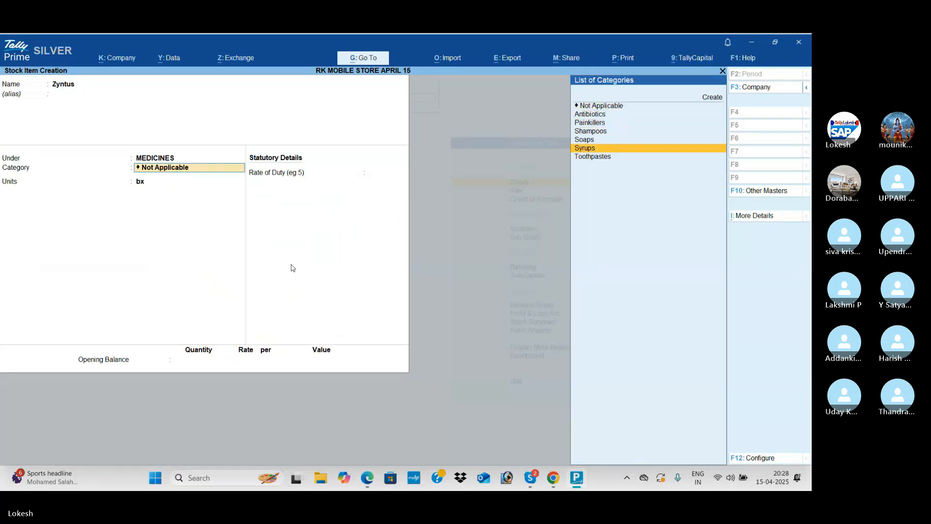
{"action": "key", "text": "Return"}
- Set the unit of Zyntus to bt and save the stock item
{"action": "key", "text": "Down"}
{"action": "key", "text": "Down"}
{"action": "key", "text": "Down"}
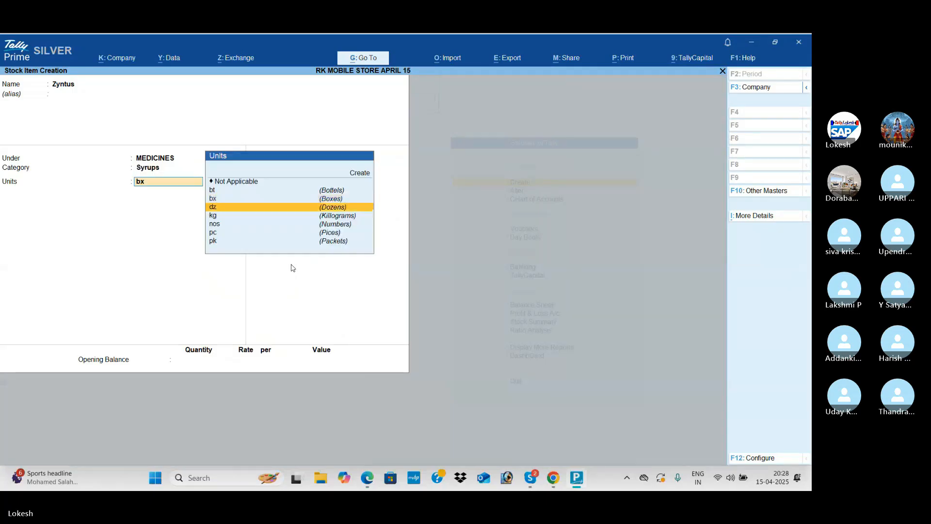
{"action": "key", "text": "Up"}
{"action": "key", "text": "Up"}
{"action": "key", "text": "Up"}
{"action": "key", "text": "Up"}
{"action": "key", "text": "Return"}
{"action": "key", "text": "Return"}
{"action": "key", "text": "Return"}
{"action": "key", "text": "Return"}
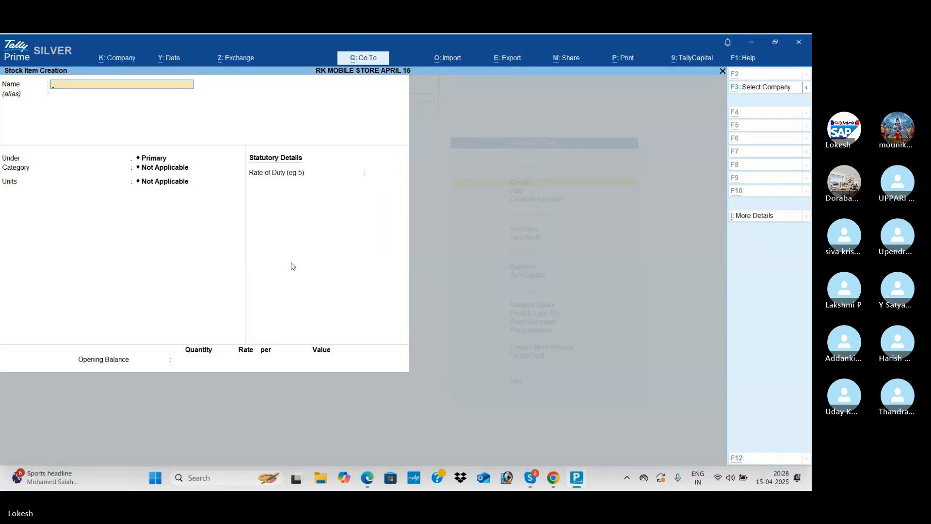
- Name the next stock item Pears, copied from the Soaps list under General Items in the PDF material
{"action": "key", "text": "alt+Tab"}
{"action": "scroll", "coordinate": [271, 232], "scroll_direction": "down", "scroll_amount": 1}
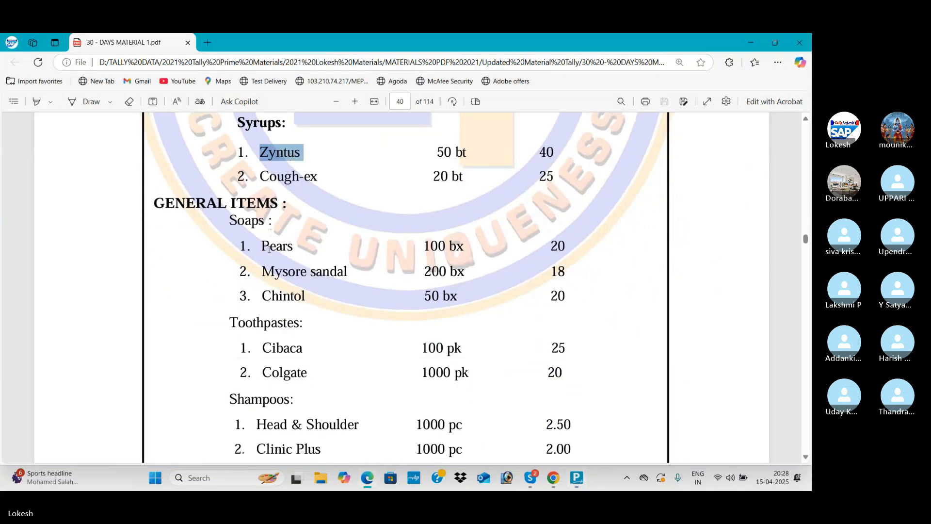
{"action": "double_click", "coordinate": [269, 249]}
{"action": "right_click", "coordinate": [291, 258]}
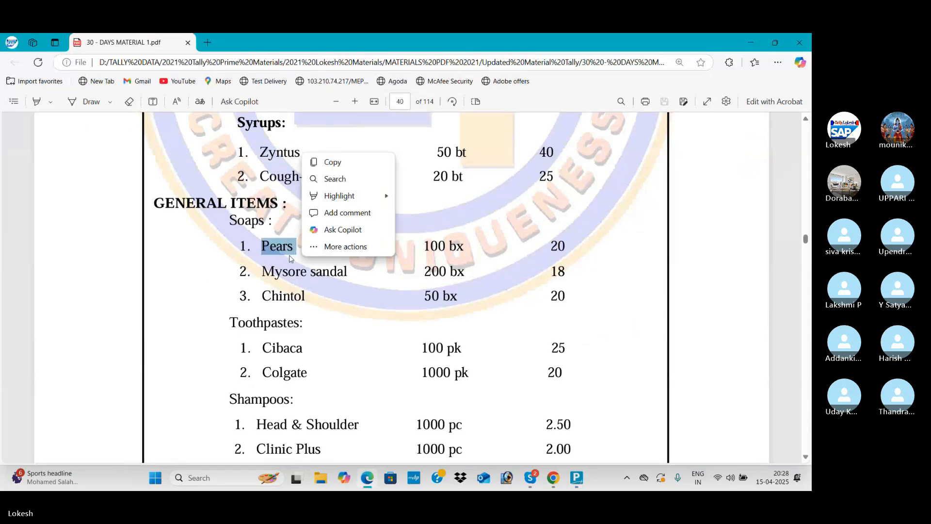
{"action": "key", "text": "ctrl+c"}
{"action": "key", "text": "alt+Tab"}
{"action": "key", "text": "ctrl+v"}
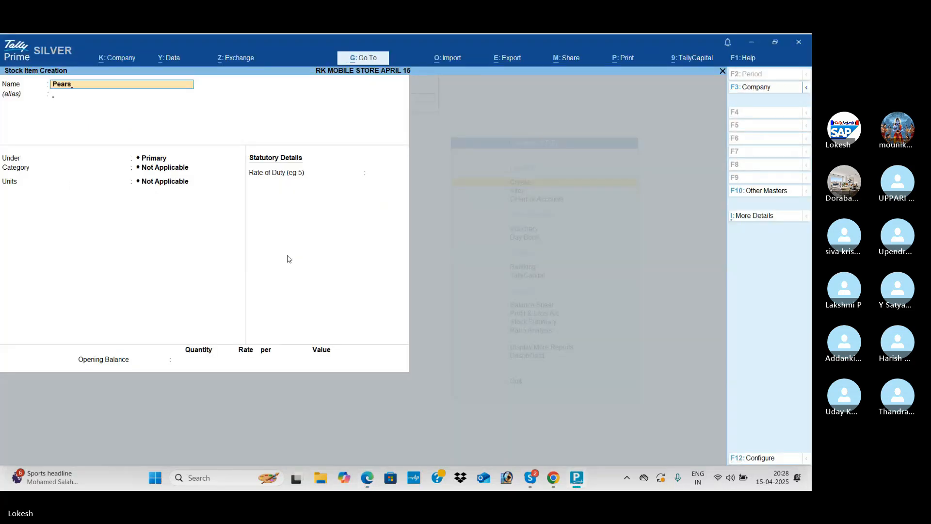
- Place Pears under the GENERAL ITEMS stock group and in the Soaps category
{"action": "key", "text": "Return"}
{"action": "key", "text": "Return"}
{"action": "key", "text": "Down"}
{"action": "key", "text": "Down"}
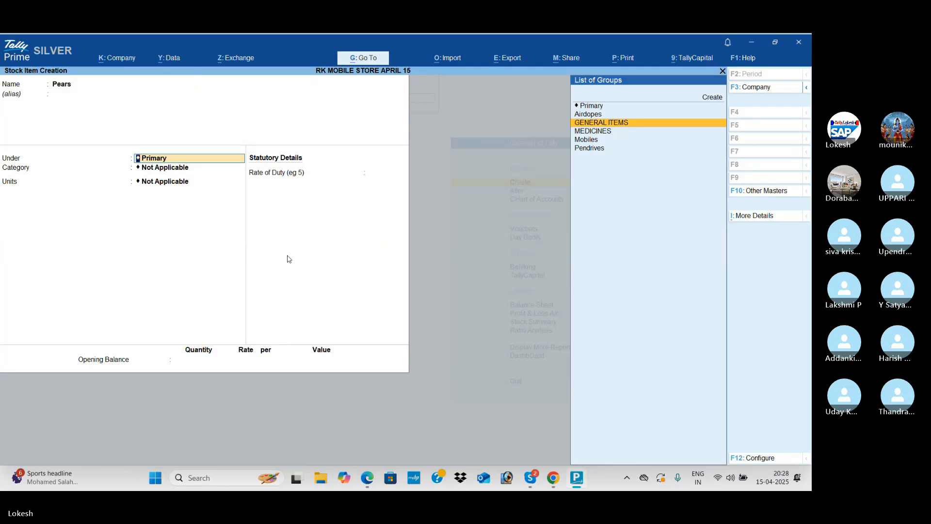
{"action": "key", "text": "Return"}
{"action": "key", "text": "Down"}
{"action": "key", "text": "Down"}
{"action": "key", "text": "Down"}
{"action": "key", "text": "Down"}
{"action": "key", "text": "Down"}
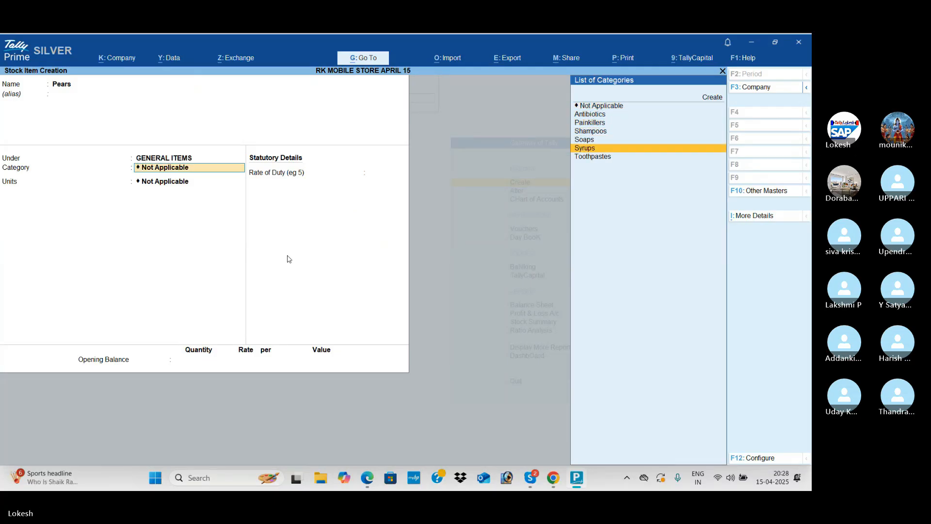
{"action": "key", "text": "Up"}
{"action": "key", "text": "Return"}
- Set the unit of Pears to bx as listed in the PDF material and save the stock item
{"action": "key", "text": "alt+Tab"}
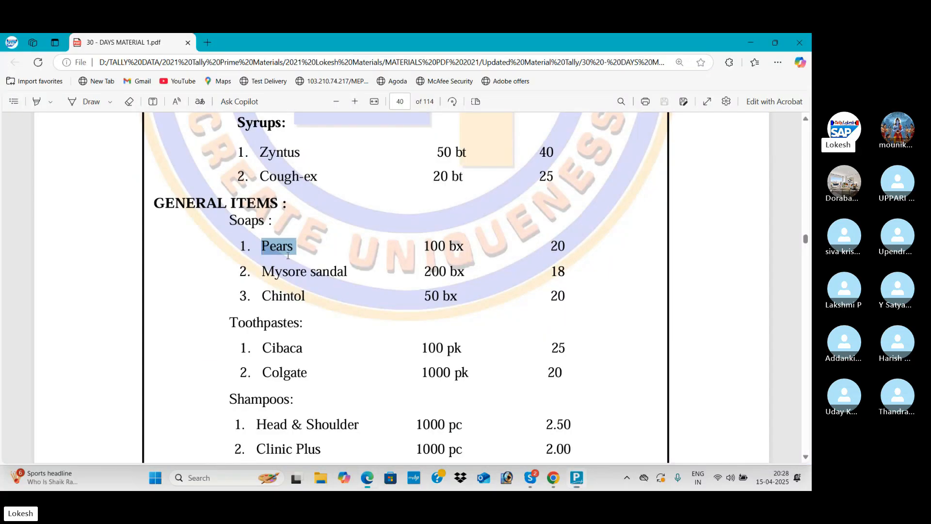
{"action": "key", "text": "alt+Tab"}
{"action": "key", "text": "Down"}
{"action": "key", "text": "Return"}
{"action": "key", "text": "Return"}
{"action": "key", "text": "Return"}
{"action": "key", "text": "Return"}
- Name the next stock item Mysore sandal, copied from the Soaps list in the PDF material
{"action": "key", "text": "alt+Tab"}
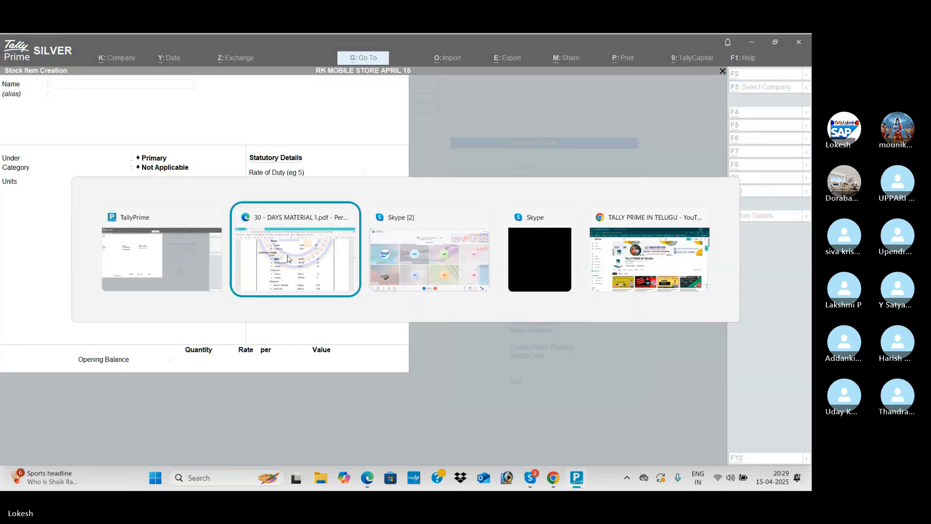
{"action": "scroll", "coordinate": [287, 256], "scroll_direction": "down", "scroll_amount": 2}
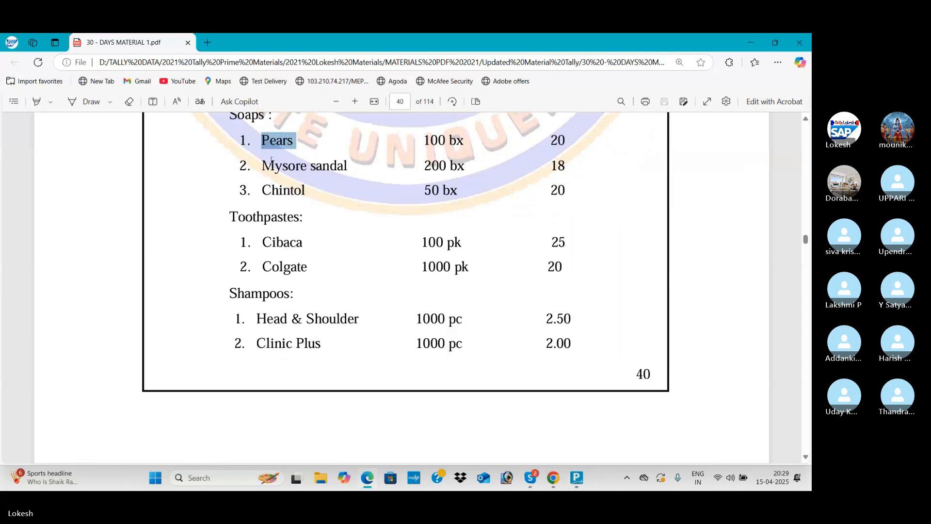
{"action": "left_click_drag", "start_coordinate": [265, 165], "coordinate": [353, 166]}
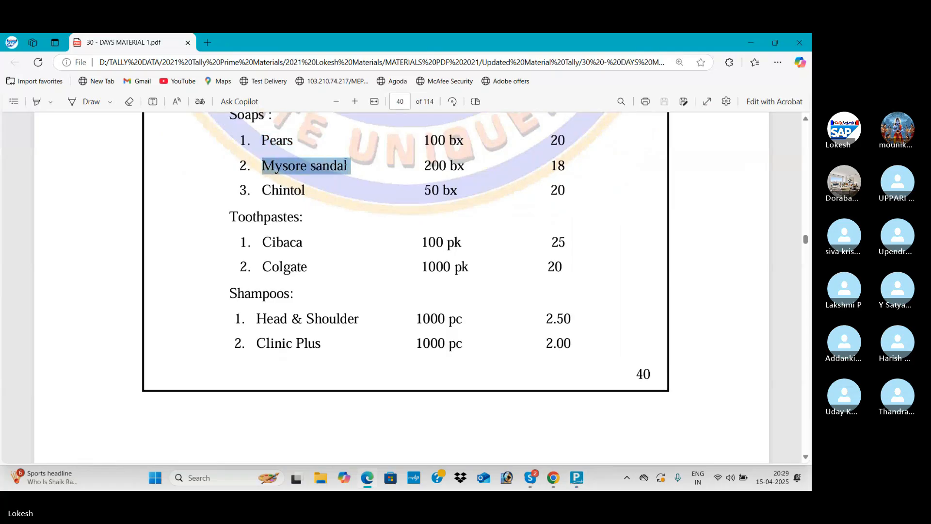
{"action": "key", "text": "alt+Tab"}
{"action": "key", "text": "ctrl+v"}
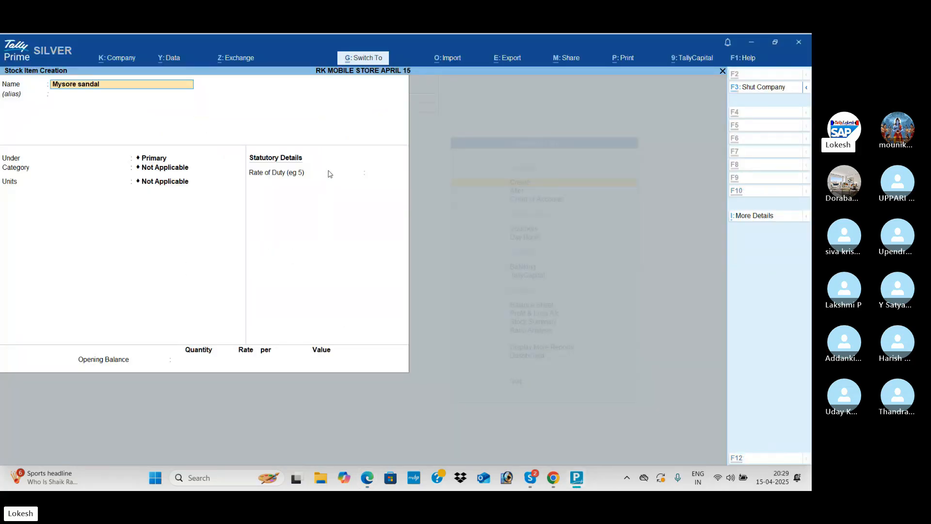
- Place Mysore sandal under the GENERAL ITEMS stock group and in the Soaps category
{"action": "key", "text": "Return"}
{"action": "key", "text": "Down"}
{"action": "key", "text": "Down"}
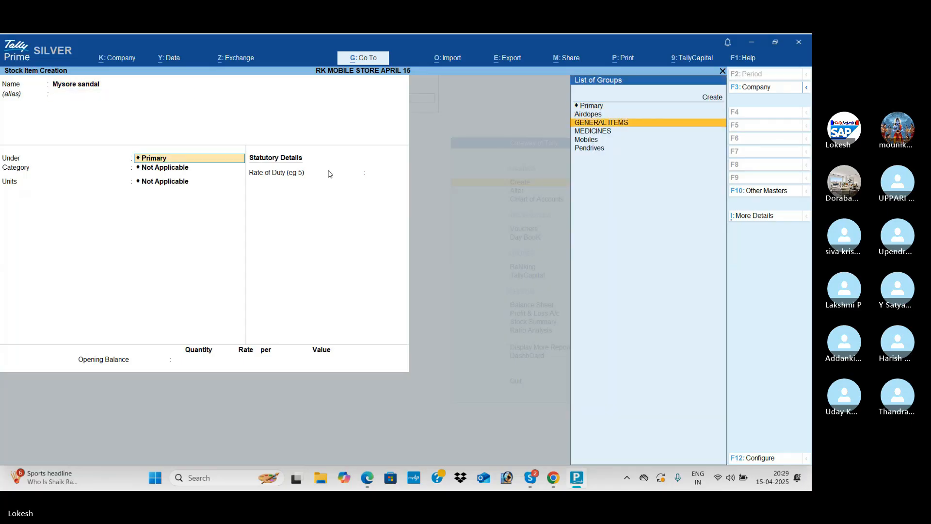
{"action": "key", "text": "Return"}
{"action": "key", "text": "alt+Tab"}
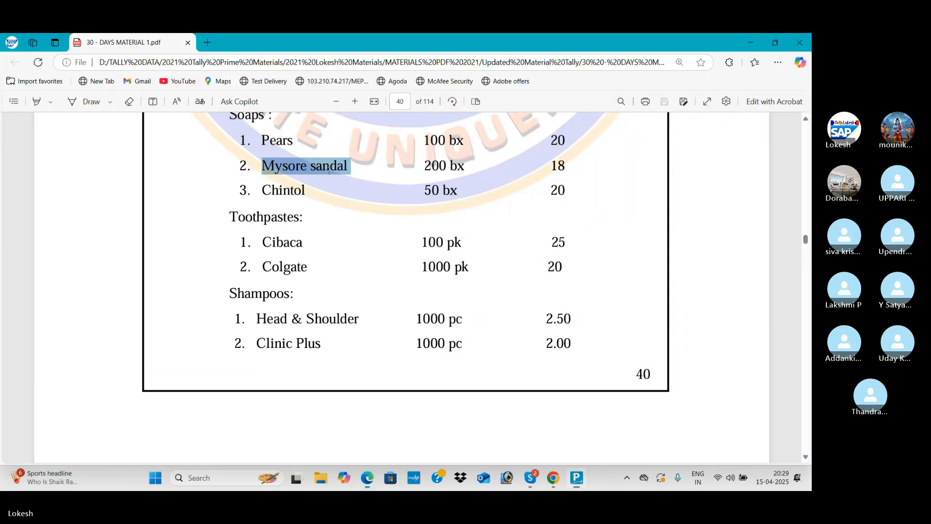
{"action": "key", "text": "alt+Tab"}
{"action": "key", "text": "Down"}
{"action": "key", "text": "Down"}
{"action": "key", "text": "Down"}
{"action": "key", "text": "Down"}
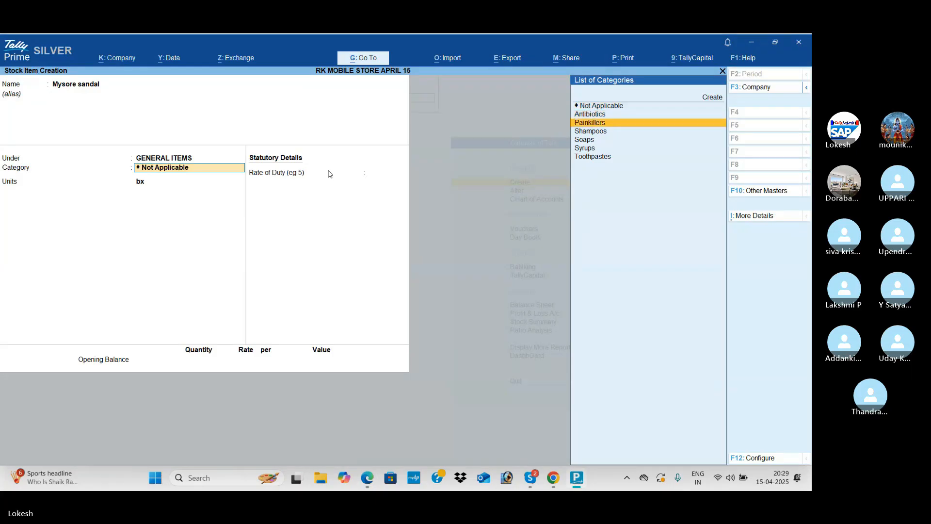
{"action": "key", "text": "Return"}
- Check the unit of Mysore sandal against the PDF material, accept bx and save the stock item
{"action": "key", "text": "alt+Tab"}
{"action": "key", "text": "alt+Tab"}
{"action": "key", "text": "Return"}
{"action": "key", "text": "Return"}
{"action": "key", "text": "Return"}
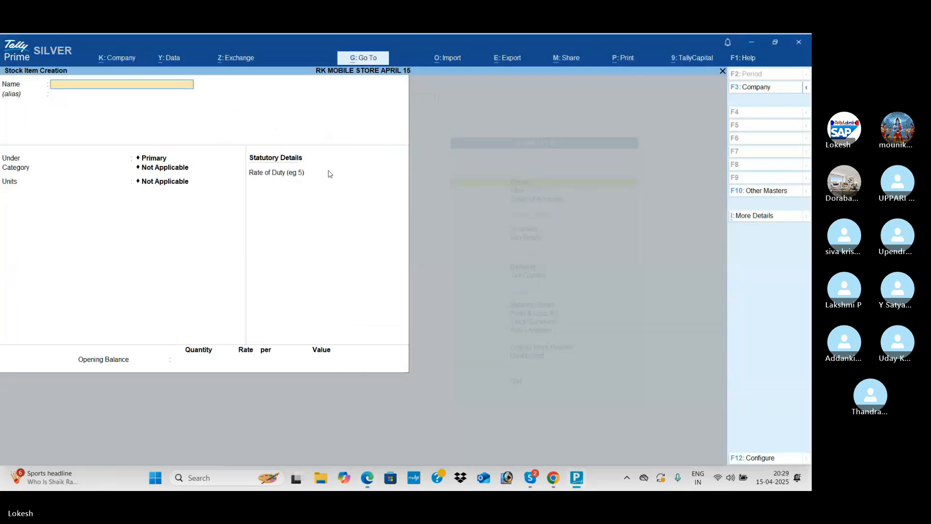
- Name the next stock item Cibaca, copied from the Toothpastes list in the PDF material
{"action": "key", "text": "alt+Tab"}
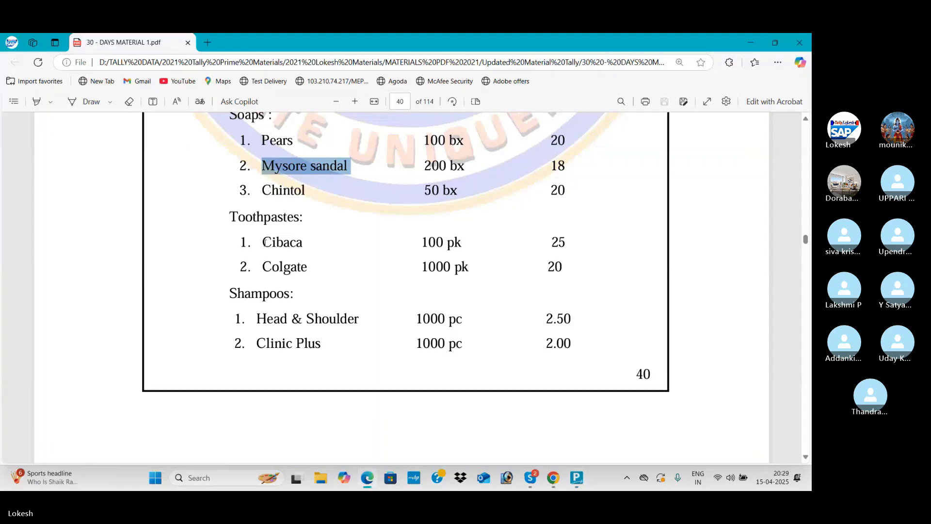
{"action": "left_click_drag", "start_coordinate": [263, 241], "coordinate": [304, 242]}
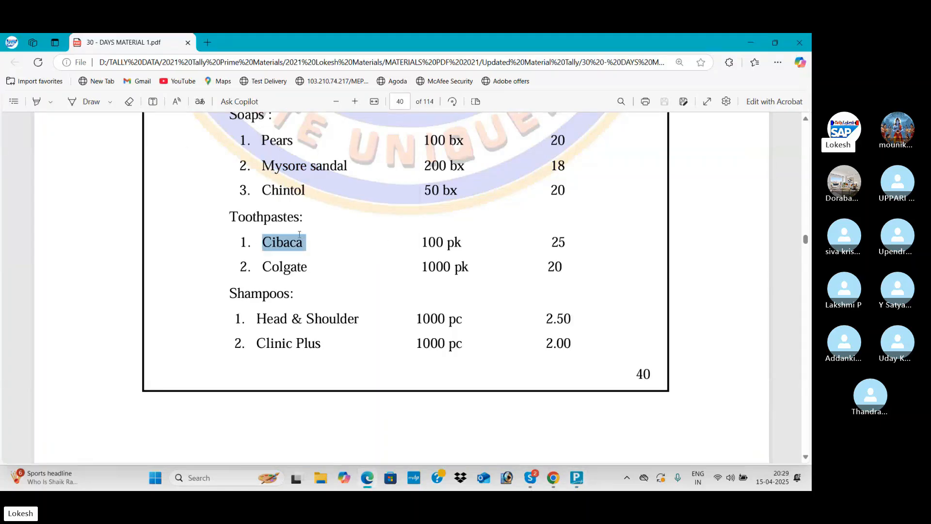
{"action": "key", "text": "alt+Tab"}
{"action": "key", "text": "ctrl+alt+v"}
- Place Cibaca under the GENERAL ITEMS stock group and in the Toothpastes category
{"action": "key", "text": "Return"}
{"action": "key", "text": "Down"}
{"action": "key", "text": "Down"}
{"action": "key", "text": "Return"}
{"action": "key", "text": "alt+Tab"}
{"action": "key", "text": "alt+Tab"}
{"action": "key", "text": "Down"}
{"action": "key", "text": "Down"}
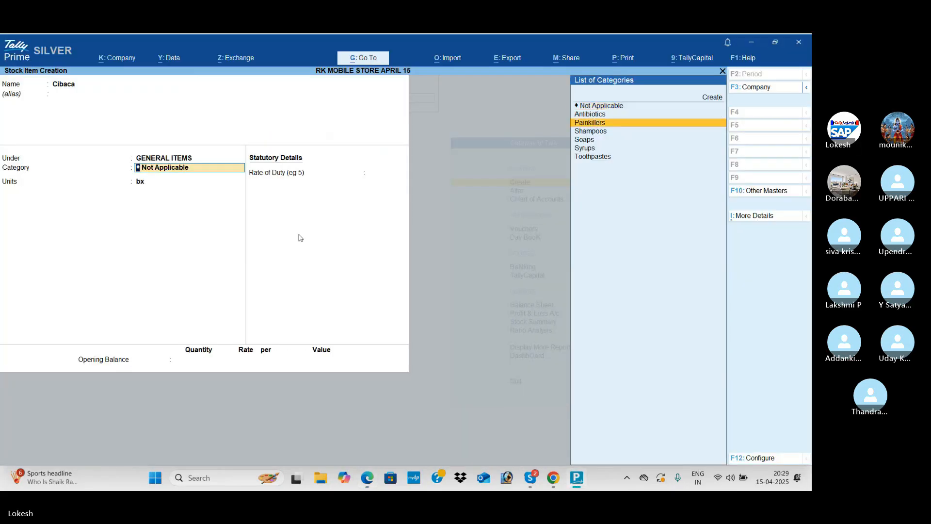
{"action": "key", "text": "alt+Tab"}
{"action": "key", "text": "alt+Tab"}
{"action": "key", "text": "Down"}
{"action": "key", "text": "Down"}
{"action": "key", "text": "Down"}
{"action": "key", "text": "Down"}
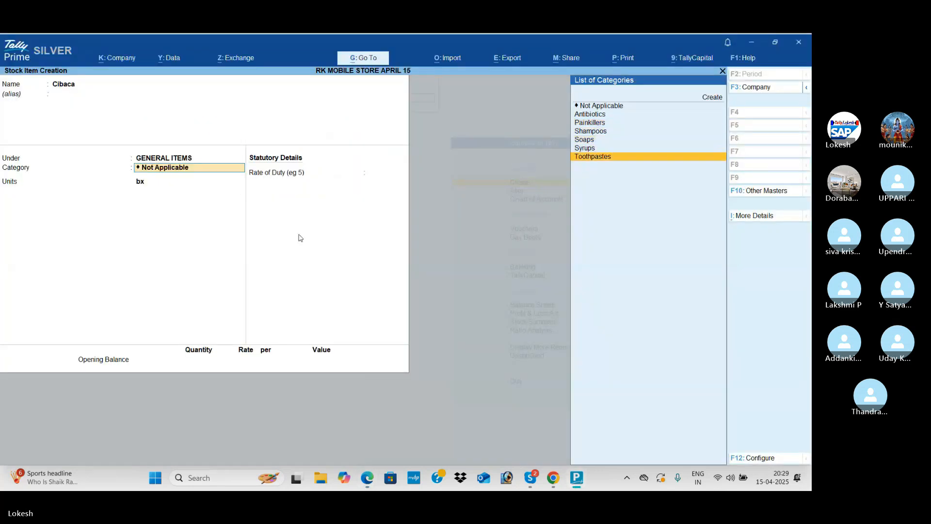
{"action": "key", "text": "Return"}
- Set the unit of Cibaca to pk as listed in the PDF material and save the stock item
{"action": "key", "text": "alt+Tab"}
{"action": "key", "text": "alt+Tab"}
{"action": "key", "text": "Down"}
{"action": "key", "text": "Down"}
{"action": "key", "text": "Down"}
{"action": "key", "text": "Down"}
{"action": "key", "text": "Down"}
{"action": "key", "text": "Return"}
{"action": "key", "text": "Return"}
{"action": "key", "text": "Return"}
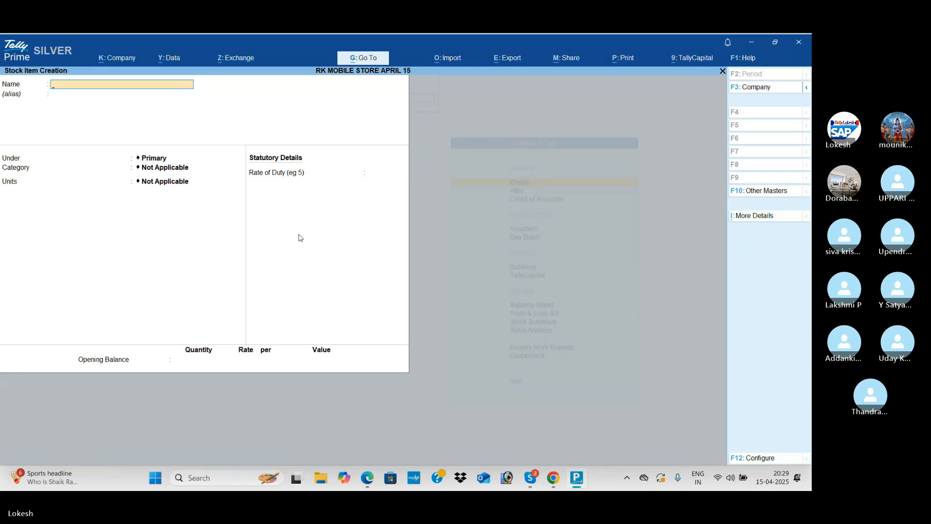
- Leave stock item creation and open a new Purchase voucher
{"action": "key", "text": "Escape"}
{"action": "key", "text": "y"}
{"action": "key", "text": "Escape"}
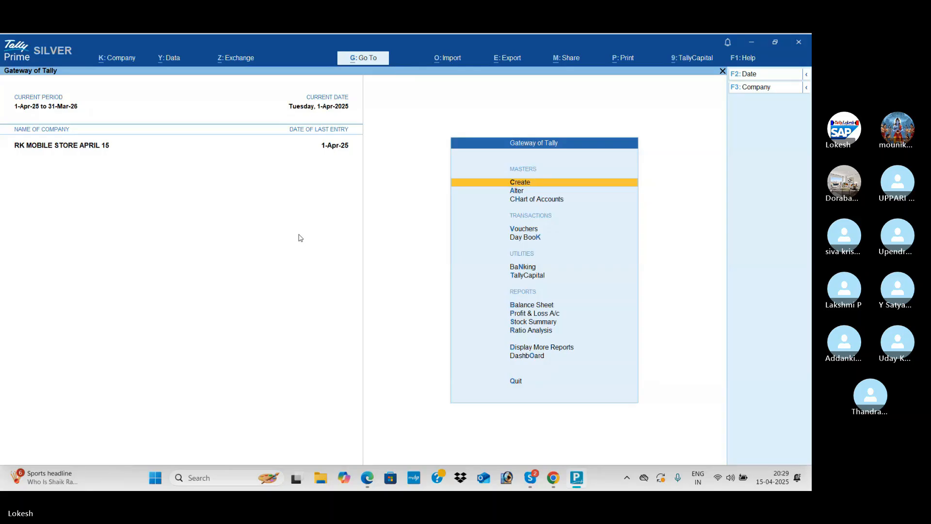
{"action": "key", "text": "Down"}
{"action": "key", "text": "Down"}
{"action": "key", "text": "Down"}
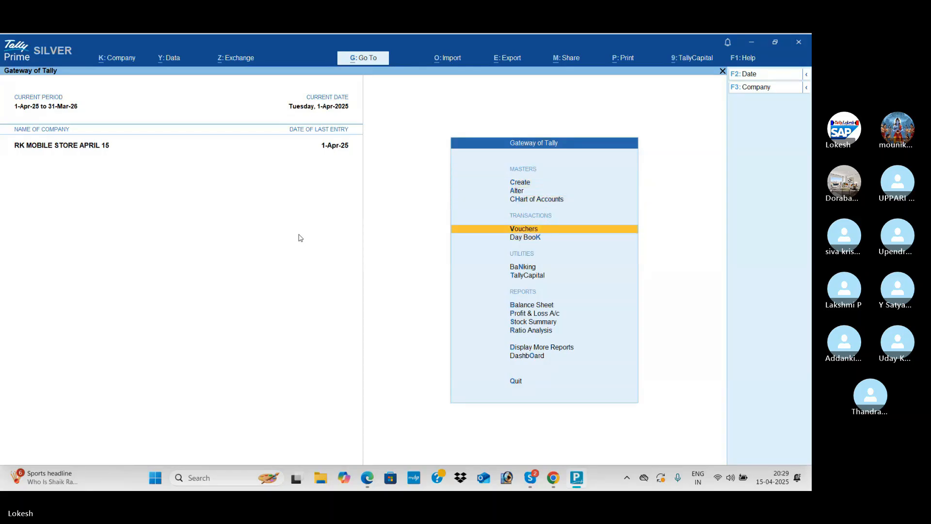
{"action": "key", "text": "Return"}
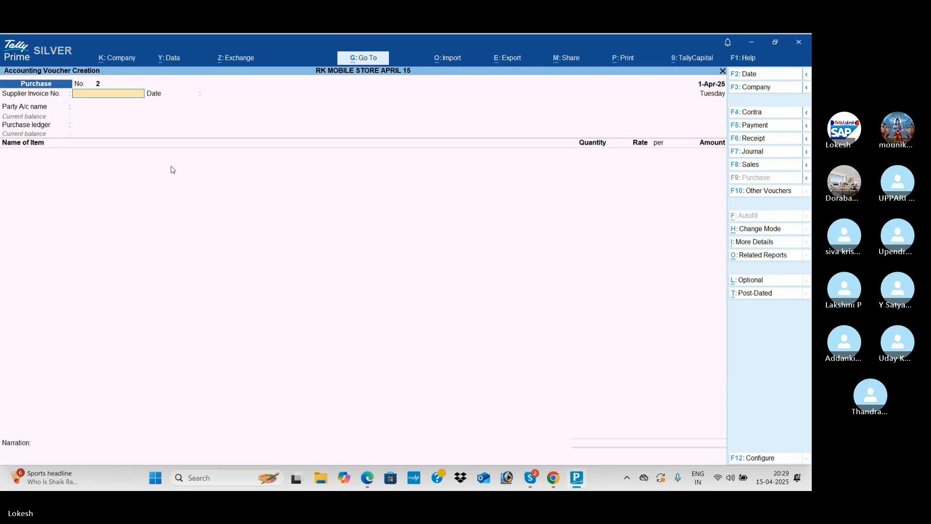
- Review the Problem-8 credit purchase from Sun Traders in the PDF material, including its items, quantities and rates
{"action": "key", "text": "alt+Tab"}
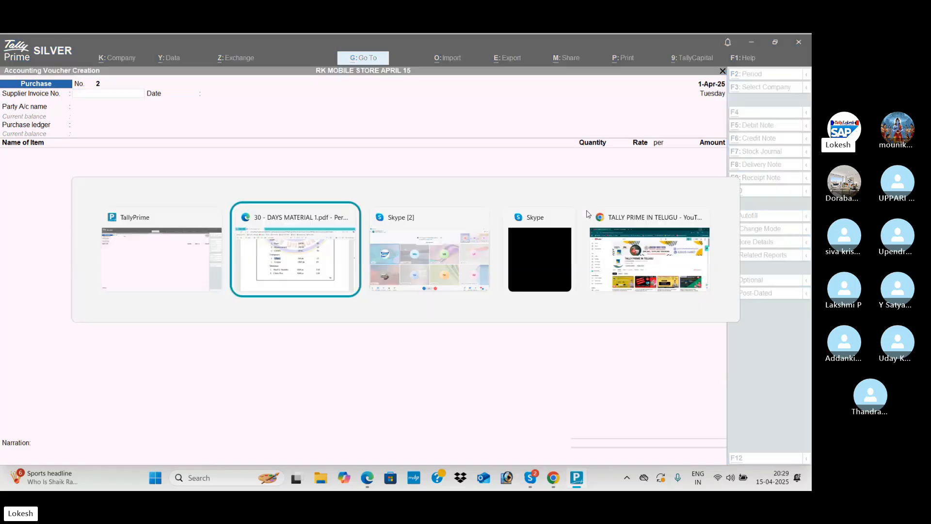
{"action": "scroll", "coordinate": [466, 230], "scroll_direction": "up", "scroll_amount": 10}
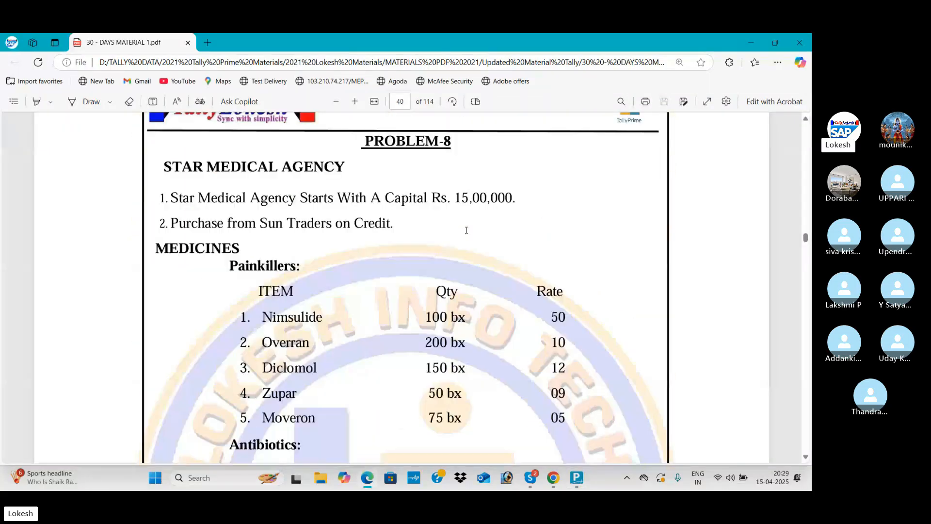
{"action": "scroll", "coordinate": [466, 230], "scroll_direction": "down", "scroll_amount": 3}
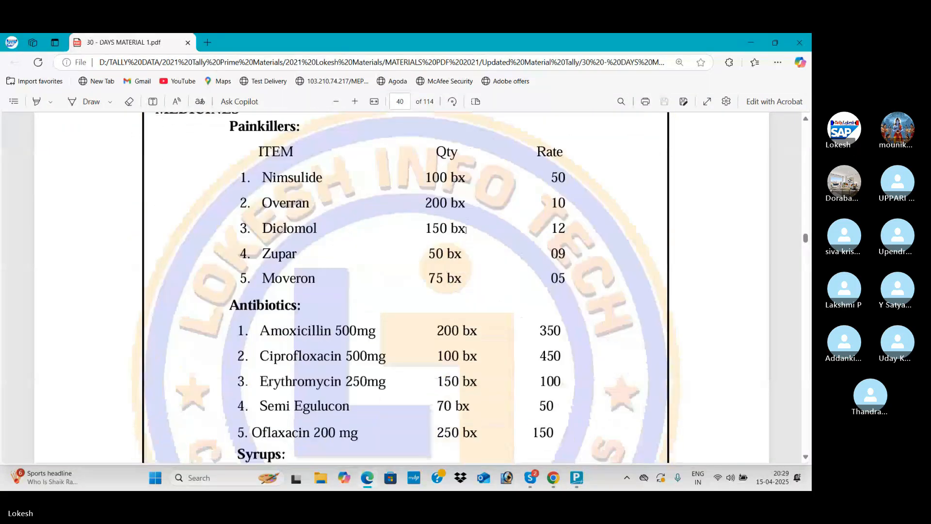
{"action": "left_click_drag", "start_coordinate": [262, 163], "coordinate": [481, 436]}
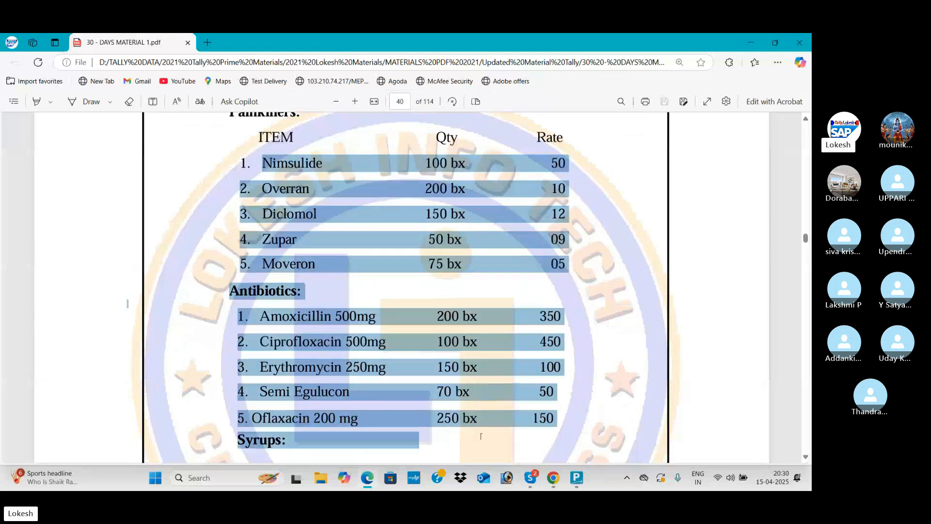
{"action": "scroll", "coordinate": [383, 323], "scroll_direction": "down", "scroll_amount": 12}
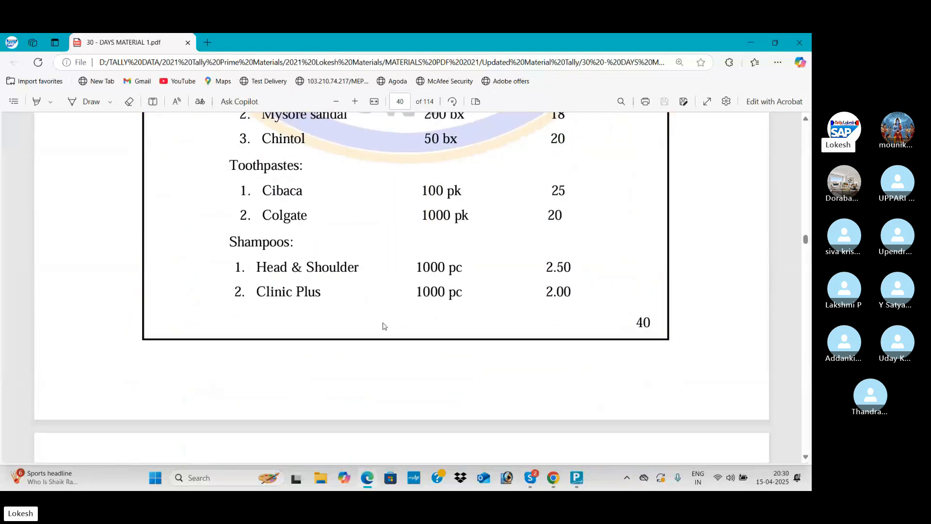
{"action": "scroll", "coordinate": [383, 323], "scroll_direction": "up", "scroll_amount": 8}
{"action": "scroll", "coordinate": [384, 319], "scroll_direction": "up", "scroll_amount": 5}
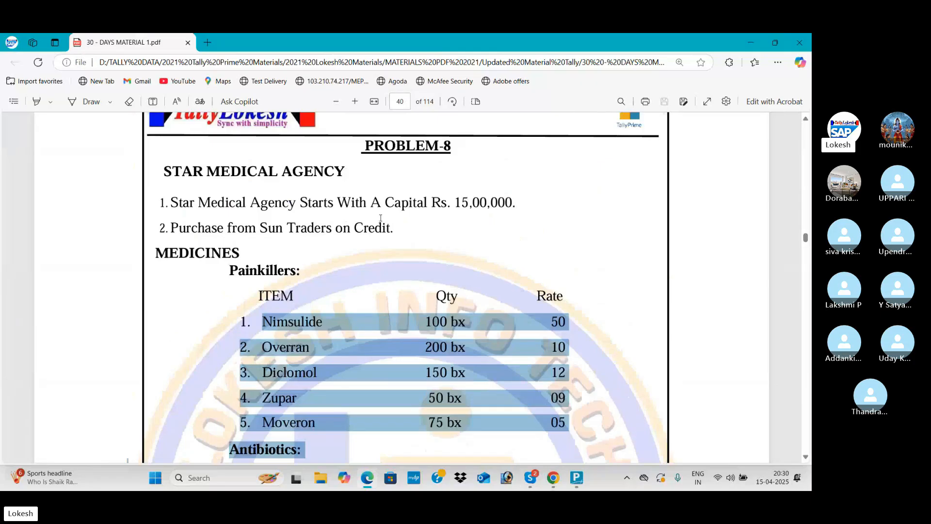
{"action": "left_click_drag", "start_coordinate": [261, 229], "coordinate": [386, 240]}
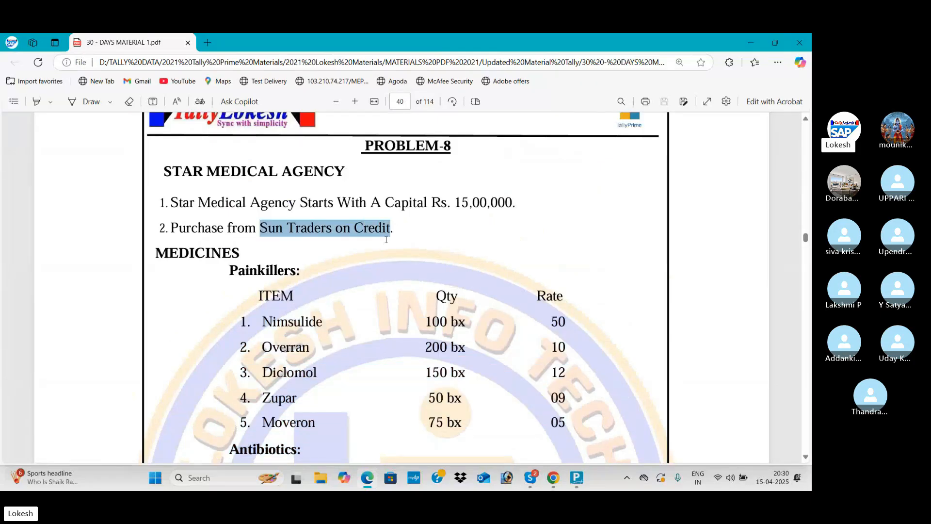
- Review the remaining Problem-8 sales, receipt, payment and expense transactions in the PDF material, and return to the Purchase voucher in TallyPrime
{"action": "scroll", "coordinate": [384, 309], "scroll_direction": "down", "scroll_amount": 4}
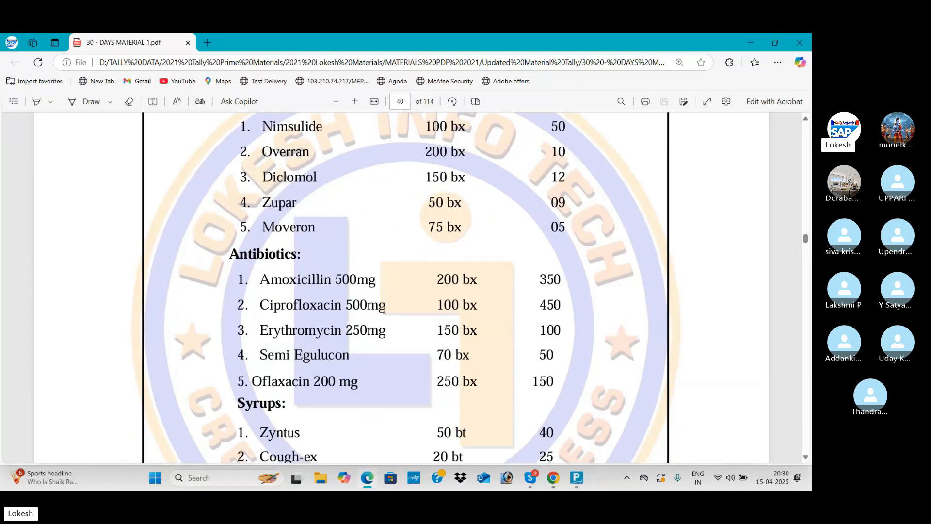
{"action": "scroll", "coordinate": [384, 311], "scroll_direction": "down", "scroll_amount": 10}
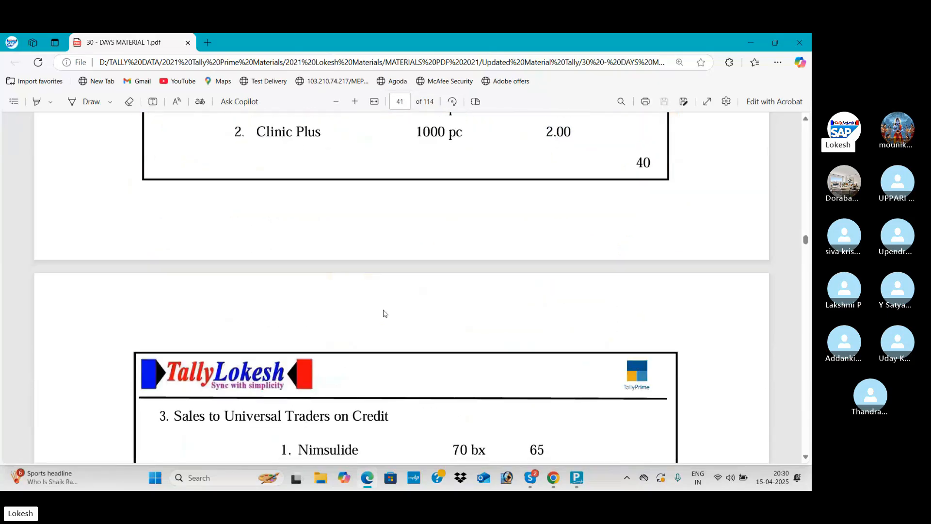
{"action": "scroll", "coordinate": [395, 219], "scroll_direction": "down", "scroll_amount": 6}
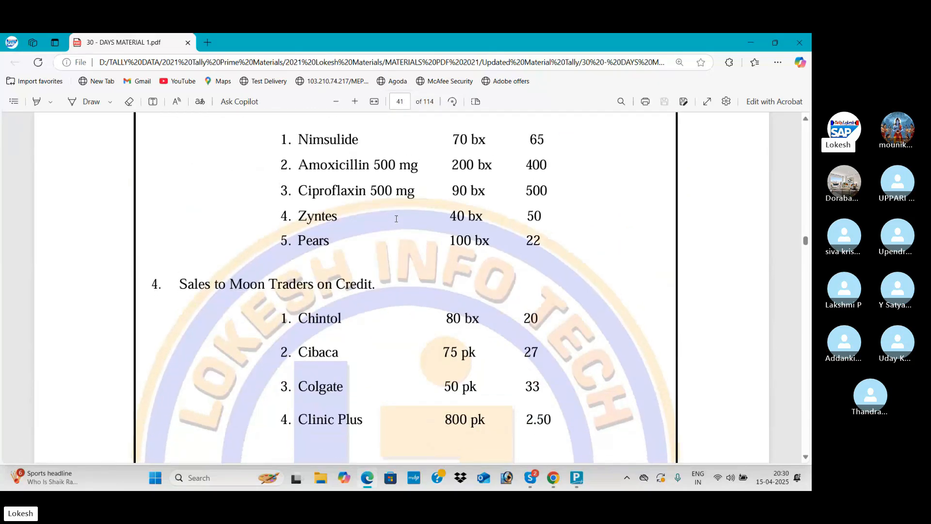
{"action": "scroll", "coordinate": [379, 220], "scroll_direction": "up", "scroll_amount": 1}
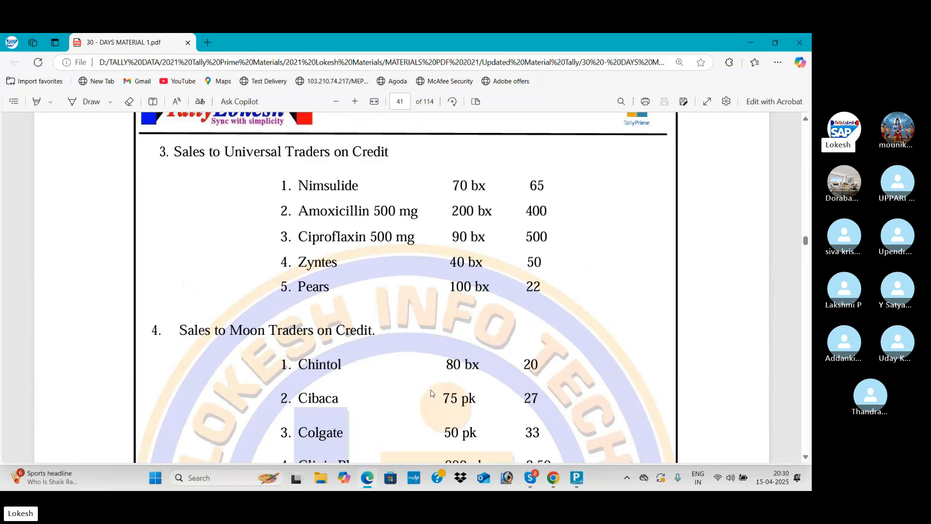
{"action": "scroll", "coordinate": [419, 379], "scroll_direction": "down", "scroll_amount": 1}
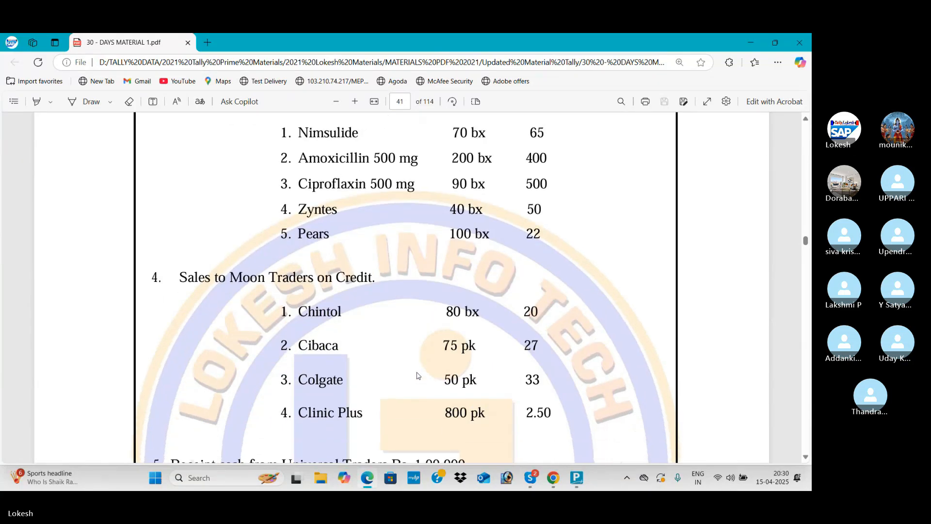
{"action": "scroll", "coordinate": [418, 376], "scroll_direction": "down", "scroll_amount": 1}
{"action": "scroll", "coordinate": [418, 376], "scroll_direction": "down", "scroll_amount": 2}
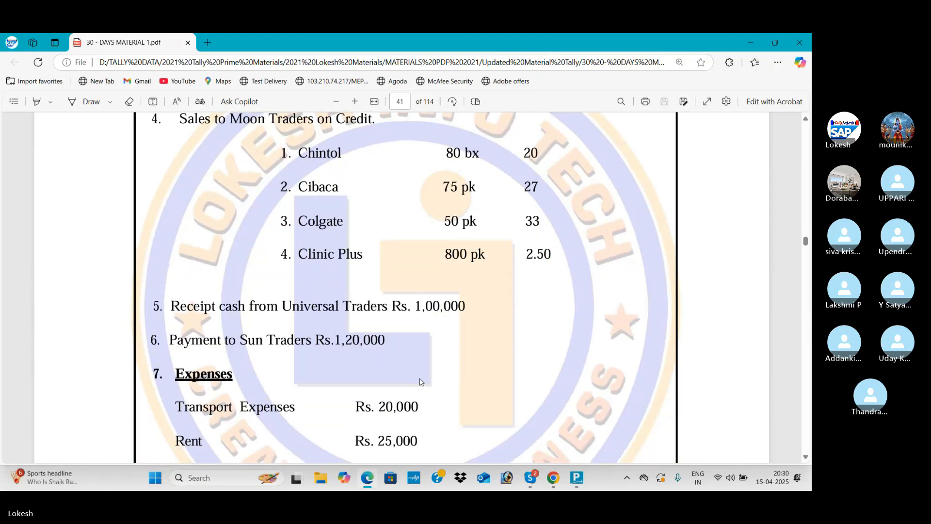
{"action": "scroll", "coordinate": [421, 384], "scroll_direction": "down", "scroll_amount": 5}
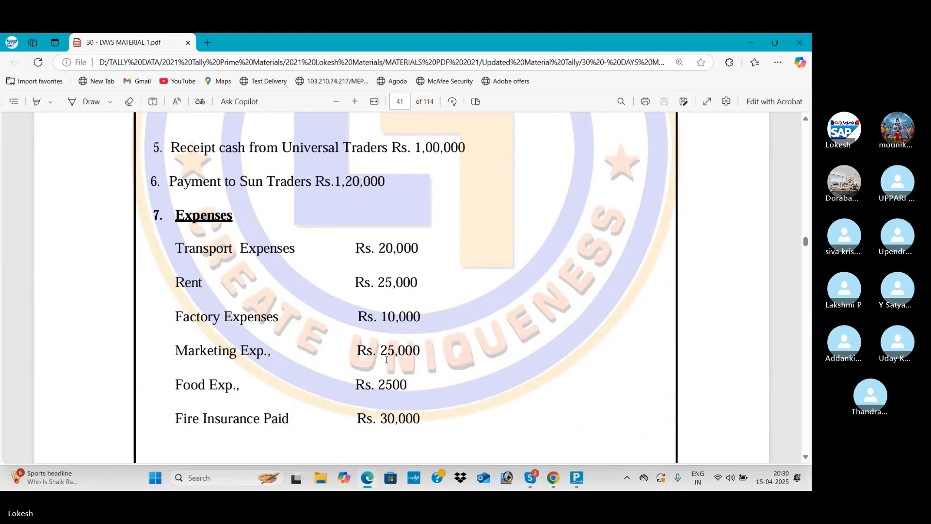
{"action": "scroll", "coordinate": [354, 198], "scroll_direction": "up", "scroll_amount": 2}
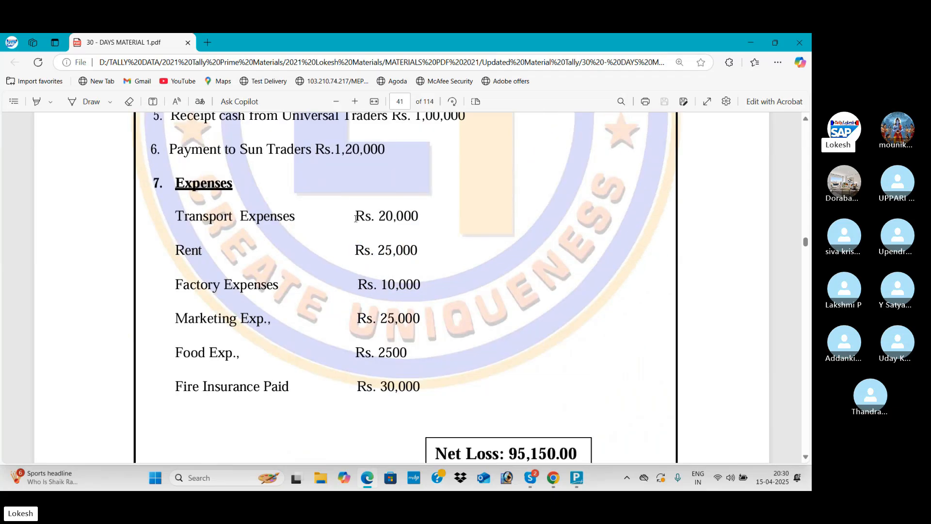
{"action": "left_click_drag", "start_coordinate": [177, 250], "coordinate": [422, 421]}
{"action": "key", "text": "alt+Tab"}
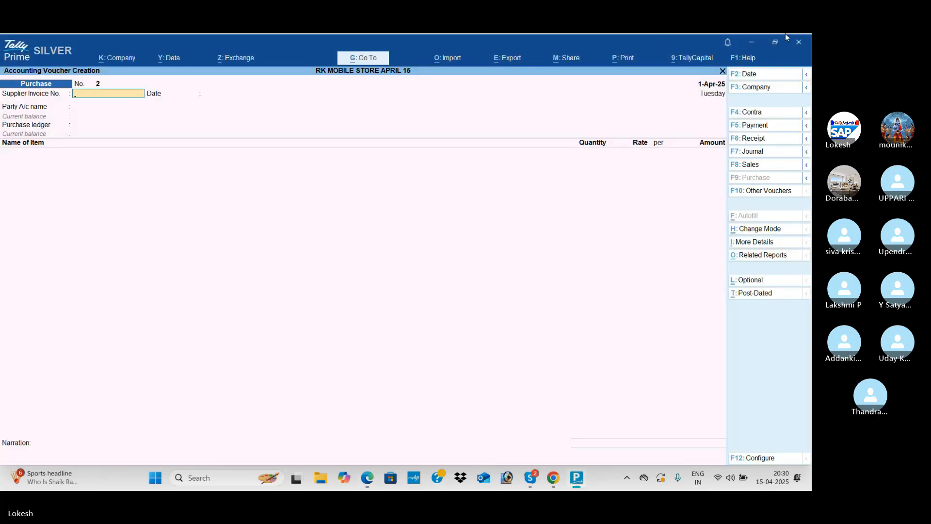
- Start a Payment voucher and create a Transport Charges ledger under Direct Expenses for its first debit line
{"action": "left_click", "coordinate": [755, 126]}
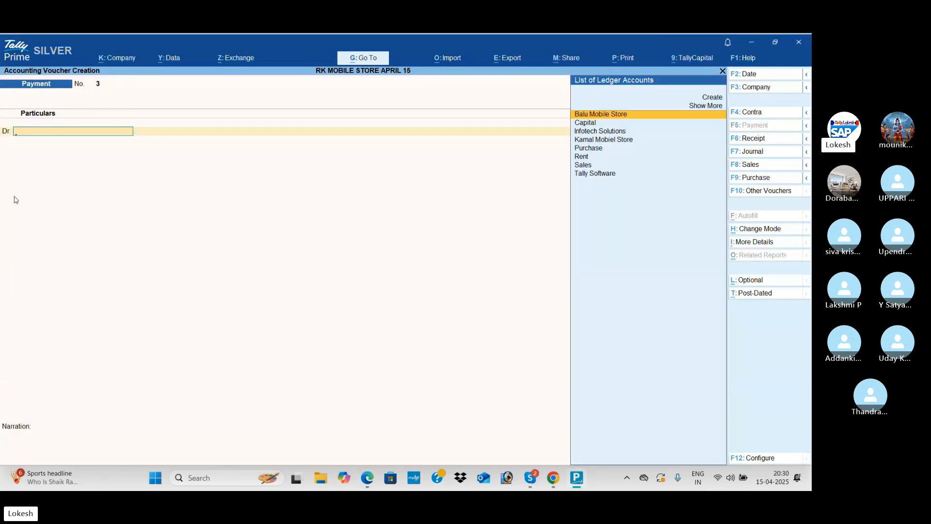
{"action": "key", "text": "alt+Tab"}
{"action": "key", "text": "alt+Tab"}
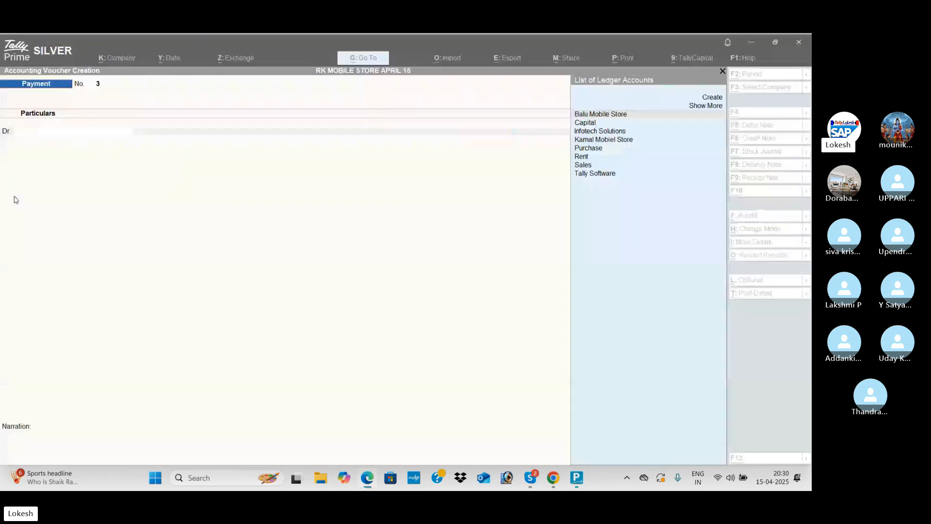
{"action": "key", "text": "alt"}
{"action": "key", "text": "alt+c"}
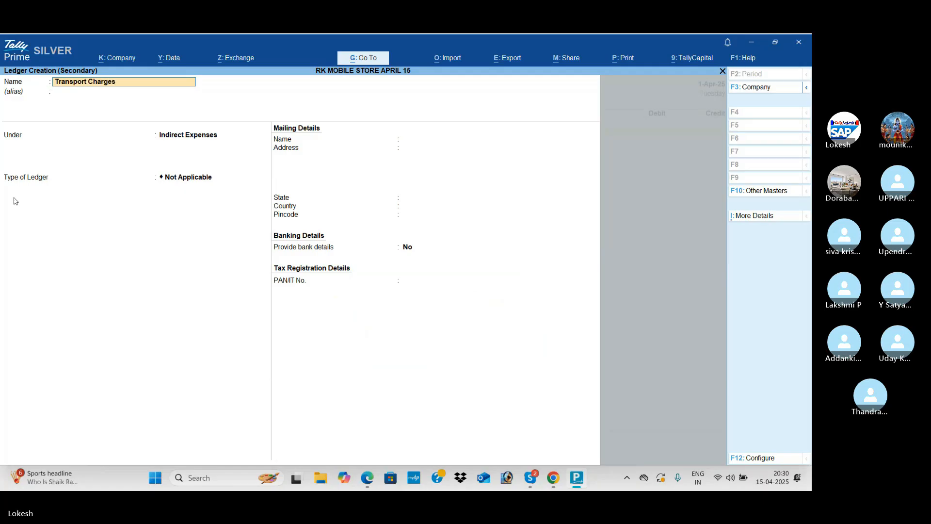
{"action": "key", "text": "Return"}
{"action": "key", "text": "Return"}
{"action": "type", "text": "di"}
{"action": "key", "text": "Return"}
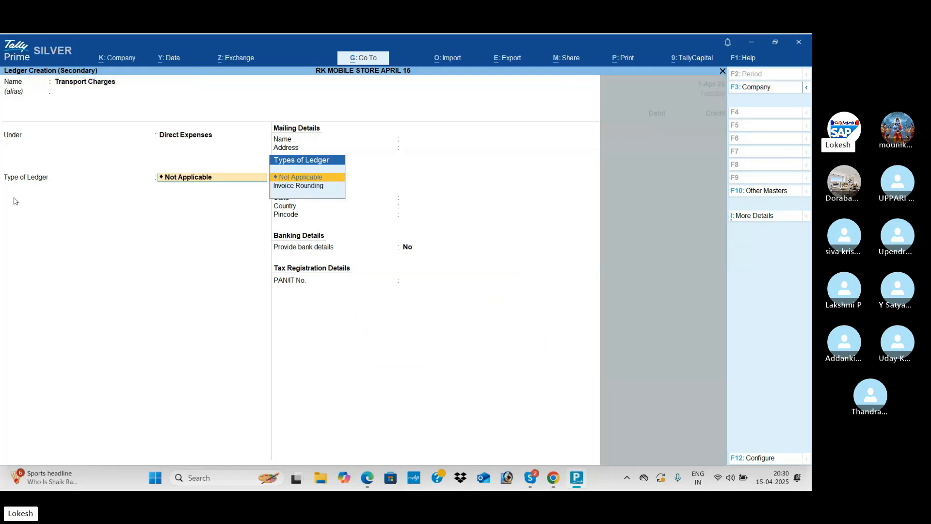
{"action": "key", "text": "ctrl+a"}
- Debit Transport Charges with 20,000 and Rent with 25,000 in the Payment voucher, following the expense list in the PDF material
{"action": "key", "text": "alt+Tab"}
{"action": "key", "text": "alt+Tab"}
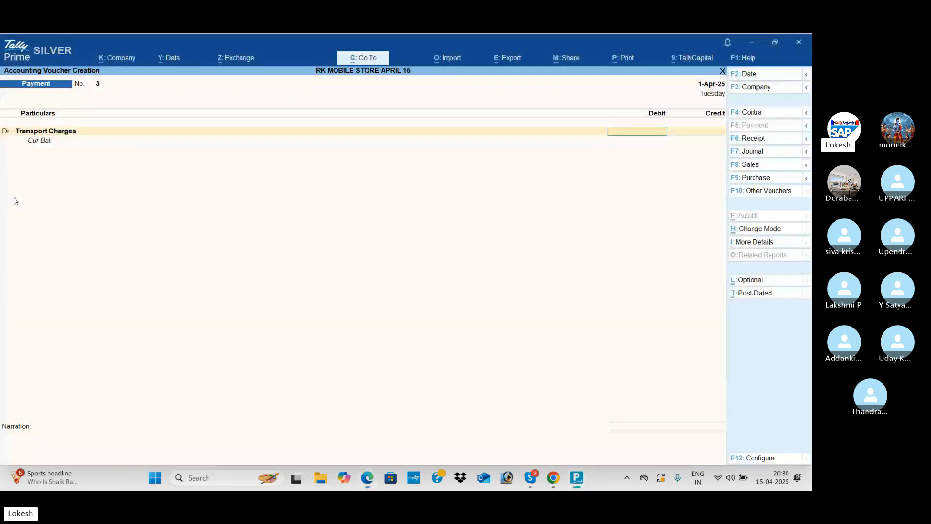
{"action": "key", "text": "Return"}
{"action": "key", "text": "d"}
{"action": "key", "text": "Return"}
{"action": "type", "text": "Re"}
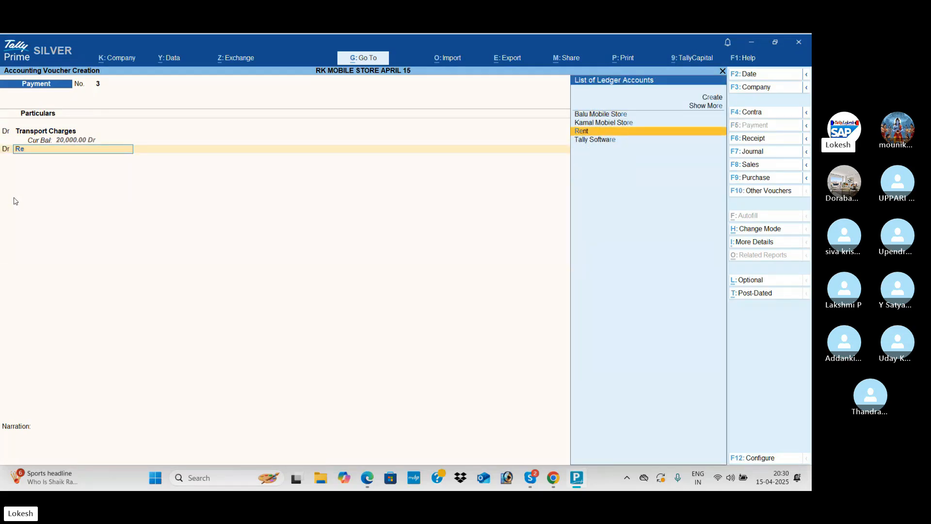
{"action": "key", "text": "Return"}
{"action": "key", "text": "alt+Tab"}
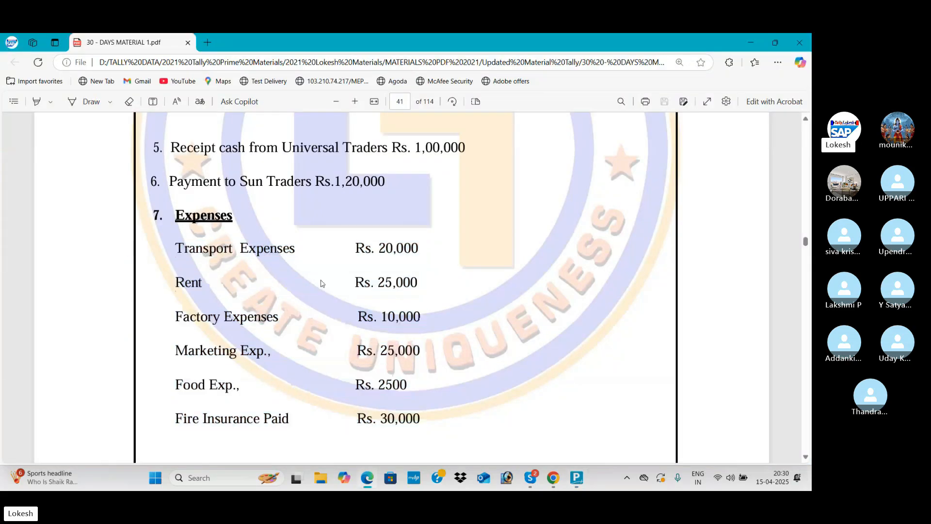
{"action": "key", "text": "alt+Tab"}
{"action": "type", "text": "250"}
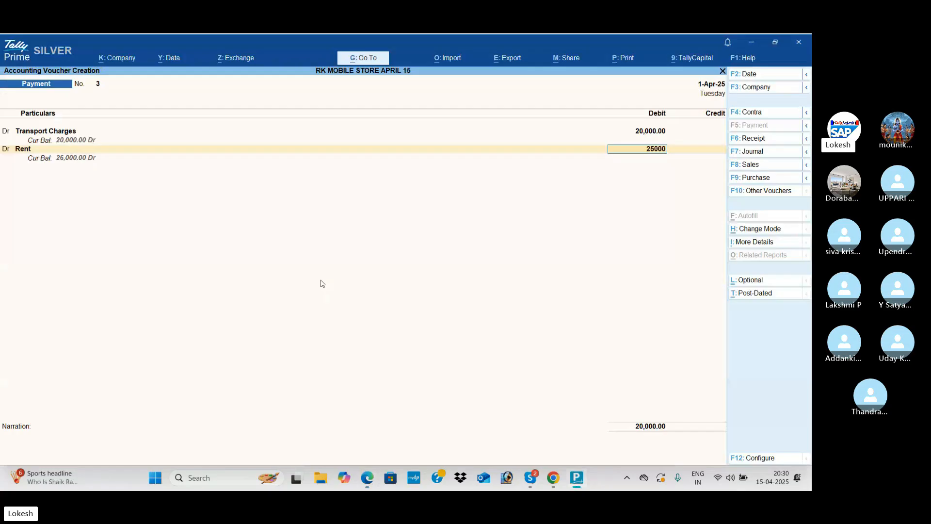
{"action": "key", "text": "Return"}
- Add another debit line and create its Factory Expenses ledger under Direct Expenses, copying the name from the PDF material
{"action": "type", "text": "d"}
{"action": "key", "text": "Return"}
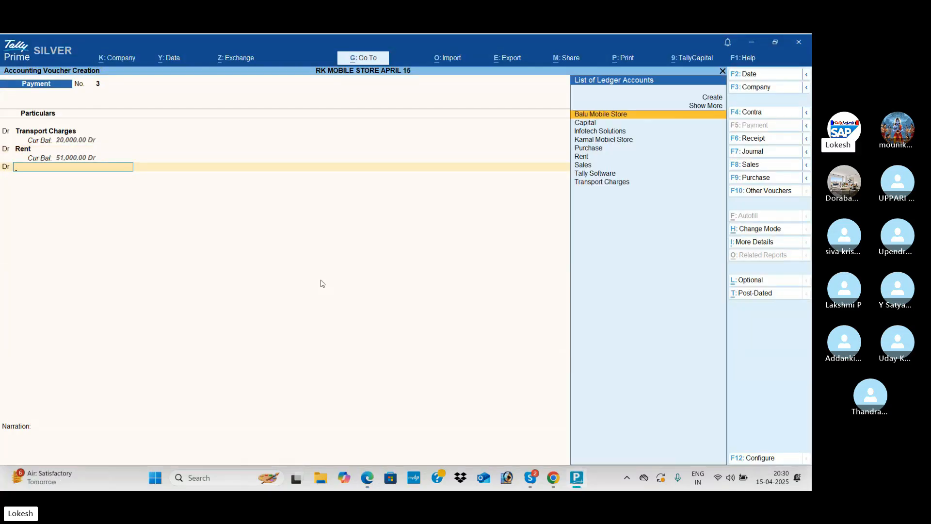
{"action": "key", "text": "alt+c"}
{"action": "key", "text": "alt+Tab"}
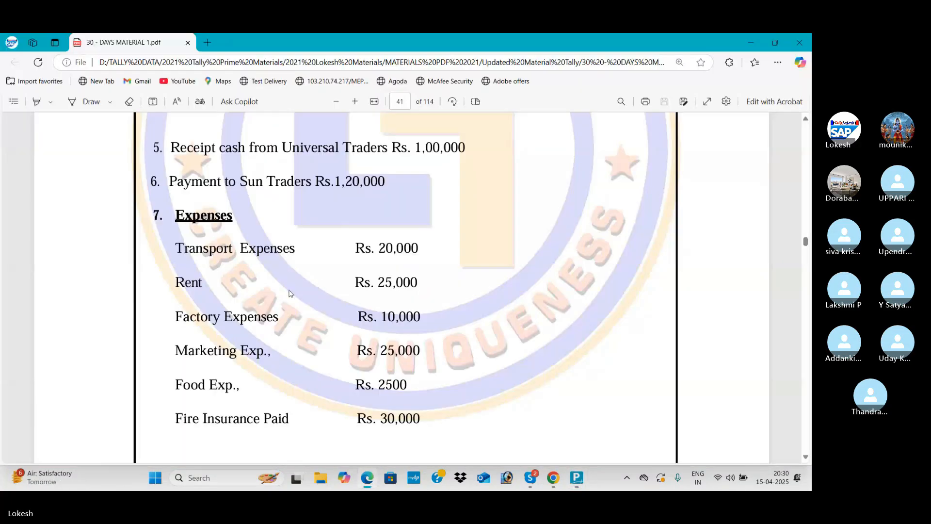
{"action": "left_click_drag", "start_coordinate": [177, 318], "coordinate": [276, 322]}
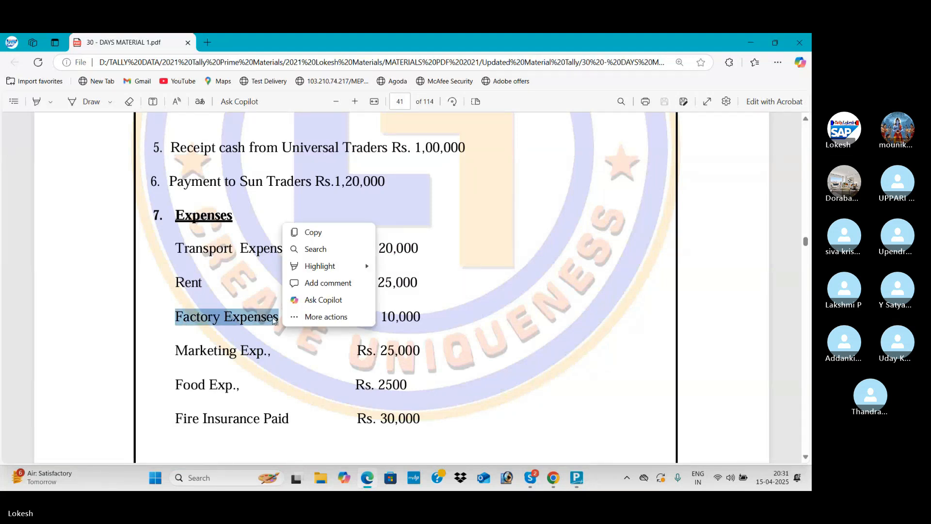
{"action": "key", "text": "ctrl+c"}
{"action": "key", "text": "alt+Tab"}
{"action": "type", "text": "Factory Expenses"}
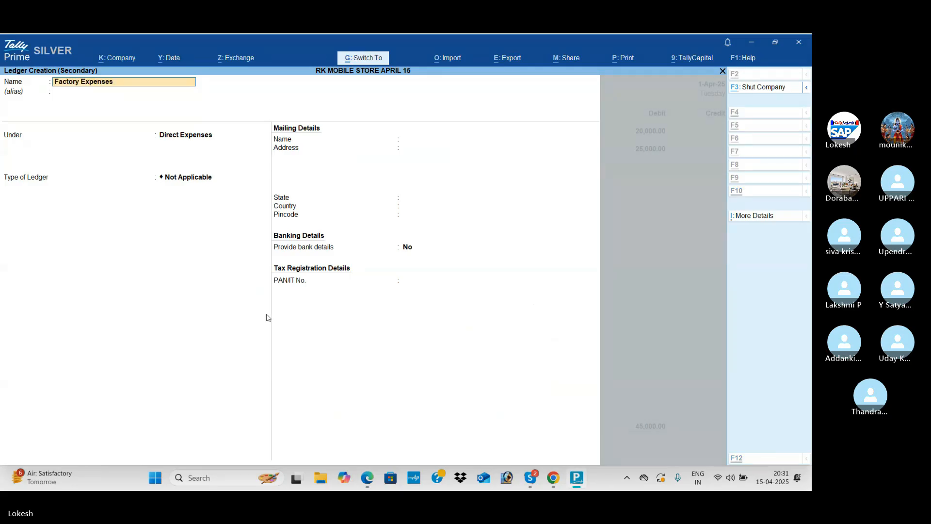
{"action": "key", "text": "Return"}
{"action": "key", "text": "Return"}
{"action": "key", "text": "ctrl"}
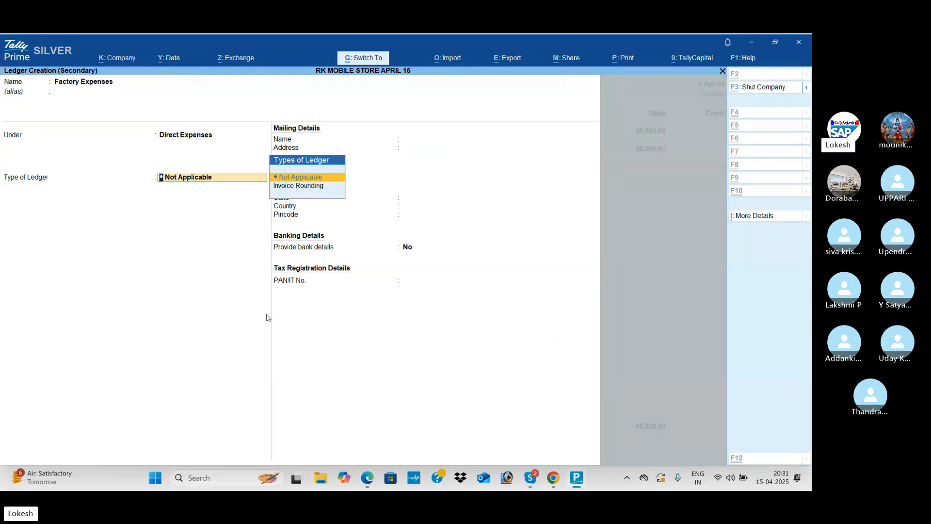
{"action": "key", "text": "ctrl+a"}
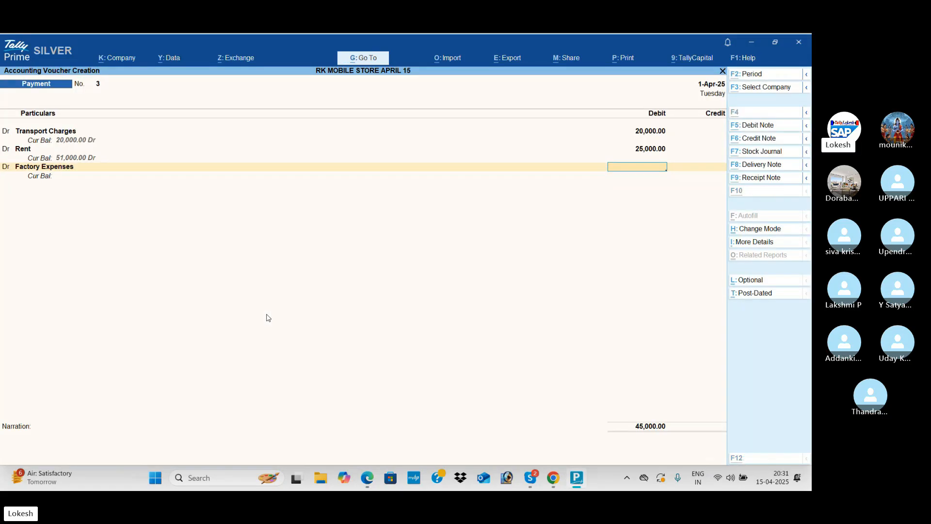
- Check the Factory Expenses amount in the PDF material and debit the ledger with 10,000
{"action": "key", "text": "alt+Tab"}
{"action": "key", "text": "alt+Tab"}
{"action": "type", "text": "10000"}
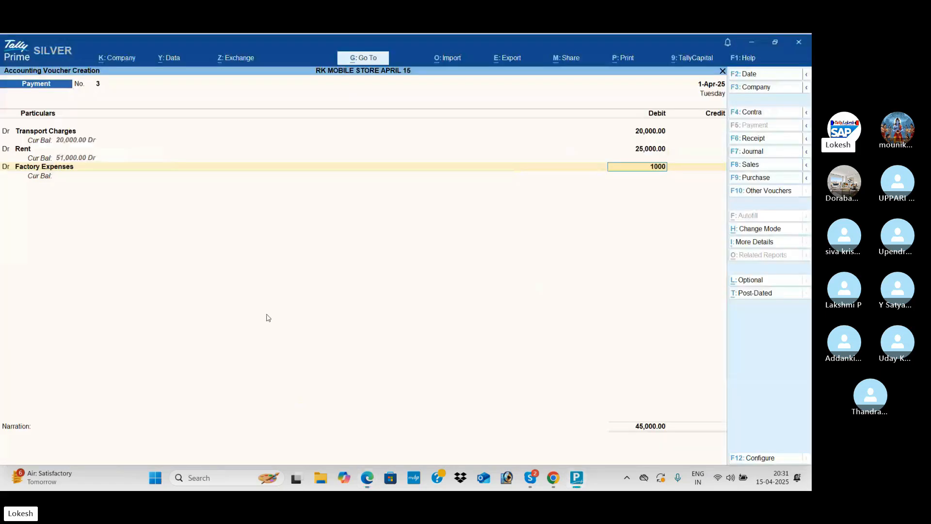
{"action": "key", "text": "Return"}
- Add a debit line and create its "Marketing Exp.," ledger under Direct Expenses, using the name copied from the PDF material
{"action": "type", "text": "d"}
{"action": "key", "text": "Return"}
{"action": "key", "text": "alt+c"}
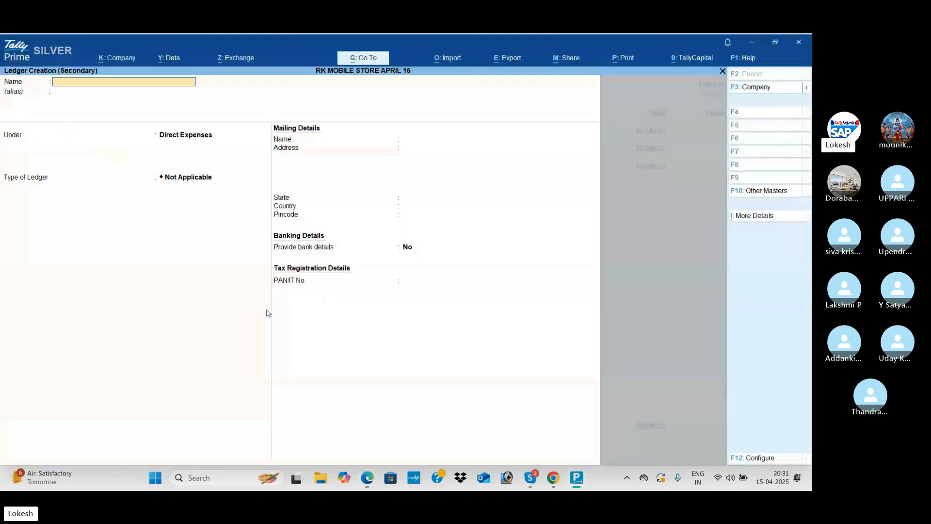
{"action": "key", "text": "alt+Tab"}
{"action": "scroll", "coordinate": [267, 309], "scroll_direction": "down", "scroll_amount": 1}
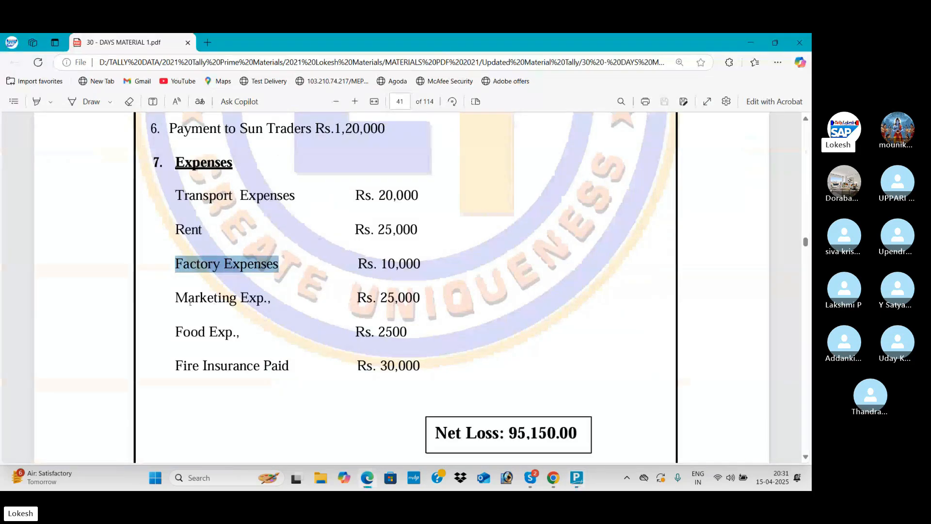
{"action": "left_click_drag", "start_coordinate": [176, 297], "coordinate": [271, 296]}
{"action": "right_click", "coordinate": [272, 295]}
{"action": "key", "text": "Escape"}
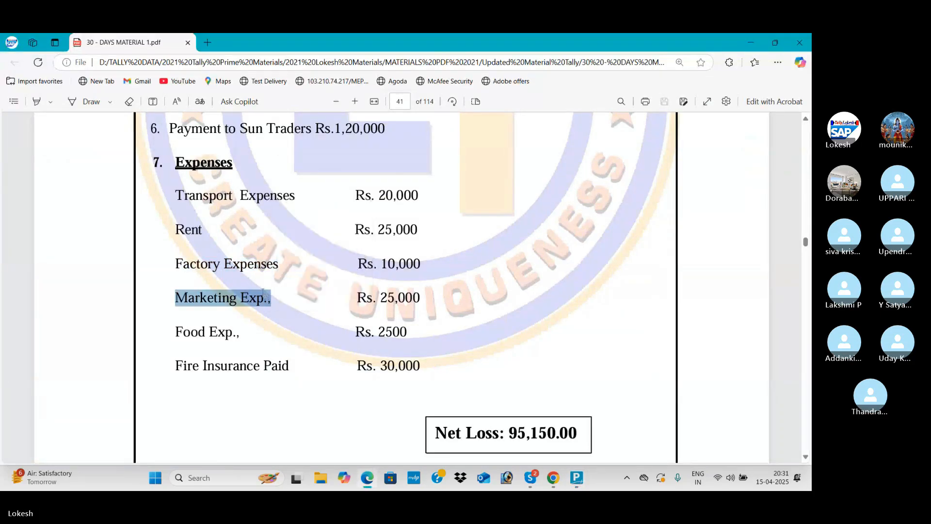
{"action": "key", "text": "alt+Tab"}
{"action": "key", "text": "ctrl+alt+v"}
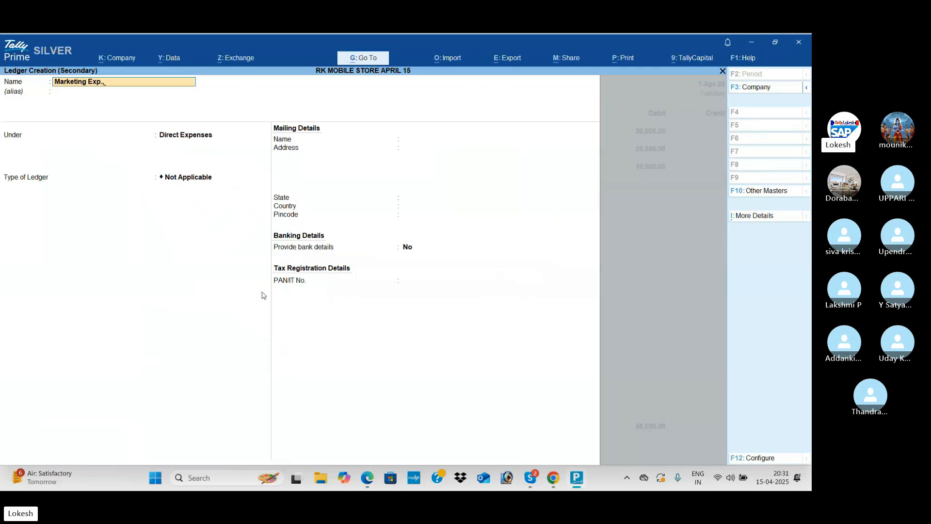
{"action": "key", "text": "Return"}
{"action": "key", "text": "Return"}
{"action": "key", "text": "Return"}
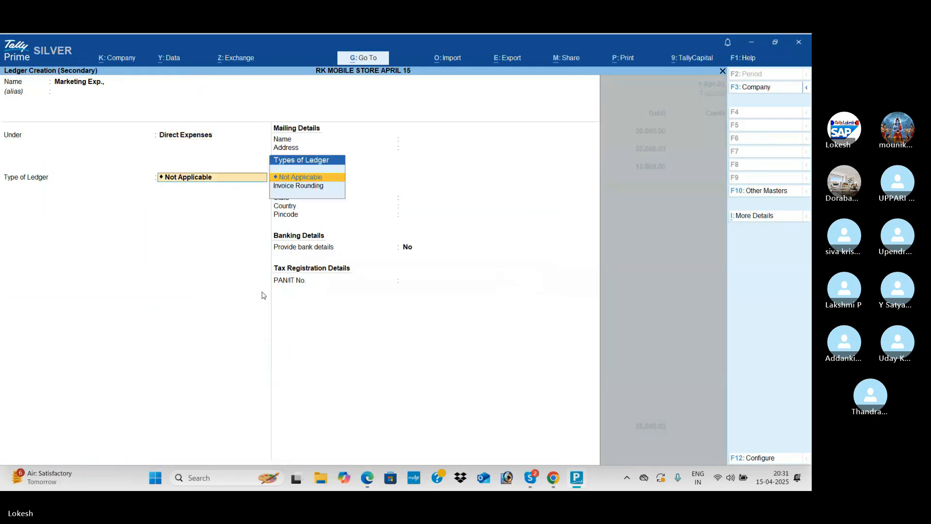
{"action": "key", "text": "ctrl+a"}
- Check the marketing expense in the PDF material and debit "Marketing Exp.," with 25,000
{"action": "key", "text": "alt+Tab"}
{"action": "key", "text": "alt+Tab"}
{"action": "type", "text": "250"}
{"action": "key", "text": "Return"}
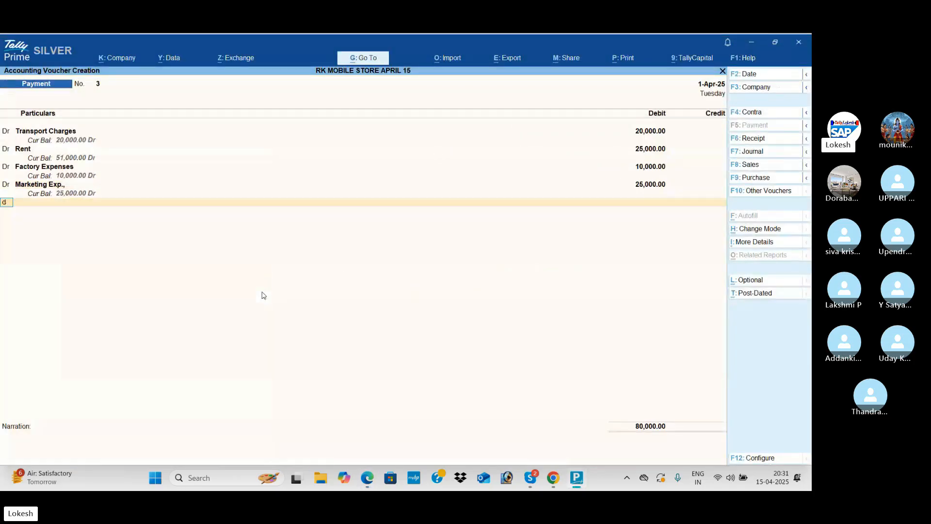
- Copy "Food Exp.," from the PDF material and create it as a ledger under Indirect Expenses for the next debit line
{"action": "key", "text": "alt+Tab"}
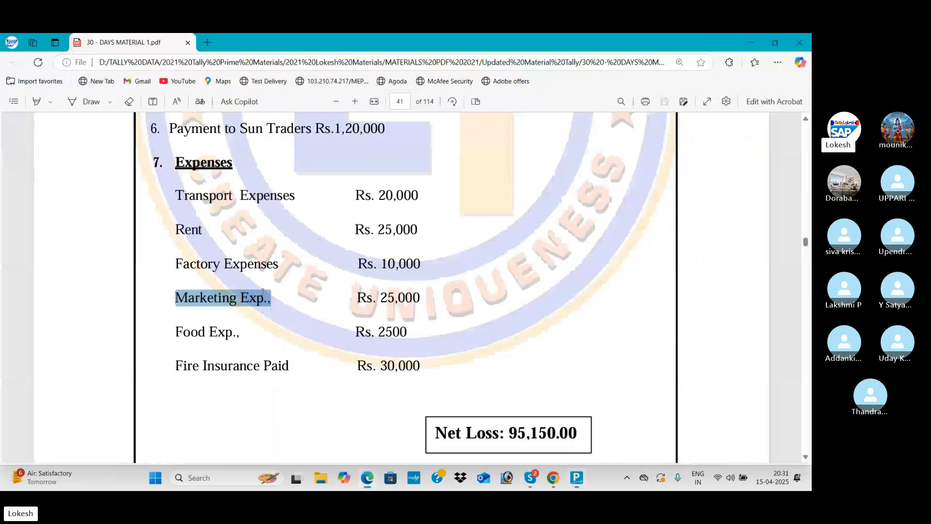
{"action": "scroll", "coordinate": [172, 271], "scroll_direction": "down", "scroll_amount": 1}
{"action": "left_click_drag", "start_coordinate": [172, 270], "coordinate": [238, 278]}
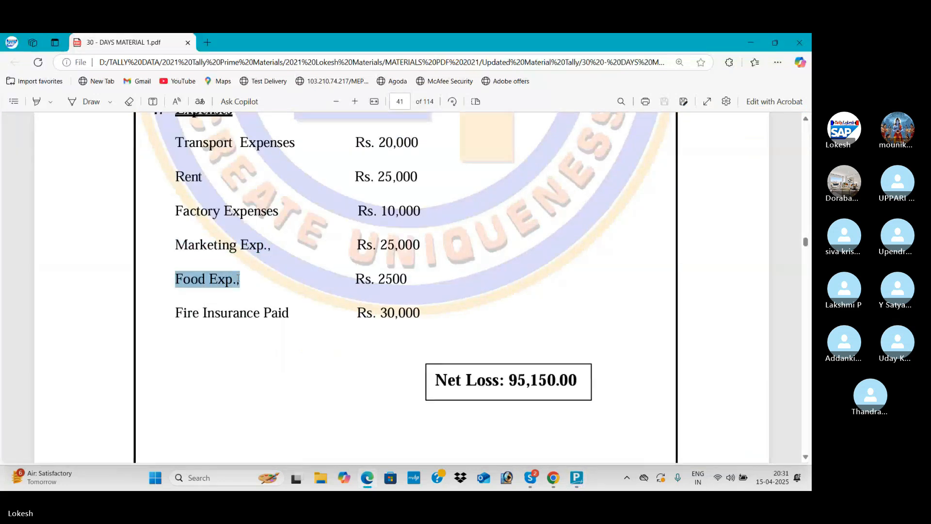
{"action": "right_click", "coordinate": [239, 278]}
{"action": "key", "text": "alt+Tab"}
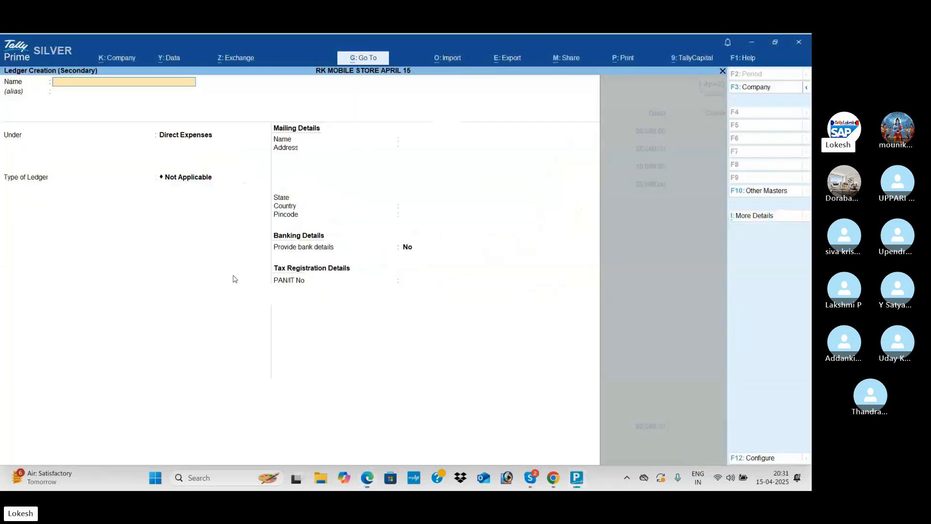
{"action": "key", "text": "ctrl+v"}
{"action": "key", "text": "Return"}
{"action": "key", "text": "Return"}
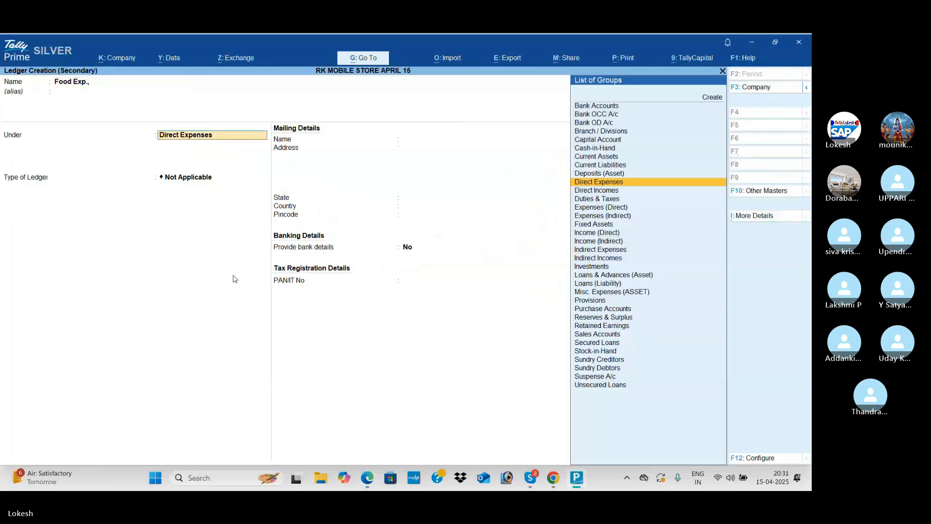
{"action": "type", "text": "ind"}
{"action": "key", "text": "Return"}
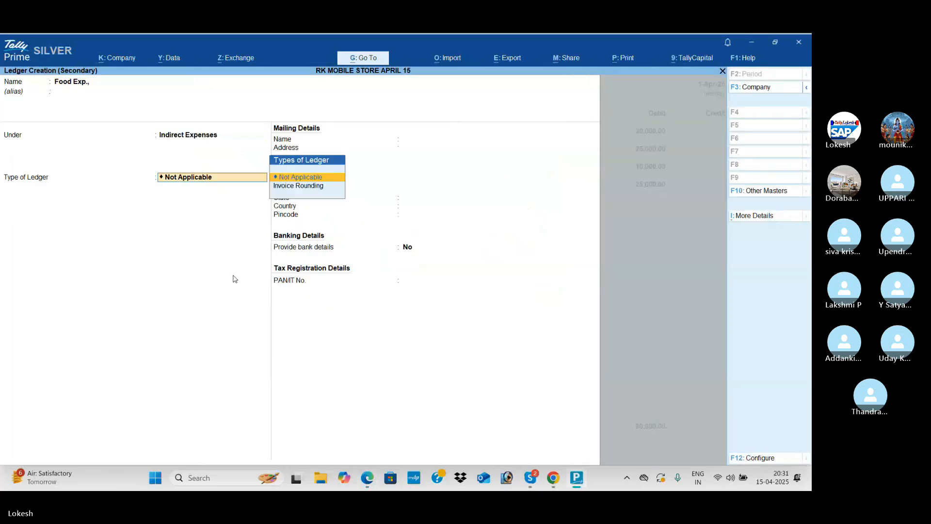
{"action": "key", "text": "ctrl+a"}
- Check the food expense in the PDF material and debit "Food Exp.," with 2,500
{"action": "key", "text": "alt+Tab"}
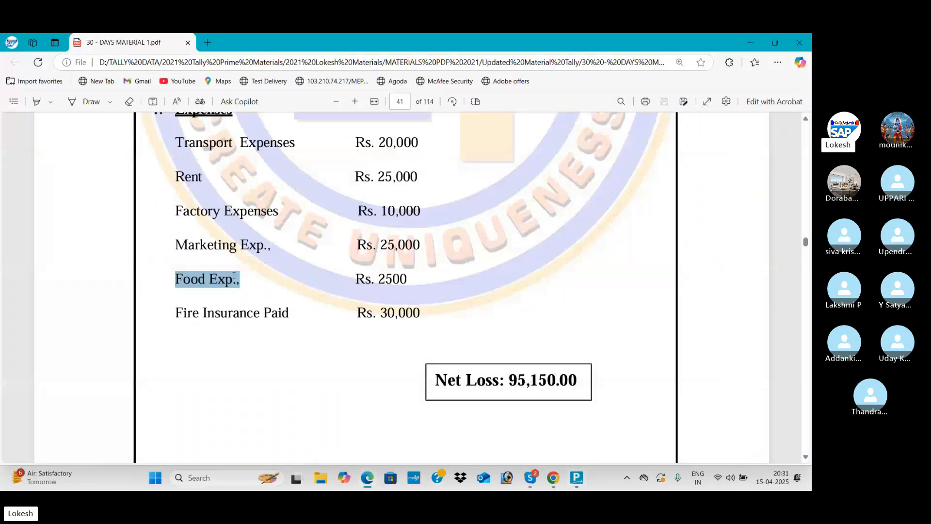
{"action": "key", "text": "alt+Tab"}
{"action": "type", "text": "2"}
{"action": "key", "text": "Return"}
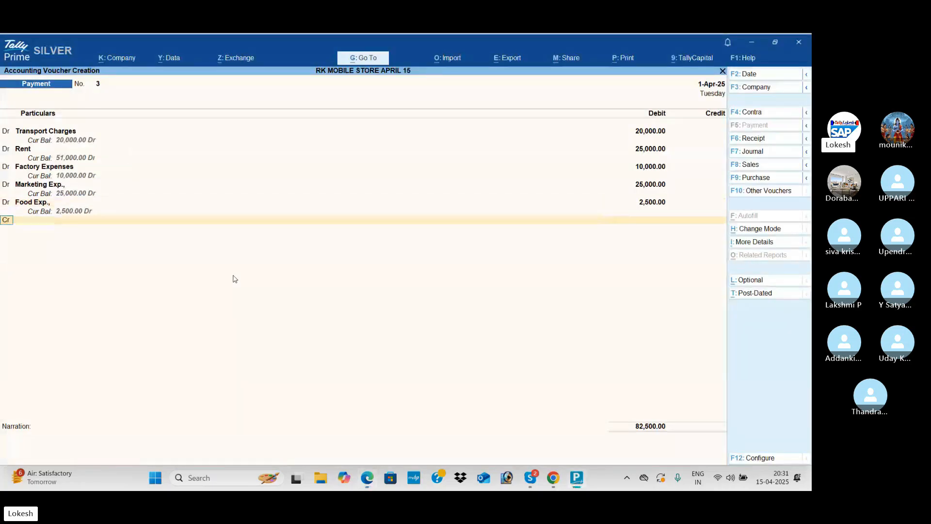
- Add a debit line and create its Fire Insurance Paid ledger under Direct Expenses, copying the name from the PDF material
{"action": "type", "text": "d"}
{"action": "key", "text": "Return"}
{"action": "key", "text": "alt+c"}
{"action": "key", "text": "alt+Tab"}
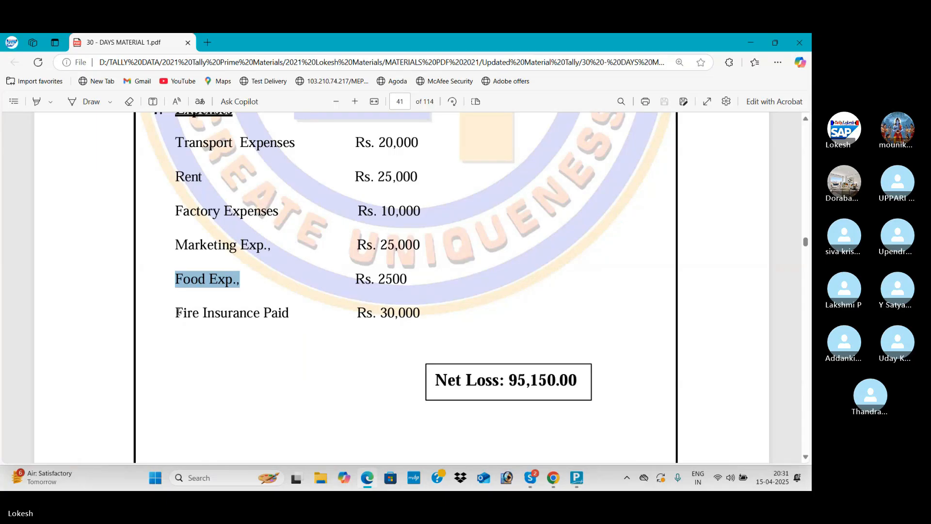
{"action": "left_click_drag", "start_coordinate": [177, 313], "coordinate": [291, 314]}
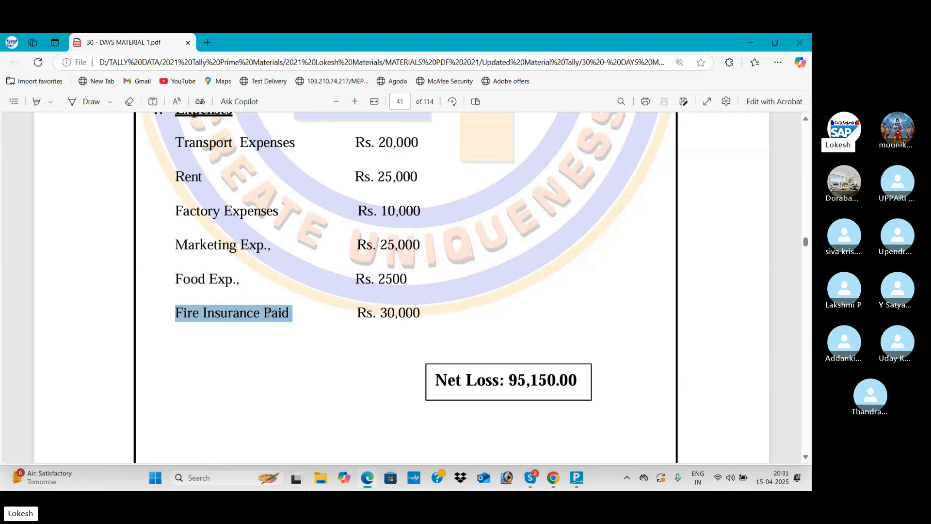
{"action": "key", "text": "alt+Tab"}
{"action": "key", "text": "ctrl+alt+v"}
{"action": "key", "text": "Return"}
{"action": "type", "text": "Di"}
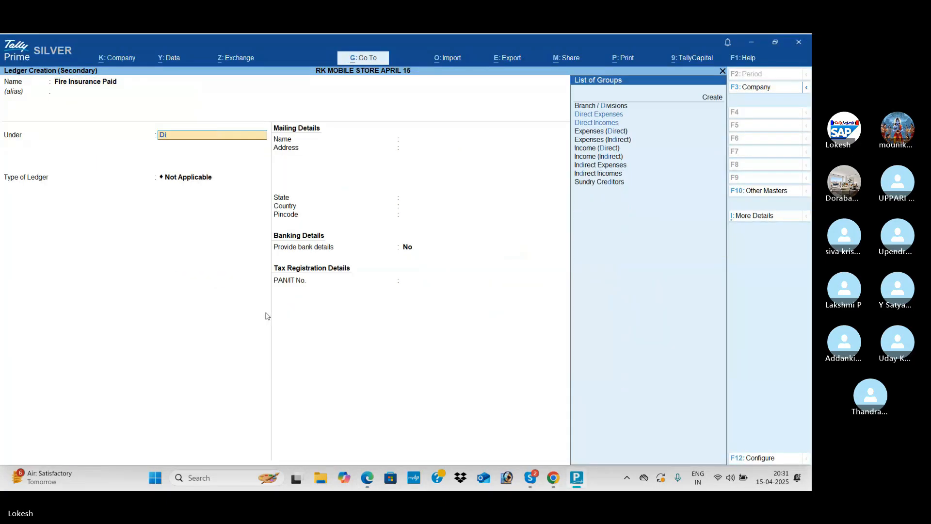
{"action": "key", "text": "Return"}
{"action": "key", "text": "ctrl+a"}
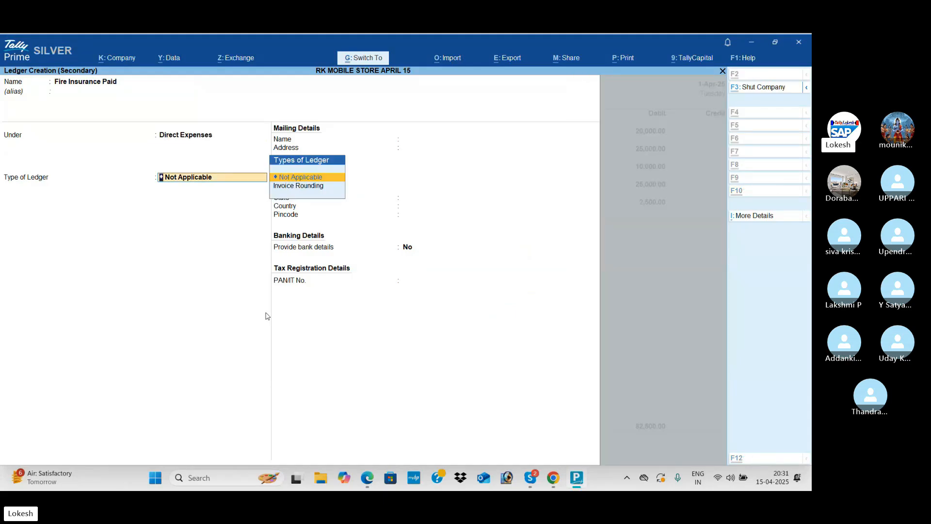
- Check the fire insurance amount in the PDF material and debit Fire Insurance Paid with 30,000
{"action": "key", "text": "alt+Tab"}
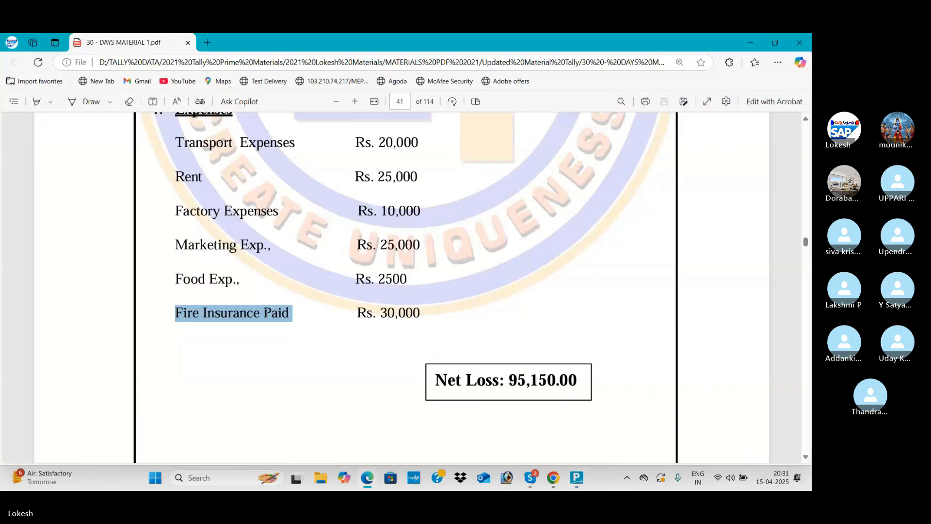
{"action": "key", "text": "alt+Tab"}
{"action": "type", "text": "30000"}
{"action": "key", "text": "Return"}
- Credit Cash with the balancing 1,12,500 in the Payment voucher and go on to the narration
{"action": "key", "text": "Return"}
{"action": "key", "text": "Down"}
{"action": "key", "text": "Down"}
{"action": "key", "text": "Return"}
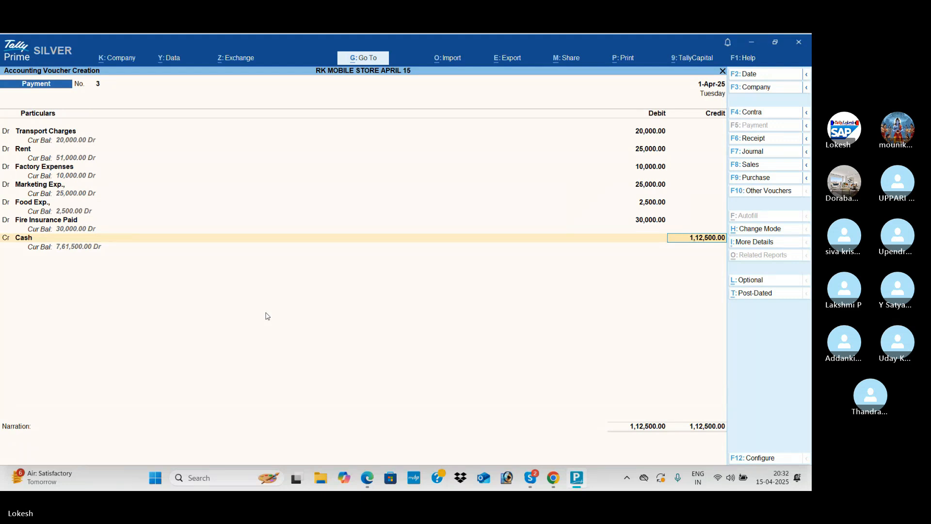
{"action": "key", "text": "Return"}
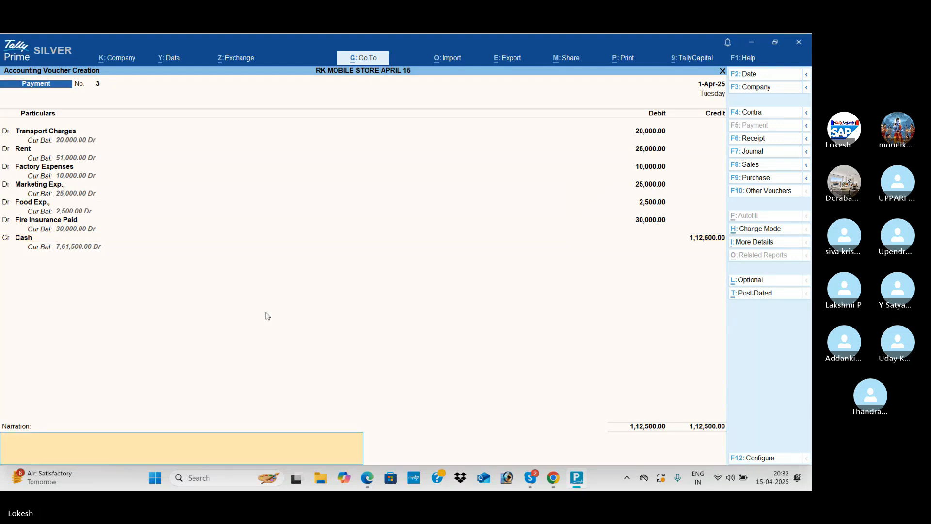
- Leave the Payment voucher's narration blank and check the expense list and net loss answer in the PDF material
{"action": "key", "text": "Return"}
{"action": "key", "text": "alt+Tab"}
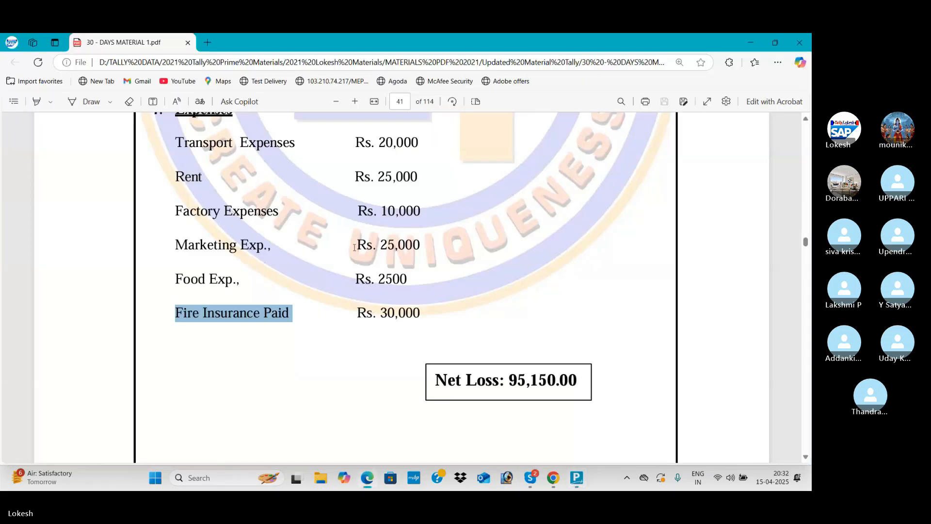
{"action": "scroll", "coordinate": [359, 254], "scroll_direction": "down", "scroll_amount": 2}
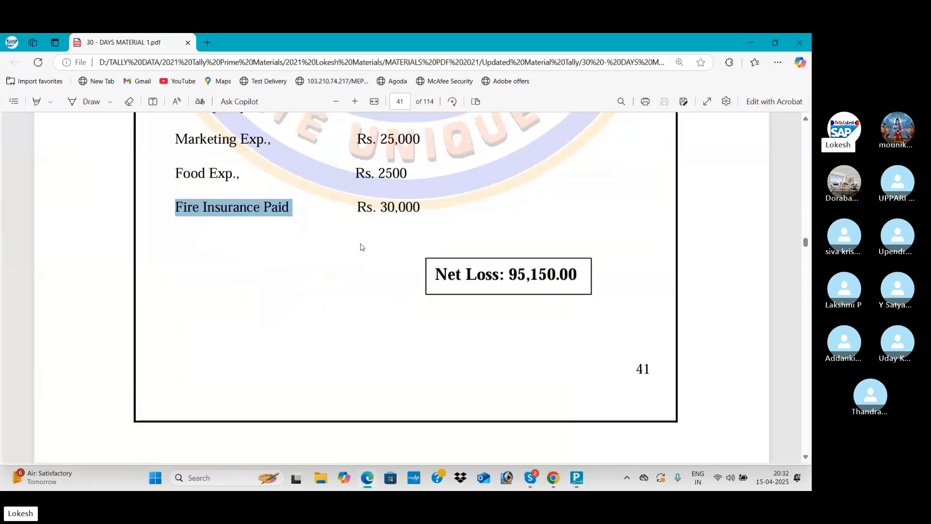
{"action": "scroll", "coordinate": [401, 225], "scroll_direction": "up", "scroll_amount": 2}
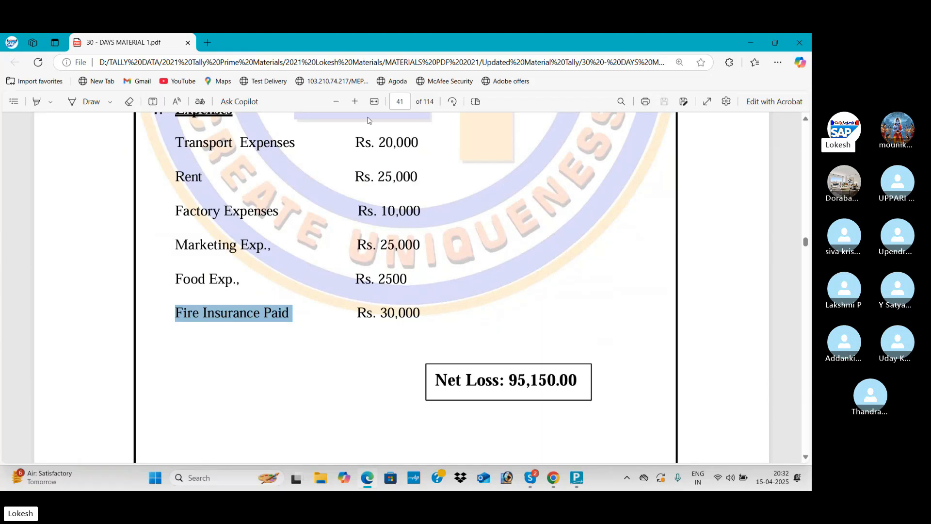
- Review the Universal Traders and Moon Traders credit sales and the Sun Traders medicine purchases in the PDF material
{"action": "scroll", "coordinate": [369, 120], "scroll_direction": "up", "scroll_amount": 6}
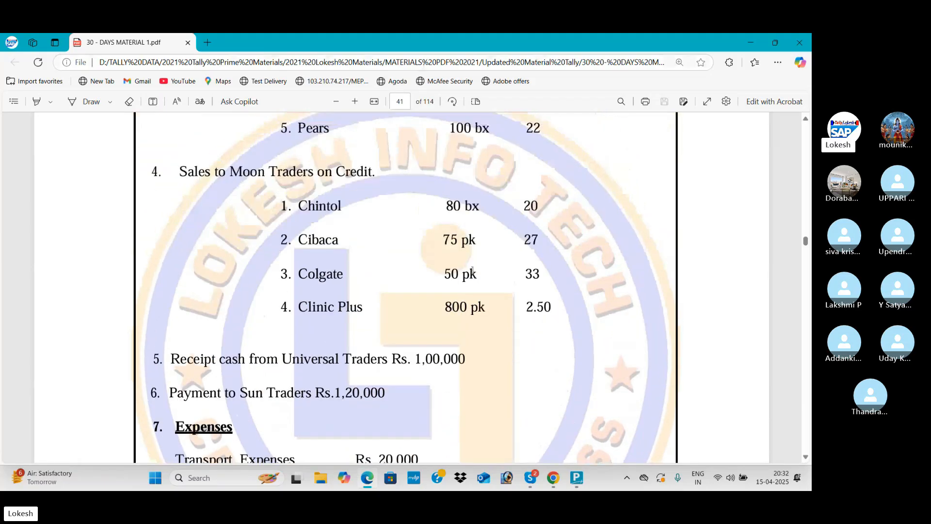
{"action": "scroll", "coordinate": [482, 300], "scroll_direction": "up", "scroll_amount": 10}
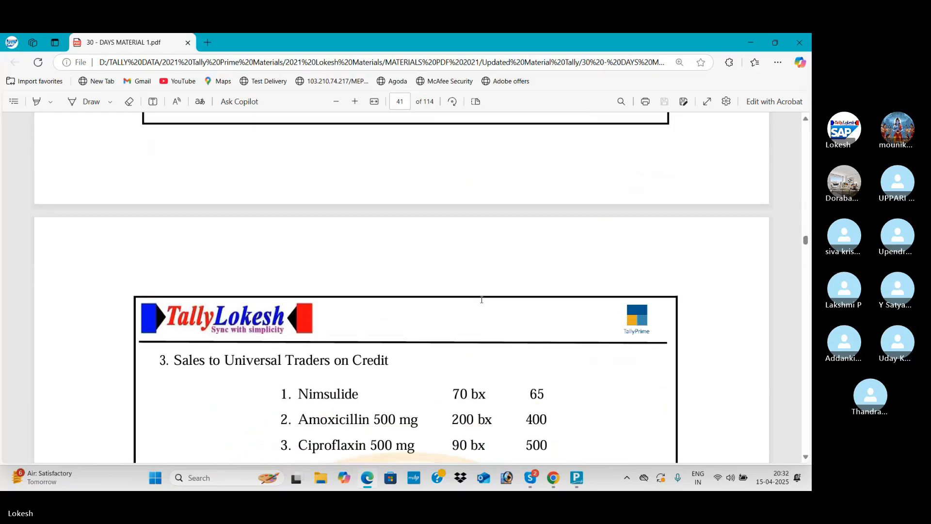
{"action": "scroll", "coordinate": [482, 300], "scroll_direction": "up", "scroll_amount": 4}
{"action": "left_click_drag", "start_coordinate": [238, 177], "coordinate": [569, 300]}
{"action": "scroll", "coordinate": [388, 310], "scroll_direction": "down", "scroll_amount": 10}
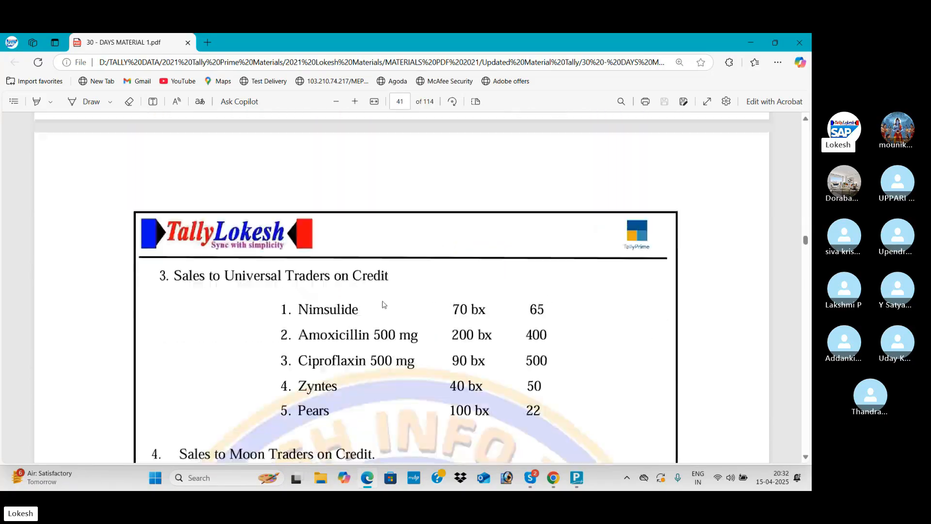
{"action": "left_click_drag", "start_coordinate": [224, 261], "coordinate": [483, 291]}
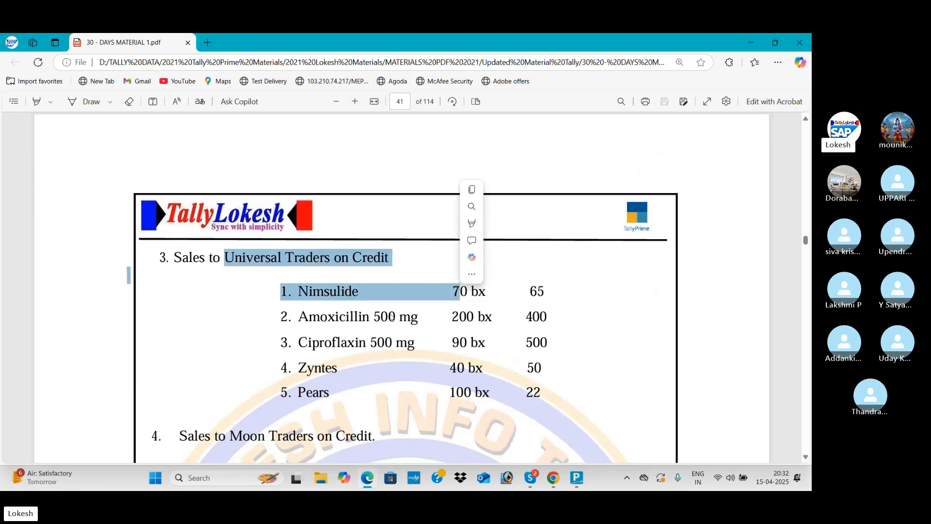
{"action": "scroll", "coordinate": [294, 268], "scroll_direction": "down", "scroll_amount": 4}
{"action": "left_click_drag", "start_coordinate": [258, 228], "coordinate": [425, 245]}
{"action": "scroll", "coordinate": [385, 347], "scroll_direction": "up", "scroll_amount": 3}
{"action": "scroll", "coordinate": [386, 347], "scroll_direction": "up", "scroll_amount": 12}
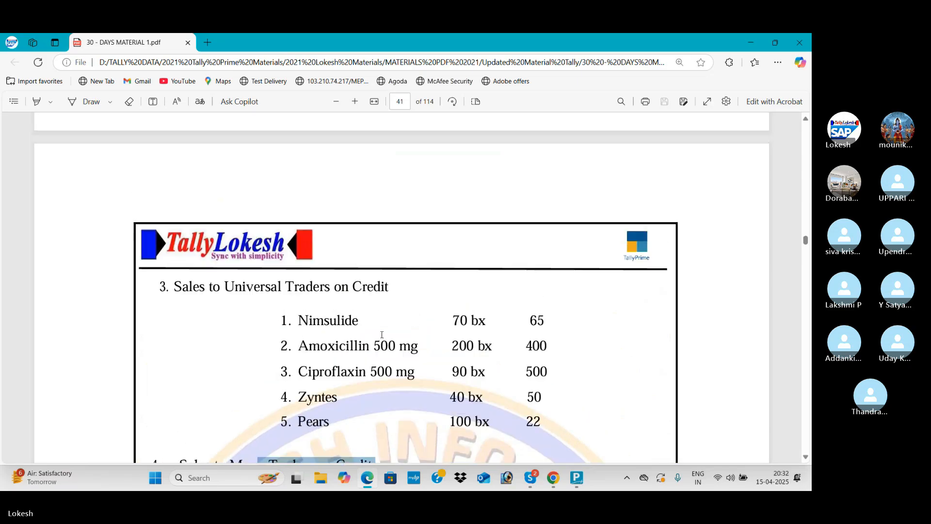
{"action": "scroll", "coordinate": [383, 334], "scroll_direction": "up", "scroll_amount": 3}
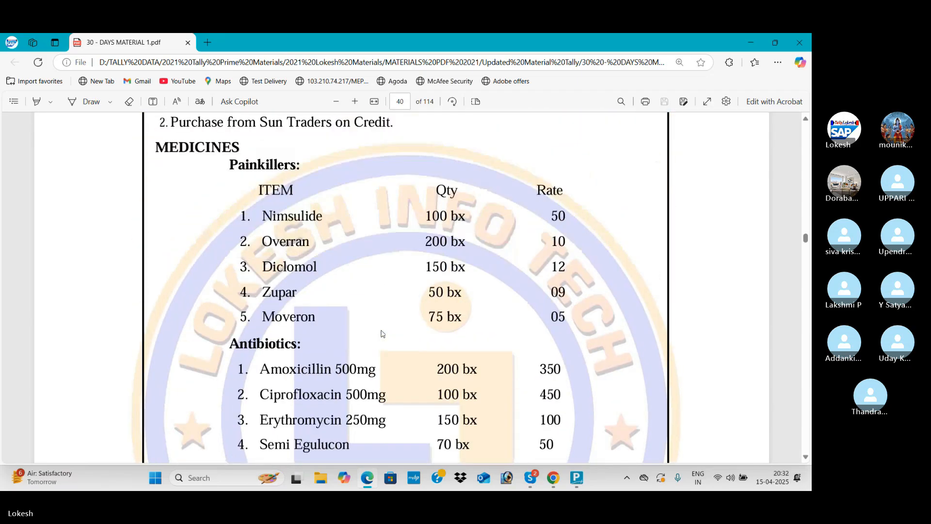
{"action": "scroll", "coordinate": [383, 334], "scroll_direction": "down", "scroll_amount": 1}
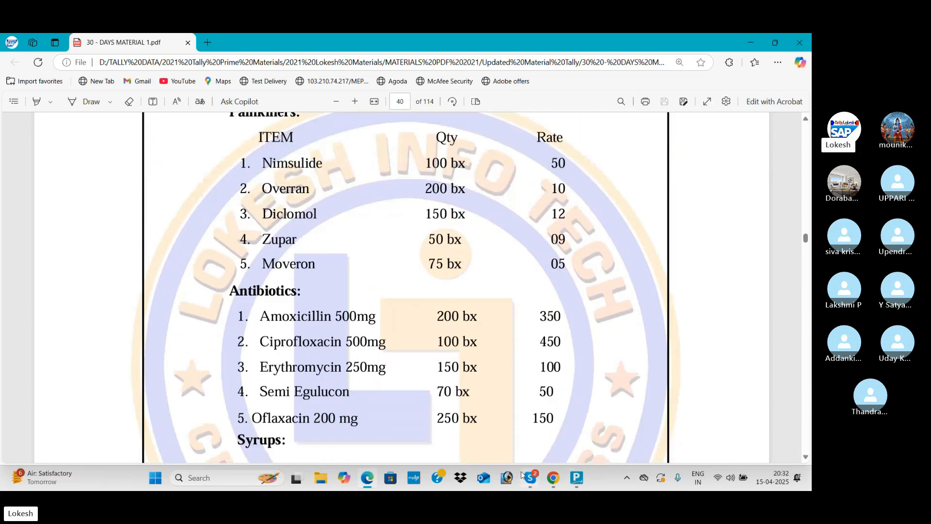
- Switch to the Skype call of Tally Batch 69 and end it
{"action": "mouse_move", "coordinate": [527, 477]}
{"action": "left_click", "coordinate": [511, 430]}
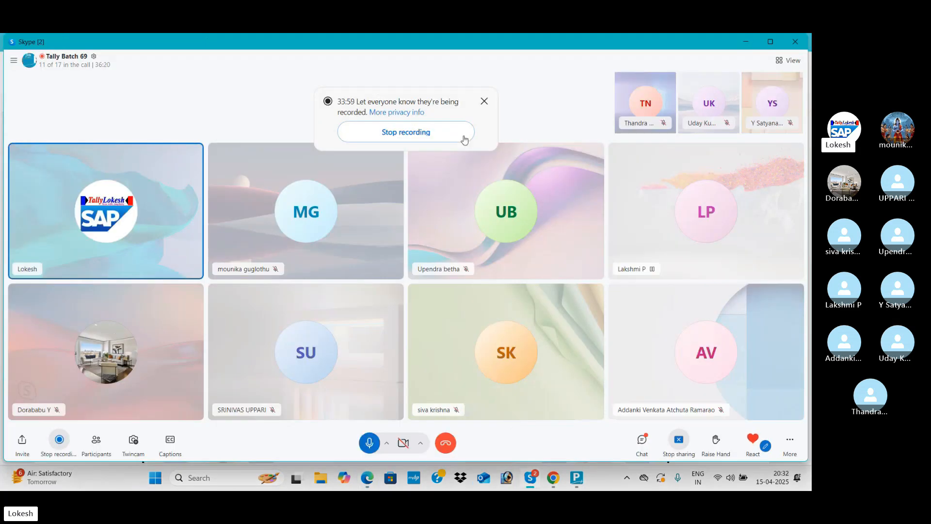
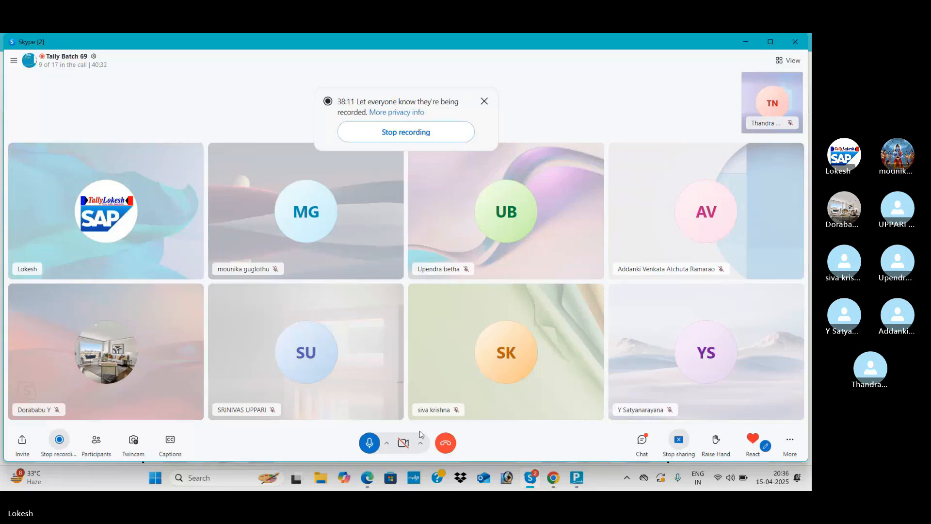
{"action": "left_click", "coordinate": [449, 448]}
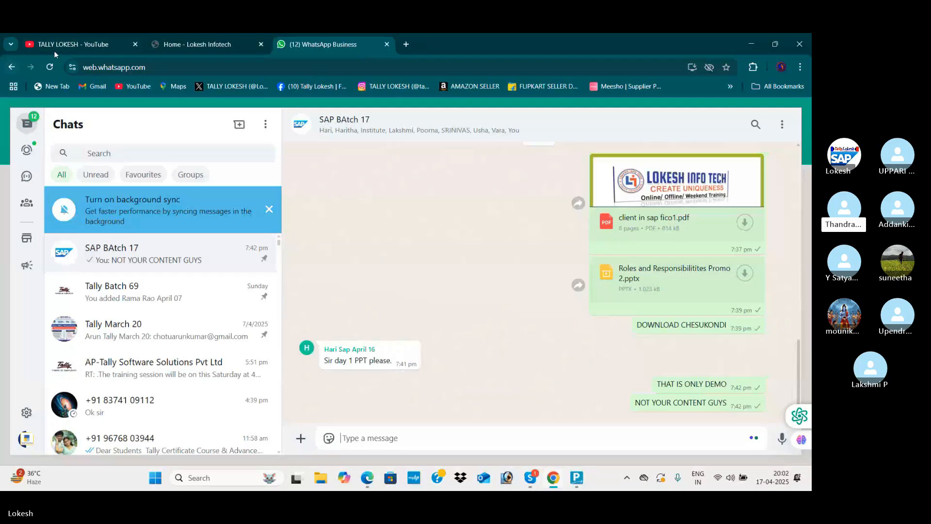
- View the TALLY LOKESH YouTube channel's home page in the browser
{"action": "left_click", "coordinate": [73, 42]}
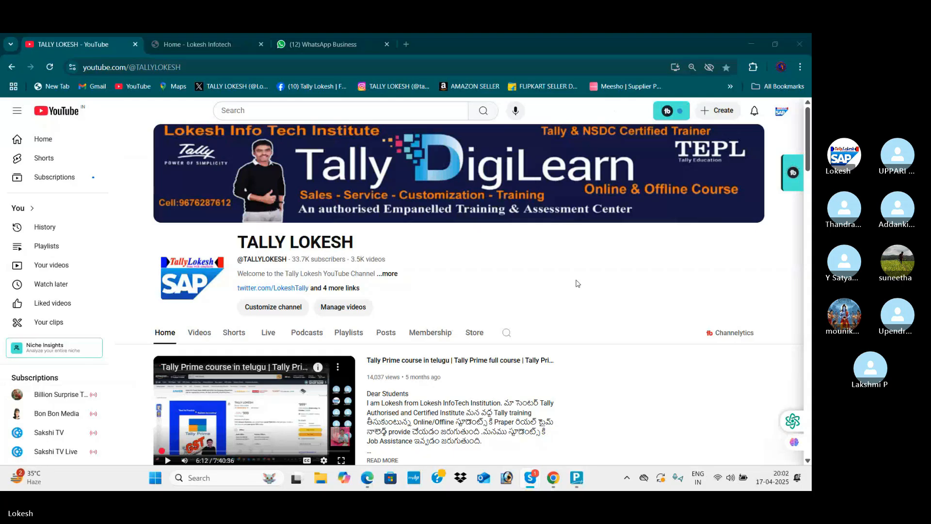
{"action": "scroll", "coordinate": [577, 289], "scroll_direction": "down", "scroll_amount": 1}
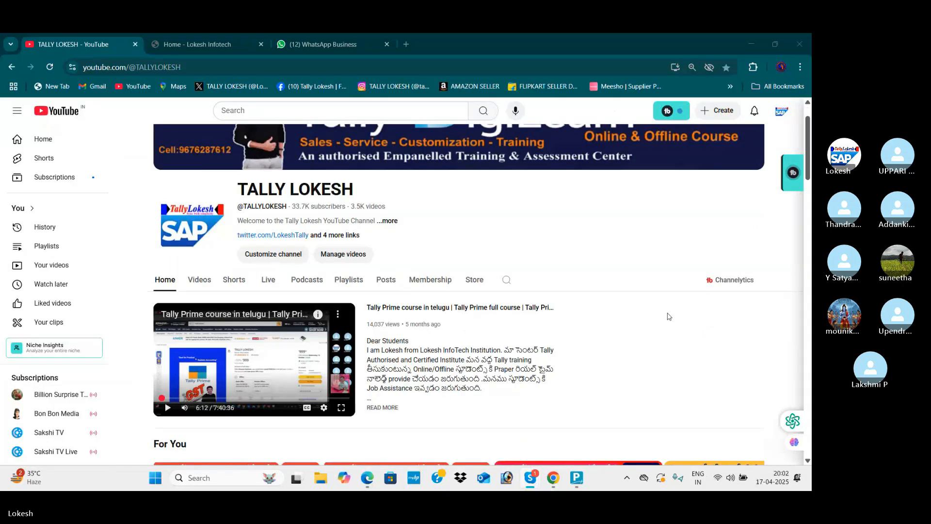
{"action": "scroll", "coordinate": [661, 301], "scroll_direction": "up", "scroll_amount": 1}
- Look through the photo slideshow on the Lokesh Infotech home page, going back and forth through its slides
{"action": "left_click", "coordinate": [197, 47]}
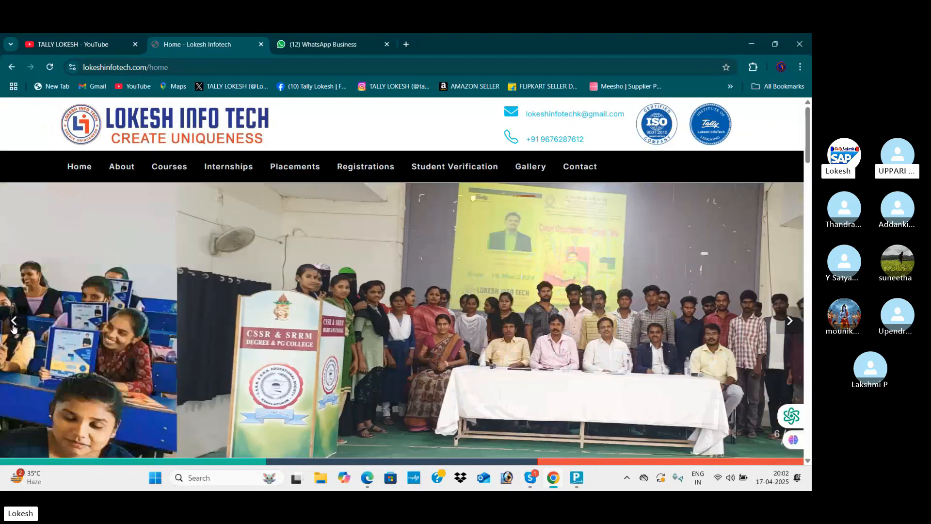
{"action": "left_click", "coordinate": [13, 321]}
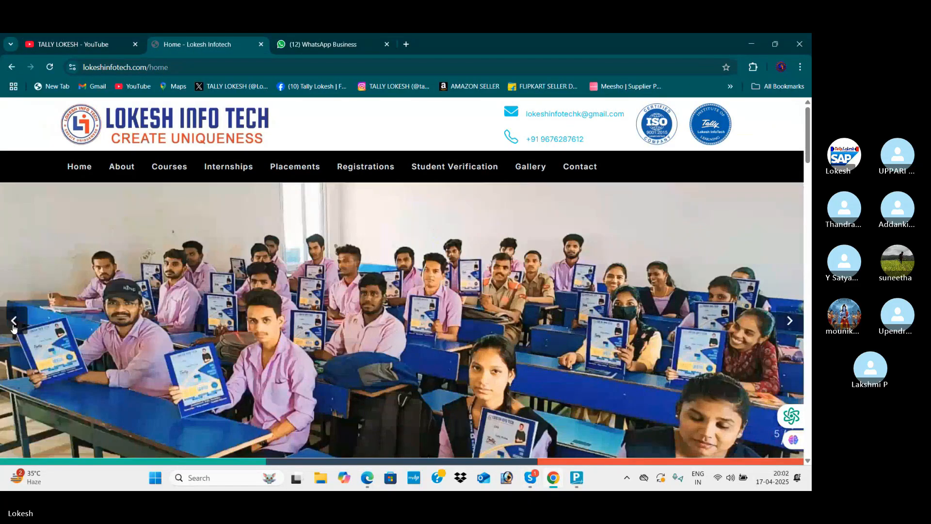
{"action": "left_click", "coordinate": [13, 321]}
{"action": "left_click", "coordinate": [14, 327]}
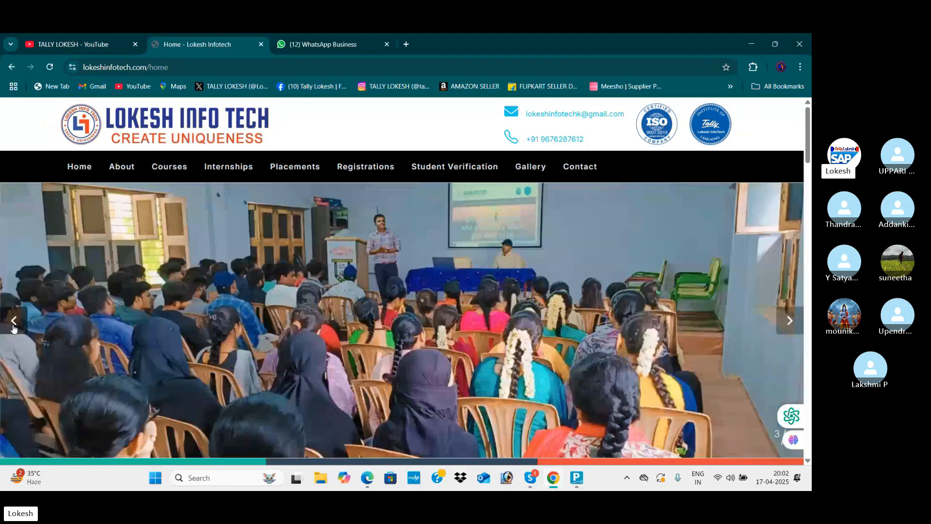
{"action": "left_click", "coordinate": [15, 326]}
{"action": "left_click", "coordinate": [16, 326]}
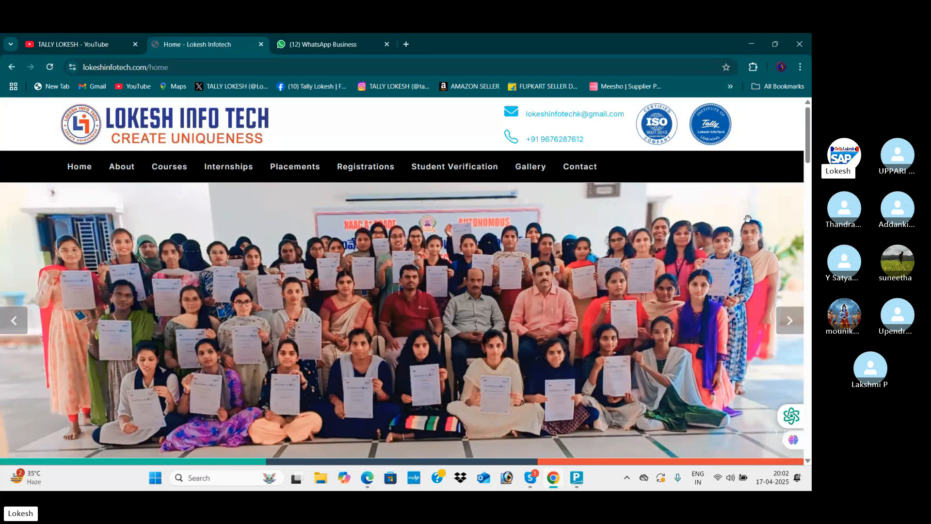
{"action": "left_click", "coordinate": [791, 321]}
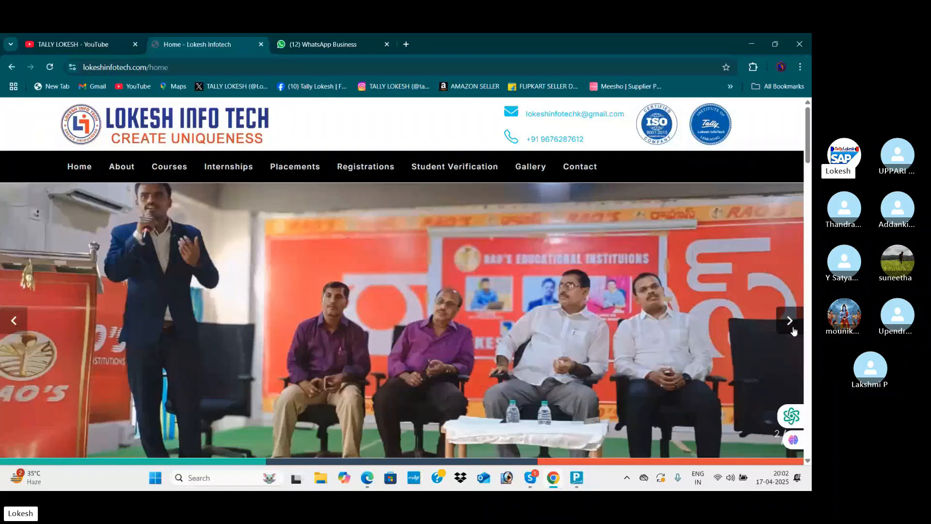
{"action": "left_click", "coordinate": [793, 330]}
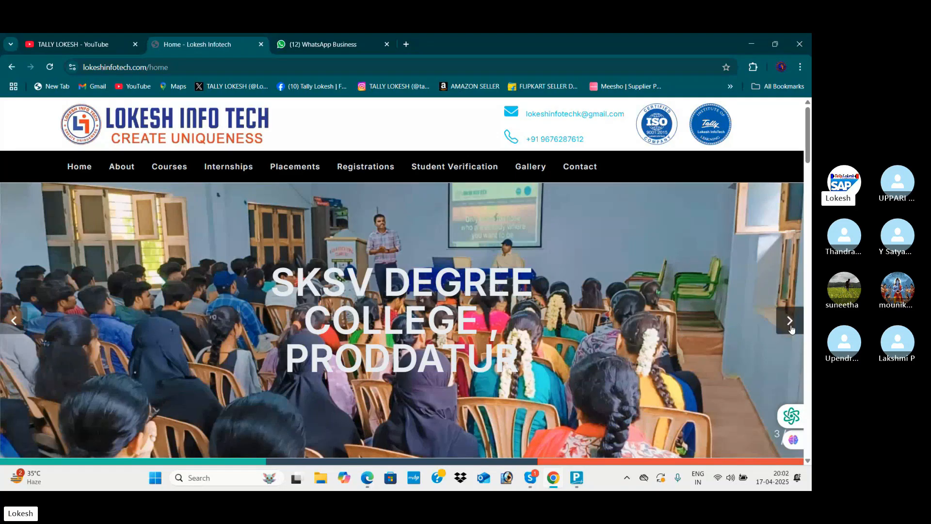
{"action": "left_click", "coordinate": [787, 325]}
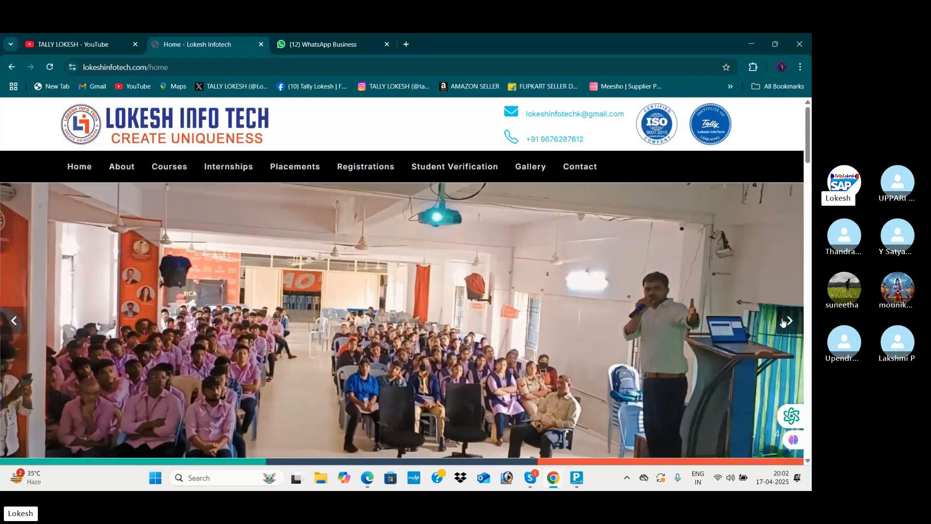
{"action": "left_click", "coordinate": [788, 321]}
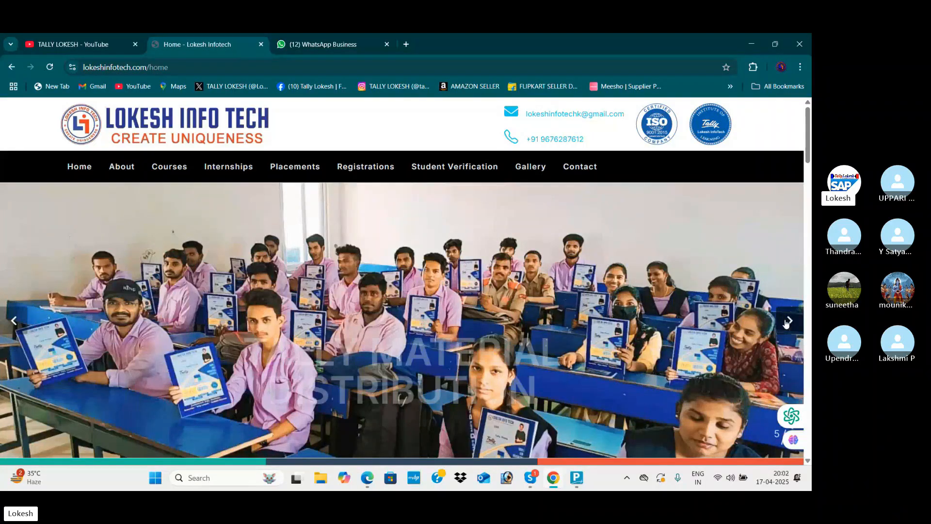
{"action": "left_click", "coordinate": [787, 321]}
{"action": "left_click", "coordinate": [788, 321]}
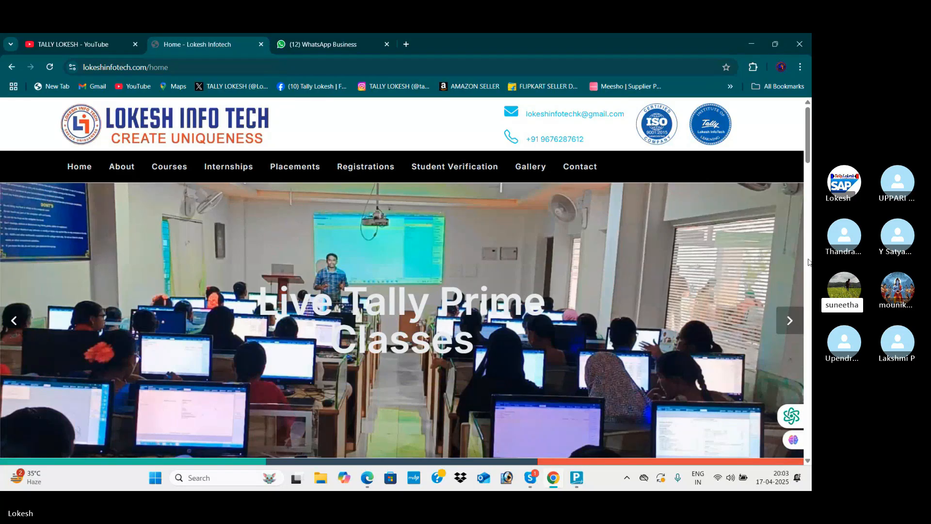
- Open the Lokesh Infotech website's Placements page and look through the student placement posters
{"action": "left_click", "coordinate": [312, 169]}
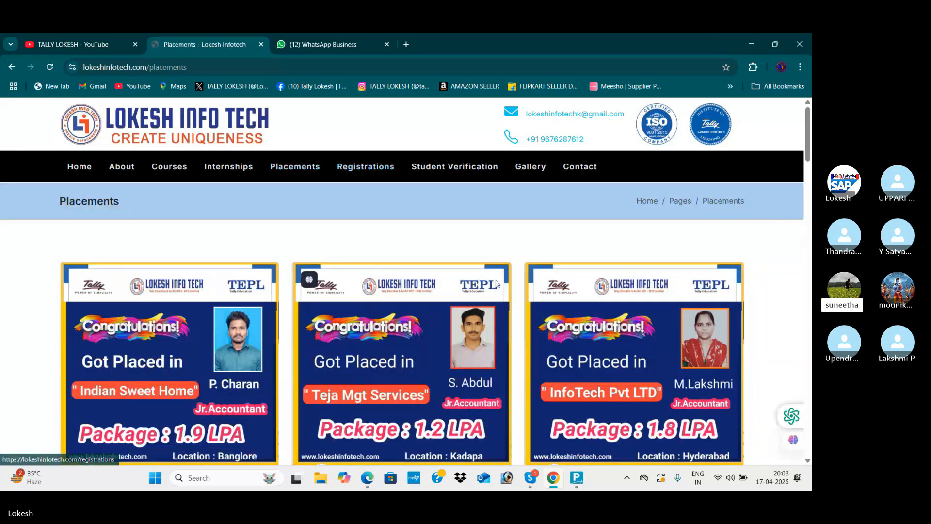
{"action": "scroll", "coordinate": [493, 278], "scroll_direction": "down", "scroll_amount": 1}
{"action": "scroll", "coordinate": [494, 277], "scroll_direction": "down", "scroll_amount": 3}
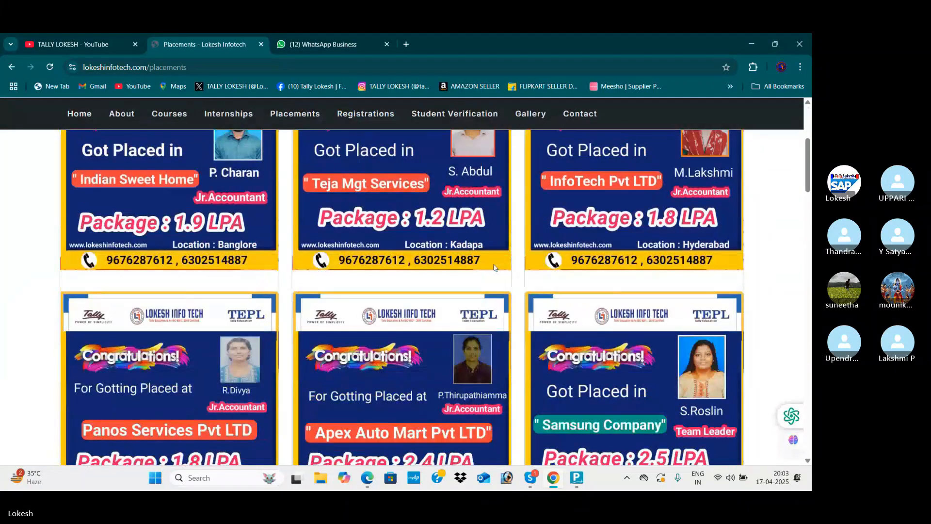
{"action": "scroll", "coordinate": [494, 268], "scroll_direction": "down", "scroll_amount": 2}
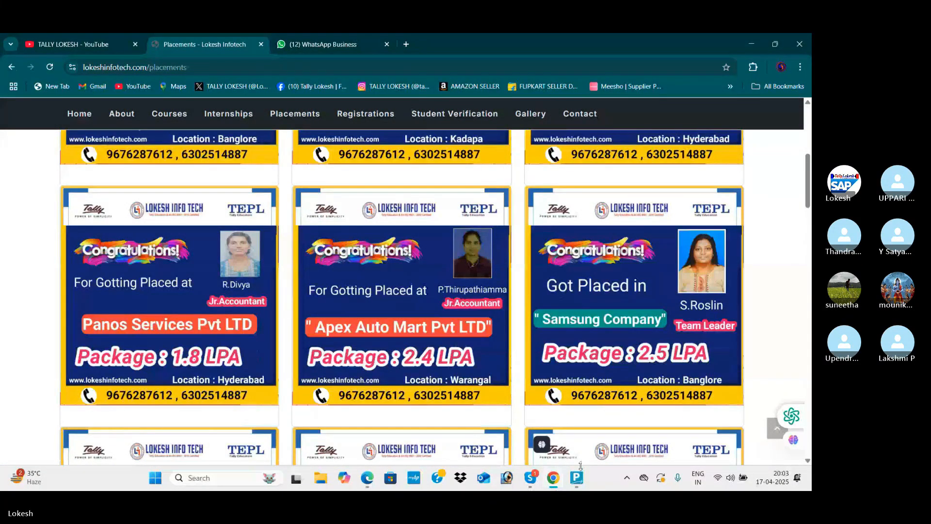
- Switch to the Skype call of Tally Batch 69, ring every participant not on the call, and close the participant list
{"action": "mouse_move", "coordinate": [531, 477]}
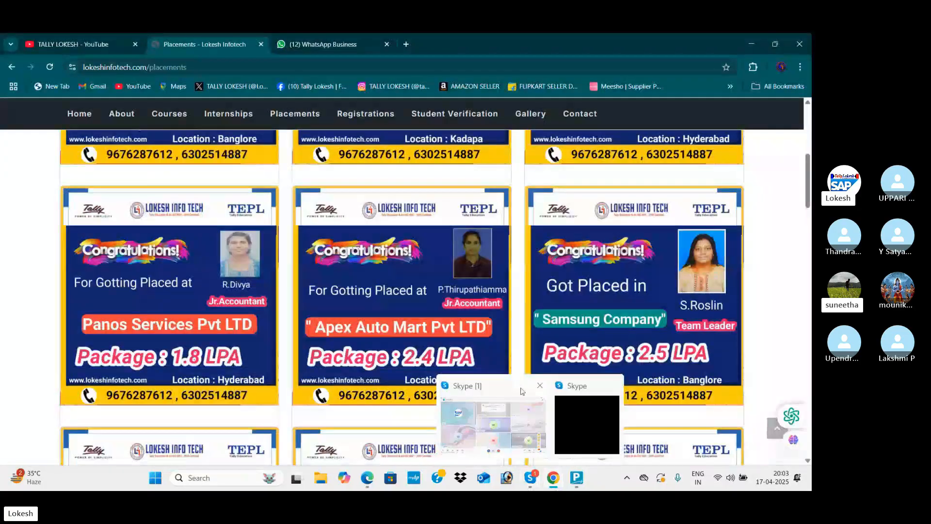
{"action": "left_click", "coordinate": [523, 390]}
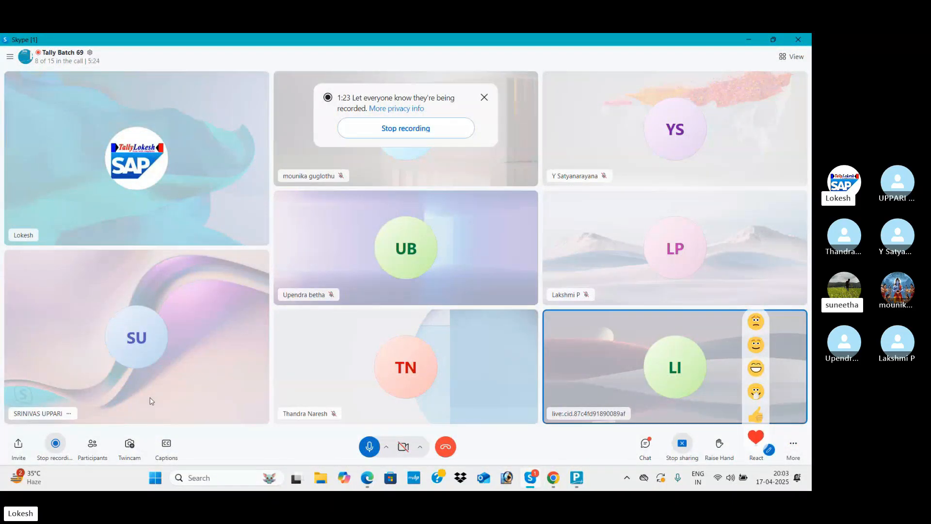
{"action": "left_click", "coordinate": [92, 444]}
{"action": "scroll", "coordinate": [500, 249], "scroll_direction": "down", "scroll_amount": 5}
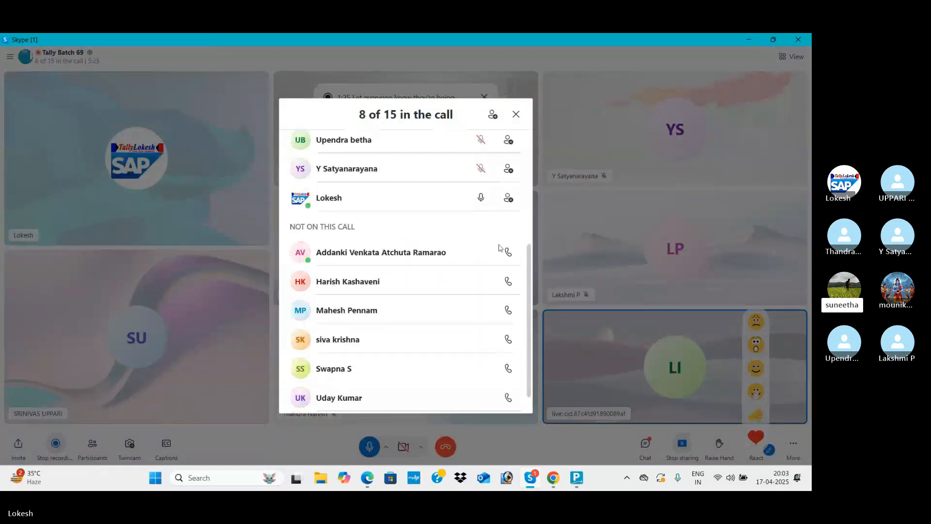
{"action": "left_click", "coordinate": [508, 252]}
{"action": "scroll", "coordinate": [495, 270], "scroll_direction": "down", "scroll_amount": 1}
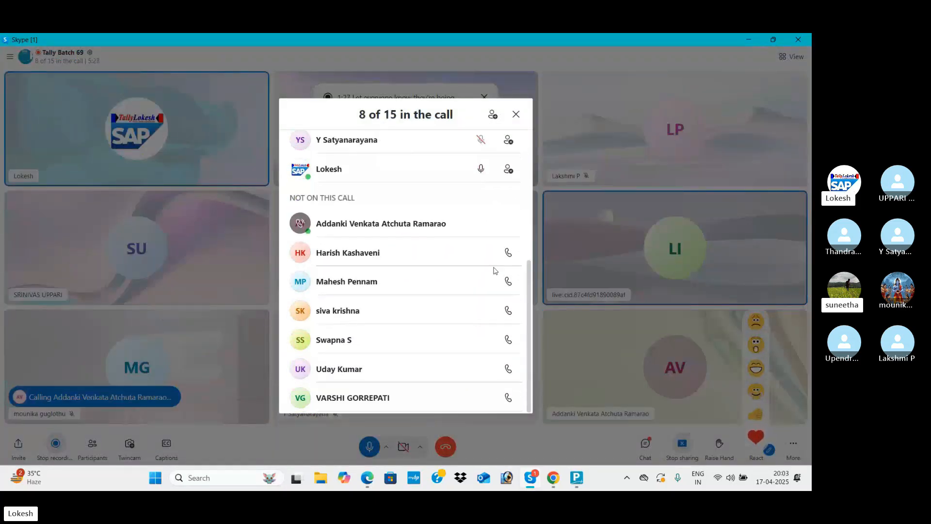
{"action": "left_click", "coordinate": [508, 253]}
{"action": "left_click", "coordinate": [509, 282]}
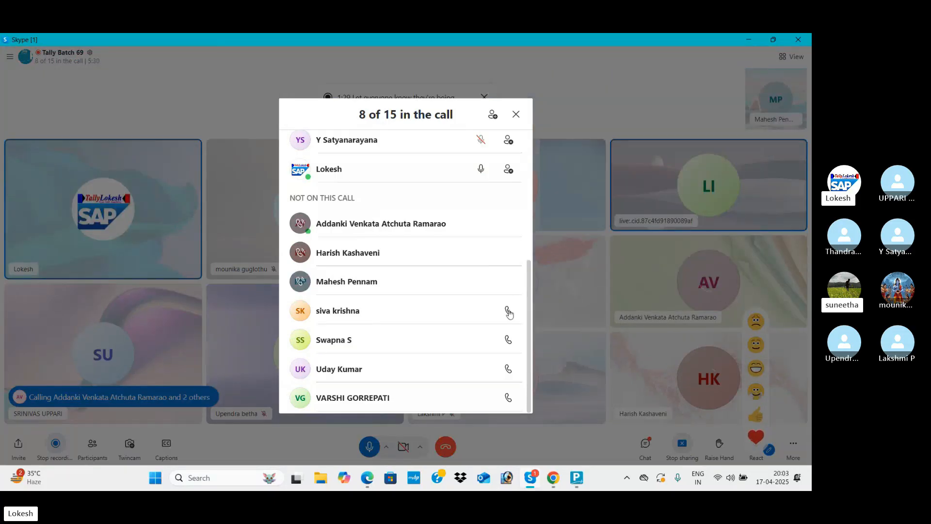
{"action": "left_click", "coordinate": [508, 311]}
{"action": "left_click", "coordinate": [508, 340]}
{"action": "left_click", "coordinate": [508, 368]}
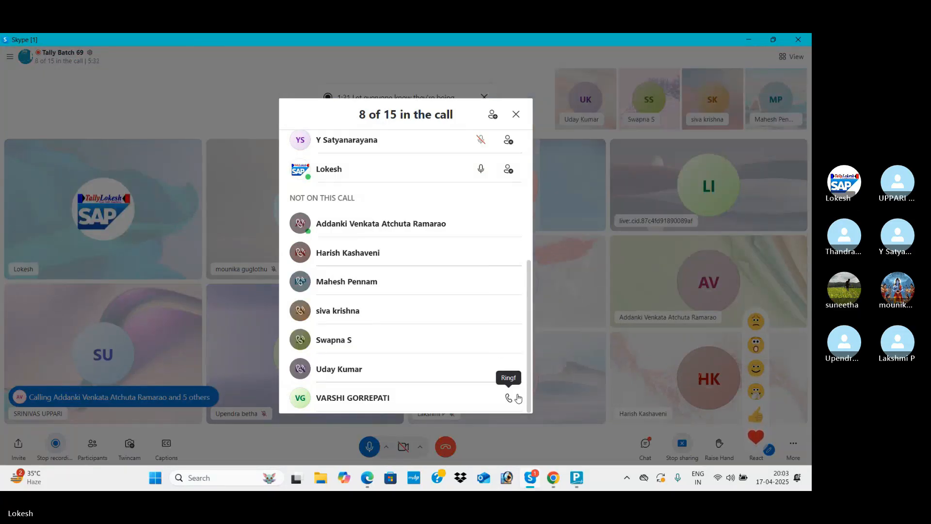
{"action": "left_click", "coordinate": [517, 397]}
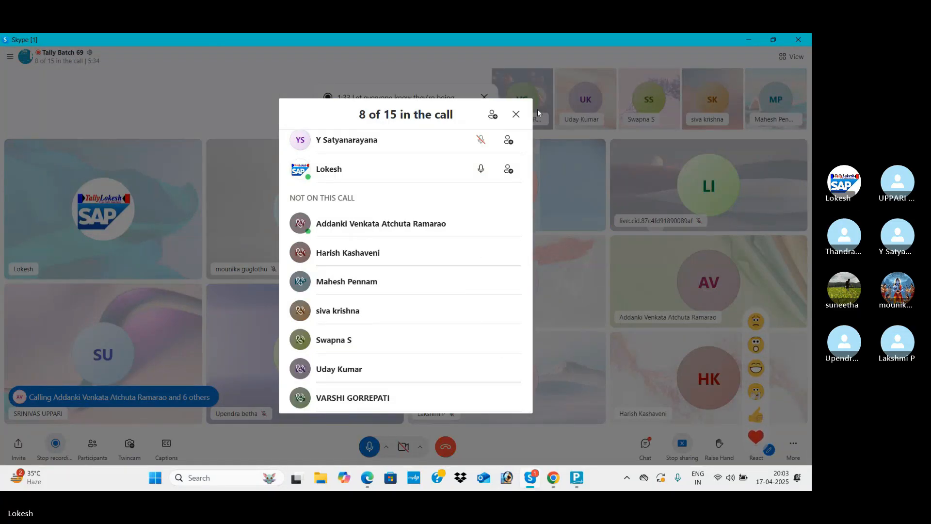
{"action": "left_click", "coordinate": [517, 114]}
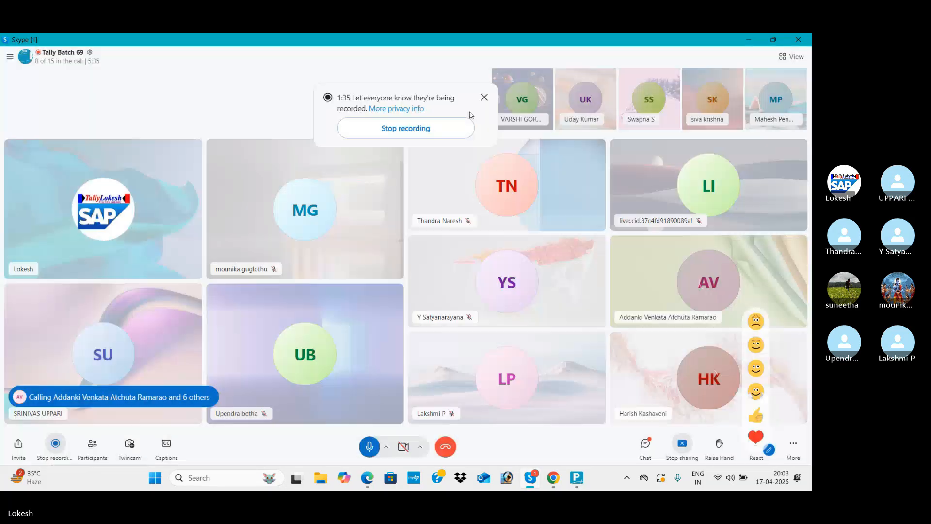
- Switch back to the Lokesh Infotech website, open its Gallery page and look through the training and certificate photos
{"action": "mouse_move", "coordinate": [553, 478]}
{"action": "left_click", "coordinate": [522, 441]}
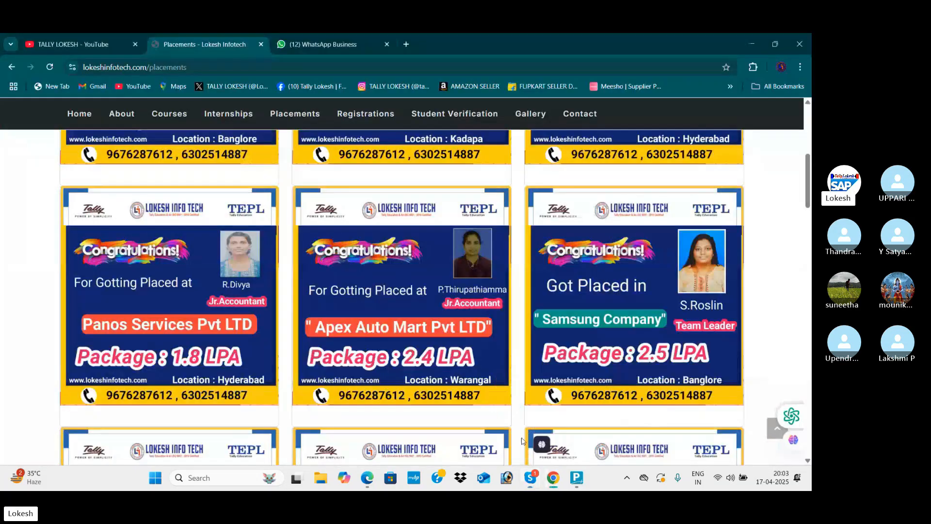
{"action": "left_click", "coordinate": [531, 113]}
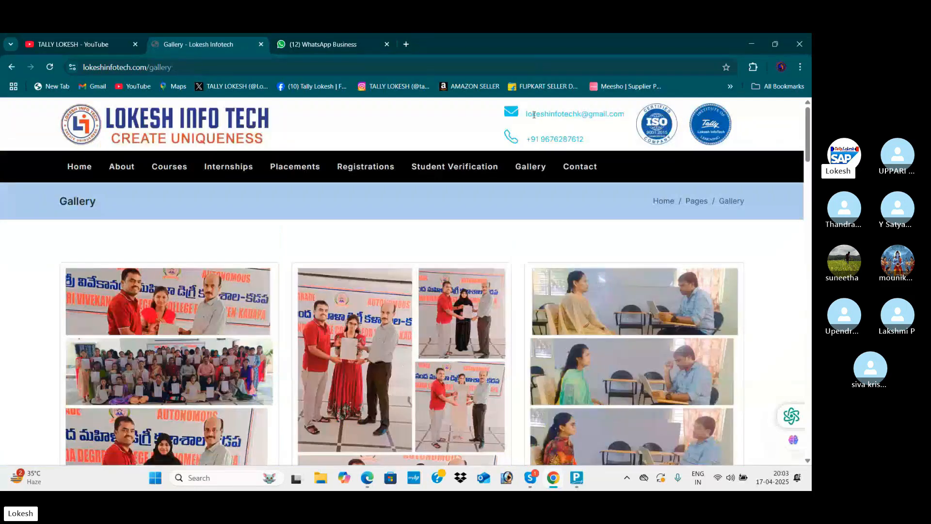
{"action": "scroll", "coordinate": [574, 266], "scroll_direction": "down", "scroll_amount": 1}
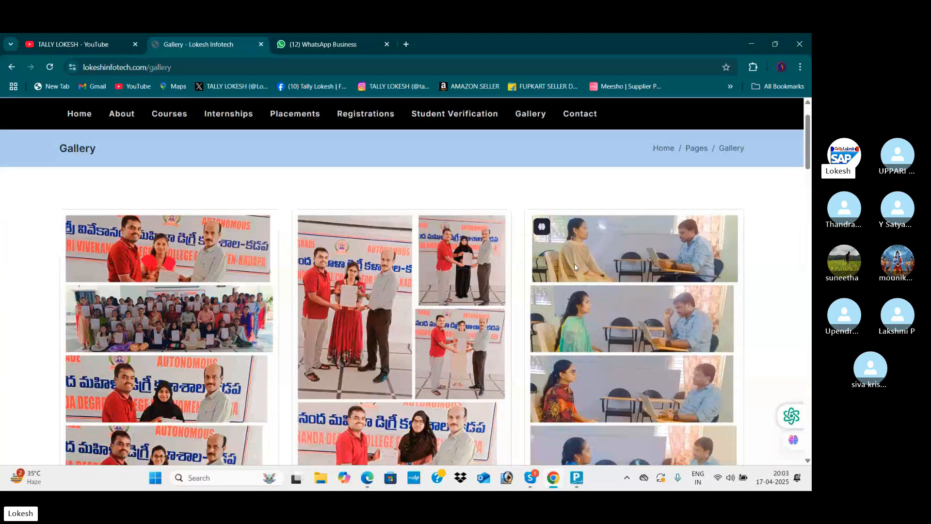
{"action": "scroll", "coordinate": [574, 263], "scroll_direction": "down", "scroll_amount": 2}
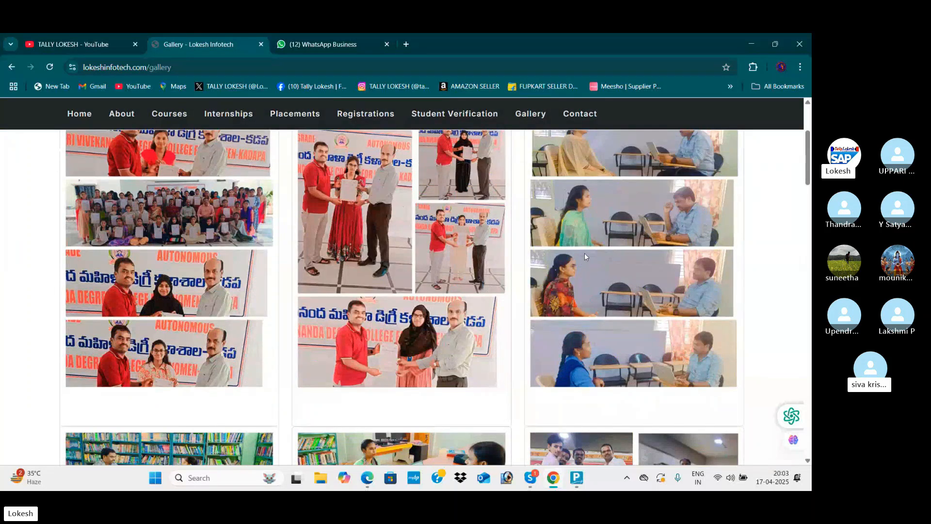
{"action": "scroll", "coordinate": [587, 253], "scroll_direction": "down", "scroll_amount": 6}
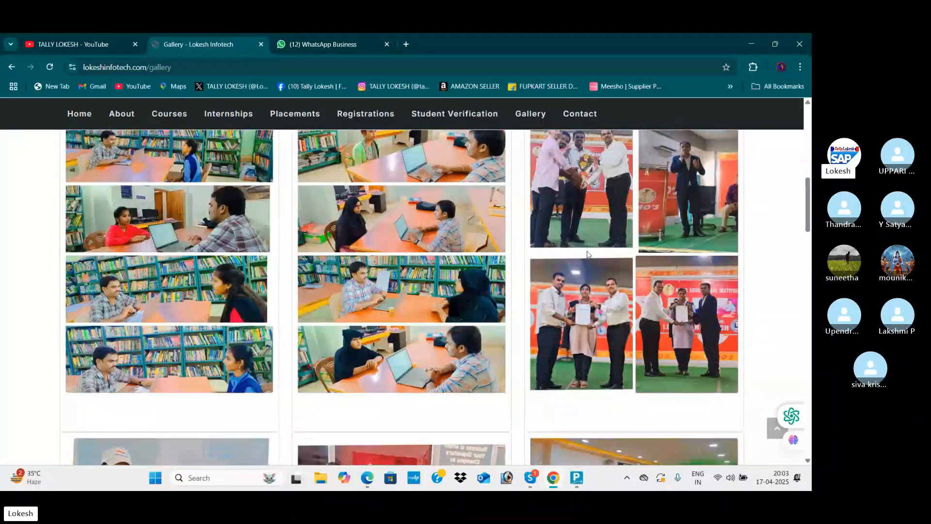
{"action": "scroll", "coordinate": [587, 253], "scroll_direction": "down", "scroll_amount": 3}
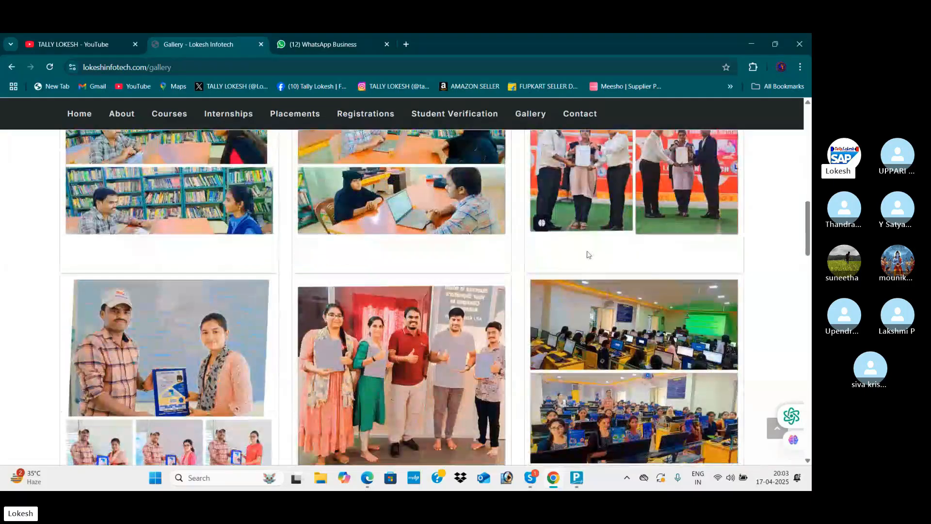
{"action": "scroll", "coordinate": [589, 254], "scroll_direction": "down", "scroll_amount": 3}
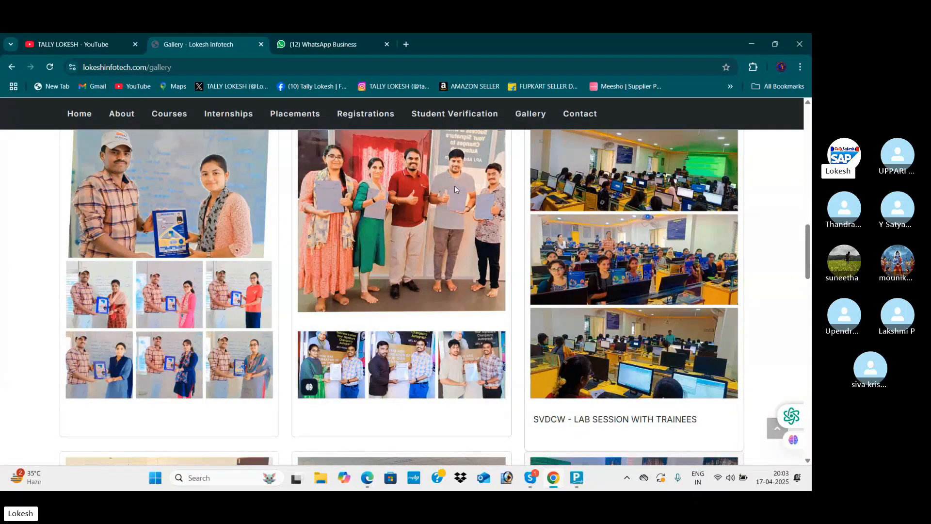
{"action": "scroll", "coordinate": [424, 261], "scroll_direction": "up", "scroll_amount": 10}
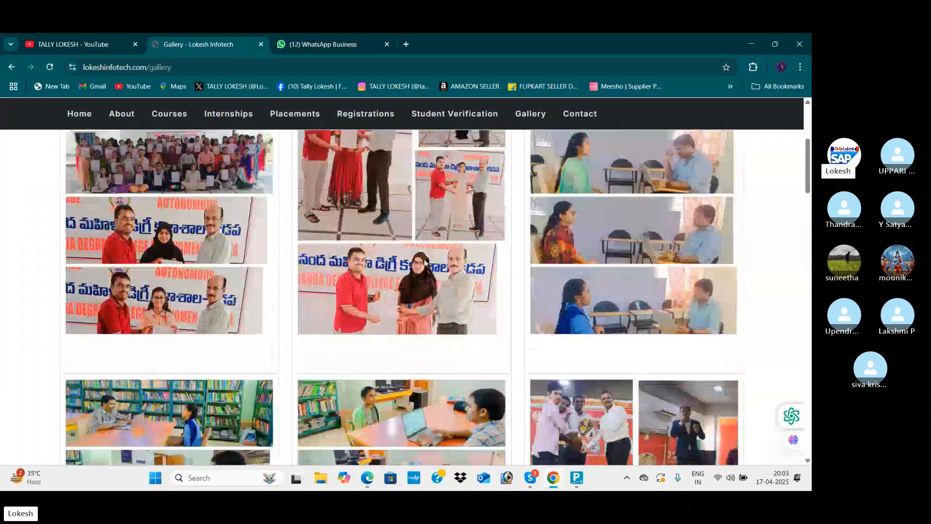
- Open the Lokesh Infotech website's About page and look through the institute description and award photos
{"action": "left_click", "coordinate": [123, 170]}
{"action": "scroll", "coordinate": [500, 361], "scroll_direction": "down", "scroll_amount": 1}
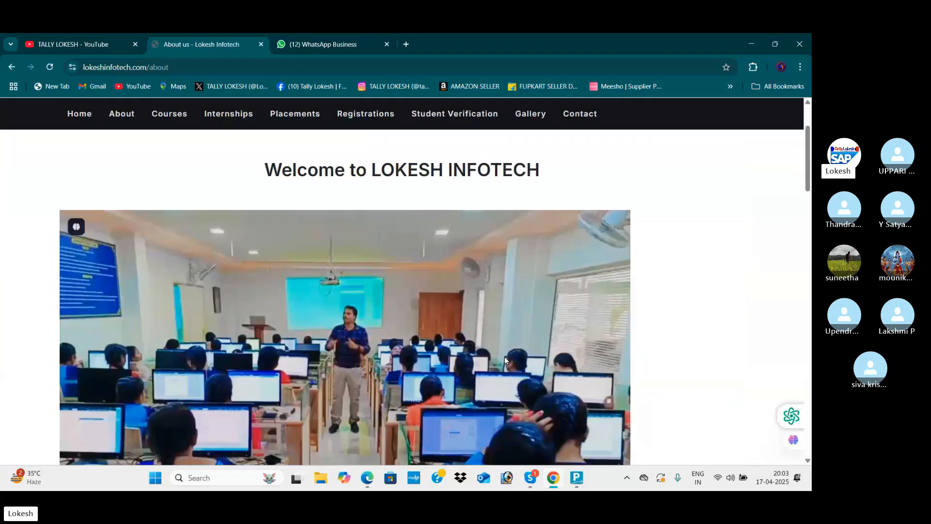
{"action": "scroll", "coordinate": [513, 353], "scroll_direction": "down", "scroll_amount": 10}
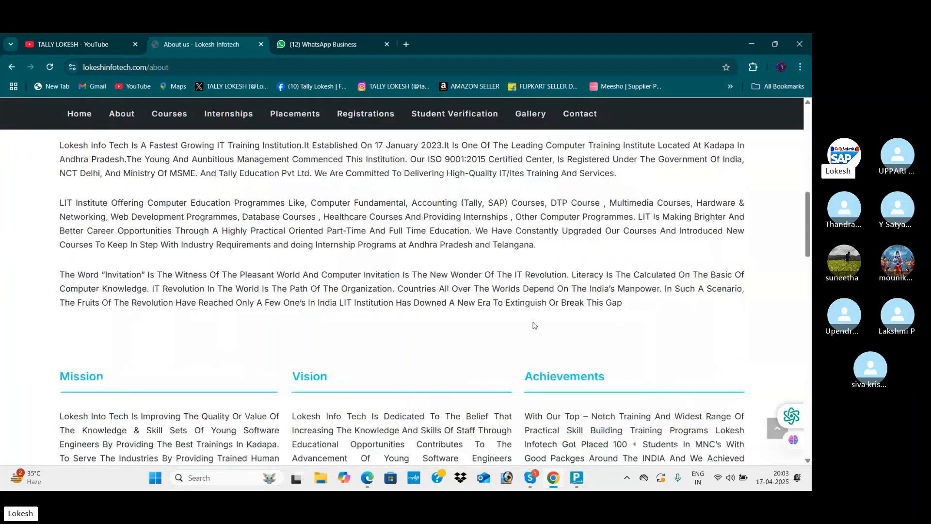
{"action": "scroll", "coordinate": [534, 325], "scroll_direction": "down", "scroll_amount": 5}
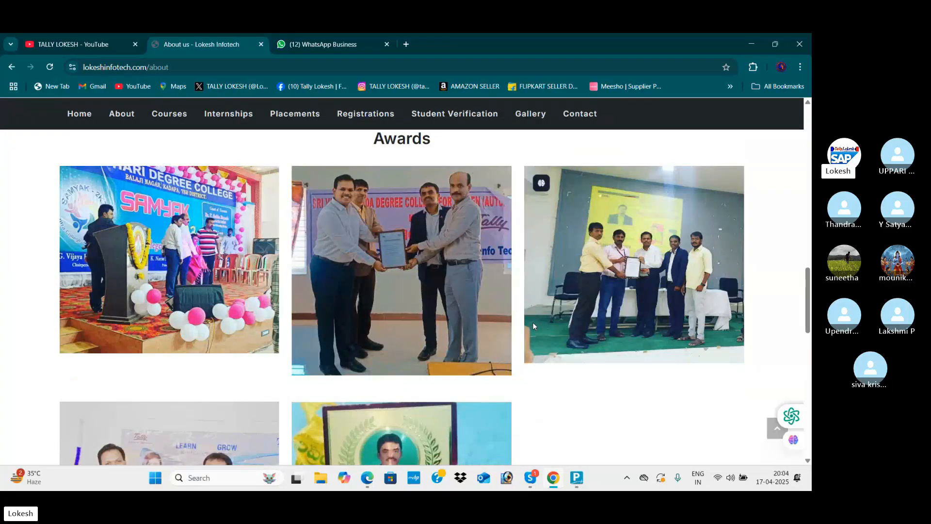
{"action": "scroll", "coordinate": [454, 293], "scroll_direction": "down", "scroll_amount": 5}
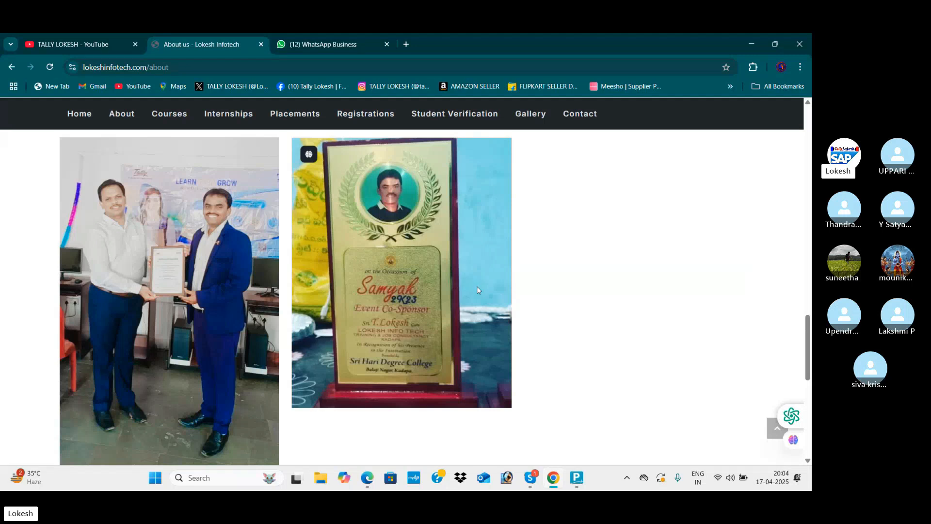
- Switch to the Tally Batch 69 Skype call, mute the unmuted attendee in the participant list, and close the list
{"action": "mouse_move", "coordinate": [529, 478]}
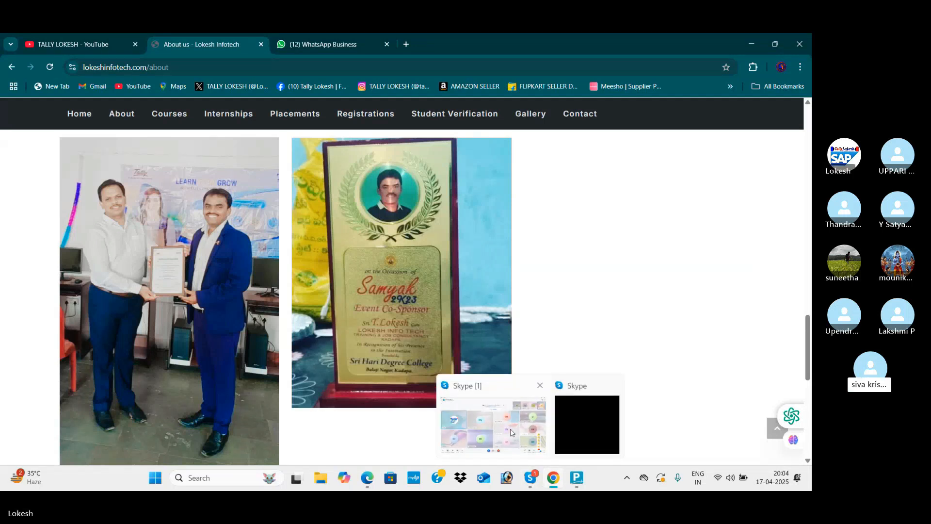
{"action": "left_click", "coordinate": [511, 432]}
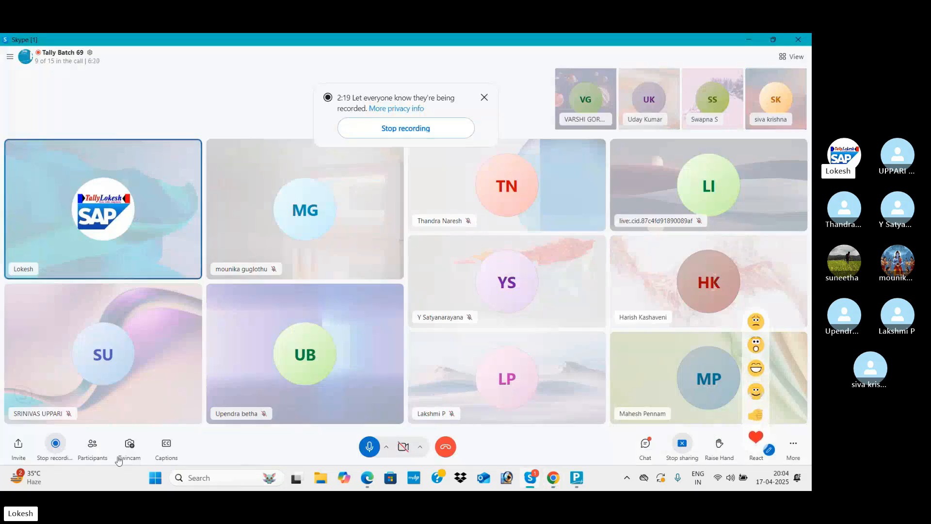
{"action": "left_click", "coordinate": [92, 446]}
{"action": "left_click", "coordinate": [482, 294]}
{"action": "left_click", "coordinate": [516, 115]}
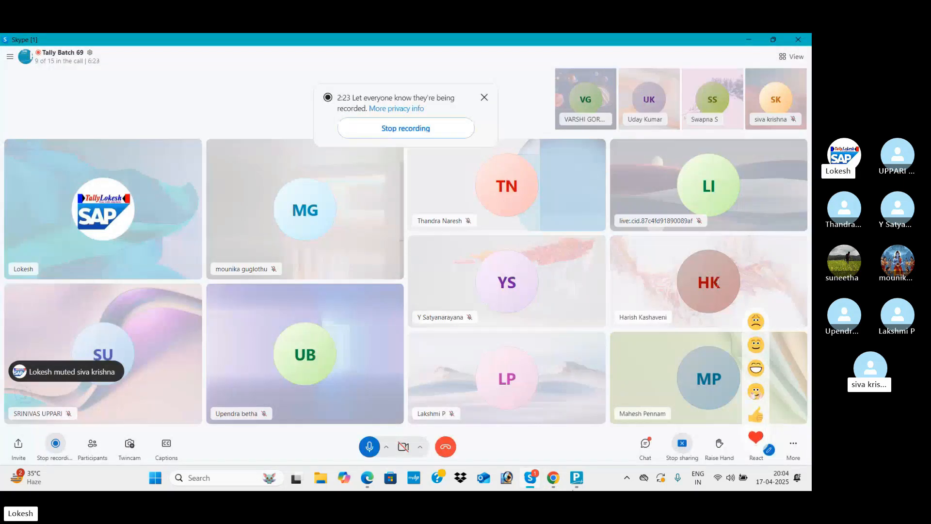
- Switch to TallyPrime and start creating a new company from the company selection list
{"action": "left_click", "coordinate": [576, 478]}
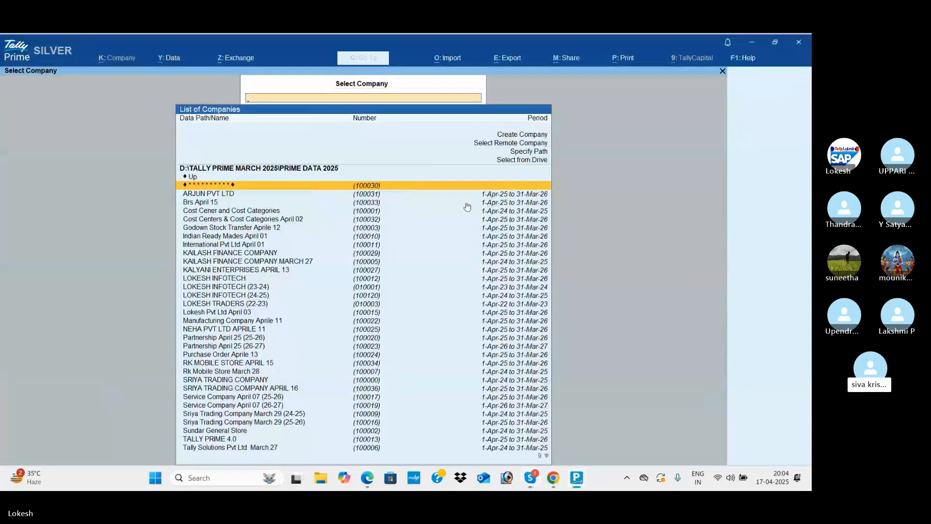
{"action": "key", "text": "Up"}
{"action": "key", "text": "Up"}
{"action": "key", "text": "Up"}
{"action": "key", "text": "Up"}
{"action": "key", "text": "Up"}
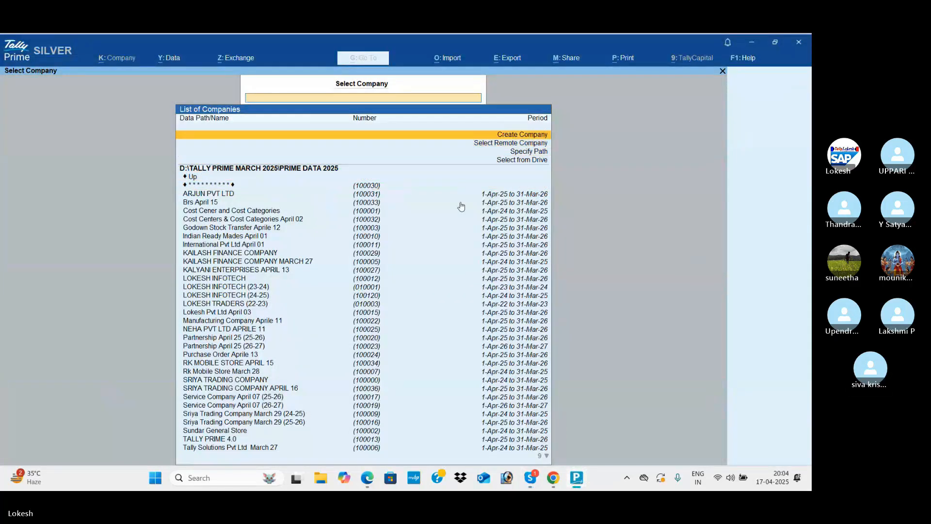
{"action": "key", "text": "Return"}
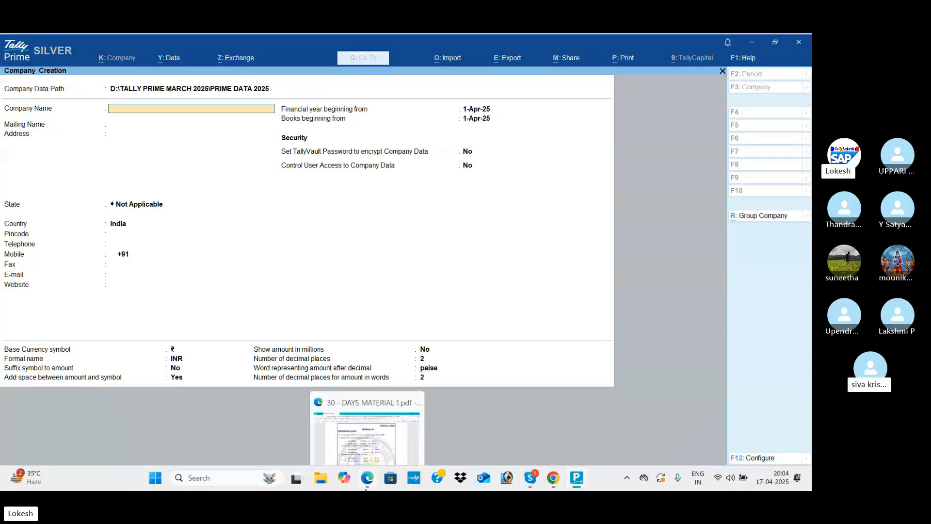
- Return to the Tally Batch 69 Skype call and mute the speaking participant directly from their video tile
{"action": "left_click", "coordinate": [364, 480]}
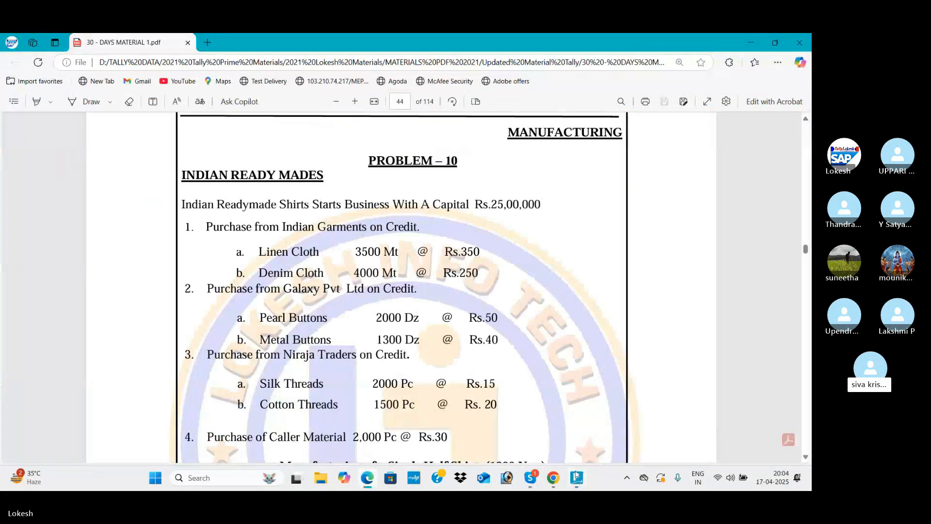
{"action": "mouse_move", "coordinate": [530, 478]}
{"action": "left_click", "coordinate": [518, 425]}
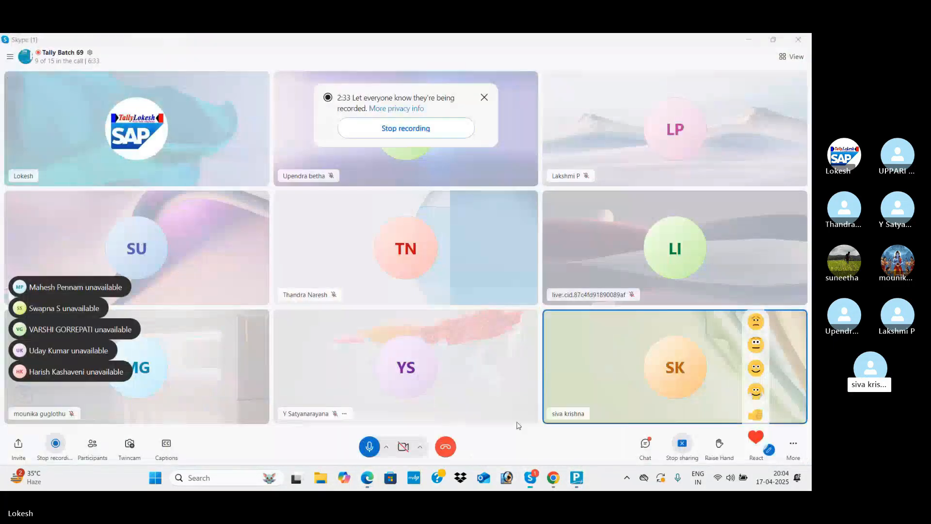
{"action": "right_click", "coordinate": [602, 381]}
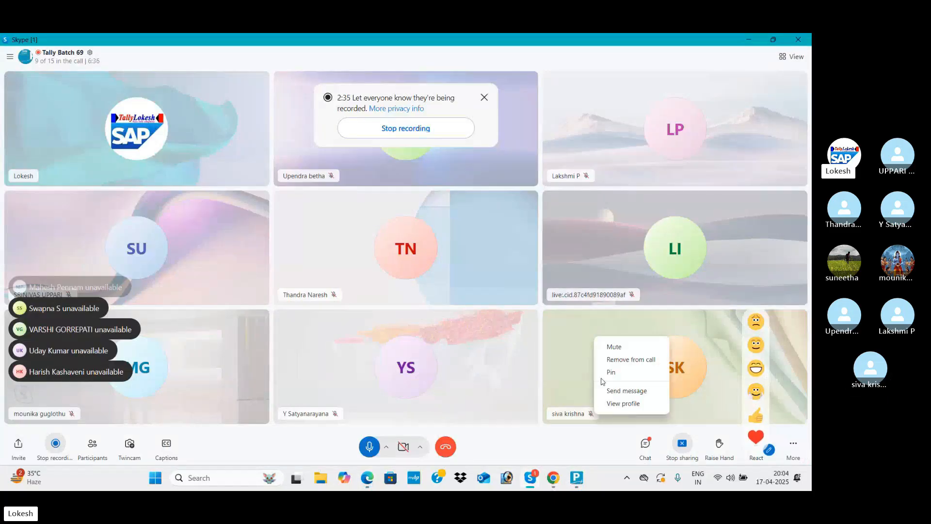
{"action": "left_click", "coordinate": [614, 347]}
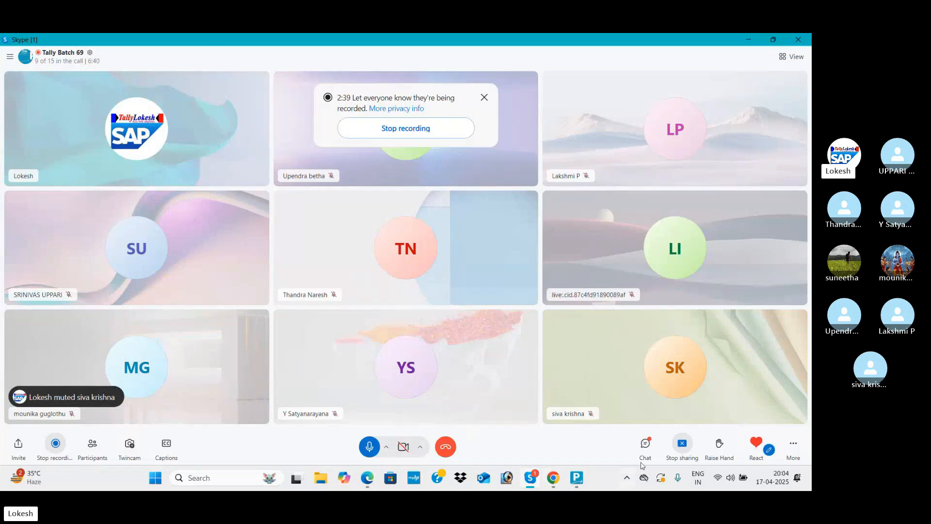
- Switch to the 30 - DAYS MATERIAL 1 PDF and examine Problem-10 Indian Ready Mades, including its credit purchases and shirt manufacturing quantities
{"action": "left_click", "coordinate": [368, 479]}
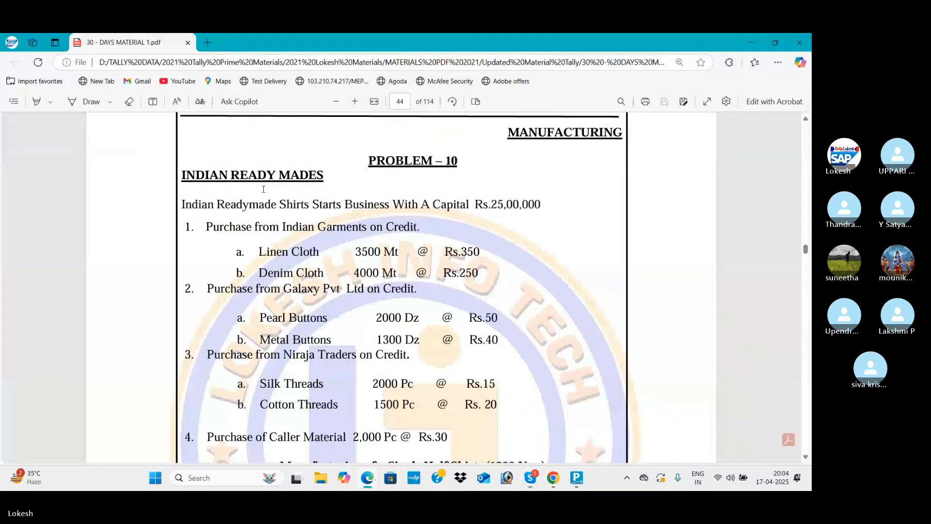
{"action": "scroll", "coordinate": [444, 199], "scroll_direction": "down", "scroll_amount": 1}
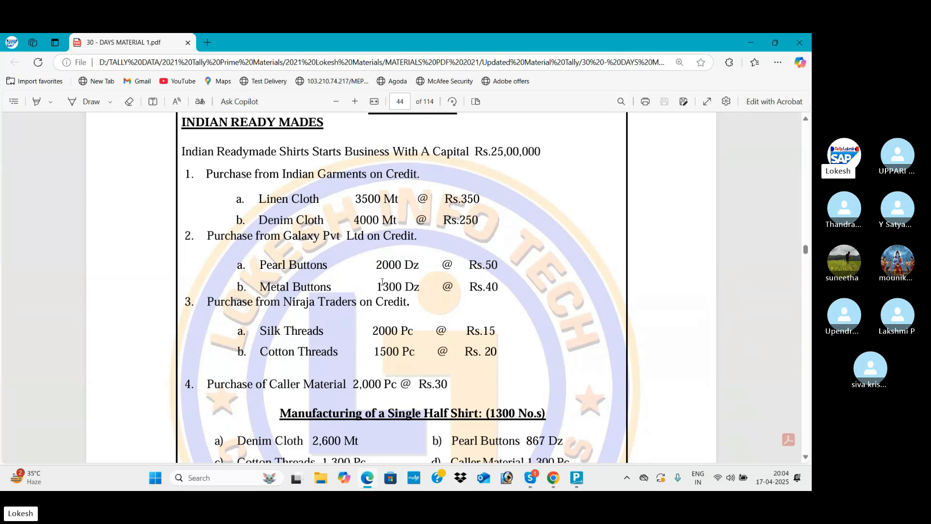
{"action": "scroll", "coordinate": [382, 282], "scroll_direction": "down", "scroll_amount": 3}
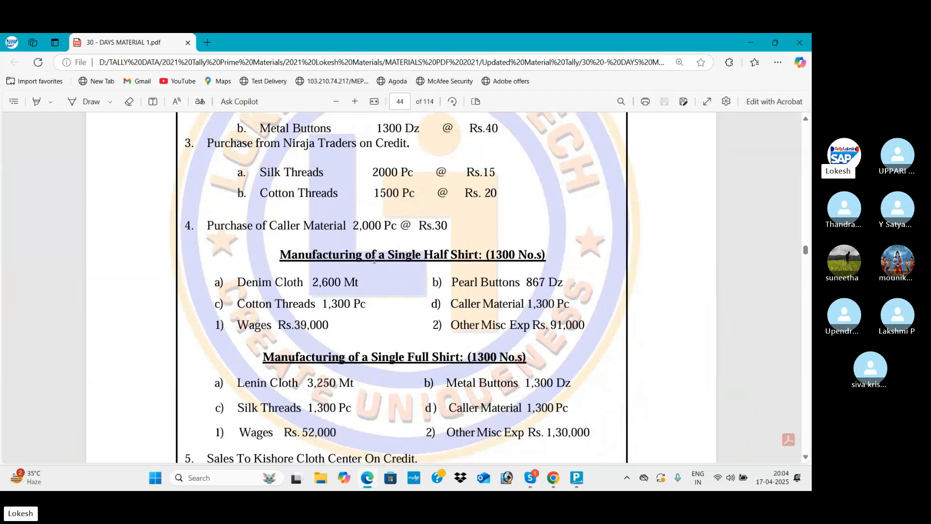
{"action": "scroll", "coordinate": [494, 271], "scroll_direction": "down", "scroll_amount": 2}
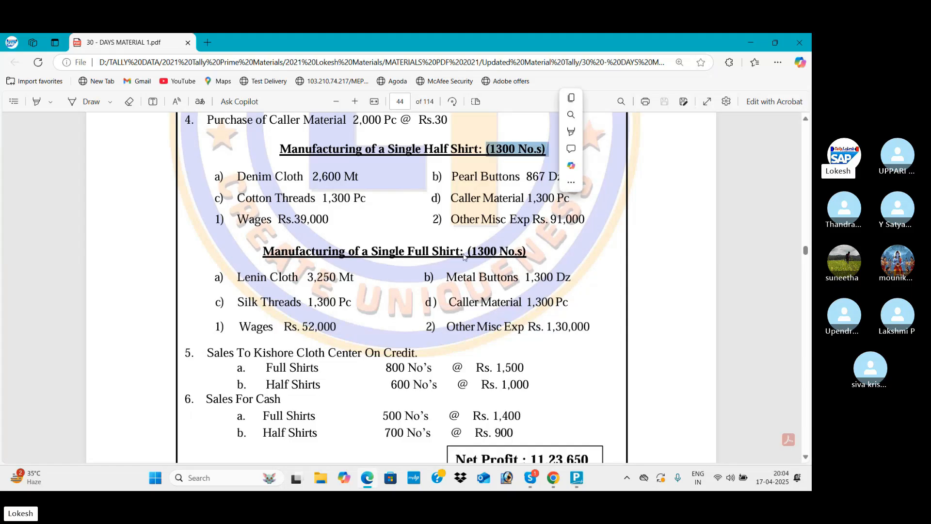
{"action": "left_click_drag", "start_coordinate": [461, 251], "coordinate": [529, 251]}
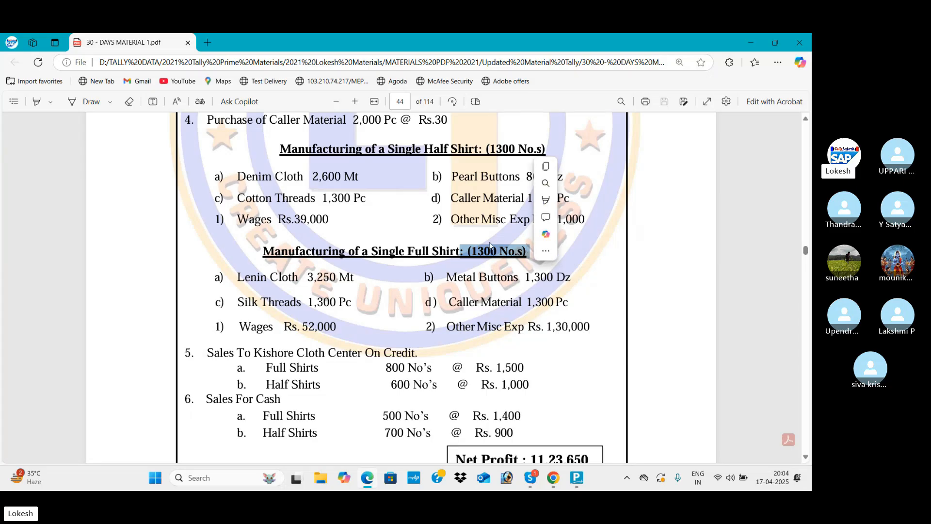
{"action": "scroll", "coordinate": [366, 240], "scroll_direction": "up", "scroll_amount": 5}
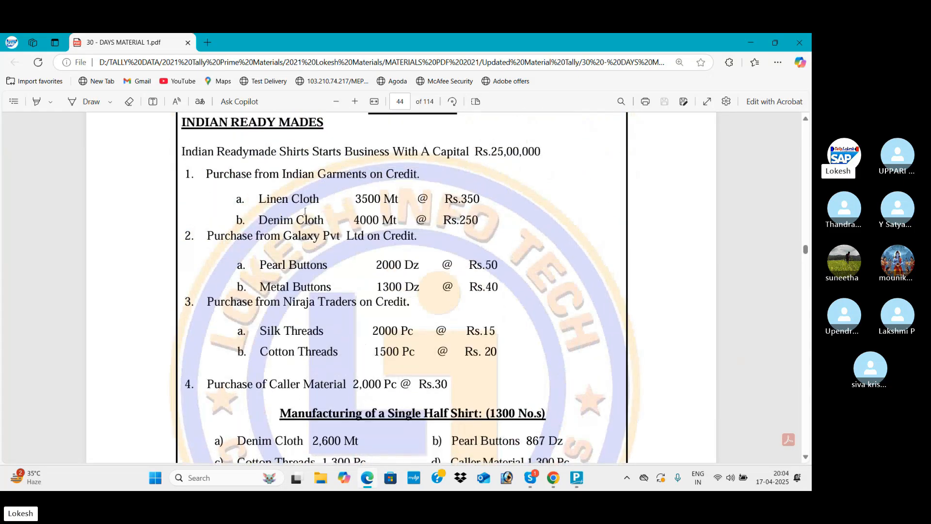
{"action": "left_click_drag", "start_coordinate": [258, 203], "coordinate": [367, 253]}
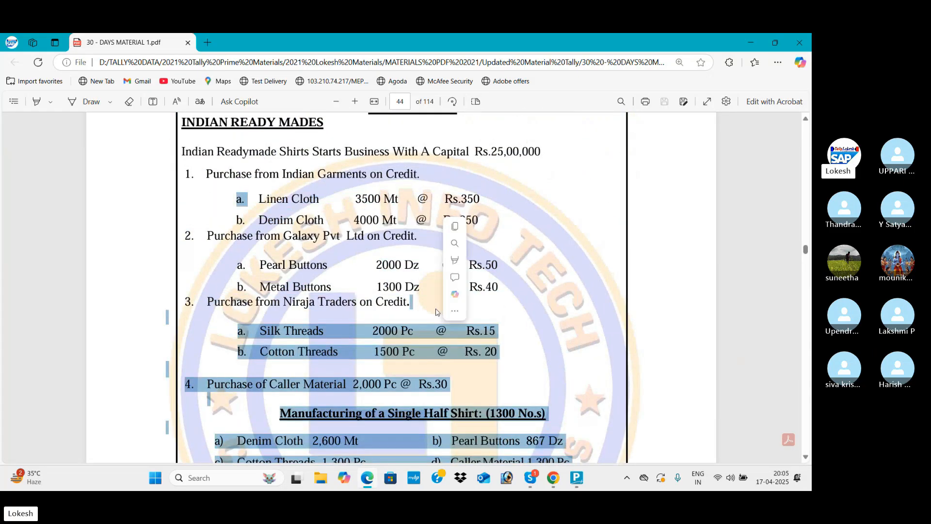
{"action": "left_click", "coordinate": [342, 211]}
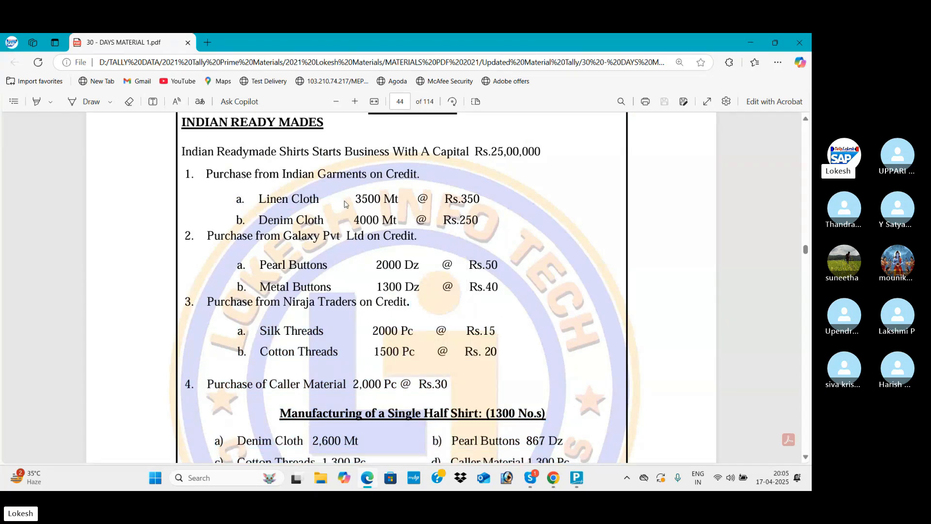
- Highlight Problem-10's half and full shirt manufacturing details, its credit and cash sales, and the net profit while reading them
{"action": "scroll", "coordinate": [348, 210], "scroll_direction": "down", "scroll_amount": 5}
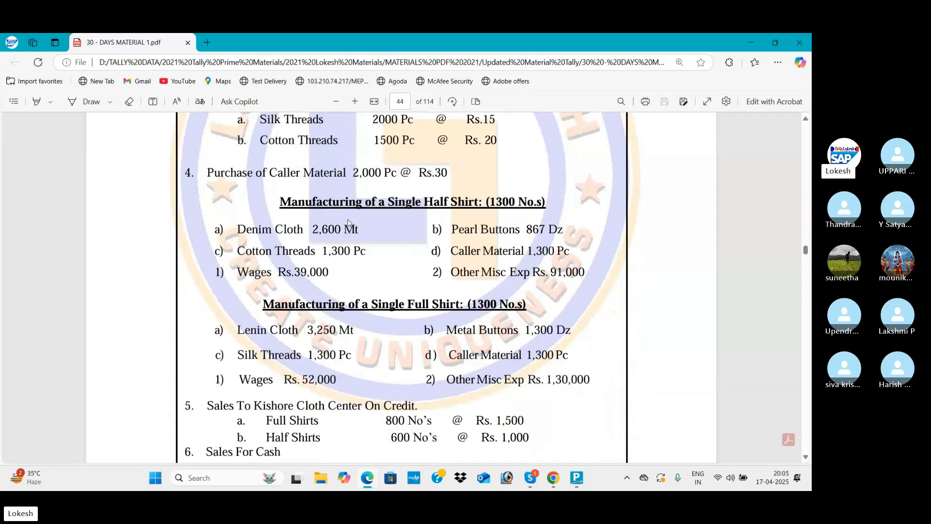
{"action": "left_click_drag", "start_coordinate": [279, 193], "coordinate": [592, 383]}
{"action": "scroll", "coordinate": [326, 239], "scroll_direction": "down", "scroll_amount": 5}
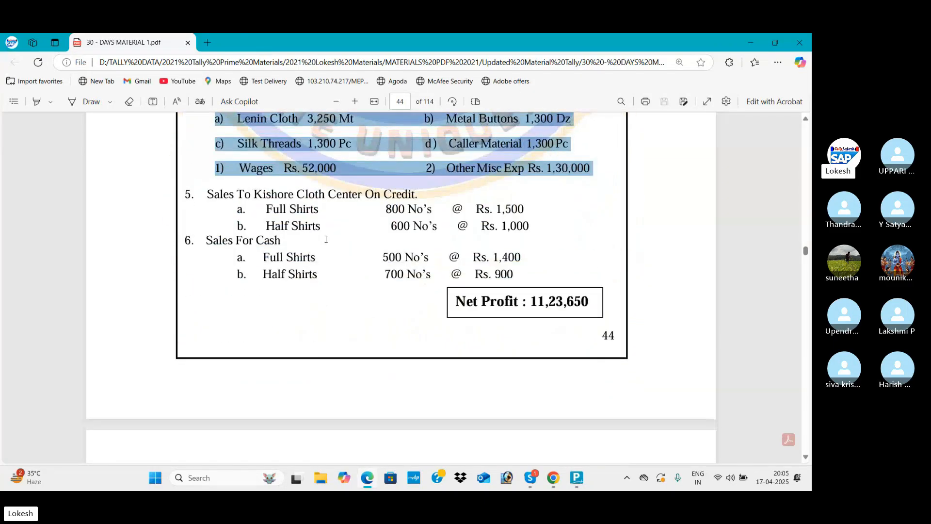
{"action": "left_click_drag", "start_coordinate": [215, 198], "coordinate": [517, 271]}
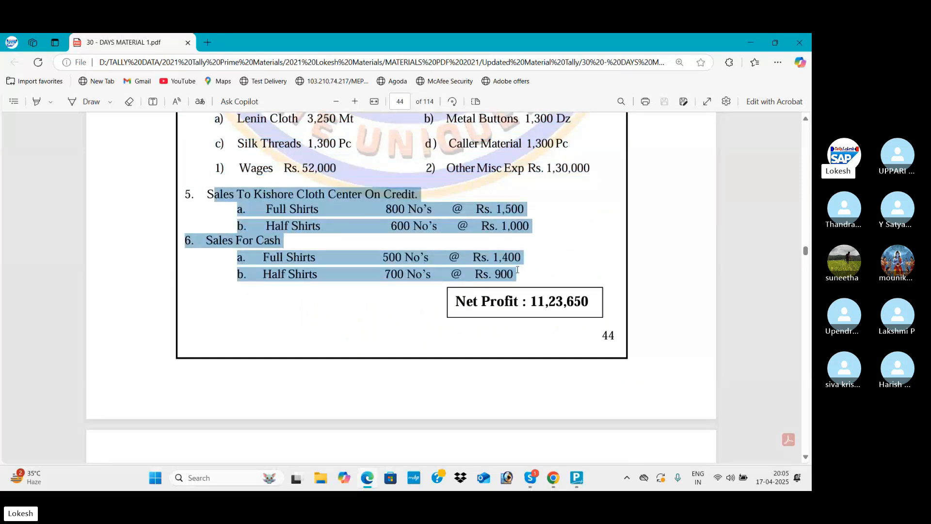
{"action": "left_click_drag", "start_coordinate": [449, 296], "coordinate": [592, 302]}
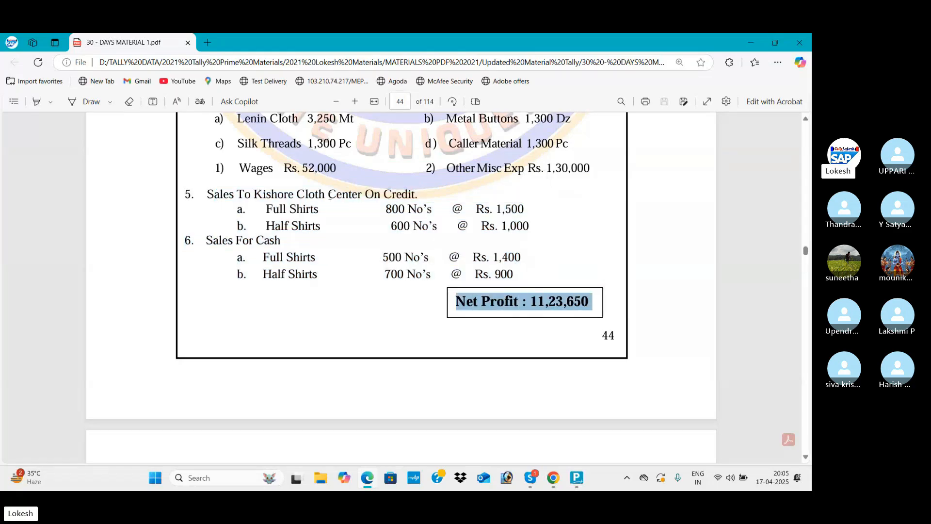
{"action": "scroll", "coordinate": [307, 142], "scroll_direction": "up", "scroll_amount": 10}
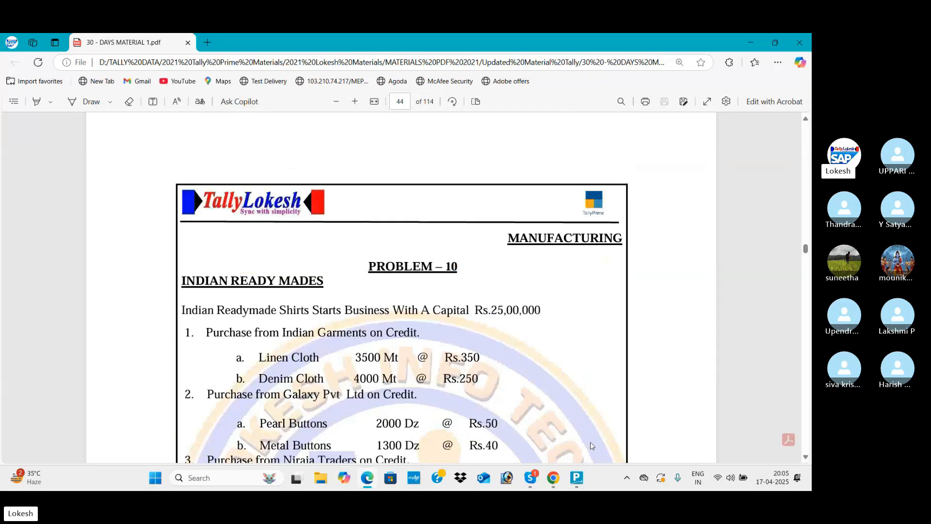
- Switch to TallyPrime, name the new company INDIAN READY MADES APRIL 17 with the same mailing name, and choose Andhra Pradesh as its state
{"action": "left_click", "coordinate": [580, 484]}
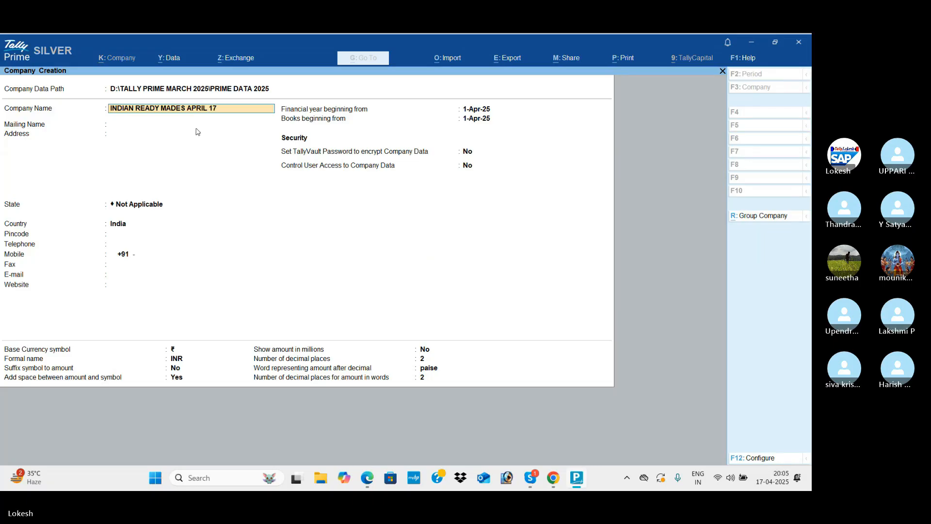
{"action": "key", "text": "Return"}
{"action": "key", "text": "Return"}
{"action": "key", "text": "Return"}
{"action": "key", "text": "Down"}
{"action": "key", "text": "Down"}
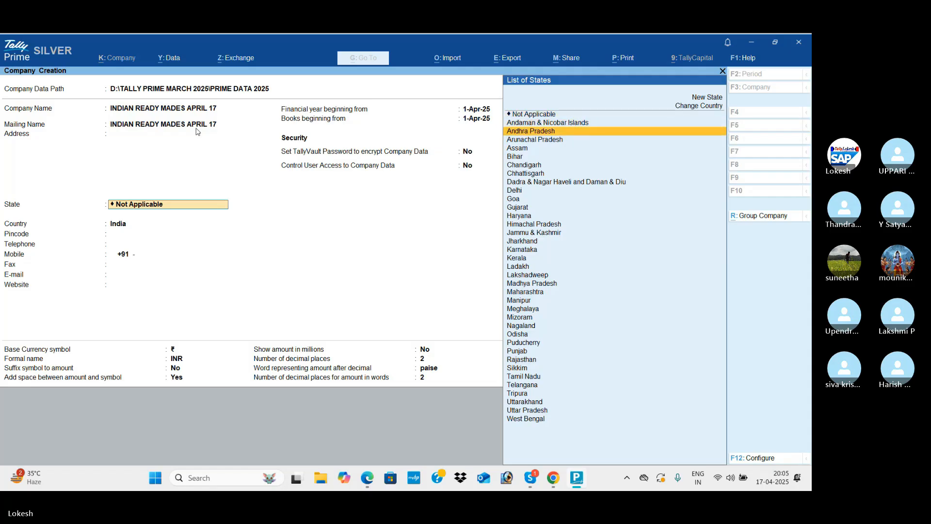
- Set the state to Andhra Pradesh and save the new company INDIAN READY MADES APRIL 17
{"action": "key", "text": "Return"}
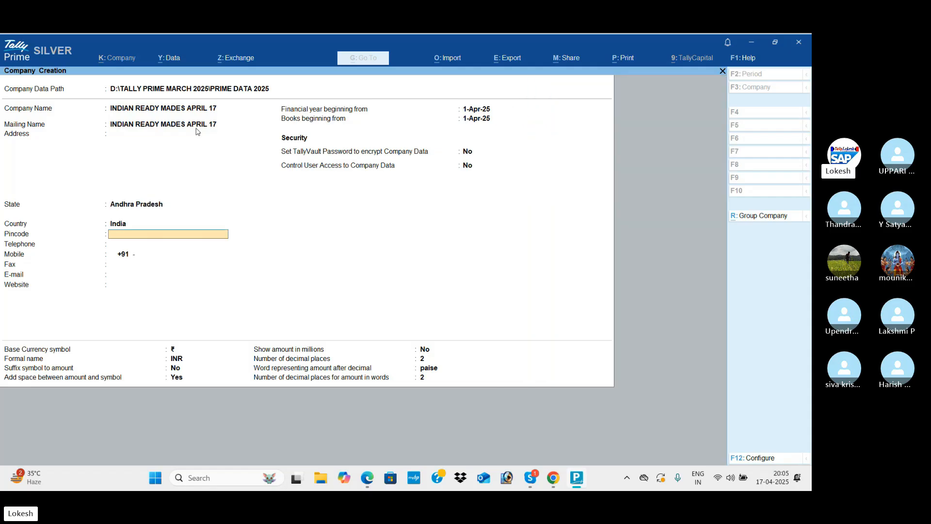
{"action": "key", "text": "ctrl"}
{"action": "key", "text": "ctrl+a"}
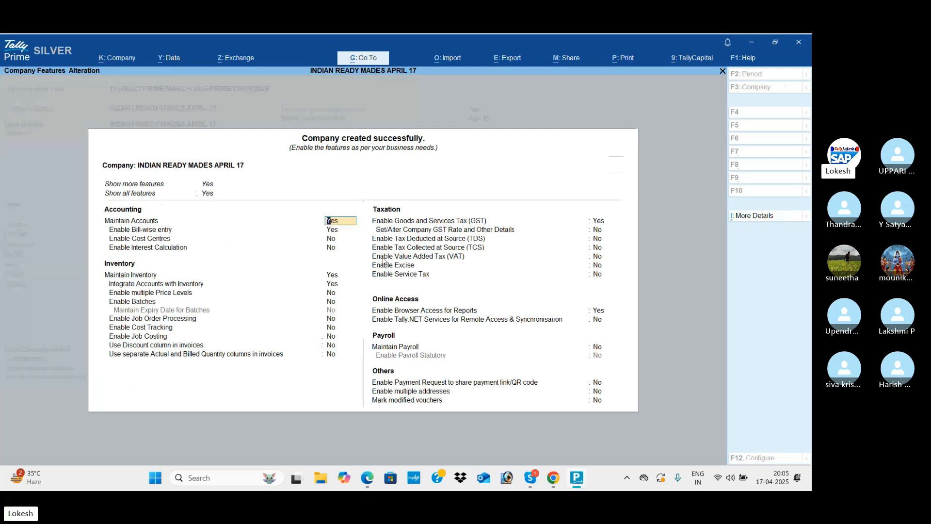
- Disable bill-wise entry in the company's accounting features, leaving cost centres and interest calculation off
{"action": "key", "text": "Return"}
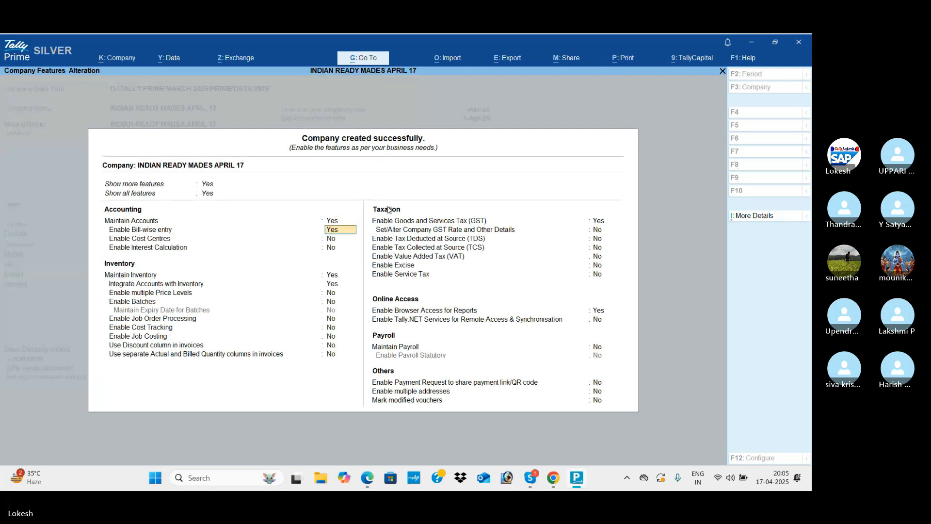
{"action": "key", "text": "n"}
{"action": "key", "text": "Return"}
{"action": "key", "text": "Return"}
{"action": "key", "text": "Return"}
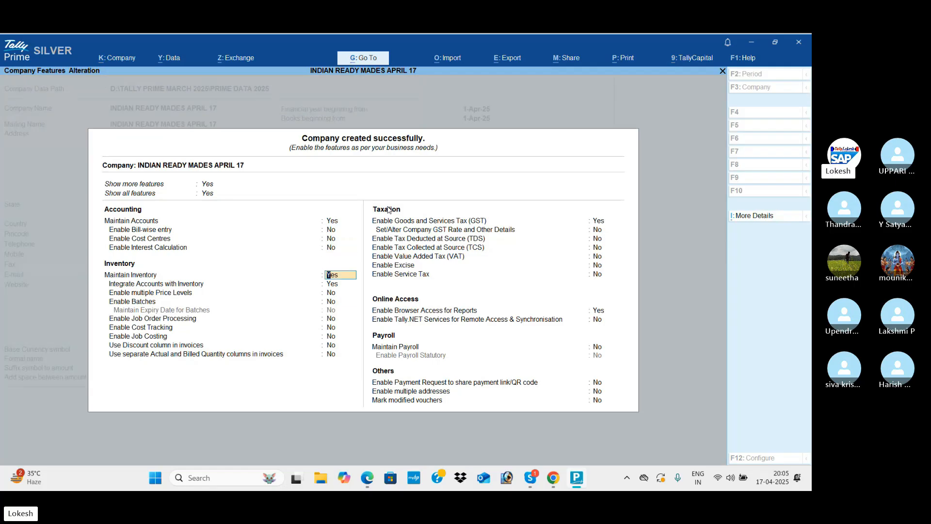
- Keep the inventory features as they are and disable Goods and Services Tax (GST) in the taxation features
{"action": "key", "text": "Return"}
{"action": "key", "text": "Return"}
{"action": "key", "text": "Return"}
{"action": "key", "text": "Return"}
{"action": "key", "text": "Return"}
{"action": "key", "text": "Return"}
{"action": "key", "text": "Return"}
{"action": "key", "text": "Return"}
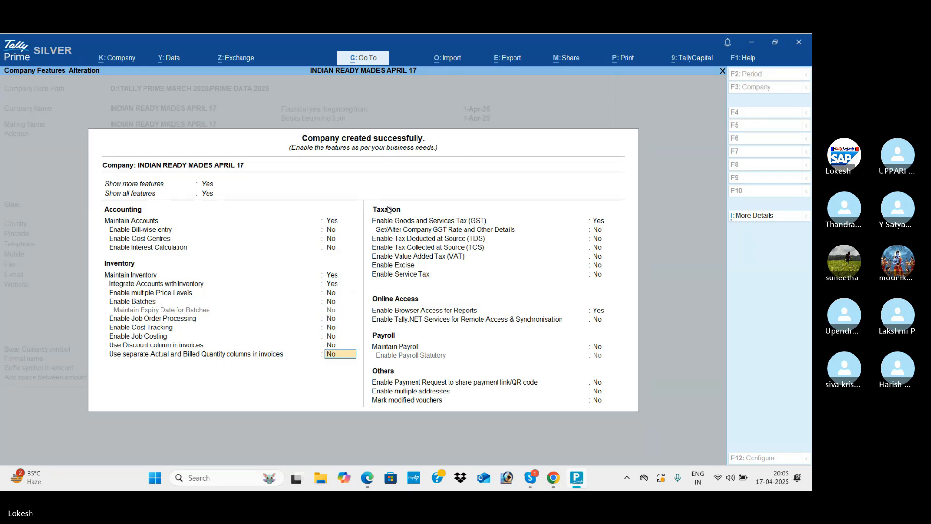
{"action": "key", "text": "Return"}
{"action": "key", "text": "Return"}
{"action": "key", "text": "Return"}
{"action": "key", "text": "Return"}
{"action": "key", "text": "Return"}
{"action": "key", "text": "Return"}
{"action": "key", "text": "Return"}
{"action": "key", "text": "Return"}
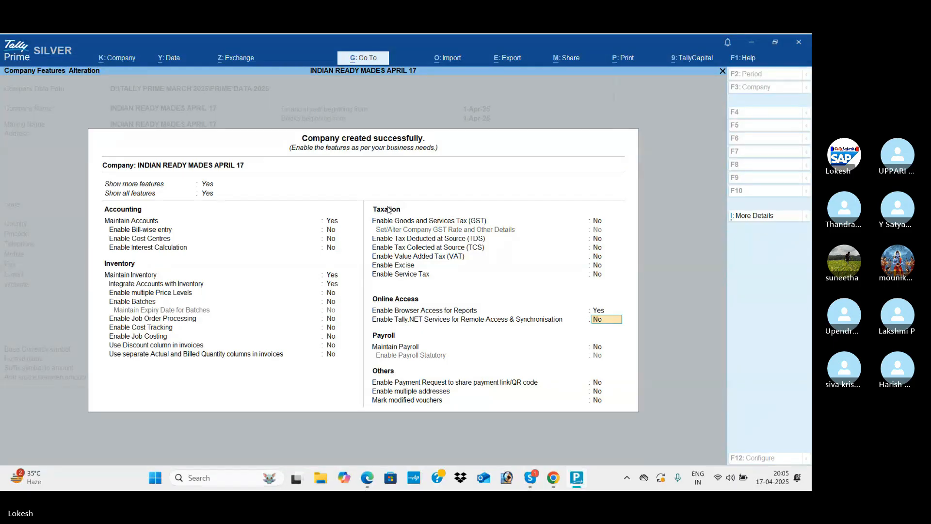
- Turn off browser access for reports, keep the payroll and other features off, and save the company features
{"action": "key", "text": "Return"}
{"action": "key", "text": "Return"}
{"action": "key", "text": "Return"}
{"action": "key", "text": "Return"}
{"action": "key", "text": "Return"}
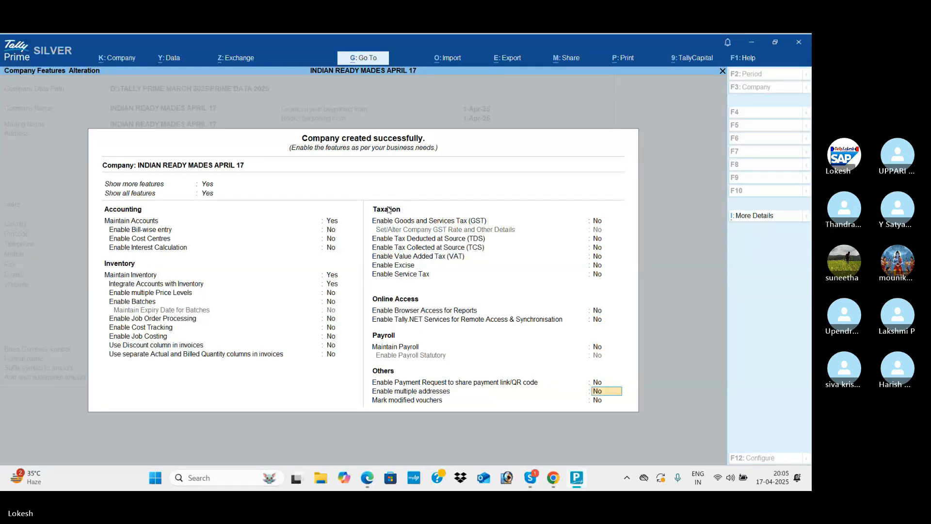
{"action": "key", "text": "Return"}
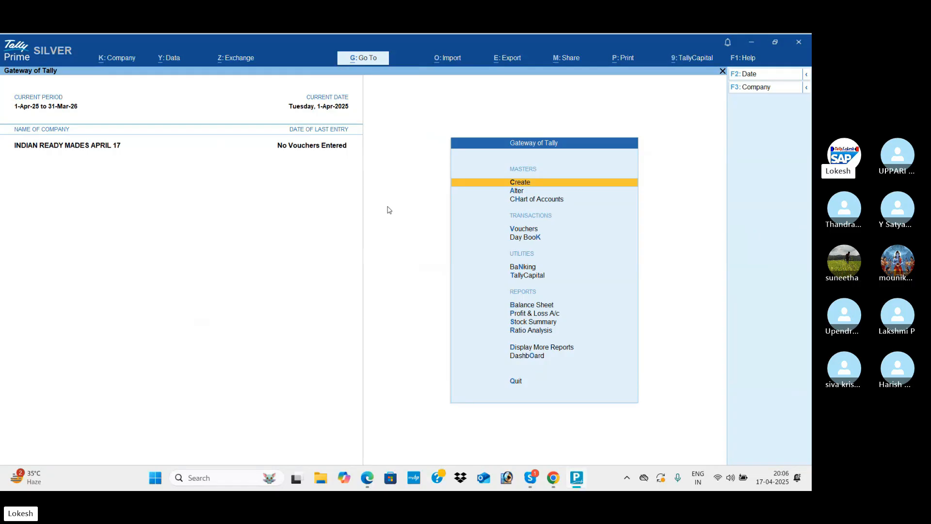
- Open a new ledger master and check the capital and purchase entries of Problem 10 in the PDF material
{"action": "key", "text": "Return"}
{"action": "key", "text": "Down"}
{"action": "key", "text": "Return"}
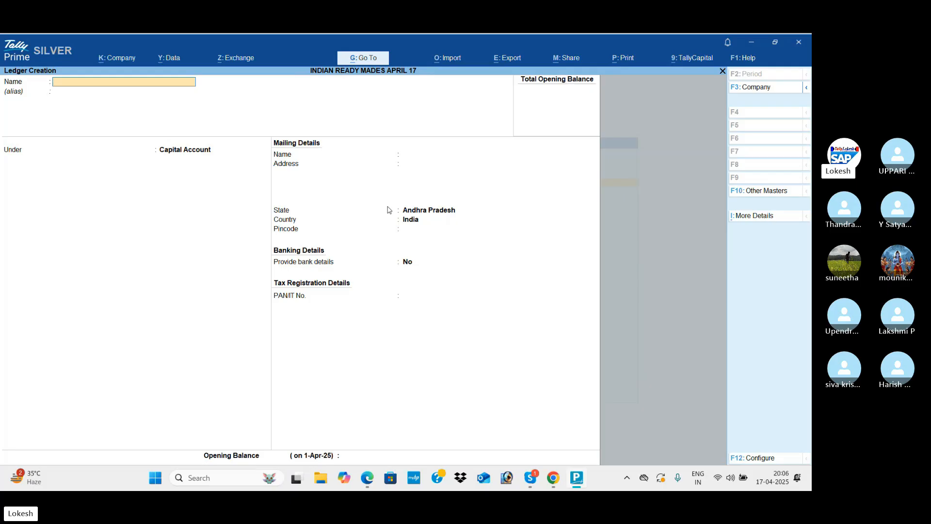
{"action": "key", "text": "alt+Tab"}
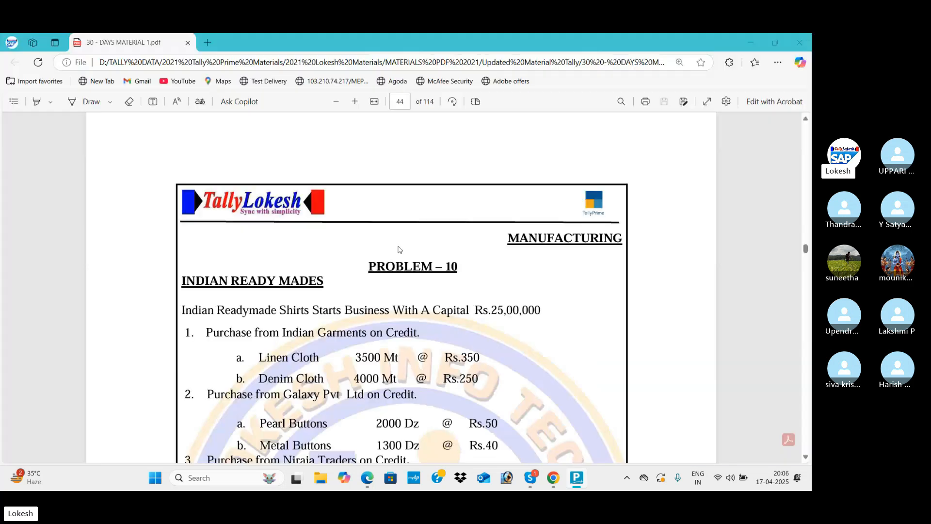
{"action": "scroll", "coordinate": [382, 265], "scroll_direction": "down", "scroll_amount": 2}
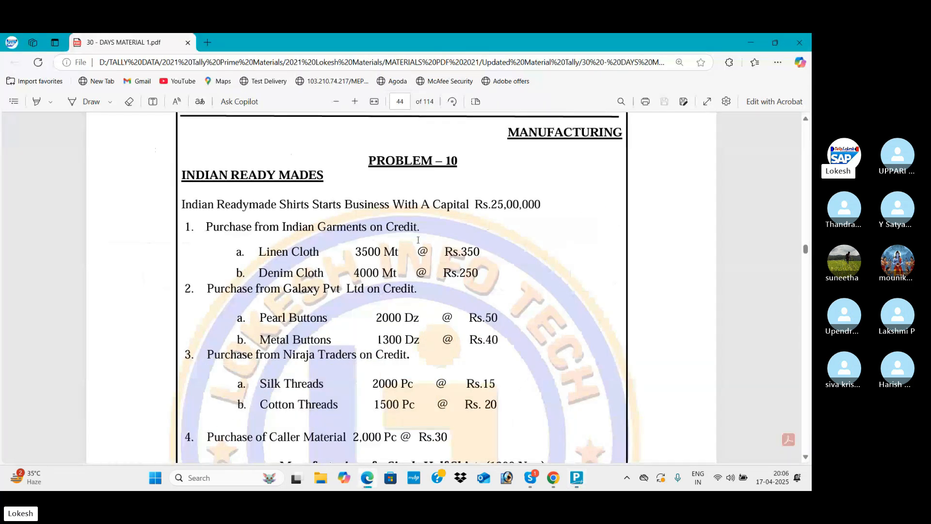
{"action": "key", "text": "alt+Tab"}
- Create a ledger named Capital under the Capital Account group
{"action": "type", "text": "API"}
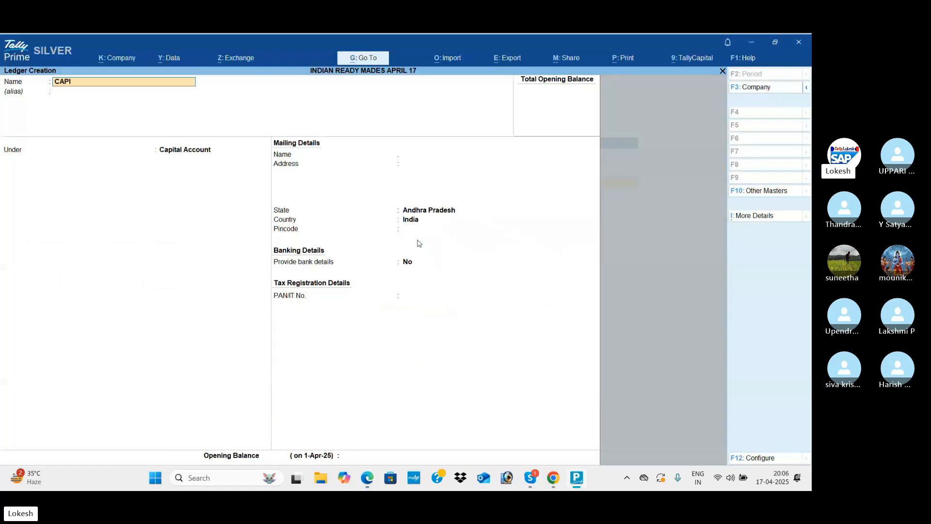
{"action": "key", "text": "BackSpace"}
{"action": "key", "text": "BackSpace"}
{"action": "key", "text": "BackSpace"}
{"action": "type", "text": "apital"}
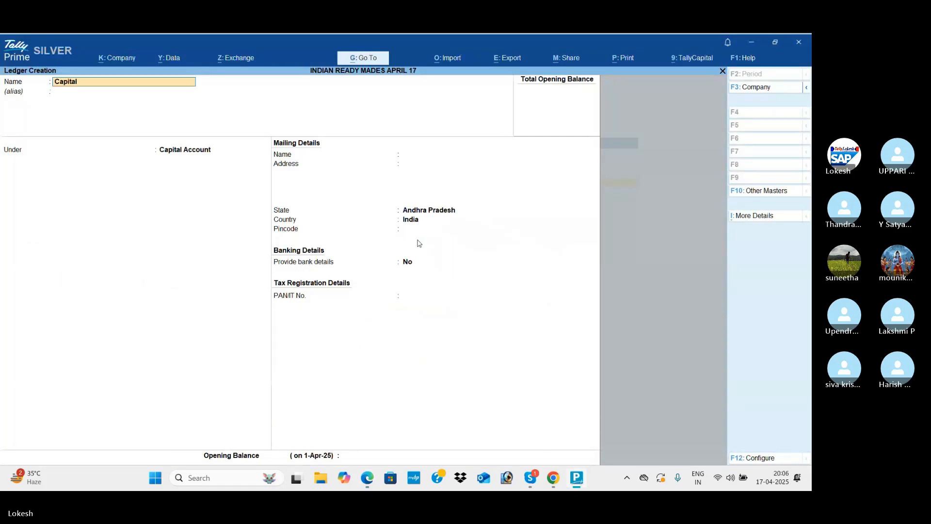
{"action": "key", "text": "Return"}
{"action": "key", "text": "Return"}
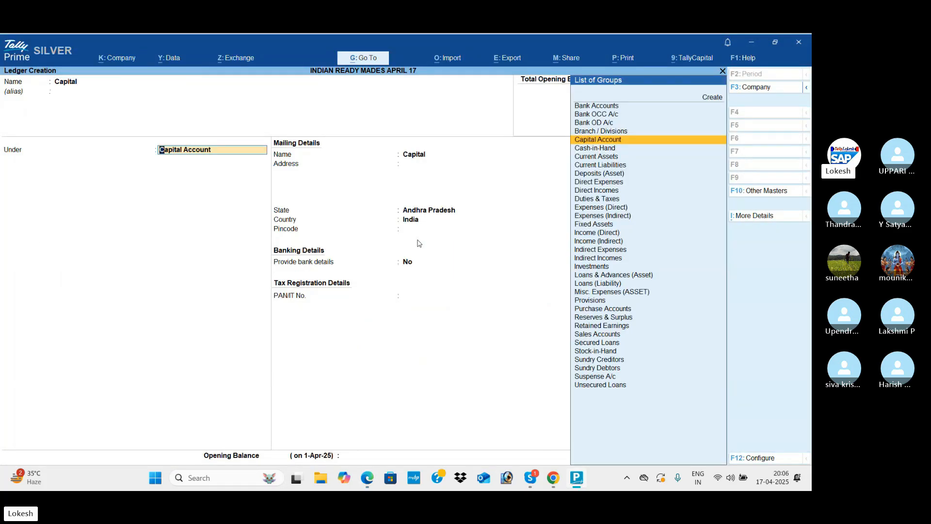
{"action": "key", "text": "Return"}
{"action": "key", "text": "ctrl+a"}
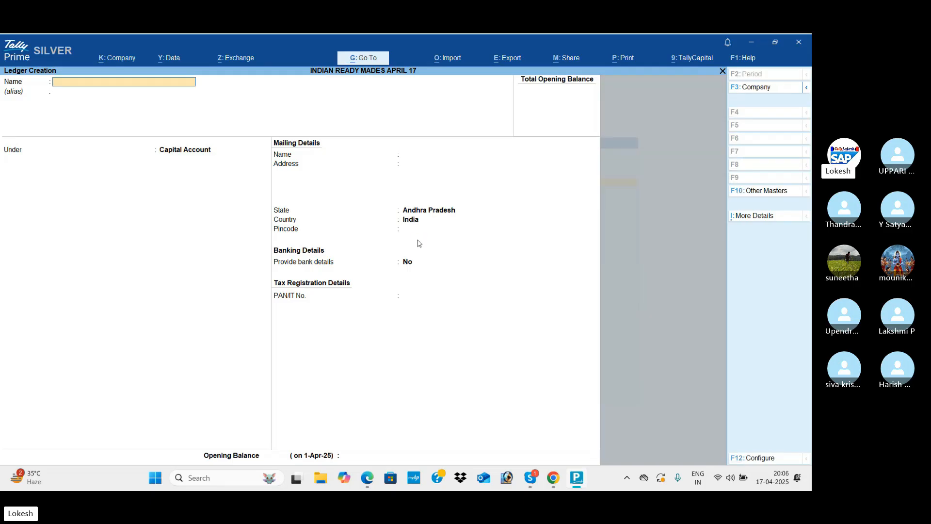
{"action": "key", "text": "Escape"}
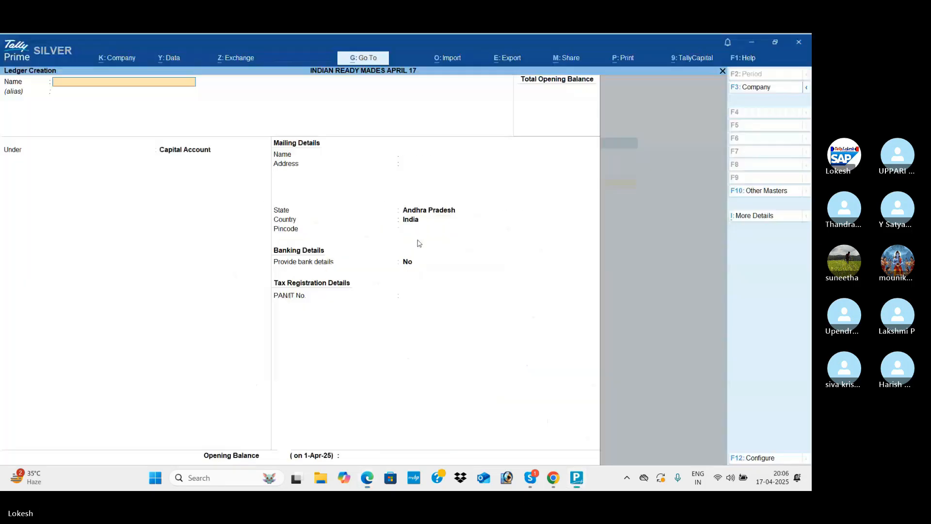
- Create a ledger named Purchase under Purchase Accounts with the ledger type Not Applicable
{"action": "type", "text": "Purchase"}
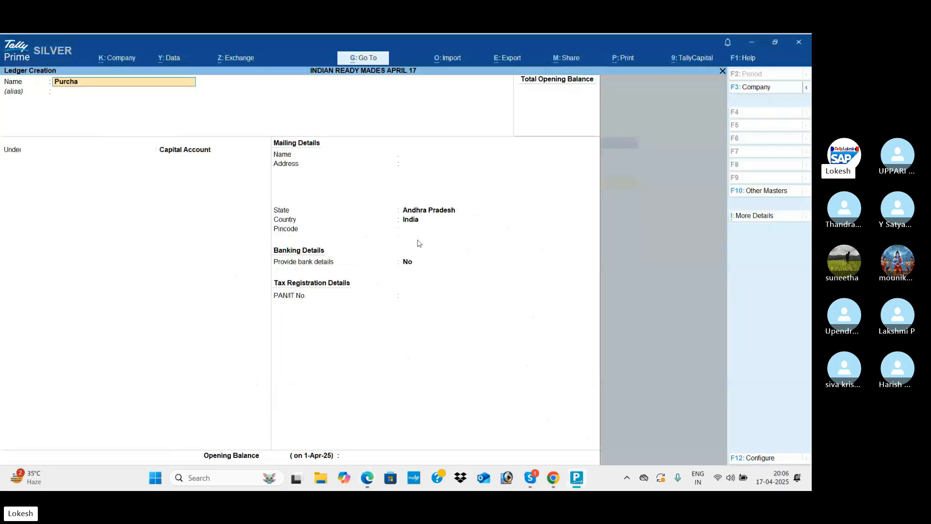
{"action": "key", "text": "Return"}
{"action": "key", "text": "Return"}
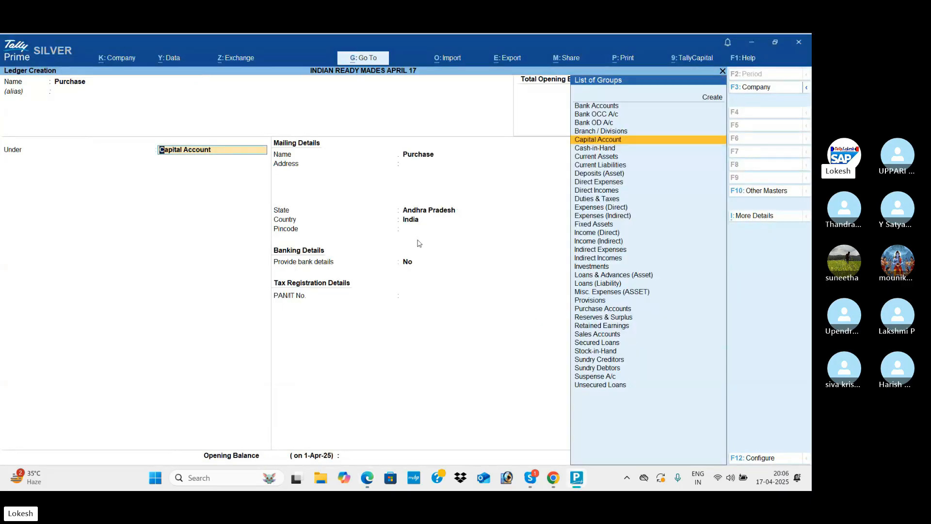
{"action": "type", "text": "Pu"}
{"action": "key", "text": "Return"}
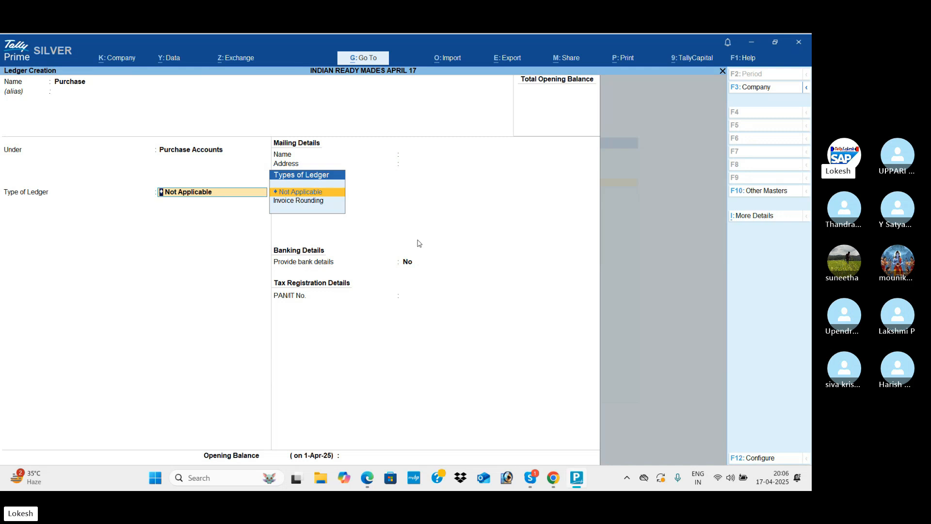
{"action": "key", "text": "Return"}
{"action": "key", "text": "Return"}
{"action": "key", "text": "Return"}
{"action": "key", "text": "Return"}
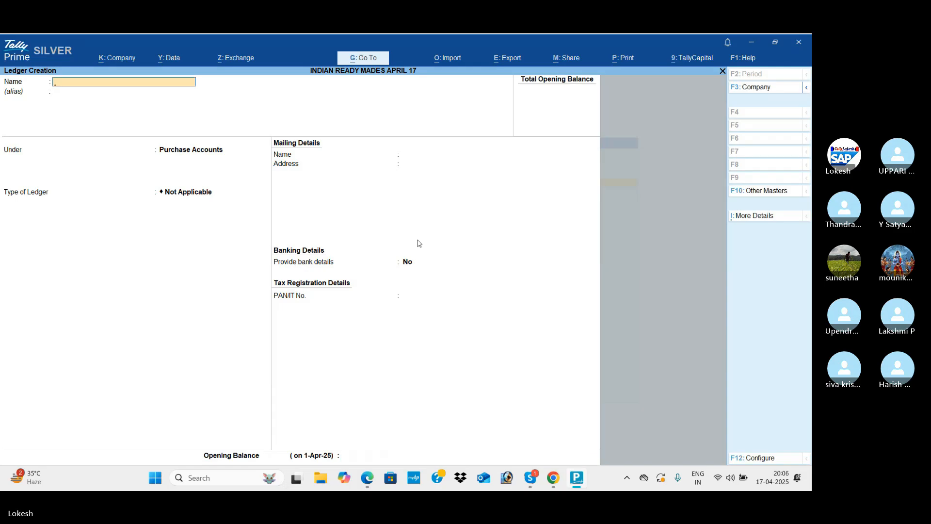
- Check the first supplier in the PDF and create the ledger Indian Garments under Sundry Creditors
{"action": "key", "text": "alt+Tab"}
{"action": "key", "text": "alt+Tab"}
{"action": "type", "text": "Indian Ga"}
{"action": "key", "text": "BackSpace"}
{"action": "type", "text": "Garments"}
{"action": "key", "text": "Return"}
{"action": "type", "text": "Sun"}
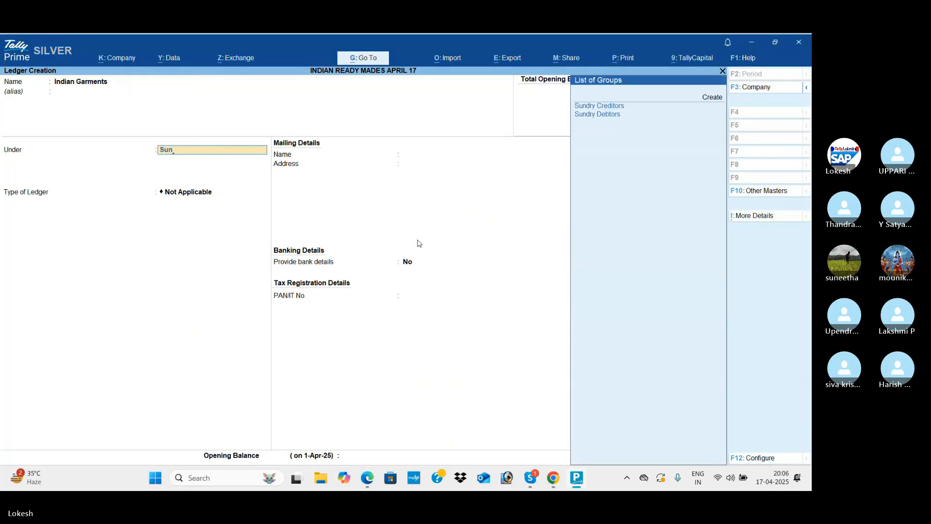
{"action": "key", "text": "Return"}
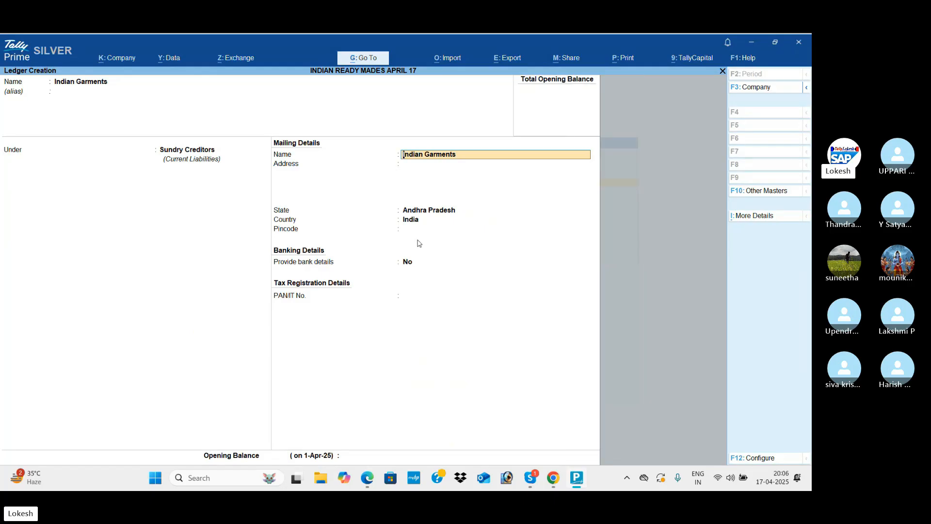
{"action": "key", "text": "ctrl+a"}
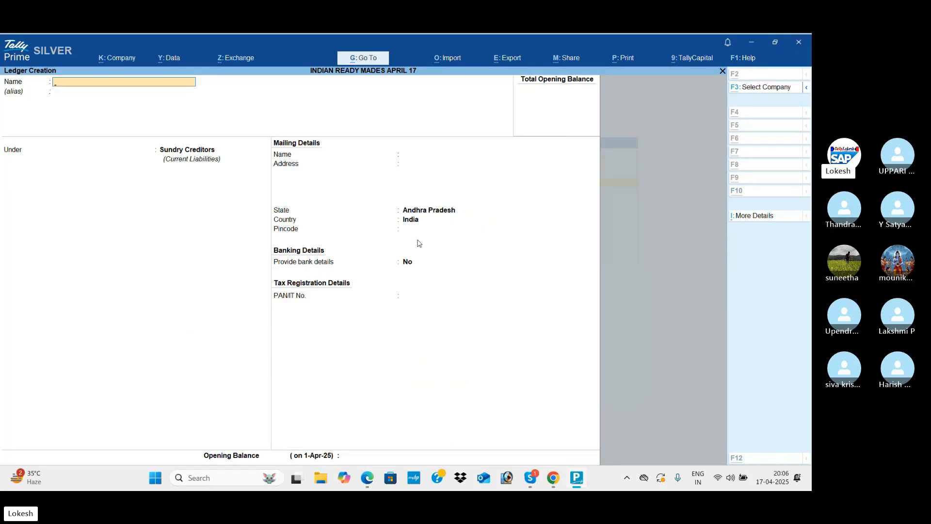
- Check the second supplier in the PDF and create the ledger Galaxy Pvt Ltd under Sundry Creditors
{"action": "key", "text": "alt+Tab"}
{"action": "key", "text": "alt+Tab"}
{"action": "type", "text": "Galaxy"}
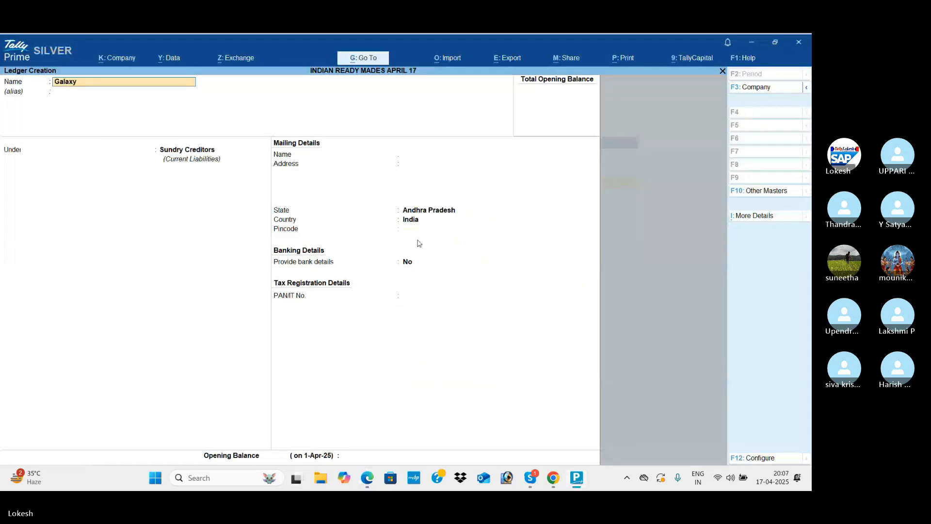
{"action": "type", "text": " Pvt Ltd"}
{"action": "key", "text": "Return"}
{"action": "key", "text": "Return"}
{"action": "key", "text": "Return"}
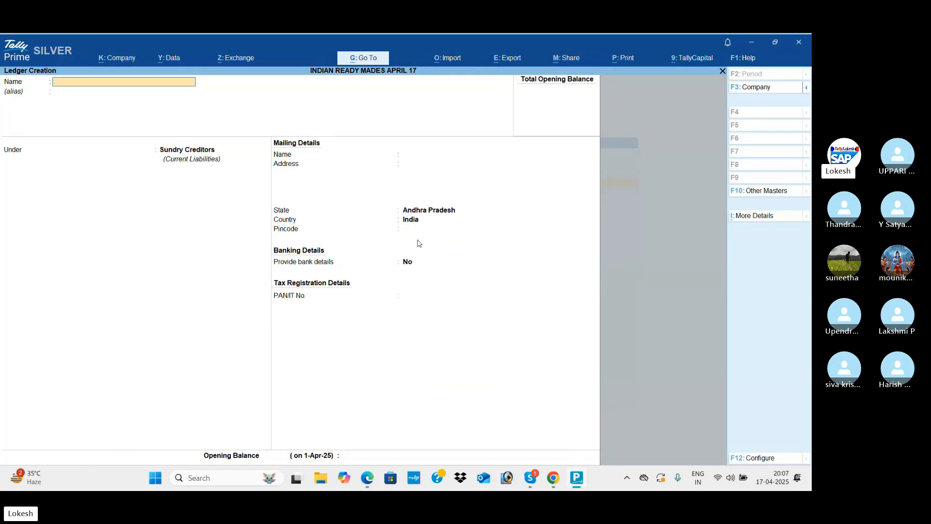
- Check the third supplier in the PDF and create the ledger Niraja Traders under Sundry Creditors
{"action": "key", "text": "alt+Tab"}
{"action": "scroll", "coordinate": [343, 295], "scroll_direction": "down", "scroll_amount": 3}
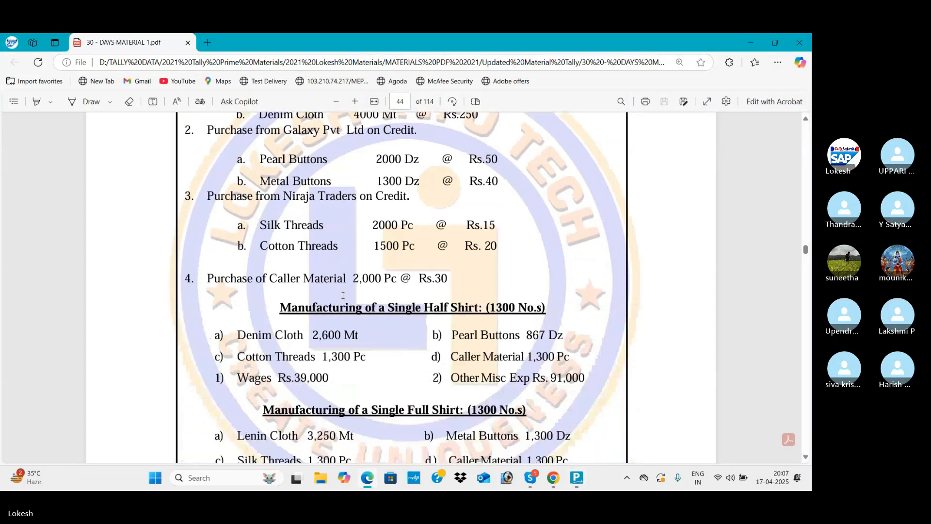
{"action": "key", "text": "alt+Tab"}
{"action": "type", "text": "Ni"}
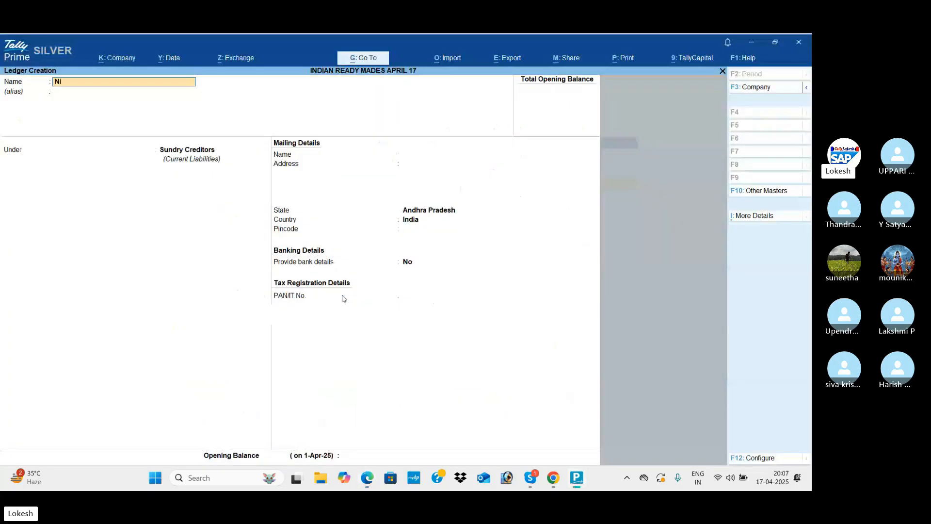
{"action": "type", "text": "raja Trader"}
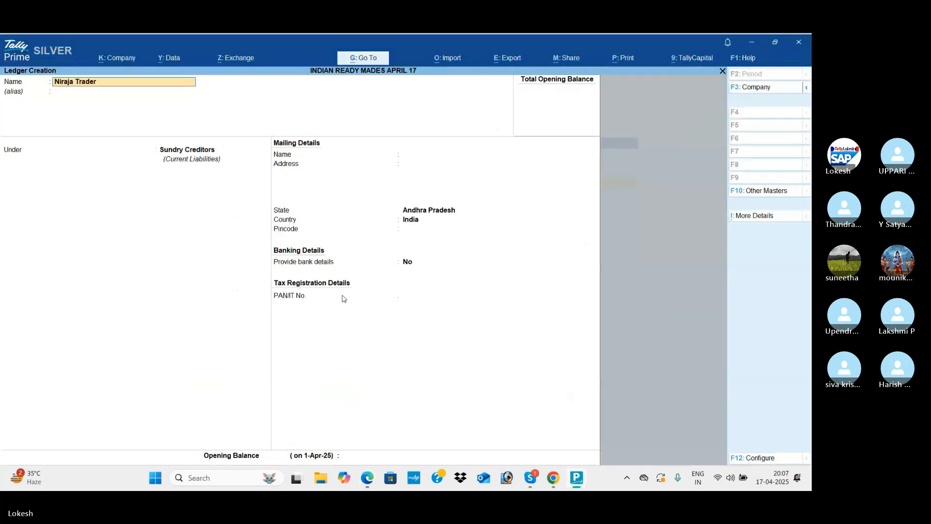
{"action": "type", "text": "s"}
{"action": "key", "text": "Return"}
{"action": "key", "text": "ctrl+a"}
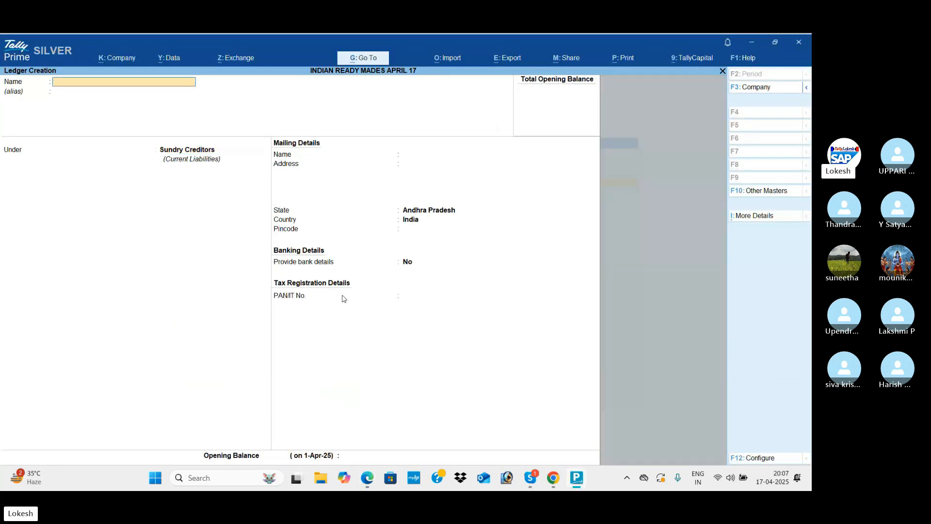
- Review the manufacturing expenses in the PDF and create the ledger Wages under Direct Expenses
{"action": "key", "text": "alt+Tab"}
{"action": "scroll", "coordinate": [342, 299], "scroll_direction": "down", "scroll_amount": 2}
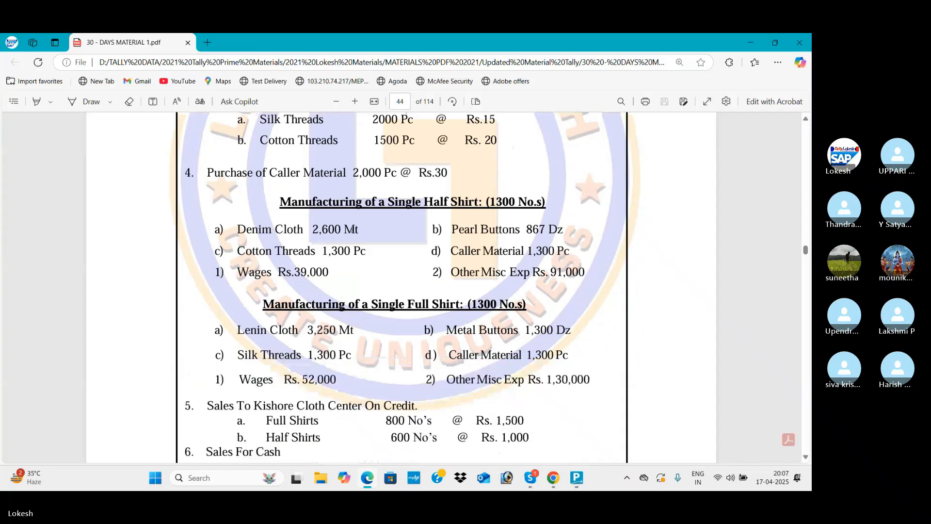
{"action": "key", "text": "alt+Tab"}
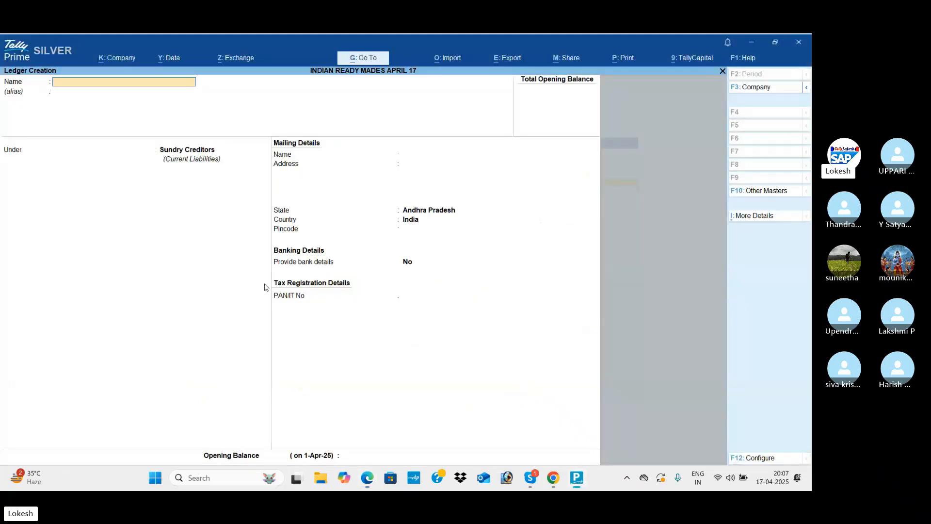
{"action": "type", "text": "Wages"}
{"action": "key", "text": "Return"}
{"action": "key", "text": "Return"}
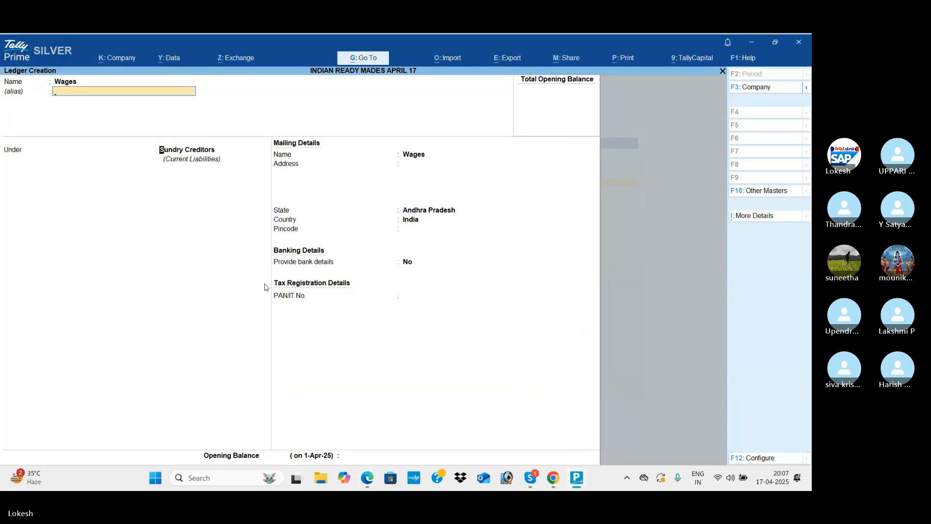
{"action": "type", "text": "Dir"}
{"action": "key", "text": "Return"}
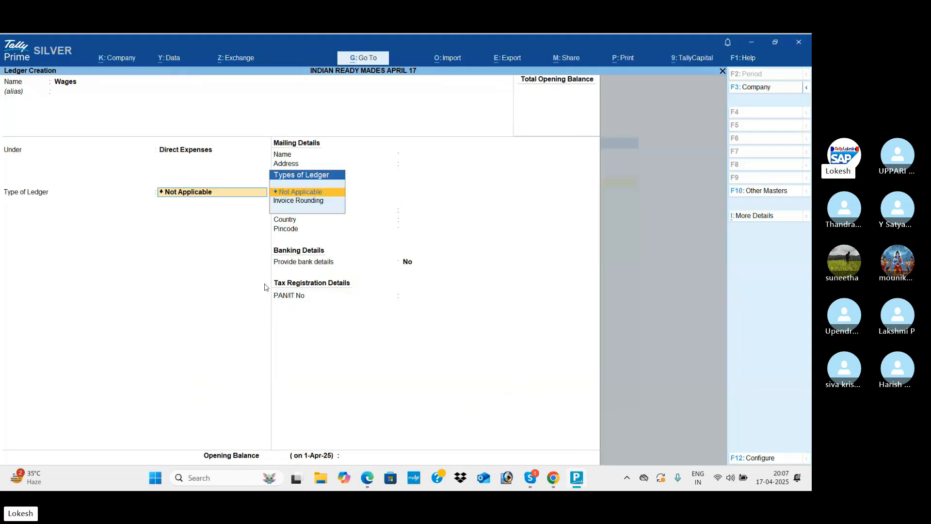
{"action": "key", "text": "ctrl+a"}
- Check the other manufacturing expense in the PDF and create the ledger Other Misc Exp under Direct Expenses
{"action": "key", "text": "alt+Tab"}
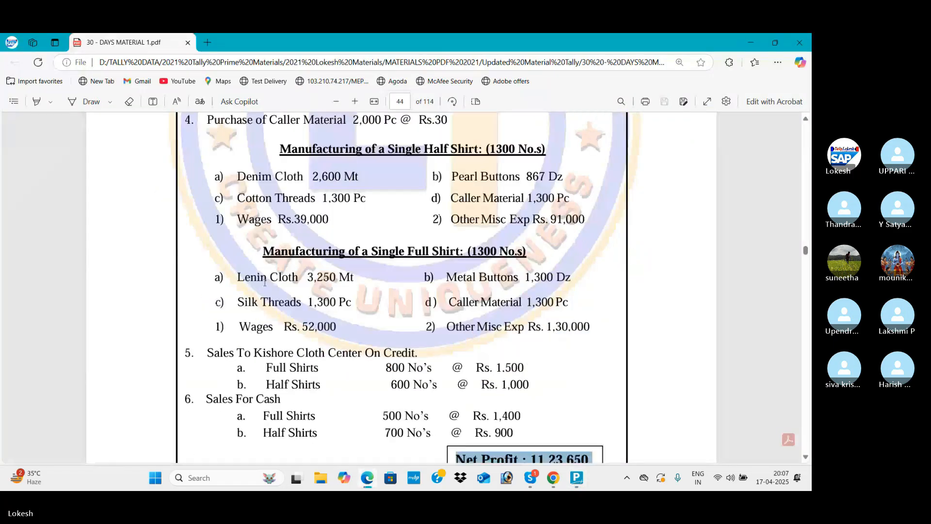
{"action": "left_click", "coordinate": [454, 221]}
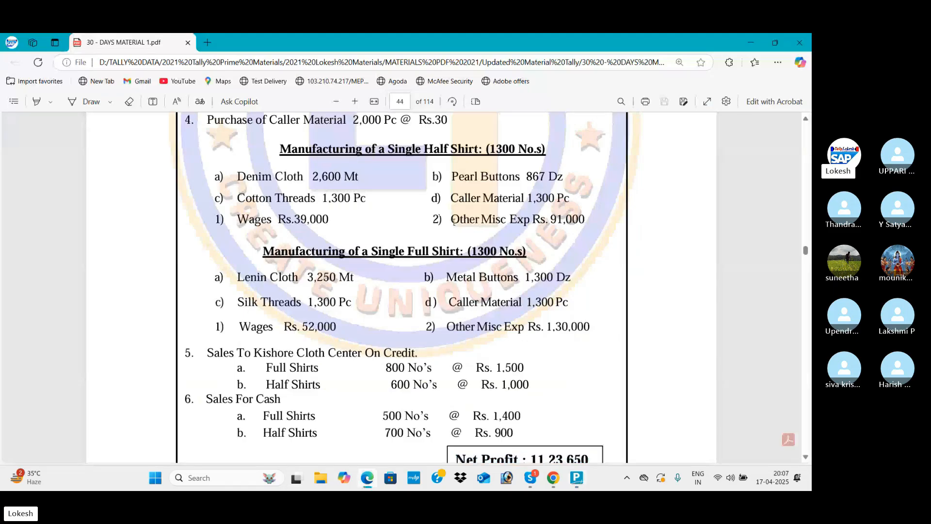
{"action": "key", "text": "alt+Tab"}
{"action": "type", "text": "Other Misc exp"}
{"action": "key", "text": "Return"}
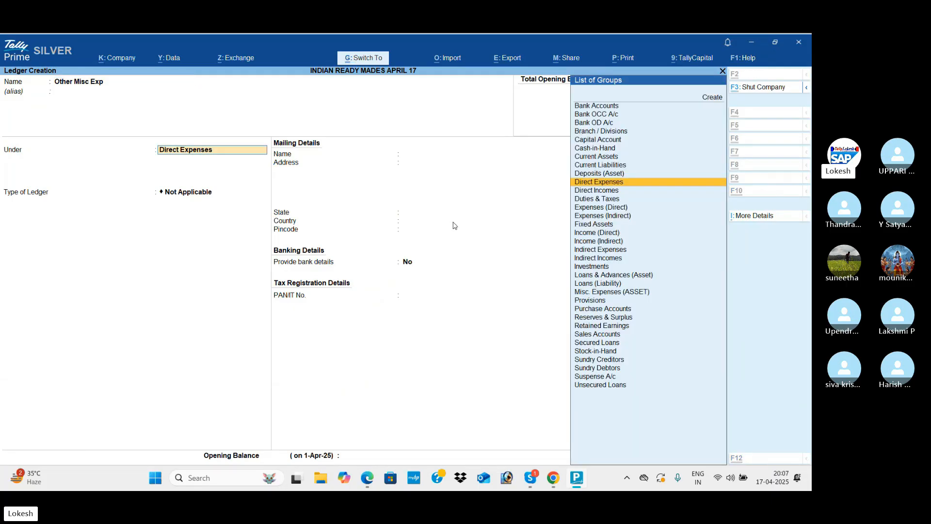
{"action": "key", "text": "ctrl+a"}
- Check the sales transactions in the PDF and create the ledger Sales under Sales Accounts
{"action": "key", "text": "alt+Tab"}
{"action": "scroll", "coordinate": [364, 253], "scroll_direction": "down", "scroll_amount": 5}
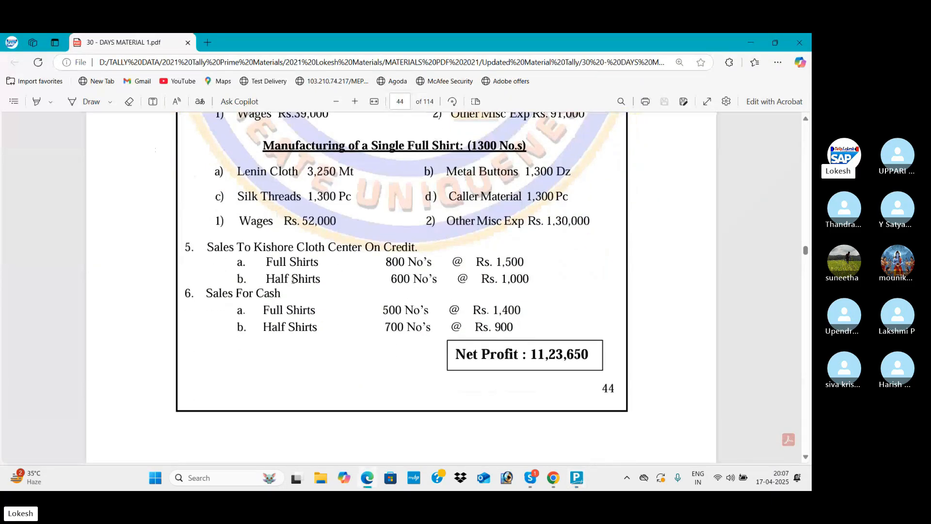
{"action": "key", "text": "alt+Tab"}
{"action": "type", "text": "Sales"}
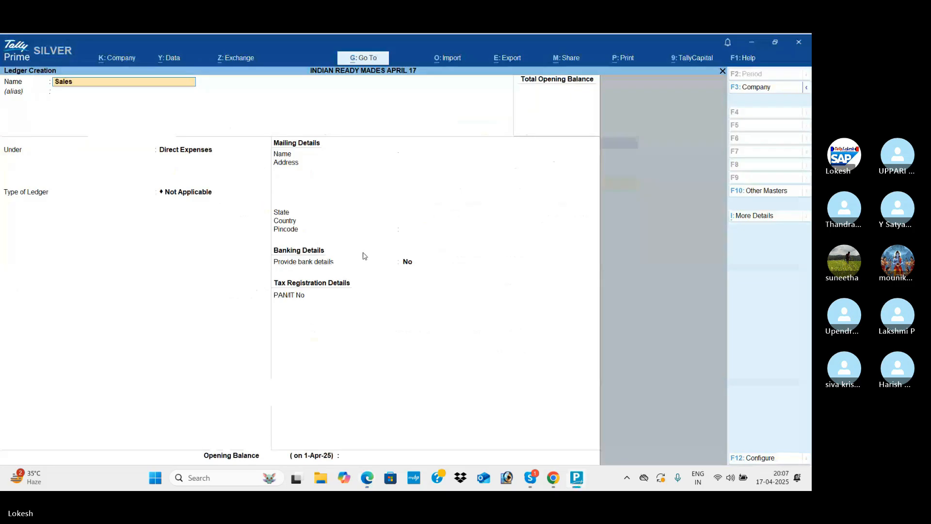
{"action": "key", "text": "Return"}
{"action": "key", "text": "Return"}
{"action": "type", "text": "sa"}
{"action": "key", "text": "Return"}
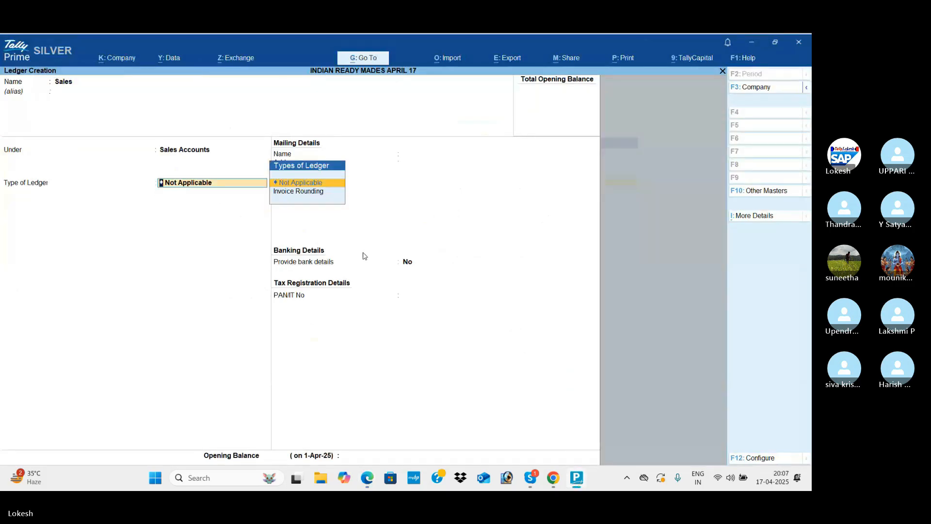
{"action": "key", "text": "ctrl+a"}
- Check the credit customer in the PDF, create the ledger Kishore Cloth Show Room under Sundry Debtors, and leave ledger creation
{"action": "key", "text": "alt+Tab"}
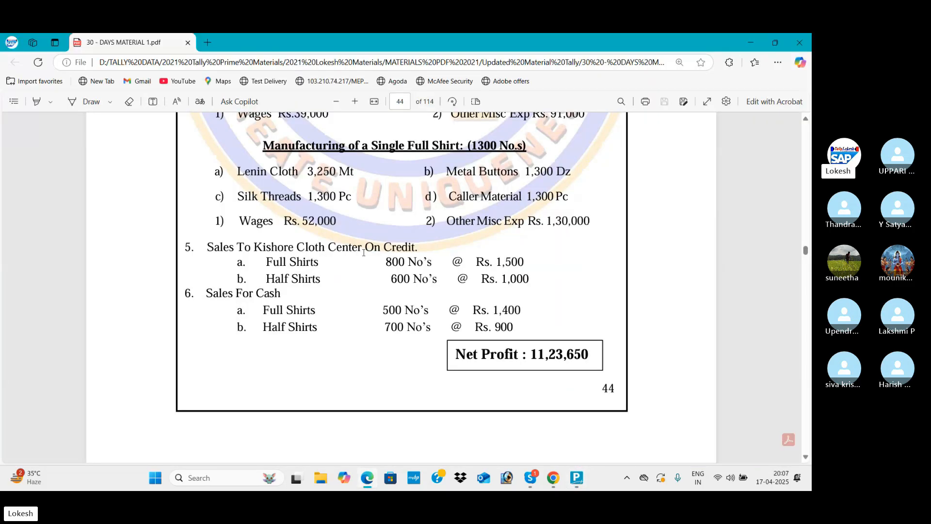
{"action": "key", "text": "alt+Tab"}
{"action": "type", "text": "Kish"}
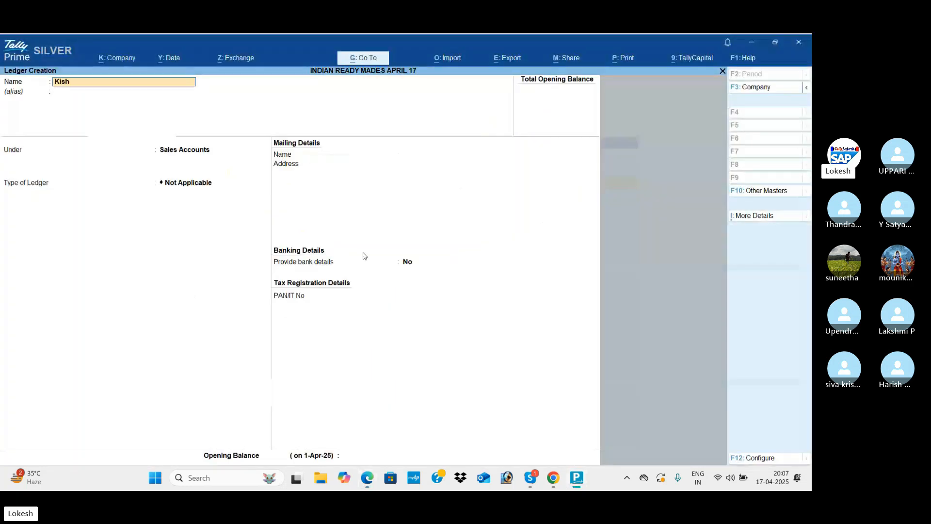
{"action": "type", "text": "ore Cloth"}
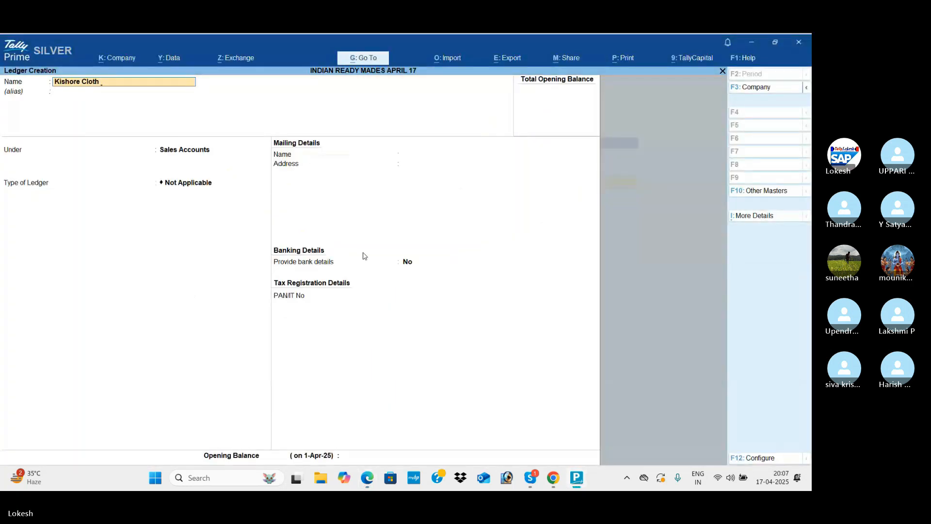
{"action": "type", "text": " Show Room"}
{"action": "key", "text": "Return"}
{"action": "type", "text": "Sun"}
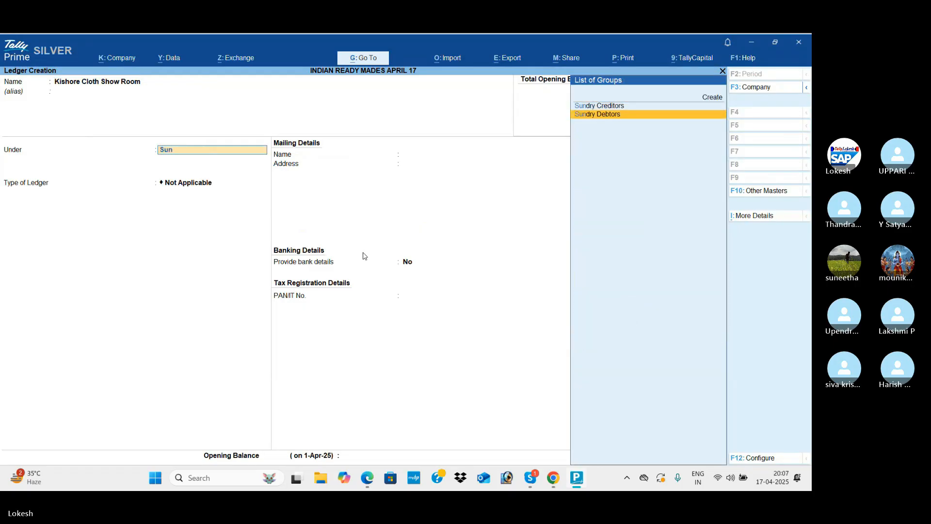
{"action": "key", "text": "Return"}
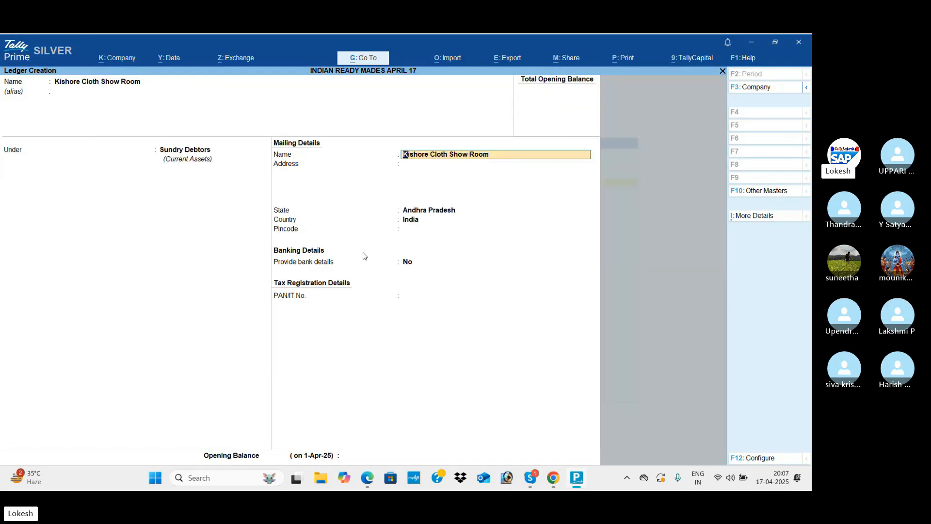
{"action": "key", "text": "ctrl+a"}
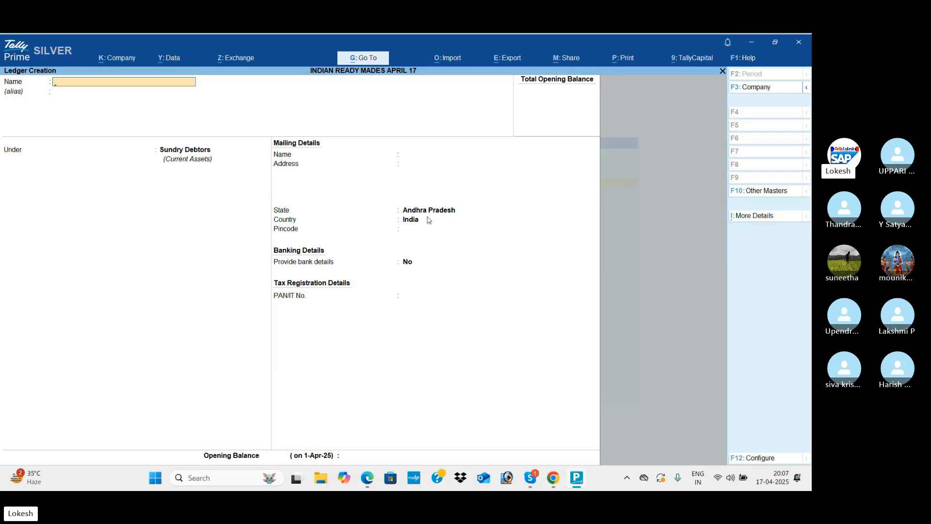
{"action": "key", "text": "Escape"}
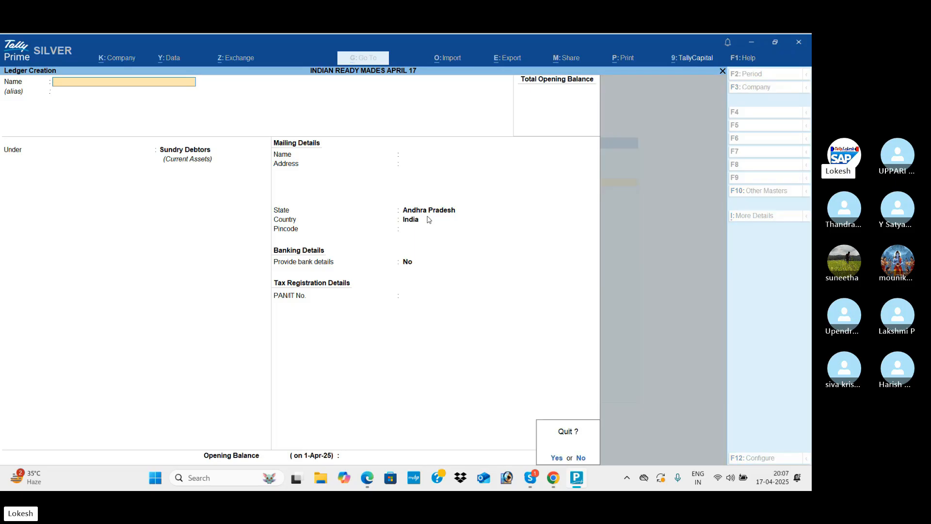
{"action": "key", "text": "Return"}
- Examine the purchased materials in the PDF's purchase transactions to decide which stock groups are needed
{"action": "key", "text": "Down"}
{"action": "key", "text": "Down"}
{"action": "key", "text": "Down"}
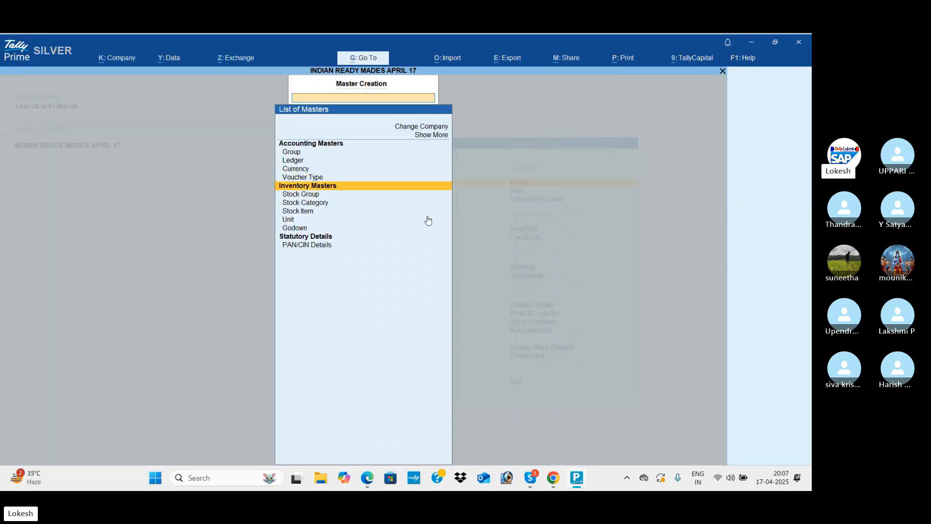
{"action": "key", "text": "alt+Tab"}
{"action": "scroll", "coordinate": [339, 247], "scroll_direction": "up", "scroll_amount": 10}
{"action": "scroll", "coordinate": [338, 248], "scroll_direction": "up", "scroll_amount": 1}
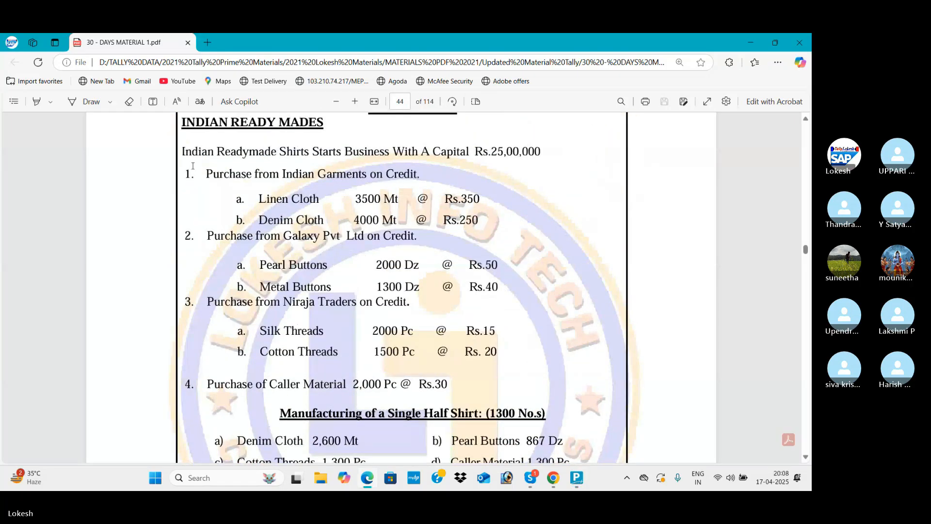
{"action": "left_click_drag", "start_coordinate": [193, 166], "coordinate": [506, 369]}
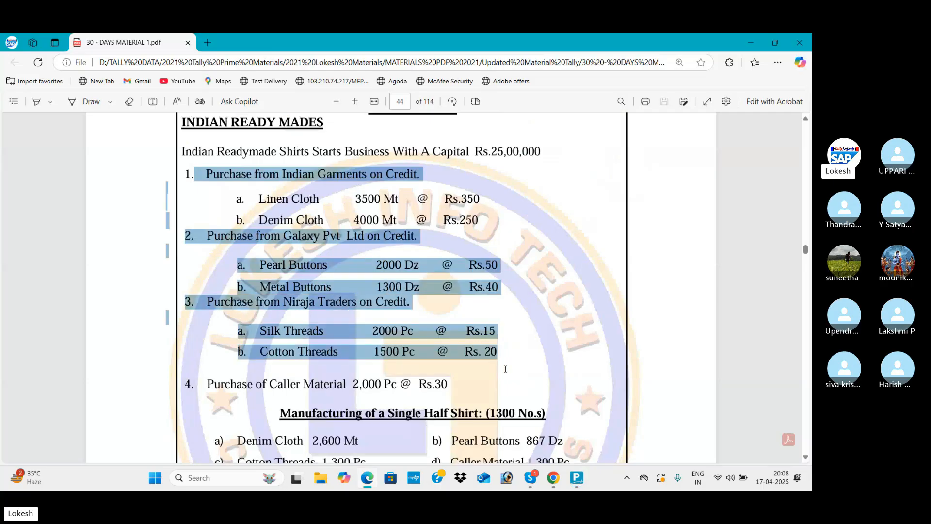
{"action": "left_click", "coordinate": [343, 231]}
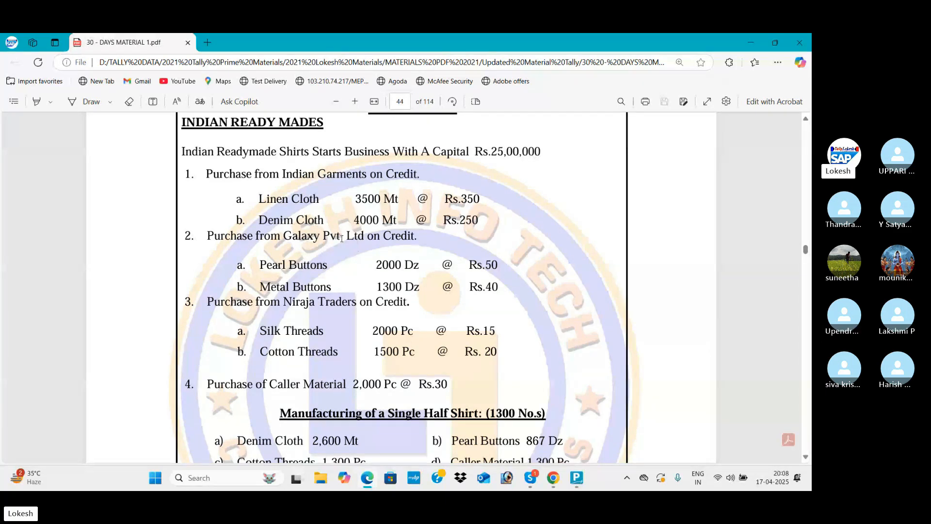
{"action": "left_click_drag", "start_coordinate": [263, 200], "coordinate": [441, 315]}
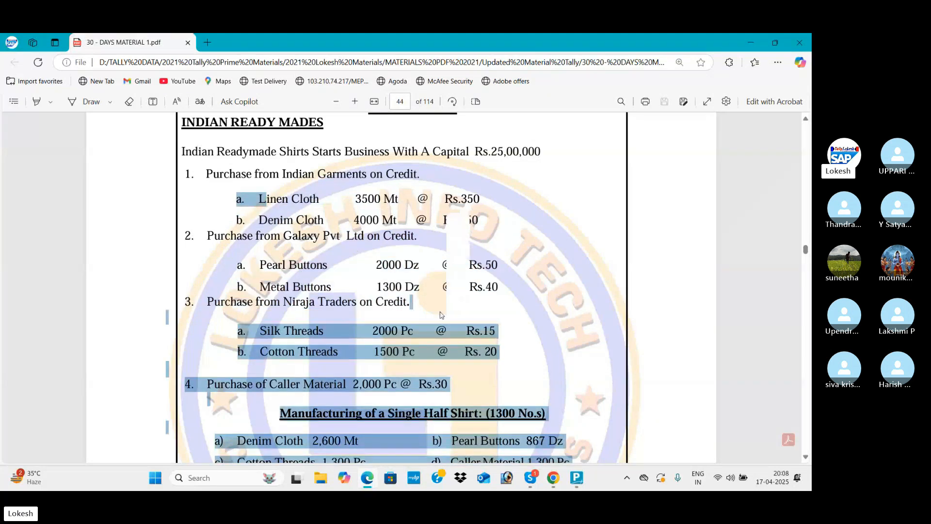
{"action": "left_click", "coordinate": [616, 241]}
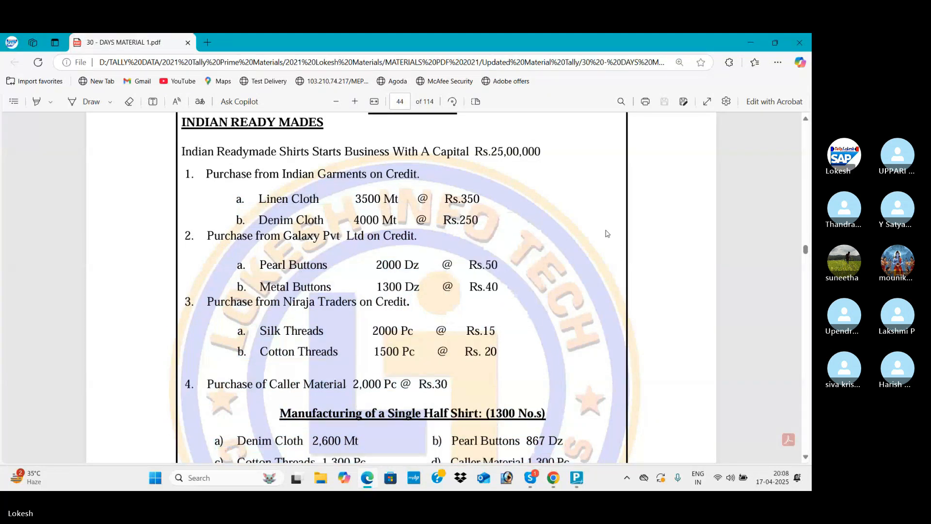
- Create the stock group Cloths under Primary
{"action": "key", "text": "alt+Tab"}
{"action": "key", "text": "Return"}
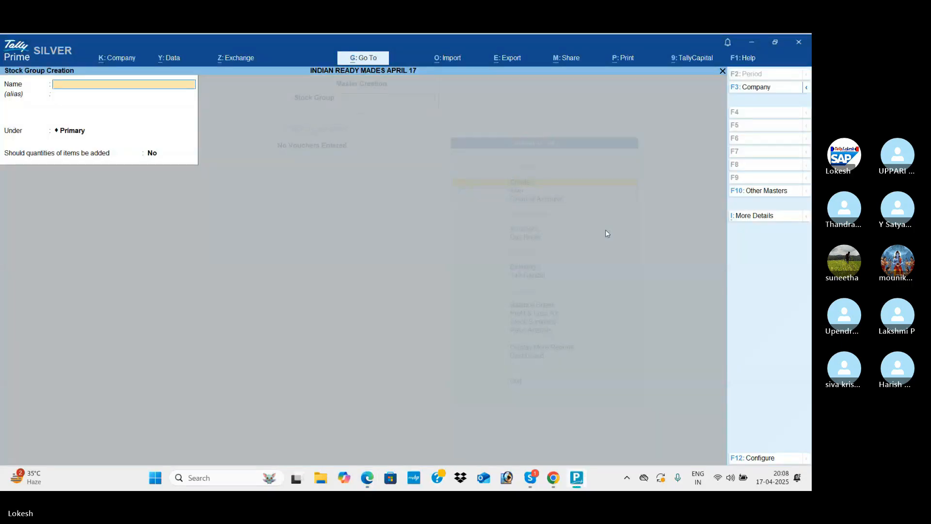
{"action": "type", "text": "Cloths"}
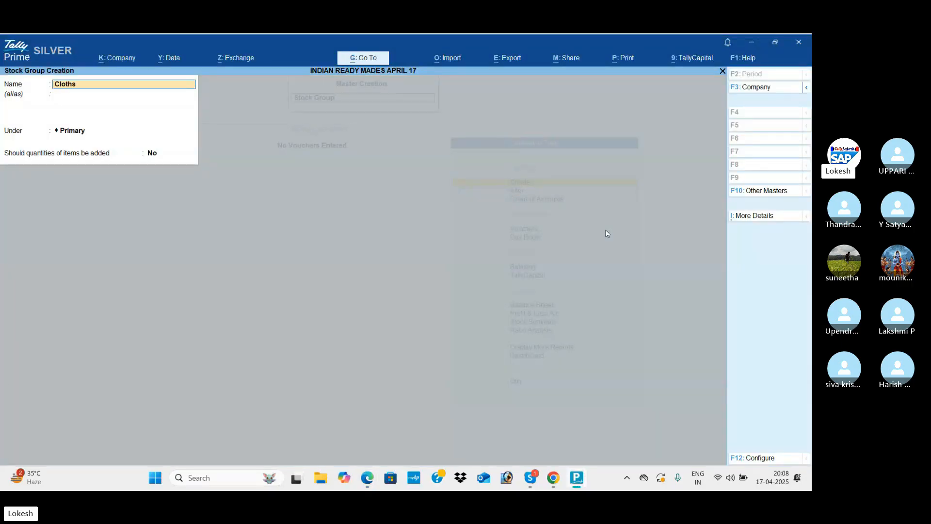
{"action": "key", "text": "Return"}
{"action": "key", "text": "Return"}
{"action": "key", "text": "Return"}
{"action": "key", "text": "Return"}
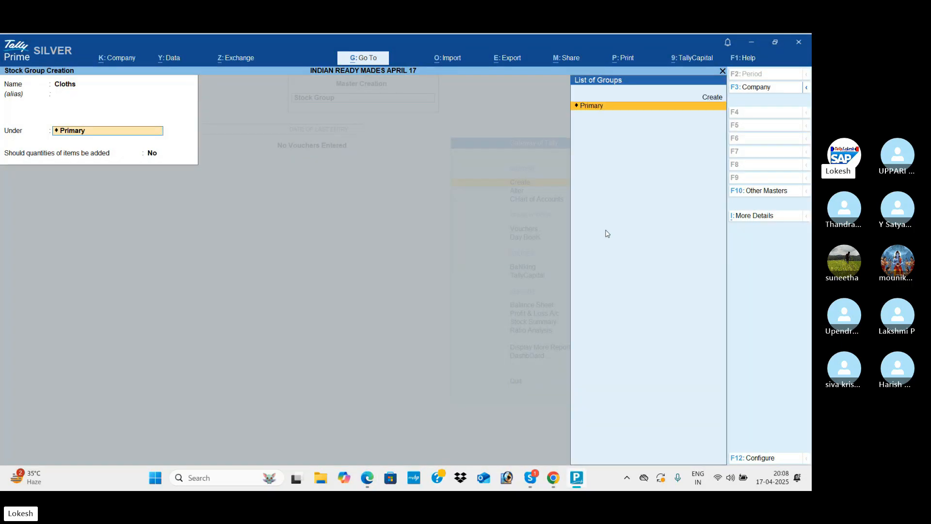
{"action": "key", "text": "Return"}
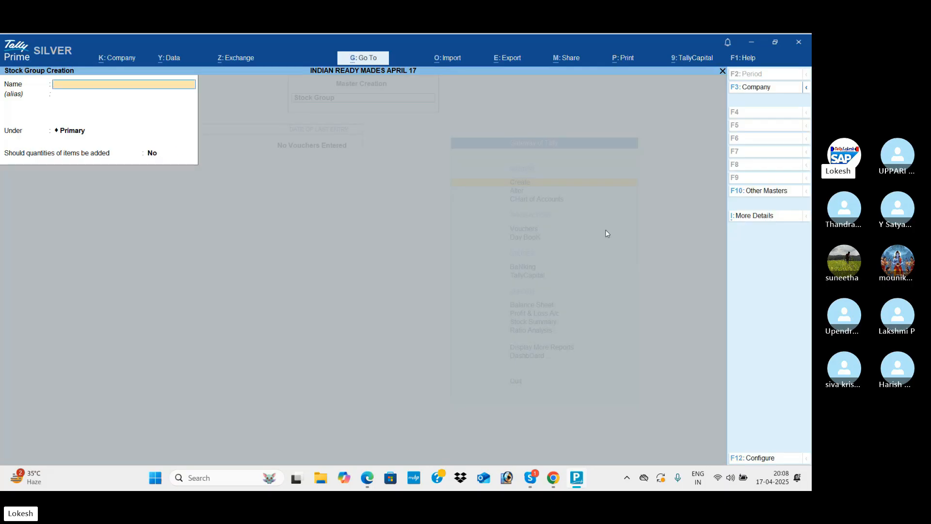
- Check the second purchase in the PDF and create the stock group Buttons under Primary
{"action": "key", "text": "alt+Tab"}
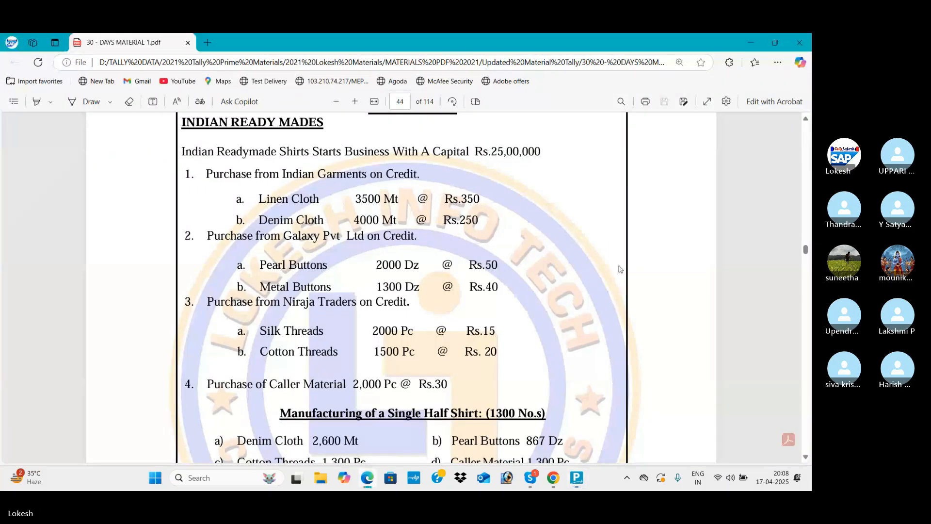
{"action": "scroll", "coordinate": [425, 303], "scroll_direction": "down", "scroll_amount": 1}
{"action": "key", "text": "alt+Tab"}
{"action": "type", "text": "Butto"}
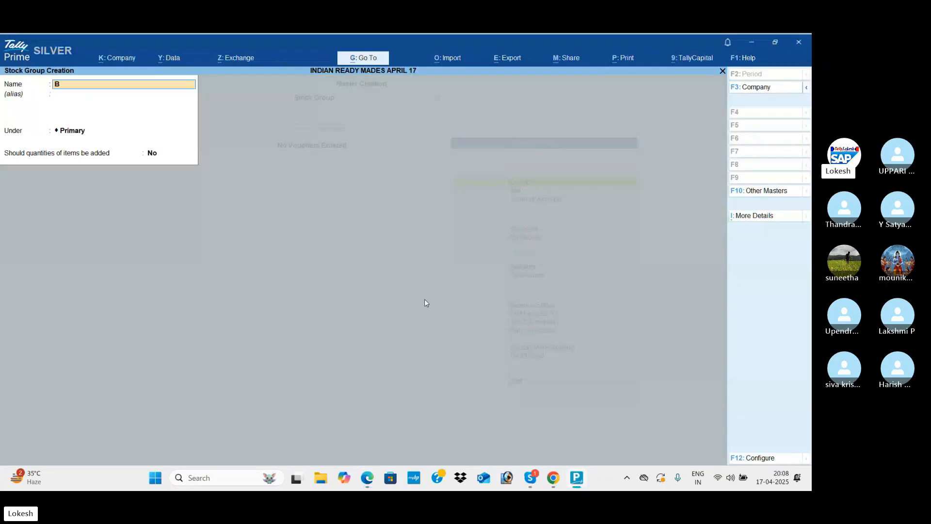
{"action": "key", "text": "Return"}
{"action": "key", "text": "Return"}
{"action": "key", "text": "Return"}
{"action": "key", "text": "Return"}
{"action": "key", "text": "Return"}
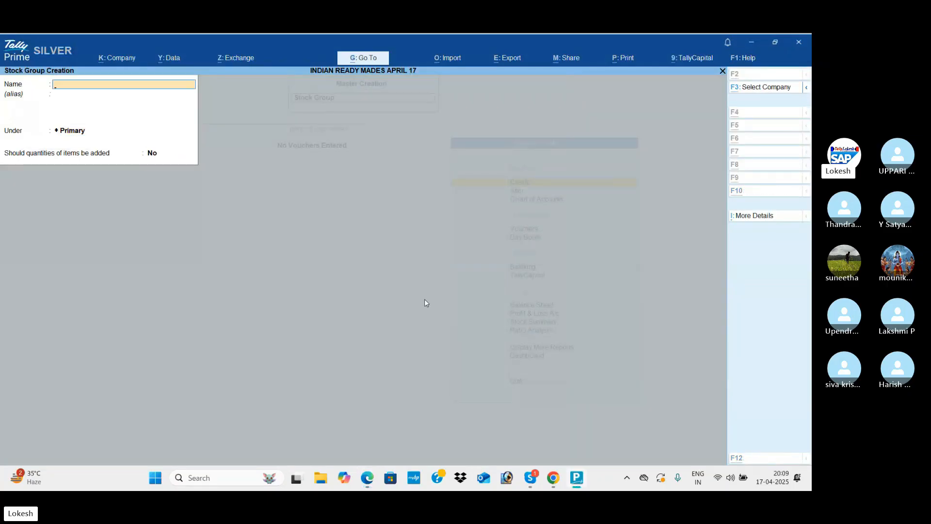
- Check the third purchase in the PDF and create the stock group Threads under Primary
{"action": "key", "text": "alt+Tab"}
{"action": "key", "text": "alt+Tab"}
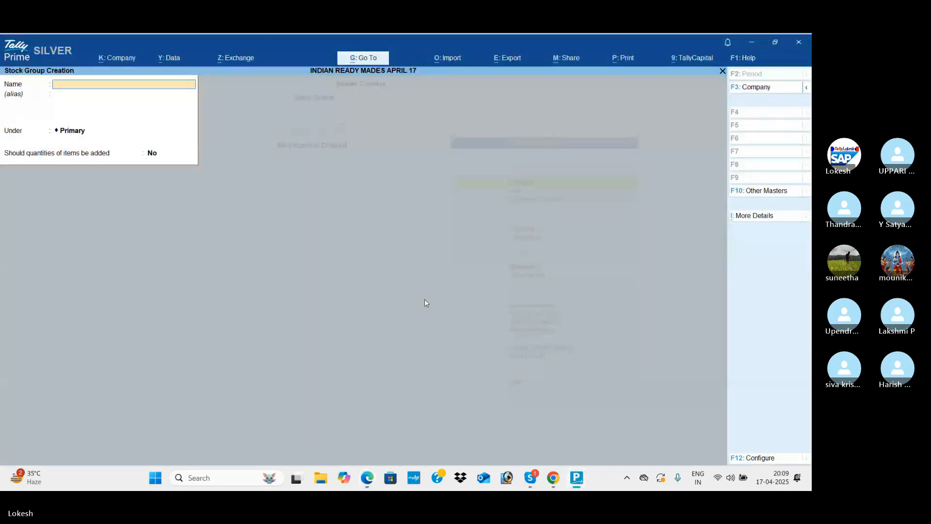
{"action": "type", "text": "Threads"}
{"action": "key", "text": "Return"}
{"action": "key", "text": "Return"}
{"action": "key", "text": "Return"}
{"action": "key", "text": "Return"}
{"action": "key", "text": "Return"}
- Create the stock group Shirts under Primary for the finished goods
{"action": "type", "text": "Shirts"}
{"action": "key", "text": "Return"}
{"action": "key", "text": "Return"}
{"action": "key", "text": "Return"}
{"action": "key", "text": "Return"}
{"action": "key", "text": "Return"}
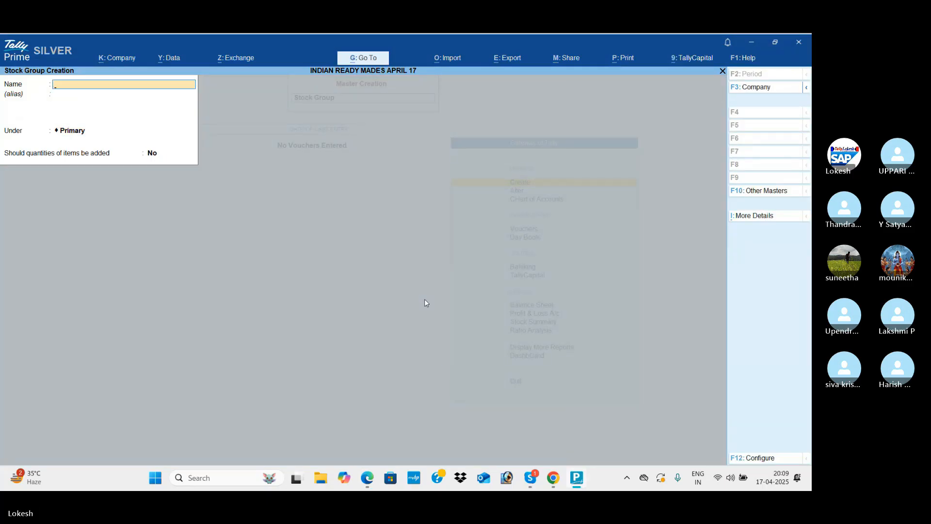
- Review the purchased and manufactured items in the PDF against the stock groups
{"action": "key", "text": "alt+Tab"}
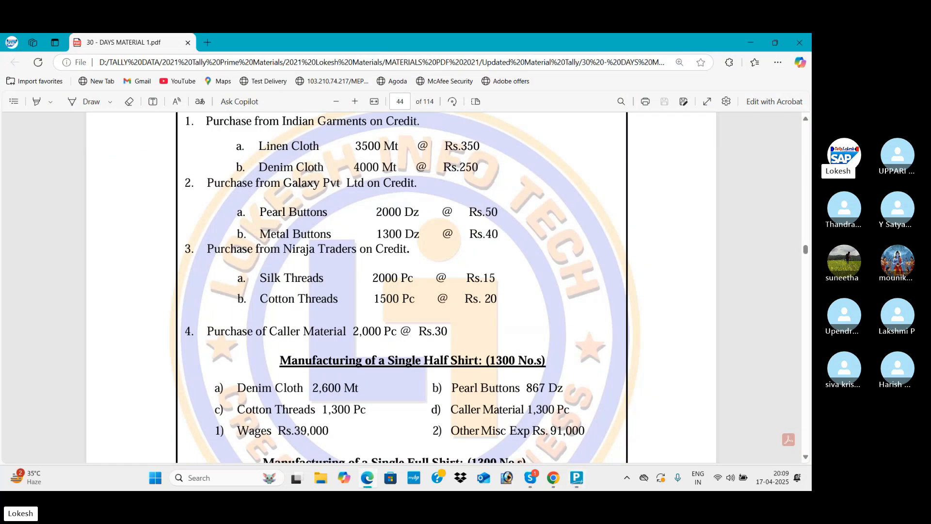
{"action": "scroll", "coordinate": [327, 173], "scroll_direction": "up", "scroll_amount": 2}
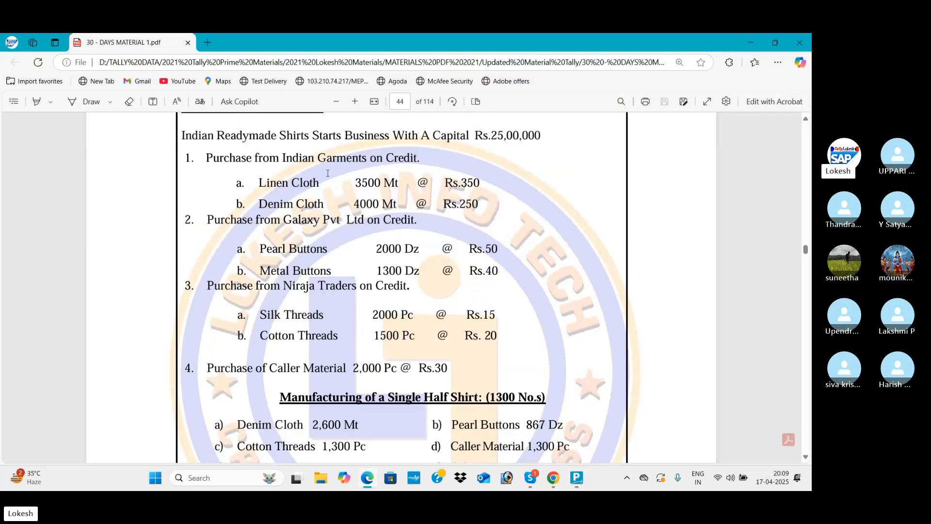
{"action": "scroll", "coordinate": [331, 183], "scroll_direction": "down", "scroll_amount": 1}
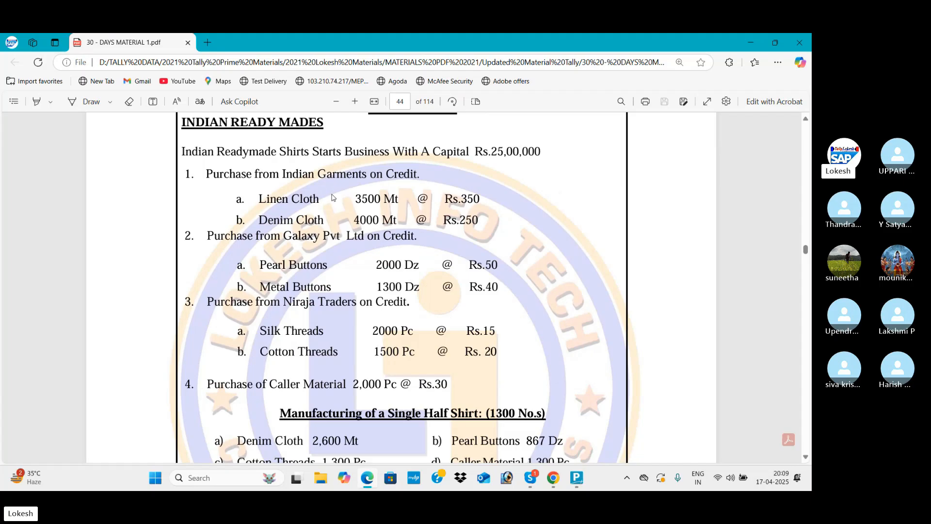
{"action": "scroll", "coordinate": [333, 198], "scroll_direction": "down", "scroll_amount": 1}
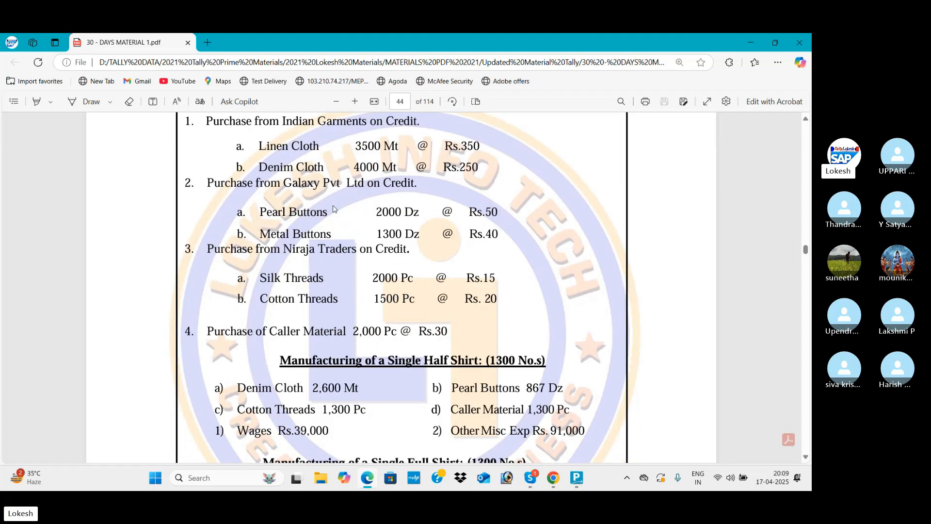
- Switch to TallyPrime, leave stock group creation and open the creation form for a new unit
{"action": "key", "text": "alt+Tab"}
{"action": "key", "text": "Escape"}
{"action": "key", "text": "y"}
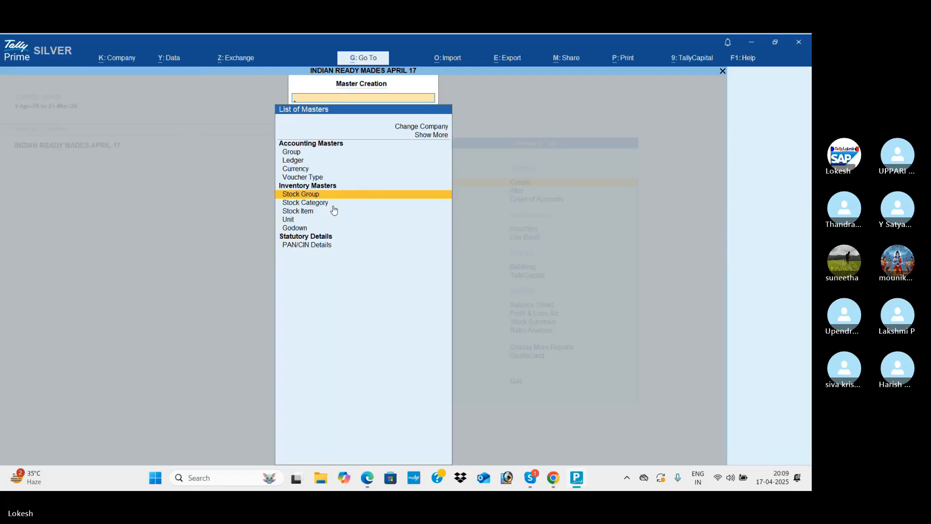
{"action": "key", "text": "Down"}
{"action": "key", "text": "Down"}
{"action": "key", "text": "Down"}
{"action": "key", "text": "Return"}
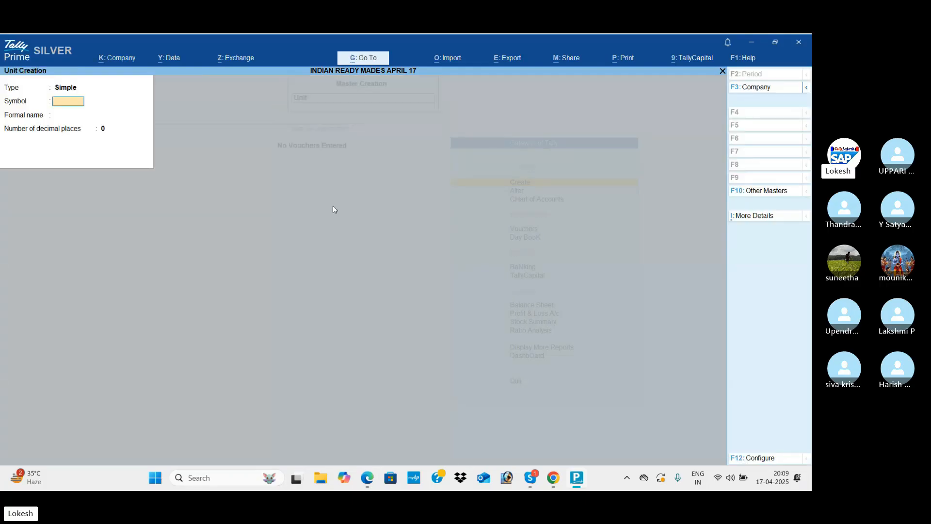
- Check in the PDF which units of measure apply to the cloths, buttons, threads and manufactured shirts
{"action": "key", "text": "alt+Tab"}
{"action": "scroll", "coordinate": [363, 228], "scroll_direction": "up", "scroll_amount": 1}
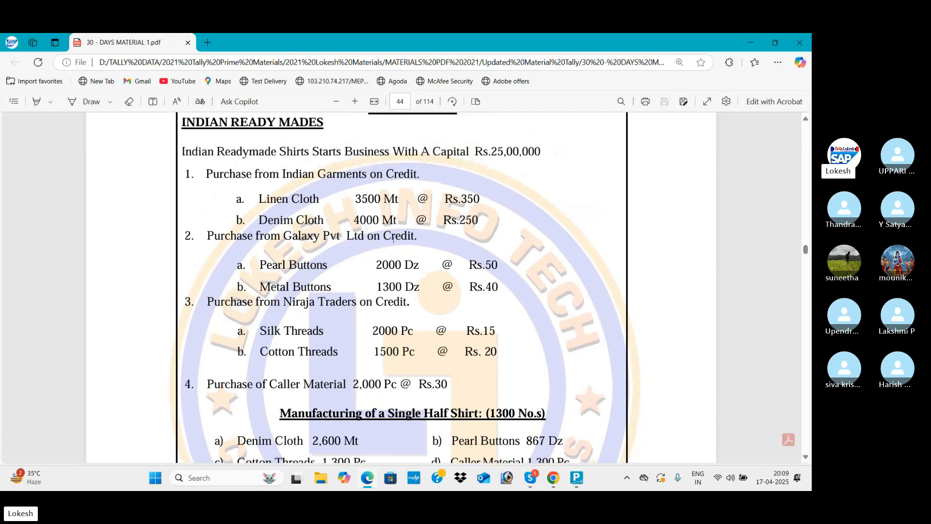
{"action": "double_click", "coordinate": [380, 197]}
{"action": "double_click", "coordinate": [412, 266]}
{"action": "double_click", "coordinate": [408, 331]}
{"action": "scroll", "coordinate": [542, 378], "scroll_direction": "down", "scroll_amount": 1}
{"action": "double_click", "coordinate": [524, 360]}
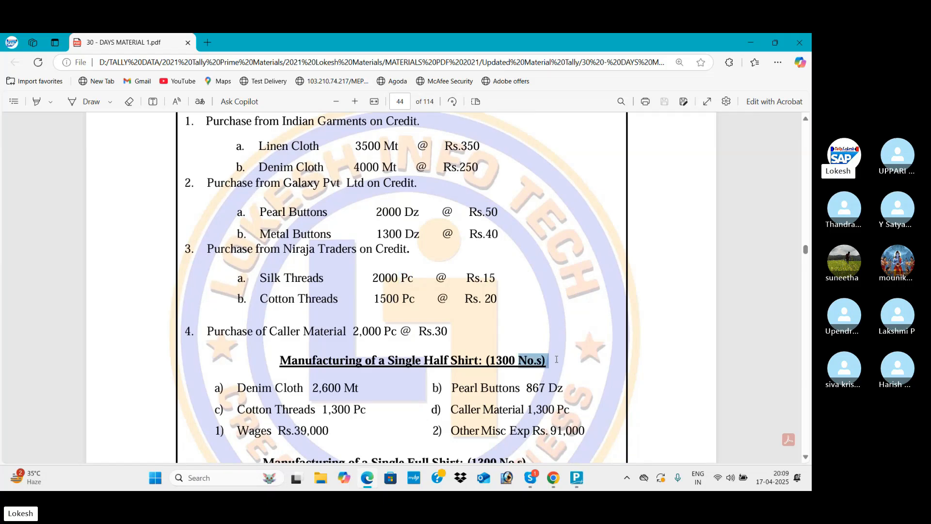
- Create a simple unit in TallyPrime with symbol mt and formal name Meters
{"action": "key", "text": "alt+Tab"}
{"action": "type", "text": "mt"}
{"action": "key", "text": "Return"}
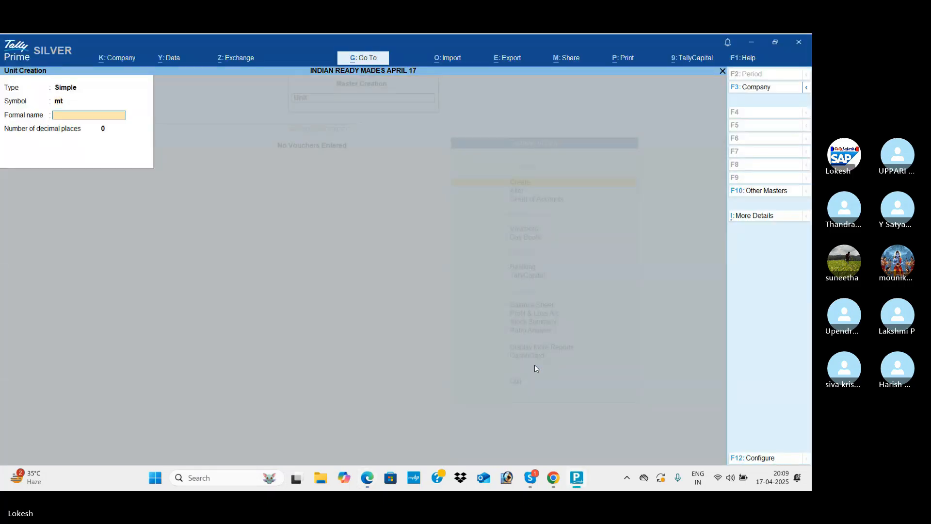
{"action": "type", "text": "Mters"}
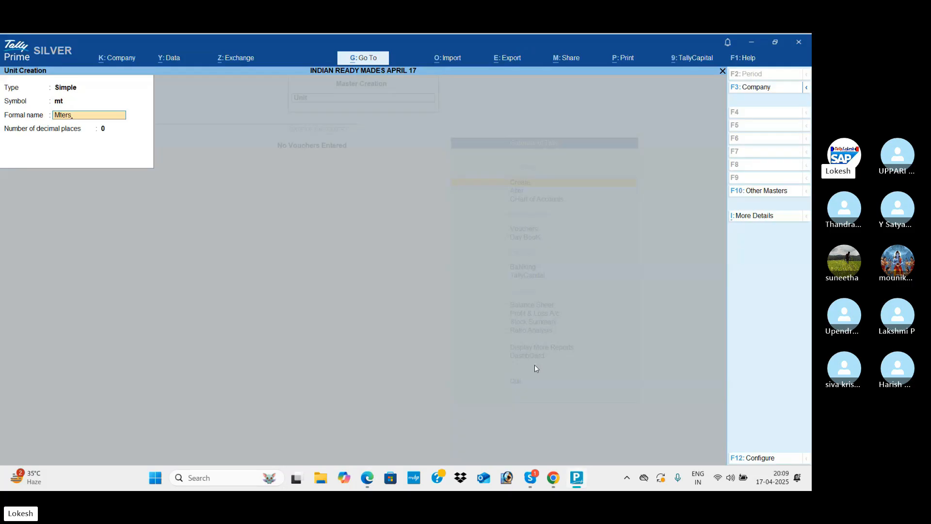
{"action": "key", "text": "BackSpace"}
{"action": "type", "text": "eters"}
{"action": "key", "text": "Return"}
{"action": "key", "text": "Return"}
{"action": "key", "text": "Return"}
- Create a simple unit with symbol dz and formal name Dozens
{"action": "type", "text": "d"}
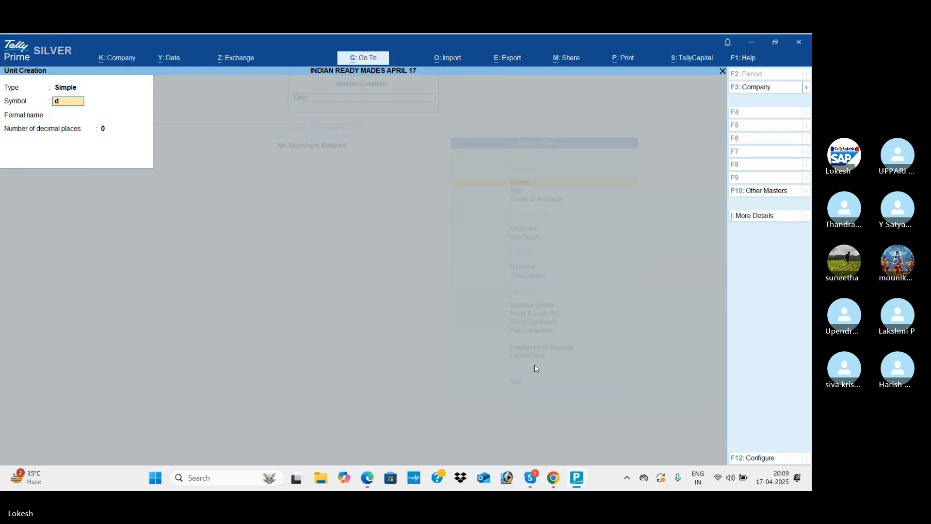
{"action": "type", "text": "z"}
{"action": "key", "text": "Return"}
{"action": "type", "text": "Do"}
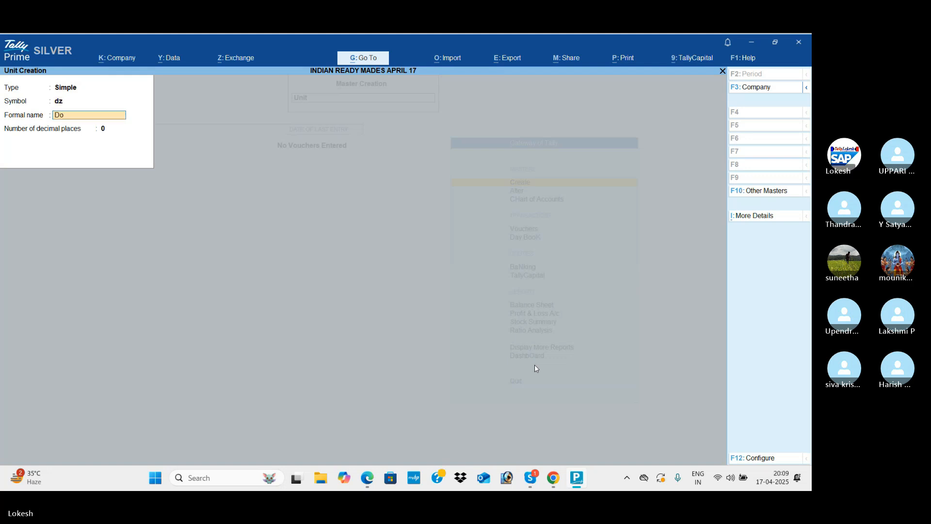
{"action": "type", "text": "zen"}
{"action": "key", "text": "Return"}
{"action": "key", "text": "Return"}
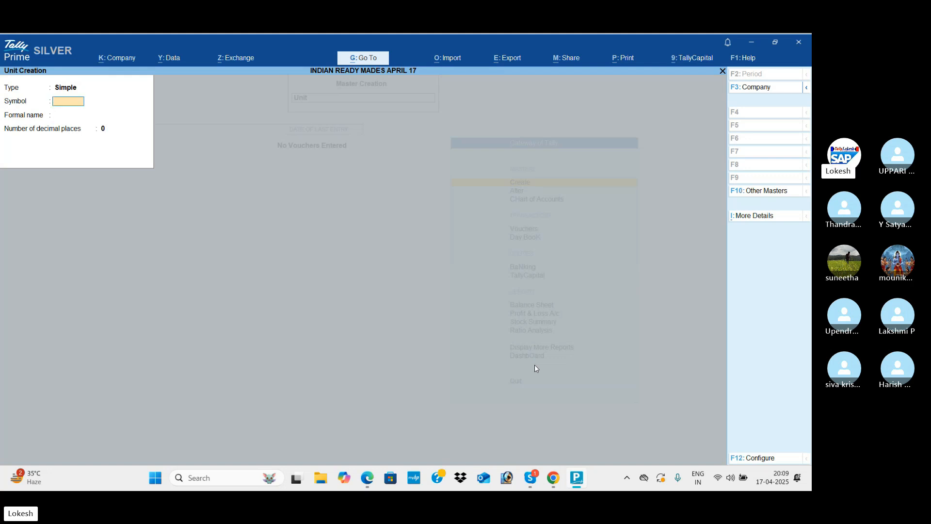
- Create a simple unit with symbol pc and formal name Pices
{"action": "type", "text": "pc"}
{"action": "key", "text": "Return"}
{"action": "type", "text": "Pices"}
{"action": "key", "text": "Return"}
{"action": "key", "text": "Return"}
{"action": "key", "text": "Return"}
- Create a simple unit with symbol nos and formal name Numbers, and close unit creation
{"action": "key", "text": "Return"}
{"action": "type", "text": "Numbers"}
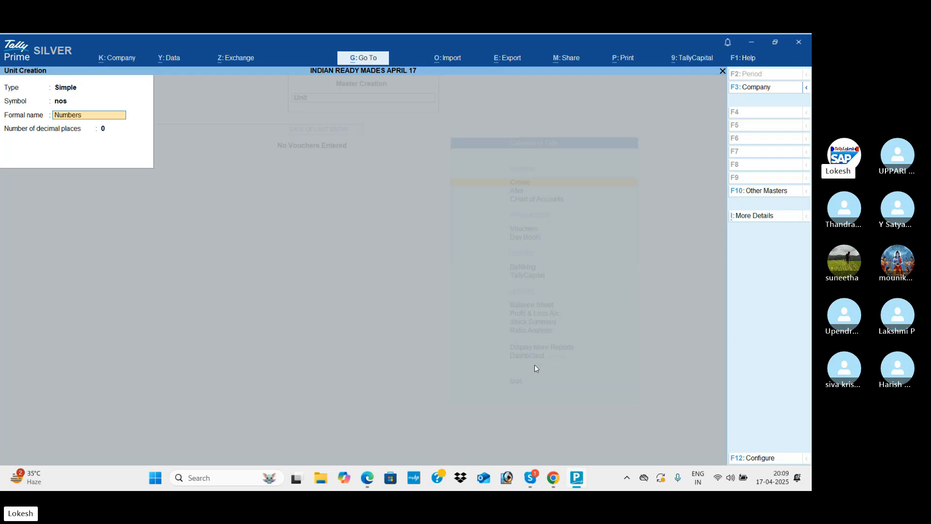
{"action": "key", "text": "Return"}
{"action": "key", "text": "Return"}
{"action": "key", "text": "Return"}
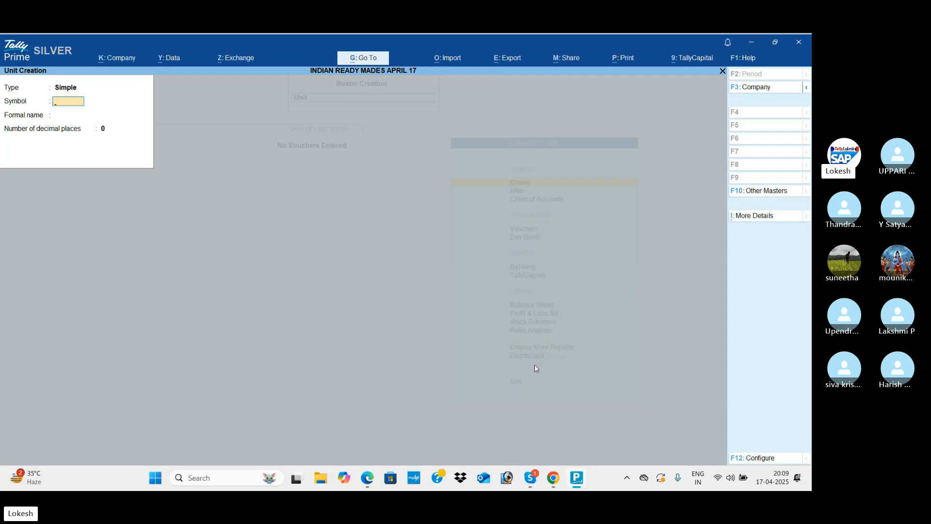
{"action": "key", "text": "Escape"}
{"action": "key", "text": "Return"}
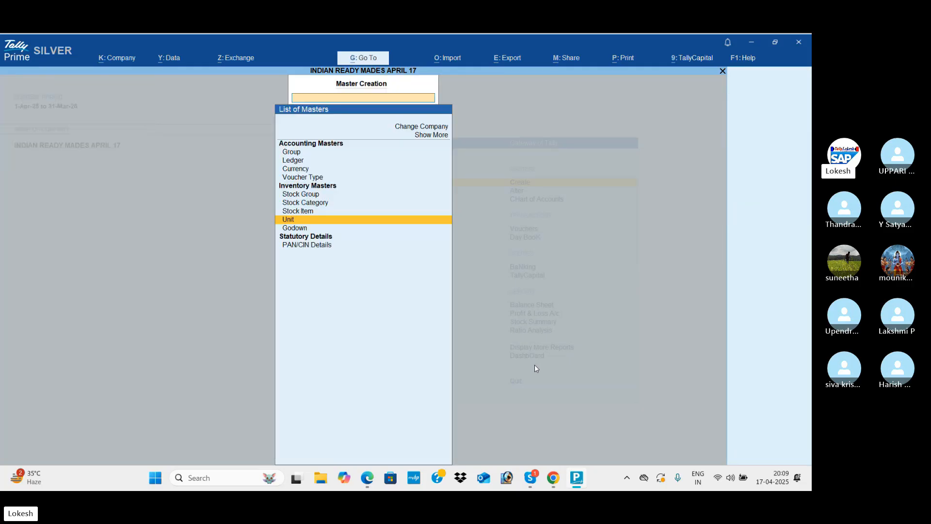
- Open a new stock item and name it Linen Cloth, copying the name from the PDF's first purchase
{"action": "key", "text": "Up"}
{"action": "key", "text": "Return"}
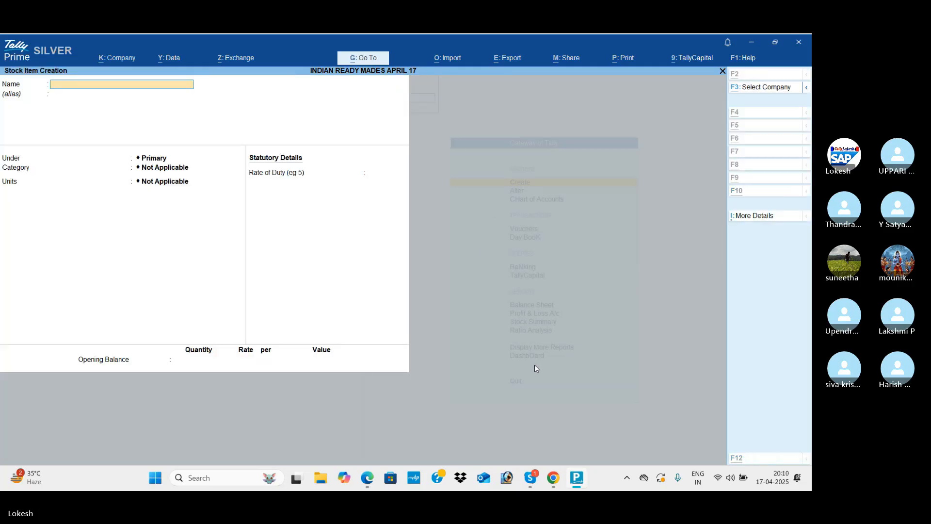
{"action": "key", "text": "alt+Tab"}
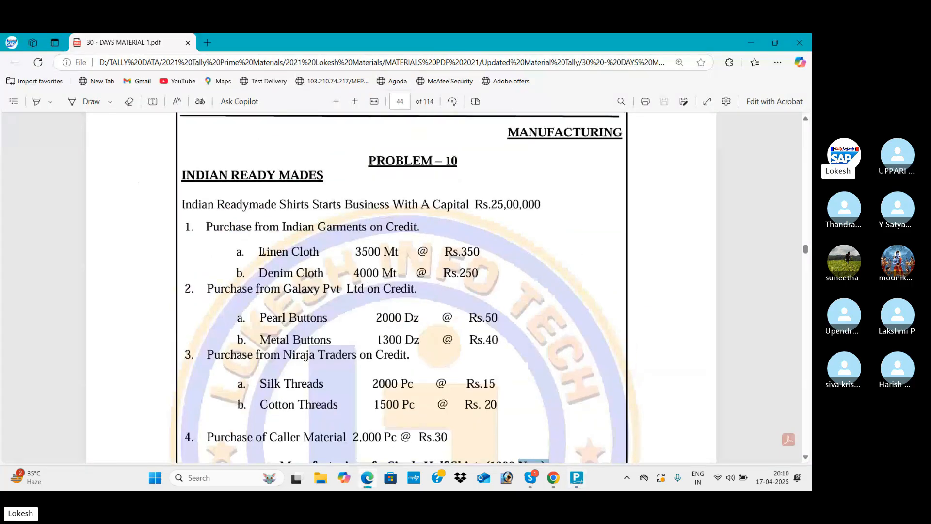
{"action": "left_click_drag", "start_coordinate": [259, 251], "coordinate": [318, 261]}
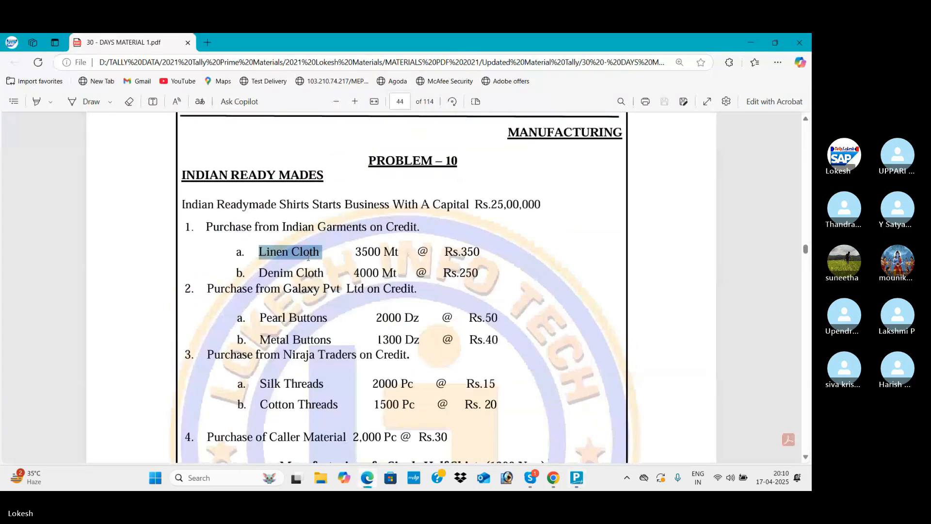
{"action": "key", "text": "ctrl+c"}
{"action": "key", "text": "alt+Tab"}
{"action": "key", "text": "ctrl+alt+v"}
- Place the stock item Linen Cloth under the stock group Cloths
{"action": "key", "text": "Return"}
{"action": "key", "text": "Return"}
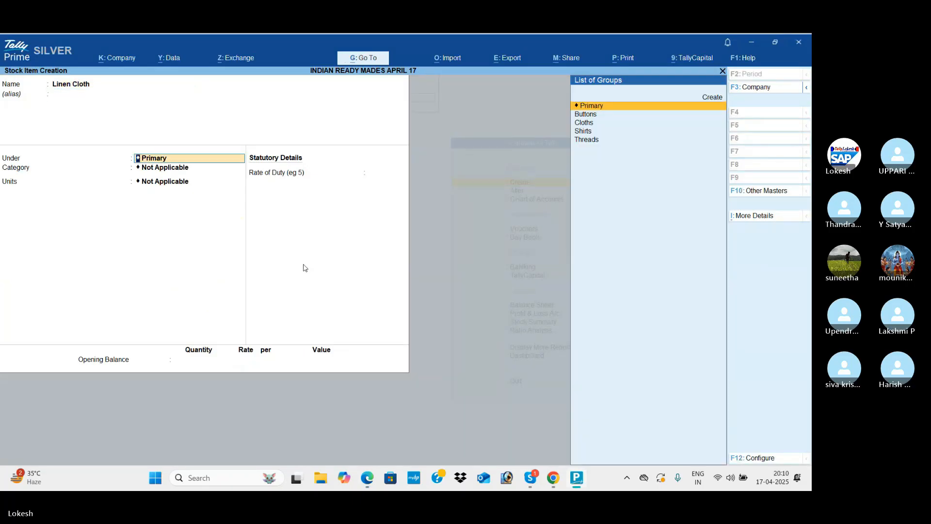
{"action": "key", "text": "Down"}
{"action": "key", "text": "Down"}
{"action": "key", "text": "Return"}
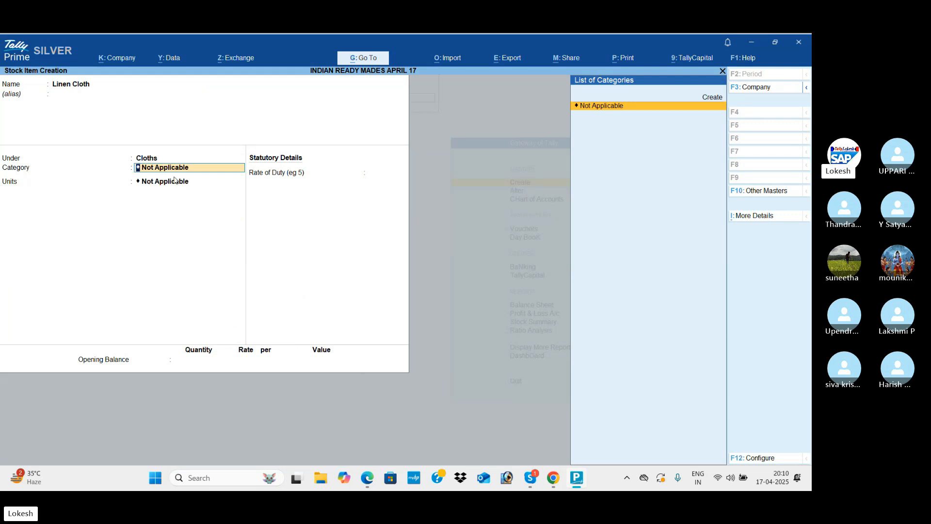
- In the stock item configuration, set Use Stock Category for Stock Items to No and accept it
{"action": "left_click", "coordinate": [757, 460]}
{"action": "key", "text": "Down"}
{"action": "key", "text": "Down"}
{"action": "key", "text": "Down"}
{"action": "key", "text": "Down"}
{"action": "key", "text": "Down"}
{"action": "key", "text": "Down"}
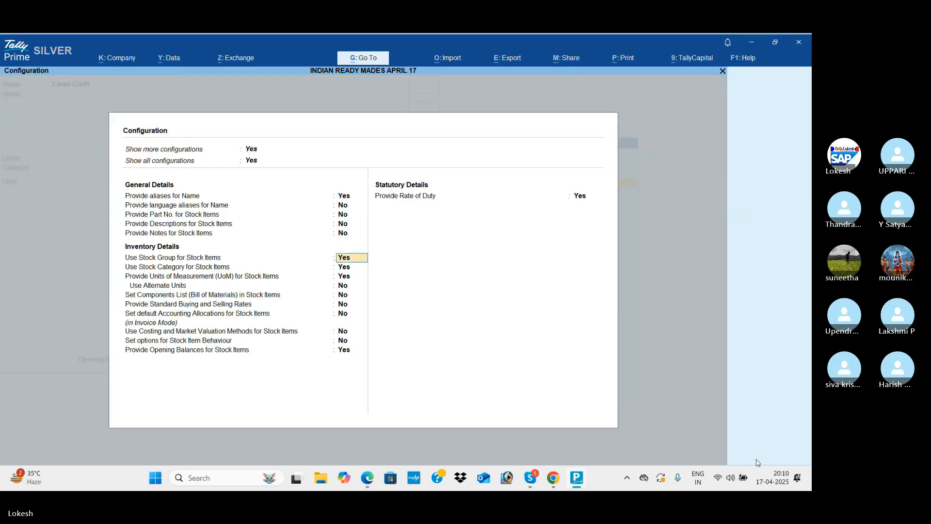
{"action": "type", "text": "n"}
{"action": "key", "text": "Return"}
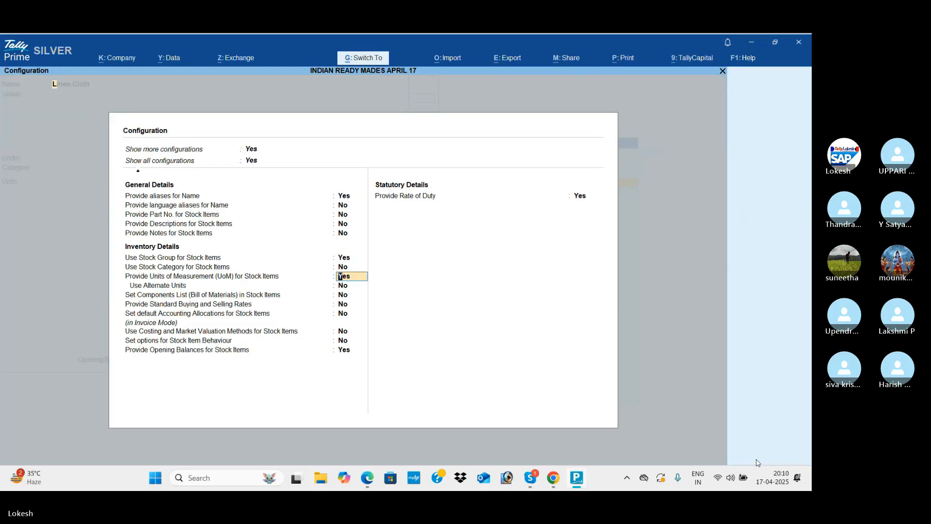
{"action": "key", "text": "ctrl+a"}
- Give Linen Cloth the unit mt, leave its opening balance empty and save the stock item
{"action": "key", "text": "Return"}
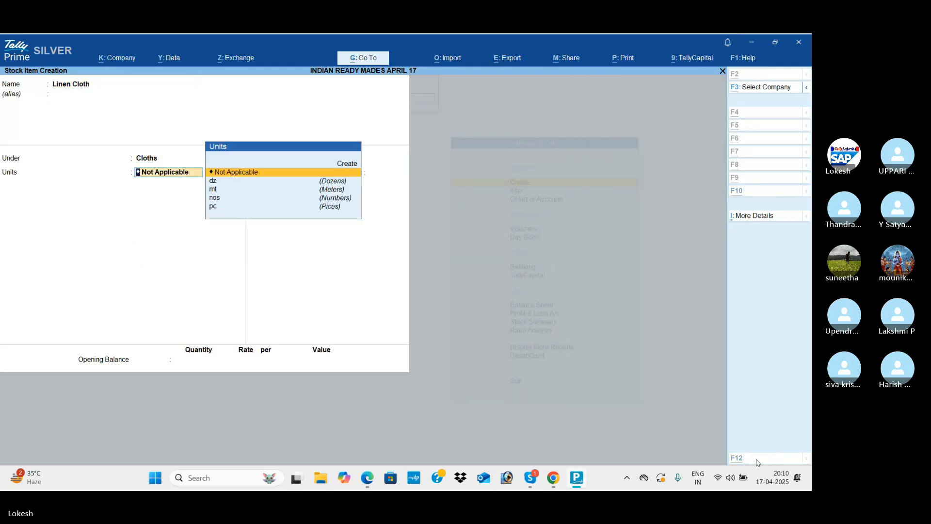
{"action": "key", "text": "alt+Tab"}
{"action": "key", "text": "alt+Tab"}
{"action": "key", "text": "Down"}
{"action": "key", "text": "Down"}
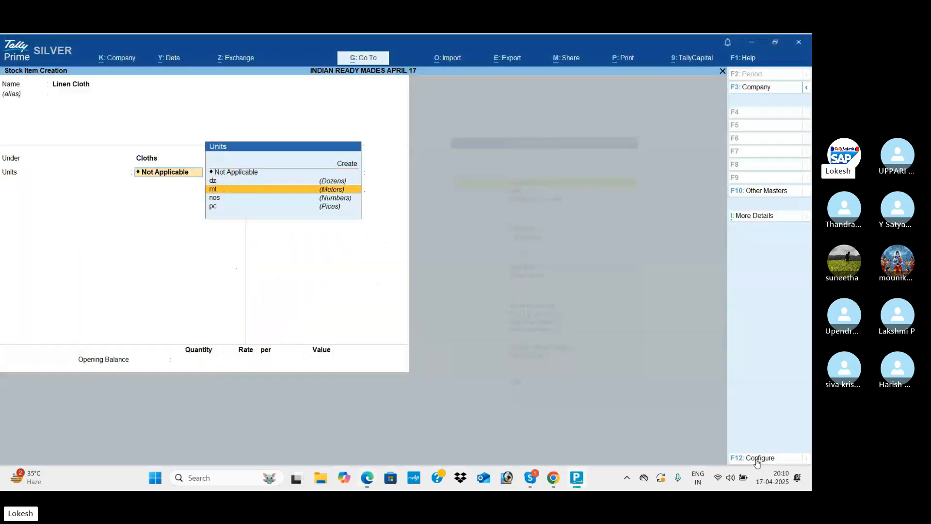
{"action": "key", "text": "Return"}
{"action": "key", "text": "Return"}
{"action": "key", "text": "Return"}
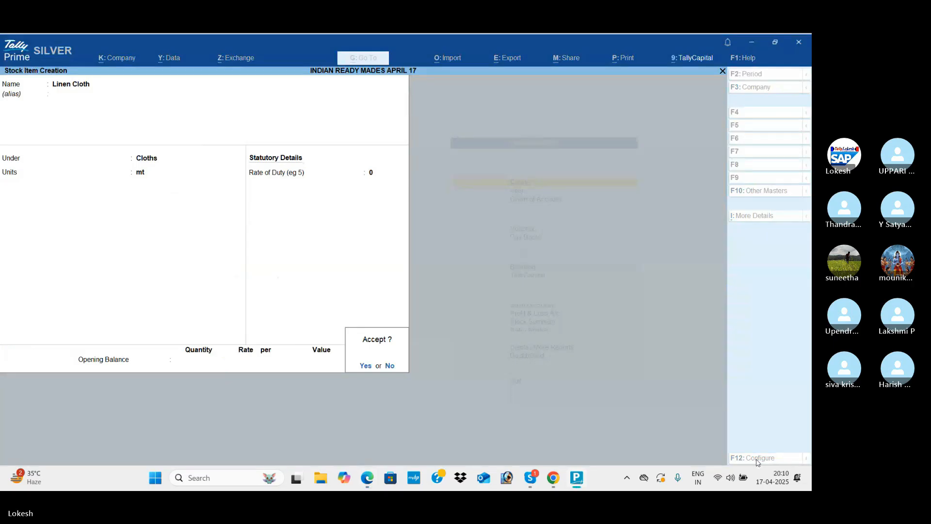
{"action": "key", "text": "Return"}
- Copy the item name Denim Cloth from the PDF into the name of the new stock item in TallyPrime
{"action": "key", "text": "alt+Tab"}
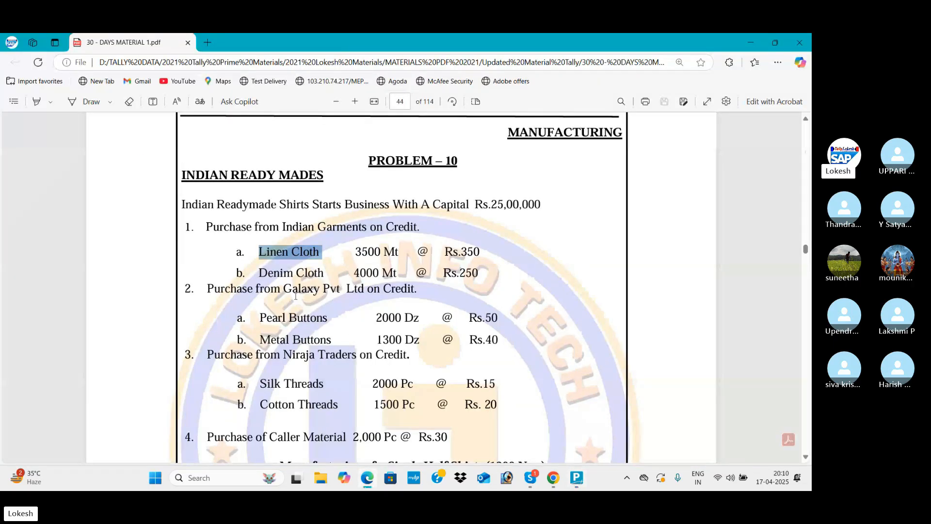
{"action": "left_click_drag", "start_coordinate": [257, 270], "coordinate": [327, 274]}
{"action": "right_click", "coordinate": [326, 273]}
{"action": "key", "text": "Escape"}
{"action": "key", "text": "alt+Tab"}
{"action": "key", "text": "ctrl+alt+v"}
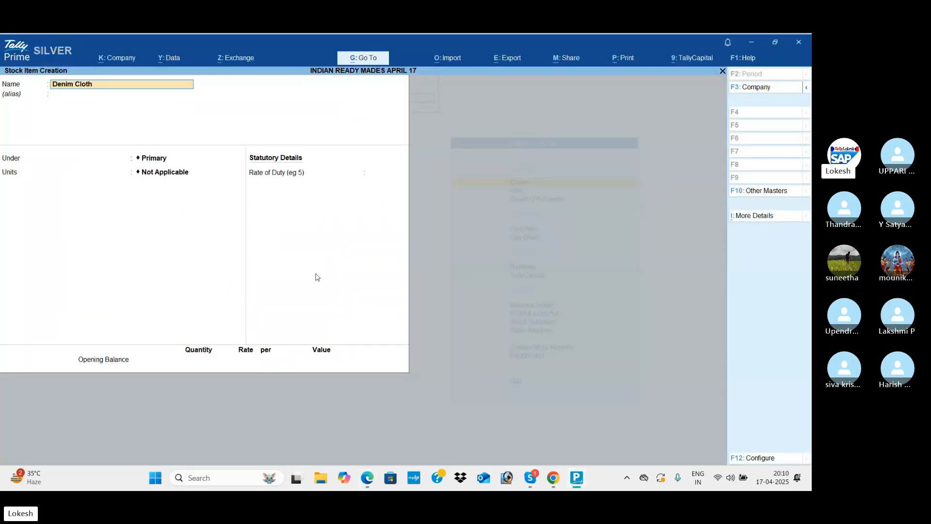
- Place Denim Cloth under the stock group Cloths with the unit mt and save the stock item
{"action": "key", "text": "Return"}
{"action": "key", "text": "Down"}
{"action": "key", "text": "Down"}
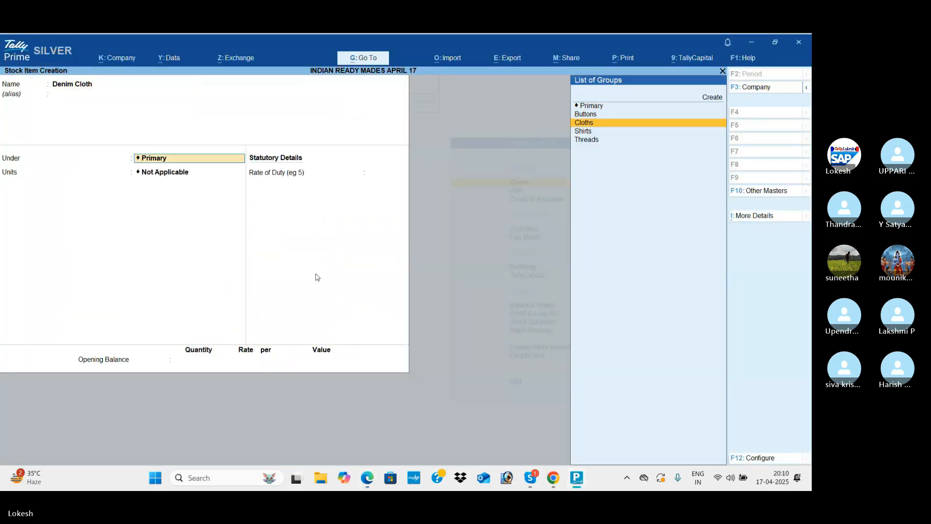
{"action": "key", "text": "Return"}
{"action": "key", "text": "Return"}
{"action": "key", "text": "Return"}
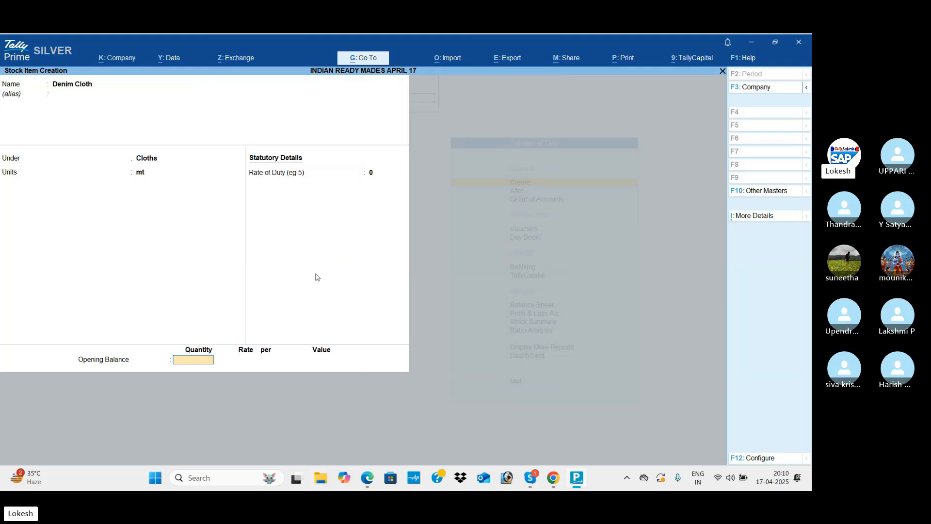
{"action": "key", "text": "Return"}
{"action": "key", "text": "Return"}
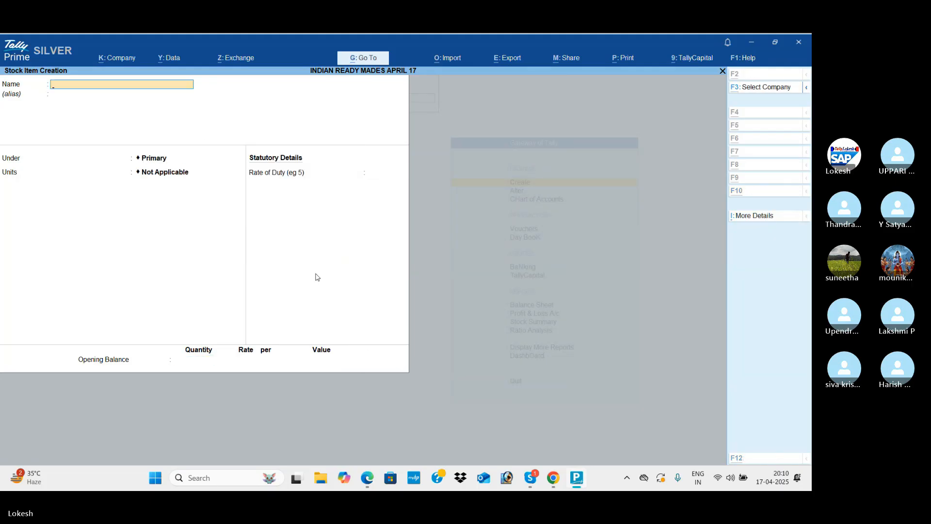
- Copy the item name Pearl Buttons from the PDF's second purchase into the new stock item's name in TallyPrime
{"action": "key", "text": "alt+Tab"}
{"action": "scroll", "coordinate": [286, 298], "scroll_direction": "down", "scroll_amount": 1}
{"action": "scroll", "coordinate": [286, 298], "scroll_direction": "down", "scroll_amount": 1}
{"action": "left_click_drag", "start_coordinate": [258, 212], "coordinate": [336, 215]}
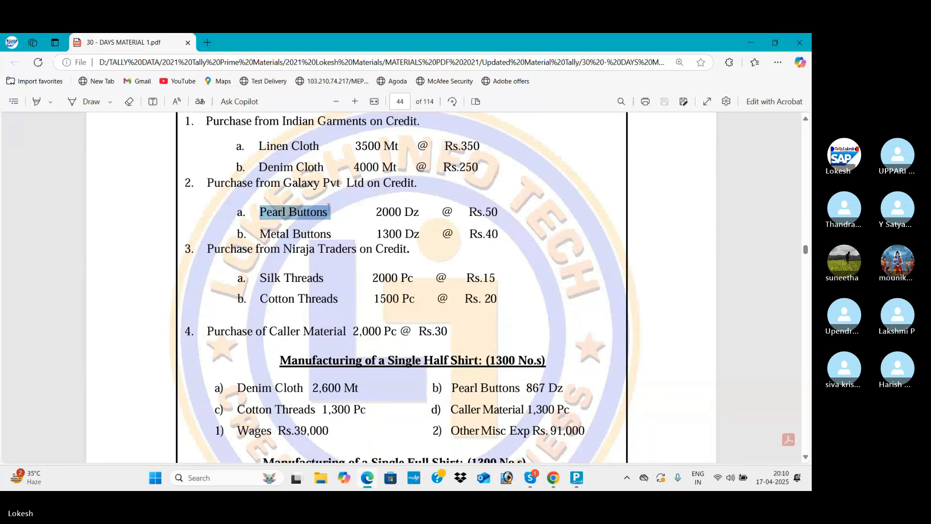
{"action": "key", "text": "ctrl+c"}
{"action": "key", "text": "alt+Tab"}
{"action": "key", "text": "ctrl+v"}
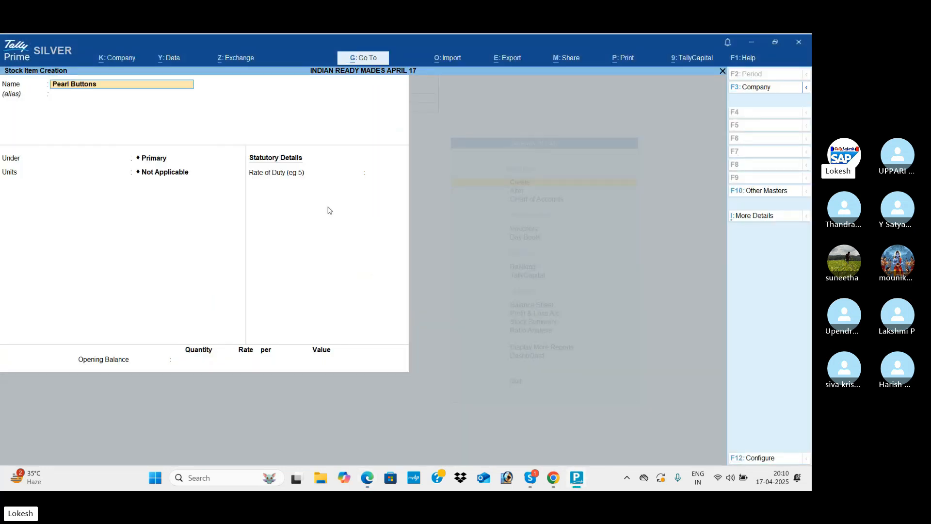
- Place Pearl Buttons under the stock group Buttons with the unit dz, checked against the PDF, and save the item
{"action": "key", "text": "Return"}
{"action": "key", "text": "Return"}
{"action": "key", "text": "Down"}
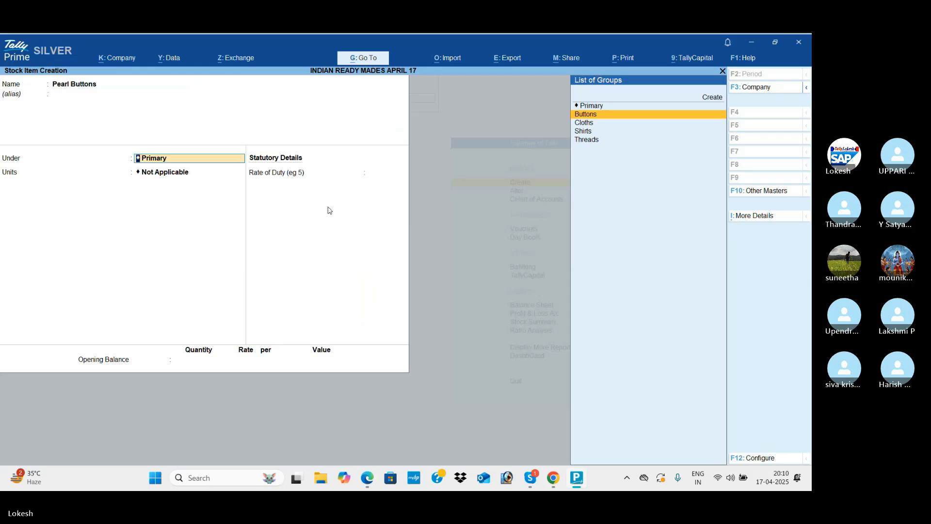
{"action": "key", "text": "Return"}
{"action": "key", "text": "Down"}
{"action": "key", "text": "alt+Tab"}
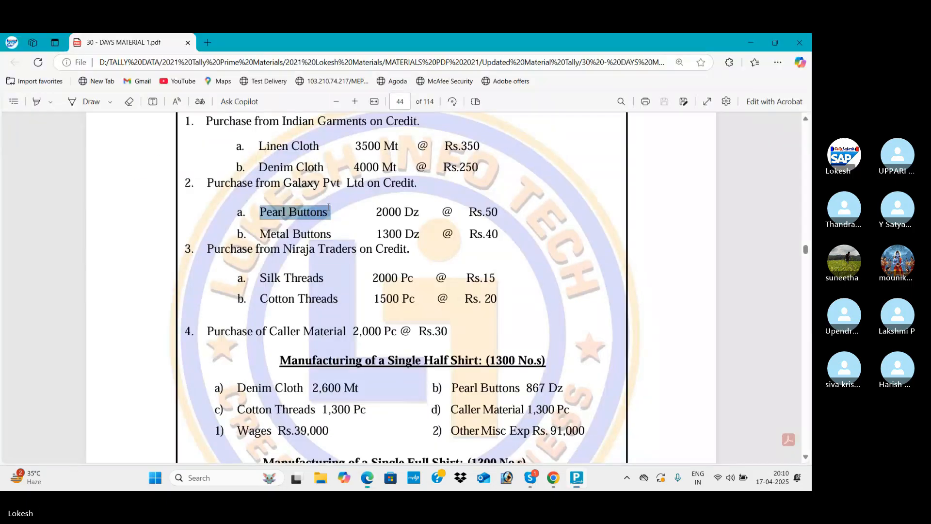
{"action": "key", "text": "alt+Tab"}
{"action": "key", "text": "Down"}
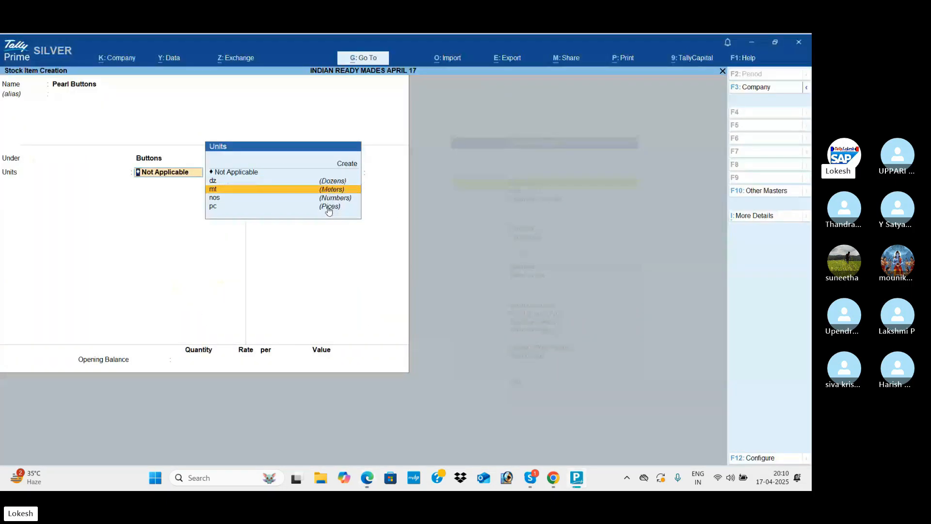
{"action": "key", "text": "Up"}
{"action": "key", "text": "Return"}
{"action": "key", "text": "Return"}
{"action": "key", "text": "Return"}
{"action": "key", "text": "Return"}
- Copy the item name Metal Buttons from the PDF's second purchase into the name of the new stock item in TallyPrime
{"action": "key", "text": "alt+Tab"}
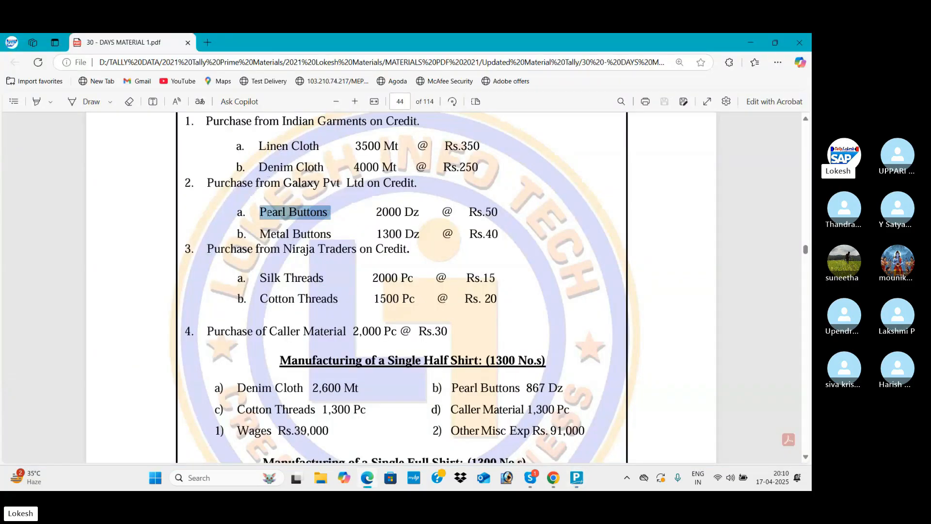
{"action": "left_click_drag", "start_coordinate": [261, 234], "coordinate": [333, 231]}
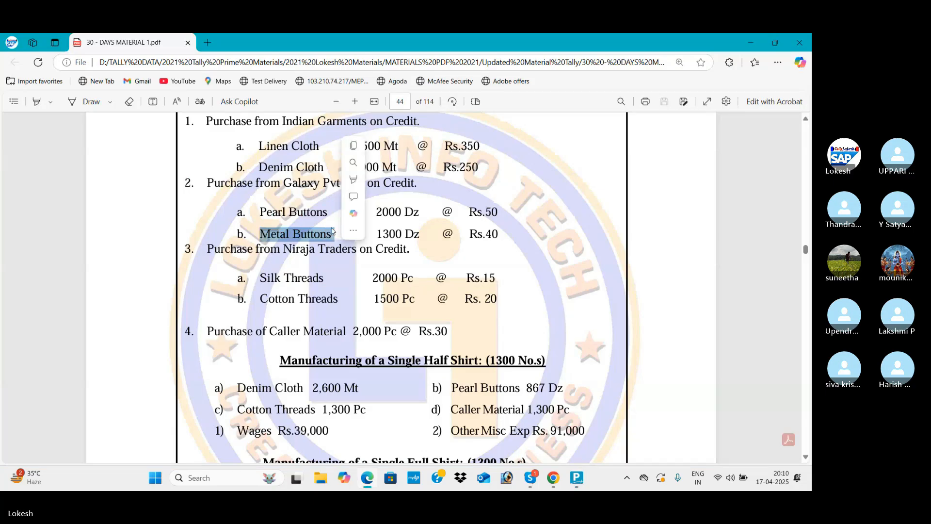
{"action": "key", "text": "ctrl+c"}
{"action": "key", "text": "alt+Tab"}
{"action": "key", "text": "ctrl+v"}
{"action": "key", "text": "Return"}
- Place Metal Buttons under the stock group Buttons with the unit dz and save the stock item
{"action": "key", "text": "Down"}
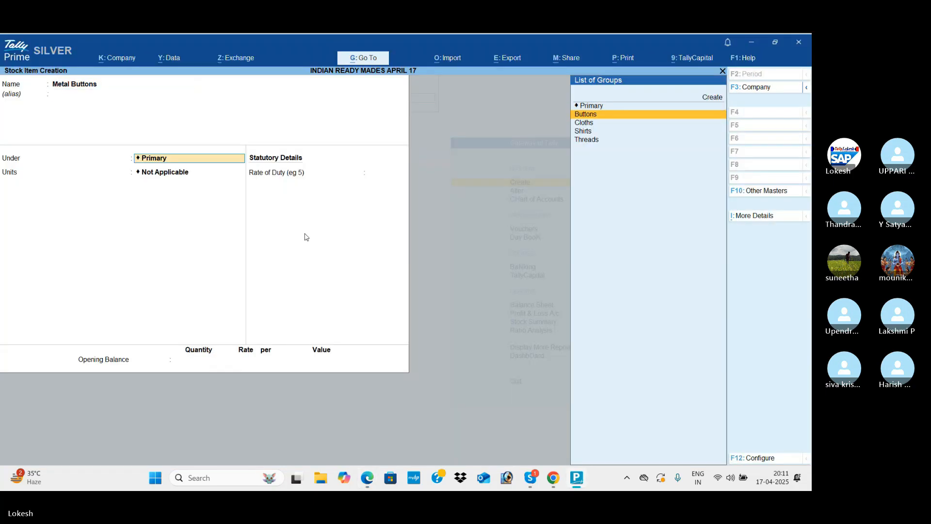
{"action": "key", "text": "Return"}
{"action": "key", "text": "Down"}
{"action": "key", "text": "Return"}
{"action": "key", "text": "Return"}
{"action": "key", "text": "Return"}
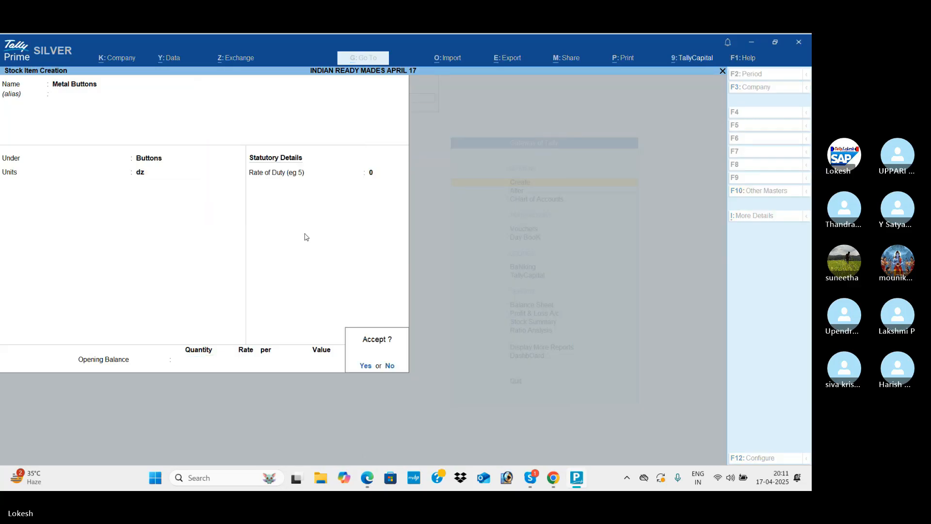
{"action": "key", "text": "Return"}
- Copy the item name Silk Threads from the PDF's third purchase into the new stock item's name in TallyPrime
{"action": "key", "text": "alt+Tab"}
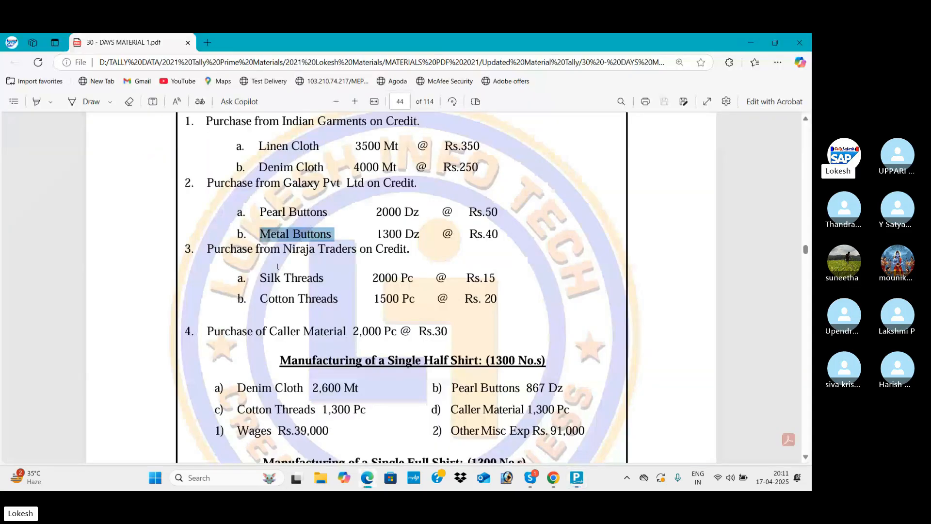
{"action": "left_click_drag", "start_coordinate": [261, 278], "coordinate": [326, 287]}
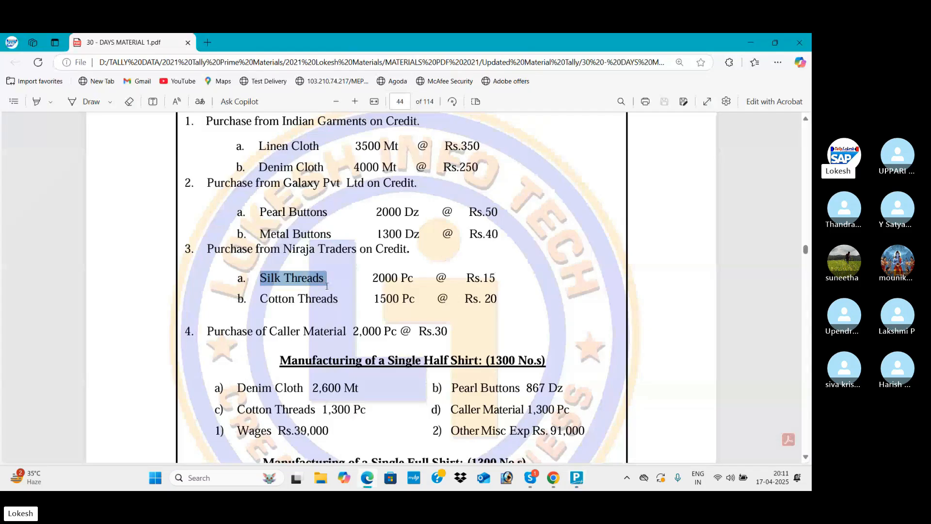
{"action": "key", "text": "ctrl+c"}
{"action": "key", "text": "alt+Tab"}
{"action": "key", "text": "ctrl+alt+v"}
{"action": "key", "text": "Return"}
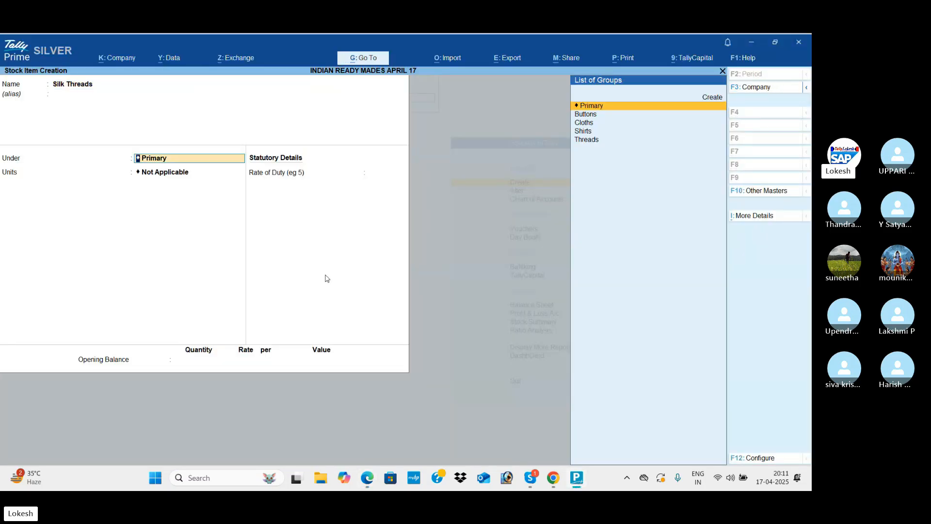
- Place Silk Threads under the stock group Threads with the unit pc, checked against the PDF, and save the item
{"action": "key", "text": "Down"}
{"action": "key", "text": "Down"}
{"action": "key", "text": "Down"}
{"action": "key", "text": "Down"}
{"action": "key", "text": "Return"}
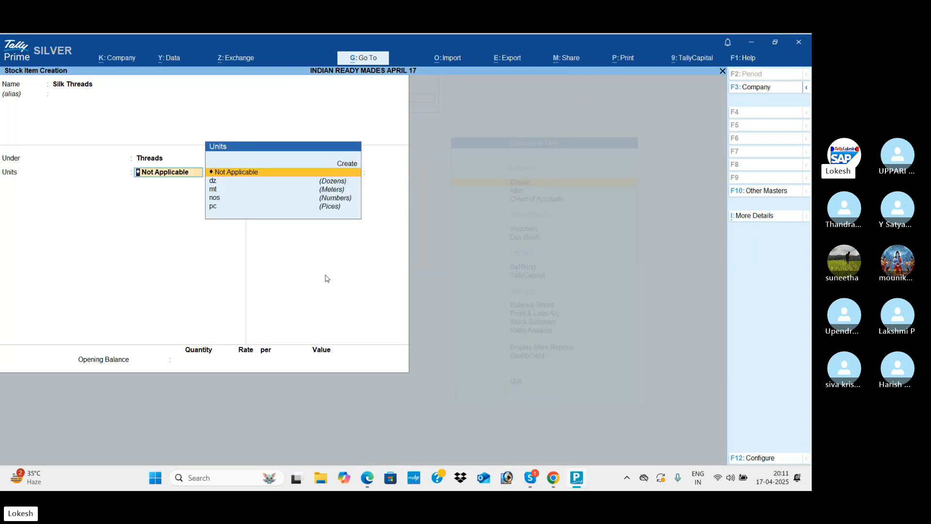
{"action": "key", "text": "alt+Tab"}
{"action": "key", "text": "alt+Tab"}
{"action": "key", "text": "Down"}
{"action": "key", "text": "Down"}
{"action": "key", "text": "Down"}
{"action": "key", "text": "Down"}
{"action": "key", "text": "Return"}
{"action": "key", "text": "Return"}
{"action": "key", "text": "Return"}
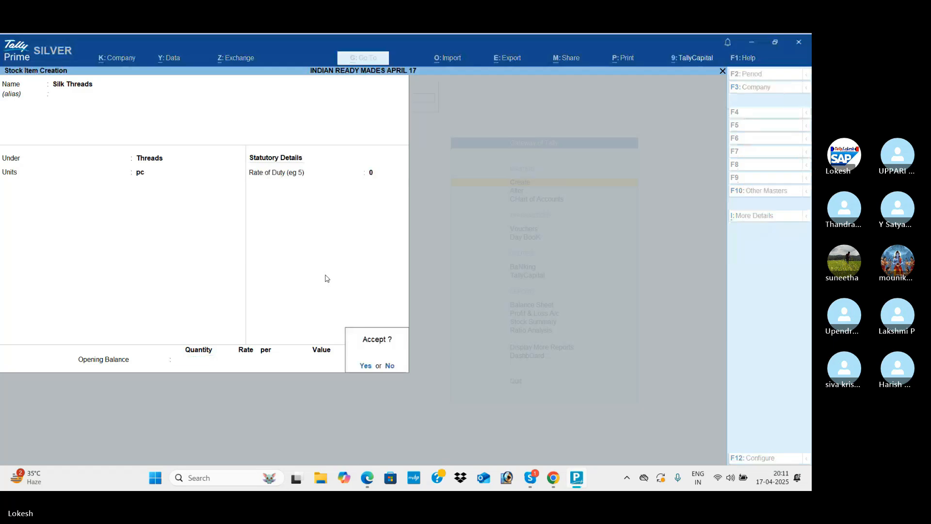
{"action": "key", "text": "Return"}
- Copy the item name Cotton Threads from the PDF into the name of the new stock item in TallyPrime
{"action": "key", "text": "alt+Tab"}
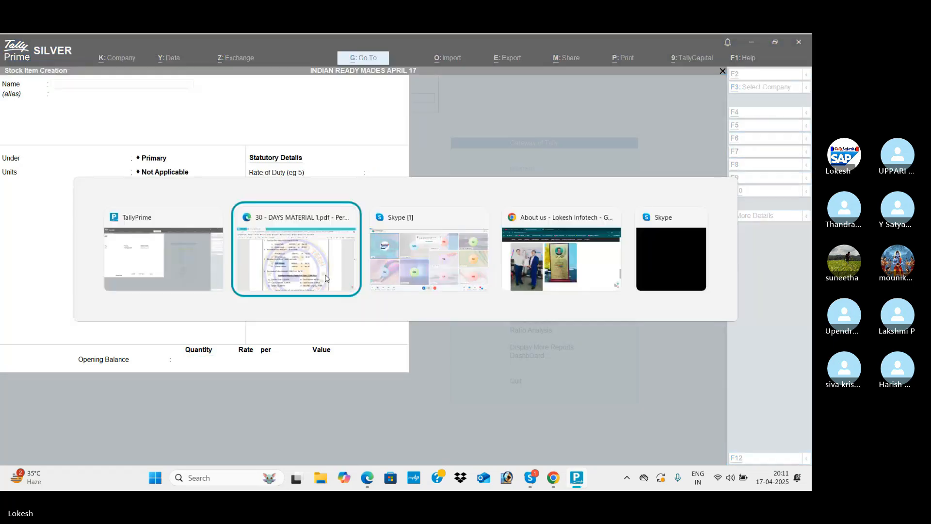
{"action": "left_click_drag", "start_coordinate": [261, 298], "coordinate": [340, 298]}
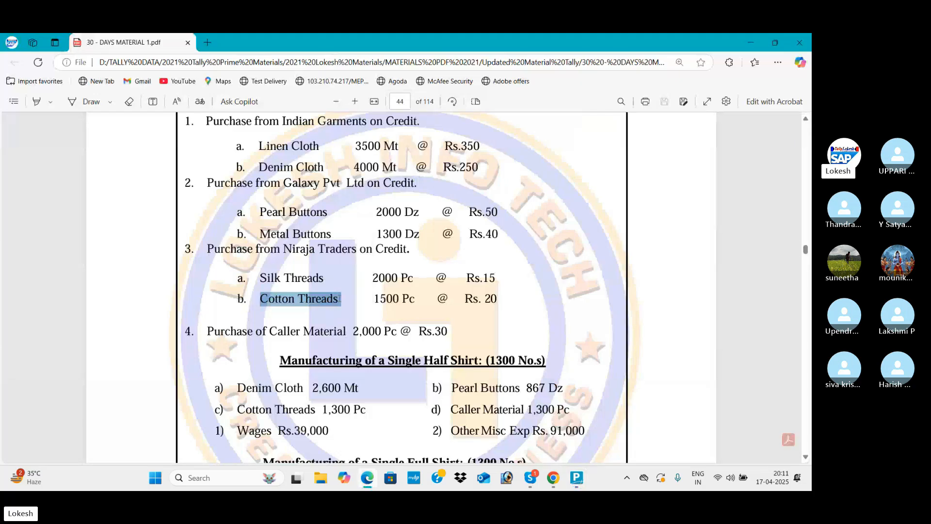
{"action": "key", "text": "alt+Tab"}
{"action": "key", "text": "ctrl+v"}
{"action": "key", "text": "Return"}
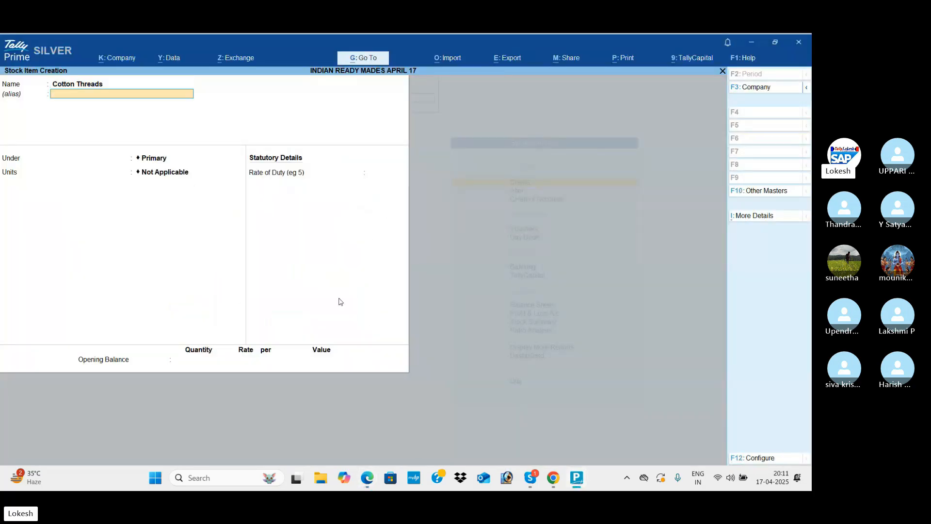
{"action": "key", "text": "Return"}
- Place Cotton Threads under the stock group Threads with the unit pc and save the stock item
{"action": "key", "text": "Down"}
{"action": "key", "text": "Down"}
{"action": "key", "text": "Down"}
{"action": "key", "text": "Down"}
{"action": "key", "text": "Return"}
{"action": "type", "text": "pc"}
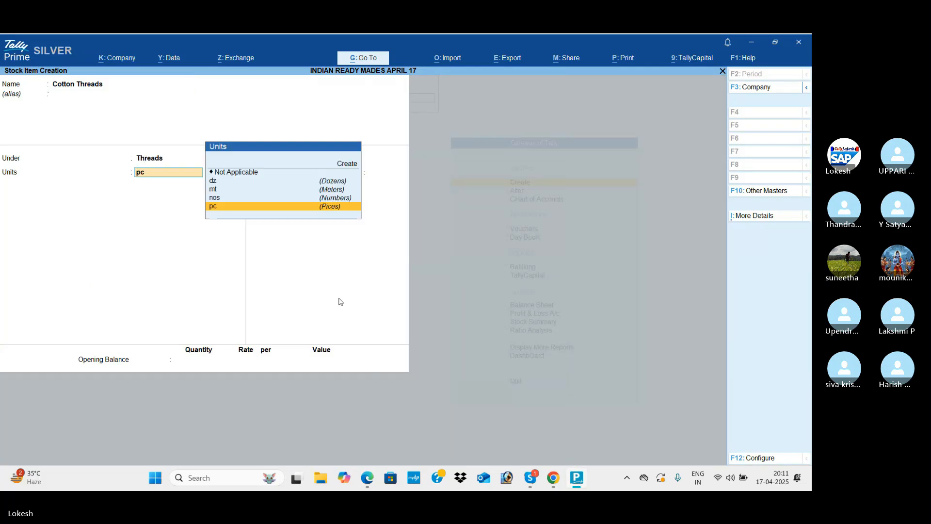
{"action": "key", "text": "Return"}
{"action": "key", "text": "Return"}
{"action": "key", "text": "Return"}
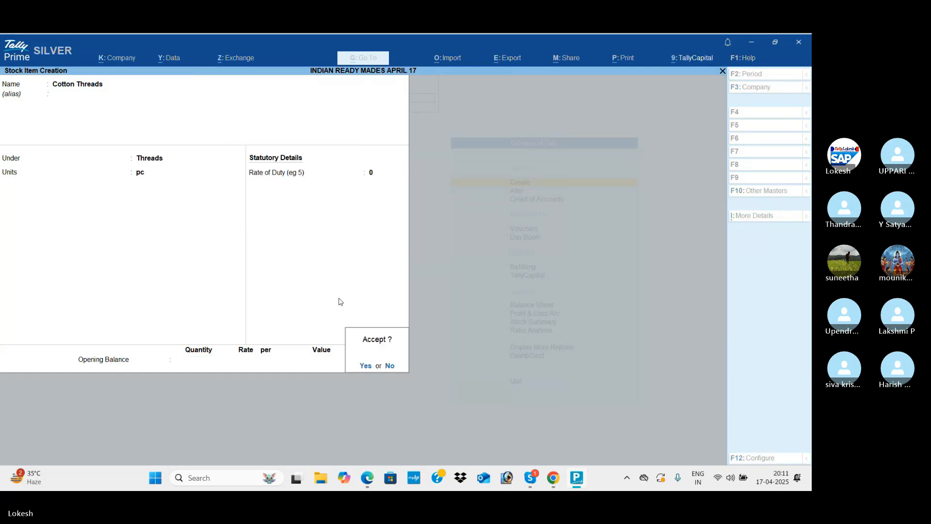
{"action": "key", "text": "Return"}
- Copy the item name Caller Material from the PDF's fourth purchase into the new stock item's name in TallyPrime
{"action": "key", "text": "alt+Tab"}
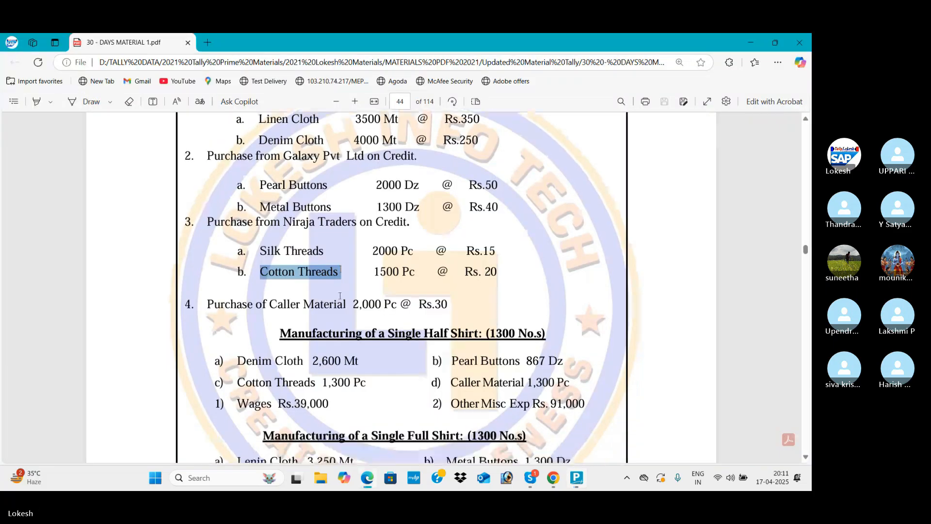
{"action": "scroll", "coordinate": [280, 279], "scroll_direction": "down", "scroll_amount": 1}
{"action": "left_click_drag", "start_coordinate": [270, 278], "coordinate": [346, 279]}
{"action": "right_click", "coordinate": [344, 278]}
{"action": "left_click", "coordinate": [383, 191]}
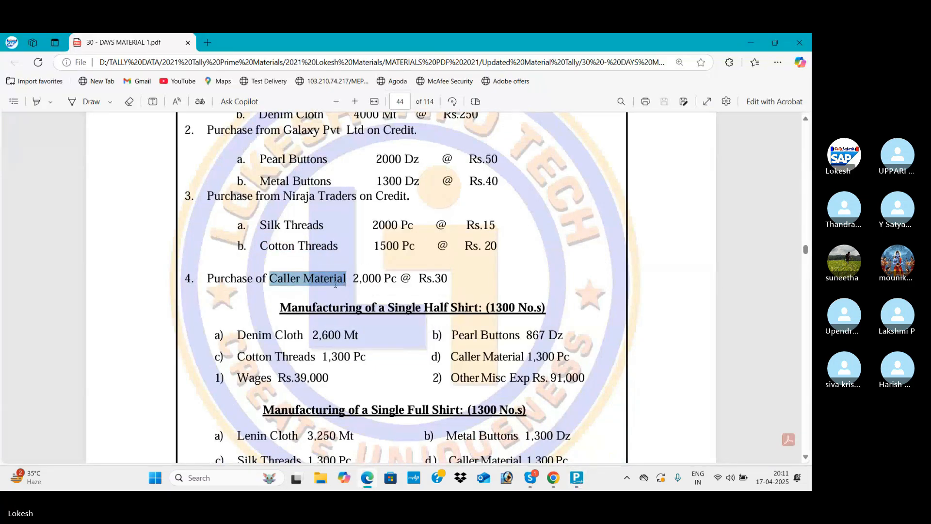
{"action": "key", "text": "alt+Tab"}
{"action": "key", "text": "ctrl+alt+v"}
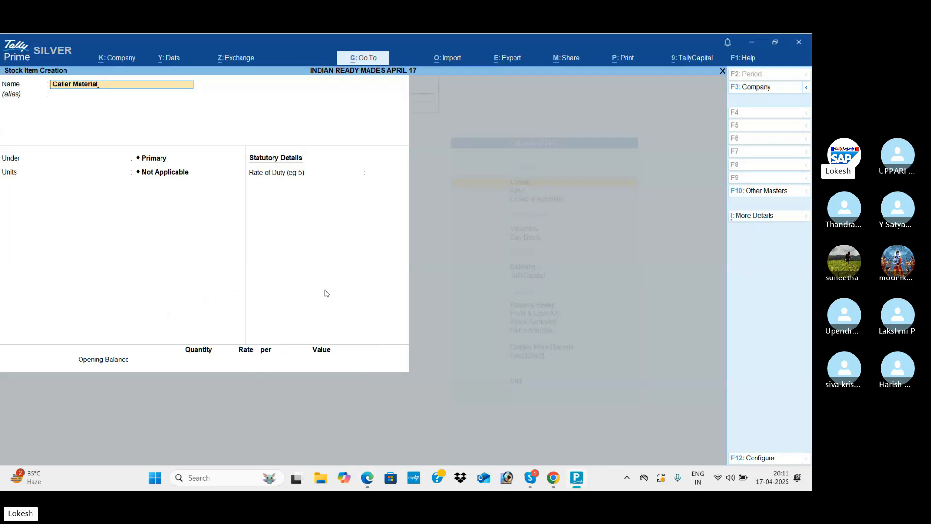
{"action": "key", "text": "Return"}
{"action": "key", "text": "Return"}
- Keep Caller Material under Primary, give it the unit pc and save the stock item
{"action": "key", "text": "Return"}
{"action": "key", "text": "Down"}
{"action": "key", "text": "Down"}
{"action": "key", "text": "Down"}
{"action": "key", "text": "Down"}
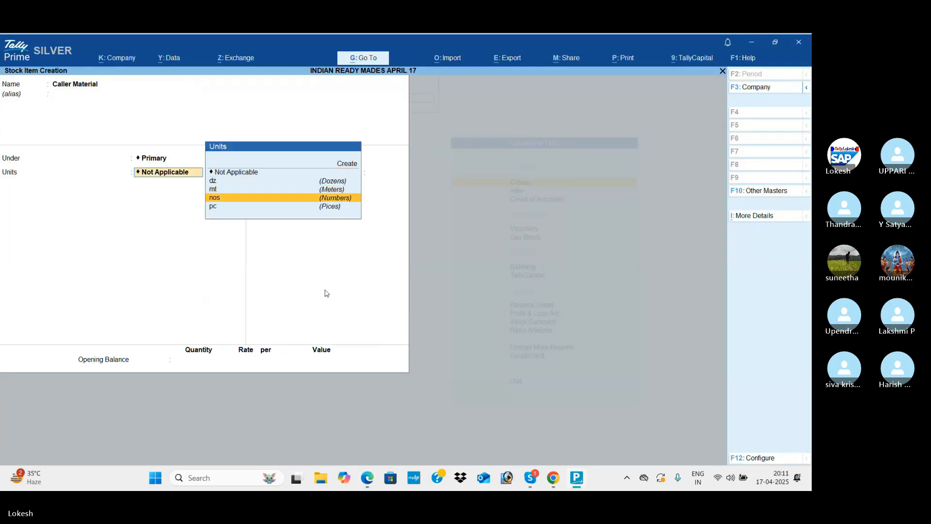
{"action": "key", "text": "Return"}
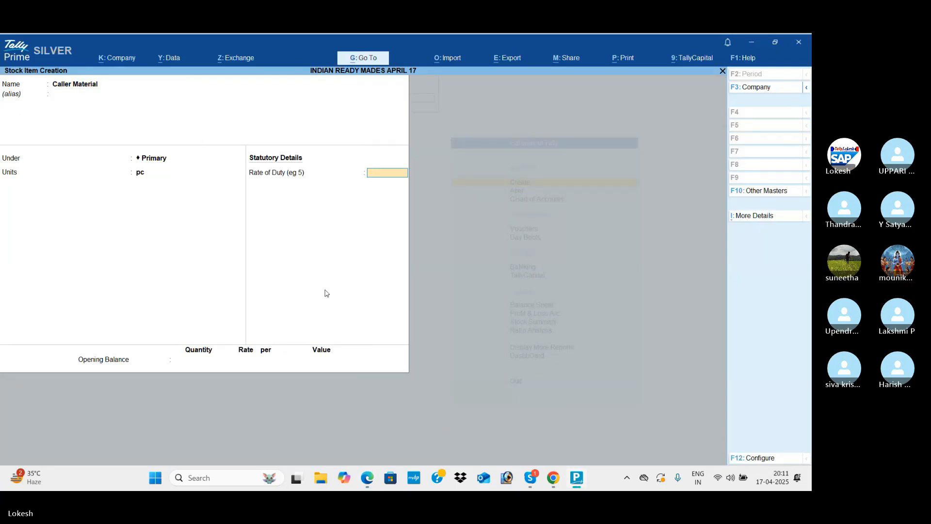
{"action": "key", "text": "Return"}
{"action": "key", "text": "Return"}
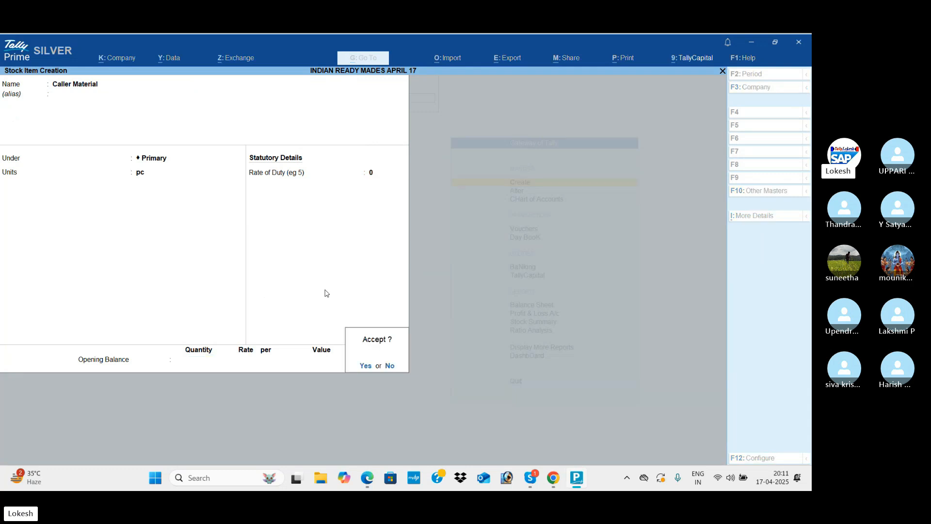
{"action": "key", "text": "Return"}
- Copy the product name Half Shirt from the PDF's manufacturing heading into the new stock item's name in TallyPrime
{"action": "key", "text": "alt+Tab"}
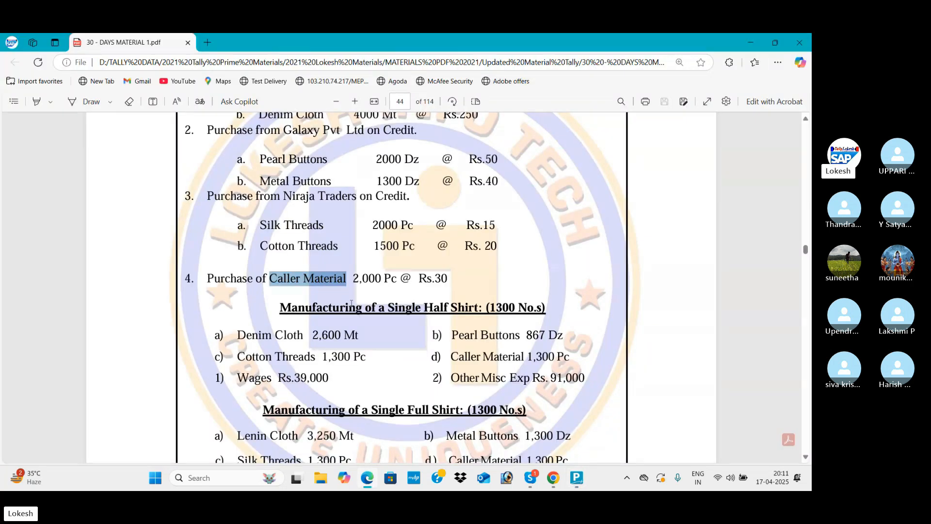
{"action": "scroll", "coordinate": [388, 279], "scroll_direction": "down", "scroll_amount": 1}
{"action": "left_click_drag", "start_coordinate": [424, 254], "coordinate": [479, 257]}
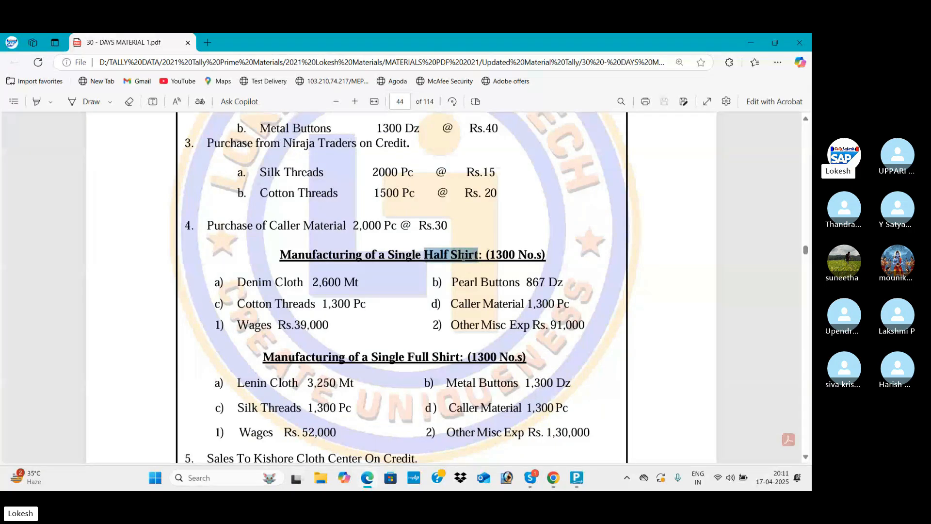
{"action": "key", "text": "ctrl+c"}
{"action": "key", "text": "alt+Tab"}
{"action": "key", "text": "ctrl+v"}
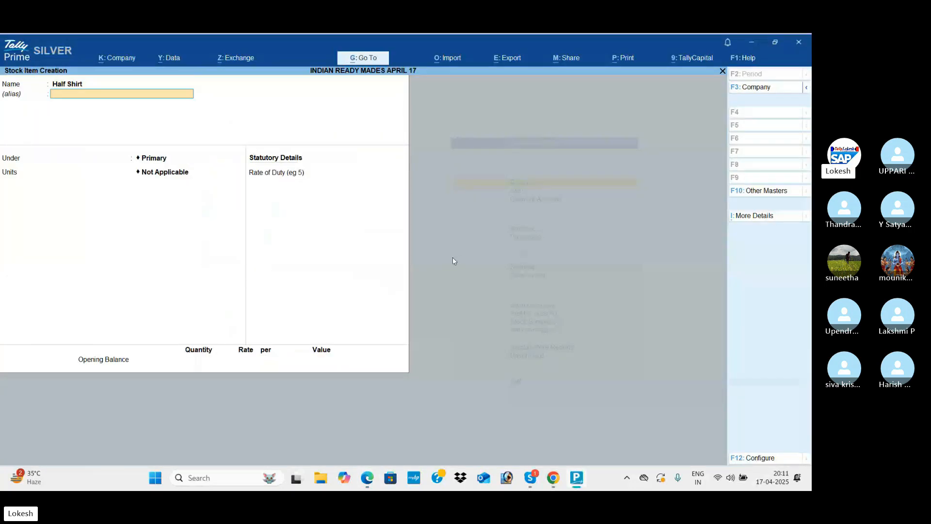
{"action": "key", "text": "Return"}
- Place Half Shirt under the stock group Shirts with the unit nos and save the stock item
{"action": "key", "text": "Down"}
{"action": "key", "text": "Down"}
{"action": "key", "text": "Down"}
{"action": "key", "text": "Return"}
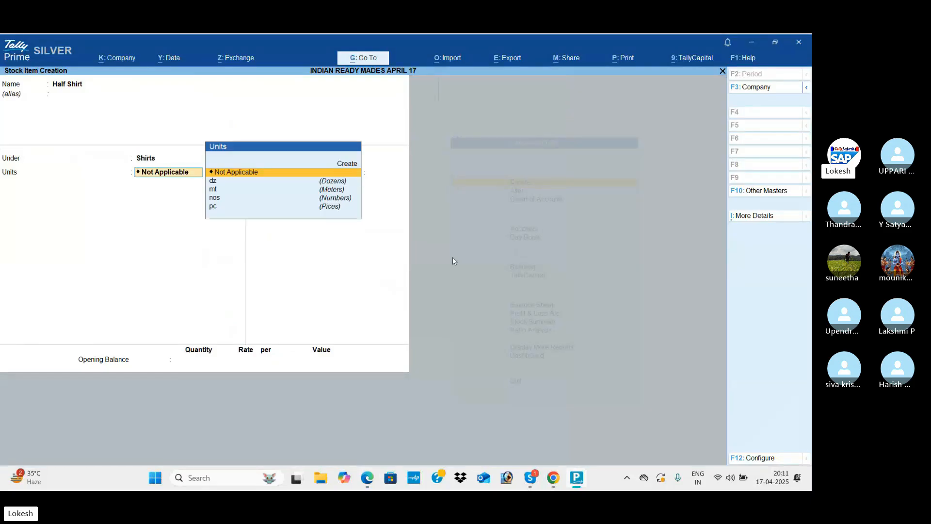
{"action": "key", "text": "Down"}
{"action": "key", "text": "Down"}
{"action": "key", "text": "Down"}
{"action": "key", "text": "Return"}
{"action": "key", "text": "Return"}
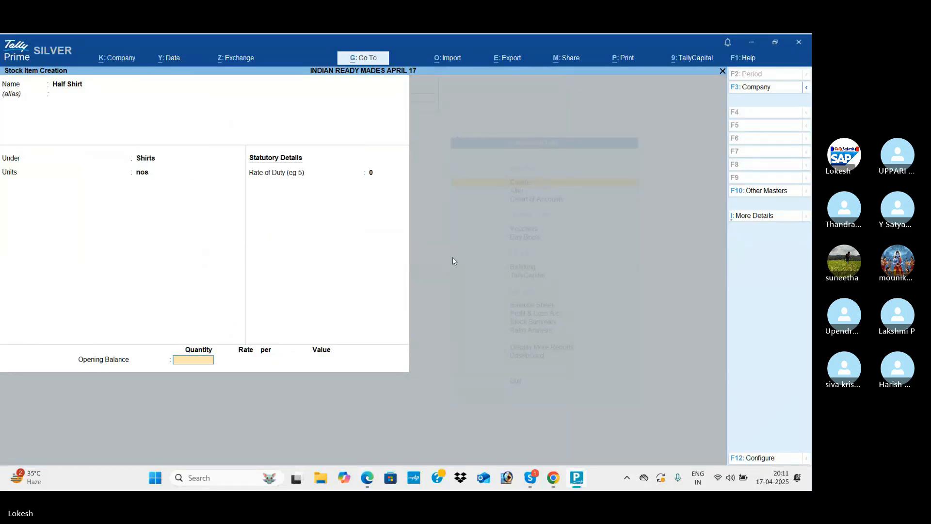
{"action": "key", "text": "Return"}
{"action": "key", "text": "Return"}
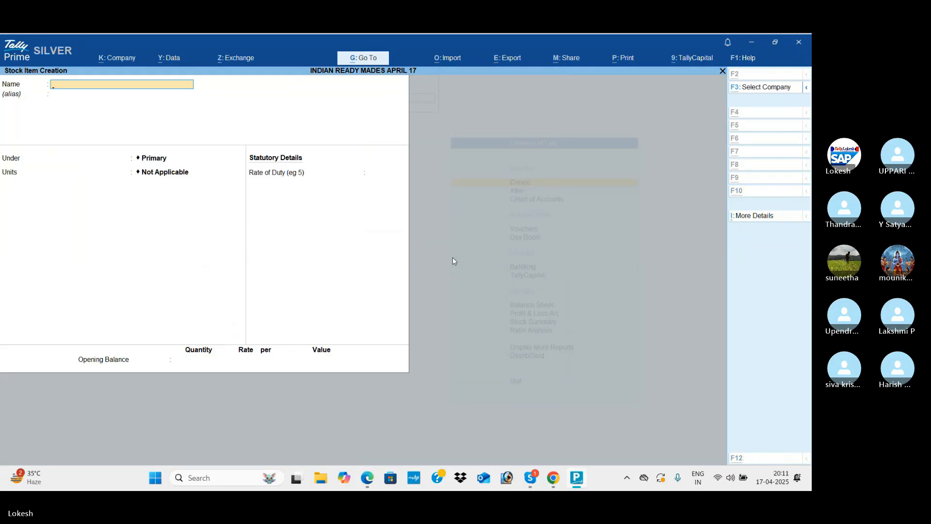
- Copy the product name Full Shirt from the PDF's second manufacturing heading into the new stock item's name in TallyPrime
{"action": "key", "text": "alt+Tab"}
{"action": "scroll", "coordinate": [446, 288], "scroll_direction": "down", "scroll_amount": 1}
{"action": "left_click_drag", "start_coordinate": [407, 251], "coordinate": [460, 252]}
{"action": "right_click", "coordinate": [458, 259]}
{"action": "key", "text": "ctrl+c"}
{"action": "key", "text": "alt+Tab"}
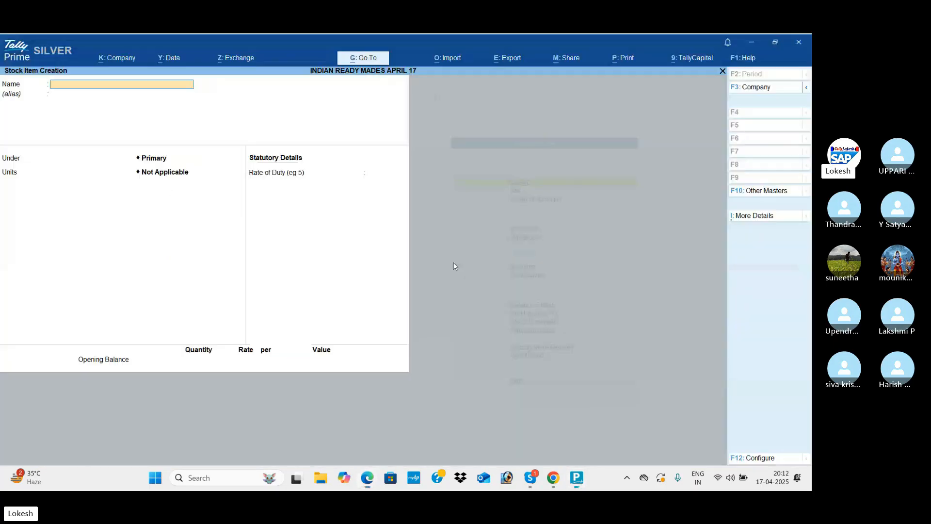
{"action": "key", "text": "ctrl+v"}
{"action": "key", "text": "Return"}
{"action": "key", "text": "Return"}
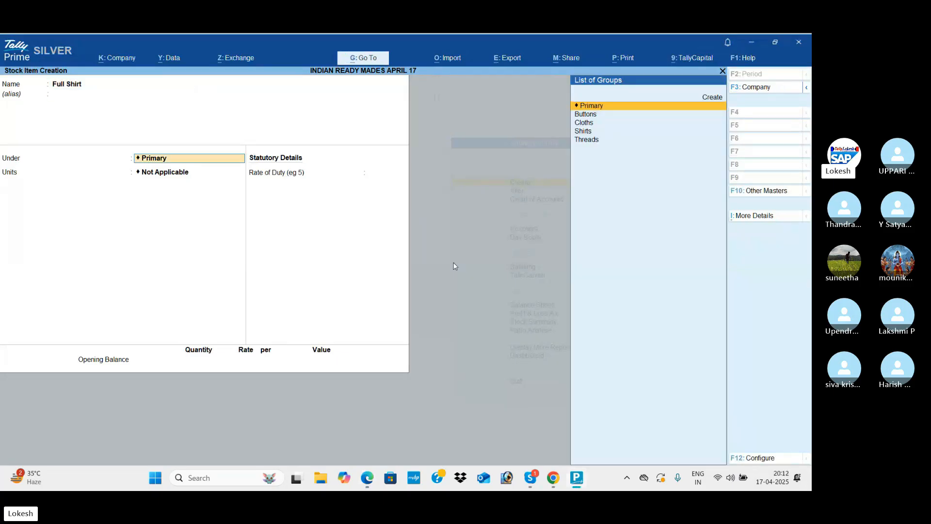
- Place Full Shirt under the stock group Shirts, set its unit and save the stock item
{"action": "key", "text": "Down"}
{"action": "key", "text": "Down"}
{"action": "key", "text": "Down"}
{"action": "key", "text": "Return"}
{"action": "key", "text": "Return"}
{"action": "key", "text": "Return"}
{"action": "key", "text": "Return"}
{"action": "key", "text": "Return"}
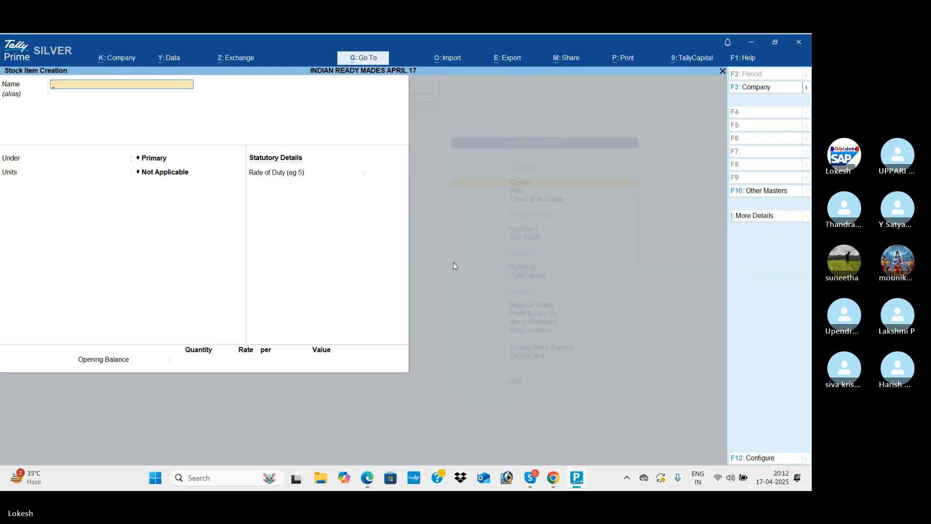
- Leave stock item creation and open a new Receipt voucher
{"action": "key", "text": "Escape"}
{"action": "key", "text": "Return"}
{"action": "key", "text": "Escape"}
{"action": "key", "text": "Down"}
{"action": "key", "text": "Down"}
{"action": "key", "text": "Down"}
{"action": "key", "text": "Return"}
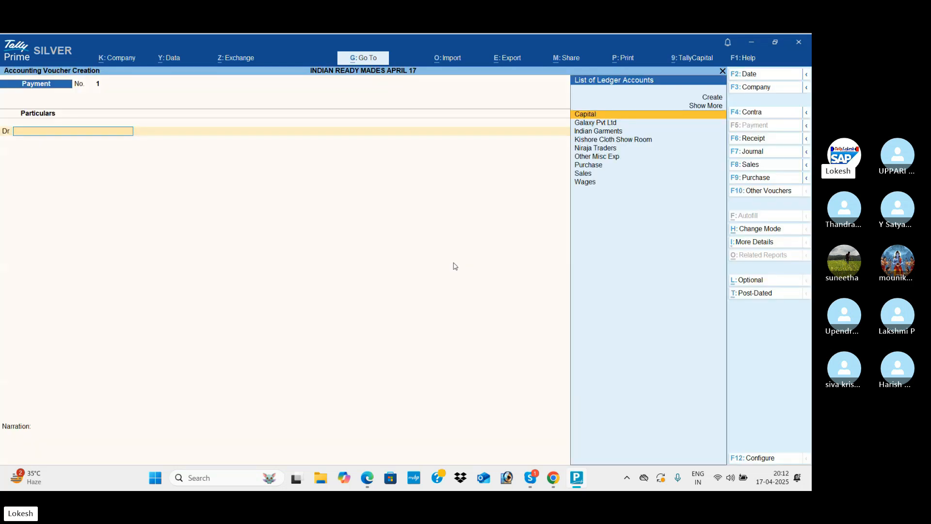
{"action": "left_click", "coordinate": [762, 142]}
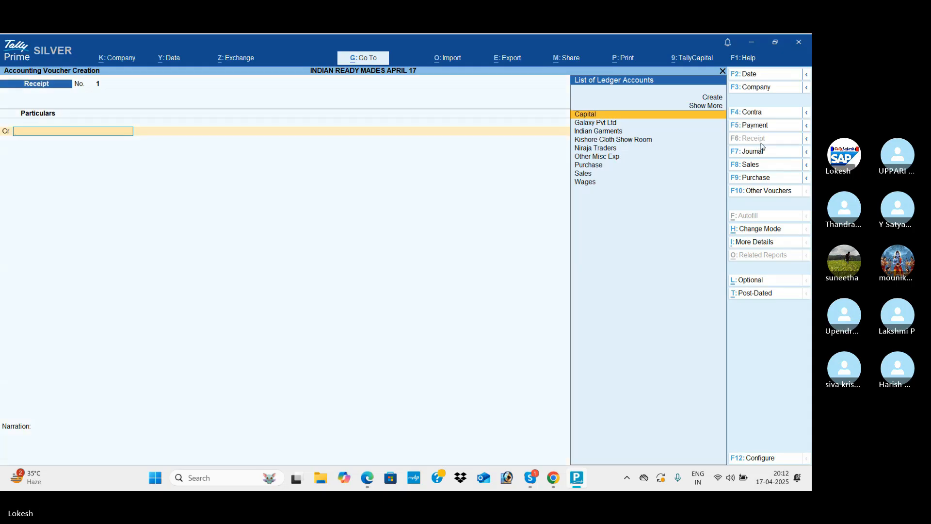
- Credit the Capital ledger in the receipt with 25,00,000, the capital amount given in the PDF
{"action": "key", "text": "Return"}
{"action": "key", "text": "alt+Tab"}
{"action": "scroll", "coordinate": [650, 164], "scroll_direction": "up", "scroll_amount": 8}
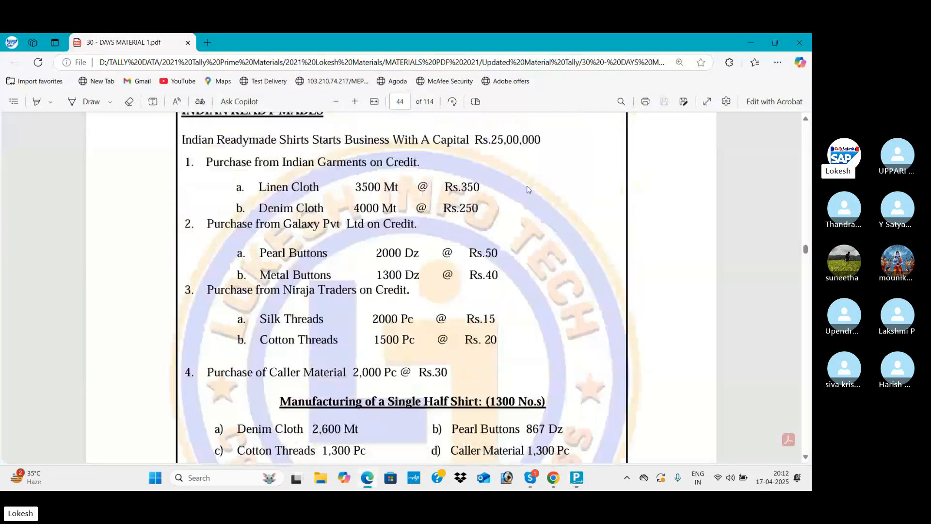
{"action": "key", "text": "alt+Tab"}
{"action": "type", "text": "2500"}
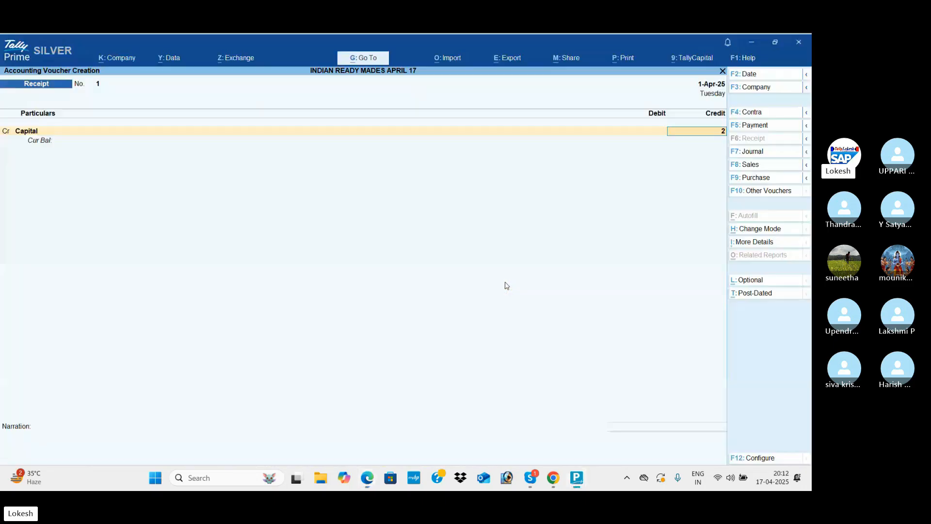
{"action": "key", "text": "Return"}
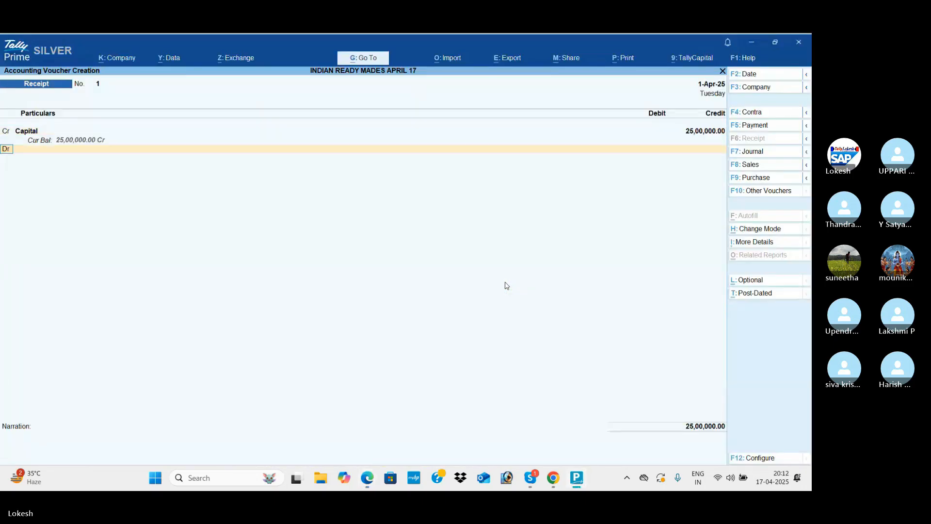
- Debit the Cash ledger with 25,00,000 in the receipt and continue to the narration
{"action": "key", "text": "Return"}
{"action": "key", "text": "Down"}
{"action": "key", "text": "Return"}
{"action": "key", "text": "Return"}
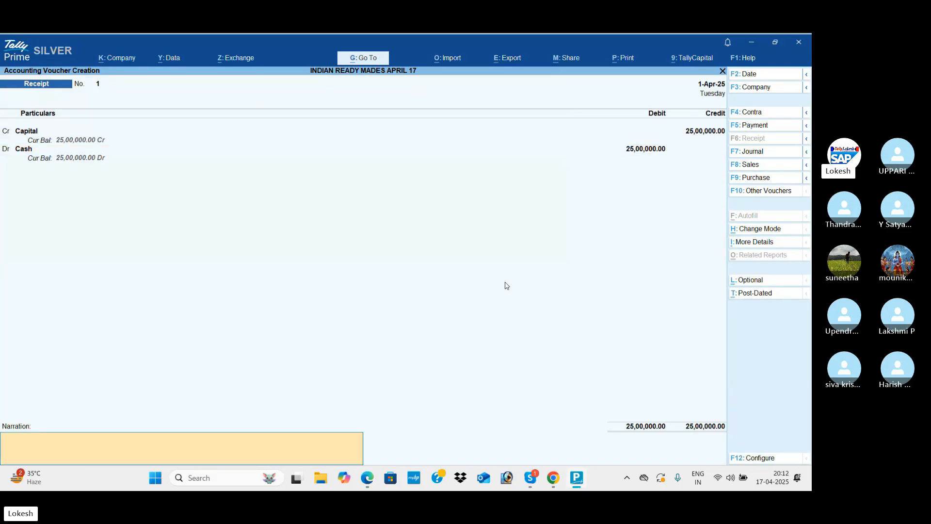
- Save the capital receipt without a narration and open a new Purchase voucher
{"action": "key", "text": "Return"}
{"action": "key", "text": "Return"}
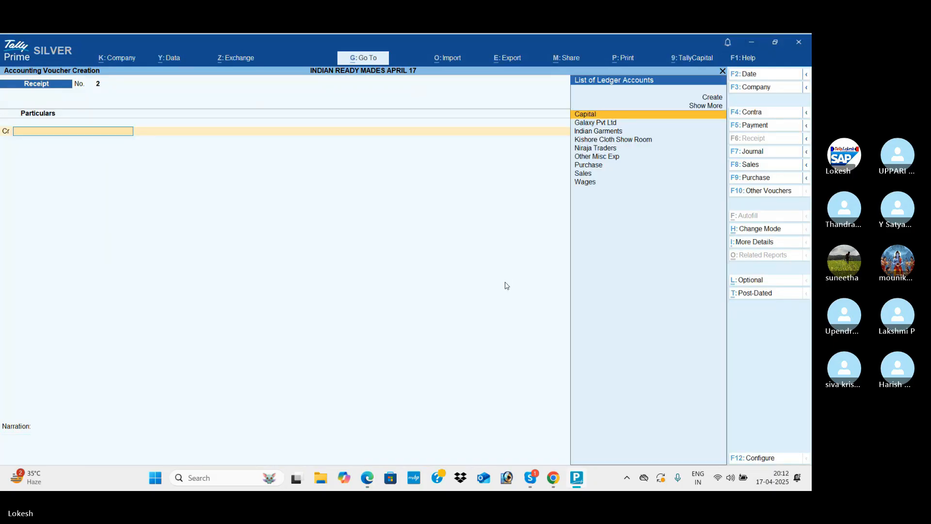
{"action": "key", "text": "alt+Tab"}
{"action": "key", "text": "alt+Tab"}
{"action": "left_click", "coordinate": [765, 178]}
{"action": "key", "text": "Return"}
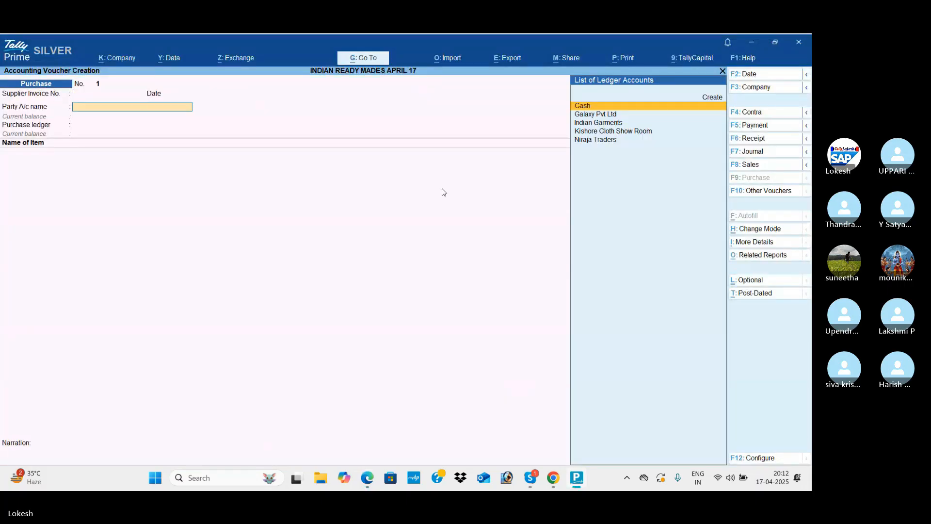
- Choose Indian Garments as the party for purchase 1, keep the receipt details blank and select the Purchase ledger
{"action": "key", "text": "alt+Tab"}
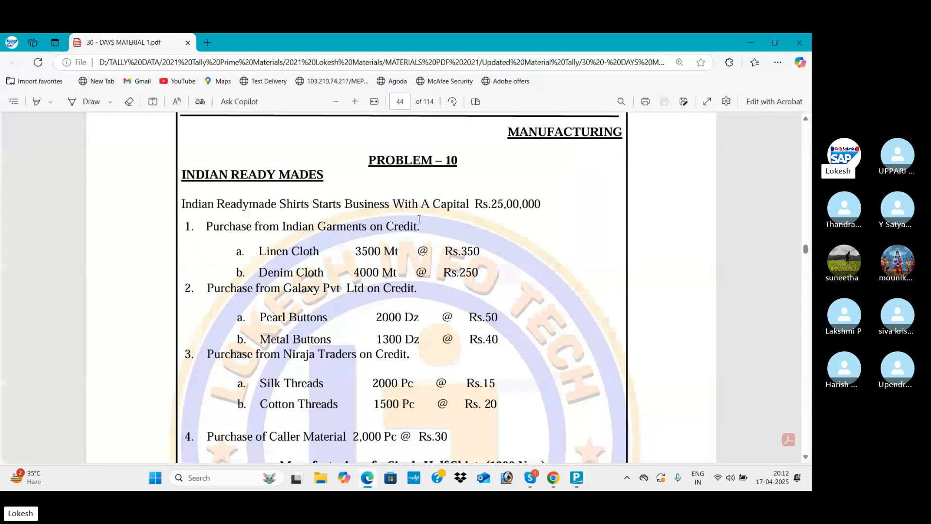
{"action": "scroll", "coordinate": [442, 193], "scroll_direction": "down", "scroll_amount": 1}
{"action": "key", "text": "alt+Tab"}
{"action": "key", "text": "Down"}
{"action": "key", "text": "Down"}
{"action": "key", "text": "Return"}
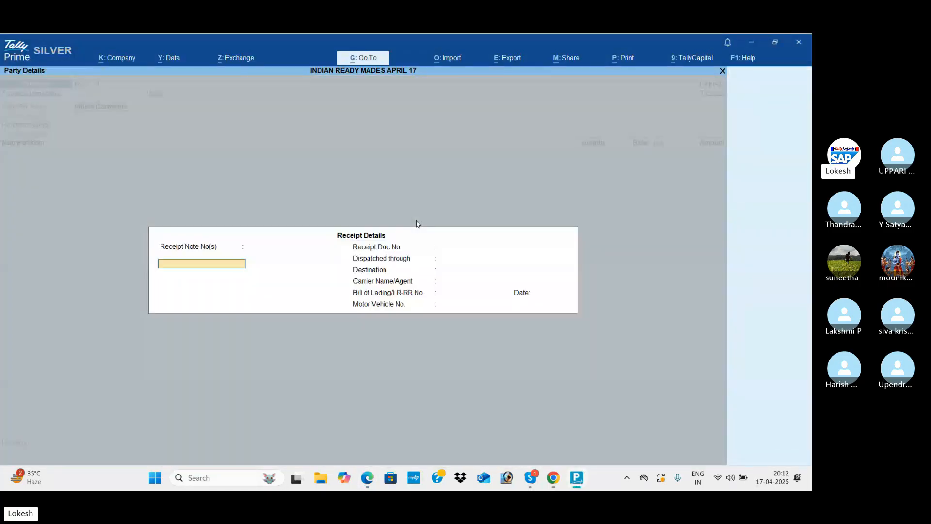
{"action": "key", "text": "Return"}
{"action": "key", "text": "ctrl+a"}
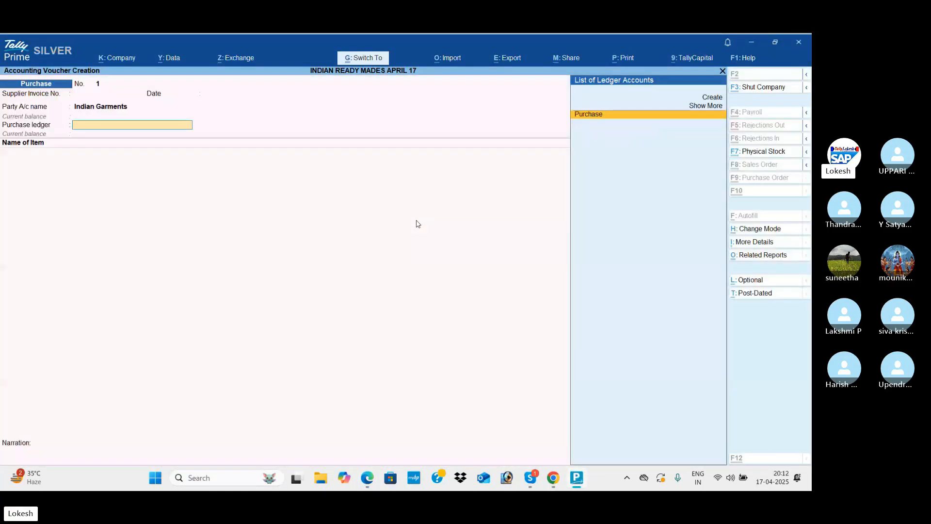
{"action": "key", "text": "Return"}
- Enter Linen Cloth in the Indian Garments purchase with a quantity of 3,500 mt at a rate of 350, as given in the PDF
{"action": "key", "text": "alt+Tab"}
{"action": "key", "text": "alt+Tab"}
{"action": "key", "text": "Return"}
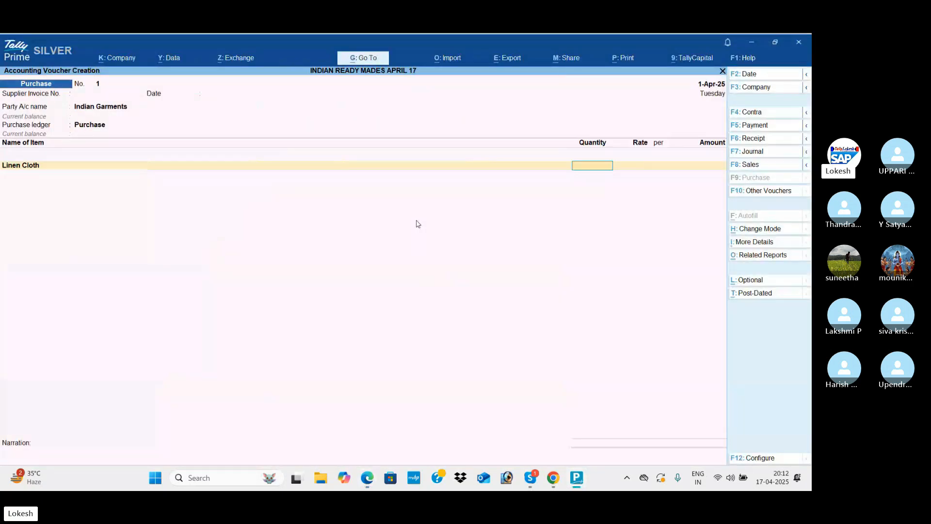
{"action": "key", "text": "alt+Tab"}
{"action": "key", "text": "alt+Tab"}
{"action": "type", "text": "3500"}
{"action": "key", "text": "Return"}
{"action": "key", "text": "alt+Tab"}
{"action": "key", "text": "alt+Tab"}
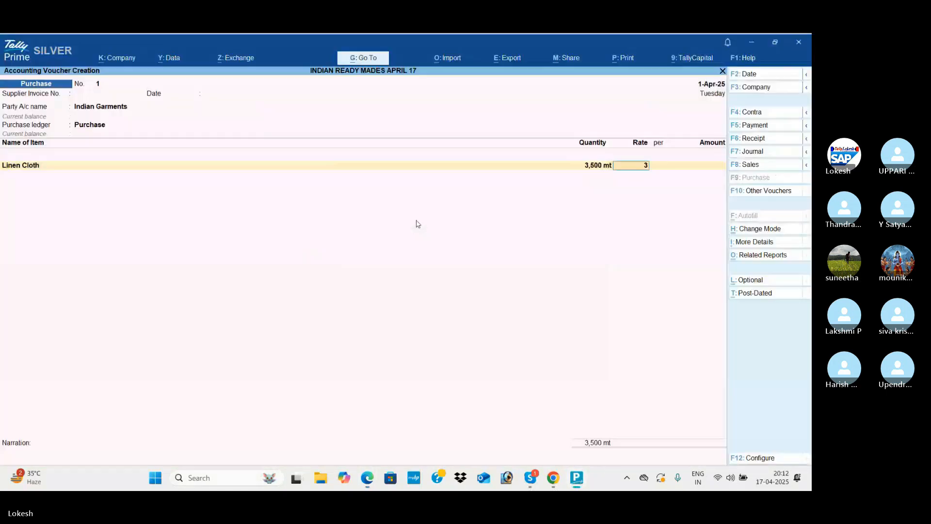
{"action": "type", "text": "350"}
{"action": "key", "text": "Return"}
{"action": "key", "text": "Return"}
{"action": "key", "text": "Return"}
- Add Denim Cloth to the Indian Garments purchase with a quantity of 4,000 mt at a rate of 250
{"action": "key", "text": "alt+Tab"}
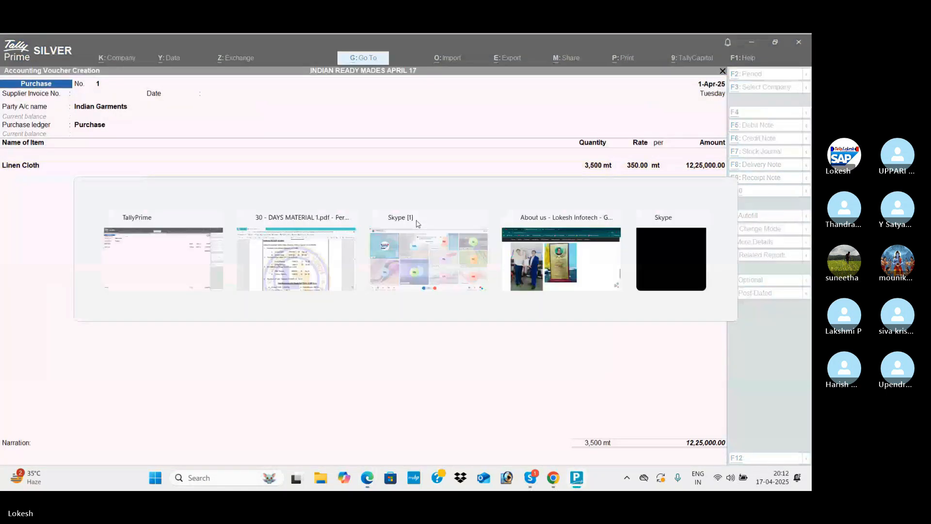
{"action": "key", "text": "Return"}
{"action": "key", "text": "alt+Tab"}
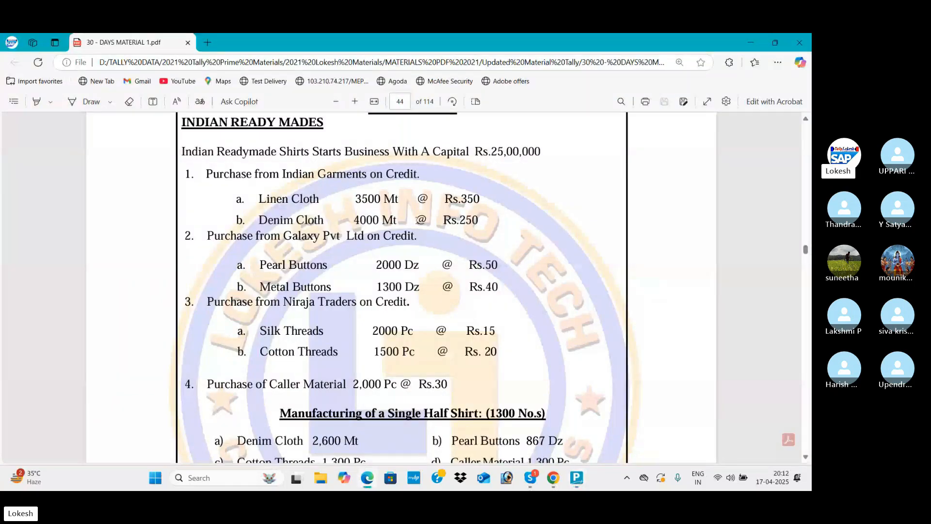
{"action": "key", "text": "alt+Tab"}
{"action": "type", "text": "4000"}
{"action": "key", "text": "Return"}
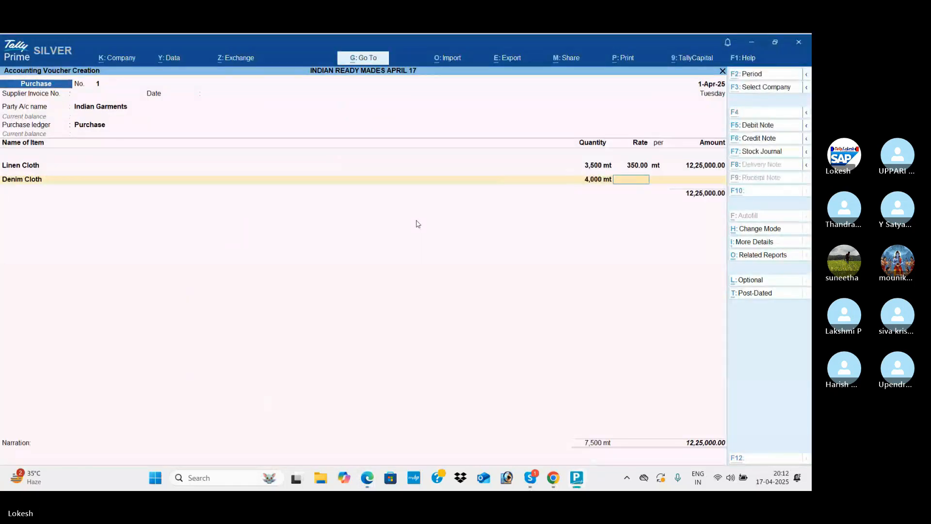
{"action": "key", "text": "alt+Tab"}
{"action": "key", "text": "alt+Tab"}
{"action": "type", "text": "0"}
{"action": "key", "text": "Return"}
{"action": "key", "text": "Return"}
{"action": "key", "text": "Return"}
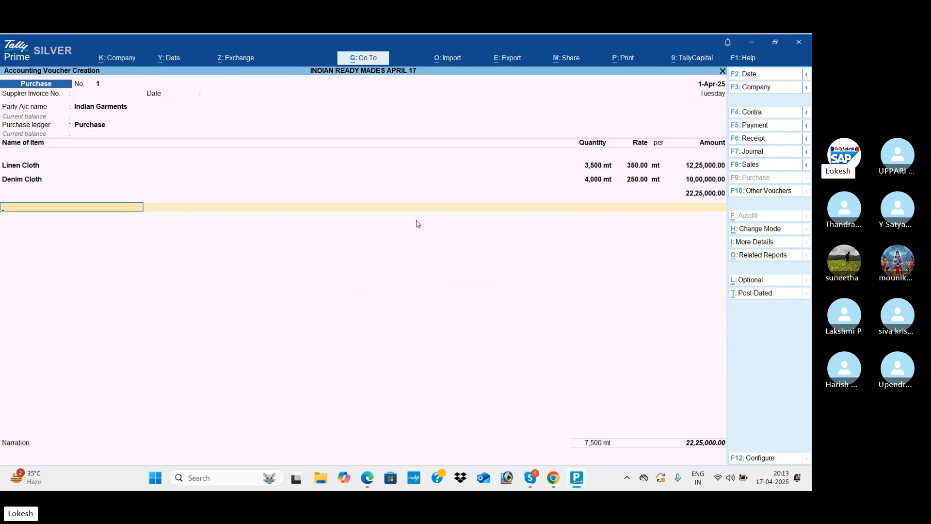
- End the entries of the Indian Garments purchase and save the voucher without a narration
{"action": "key", "text": "Return"}
{"action": "key", "text": "Return"}
{"action": "key", "text": "Return"}
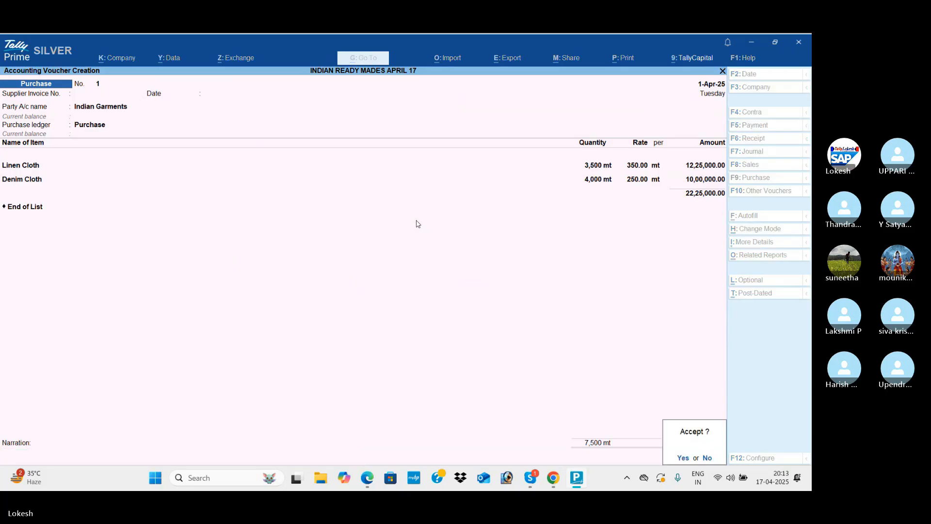
{"action": "key", "text": "Return"}
- Choose Galaxy Pvt Ltd, the next supplier in the PDF, as the party for purchase 2 and select the Purchase ledger
{"action": "key", "text": "alt+Tab"}
{"action": "scroll", "coordinate": [328, 275], "scroll_direction": "down", "scroll_amount": 3}
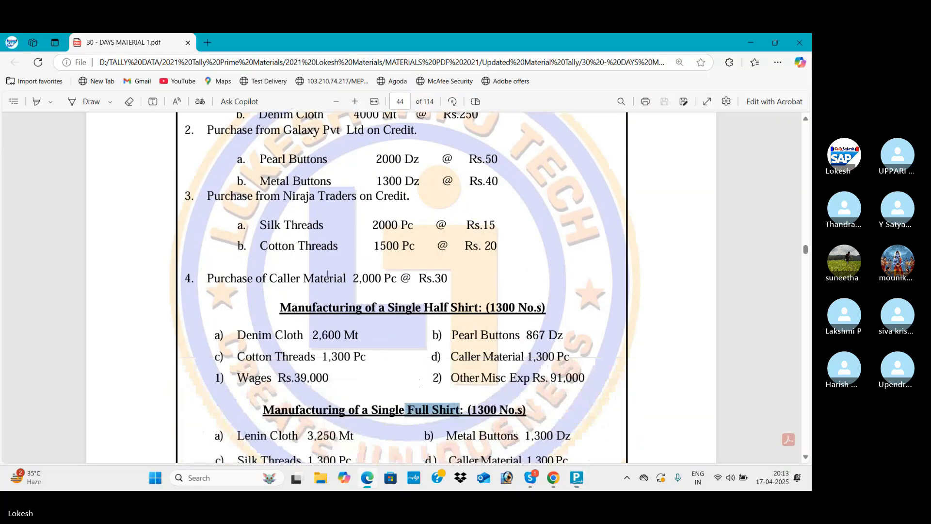
{"action": "scroll", "coordinate": [328, 275], "scroll_direction": "up", "scroll_amount": 1}
{"action": "key", "text": "alt+Tab"}
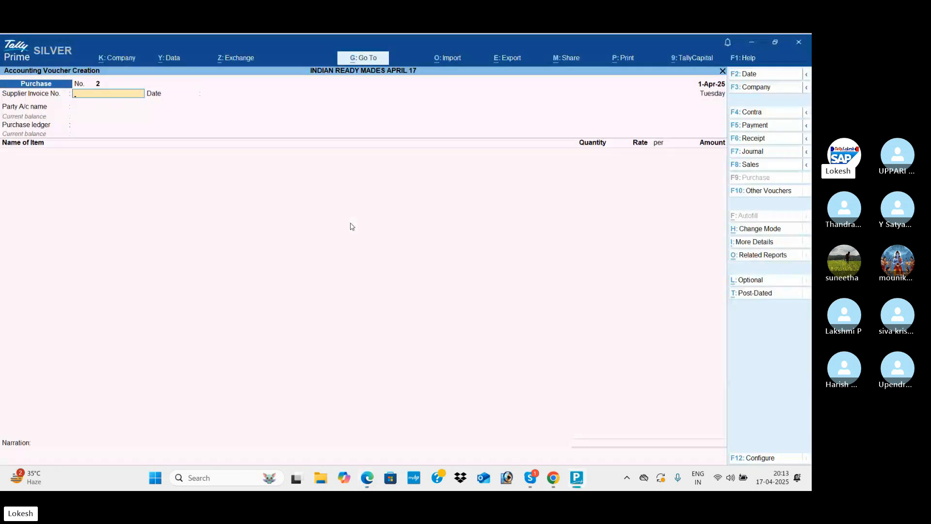
{"action": "key", "text": "Return"}
{"action": "key", "text": "Return"}
{"action": "key", "text": "Down"}
{"action": "key", "text": "Return"}
{"action": "key", "text": "Return"}
{"action": "key", "text": "Return"}
{"action": "key", "text": "Return"}
{"action": "key", "text": "Return"}
{"action": "key", "text": "Return"}
{"action": "key", "text": "Return"}
{"action": "key", "text": "Return"}
{"action": "key", "text": "Return"}
{"action": "key", "text": "Return"}
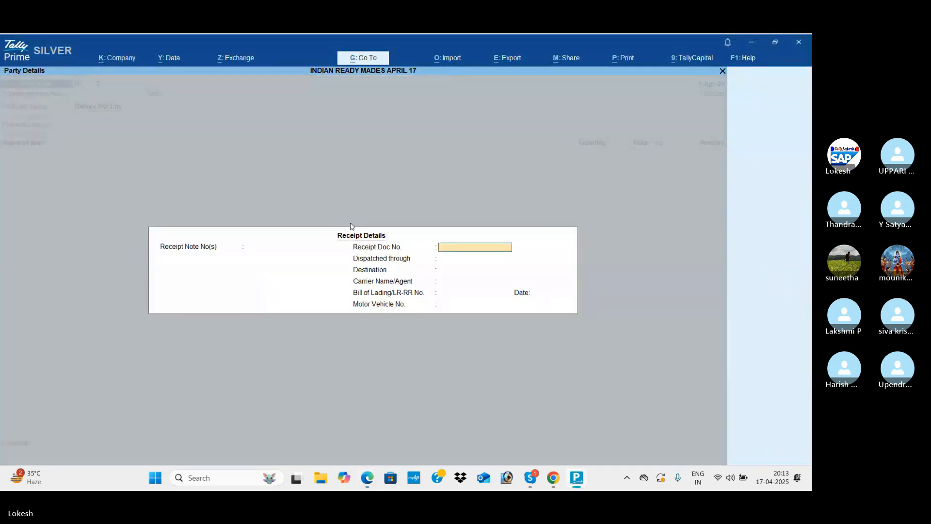
{"action": "key", "text": "Return"}
{"action": "key", "text": "Return"}
{"action": "key", "text": "Return"}
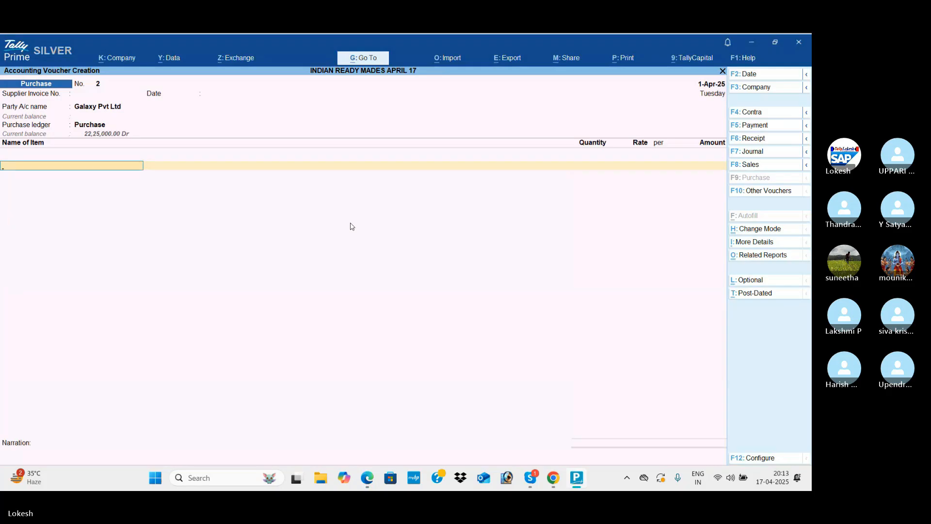
- Enter Pearl Buttons in the Galaxy Pvt Ltd purchase with a quantity of 2,000 dz at a rate of 50
{"action": "key", "text": "BackSpace"}
{"action": "key", "text": "Return"}
{"action": "key", "text": "alt+Tab"}
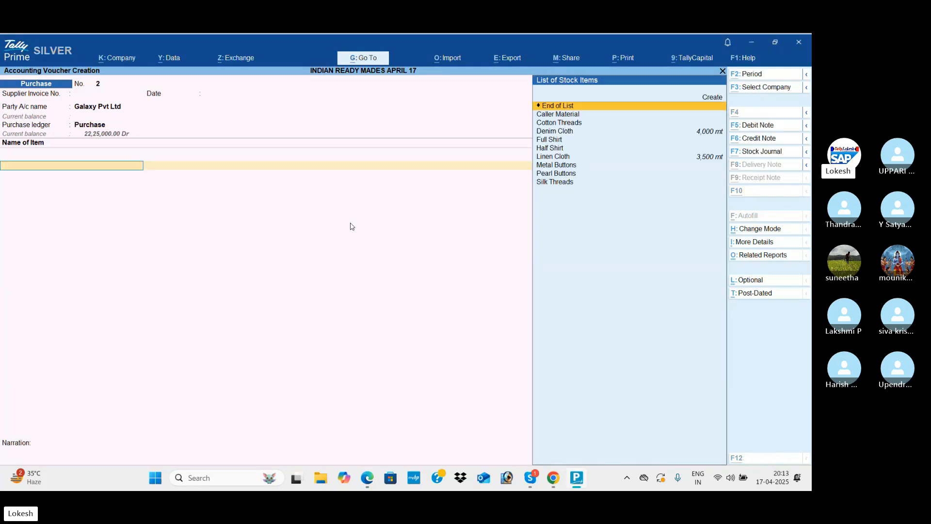
{"action": "key", "text": "alt+Tab"}
{"action": "type", "text": "P"}
{"action": "key", "text": "Return"}
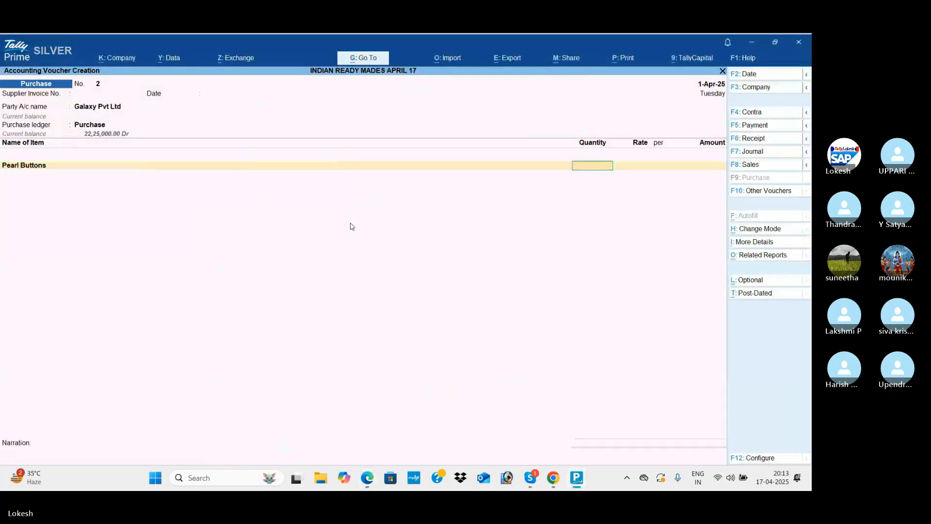
{"action": "key", "text": "alt+Tab"}
{"action": "key", "text": "alt+Tab"}
{"action": "type", "text": "2000"}
{"action": "key", "text": "Return"}
{"action": "key", "text": "alt+Tab"}
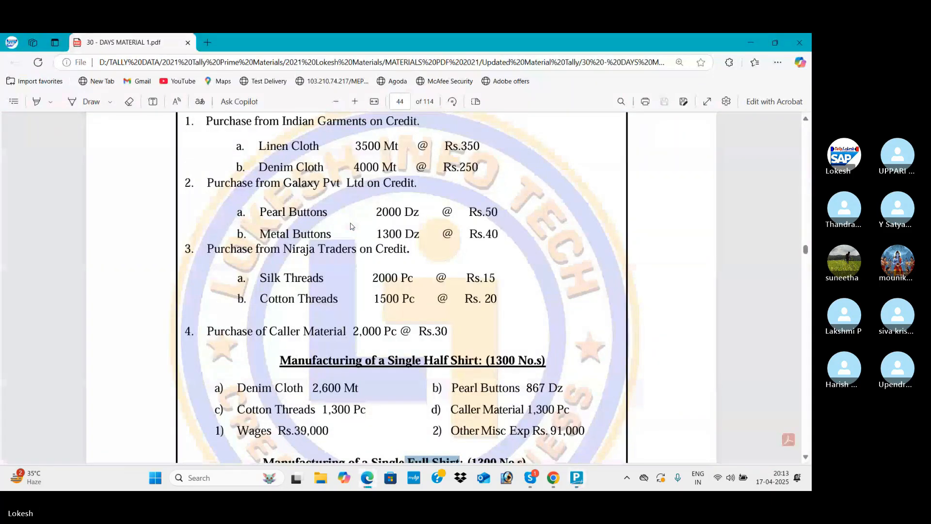
{"action": "key", "text": "alt+Tab"}
{"action": "type", "text": "50"}
{"action": "key", "text": "Return"}
{"action": "key", "text": "Return"}
{"action": "key", "text": "Return"}
- Add Metal Buttons to the Galaxy Pvt Ltd purchase with a quantity of 1,300 dz at a rate of 40
{"action": "key", "text": "alt+Tab"}
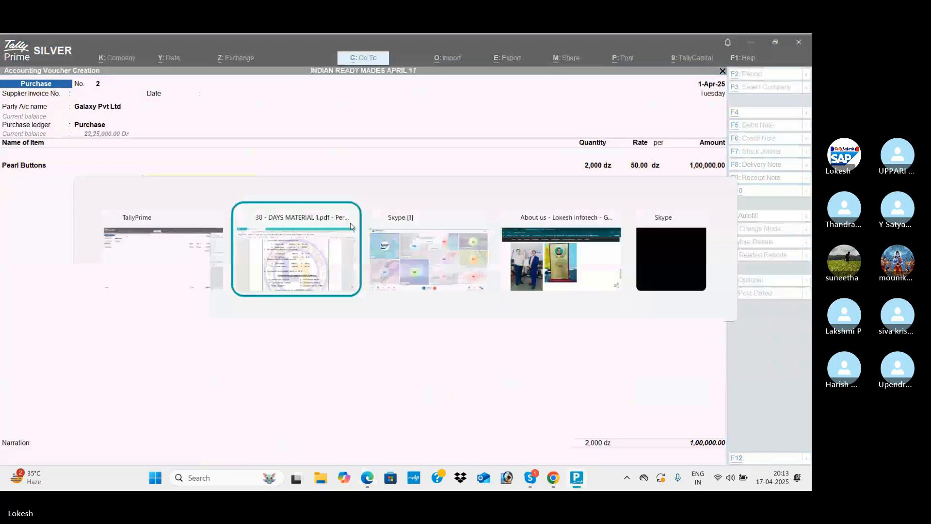
{"action": "key", "text": "alt+Tab"}
{"action": "type", "text": "m"}
{"action": "key", "text": "Return"}
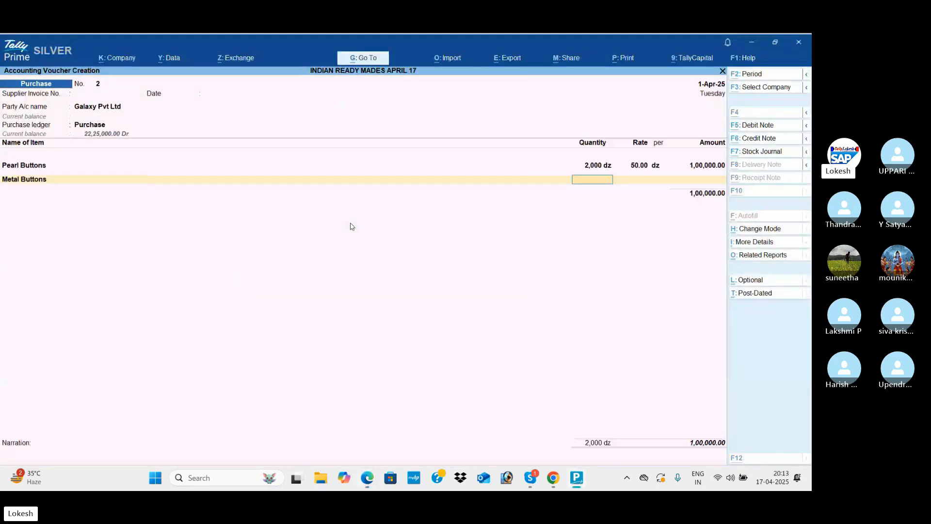
{"action": "key", "text": "alt+Tab"}
{"action": "key", "text": "alt+Tab"}
{"action": "type", "text": "1300"}
{"action": "key", "text": "Return"}
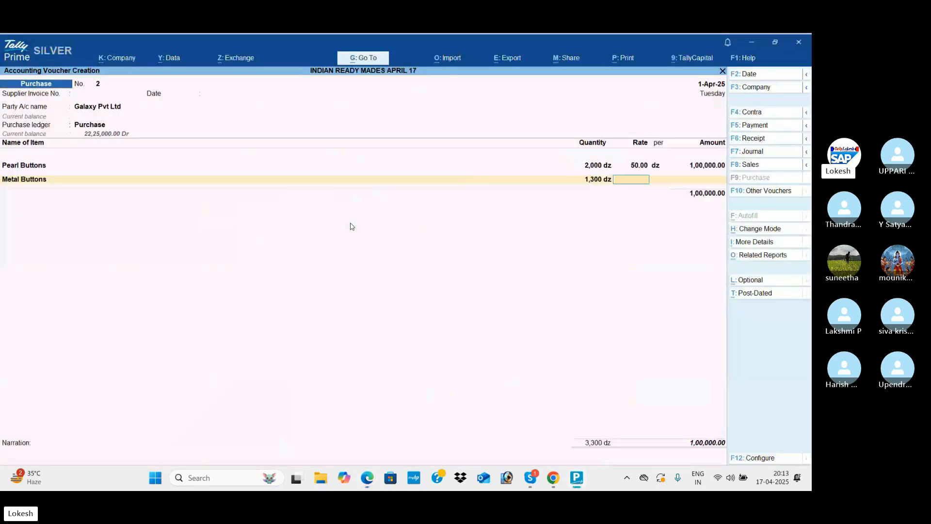
{"action": "key", "text": "alt+Tab"}
{"action": "key", "text": "alt+Tab"}
{"action": "type", "text": "40"}
{"action": "key", "text": "Return"}
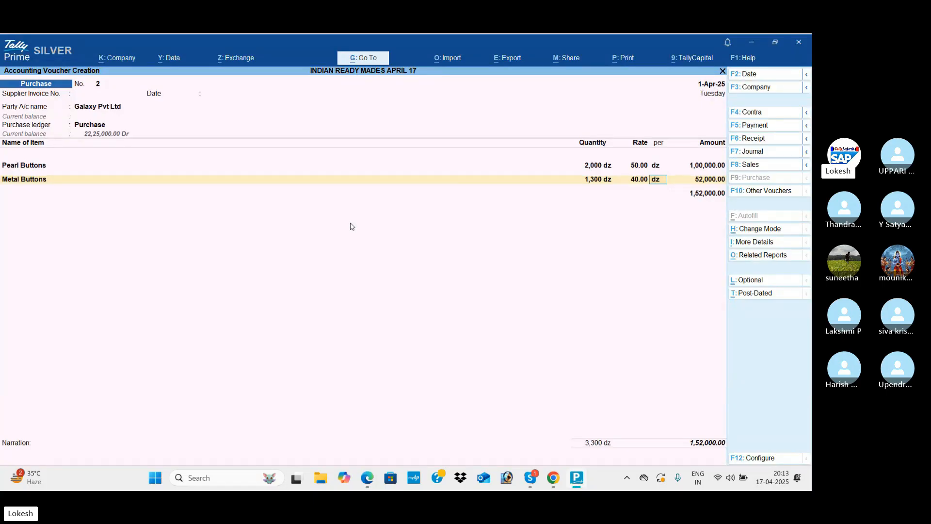
{"action": "key", "text": "Return"}
{"action": "key", "text": "Return"}
- End the item list of the Galaxy Pvt Ltd purchase and save the voucher without a narration
{"action": "key", "text": "Return"}
{"action": "key", "text": "Return"}
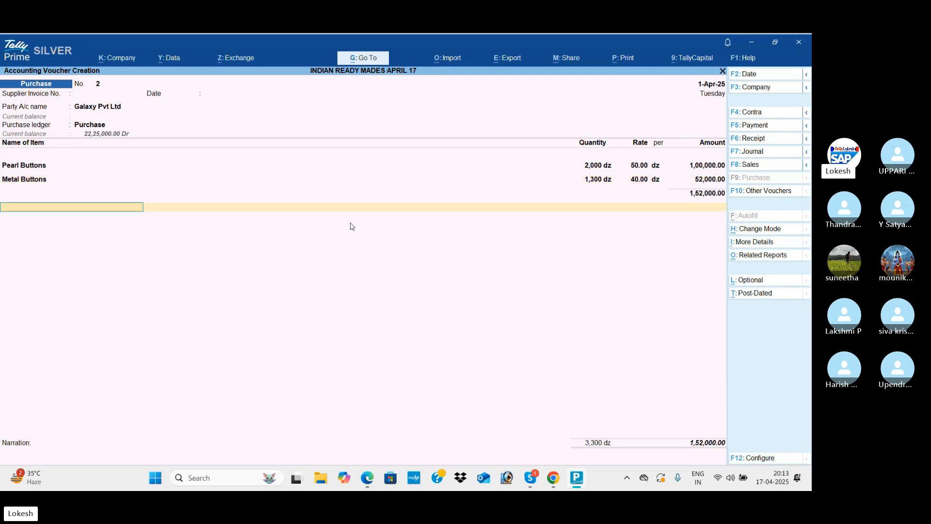
{"action": "key", "text": "Return"}
{"action": "key", "text": "Return"}
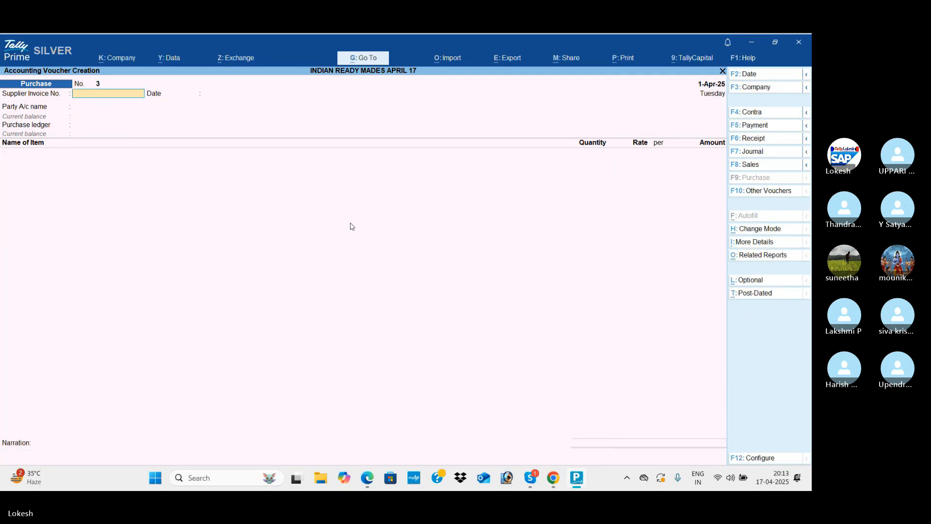
- Choose Niraja Traders, the third supplier in the PDF, as the party for purchase 3 and select the Purchase ledger
{"action": "key", "text": "alt+Tab"}
{"action": "scroll", "coordinate": [350, 225], "scroll_direction": "down", "scroll_amount": 1}
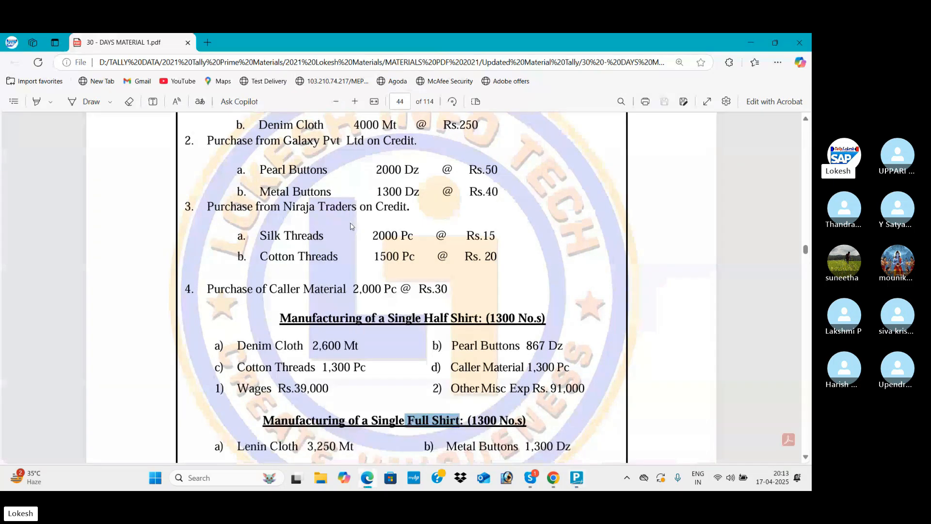
{"action": "key", "text": "alt+Tab"}
{"action": "key", "text": "Return"}
{"action": "key", "text": "Return"}
{"action": "key", "text": "Down"}
{"action": "key", "text": "Down"}
{"action": "key", "text": "Down"}
{"action": "key", "text": "alt+Tab"}
{"action": "key", "text": "alt+Tab"}
{"action": "key", "text": "Down"}
{"action": "key", "text": "Return"}
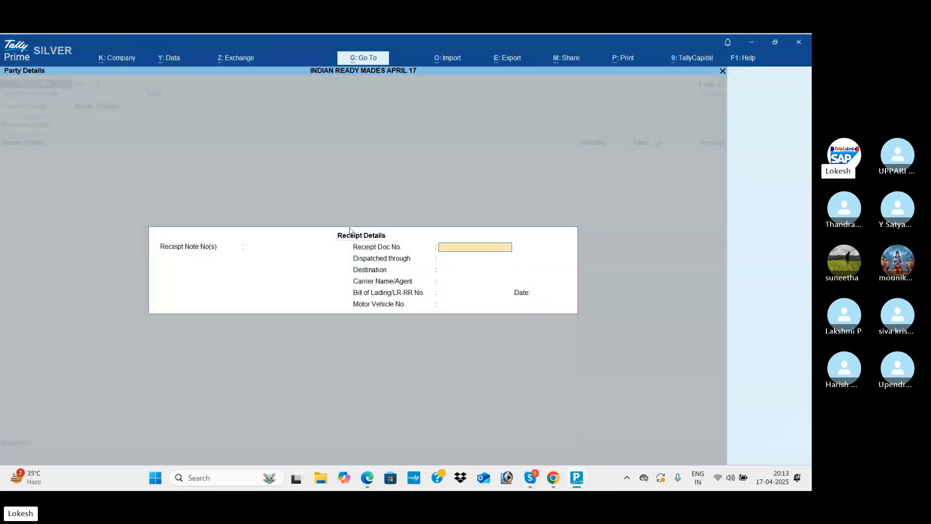
{"action": "key", "text": "ctrl+a"}
{"action": "key", "text": "Return"}
{"action": "key", "text": "ctrl+a"}
{"action": "key", "text": "Return"}
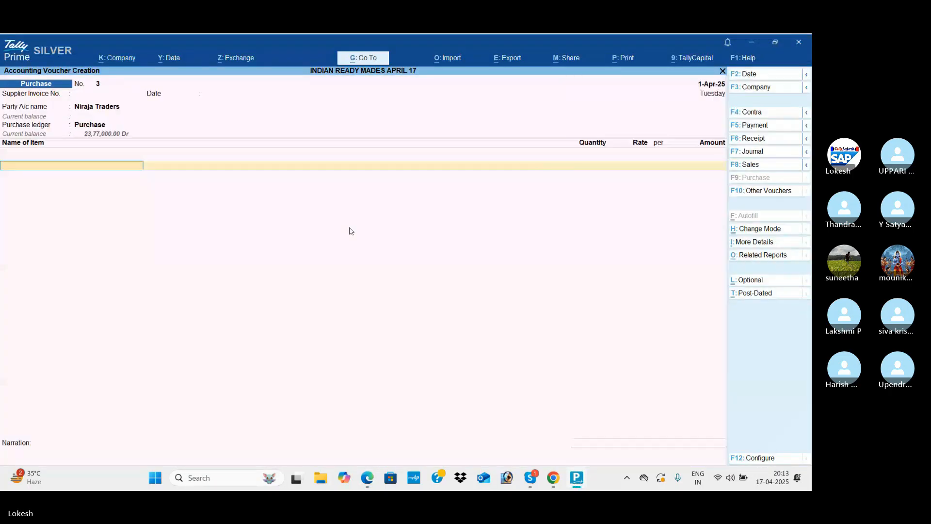
- Enter Silk Threads in the Niraja Traders purchase with a quantity of 2,000 pc at a rate of 15
{"action": "key", "text": "alt+Tab"}
{"action": "key", "text": "alt+Tab"}
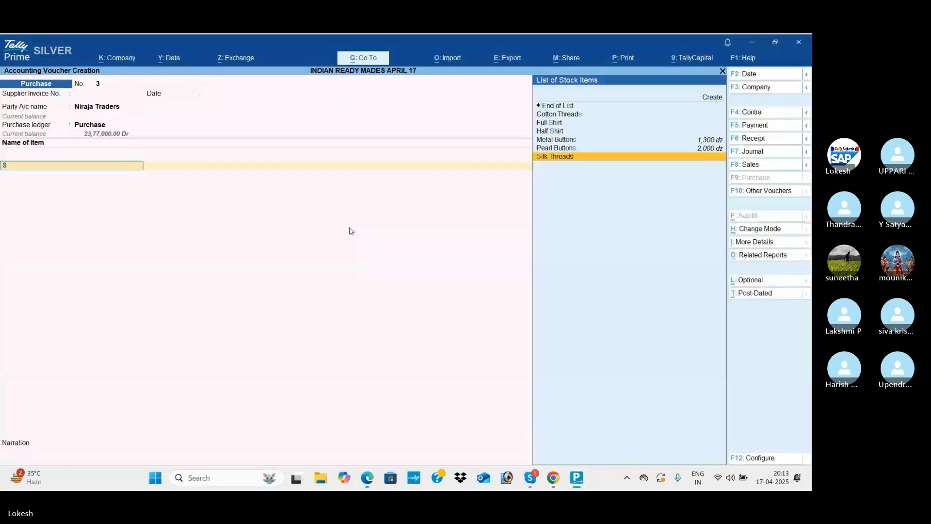
{"action": "key", "text": "Return"}
{"action": "key", "text": "alt+Tab"}
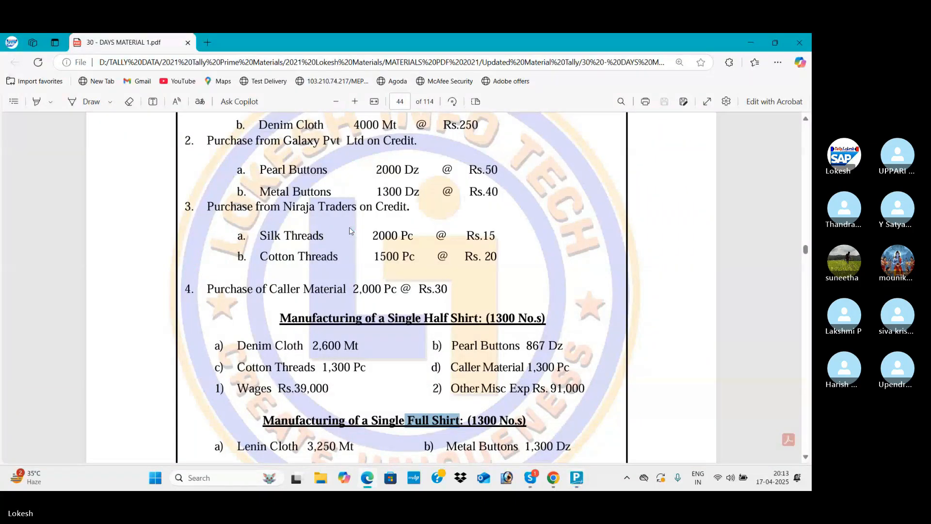
{"action": "key", "text": "alt+Tab"}
{"action": "type", "text": "2000"}
{"action": "key", "text": "Return"}
{"action": "type", "text": "15"}
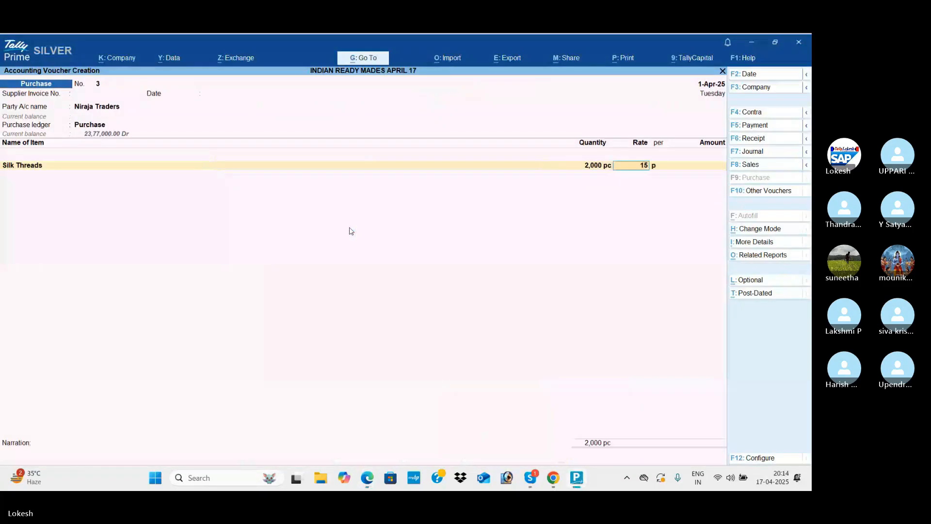
{"action": "key", "text": "Return"}
{"action": "key", "text": "Return"}
- Add Cotton Threads to the Niraja Traders purchase with a quantity of 1,500 pc at a rate of 20
{"action": "key", "text": "alt+Tab"}
{"action": "key", "text": "alt+Tab"}
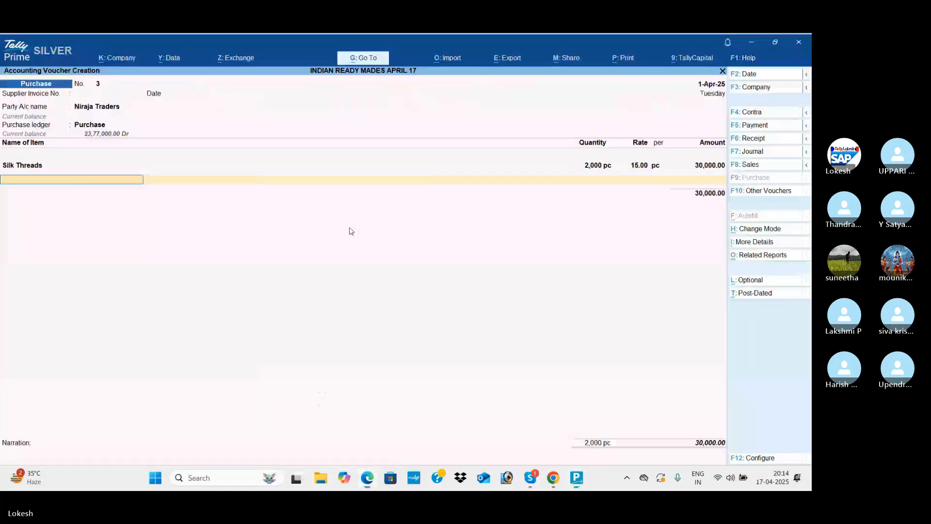
{"action": "type", "text": "Co"}
{"action": "key", "text": "Return"}
{"action": "key", "text": "alt+Tab"}
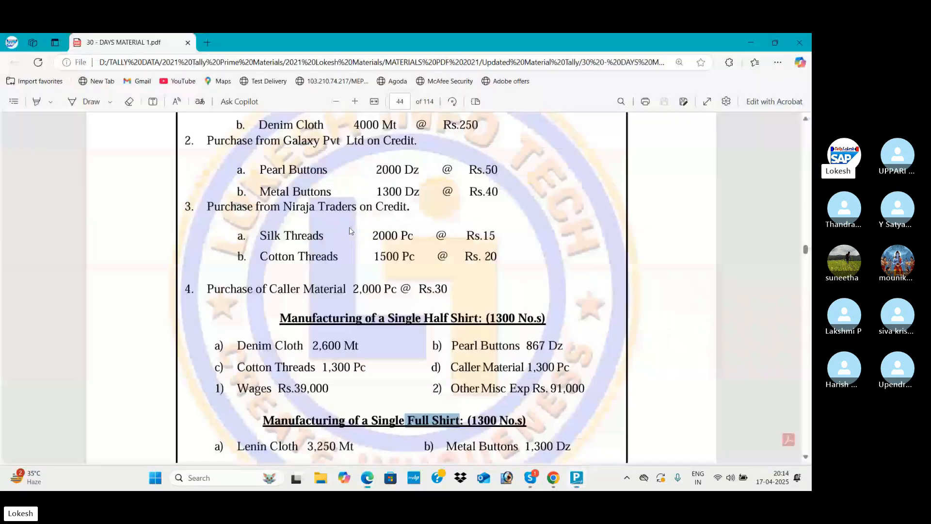
{"action": "key", "text": "alt+Tab"}
{"action": "type", "text": "1,500"}
{"action": "key", "text": "Return"}
{"action": "type", "text": "20"}
{"action": "key", "text": "Return"}
{"action": "key", "text": "Return"}
{"action": "key", "text": "Return"}
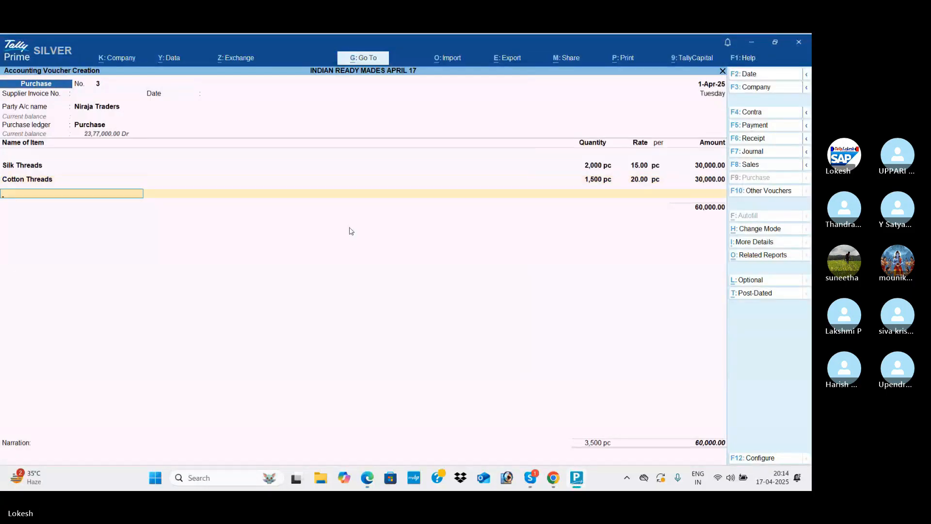
- End the item list of the Niraja Traders purchase and save the voucher, continuing to the next blank purchase
{"action": "key", "text": "Return"}
{"action": "key", "text": "Return"}
{"action": "key", "text": "Return"}
{"action": "key", "text": "Return"}
{"action": "key", "text": "Return"}
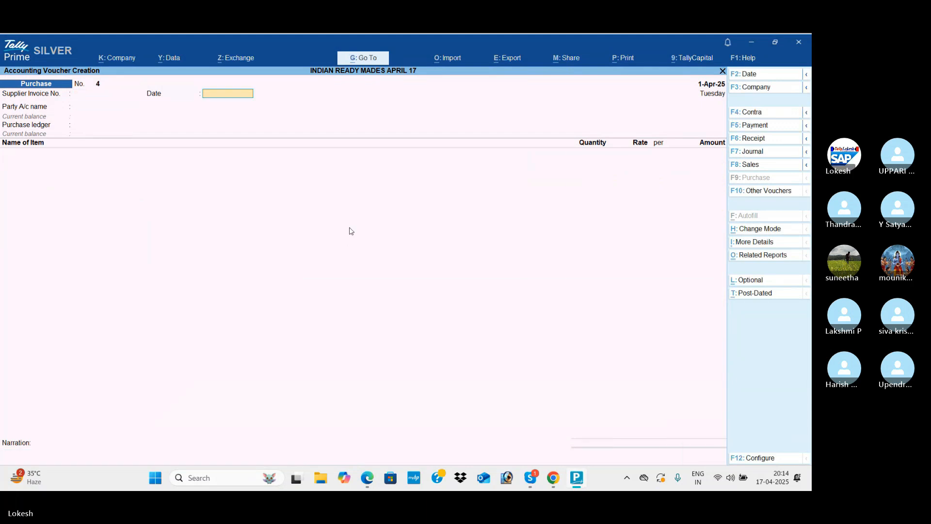
- Set Cash as the party for purchase 4 with blank receipt and party details, and select the Purchase ledger
{"action": "key", "text": "Return"}
{"action": "key", "text": "Return"}
{"action": "key", "text": "Return"}
{"action": "key", "text": "Return"}
{"action": "key", "text": "Return"}
{"action": "key", "text": "Return"}
{"action": "key", "text": "Return"}
{"action": "key", "text": "Return"}
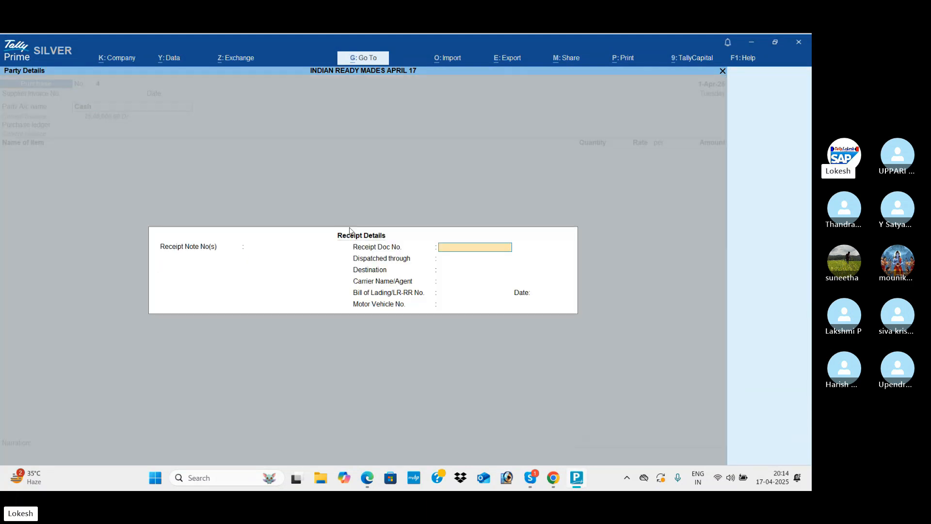
{"action": "key", "text": "Return"}
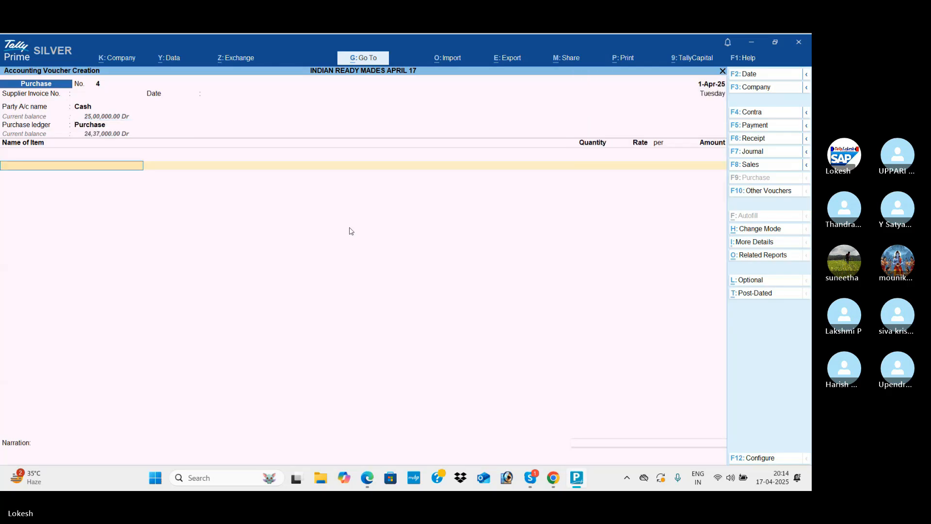
- Enter Caller Material from the PDF in the cash purchase with a quantity of 2,000 pc at a rate of 30
{"action": "key", "text": "alt+Tab"}
{"action": "key", "text": "alt+Tab"}
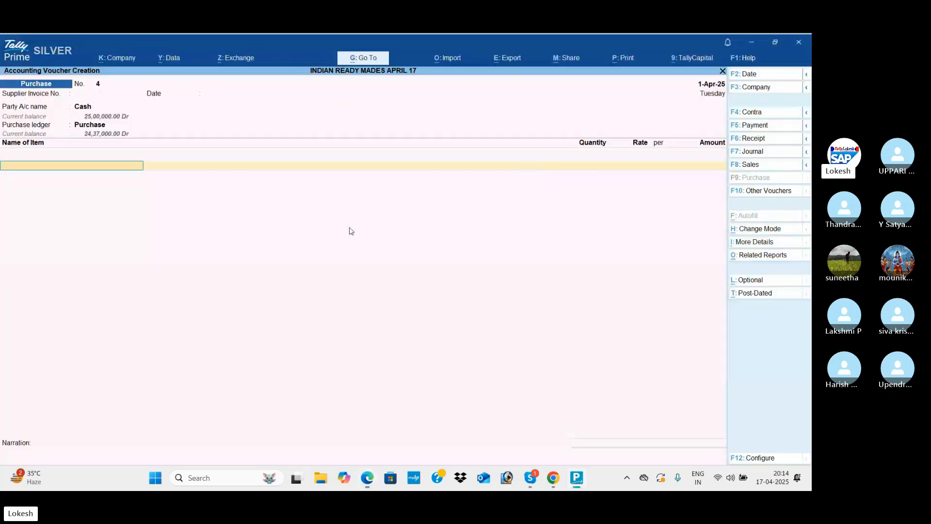
{"action": "type", "text": "C"}
{"action": "key", "text": "Return"}
{"action": "key", "text": "alt+Tab"}
{"action": "key", "text": "alt+Tab"}
{"action": "type", "text": "2000"}
{"action": "key", "text": "Return"}
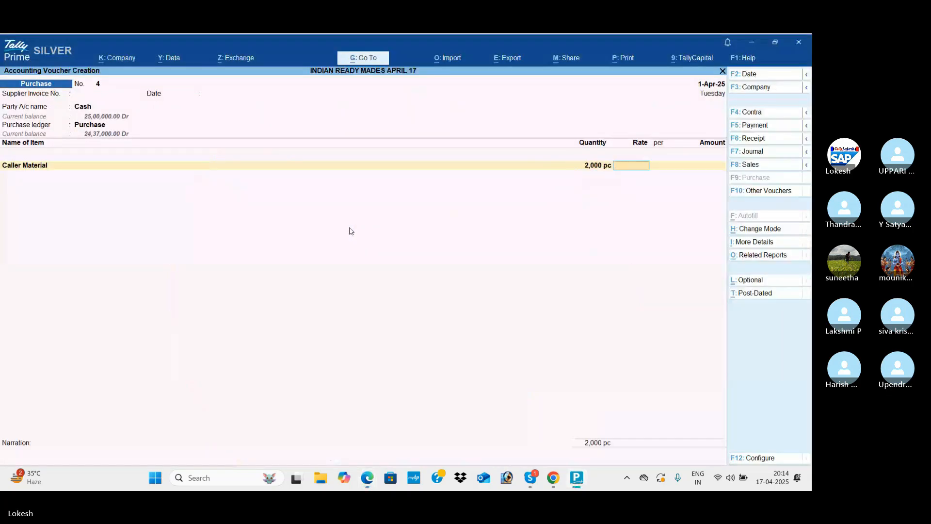
{"action": "key", "text": "alt+Tab"}
{"action": "key", "text": "alt+Tab"}
{"action": "type", "text": "30"}
{"action": "key", "text": "Return"}
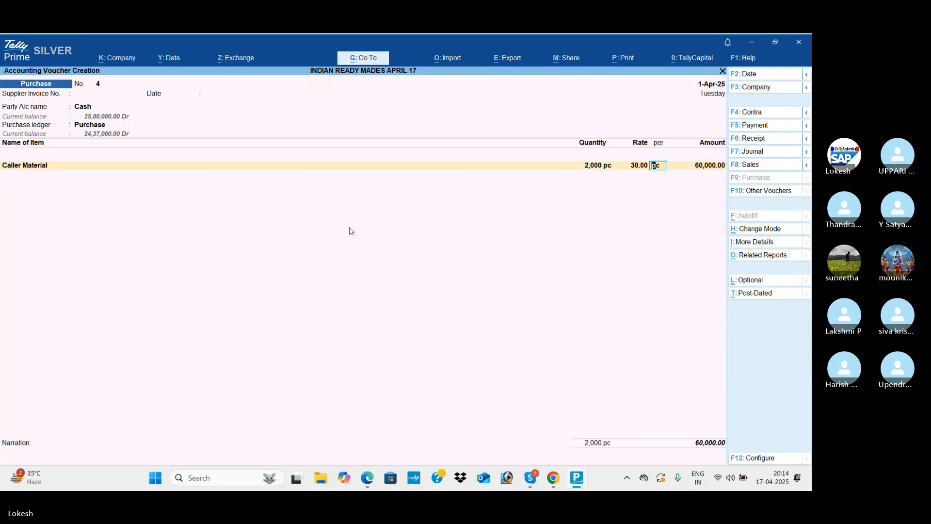
{"action": "key", "text": "Return"}
{"action": "key", "text": "Return"}
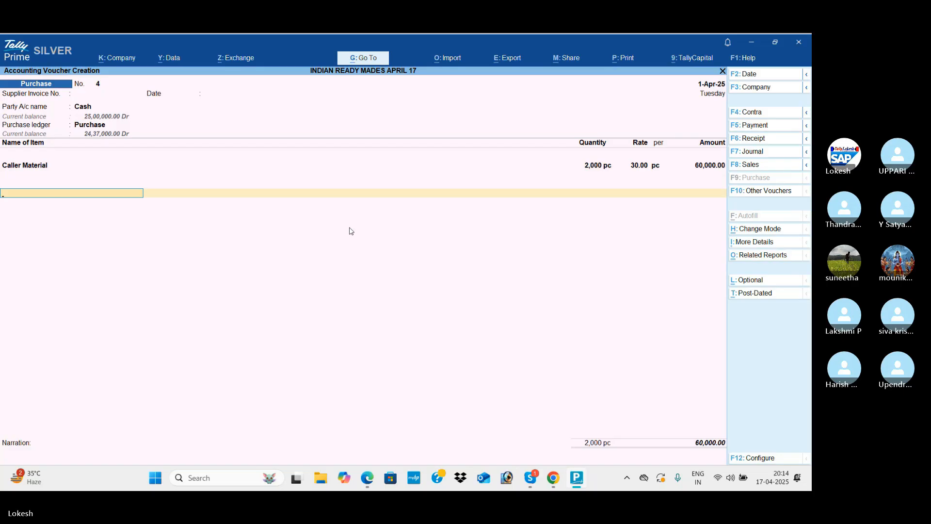
- End the item list of the cash purchase and save the voucher without a narration
{"action": "key", "text": "Return"}
{"action": "key", "text": "Return"}
{"action": "key", "text": "Return"}
{"action": "key", "text": "Return"}
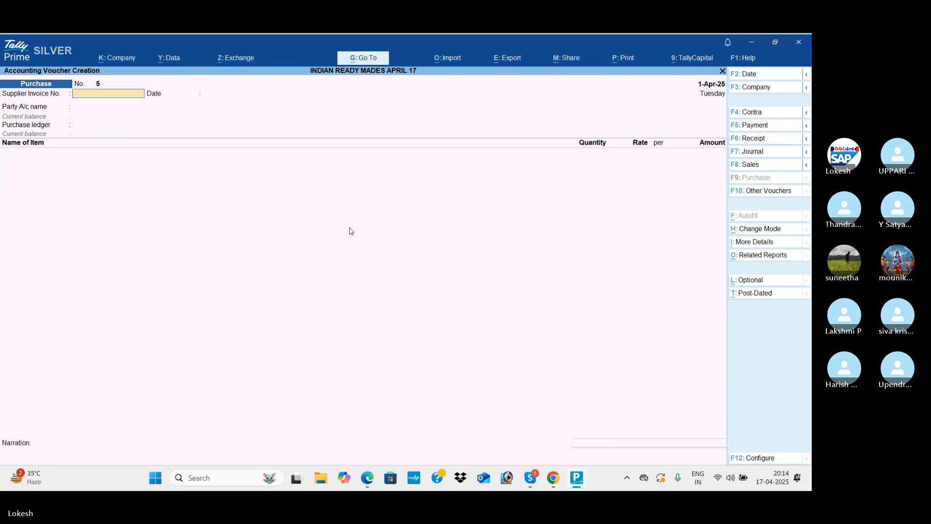
- Review the Problem 10 purchases and the Half Shirt and Full Shirt manufacturing requirements in the PDF
{"action": "key", "text": "alt+Tab"}
{"action": "scroll", "coordinate": [368, 219], "scroll_direction": "up", "scroll_amount": 3}
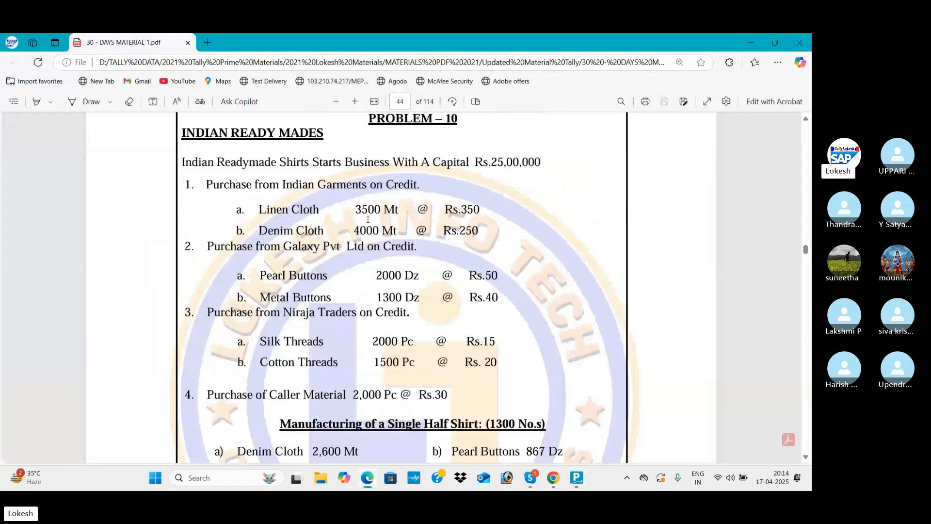
{"action": "scroll", "coordinate": [368, 219], "scroll_direction": "down", "scroll_amount": 2}
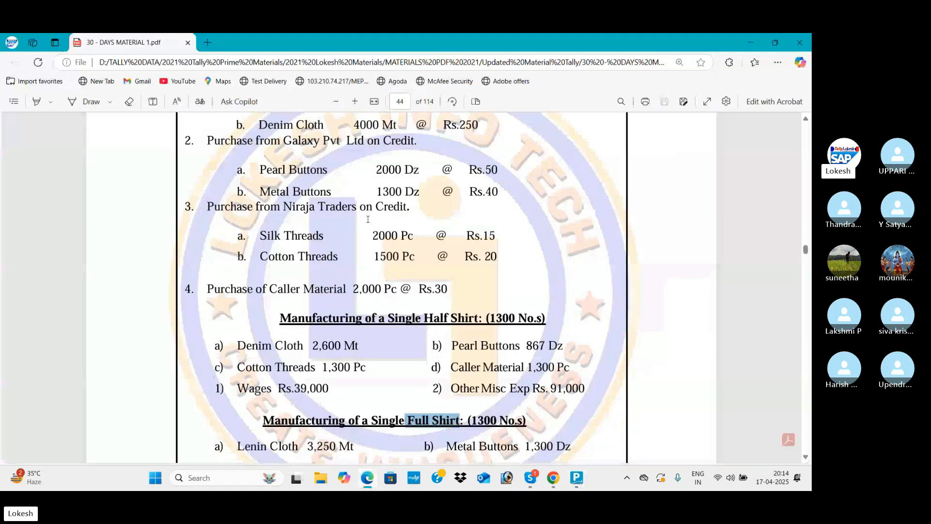
{"action": "scroll", "coordinate": [369, 220], "scroll_direction": "up", "scroll_amount": 1}
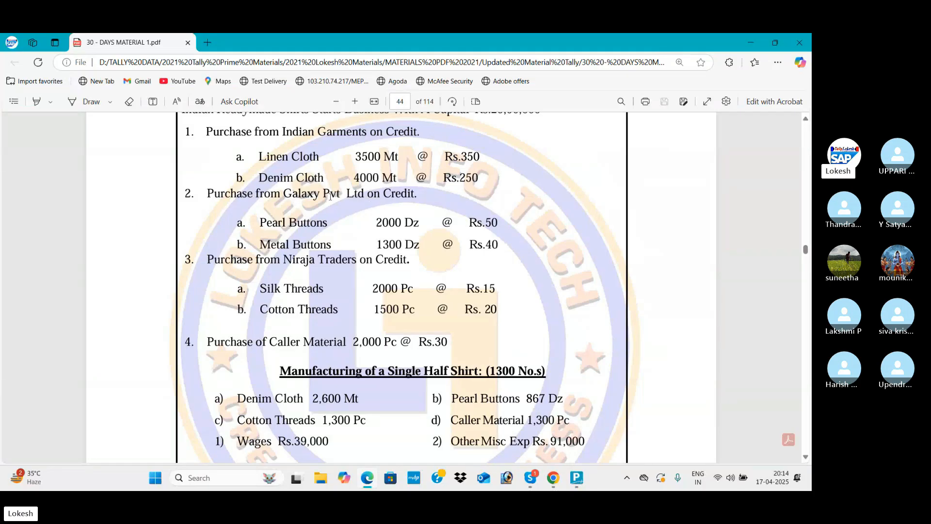
{"action": "left_click_drag", "start_coordinate": [258, 156], "coordinate": [324, 177]}
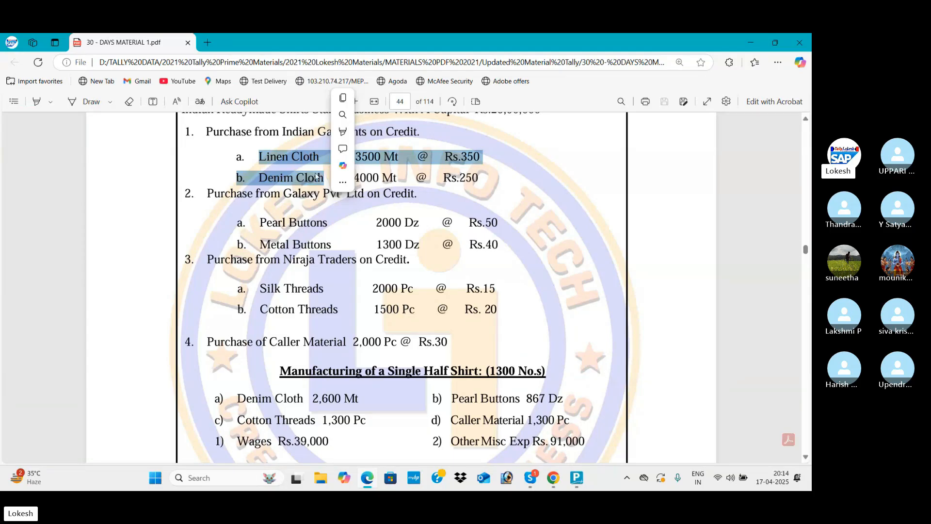
{"action": "left_click", "coordinate": [309, 177]}
{"action": "left_click_drag", "start_coordinate": [284, 201], "coordinate": [403, 226]}
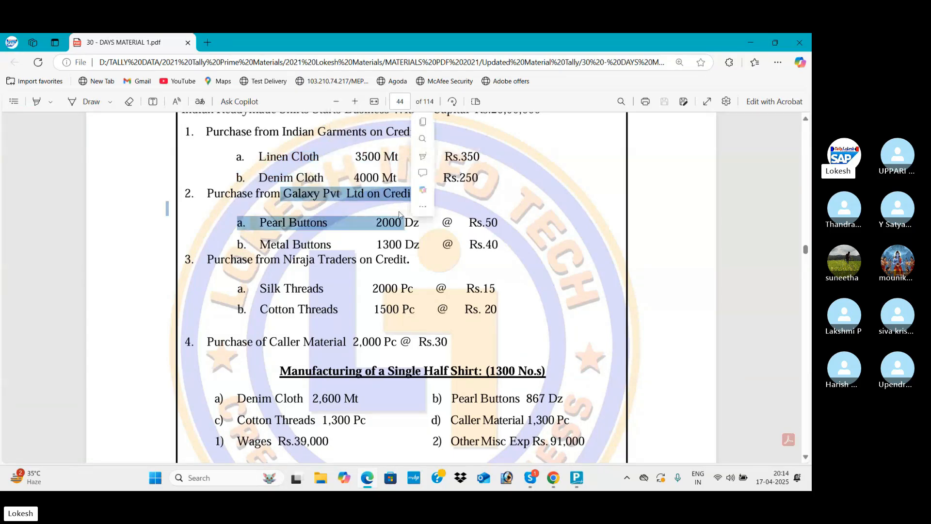
{"action": "left_click_drag", "start_coordinate": [283, 260], "coordinate": [368, 274]}
{"action": "left_click_drag", "start_coordinate": [241, 155], "coordinate": [440, 285]}
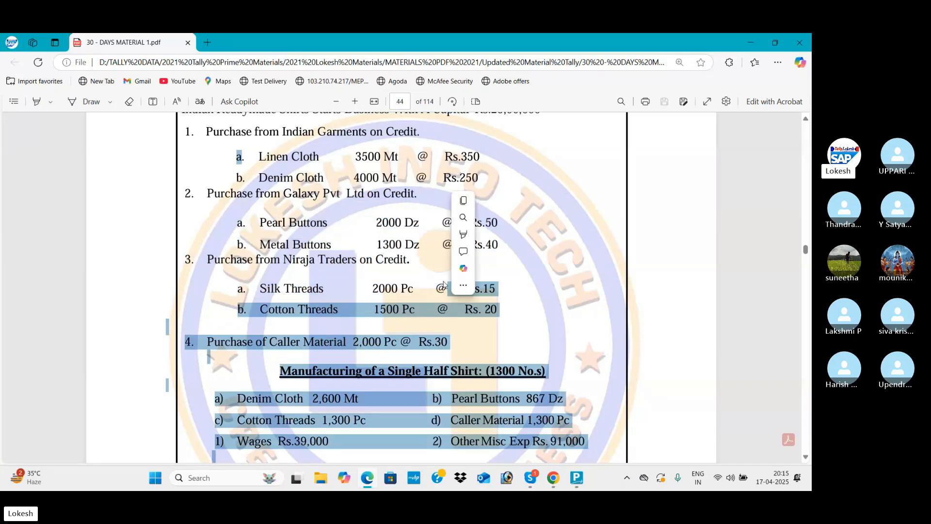
{"action": "scroll", "coordinate": [440, 285], "scroll_direction": "down", "scroll_amount": 3}
{"action": "left_click", "coordinate": [369, 313]}
{"action": "scroll", "coordinate": [369, 313], "scroll_direction": "down", "scroll_amount": 3}
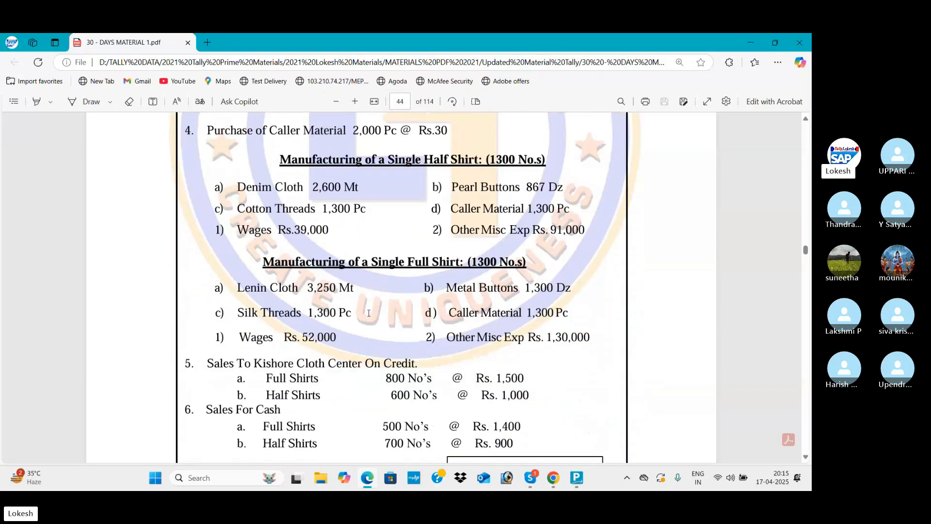
{"action": "left_click_drag", "start_coordinate": [277, 158], "coordinate": [562, 165]}
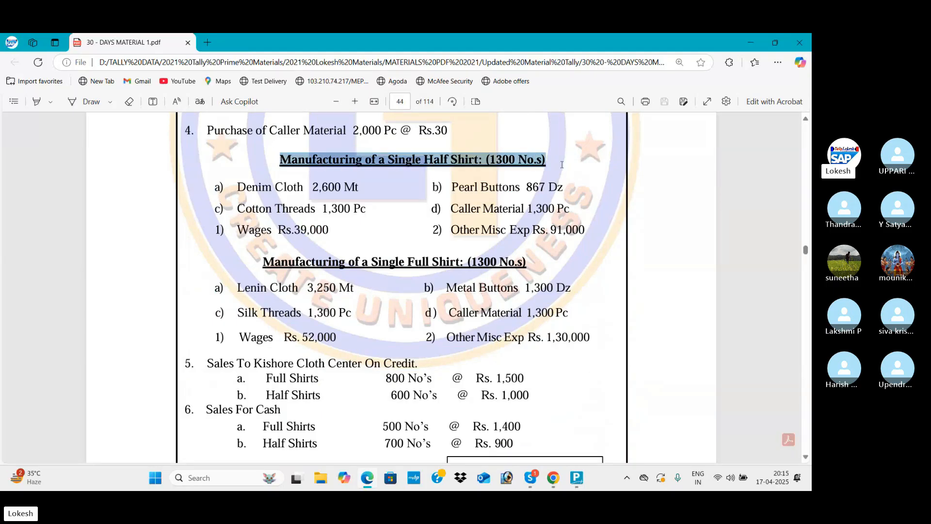
{"action": "left_click_drag", "start_coordinate": [251, 259], "coordinate": [534, 266]}
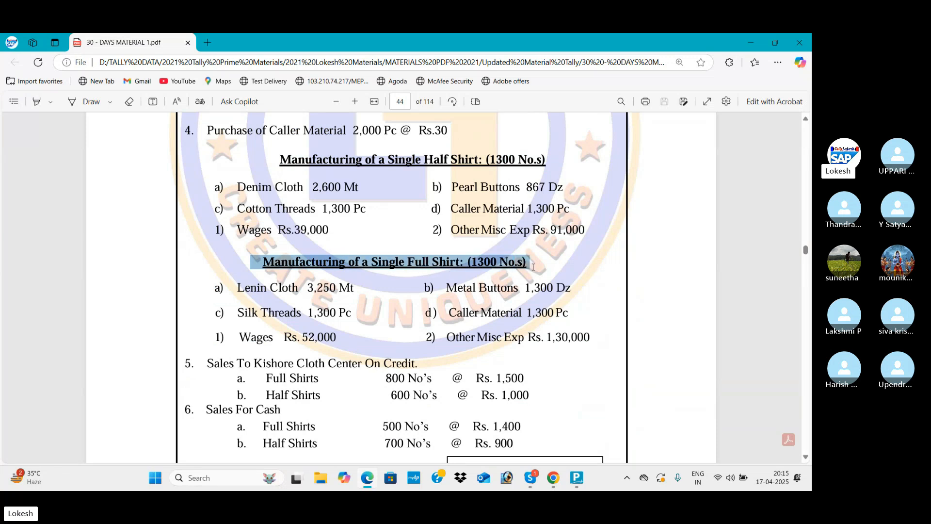
{"action": "left_click", "coordinate": [394, 296]}
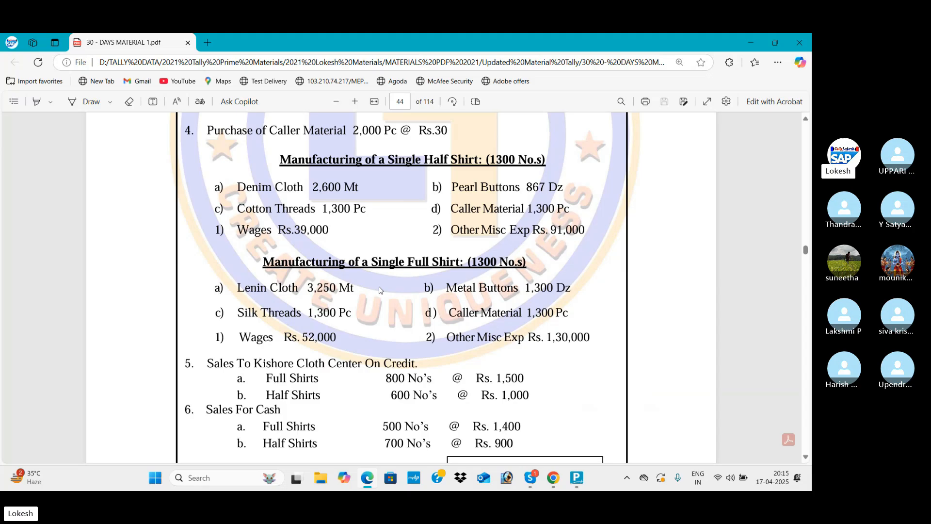
- Return to TallyPrime, quit the blank purchase voucher and start creating a new voucher type master
{"action": "key", "text": "alt+Tab"}
{"action": "key", "text": "Escape"}
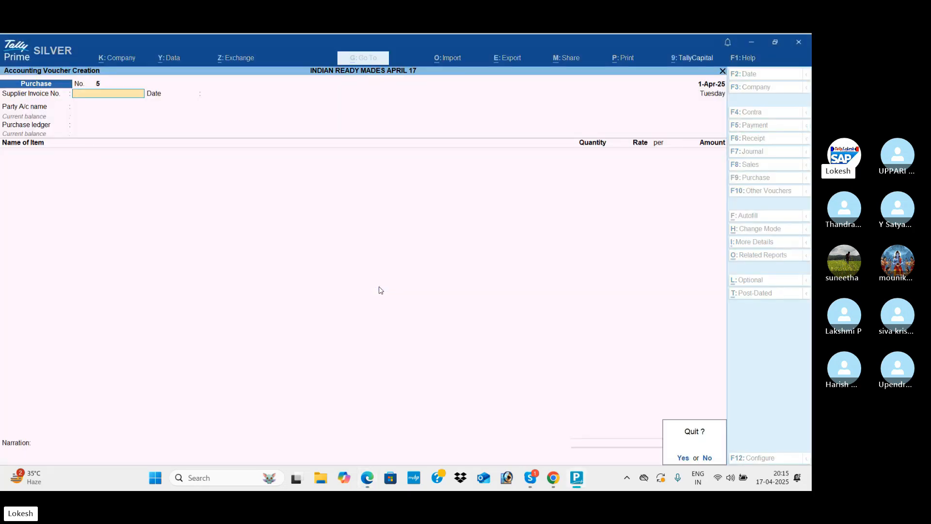
{"action": "key", "text": "Return"}
{"action": "key", "text": "Up"}
{"action": "key", "text": "Up"}
{"action": "key", "text": "Up"}
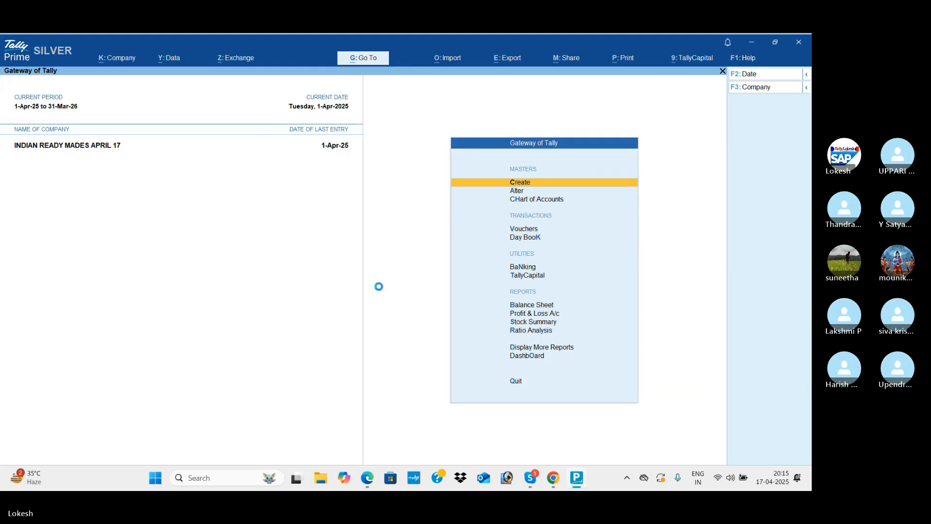
{"action": "key", "text": "Return"}
{"action": "key", "text": "Down"}
{"action": "key", "text": "Down"}
{"action": "key", "text": "Down"}
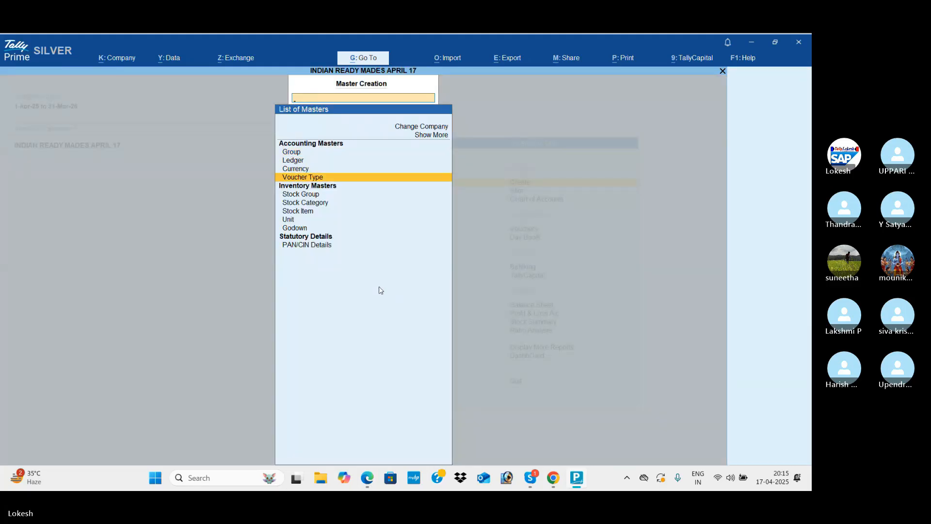
{"action": "key", "text": "Return"}
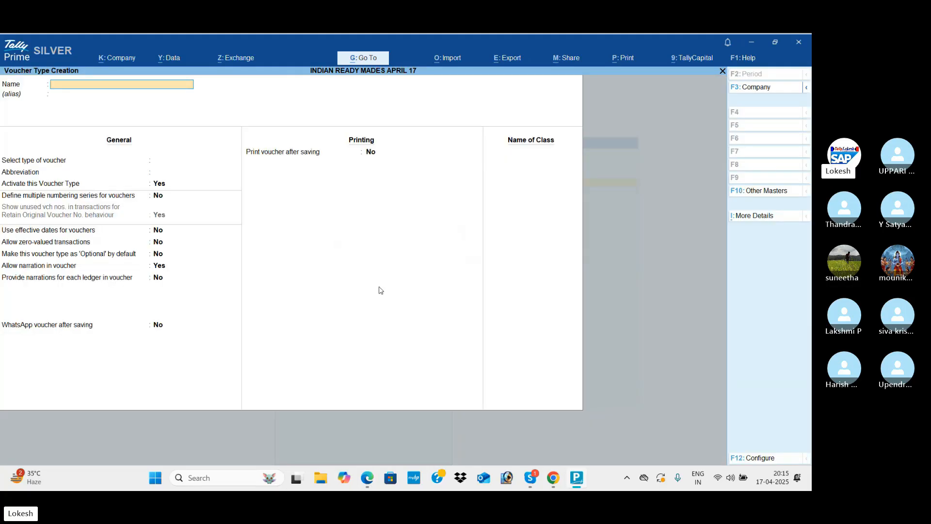
- Name the new voucher type Manufactruing and base it on the Stock Journal type
{"action": "type", "text": "Manufactruing"}
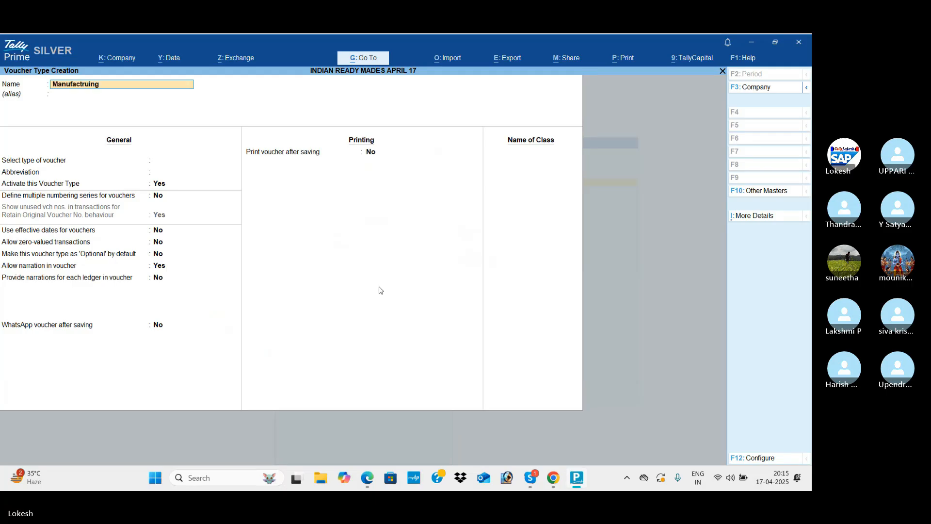
{"action": "key", "text": "Return"}
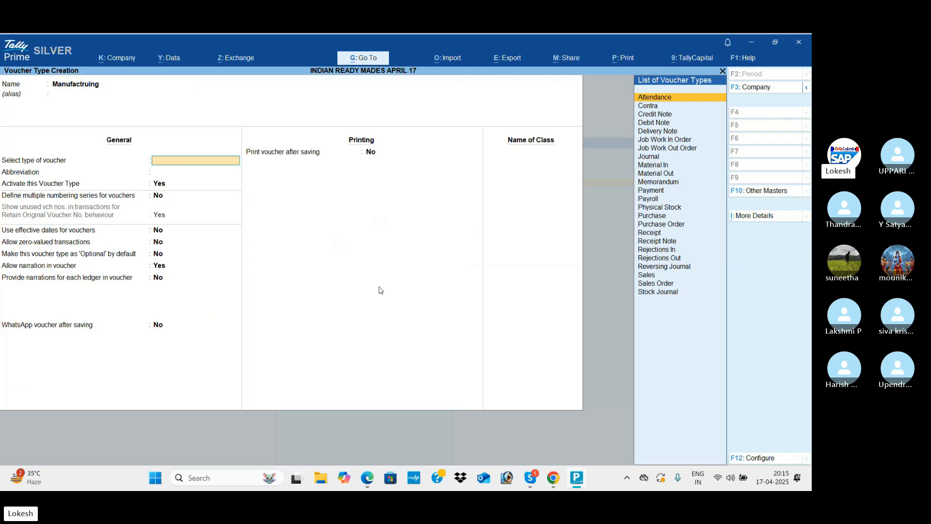
{"action": "key", "text": "Down"}
{"action": "key", "text": "Down"}
{"action": "key", "text": "Down"}
{"action": "key", "text": "Down"}
{"action": "key", "text": "Down"}
{"action": "key", "text": "Down"}
{"action": "key", "text": "Down"}
{"action": "key", "text": "Down"}
{"action": "key", "text": "Down"}
{"action": "key", "text": "Down"}
{"action": "key", "text": "Down"}
{"action": "key", "text": "Down"}
{"action": "key", "text": "Down"}
{"action": "key", "text": "Down"}
{"action": "key", "text": "Down"}
{"action": "key", "text": "Down"}
{"action": "key", "text": "Down"}
{"action": "key", "text": "Down"}
{"action": "key", "text": "Down"}
{"action": "key", "text": "Down"}
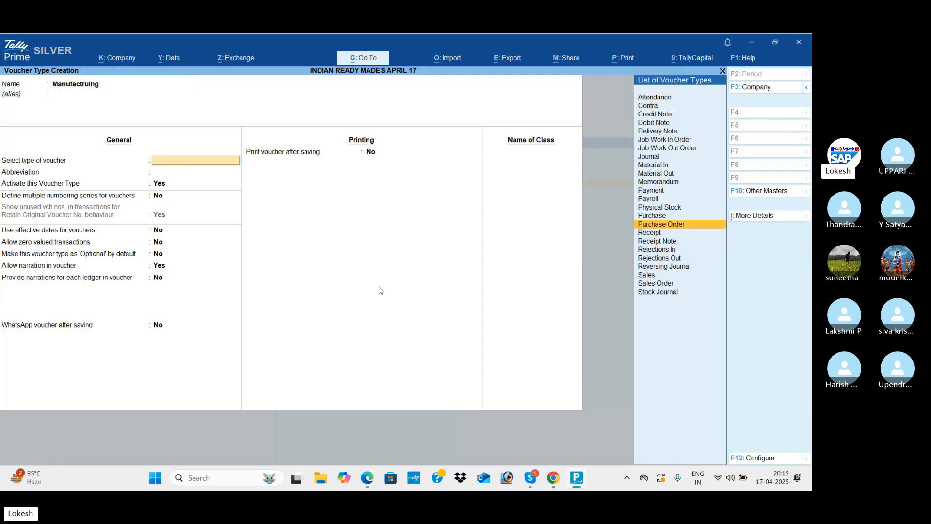
{"action": "key", "text": "Return"}
- Set Use as a Manufacturing Journal to Yes, save the voucher type and leave master creation
{"action": "key", "text": "Return"}
{"action": "key", "text": "Return"}
{"action": "key", "text": "Return"}
{"action": "key", "text": "Return"}
{"action": "key", "text": "Return"}
{"action": "key", "text": "Return"}
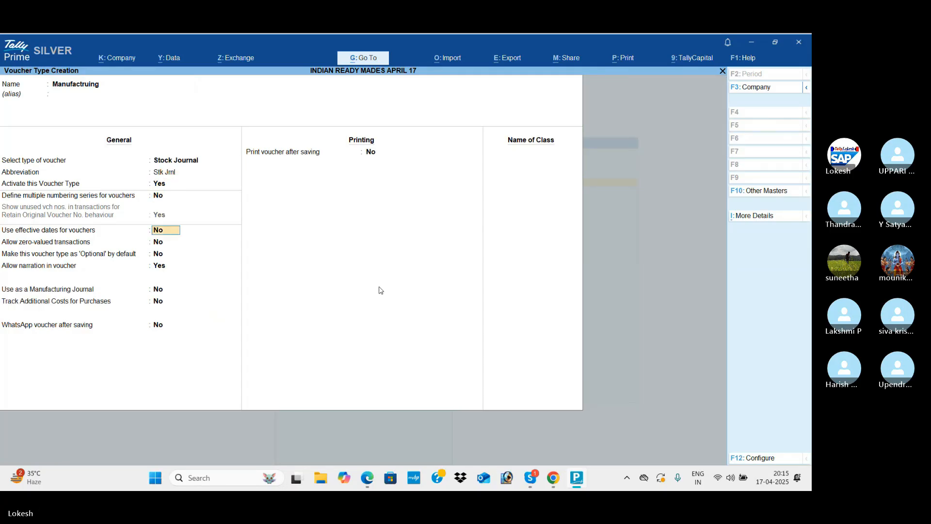
{"action": "key", "text": "Up"}
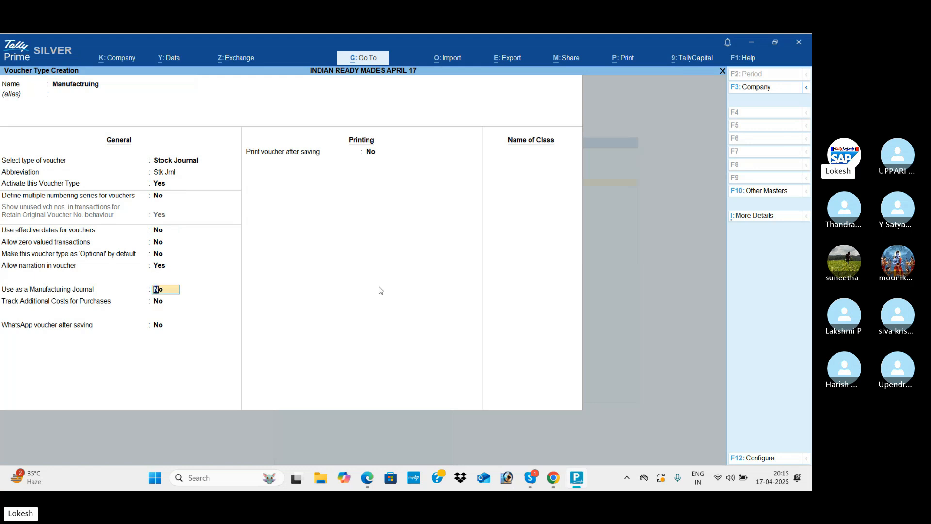
{"action": "key", "text": "y"}
{"action": "key", "text": "Return"}
{"action": "key", "text": "Return"}
{"action": "key", "text": "Return"}
{"action": "key", "text": "Return"}
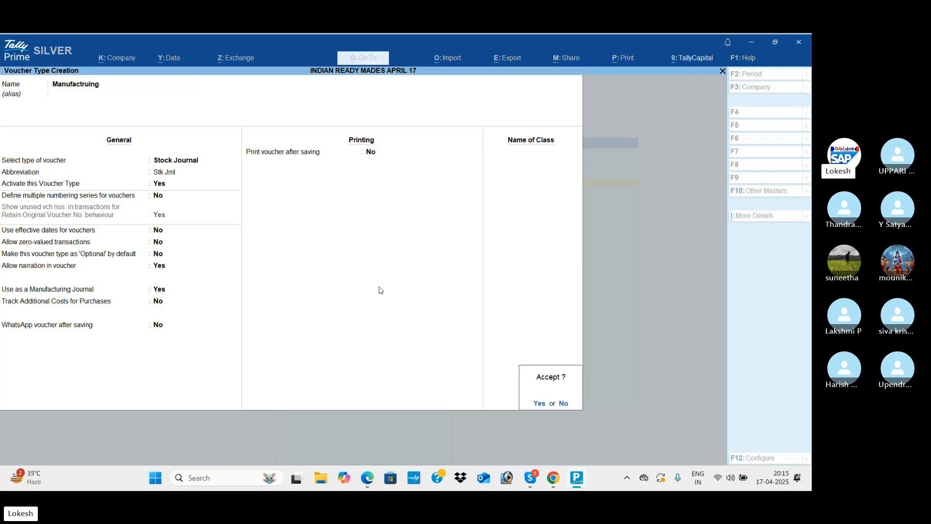
{"action": "key", "text": "Return"}
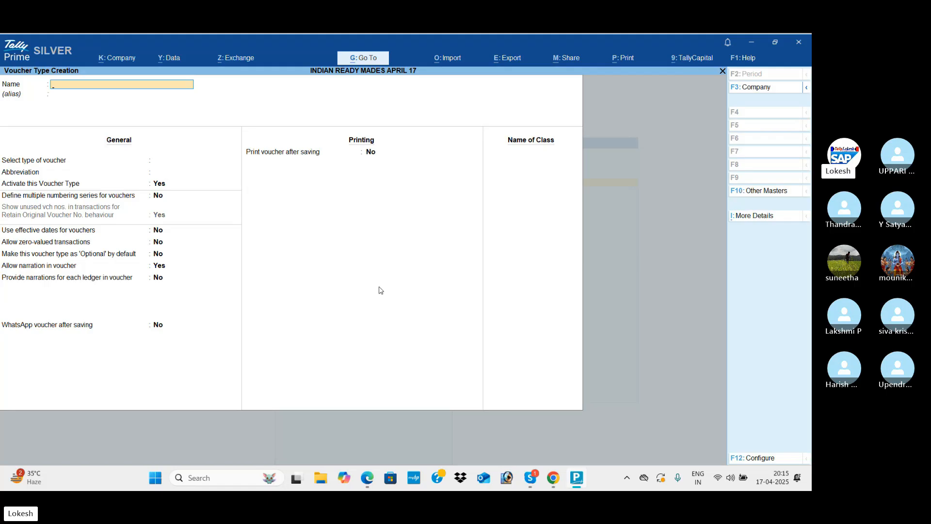
{"action": "key", "text": "Escape"}
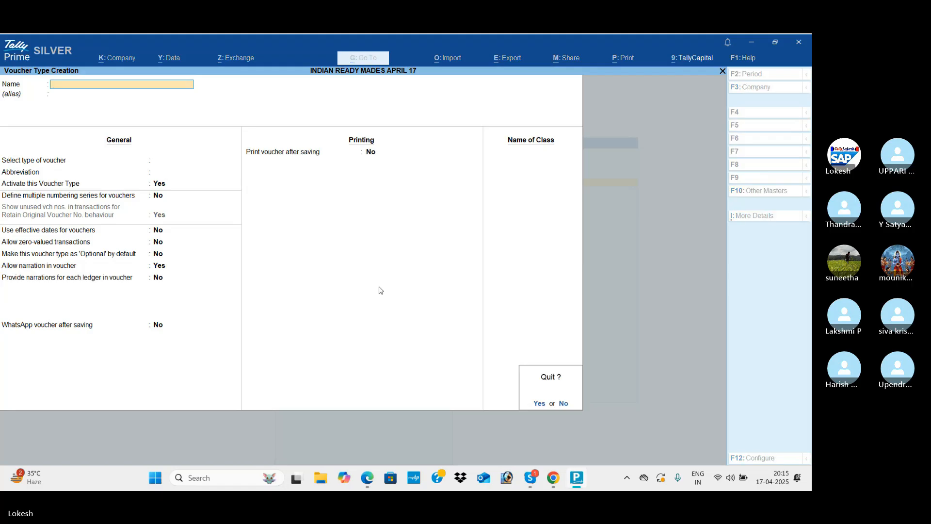
{"action": "key", "text": "Return"}
{"action": "key", "text": "Escape"}
- Start a new inventory voucher of the Manufactruing type from voucher entry
{"action": "key", "text": "Down"}
{"action": "key", "text": "Down"}
{"action": "key", "text": "Down"}
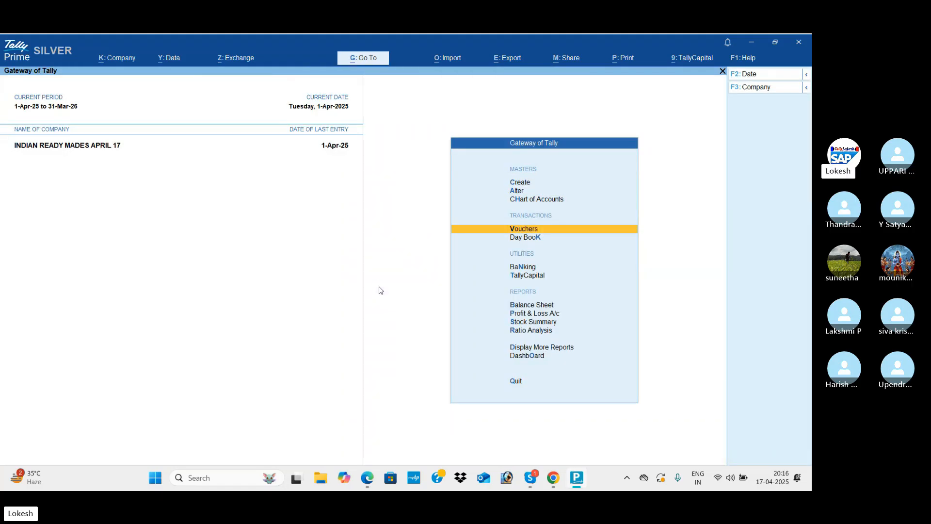
{"action": "key", "text": "Return"}
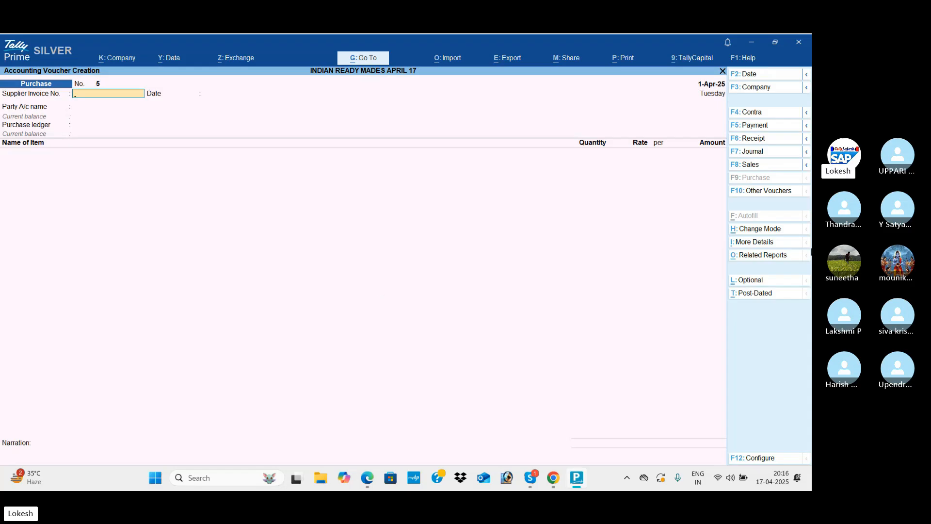
{"action": "left_click", "coordinate": [773, 192]}
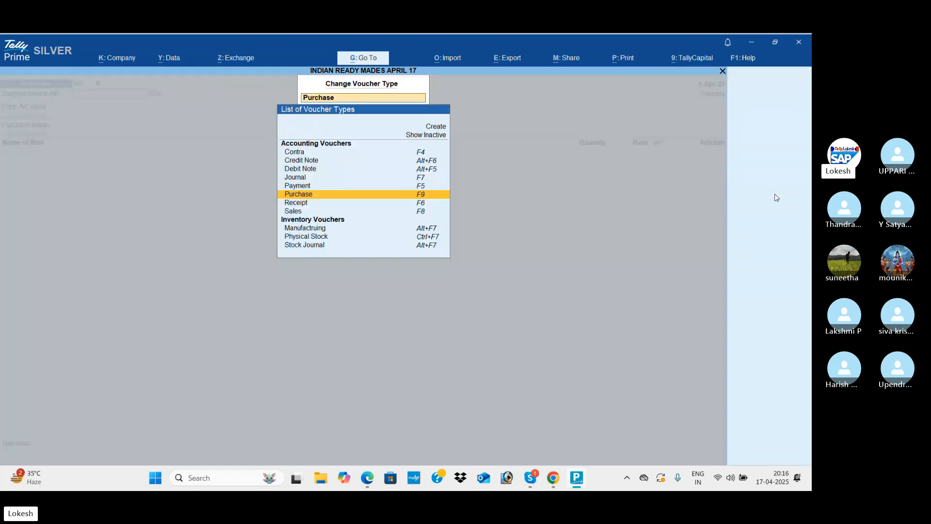
{"action": "key", "text": "Down"}
{"action": "key", "text": "Down"}
{"action": "key", "text": "Down"}
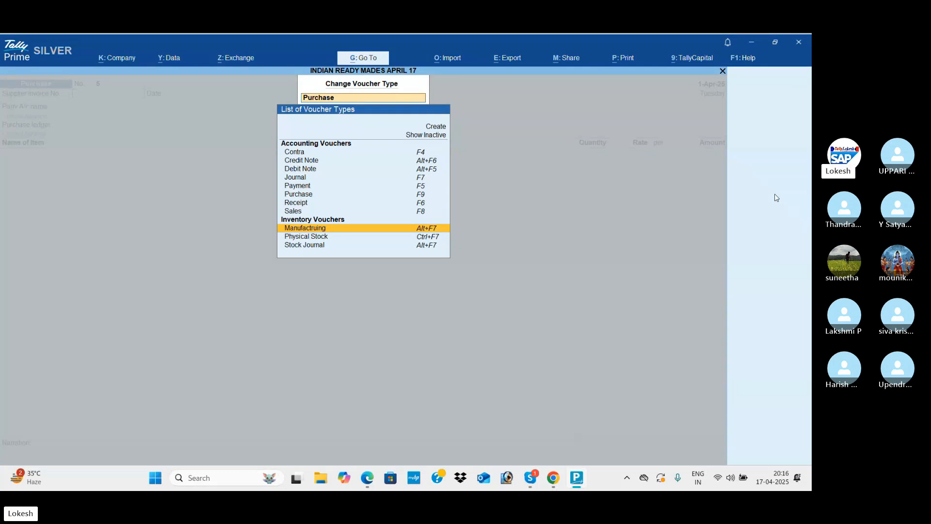
{"action": "key", "text": "Return"}
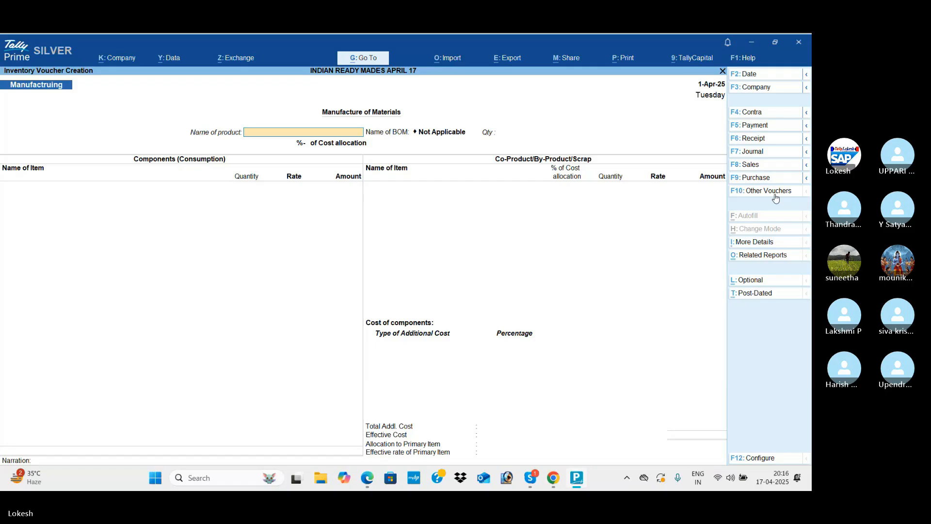
- Set Half Shirt as the product to manufacture, with a quantity of 1,300 nos
{"action": "type", "text": "H"}
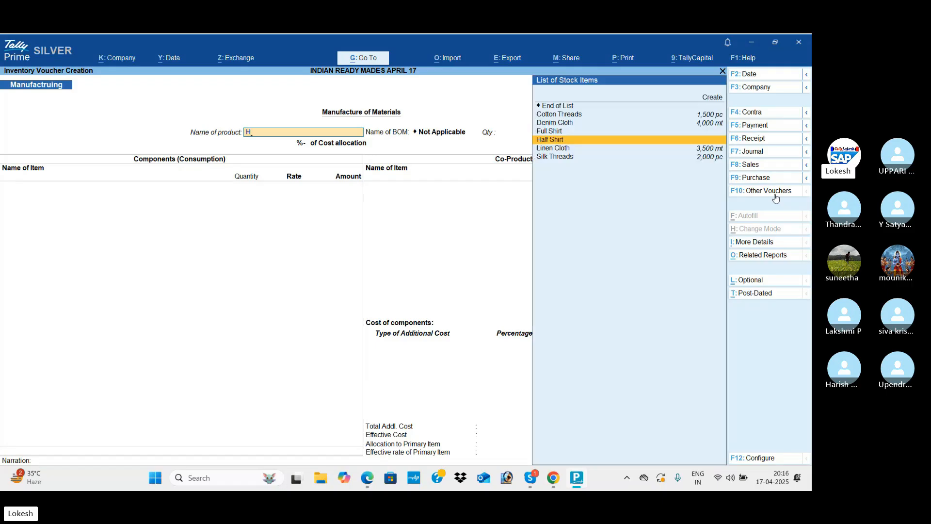
{"action": "key", "text": "Return"}
{"action": "type", "text": "1"}
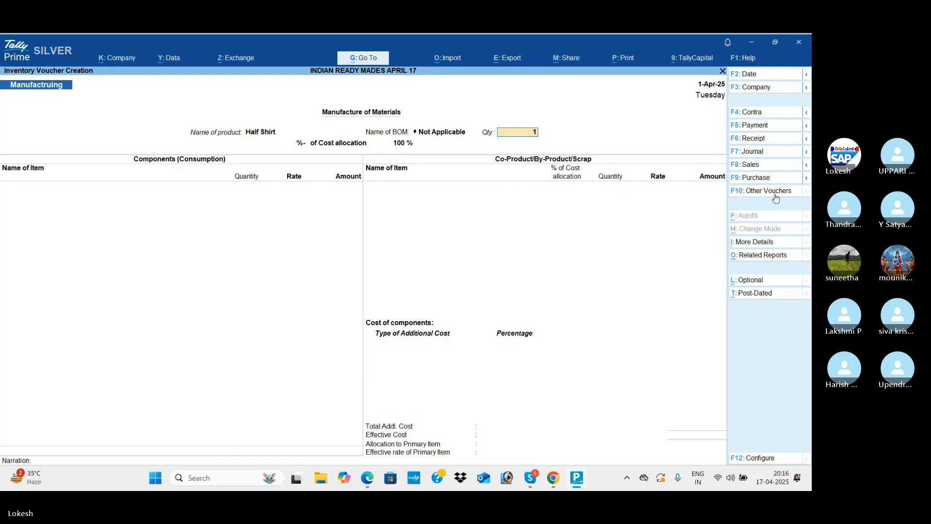
{"action": "type", "text": ",300"}
{"action": "key", "text": "Return"}
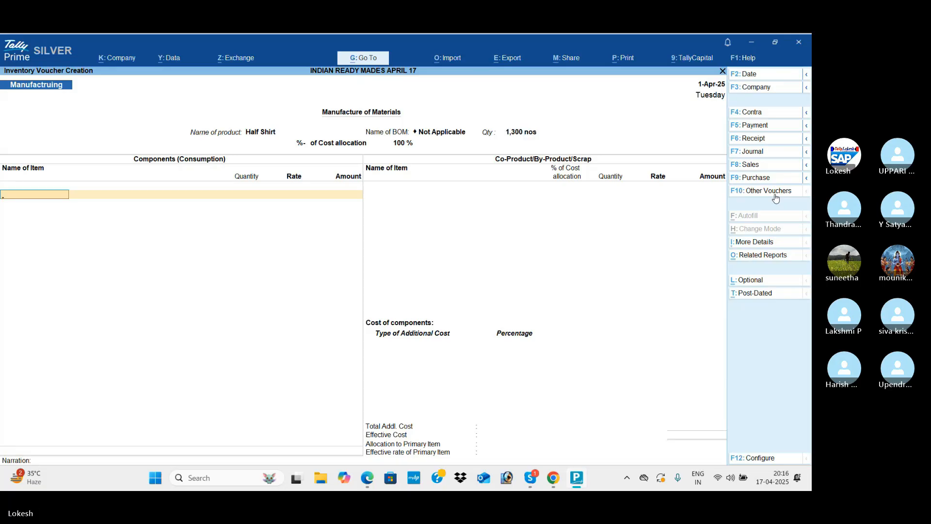
- Check the Half Shirt materials in the PDF and add Denim Cloth, 2,600 mt, as the first component consumed
{"action": "key", "text": "alt+Tab"}
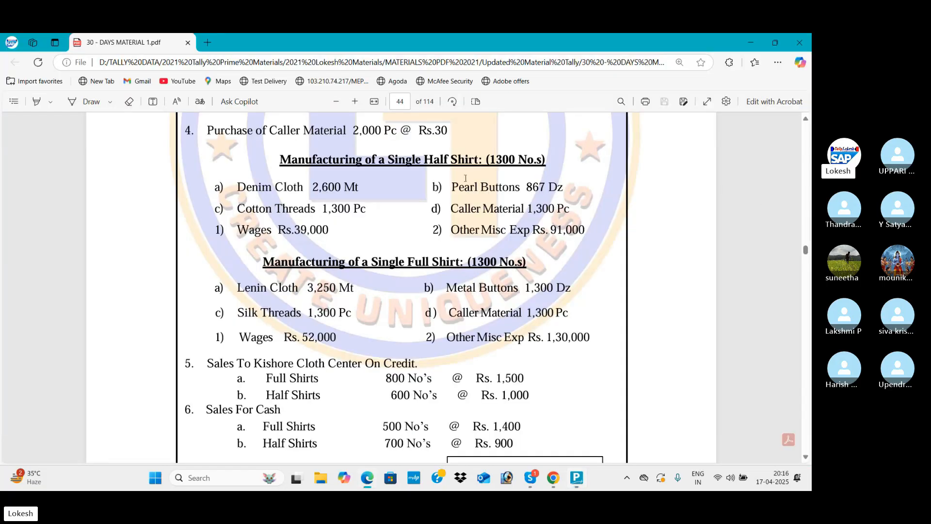
{"action": "scroll", "coordinate": [314, 199], "scroll_direction": "up", "scroll_amount": 5}
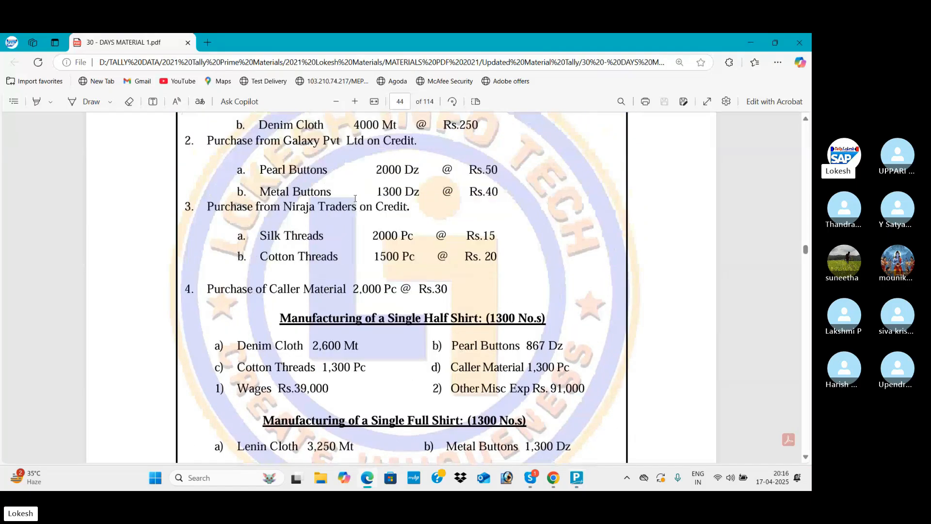
{"action": "left_click_drag", "start_coordinate": [314, 200], "coordinate": [419, 266]}
{"action": "left_click", "coordinate": [361, 293]}
{"action": "scroll", "coordinate": [306, 221], "scroll_direction": "down", "scroll_amount": 2}
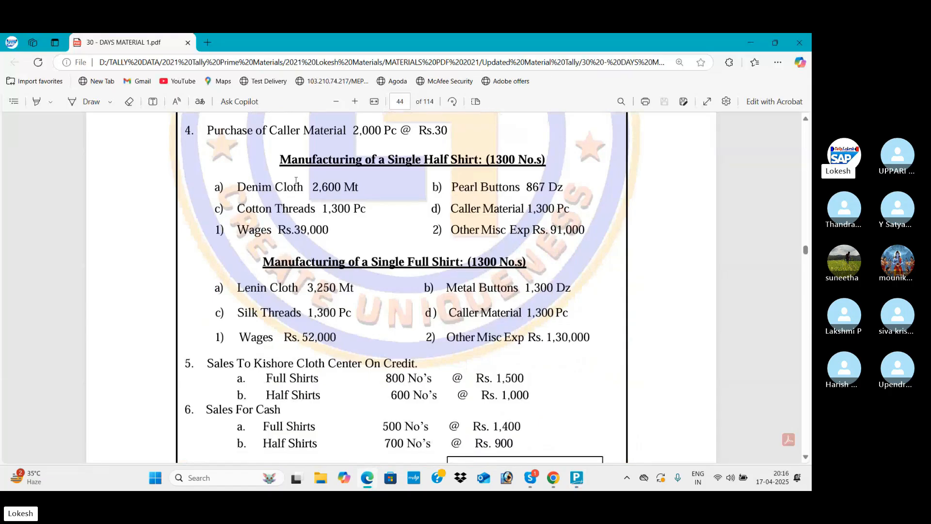
{"action": "key", "text": "alt+Tab"}
{"action": "type", "text": "De"}
{"action": "key", "text": "Return"}
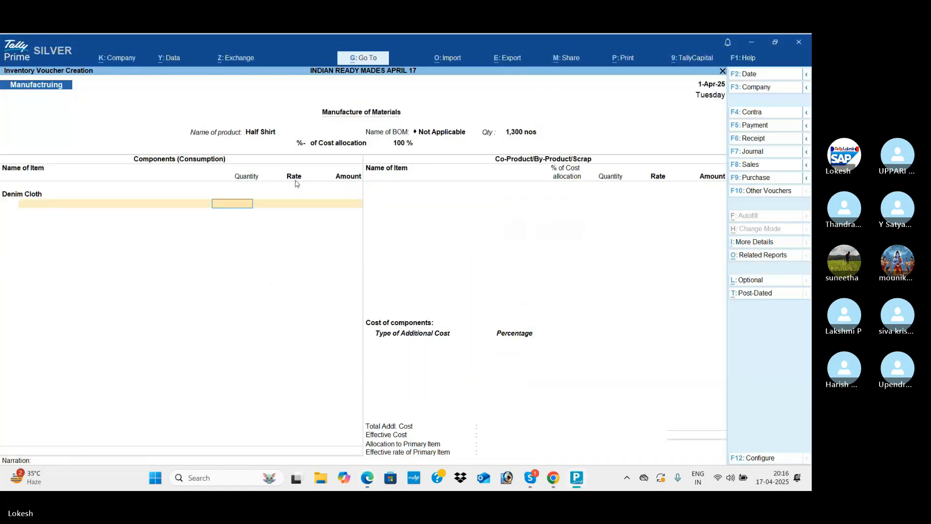
{"action": "key", "text": "alt+Tab"}
{"action": "key", "text": "alt+Tab"}
{"action": "type", "text": "2,600"}
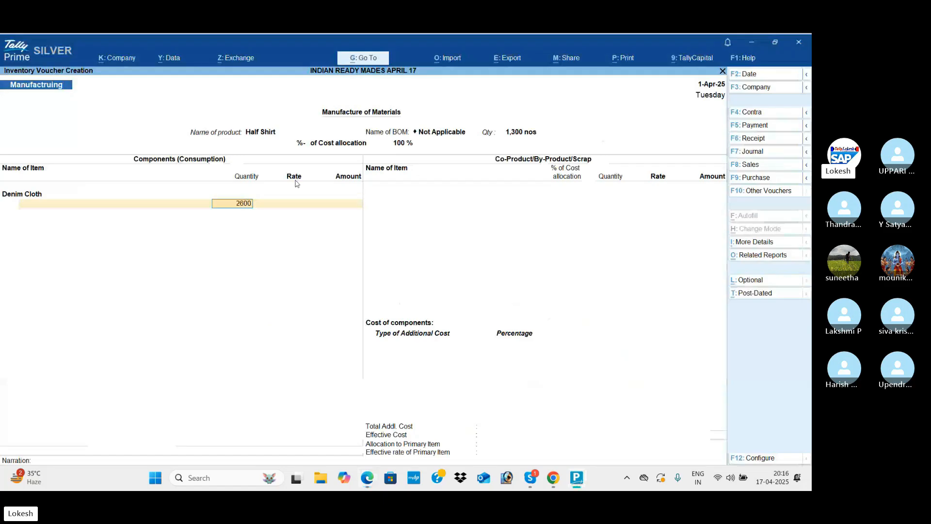
{"action": "key", "text": "Return"}
{"action": "key", "text": "Return"}
{"action": "key", "text": "Return"}
- Add Pearl Buttons to the Half Shirt components with the PDF's quantity of 867 dz
{"action": "key", "text": "alt+Tab"}
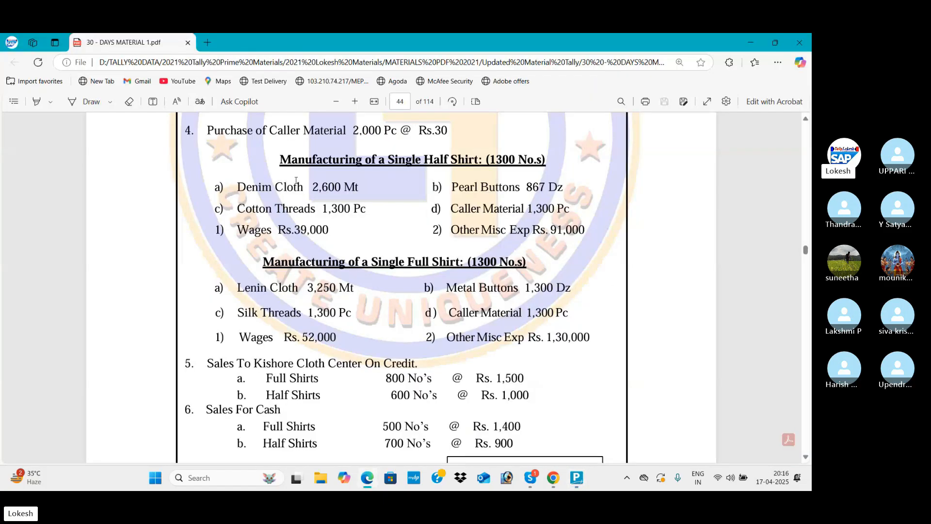
{"action": "key", "text": "alt+Tab"}
{"action": "type", "text": "pe"}
{"action": "key", "text": "Return"}
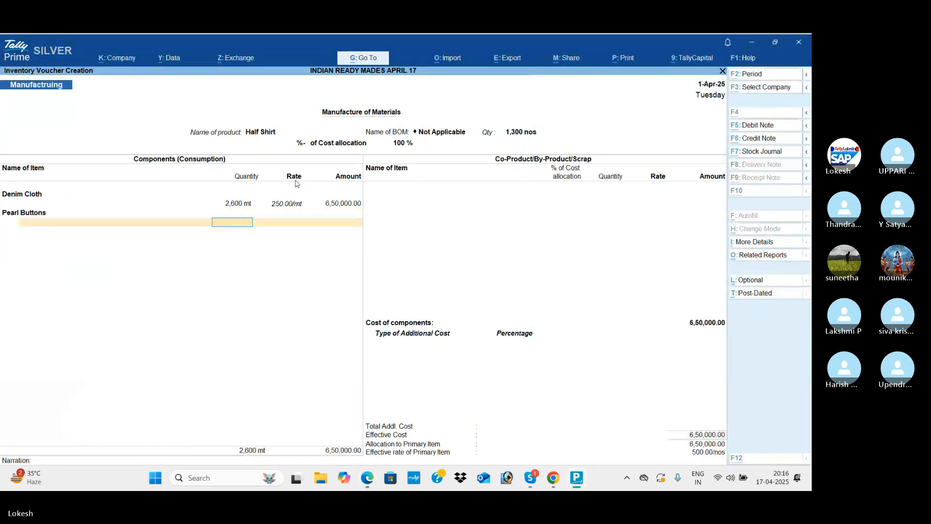
{"action": "key", "text": "alt+Tab"}
{"action": "key", "text": "alt+Tab"}
{"action": "type", "text": "86"}
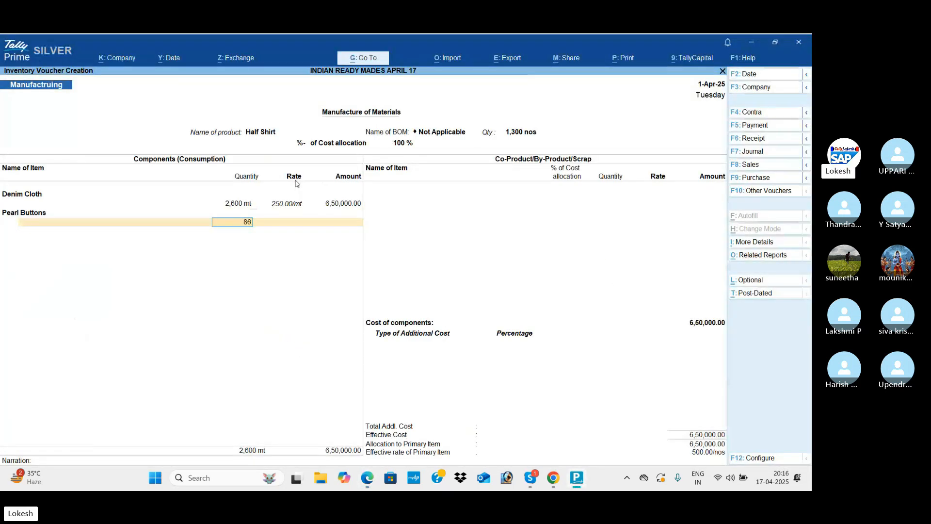
{"action": "key", "text": "Return"}
{"action": "key", "text": "Return"}
- Add Cotton Threads to the Half Shirt components with the PDF's quantity of 1,300 pc
{"action": "key", "text": "alt+Tab"}
{"action": "key", "text": "alt+Tab"}
{"action": "type", "text": "Co"}
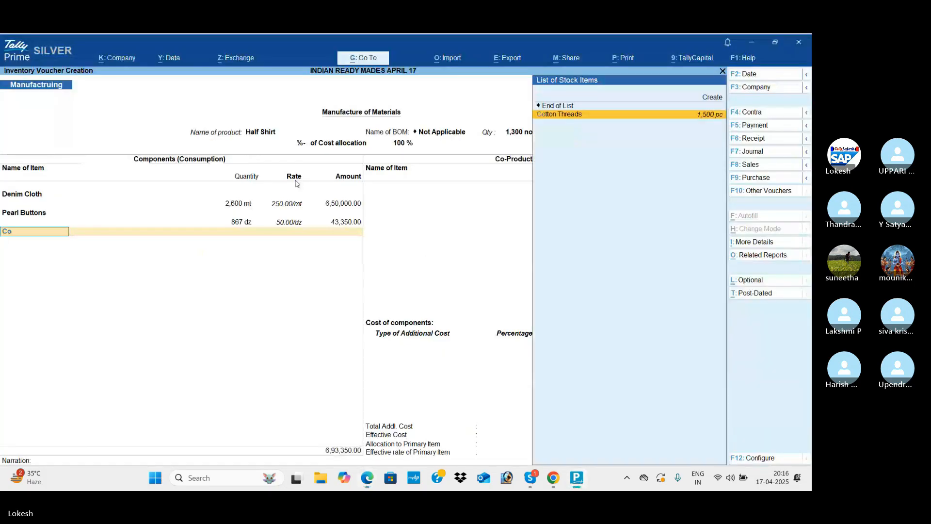
{"action": "key", "text": "Return"}
{"action": "key", "text": "alt+Tab"}
{"action": "key", "text": "alt+Tab"}
{"action": "type", "text": "130"}
{"action": "key", "text": "Return"}
{"action": "key", "text": "Return"}
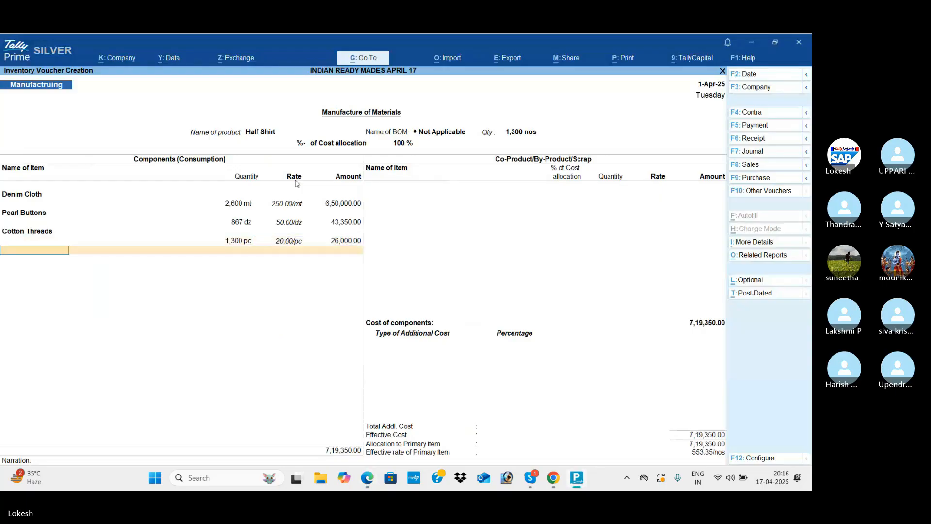
- Add Caller Material, 1,300 pc, as the last Half Shirt component and leave the co-product list empty
{"action": "type", "text": "Ca"}
{"action": "key", "text": "Return"}
{"action": "key", "text": "alt+Tab"}
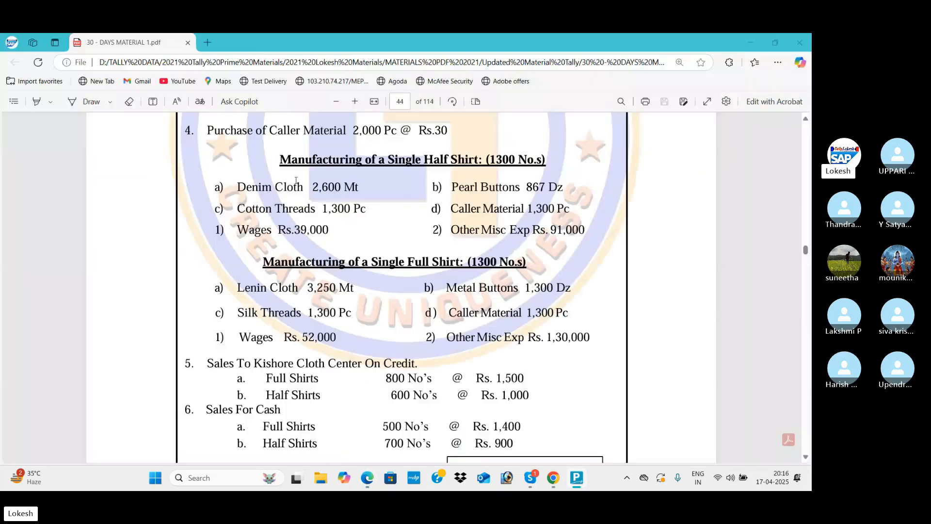
{"action": "key", "text": "alt+Tab"}
{"action": "type", "text": "1"}
{"action": "key", "text": "Return"}
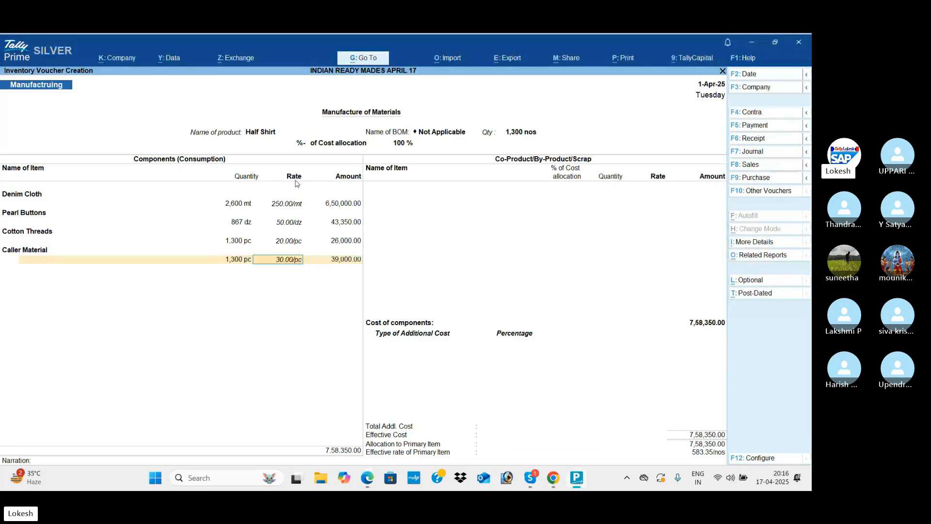
{"action": "key", "text": "Return"}
{"action": "key", "text": "Return"}
{"action": "key", "text": "Return"}
{"action": "key", "text": "Return"}
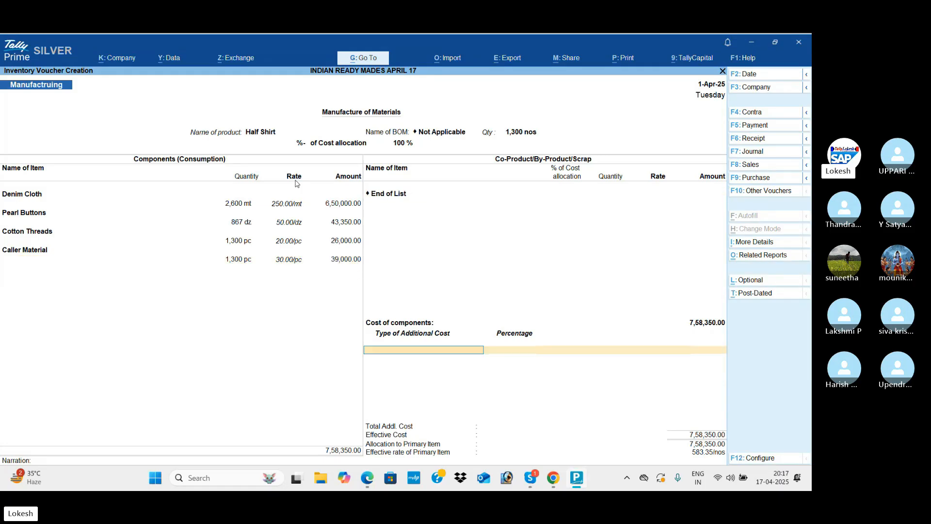
- Add Wages of 39,000 as an additional cost of the Half Shirt, as given in the PDF
{"action": "type", "text": "W"}
{"action": "key", "text": "Return"}
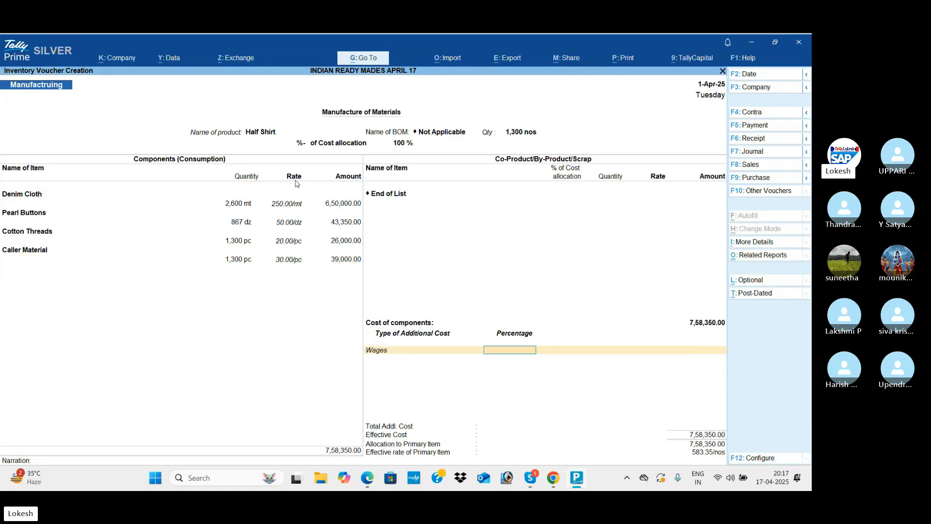
{"action": "key", "text": "Return"}
{"action": "key", "text": "alt+Tab"}
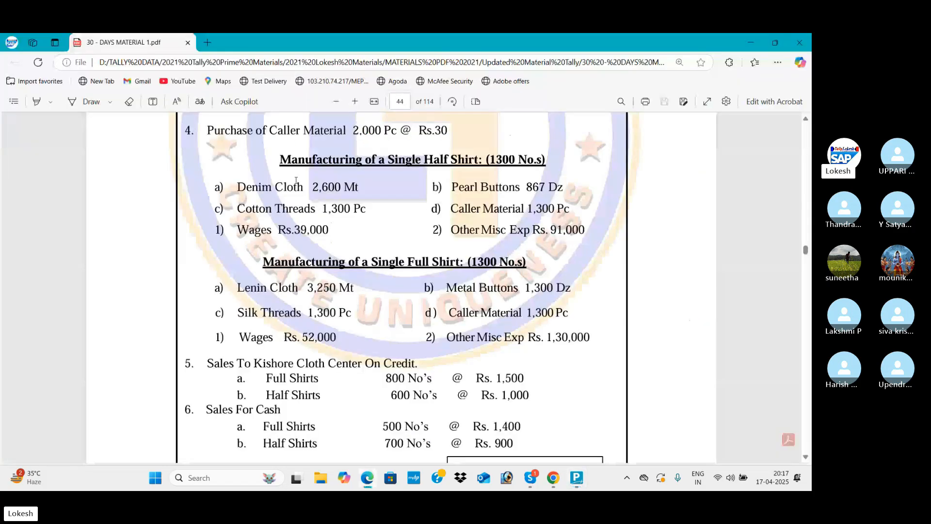
{"action": "key", "text": "alt+Tab"}
{"action": "key", "text": "alt+Tab"}
{"action": "key", "text": "alt+Tab"}
{"action": "type", "text": "390"}
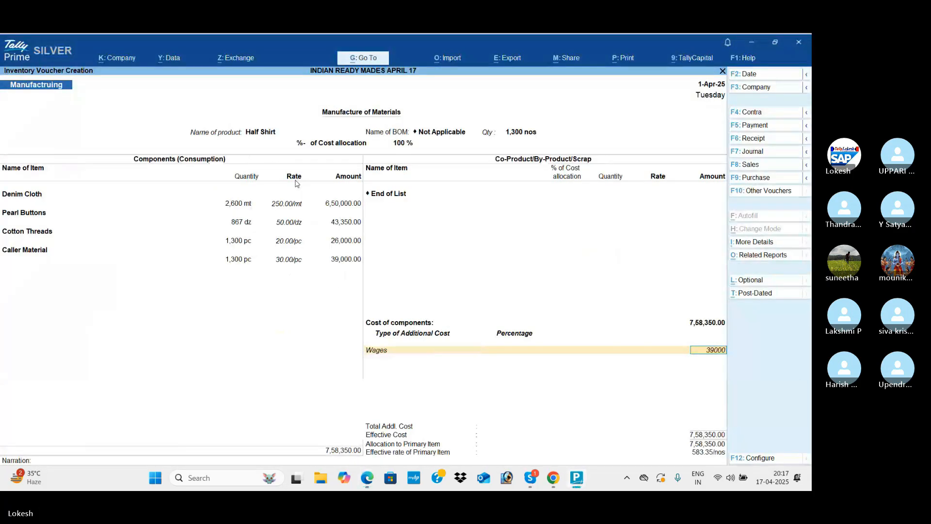
{"action": "key", "text": "Return"}
- Add Other Misc Exp of 91,000 as a second additional cost and save the Half Shirt manufacturing voucher
{"action": "type", "text": "O"}
{"action": "key", "text": "Return"}
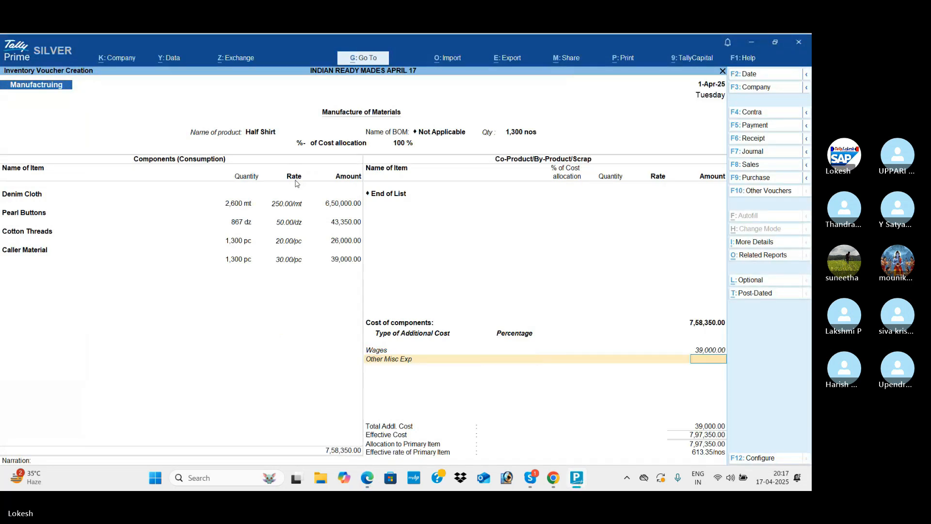
{"action": "key", "text": "alt+Tab"}
{"action": "key", "text": "alt+Tab"}
{"action": "type", "text": "91000"}
{"action": "key", "text": "Return"}
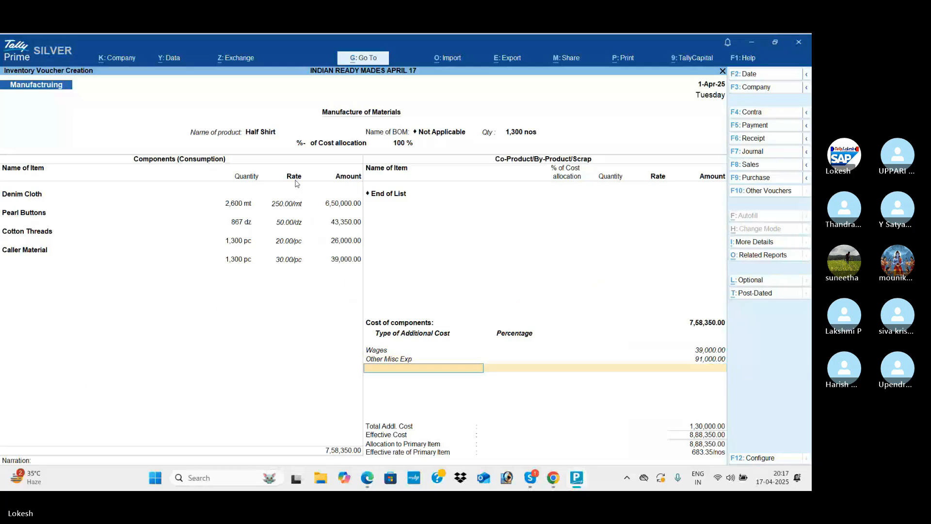
{"action": "key", "text": "Return"}
{"action": "key", "text": "Return"}
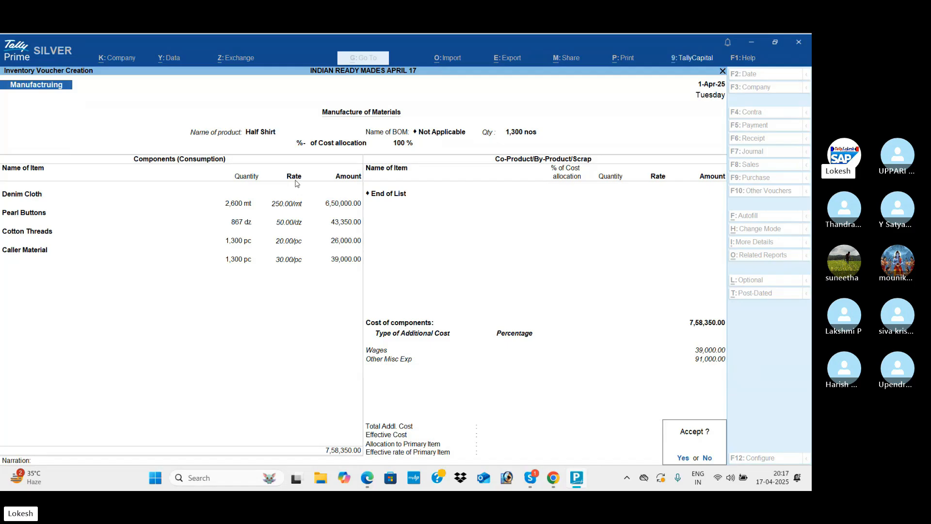
{"action": "type", "text": "y"}
- Set Full Shirt as the product of the next manufacturing voucher, with a quantity of 1,300 nos
{"action": "type", "text": "F"}
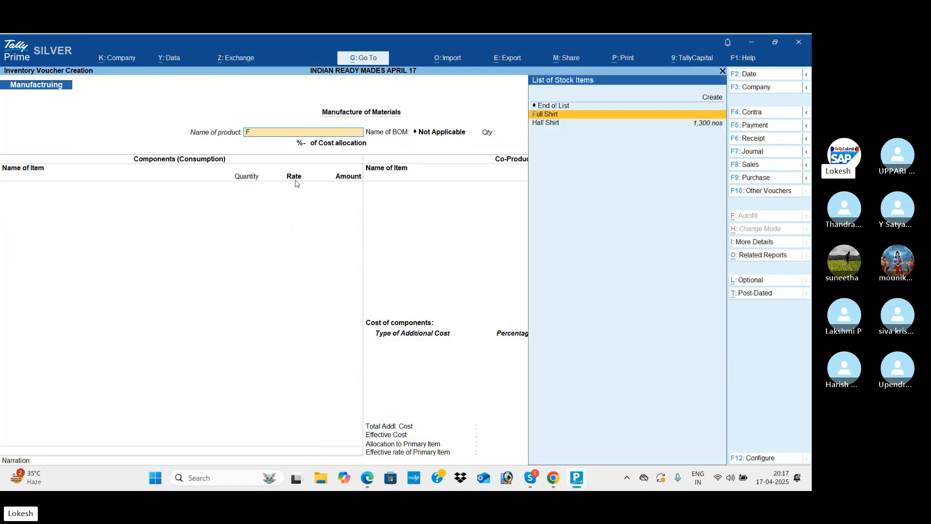
{"action": "key", "text": "Down"}
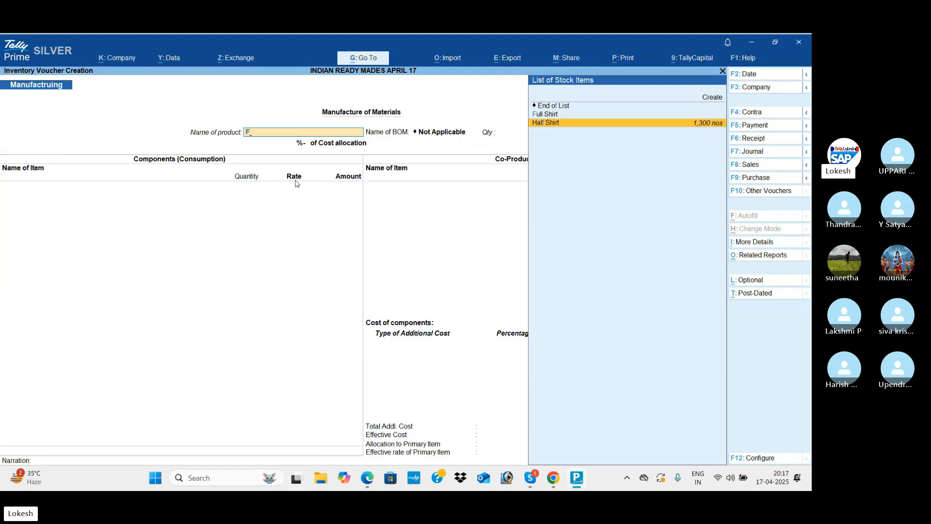
{"action": "key", "text": "Up"}
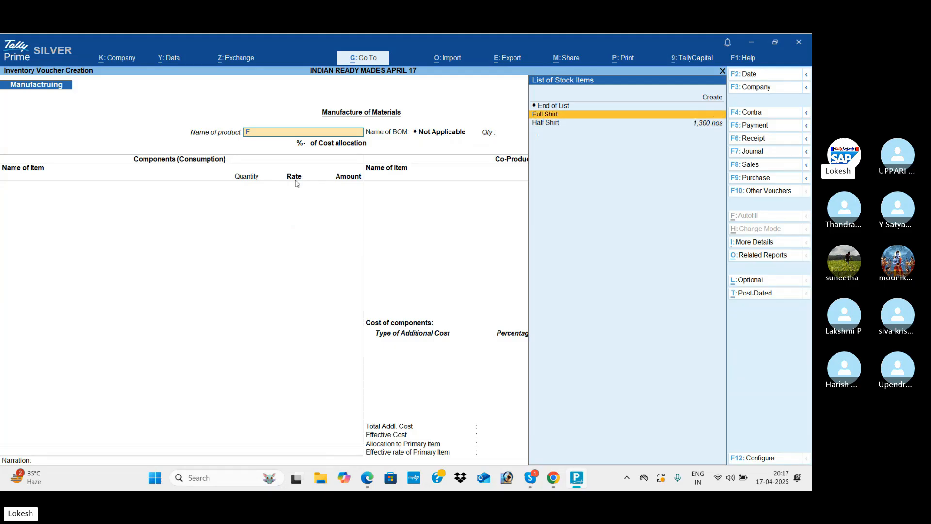
{"action": "key", "text": "Return"}
{"action": "type", "text": "1,300 nos"}
{"action": "key", "text": "Return"}
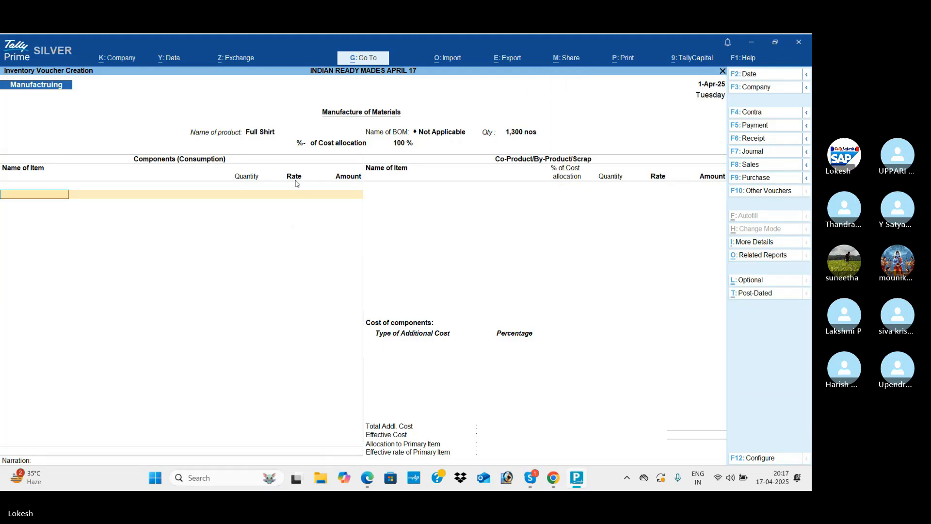
- Add Linen Cloth, 3,250 mt, as the first component of the Full Shirt, as given in the PDF
{"action": "key", "text": "alt+Tab"}
{"action": "scroll", "coordinate": [274, 245], "scroll_direction": "down", "scroll_amount": 1}
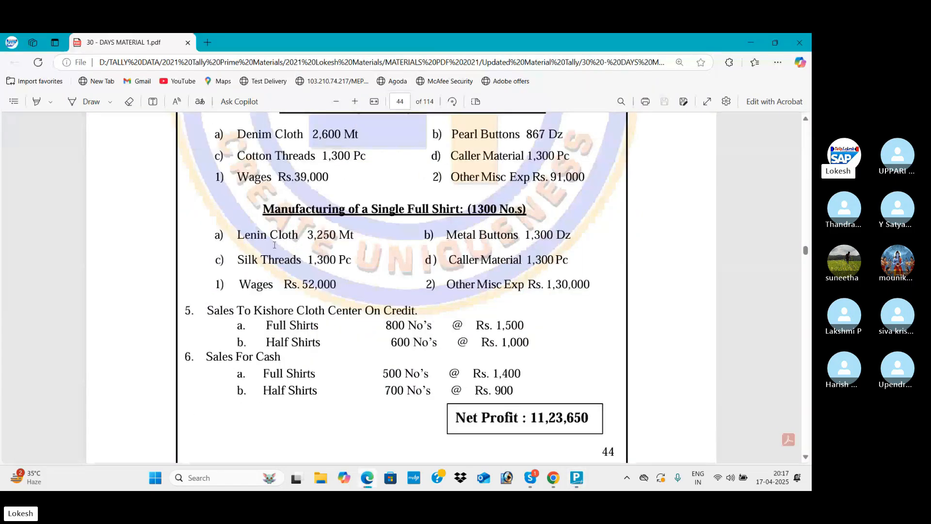
{"action": "left_click_drag", "start_coordinate": [238, 236], "coordinate": [342, 237]}
{"action": "key", "text": "alt+Tab"}
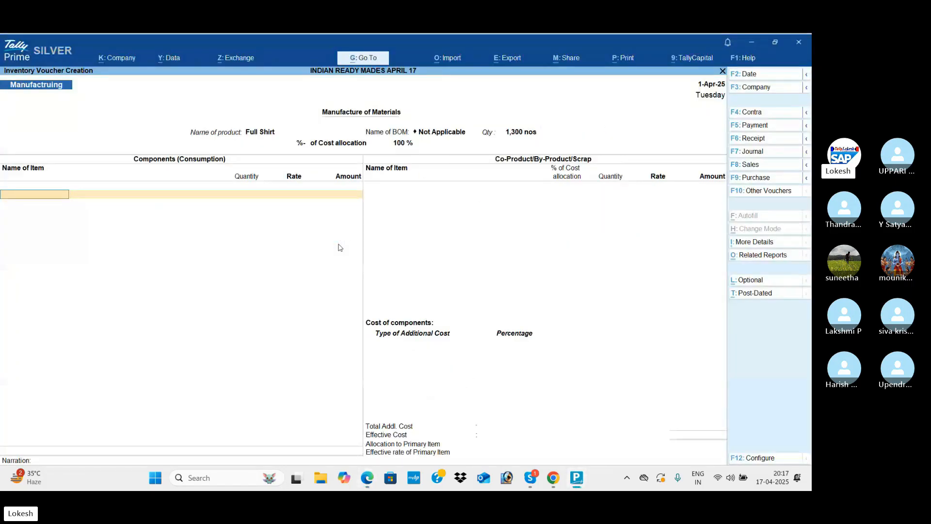
{"action": "type", "text": "L"}
{"action": "key", "text": "Return"}
{"action": "key", "text": "alt+Tab"}
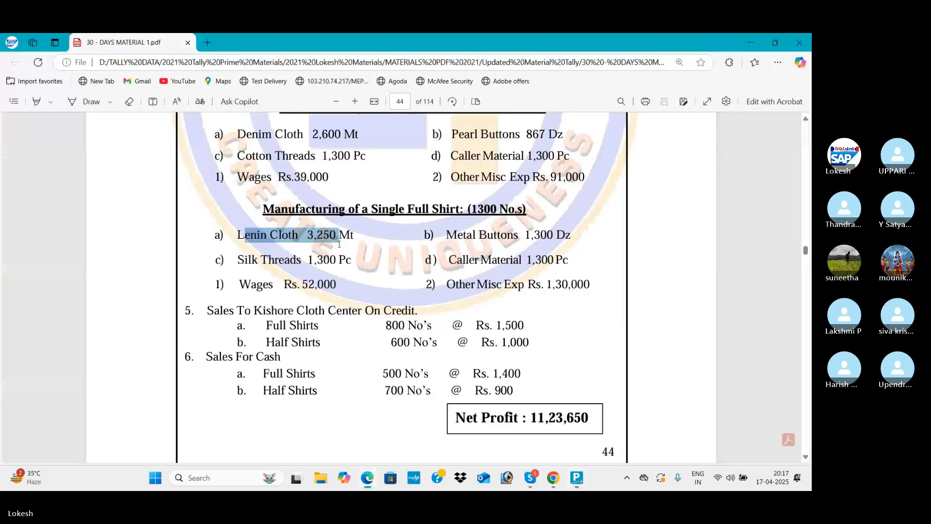
{"action": "key", "text": "alt+Tab"}
{"action": "type", "text": "32"}
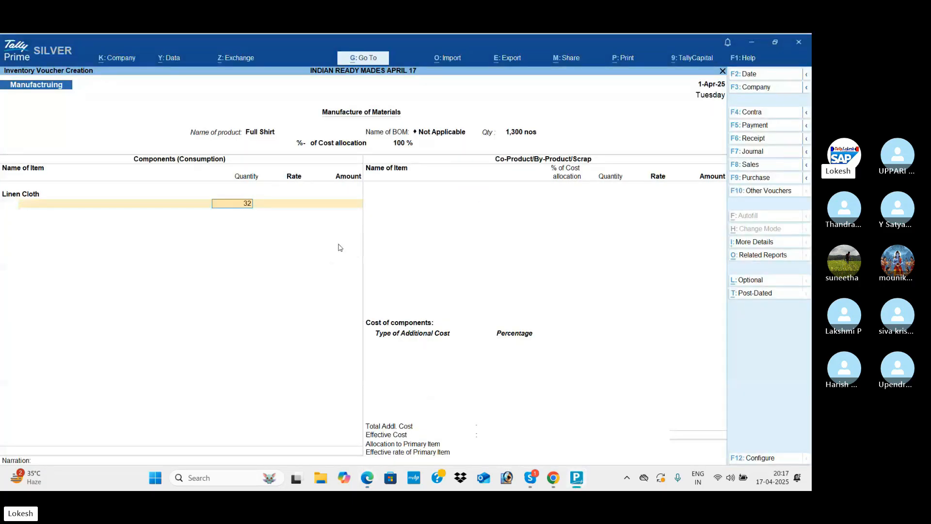
{"action": "type", "text": "050"}
{"action": "key", "text": "Return"}
{"action": "key", "text": "Return"}
- Add Metal Buttons, 1,300 dz, as the second component of the Full Shirt
{"action": "key", "text": "alt+Tab"}
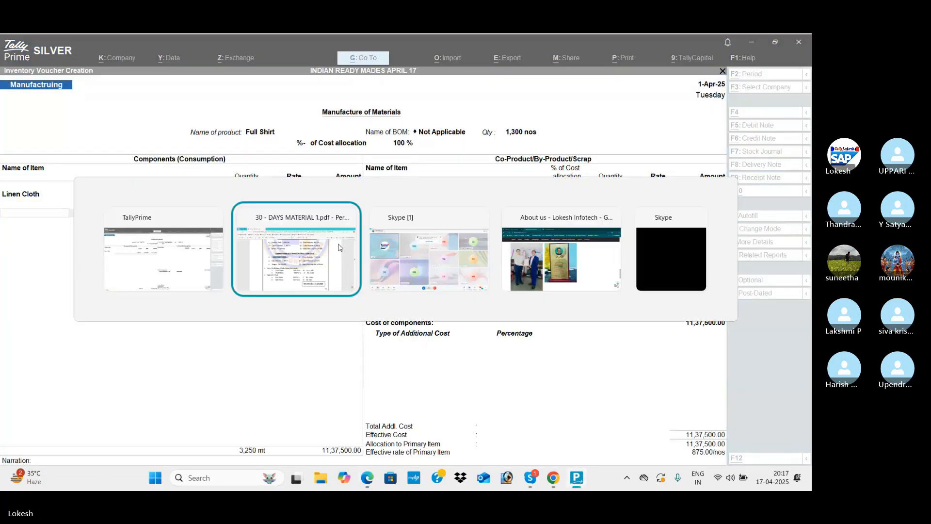
{"action": "key", "text": "alt+Tab"}
{"action": "type", "text": "m"}
{"action": "key", "text": "Return"}
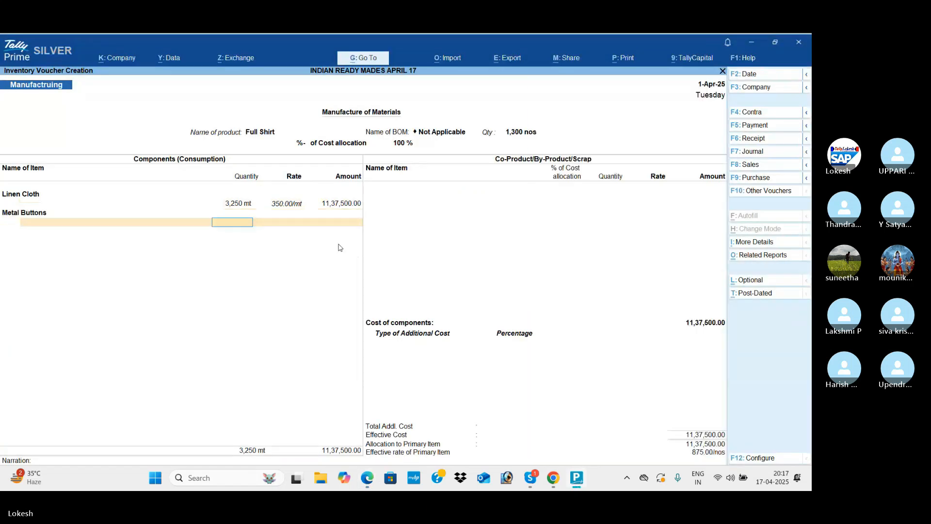
{"action": "key", "text": "alt+Tab"}
{"action": "key", "text": "alt+Tab"}
{"action": "type", "text": "1,3"}
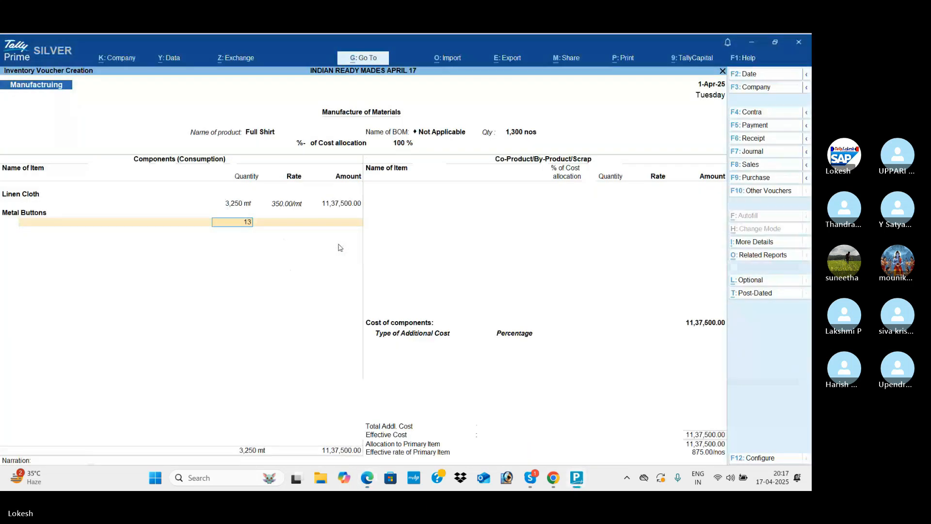
{"action": "type", "text": "00"}
{"action": "key", "text": "Return"}
{"action": "key", "text": "Return"}
{"action": "key", "text": "Return"}
- Add Silk Threads, 1,300 pc, as the third component of the Full Shirt
{"action": "key", "text": "alt+Tab"}
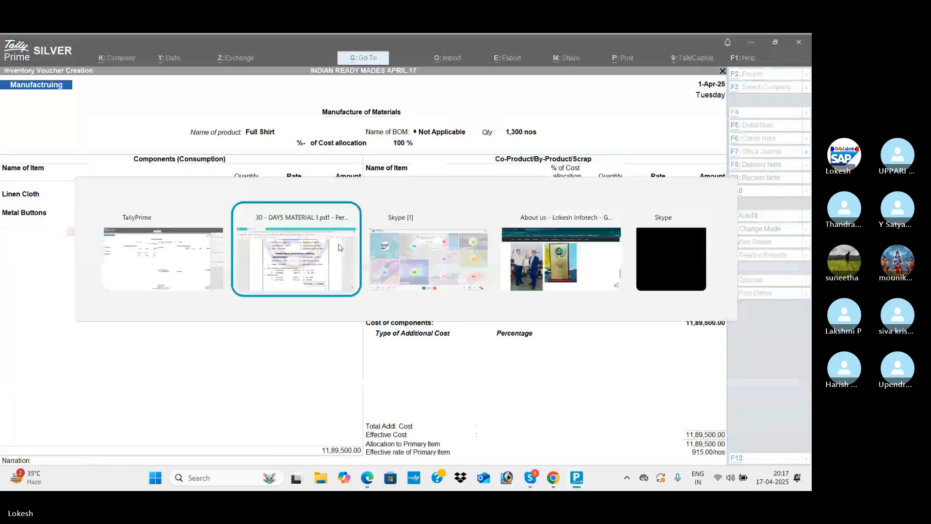
{"action": "key", "text": "alt+Tab"}
{"action": "type", "text": "s"}
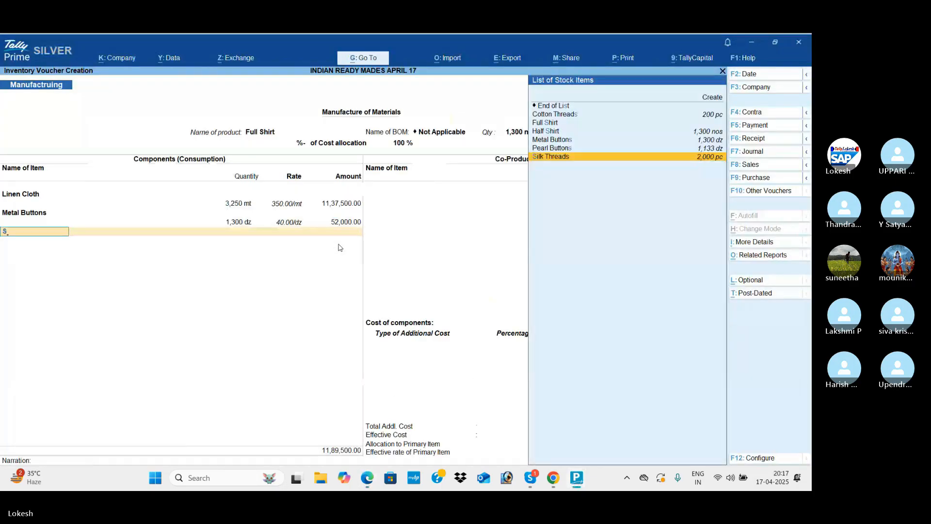
{"action": "key", "text": "Return"}
{"action": "key", "text": "alt+Tab"}
{"action": "key", "text": "alt+Tab"}
{"action": "type", "text": "1"}
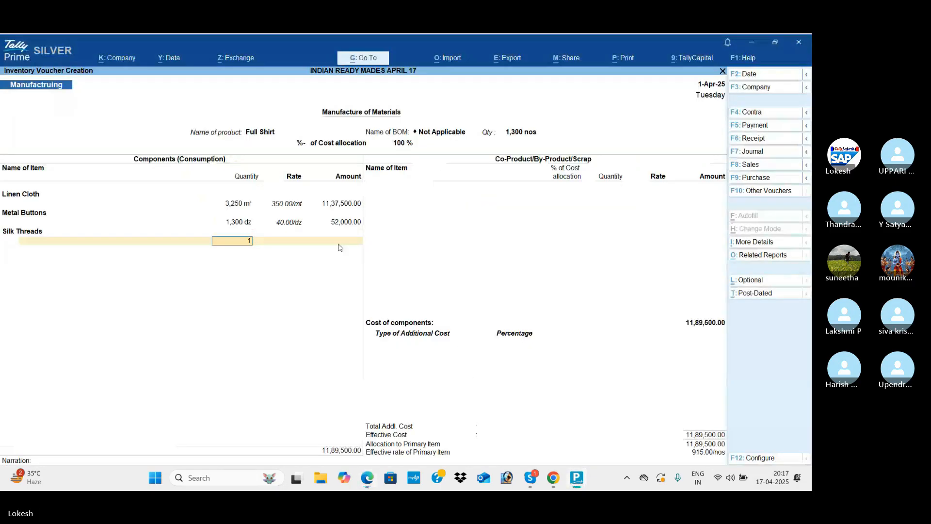
{"action": "type", "text": ",300"}
{"action": "key", "text": "Return"}
{"action": "key", "text": "Return"}
{"action": "key", "text": "Return"}
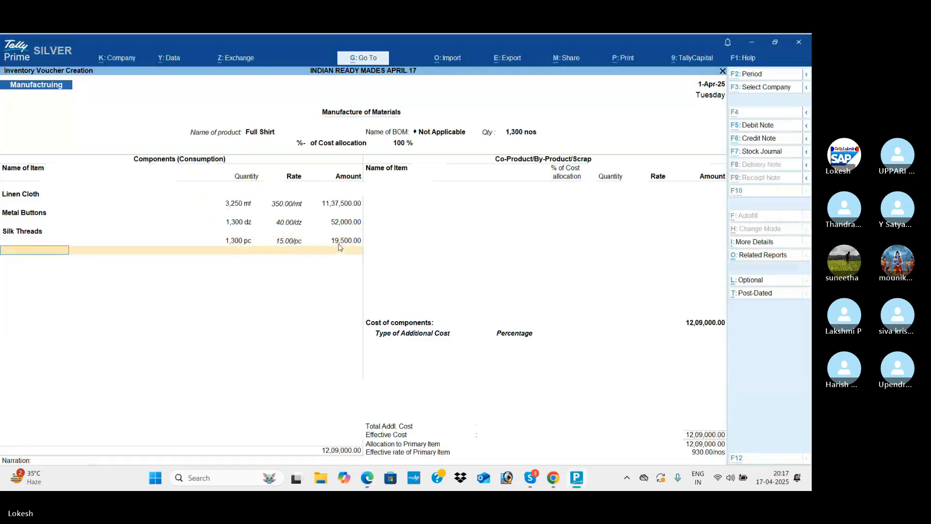
- Add Caller Material, 1,300 pc, as the last Full Shirt component and leave the co-product list empty
{"action": "key", "text": "alt+Tab"}
{"action": "key", "text": "alt+Tab"}
{"action": "type", "text": "Ca"}
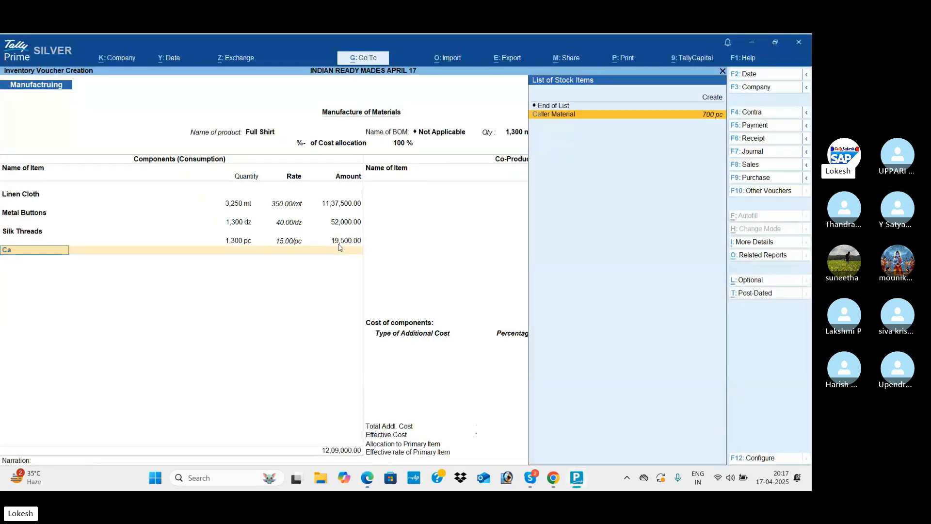
{"action": "key", "text": "Return"}
{"action": "type", "text": "1300"}
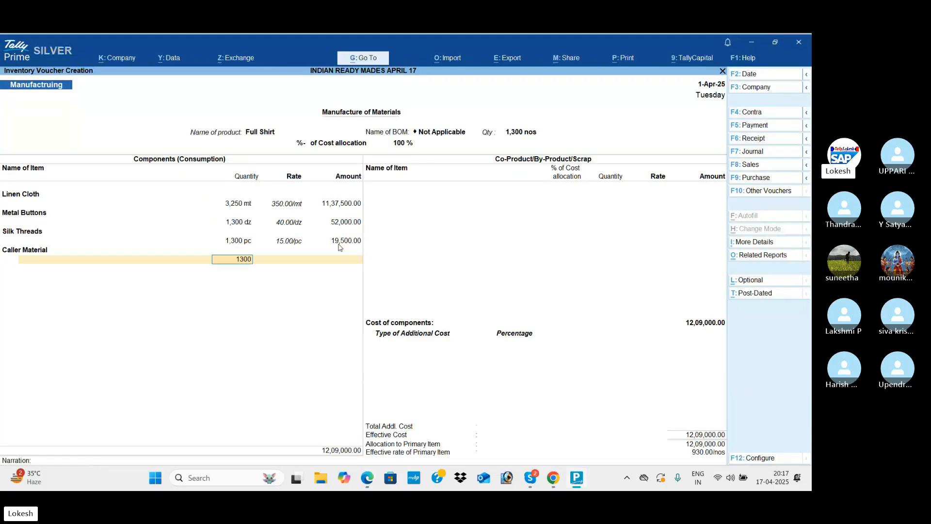
{"action": "key", "text": "Return"}
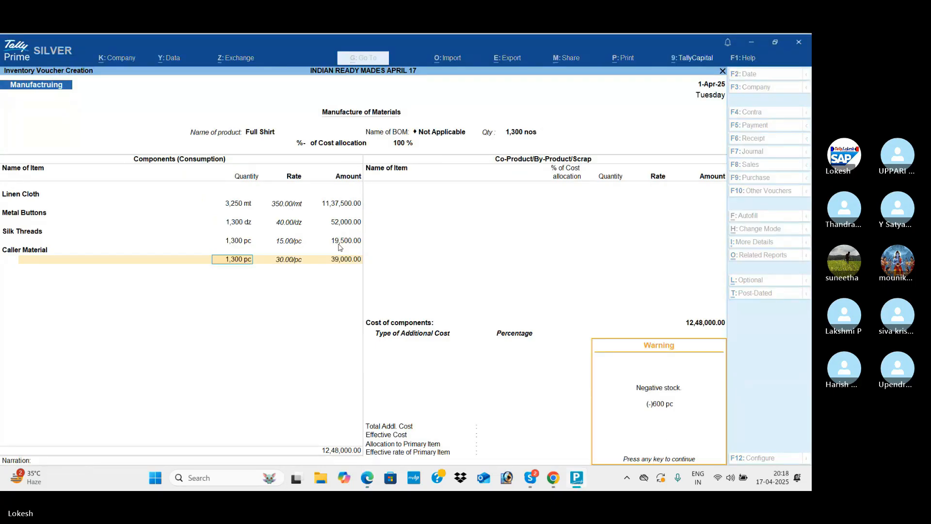
{"action": "key", "text": "alt+Tab"}
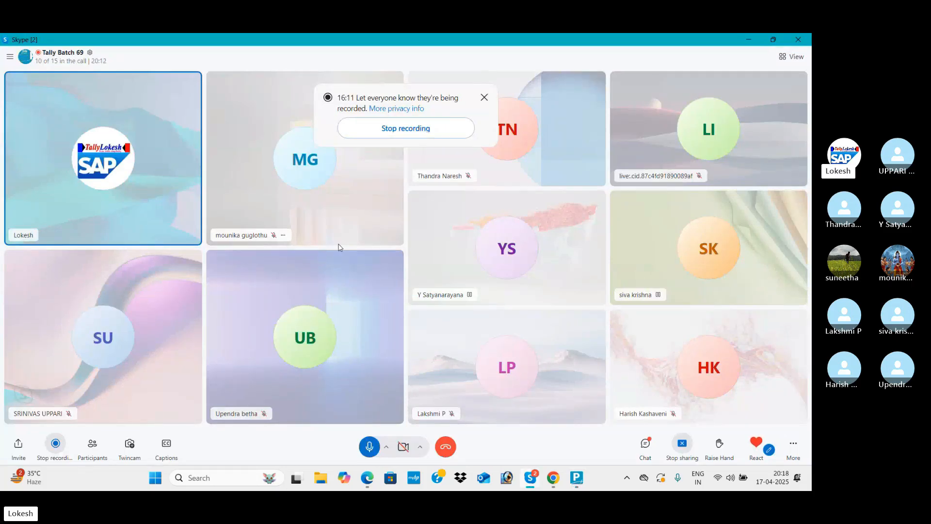
{"action": "key", "text": "alt+Tab"}
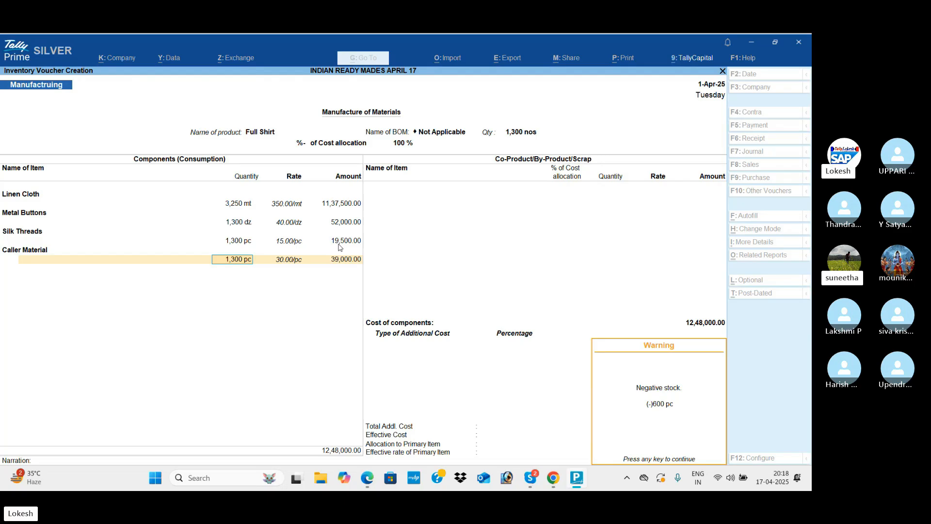
{"action": "key", "text": "Return"}
{"action": "key", "text": "Return"}
{"action": "key", "text": "Return"}
{"action": "key", "text": "Return"}
{"action": "key", "text": "Return"}
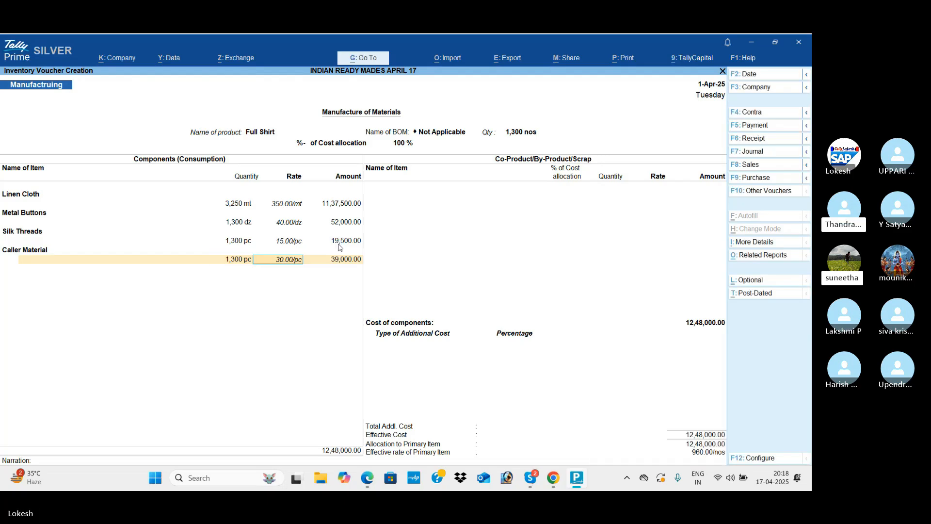
- Add Wages of 52,000 as an additional cost of the Full Shirt, as given in the PDF
{"action": "type", "text": "w"}
{"action": "key", "text": "Return"}
{"action": "key", "text": "Return"}
{"action": "key", "text": "alt+Tab"}
{"action": "key", "text": "alt+Tab"}
{"action": "key", "text": "alt+Tab"}
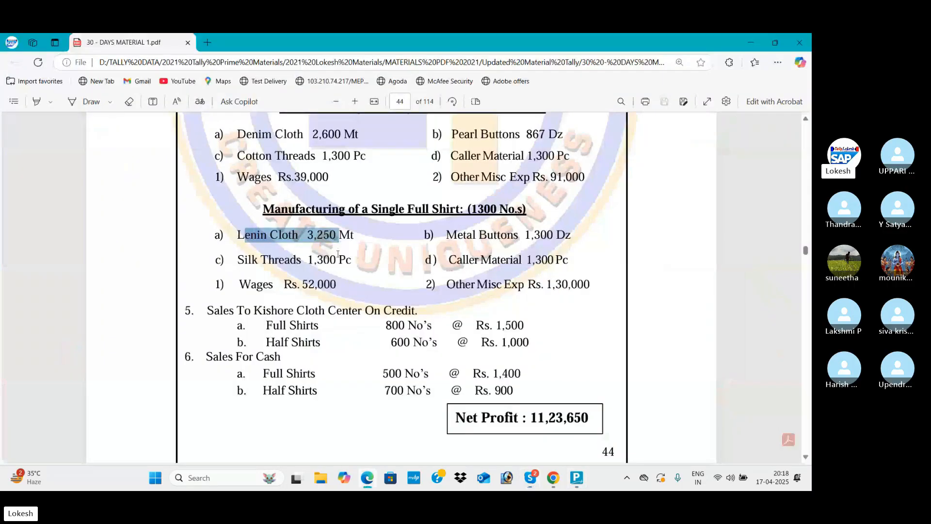
{"action": "scroll", "coordinate": [398, 235], "scroll_direction": "down", "scroll_amount": 1}
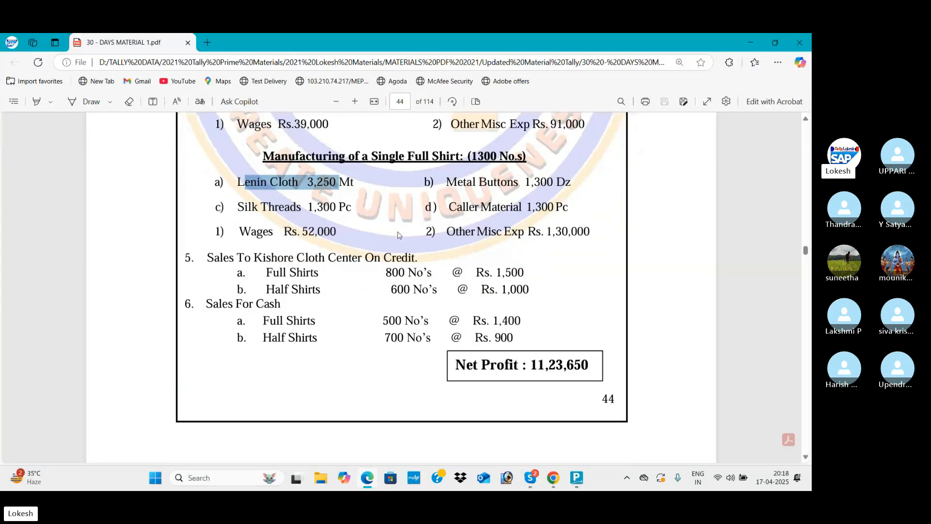
{"action": "key", "text": "alt+Tab"}
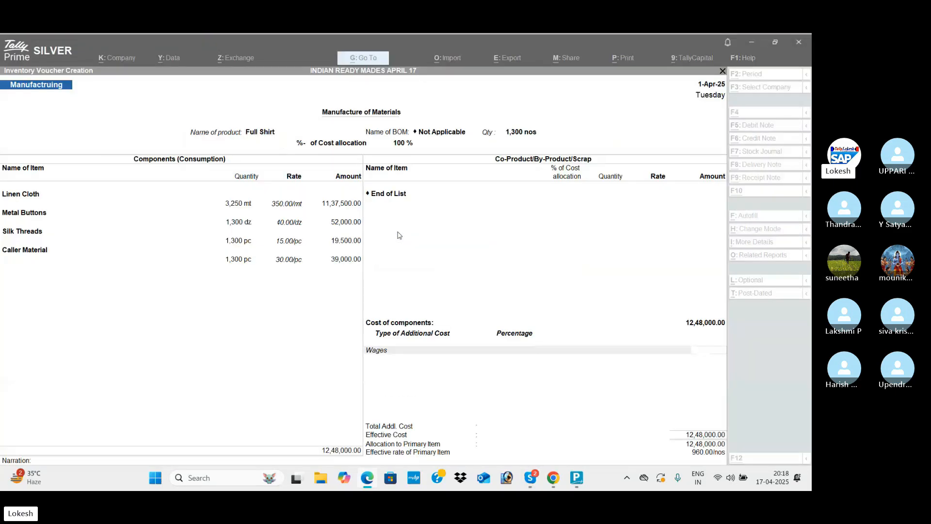
{"action": "type", "text": "000"}
{"action": "key", "text": "Return"}
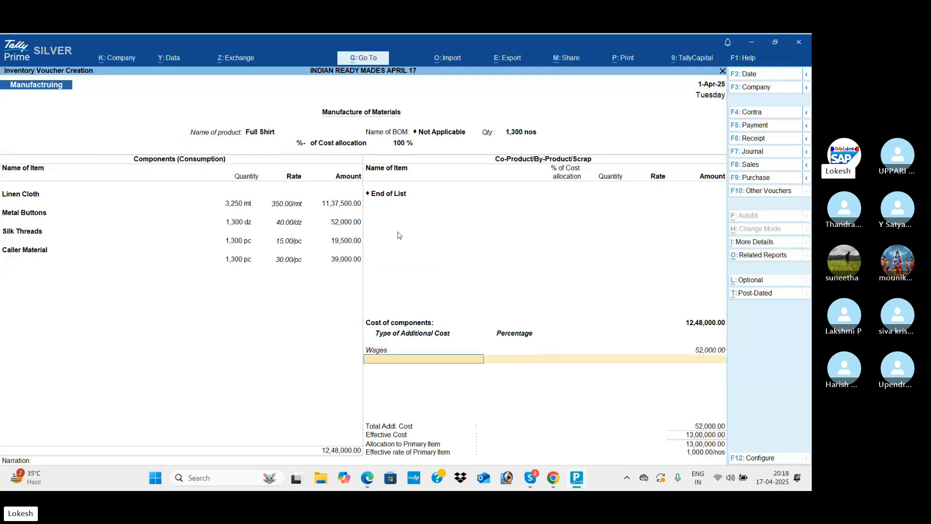
- Add Other Misc Exp of 1,30,000 as a second additional cost and save the Full Shirt manufacturing voucher
{"action": "key", "text": "Return"}
{"action": "key", "text": "Return"}
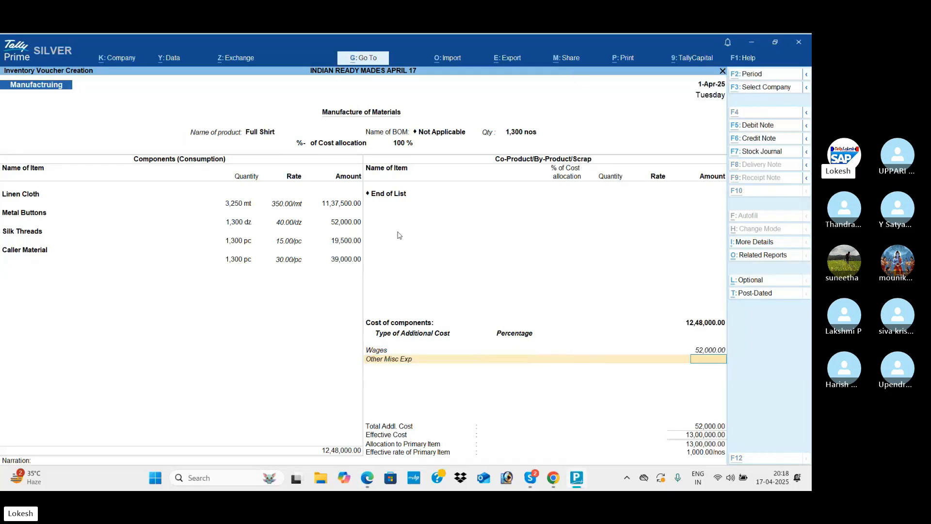
{"action": "key", "text": "alt+Tab"}
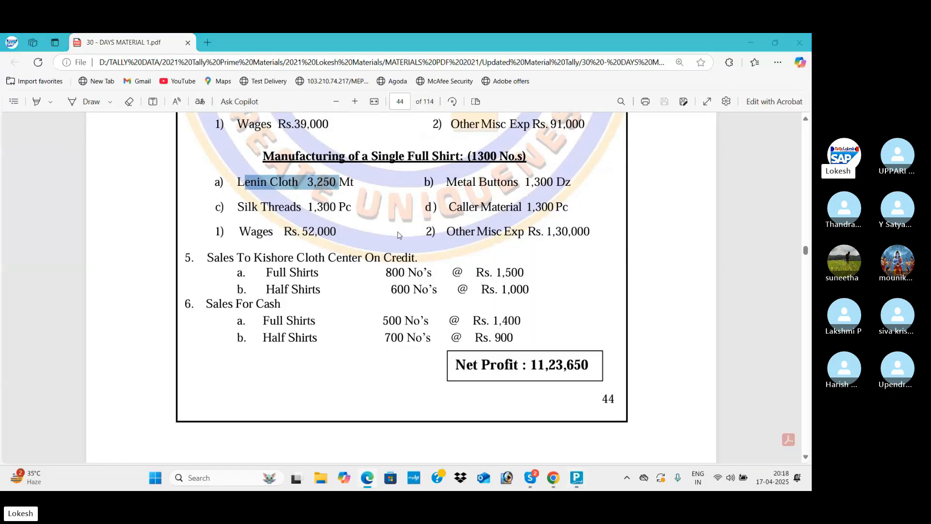
{"action": "key", "text": "alt+Tab"}
{"action": "type", "text": "1,30,000"}
{"action": "key", "text": "Return"}
{"action": "key", "text": "Return"}
{"action": "key", "text": "Return"}
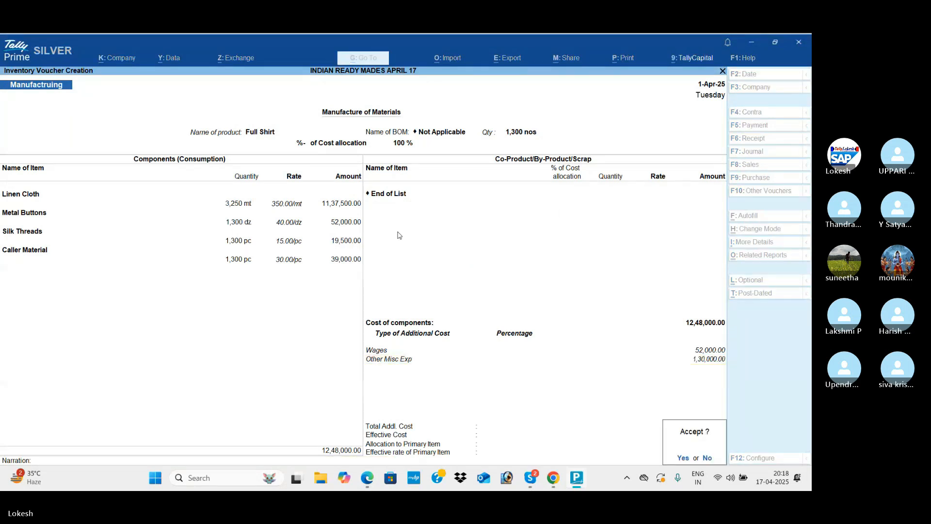
{"action": "key", "text": "Return"}
- Check the sales transactions in the PDF and start a sales voucher with Kishore Cloth Show Room as the party
{"action": "key", "text": "alt+Tab"}
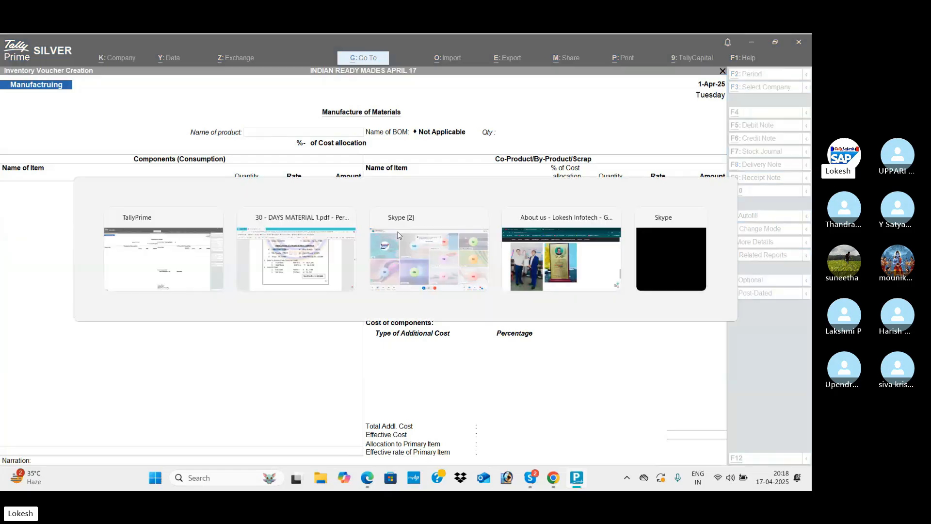
{"action": "scroll", "coordinate": [350, 249], "scroll_direction": "down", "scroll_amount": 2}
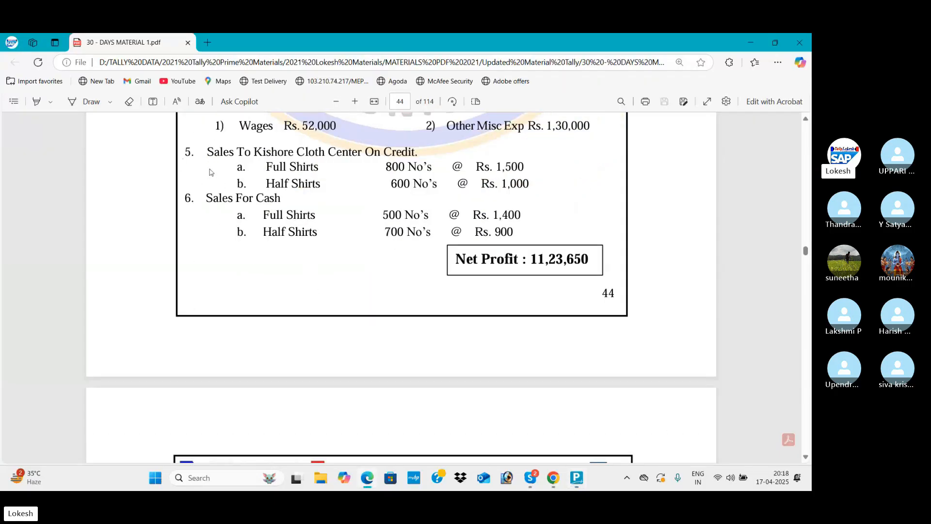
{"action": "scroll", "coordinate": [211, 172], "scroll_direction": "up", "scroll_amount": 1}
{"action": "left_click_drag", "start_coordinate": [209, 204], "coordinate": [504, 267]}
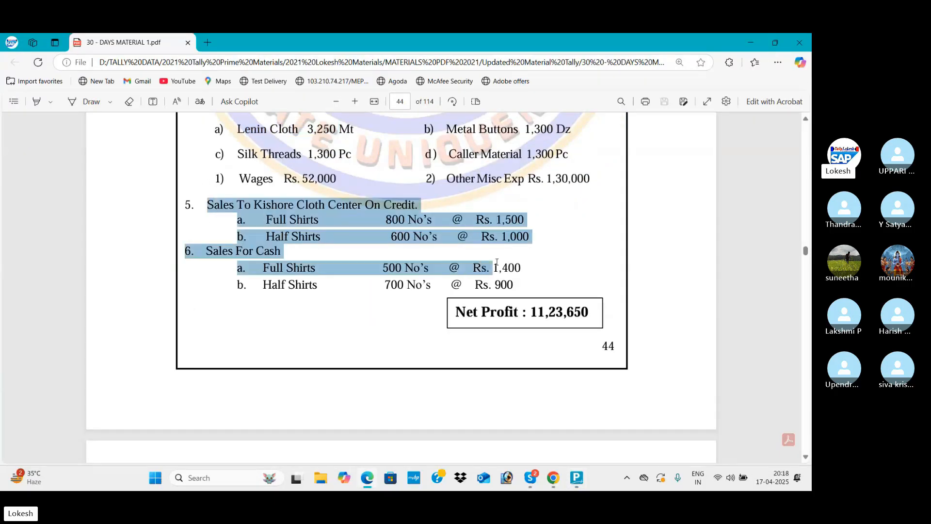
{"action": "key", "text": "alt+Tab"}
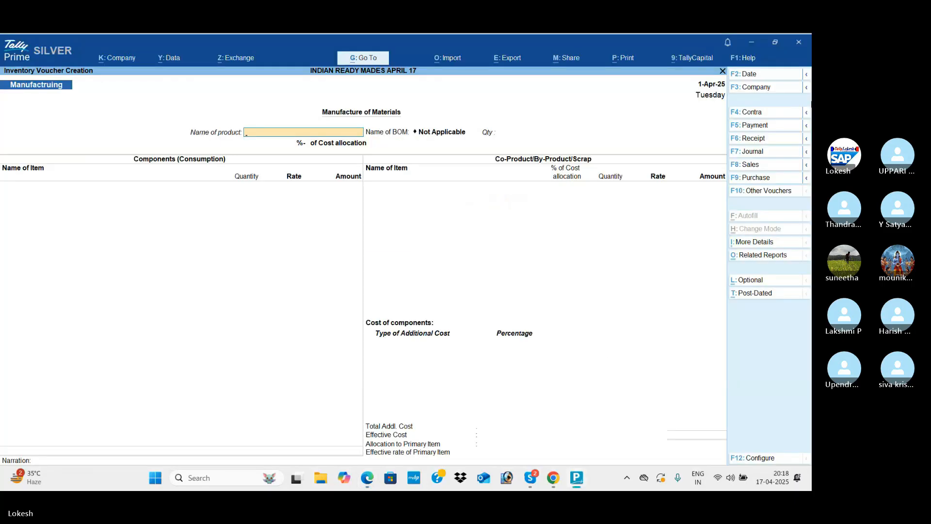
{"action": "left_click", "coordinate": [775, 166]}
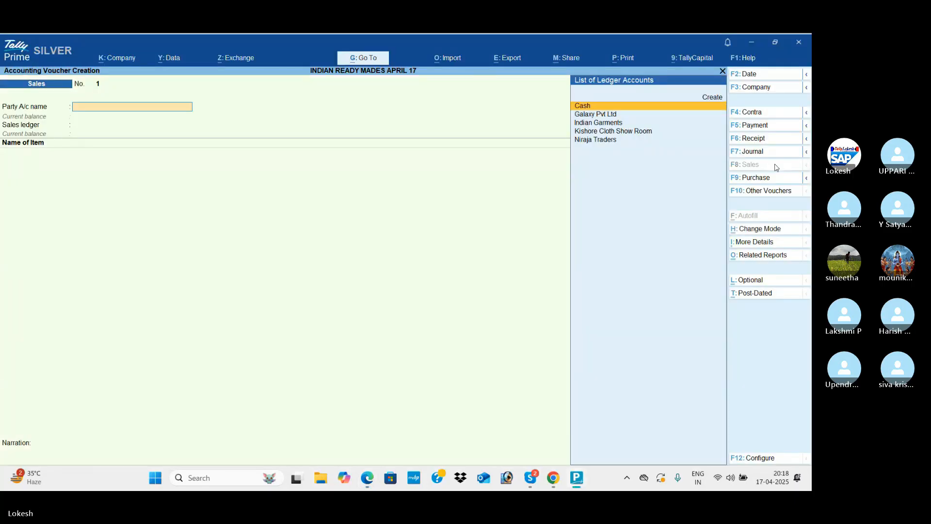
{"action": "type", "text": "k"}
{"action": "key", "text": "Return"}
{"action": "key", "text": "Return"}
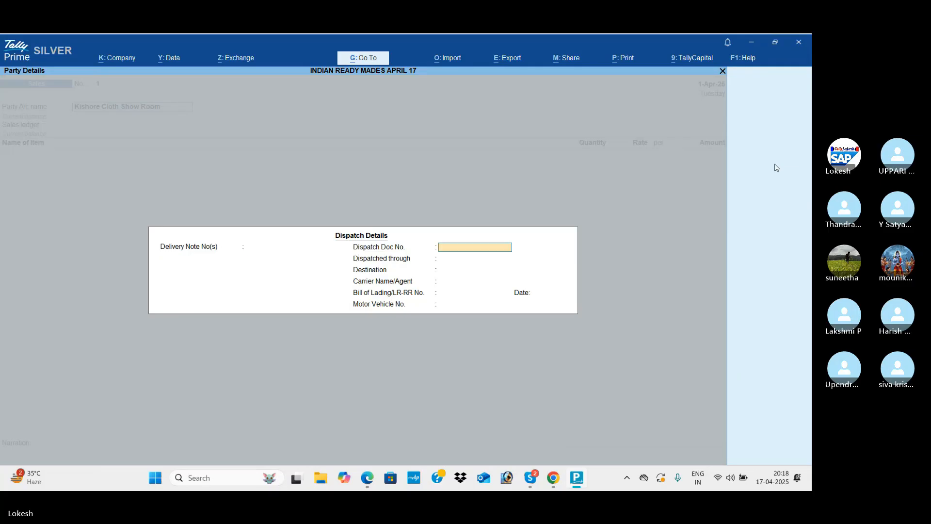
- Leave the dispatch details blank, accept the party details and use Sales as the sales ledger
{"action": "key", "text": "Return"}
{"action": "key", "text": "Return"}
{"action": "key", "text": "Return"}
{"action": "key", "text": "Return"}
{"action": "key", "text": "Return"}
{"action": "key", "text": "Return"}
{"action": "key", "text": "Return"}
{"action": "key", "text": "Return"}
{"action": "key", "text": "Return"}
{"action": "key", "text": "Return"}
{"action": "key", "text": "Return"}
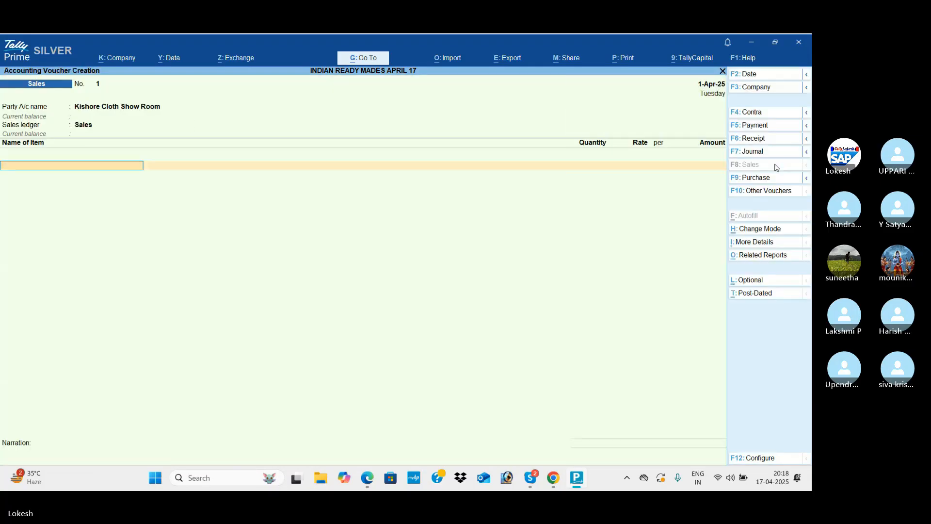
- Add Full Shirt to the credit sale with a quantity of 800 nos at a rate of 1,500
{"action": "key", "text": "alt+Tab"}
{"action": "key", "text": "alt+Tab"}
{"action": "type", "text": "F"}
{"action": "key", "text": "Return"}
{"action": "key", "text": "alt+Tab"}
{"action": "key", "text": "alt+Tab"}
{"action": "type", "text": "800"}
{"action": "key", "text": "Return"}
{"action": "type", "text": "1500"}
{"action": "key", "text": "Return"}
{"action": "key", "text": "Return"}
{"action": "key", "text": "Return"}
- Add Half Shirt, 600 nos at a rate of 1,000, and save the sales voucher
{"action": "key", "text": "alt+Tab"}
{"action": "key", "text": "alt+Tab"}
{"action": "type", "text": "h"}
{"action": "key", "text": "Return"}
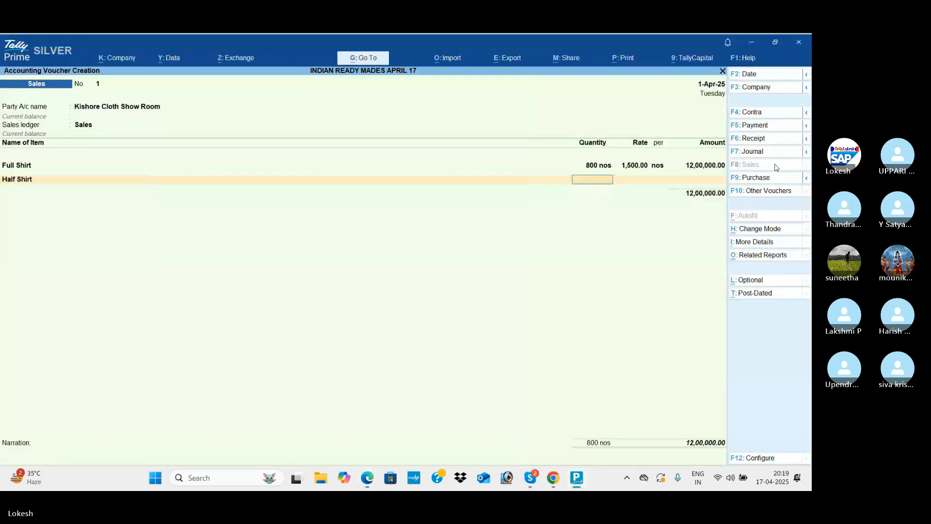
{"action": "key", "text": "alt+Tab"}
{"action": "key", "text": "alt+Tab"}
{"action": "type", "text": "600"}
{"action": "key", "text": "Return"}
{"action": "type", "text": "1000"}
{"action": "key", "text": "Return"}
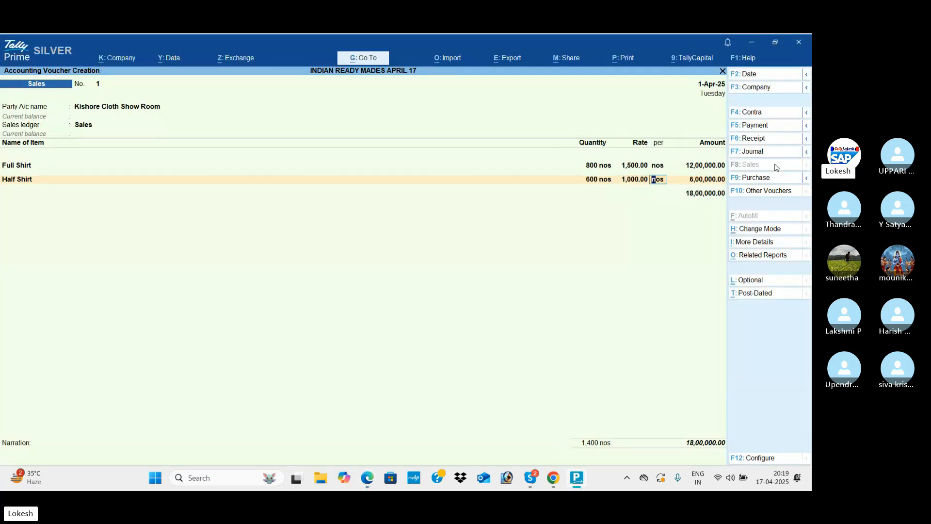
{"action": "key", "text": "Return"}
{"action": "key", "text": "Return"}
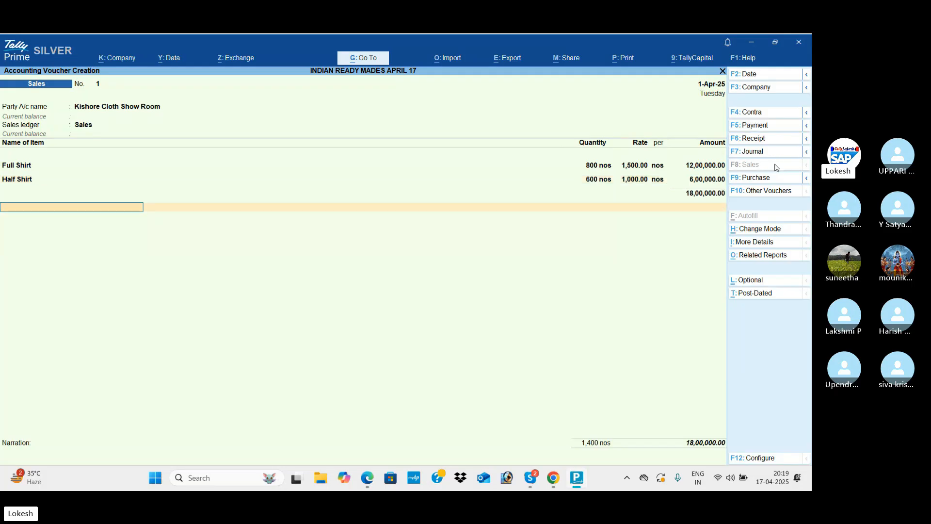
{"action": "key", "text": "Return"}
{"action": "key", "text": "Return"}
{"action": "key", "text": "Return"}
{"action": "key", "text": "Return"}
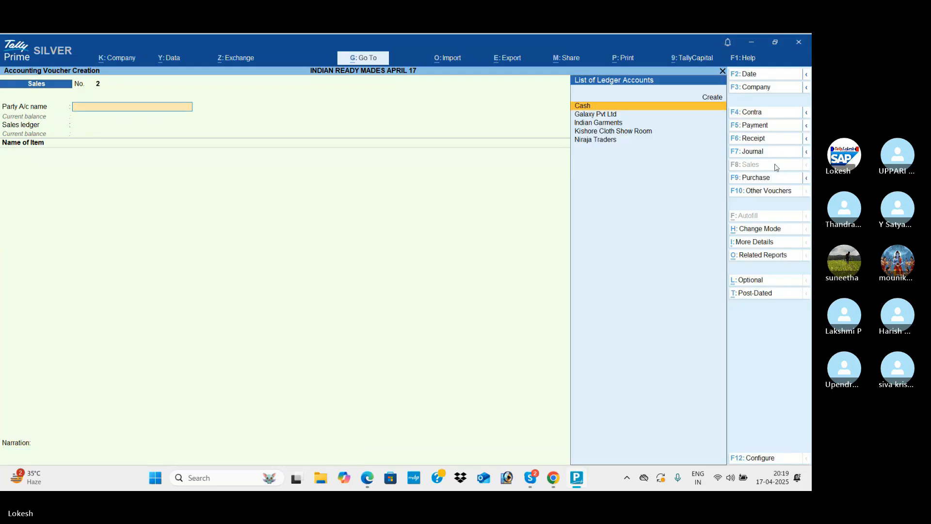
- Start the cash sale with Cash as the party, leave the dispatch details blank and use Sales as the sales ledger
{"action": "key", "text": "Return"}
{"action": "key", "text": "Return"}
{"action": "key", "text": "Return"}
{"action": "key", "text": "Return"}
{"action": "key", "text": "Return"}
{"action": "key", "text": "Return"}
{"action": "key", "text": "Return"}
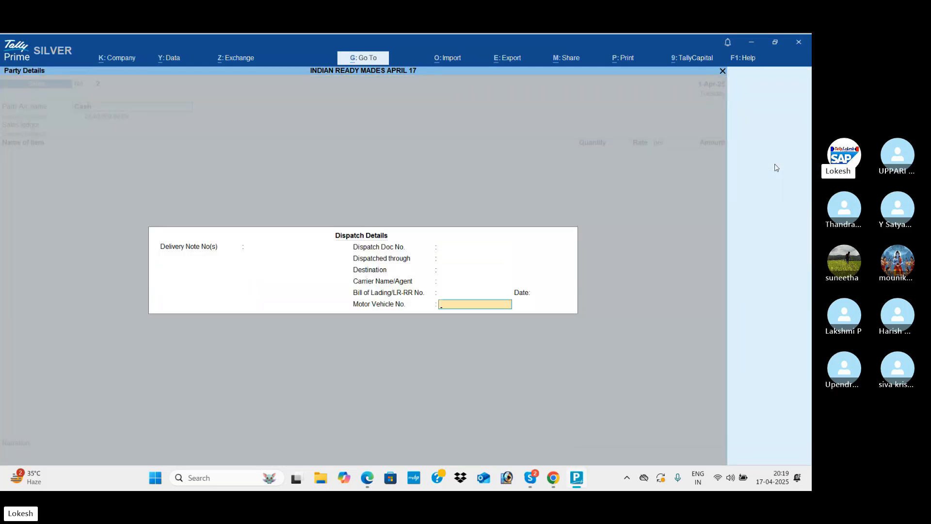
{"action": "key", "text": "Return"}
{"action": "key", "text": "Return"}
{"action": "key", "text": "Return"}
{"action": "key", "text": "Return"}
- Add Full Shirt to the cash sale with a quantity of 500 nos at a rate of 1,400, following the PDF
{"action": "key", "text": "alt+Tab"}
{"action": "key", "text": "alt+Tab"}
{"action": "key", "text": "Return"}
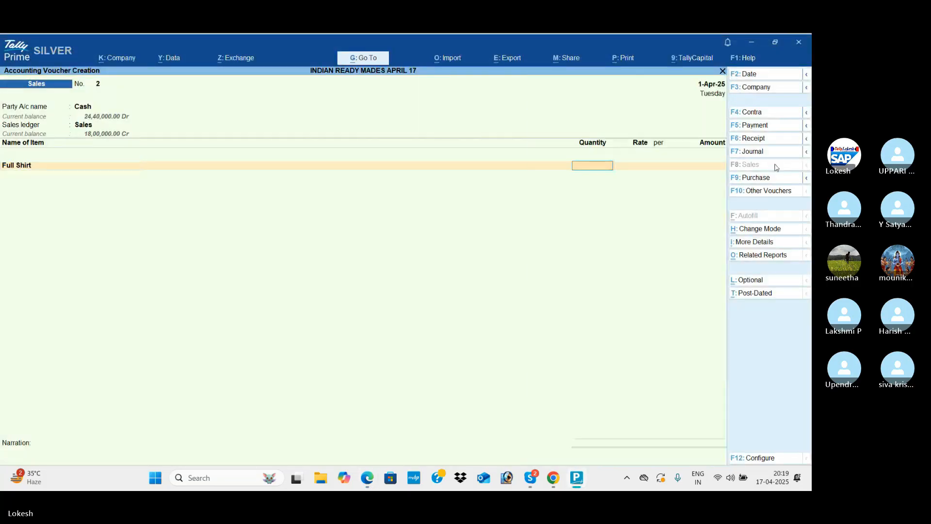
{"action": "key", "text": "alt+Tab"}
{"action": "key", "text": "alt+Tab"}
{"action": "type", "text": "500"}
{"action": "key", "text": "Return"}
{"action": "key", "text": "alt+Tab"}
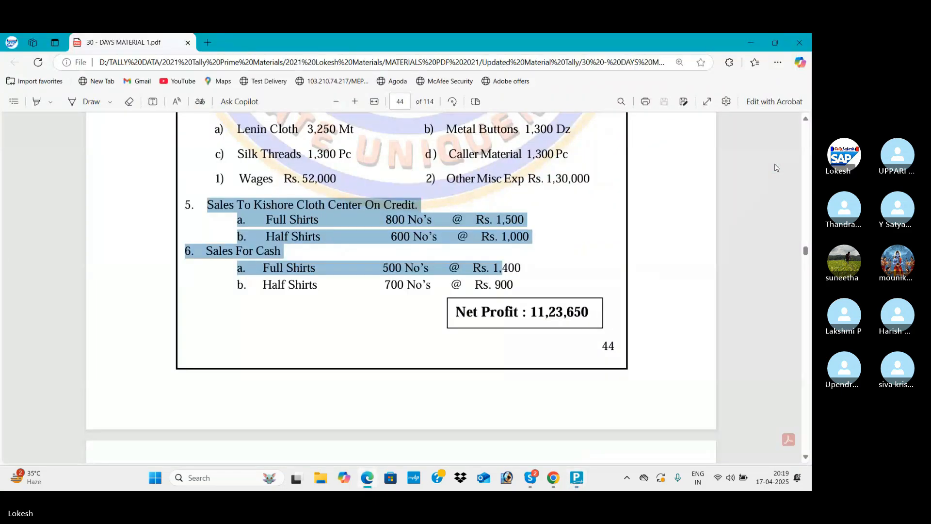
{"action": "key", "text": "alt+Tab"}
{"action": "type", "text": "1,400"}
{"action": "key", "text": "Return"}
{"action": "key", "text": "Return"}
{"action": "key", "text": "Return"}
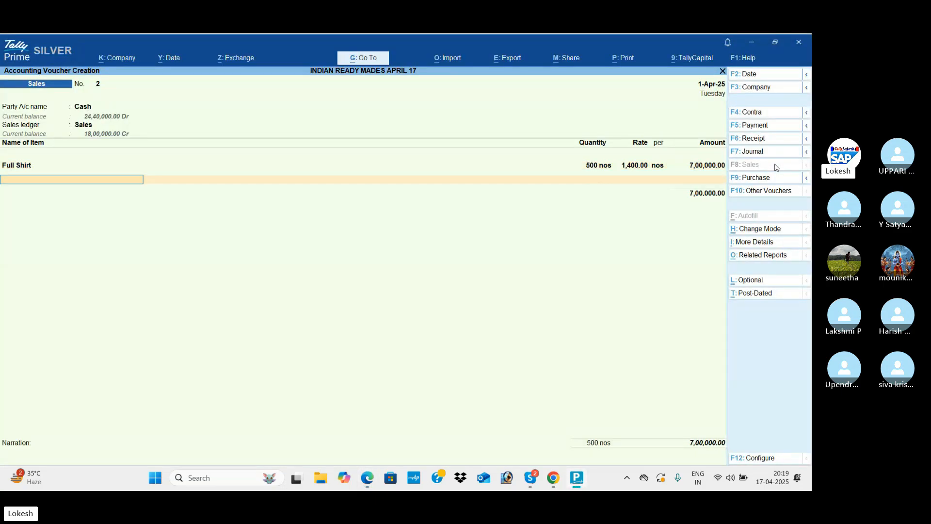
- Add Half Shirt, 700 nos at a rate of 900, and save the cash sales voucher
{"action": "key", "text": "alt+Tab"}
{"action": "key", "text": "alt+Tab"}
{"action": "type", "text": "h"}
{"action": "key", "text": "Return"}
{"action": "key", "text": "alt+Tab"}
{"action": "key", "text": "alt+Tab"}
{"action": "type", "text": "70"}
{"action": "type", "text": "900"}
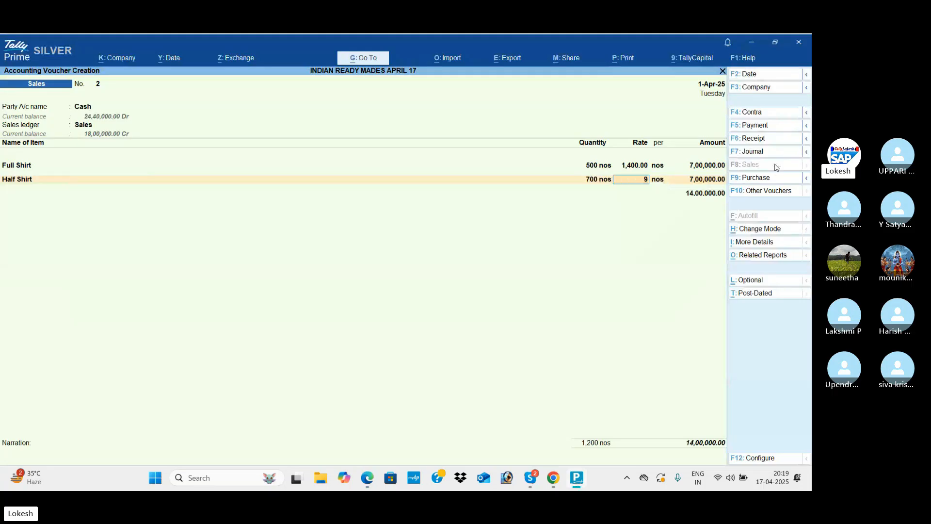
{"action": "key", "text": "Return"}
{"action": "key", "text": "Return"}
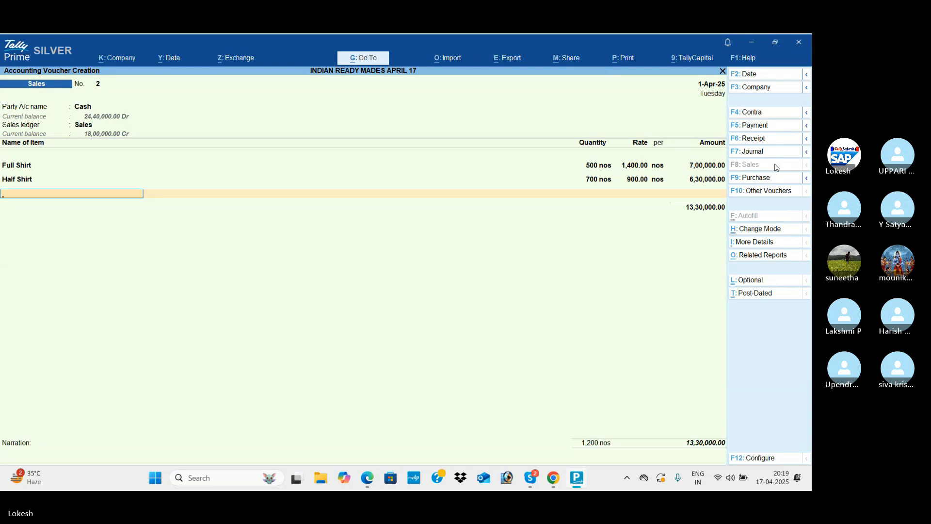
{"action": "key", "text": "Return"}
{"action": "key", "text": "Return"}
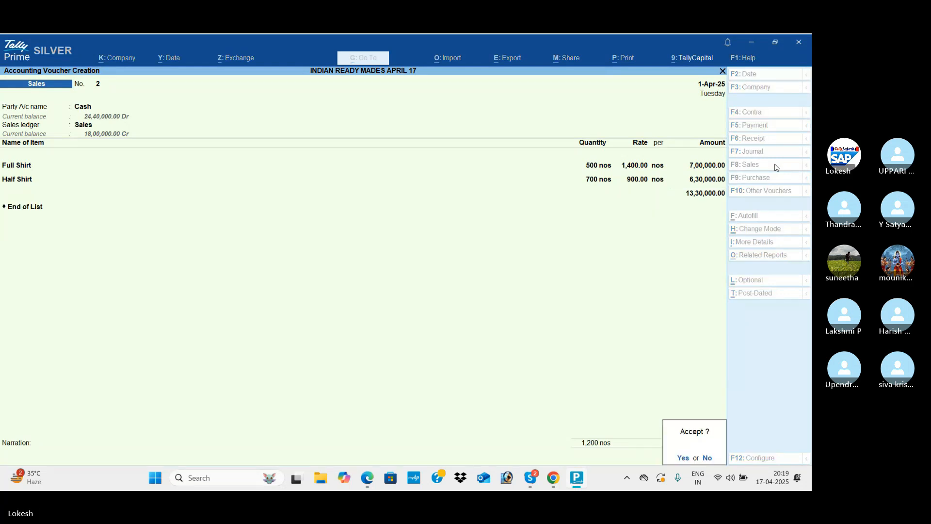
{"action": "key", "text": "Return"}
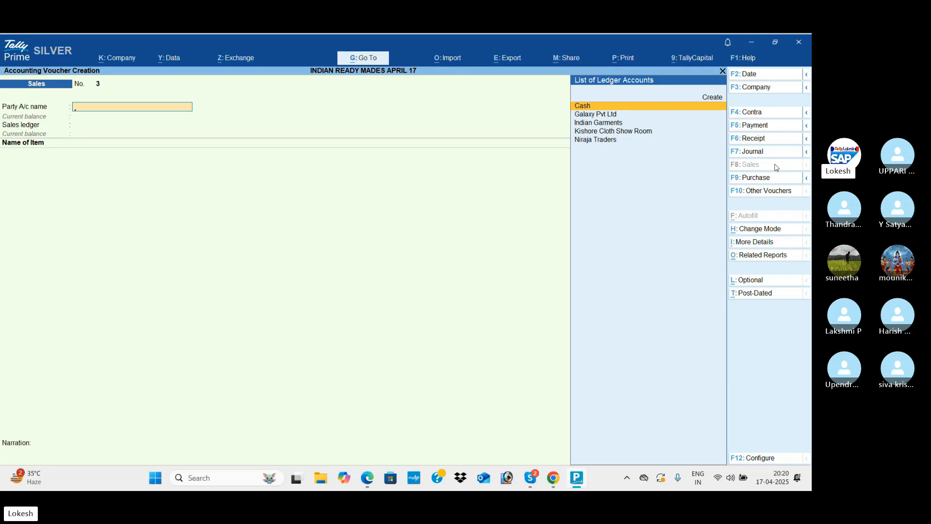
- Leave voucher entry and review the recorded vouchers in the Day Book
{"action": "key", "text": "Escape"}
{"action": "key", "text": "Down"}
{"action": "key", "text": "Return"}
{"action": "key", "text": "Down"}
{"action": "key", "text": "Down"}
{"action": "key", "text": "Down"}
{"action": "key", "text": "Down"}
{"action": "key", "text": "Down"}
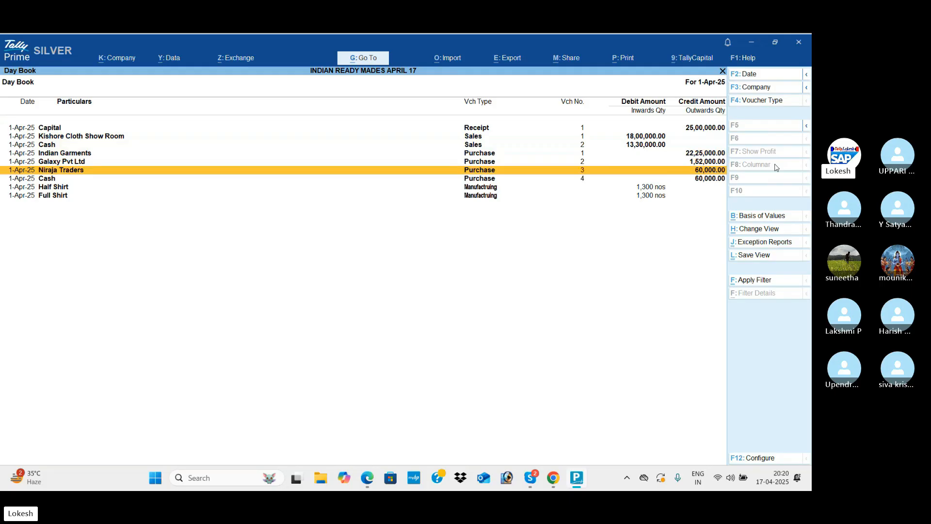
- Examine the detailed Profit & Loss A/c and compare its net profit with the figure given in the PDF
{"action": "key", "text": "Escape"}
{"action": "key", "text": "Down"}
{"action": "key", "text": "Down"}
{"action": "key", "text": "Down"}
{"action": "key", "text": "Down"}
{"action": "key", "text": "Return"}
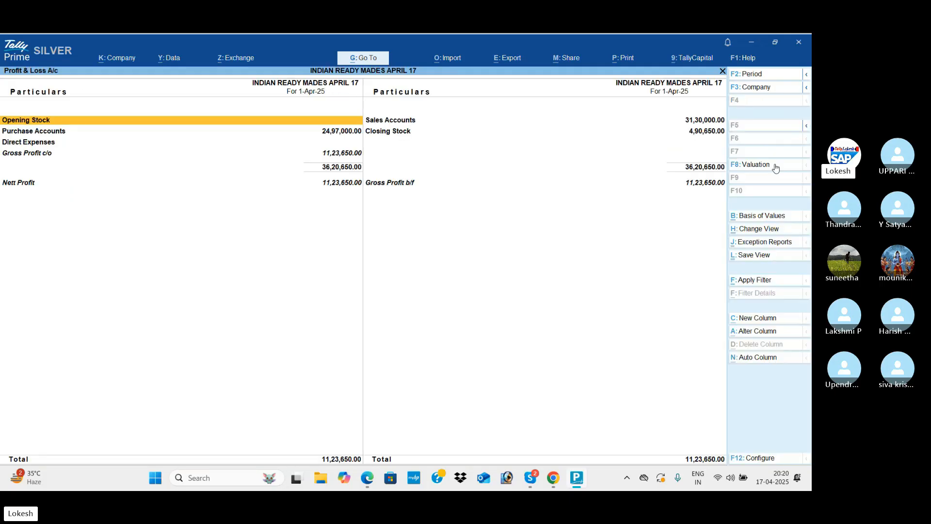
{"action": "key", "text": "alt+F5"}
{"action": "key", "text": "Down"}
{"action": "key", "text": "Down"}
{"action": "key", "text": "Down"}
{"action": "key", "text": "Down"}
{"action": "key", "text": "Down"}
{"action": "key", "text": "Down"}
{"action": "key", "text": "Down"}
{"action": "key", "text": "Down"}
{"action": "key", "text": "Down"}
{"action": "key", "text": "Down"}
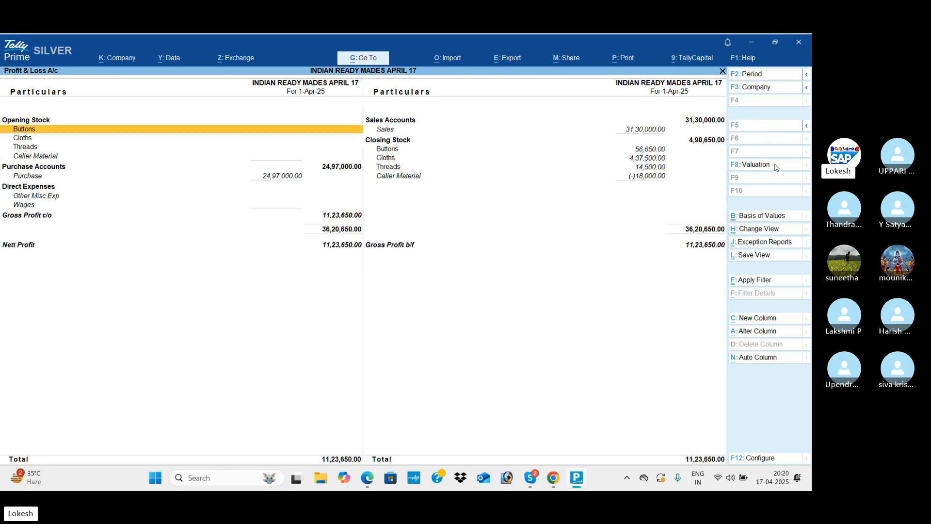
{"action": "key", "text": "Down"}
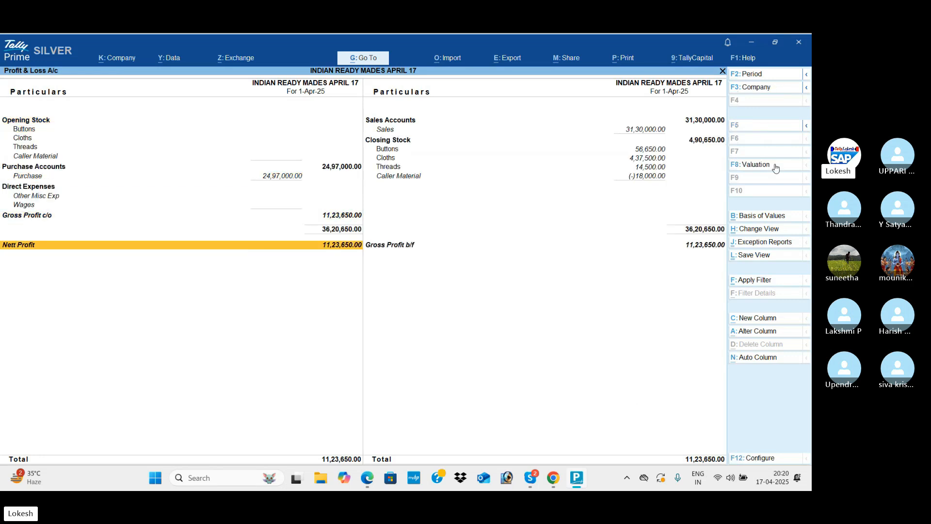
{"action": "key", "text": "alt+Tab"}
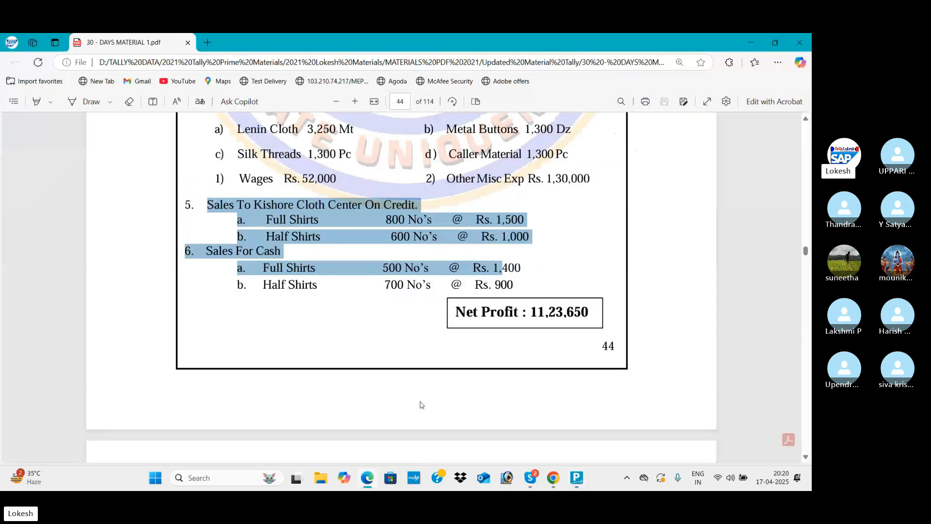
{"action": "left_click_drag", "start_coordinate": [529, 313], "coordinate": [590, 313]}
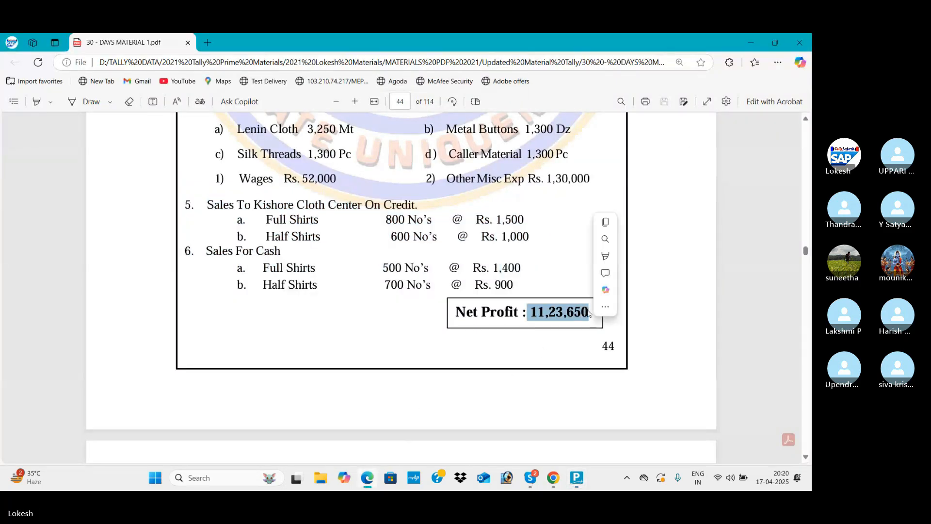
- Return to TallyPrime and view the Stock Summary in detailed format
{"action": "key", "text": "alt+Tab"}
{"action": "key", "text": "Escape"}
{"action": "key", "text": "Down"}
{"action": "key", "text": "Return"}
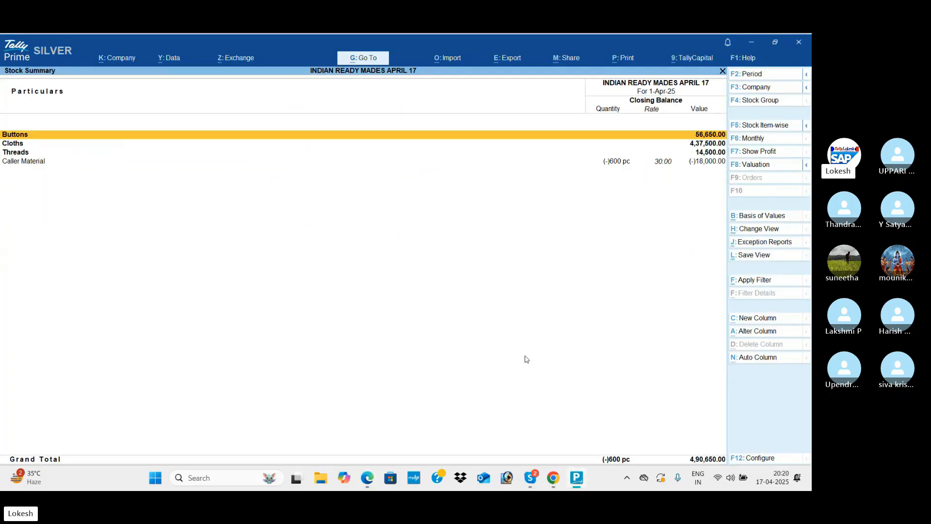
{"action": "key", "text": "alt+F5"}
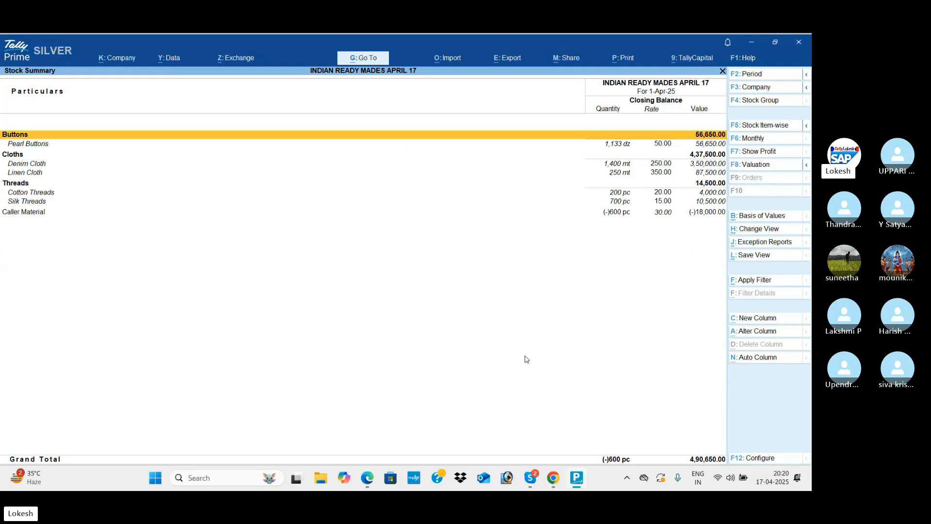
- Configure the Stock Summary with Show Goods Inwards and Show Goods Outwards set to Yes
{"action": "left_click", "coordinate": [776, 459]}
{"action": "key", "text": "Down"}
{"action": "key", "text": "Down"}
{"action": "key", "text": "Down"}
{"action": "key", "text": "Down"}
{"action": "key", "text": "Down"}
{"action": "key", "text": "y"}
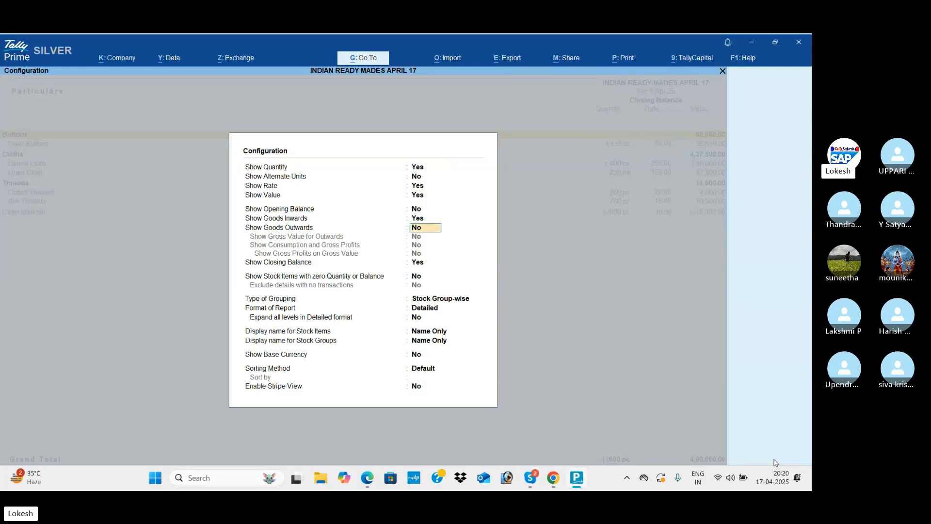
{"action": "key", "text": "y"}
{"action": "key", "text": "Down"}
{"action": "key", "text": "Down"}
{"action": "key", "text": "Down"}
{"action": "key", "text": "Down"}
{"action": "key", "text": "Down"}
{"action": "key", "text": "Down"}
{"action": "key", "text": "Down"}
{"action": "key", "text": "Down"}
{"action": "key", "text": "Down"}
{"action": "key", "text": "Down"}
{"action": "key", "text": "Down"}
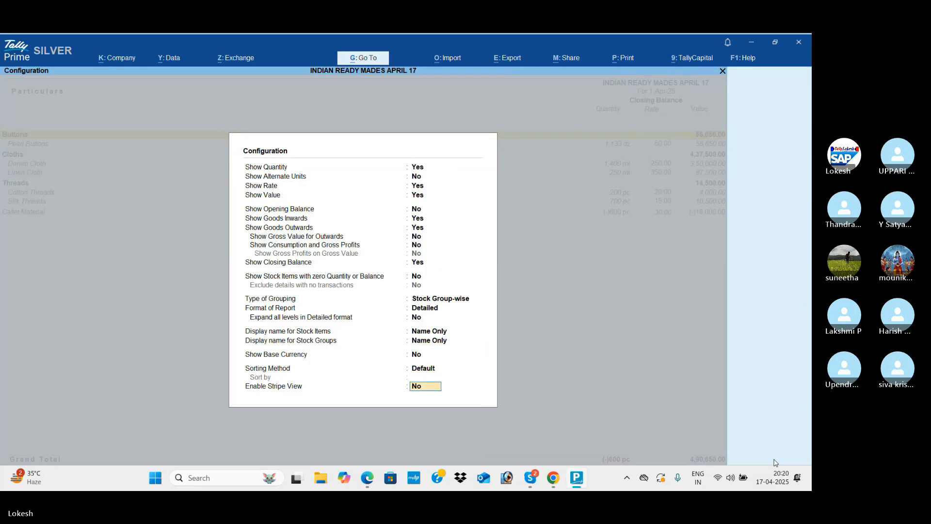
{"action": "key", "text": "Return"}
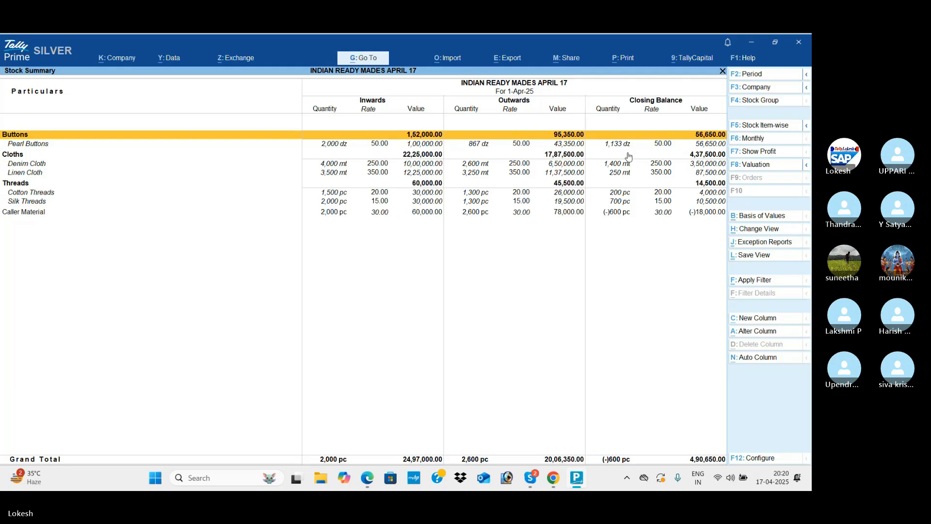
- Leave the Stock Summary and look over the company's Dashboard
{"action": "key", "text": "Escape"}
{"action": "key", "text": "Down"}
{"action": "key", "text": "Down"}
{"action": "key", "text": "Down"}
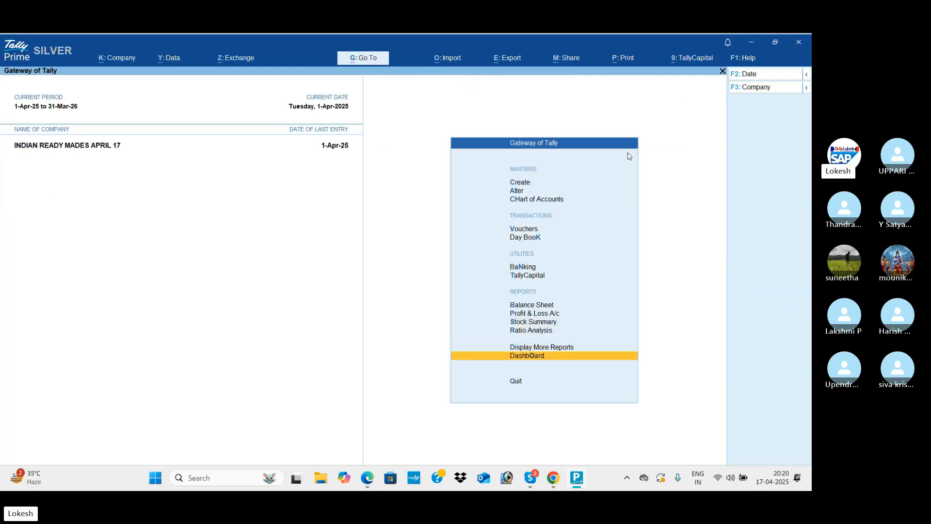
{"action": "key", "text": "Return"}
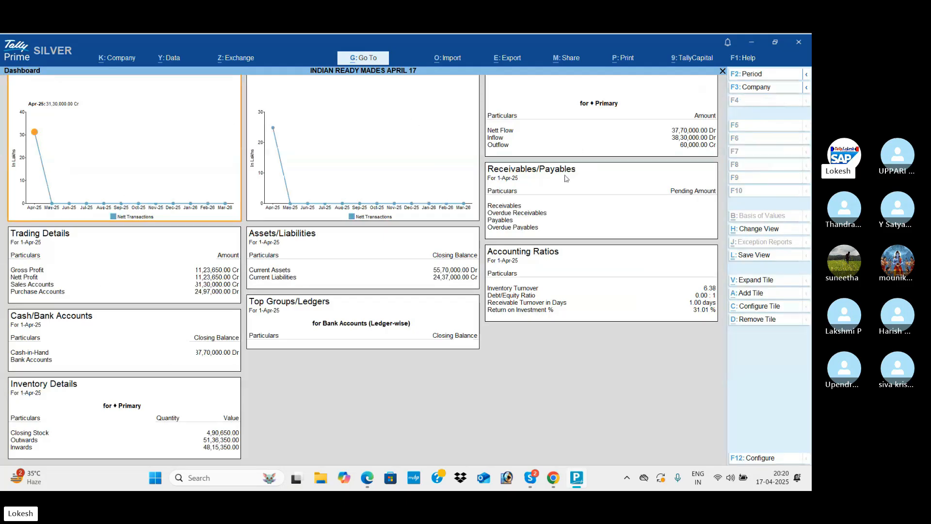
{"action": "key", "text": "Escape"}
{"action": "key", "text": "Down"}
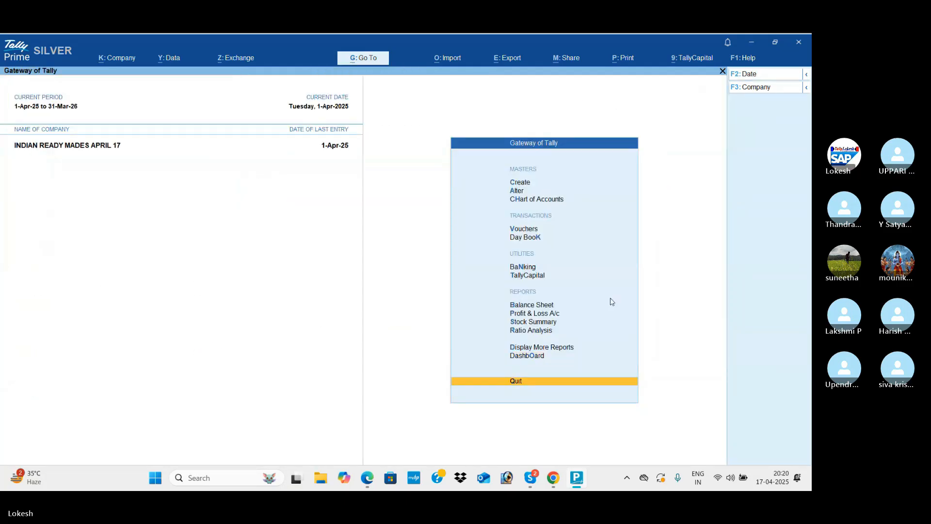
- View the Trial Balance in detailed format and close it
{"action": "key", "text": "Up"}
{"action": "key", "text": "Up"}
{"action": "key", "text": "Return"}
{"action": "key", "text": "Return"}
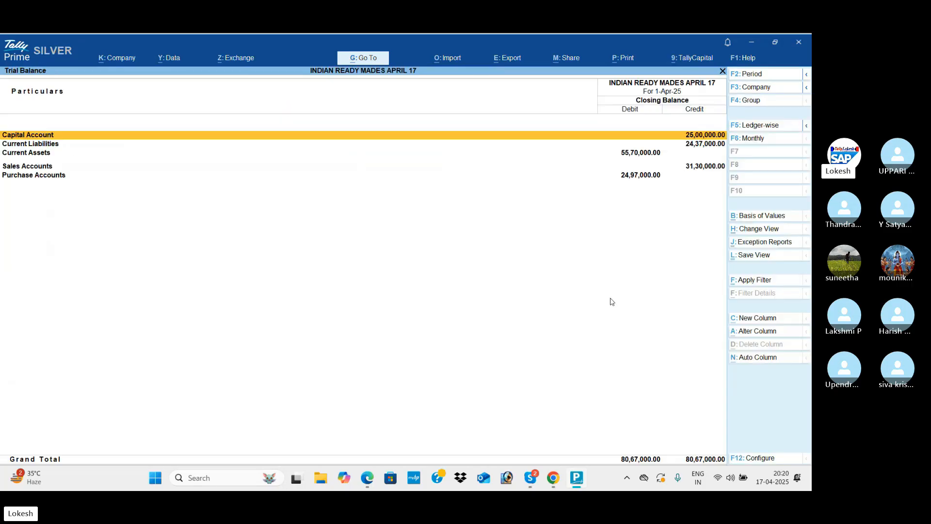
{"action": "key", "text": "alt+F5"}
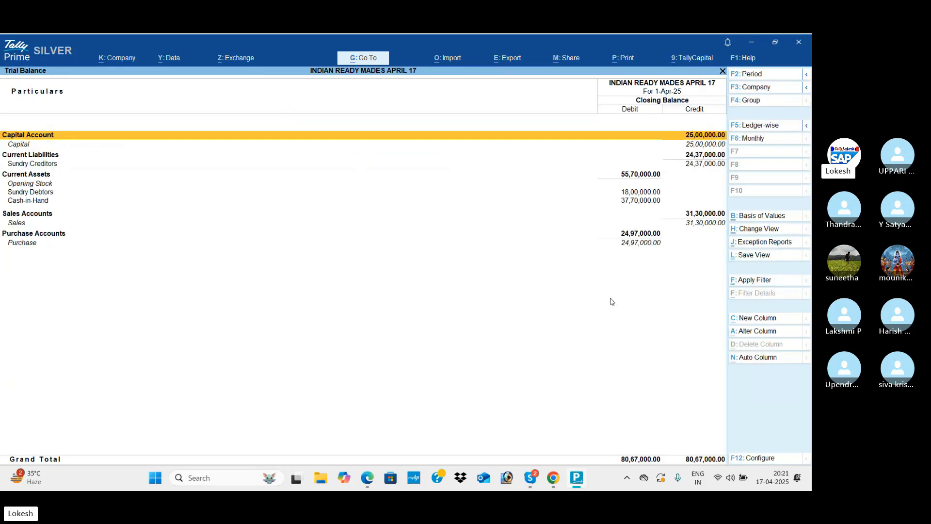
{"action": "key", "text": "Escape"}
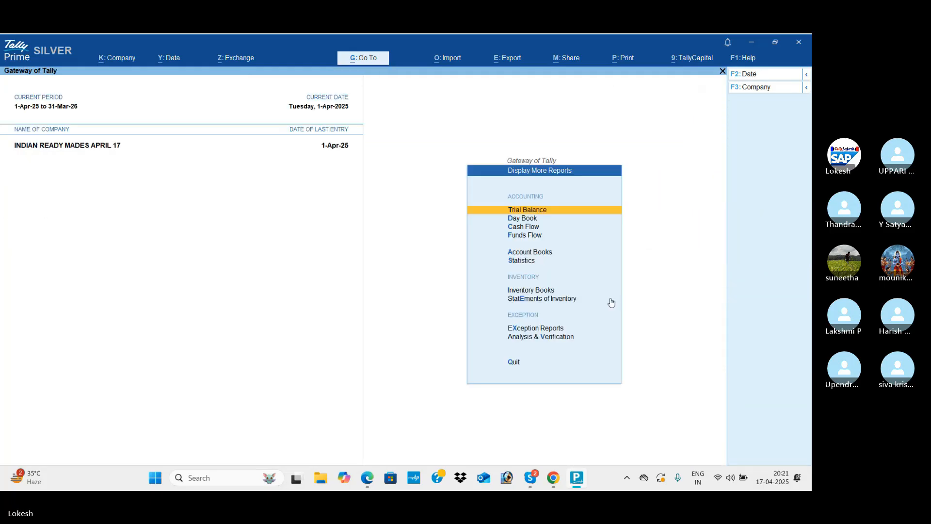
- Check the cash balance in the Cash/Bank Book(s) summary under Account Books
{"action": "key", "text": "Down"}
{"action": "key", "text": "Down"}
{"action": "key", "text": "Down"}
{"action": "key", "text": "Down"}
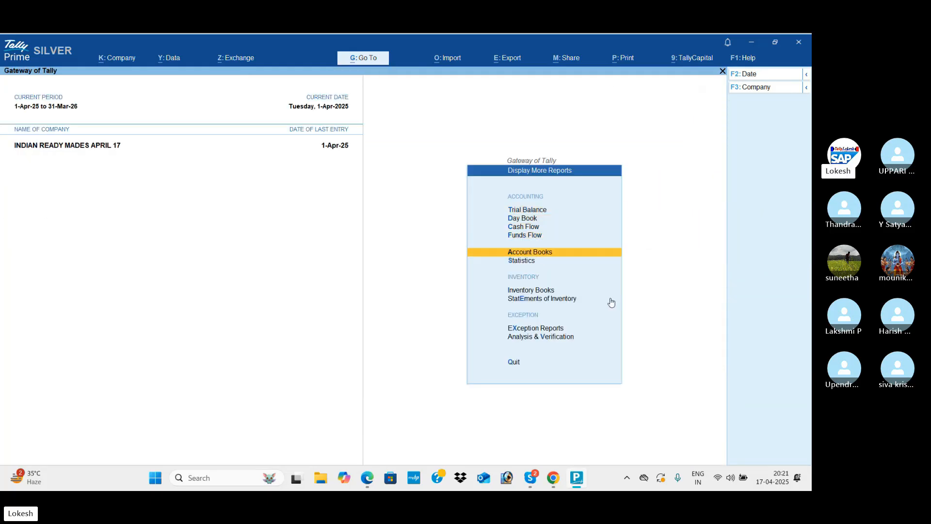
{"action": "key", "text": "Return"}
{"action": "key", "text": "Return"}
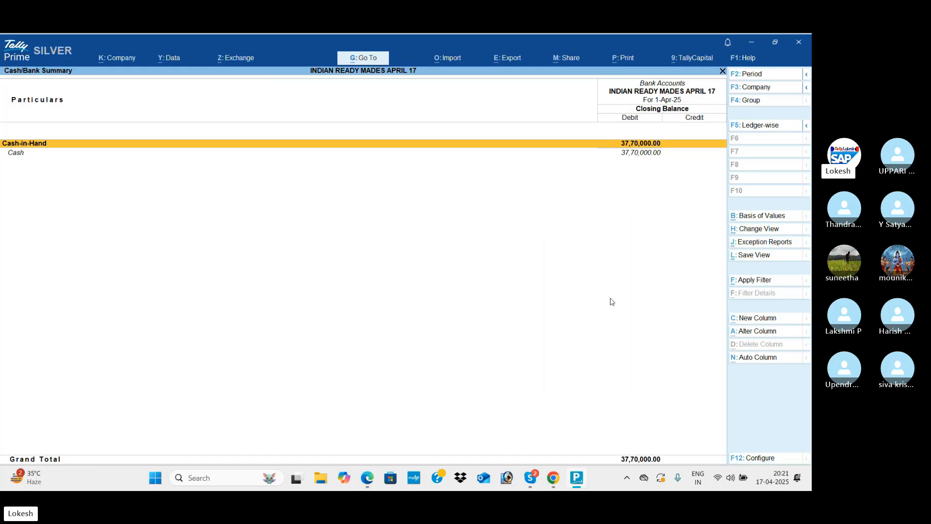
{"action": "key", "text": "Escape"}
- View the Purchase Register and the Sales Register in Account Books
{"action": "key", "text": "Down"}
{"action": "key", "text": "Down"}
{"action": "key", "text": "Down"}
{"action": "key", "text": "Down"}
{"action": "key", "text": "Down"}
{"action": "key", "text": "Down"}
{"action": "key", "text": "Down"}
{"action": "key", "text": "Down"}
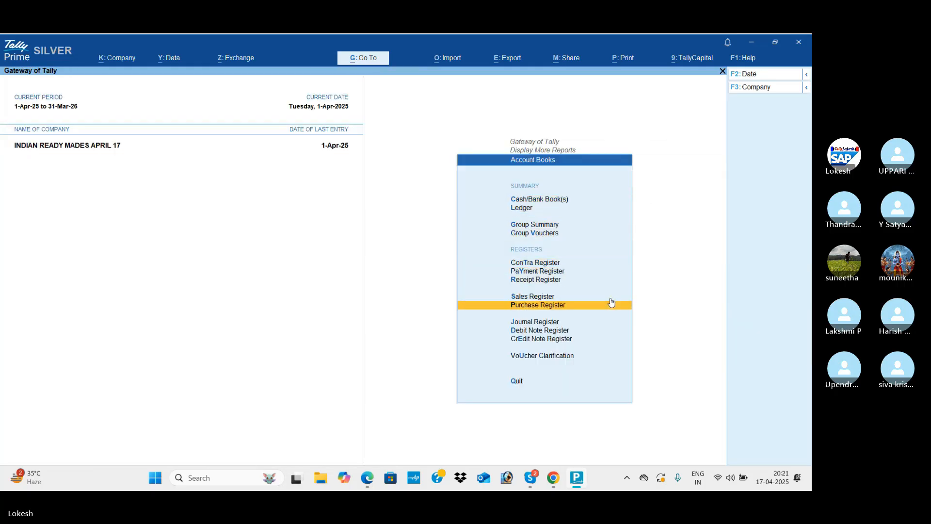
{"action": "key", "text": "Return"}
{"action": "key", "text": "Escape"}
{"action": "key", "text": "Up"}
{"action": "key", "text": "Return"}
{"action": "key", "text": "Escape"}
- View the Receipt Register with its April vouchers, the Payment Register and the Contra Register
{"action": "key", "text": "Up"}
{"action": "key", "text": "Return"}
{"action": "key", "text": "Return"}
{"action": "key", "text": "Escape"}
{"action": "key", "text": "Escape"}
{"action": "key", "text": "Up"}
{"action": "key", "text": "Return"}
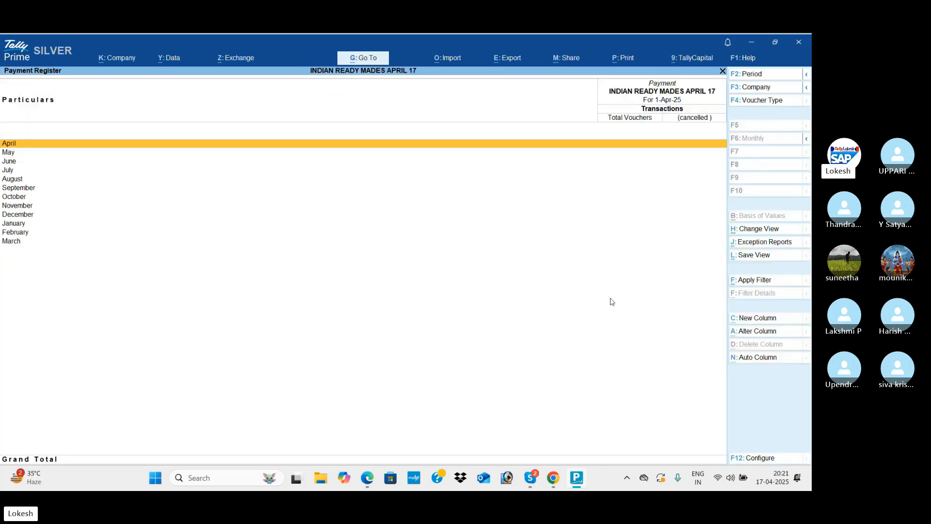
{"action": "key", "text": "Escape"}
{"action": "key", "text": "Up"}
{"action": "key", "text": "Return"}
{"action": "key", "text": "Escape"}
- Open the Statistics report and examine the number of vouchers recorded for each voucher type
{"action": "key", "text": "Escape"}
{"action": "key", "text": "Down"}
{"action": "key", "text": "Return"}
{"action": "key", "text": "Down"}
{"action": "key", "text": "Down"}
{"action": "key", "text": "Down"}
{"action": "key", "text": "Down"}
{"action": "key", "text": "Down"}
{"action": "key", "text": "Down"}
{"action": "key", "text": "Down"}
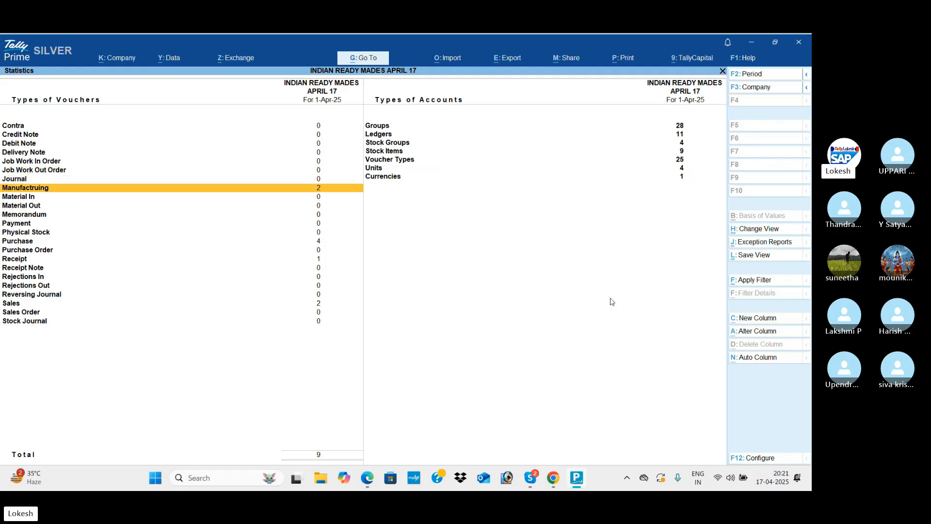
{"action": "key", "text": "Down"}
{"action": "key", "text": "Down"}
{"action": "key", "text": "Down"}
{"action": "key", "text": "Down"}
{"action": "key", "text": "Down"}
{"action": "key", "text": "Down"}
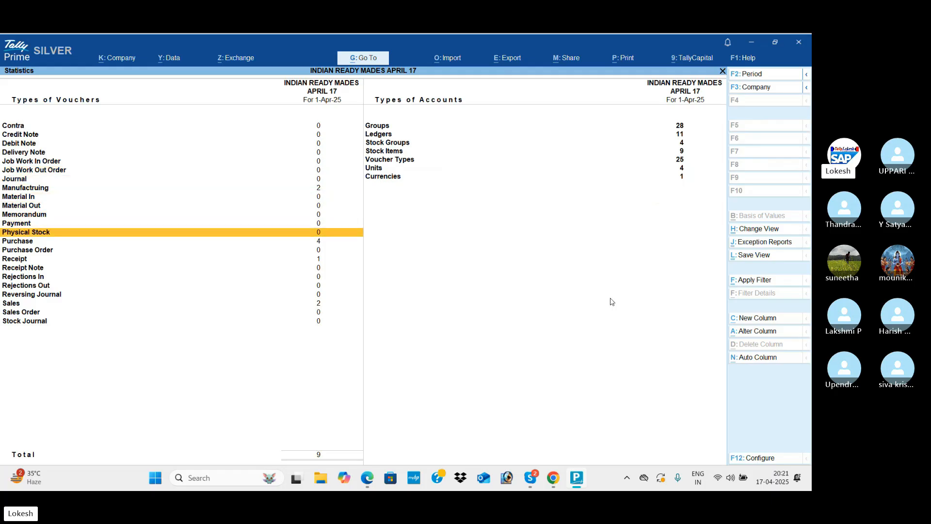
{"action": "key", "text": "Down"}
{"action": "key", "text": "Down"}
{"action": "key", "text": "Down"}
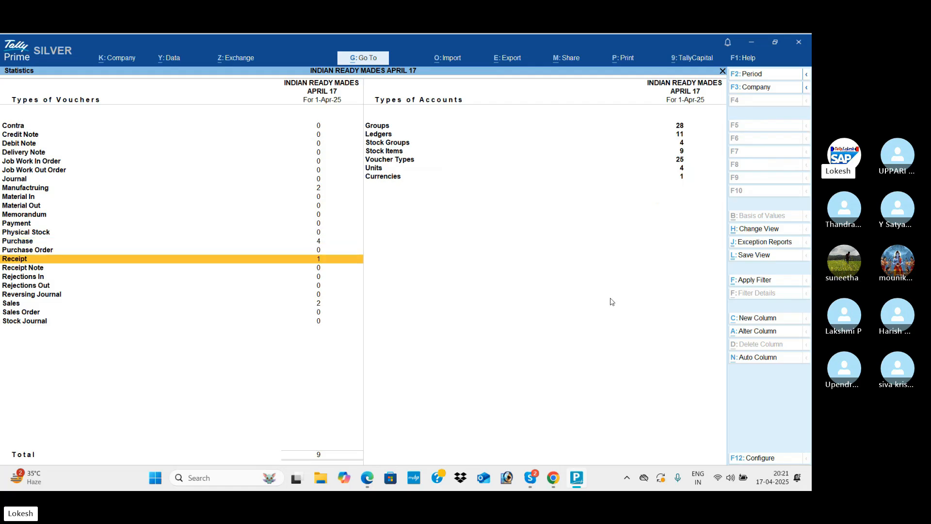
{"action": "key", "text": "Up"}
{"action": "key", "text": "Down"}
{"action": "key", "text": "Down"}
{"action": "key", "text": "Down"}
{"action": "key", "text": "Down"}
{"action": "key", "text": "Down"}
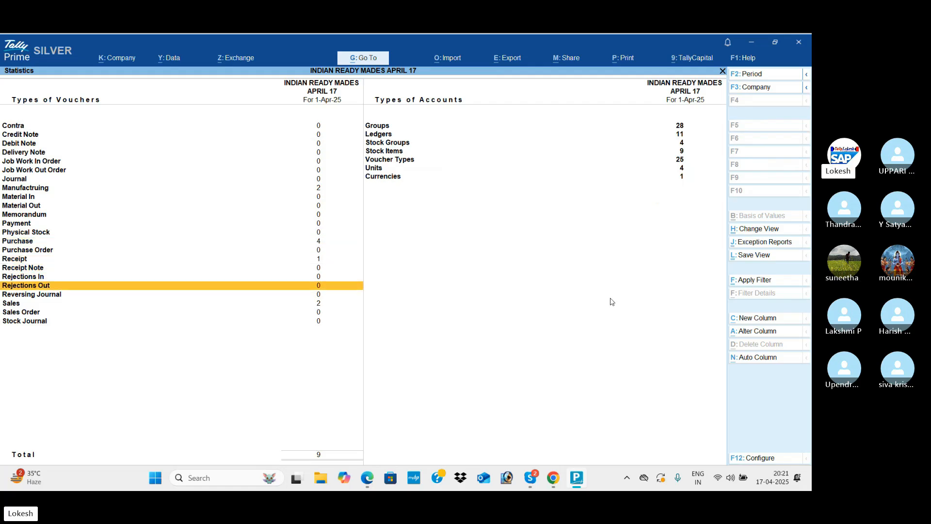
- Examine the Types of Accounts section of the Statistics report, including groups, stock groups, voucher types and units
{"action": "key", "text": "Right"}
{"action": "key", "text": "Up"}
{"action": "key", "text": "Up"}
{"action": "key", "text": "Up"}
{"action": "key", "text": "Up"}
{"action": "key", "text": "Up"}
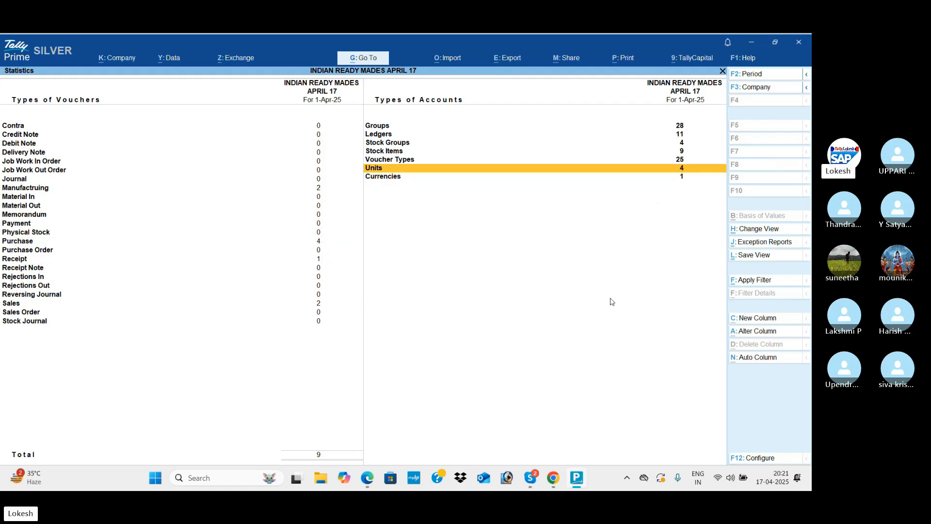
{"action": "key", "text": "Down"}
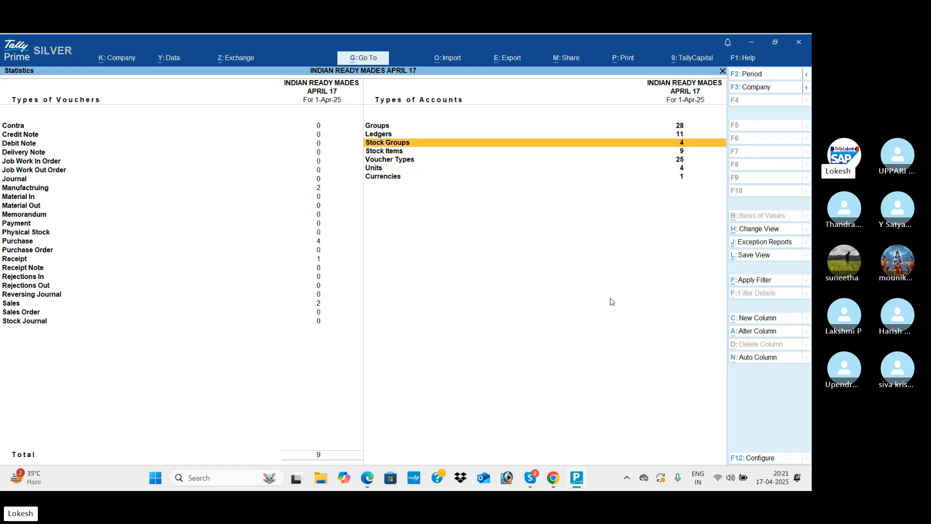
{"action": "key", "text": "Down"}
{"action": "key", "text": "Down"}
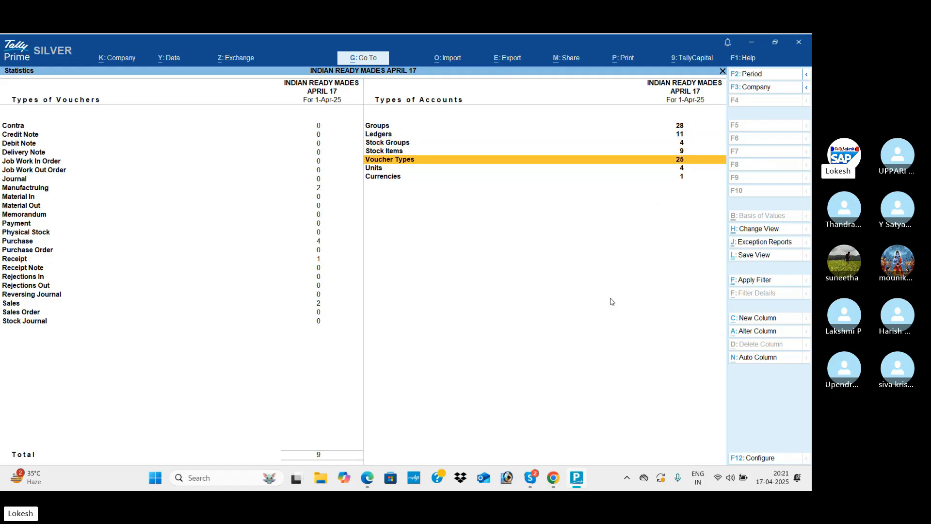
{"action": "key", "text": "Down"}
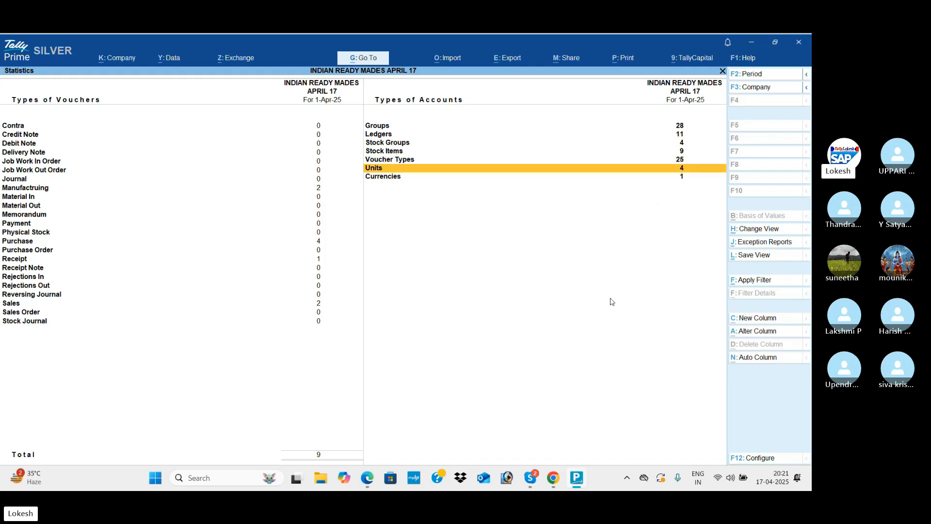
{"action": "key", "text": "Escape"}
- Open the stock item monthly summary for Silk Threads from Inventory Books
{"action": "key", "text": "Down"}
{"action": "key", "text": "Down"}
{"action": "key", "text": "Up"}
{"action": "key", "text": "Return"}
{"action": "key", "text": "Return"}
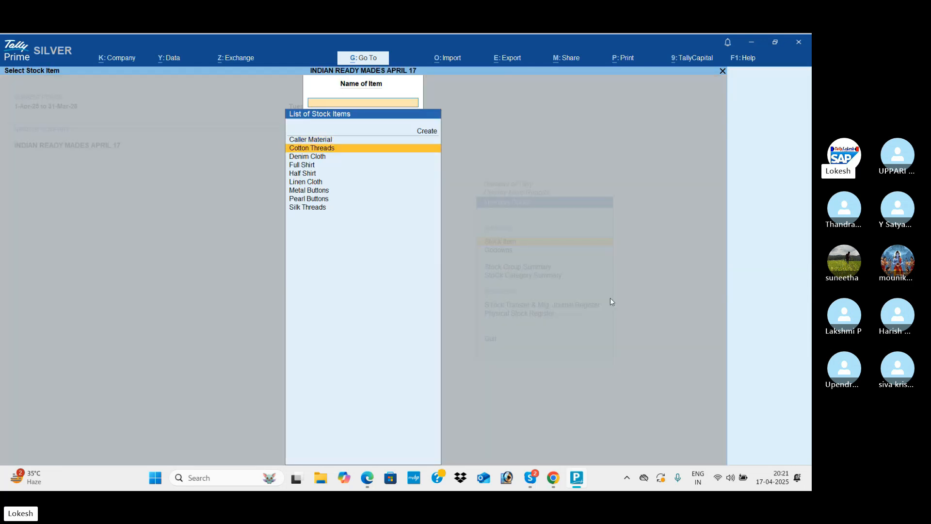
{"action": "key", "text": "Down"}
{"action": "key", "text": "Down"}
{"action": "key", "text": "Down"}
{"action": "key", "text": "Down"}
{"action": "key", "text": "Down"}
{"action": "key", "text": "Down"}
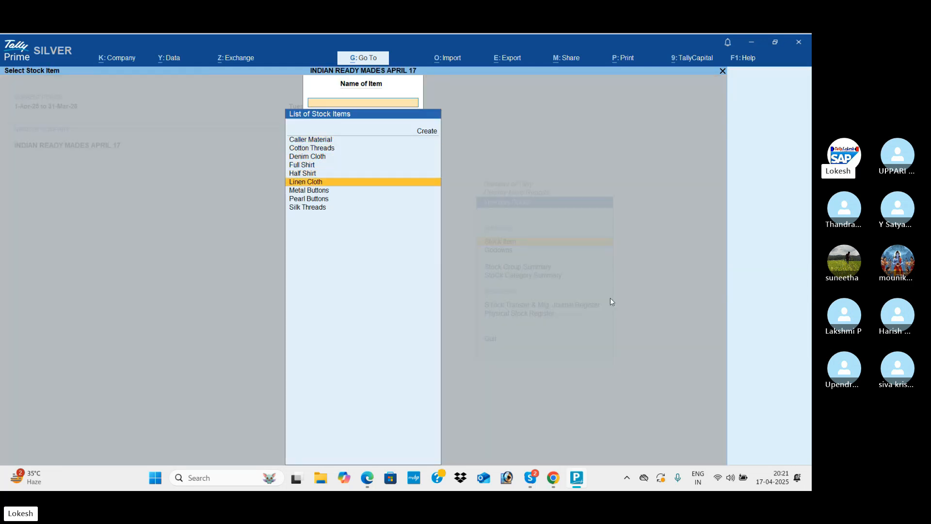
{"action": "key", "text": "Down"}
{"action": "key", "text": "Return"}
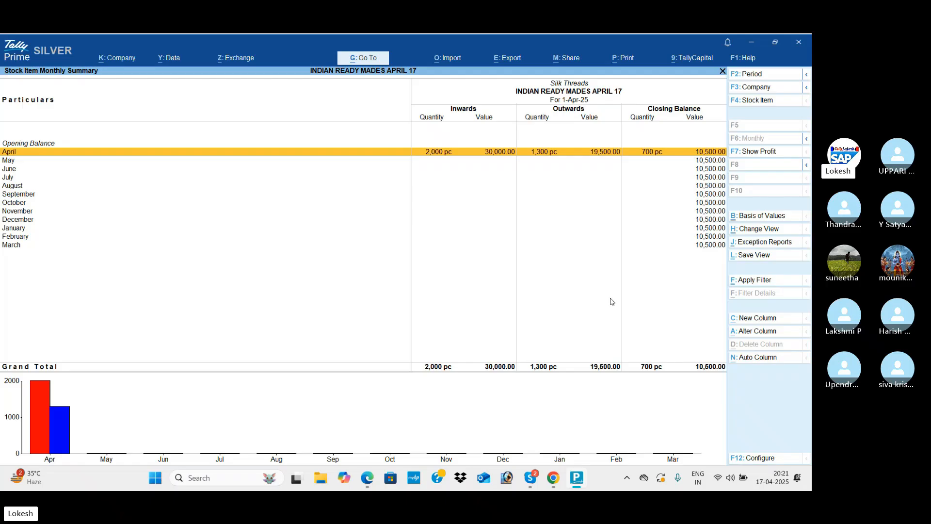
- View the monthly summaries of Pearl Buttons, Metal Buttons and Linen Cloth, and return to Display More Reports
{"action": "key", "text": "F4"}
{"action": "key", "text": "Up"}
{"action": "key", "text": "Return"}
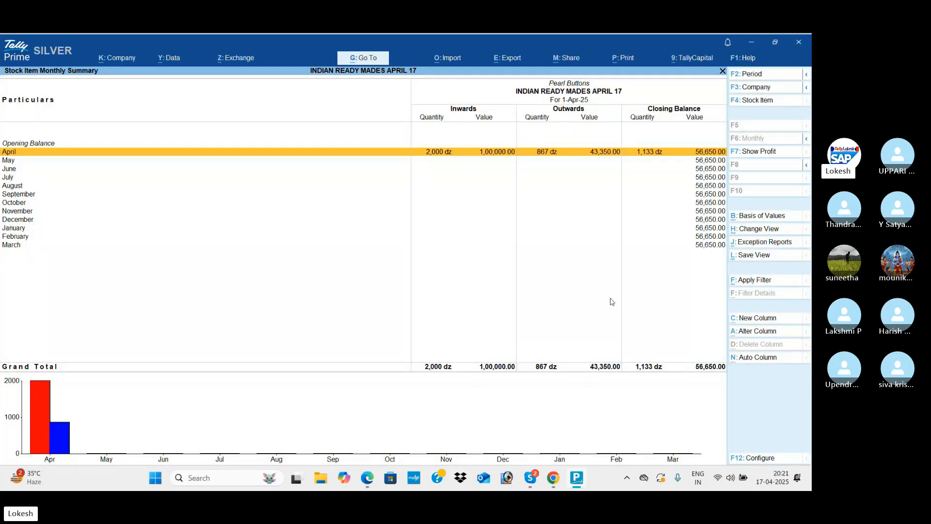
{"action": "key", "text": "F4"}
{"action": "key", "text": "Up"}
{"action": "key", "text": "Return"}
{"action": "key", "text": "F4"}
{"action": "key", "text": "Up"}
{"action": "key", "text": "Return"}
{"action": "key", "text": "F4"}
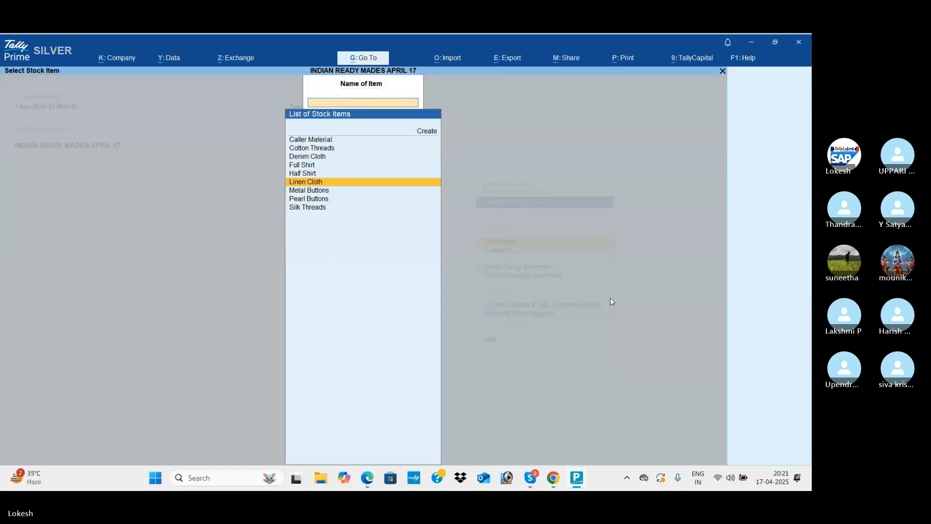
{"action": "key", "text": "Escape"}
{"action": "key", "text": "Escape"}
{"action": "key", "text": "Escape"}
- Open the Stock Query from Statements of Inventory for Caller Material and for Cotton Threads
{"action": "key", "text": "Down"}
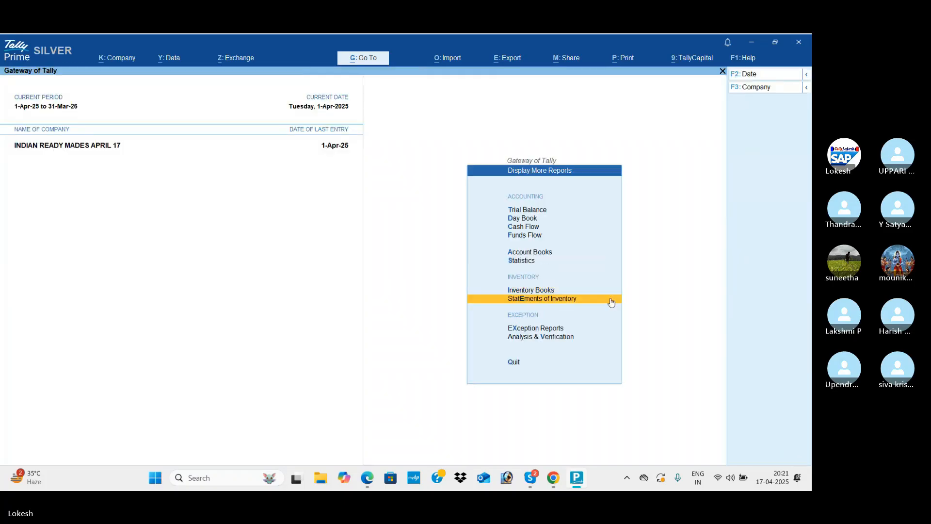
{"action": "key", "text": "Return"}
{"action": "key", "text": "Return"}
{"action": "key", "text": "Return"}
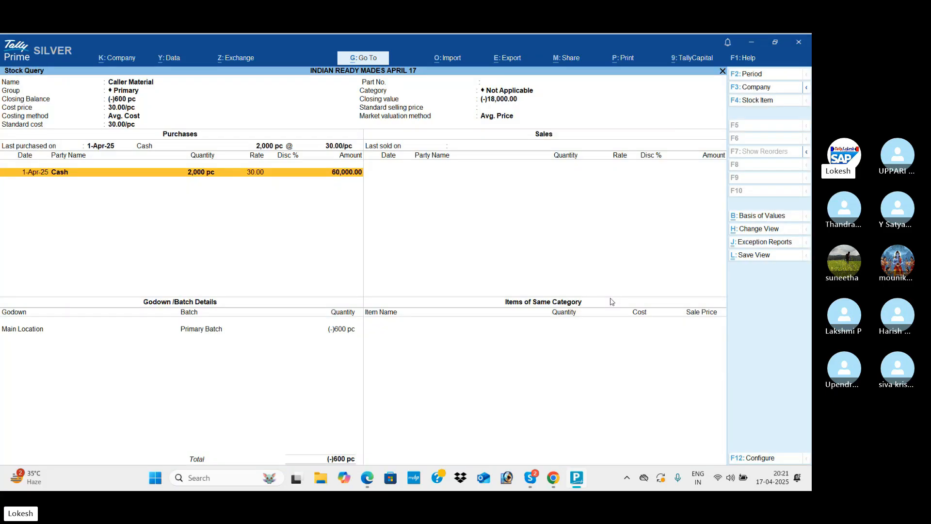
{"action": "key", "text": "F4"}
{"action": "key", "text": "Down"}
{"action": "key", "text": "Return"}
- Change the Stock Query to the Pearl Buttons item
{"action": "key", "text": "F4"}
{"action": "key", "text": "Down"}
{"action": "key", "text": "Down"}
{"action": "key", "text": "Down"}
{"action": "key", "text": "Down"}
{"action": "key", "text": "Down"}
{"action": "key", "text": "Down"}
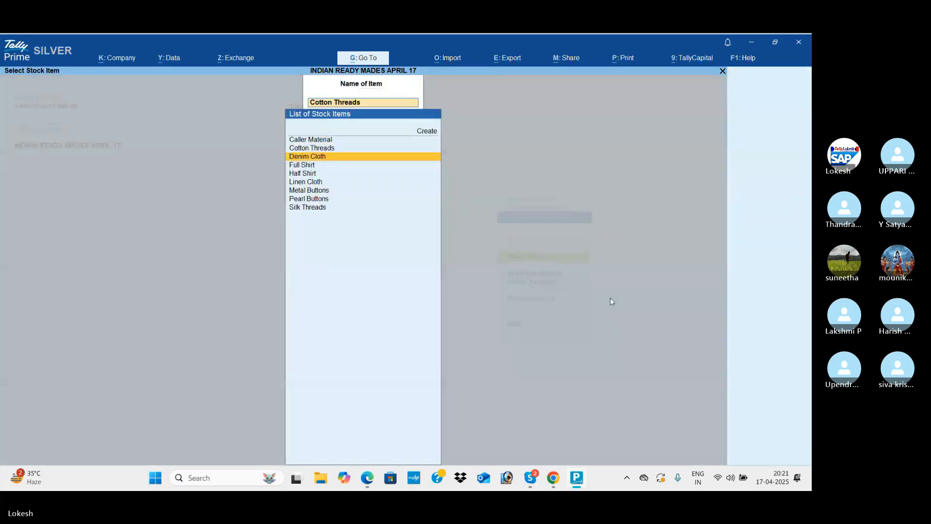
{"action": "key", "text": "Return"}
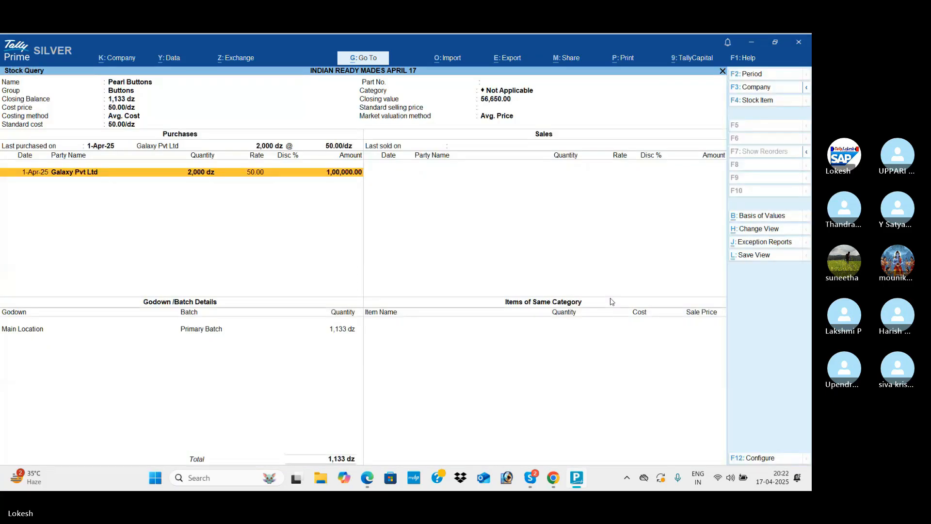
- View the Stock Query for Linen Cloth and Half Shirt, and return to the Gateway of Tally
{"action": "key", "text": "F4"}
{"action": "key", "text": "Up"}
{"action": "key", "text": "Up"}
{"action": "key", "text": "Return"}
{"action": "key", "text": "F4"}
{"action": "key", "text": "Up"}
{"action": "key", "text": "Return"}
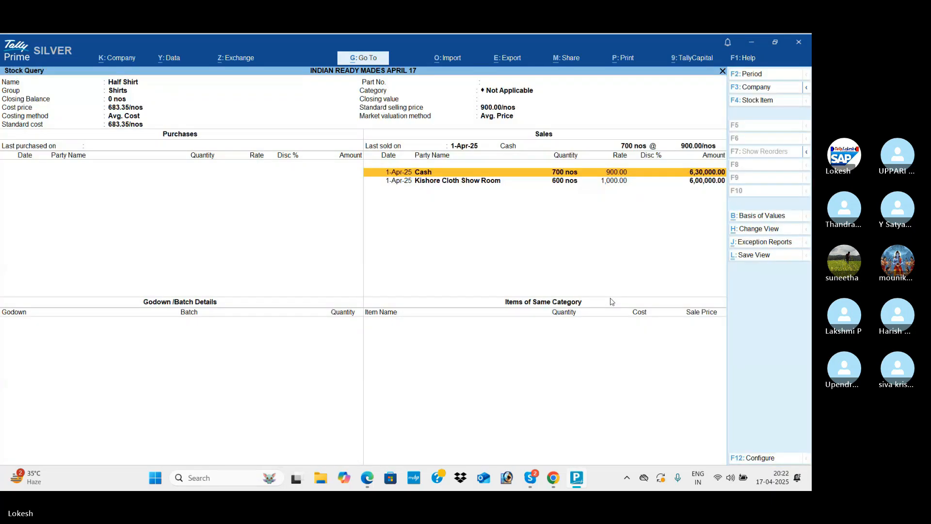
{"action": "key", "text": "F4"}
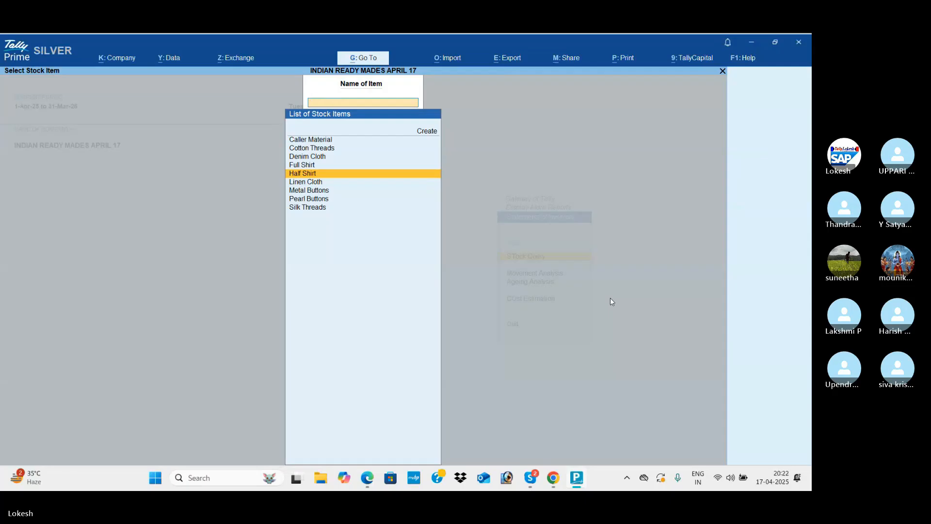
{"action": "key", "text": "Escape"}
{"action": "key", "text": "Escape"}
{"action": "key", "text": "Escape"}
{"action": "key", "text": "Escape"}
{"action": "key", "text": "Escape"}
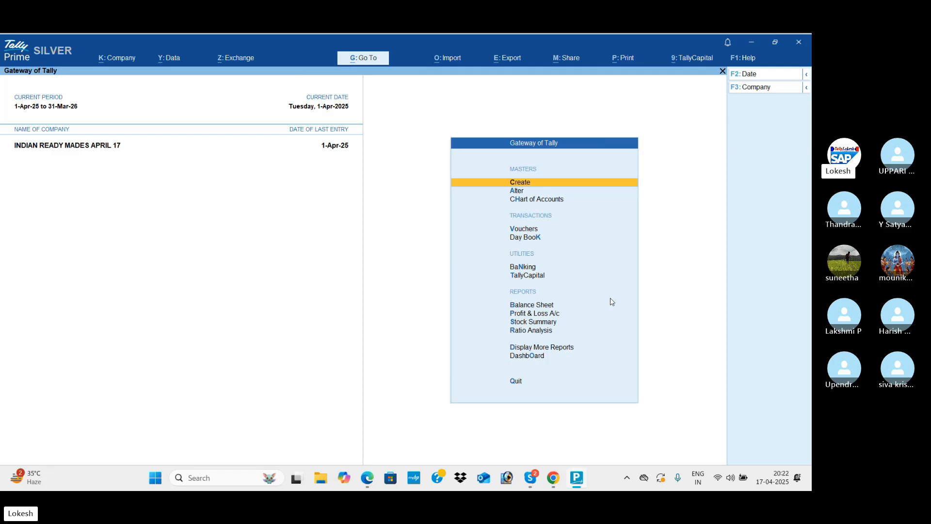
- Switch to the Skype group call window
{"action": "key", "text": "alt+Tab"}
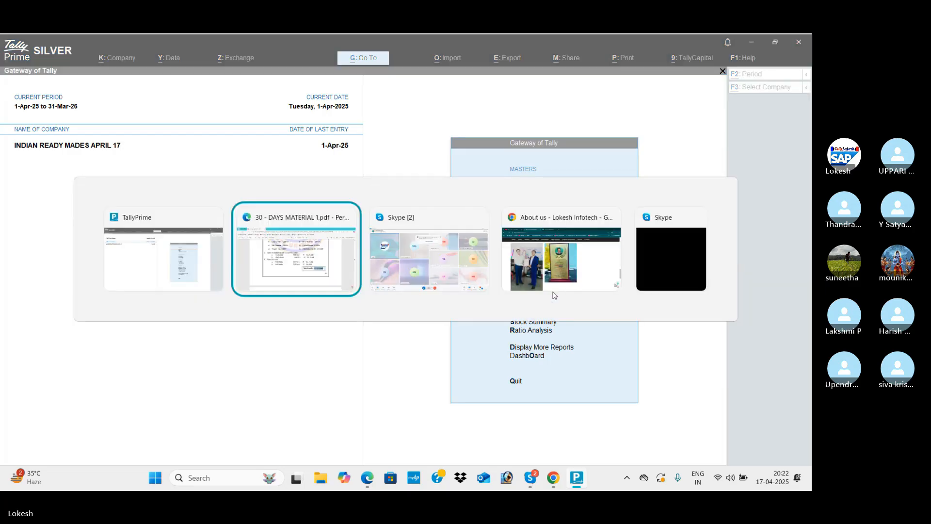
{"action": "key", "text": "alt+Tab"}
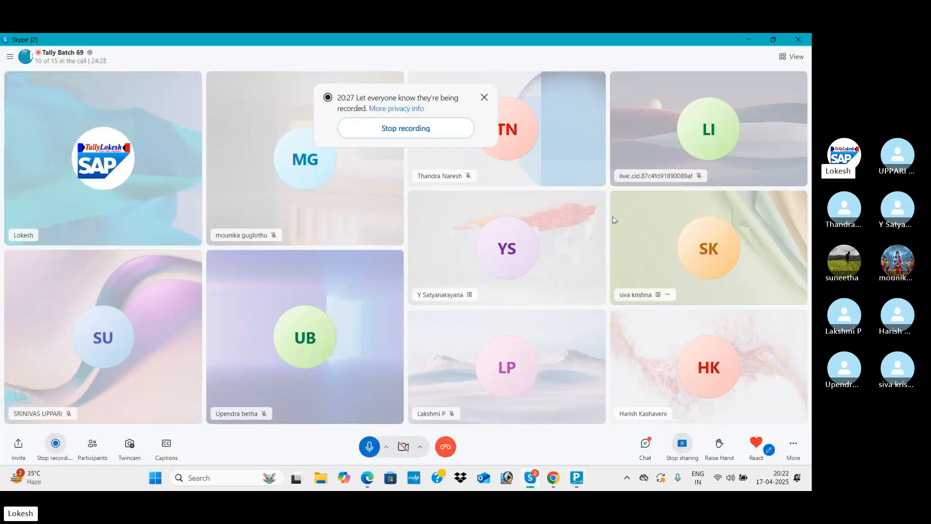